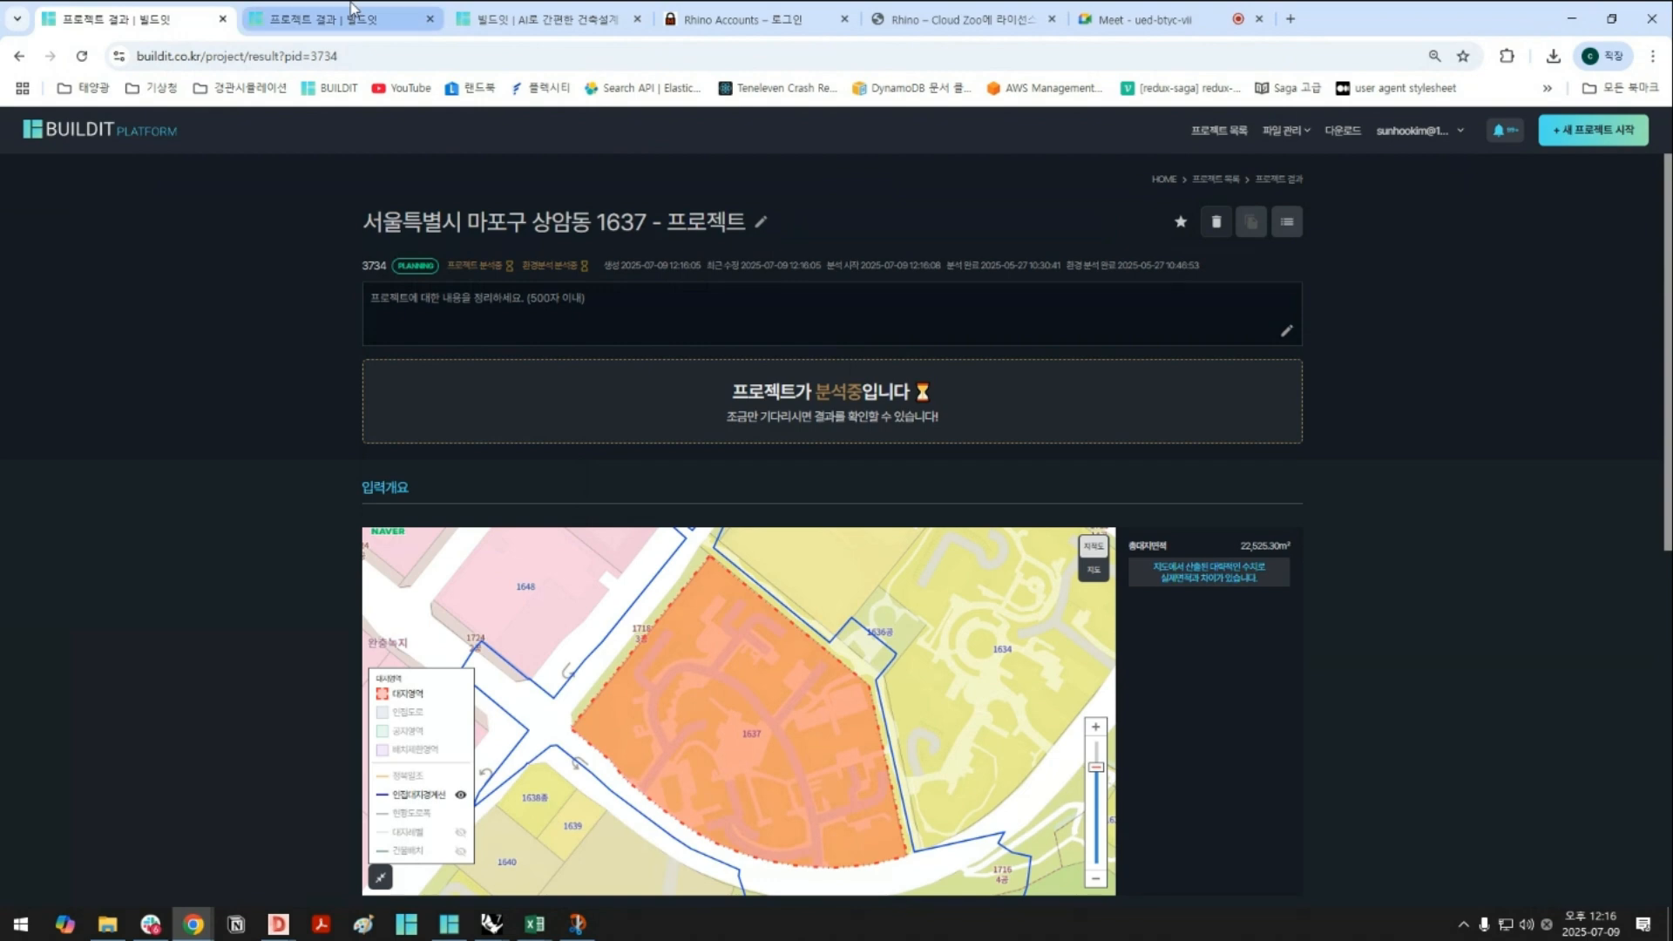
Switch to the finished project's results and open the 파일 관리 page listing the building plans (나의 동평면)
left_click(354, 9)
scroll(1176, 737, "up", 5)
scroll(1185, 742, "up", 4)
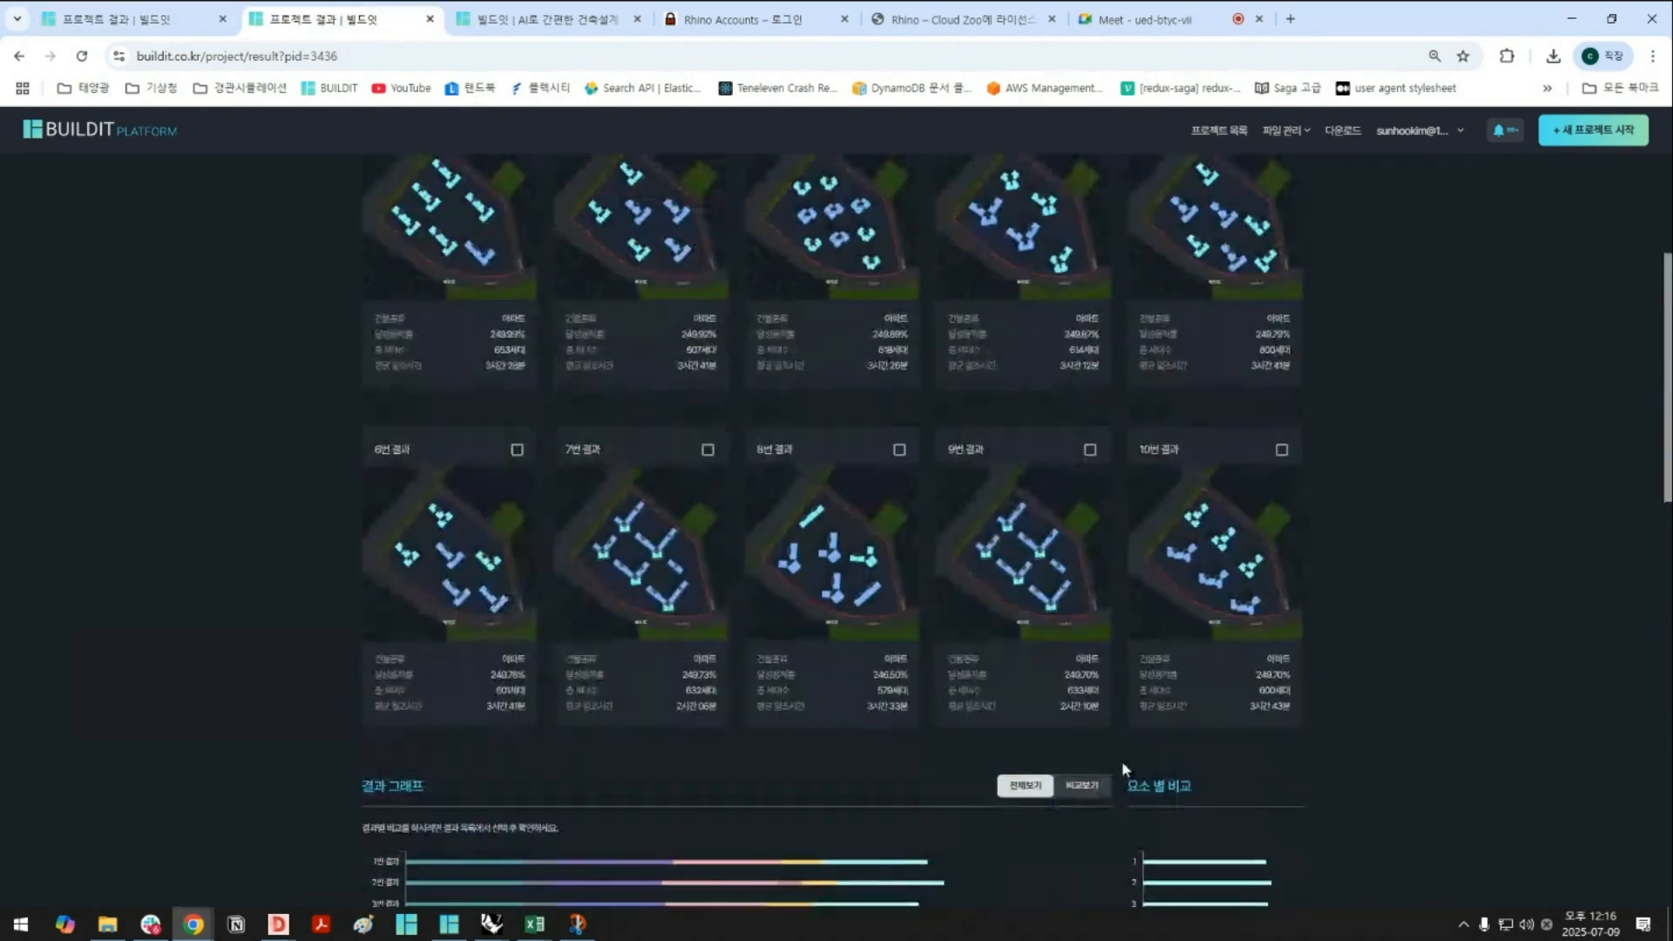
left_click(1285, 131)
left_click(1286, 167)
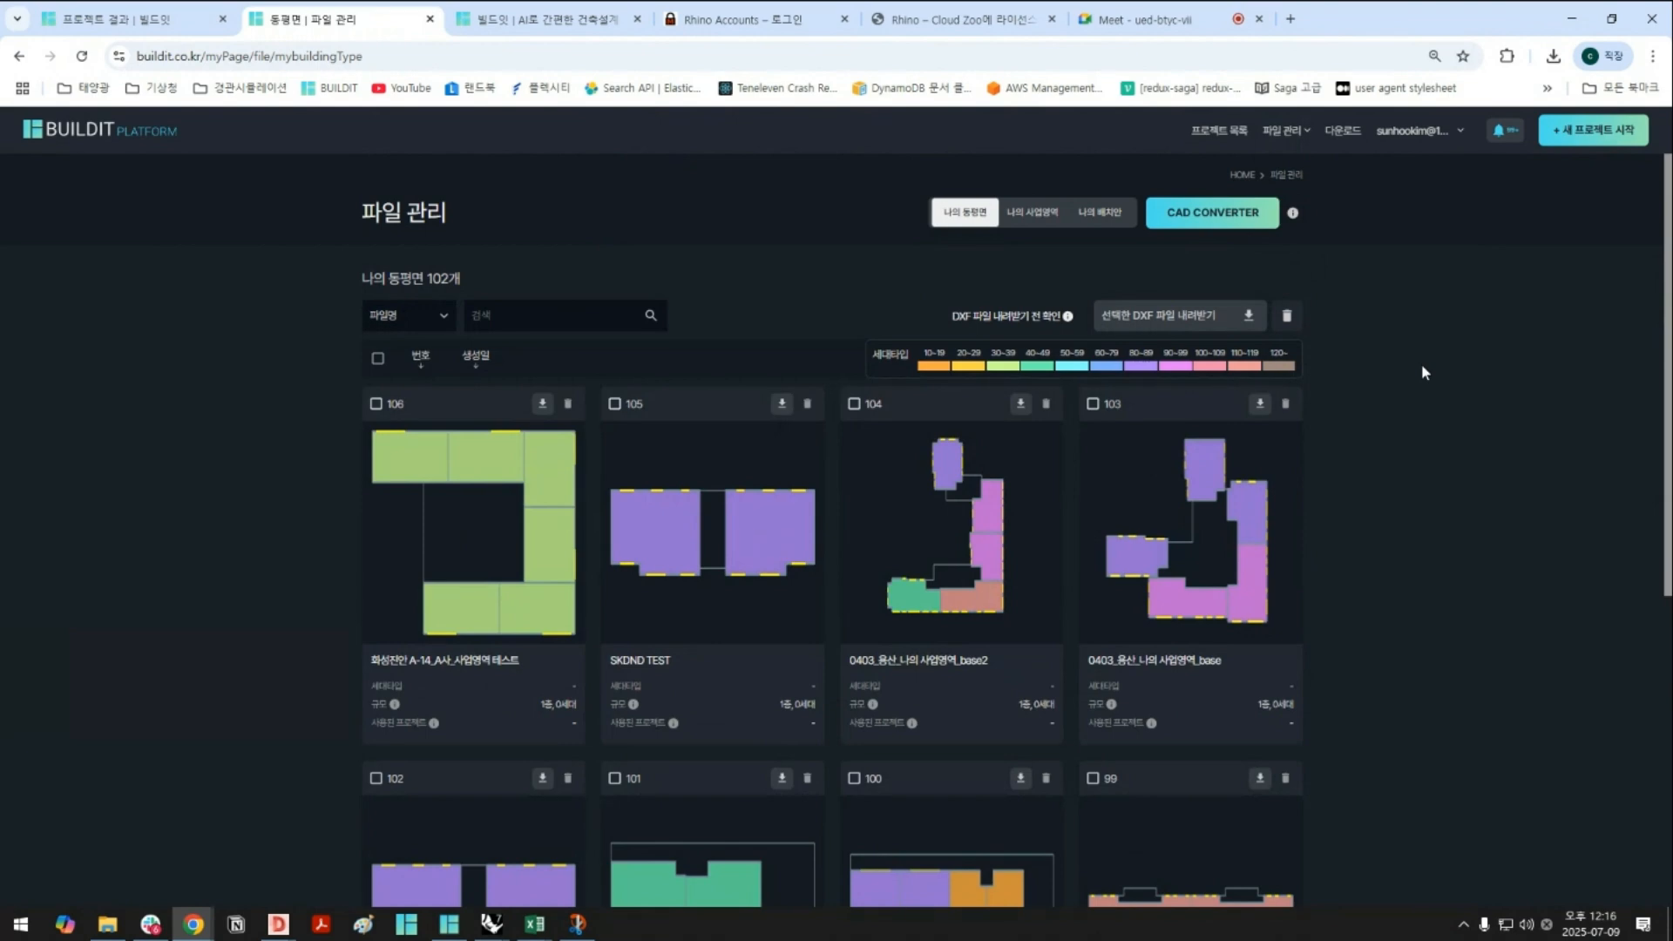
Look through the registered files under 나의 사업영역 and 나의 배치안 and return to 나의 동평면
left_click(1033, 211)
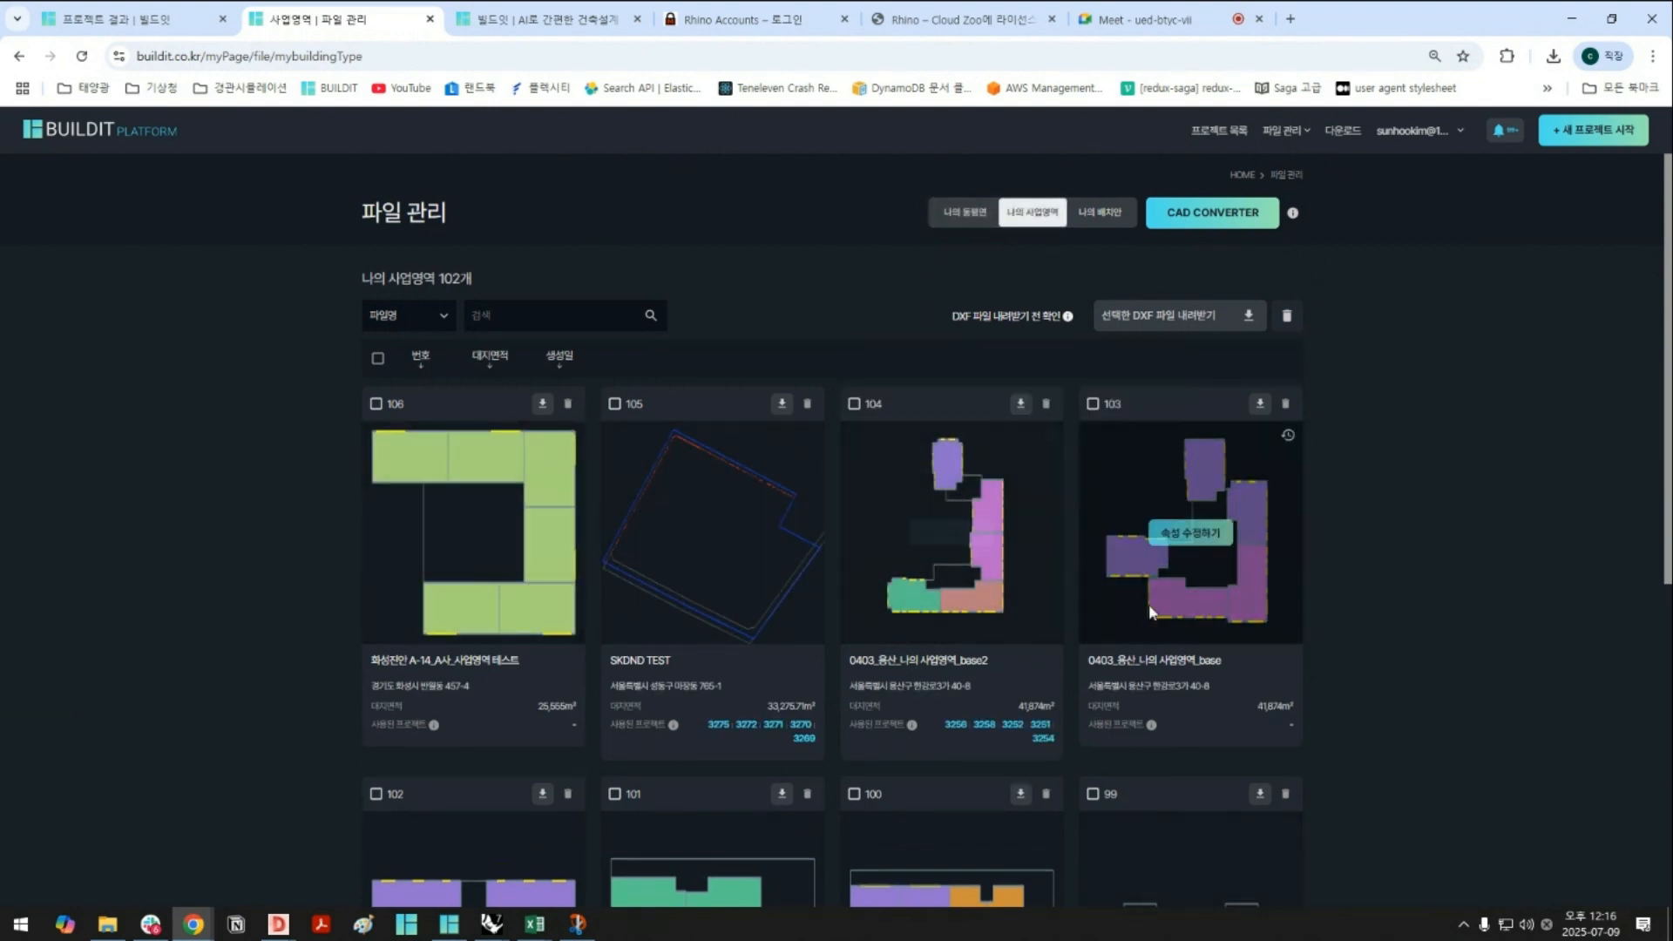
left_click(954, 223)
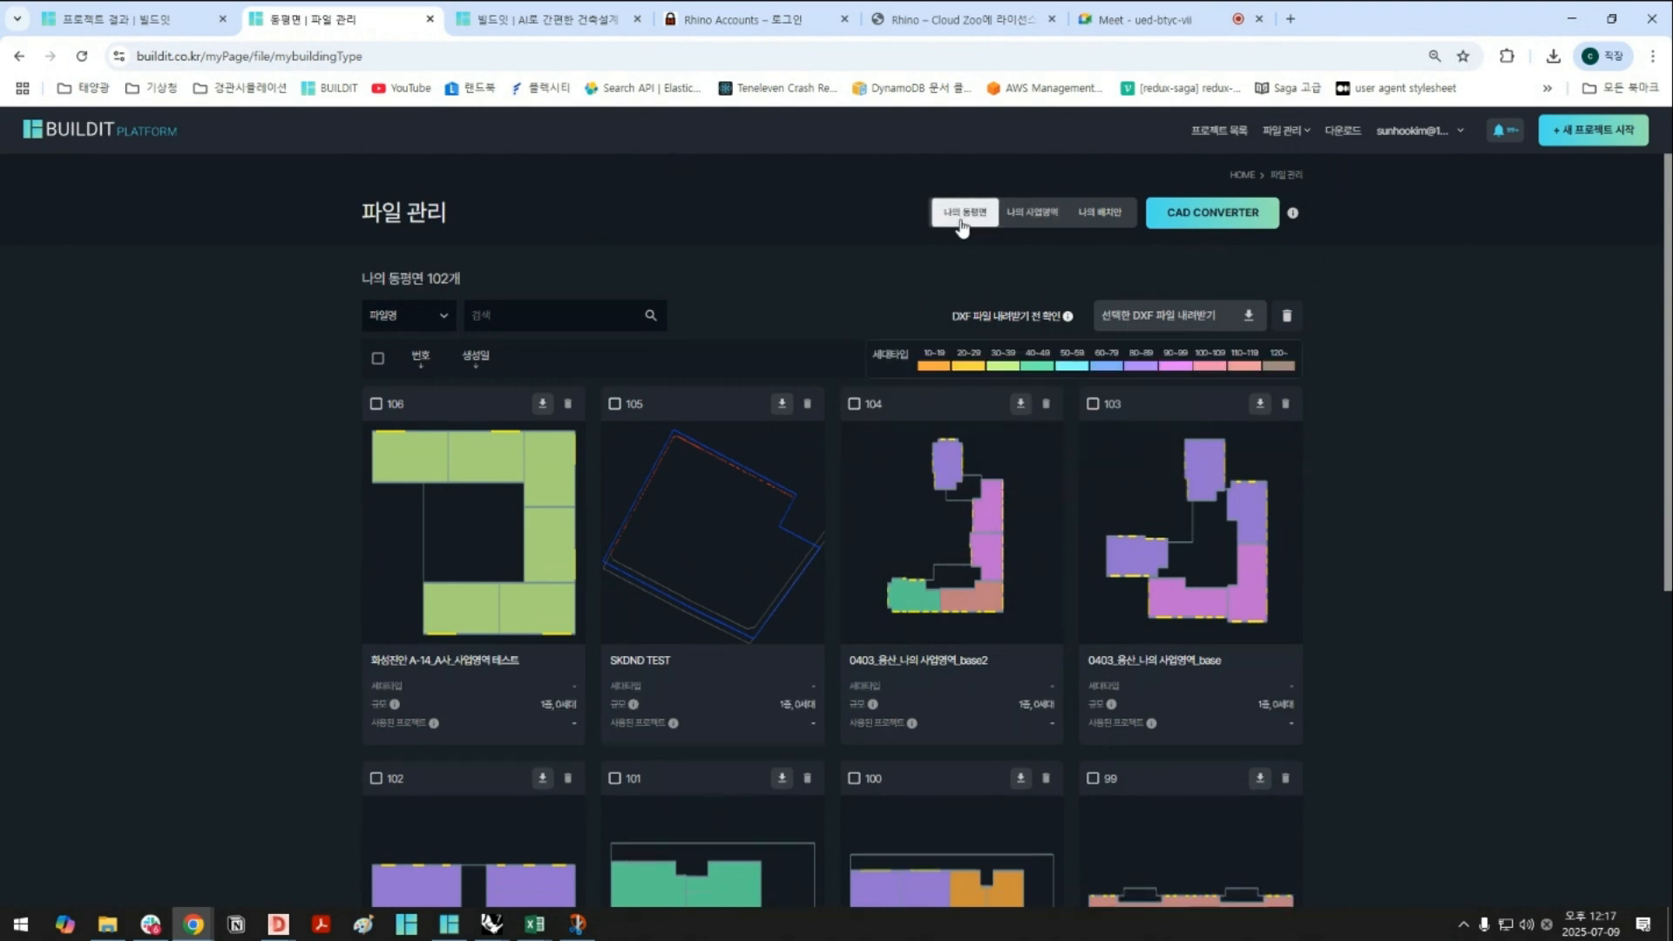
left_click(1034, 213)
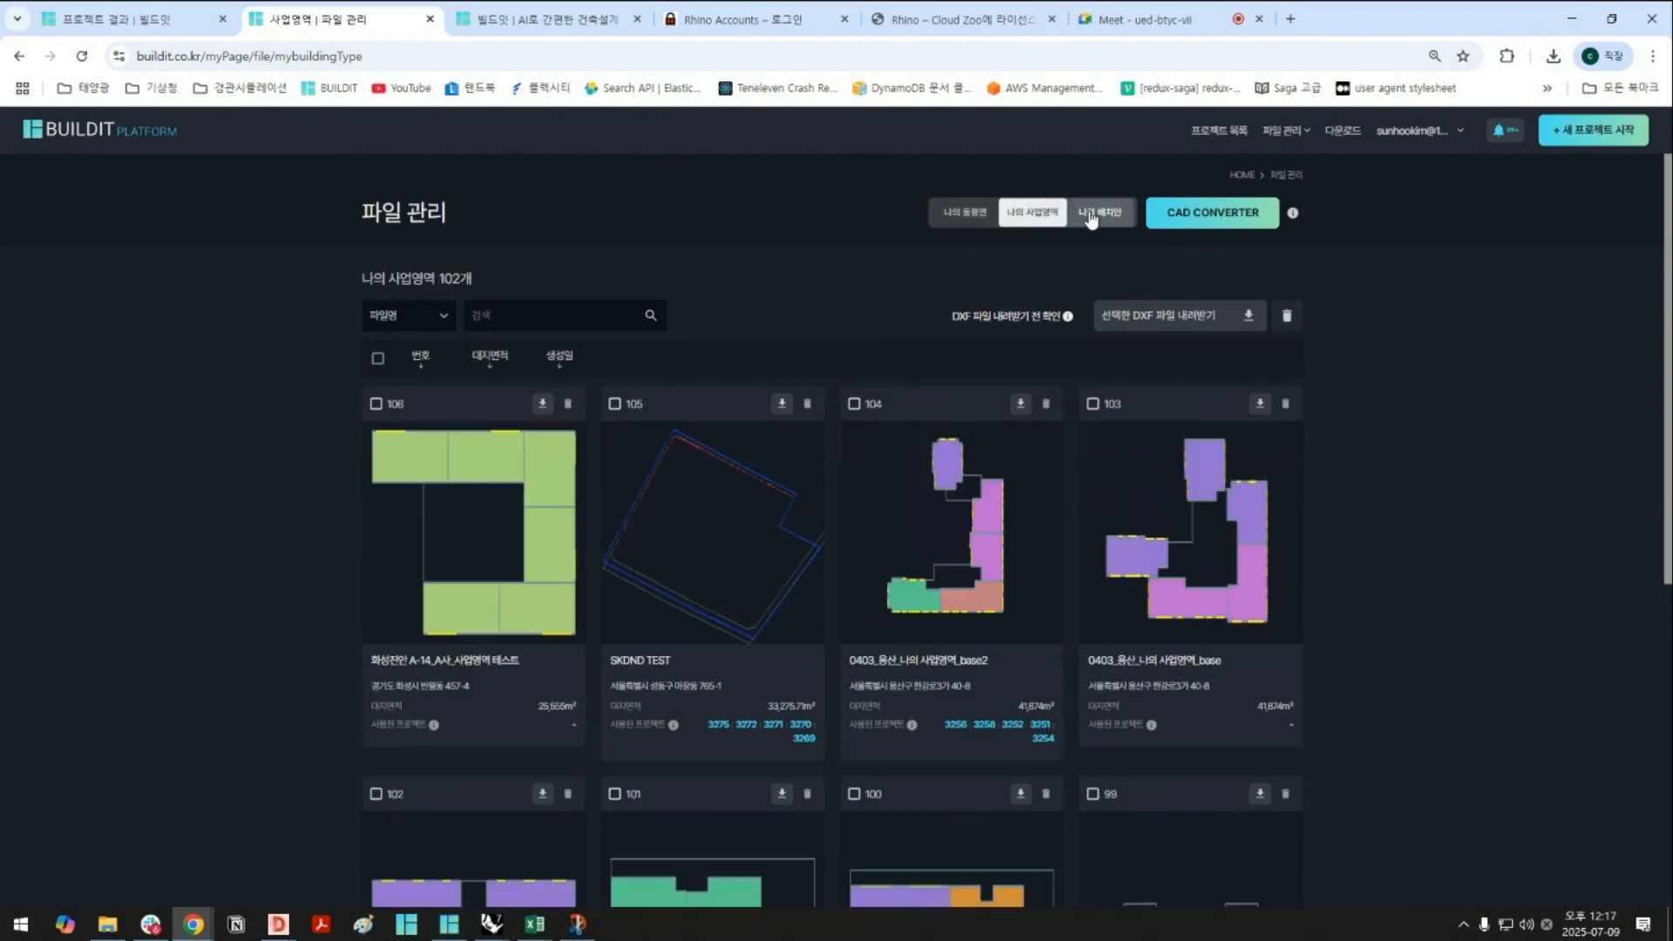
left_click(1090, 216)
left_click(1036, 220)
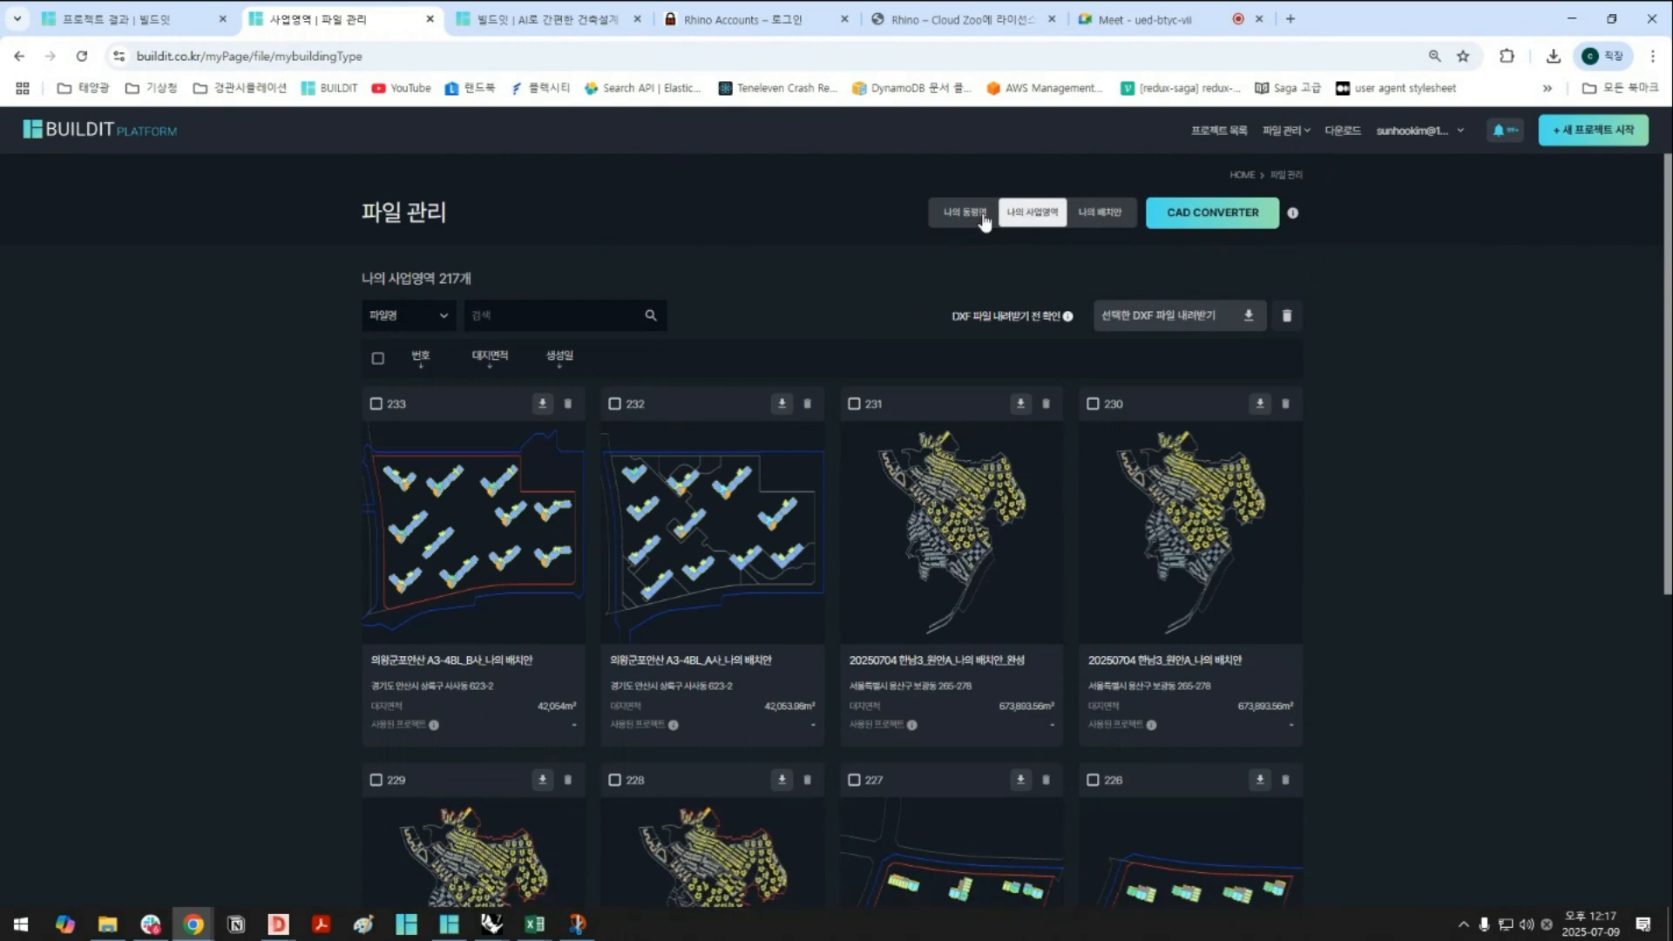
left_click(982, 221)
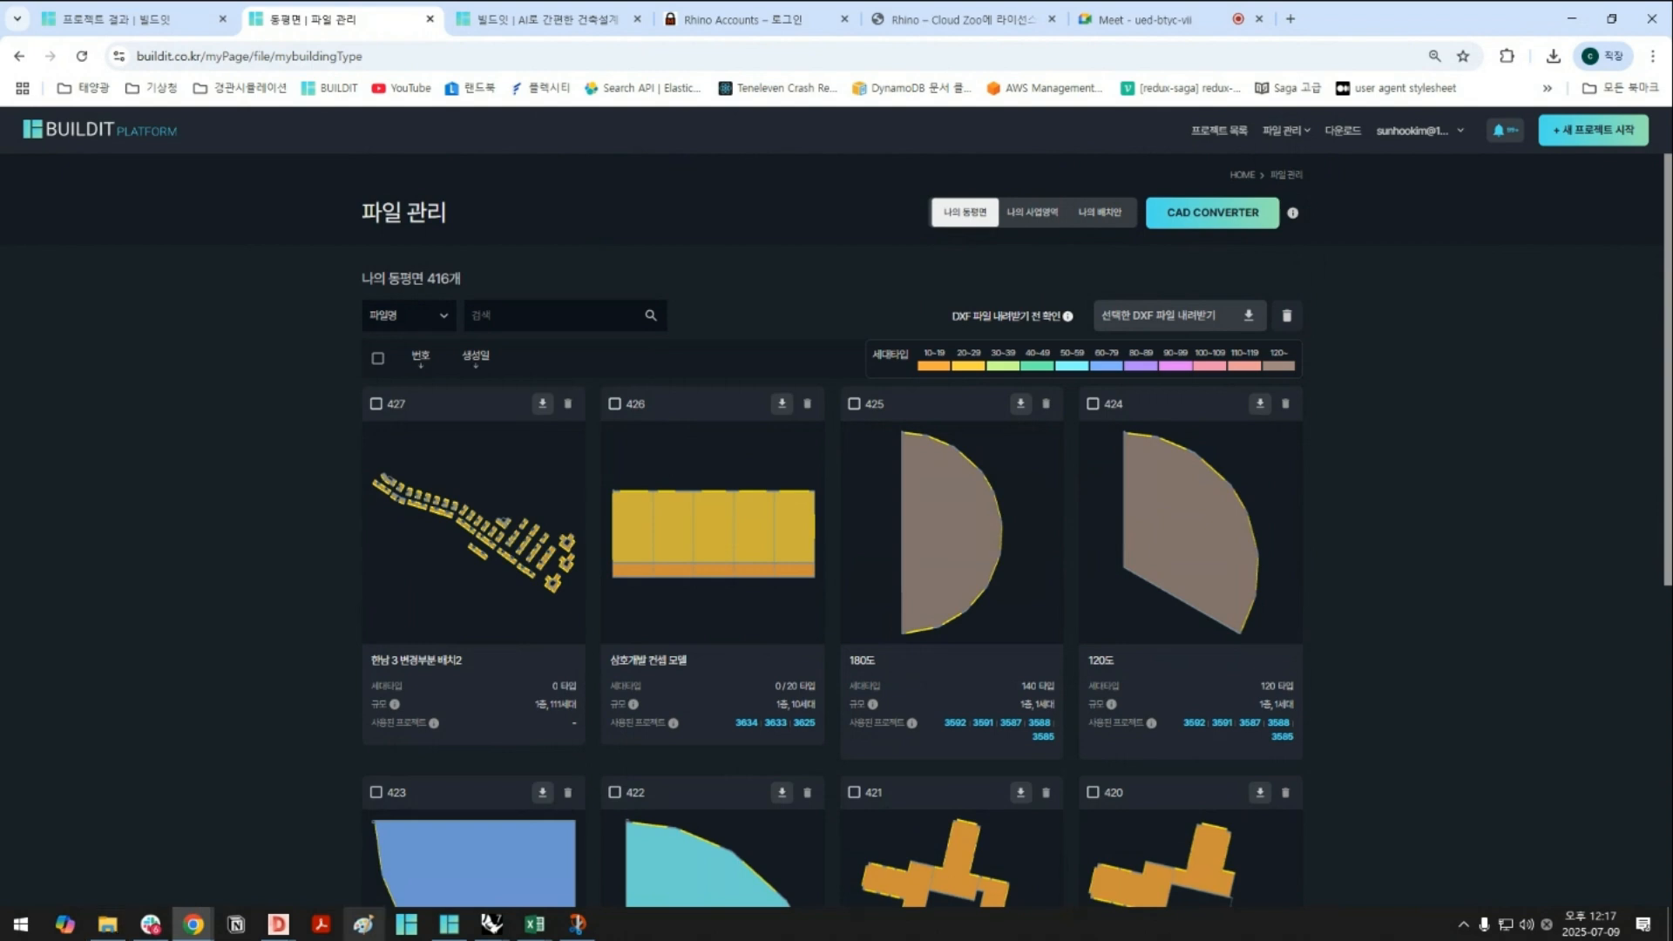
Switch to the Rhino window with the drawing 빌드잇 등록_의왕시 샘플 and maximize it
mouse_move(490, 924)
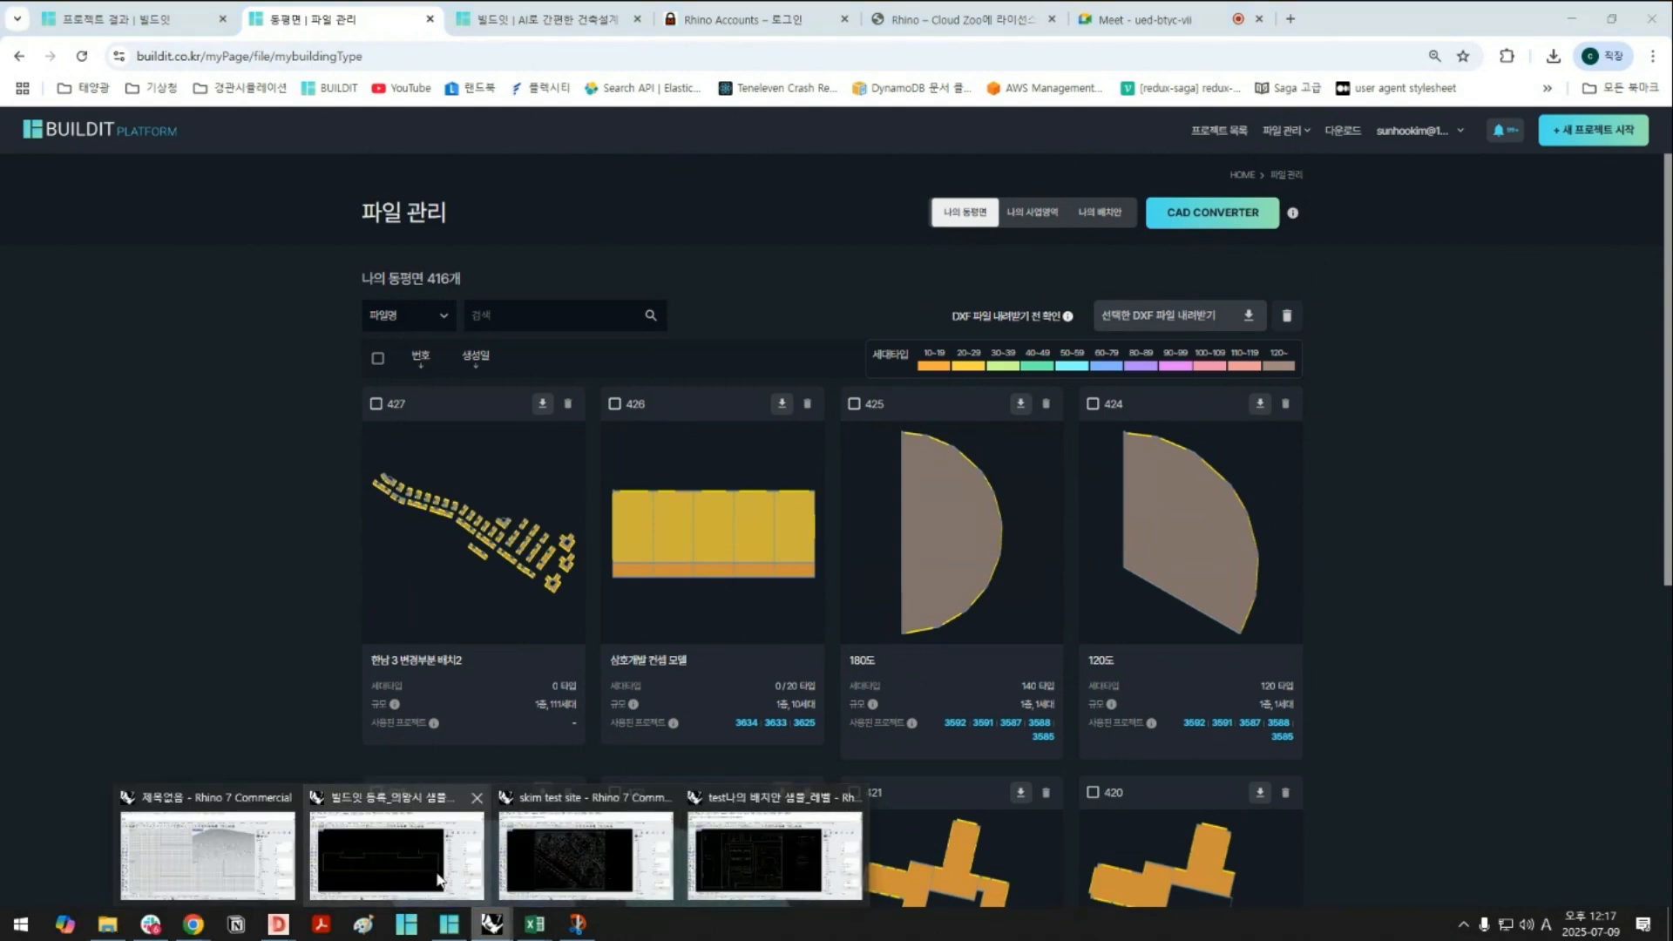
left_click(404, 871)
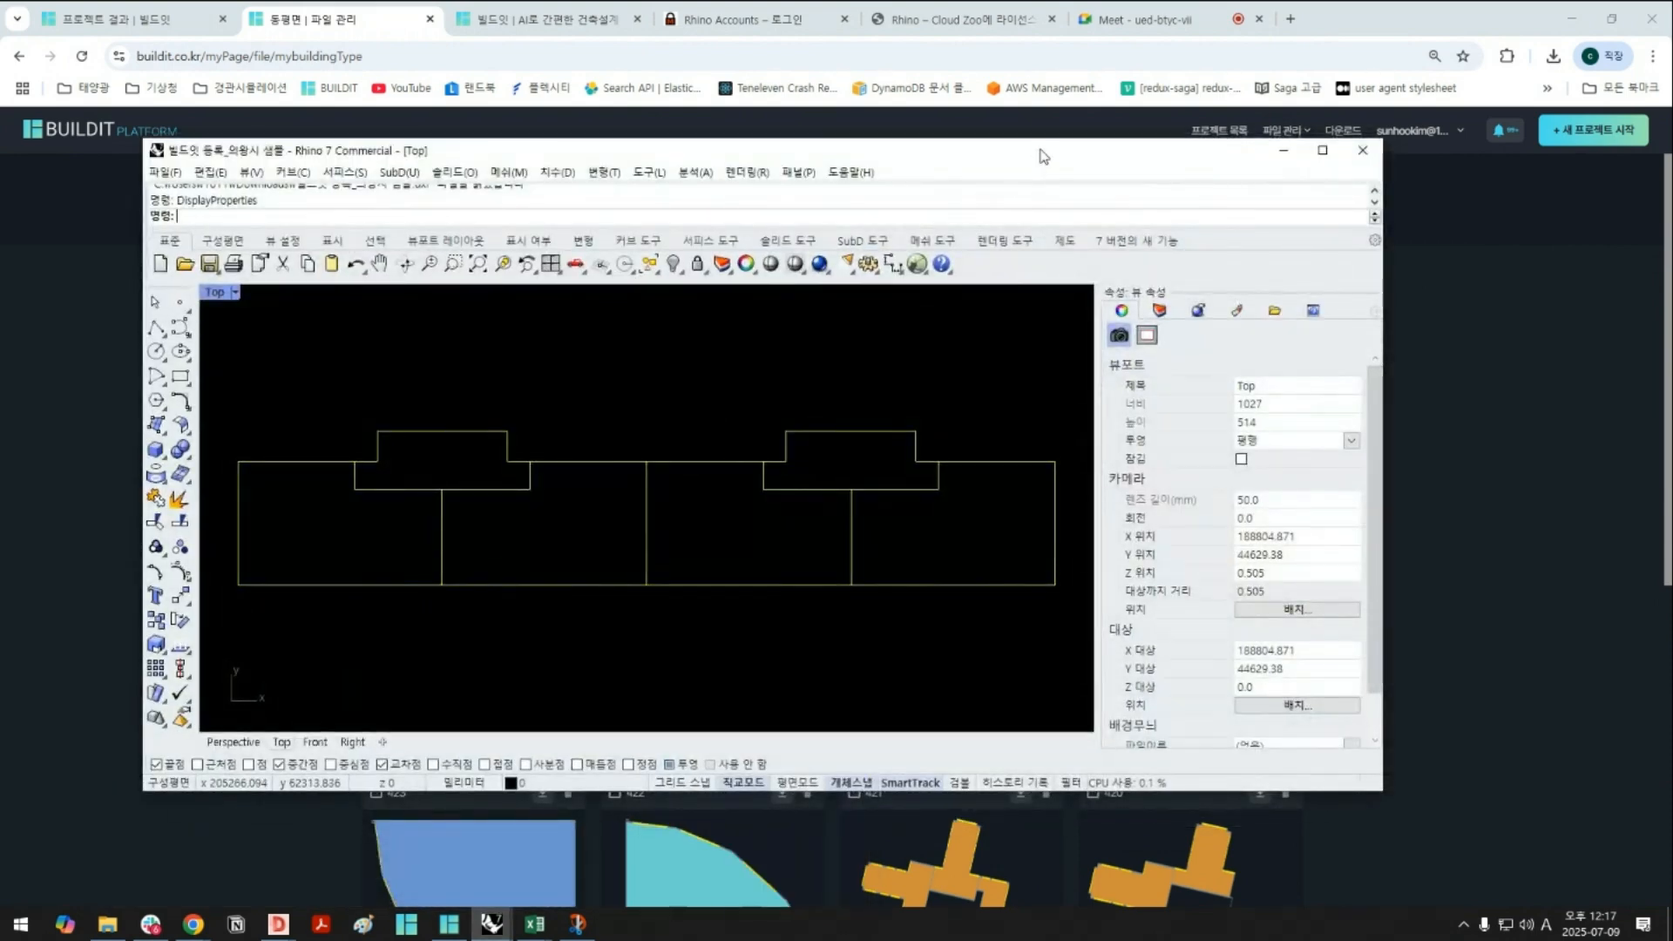
key("super+Up")
scroll(855, 546, "down", 2)
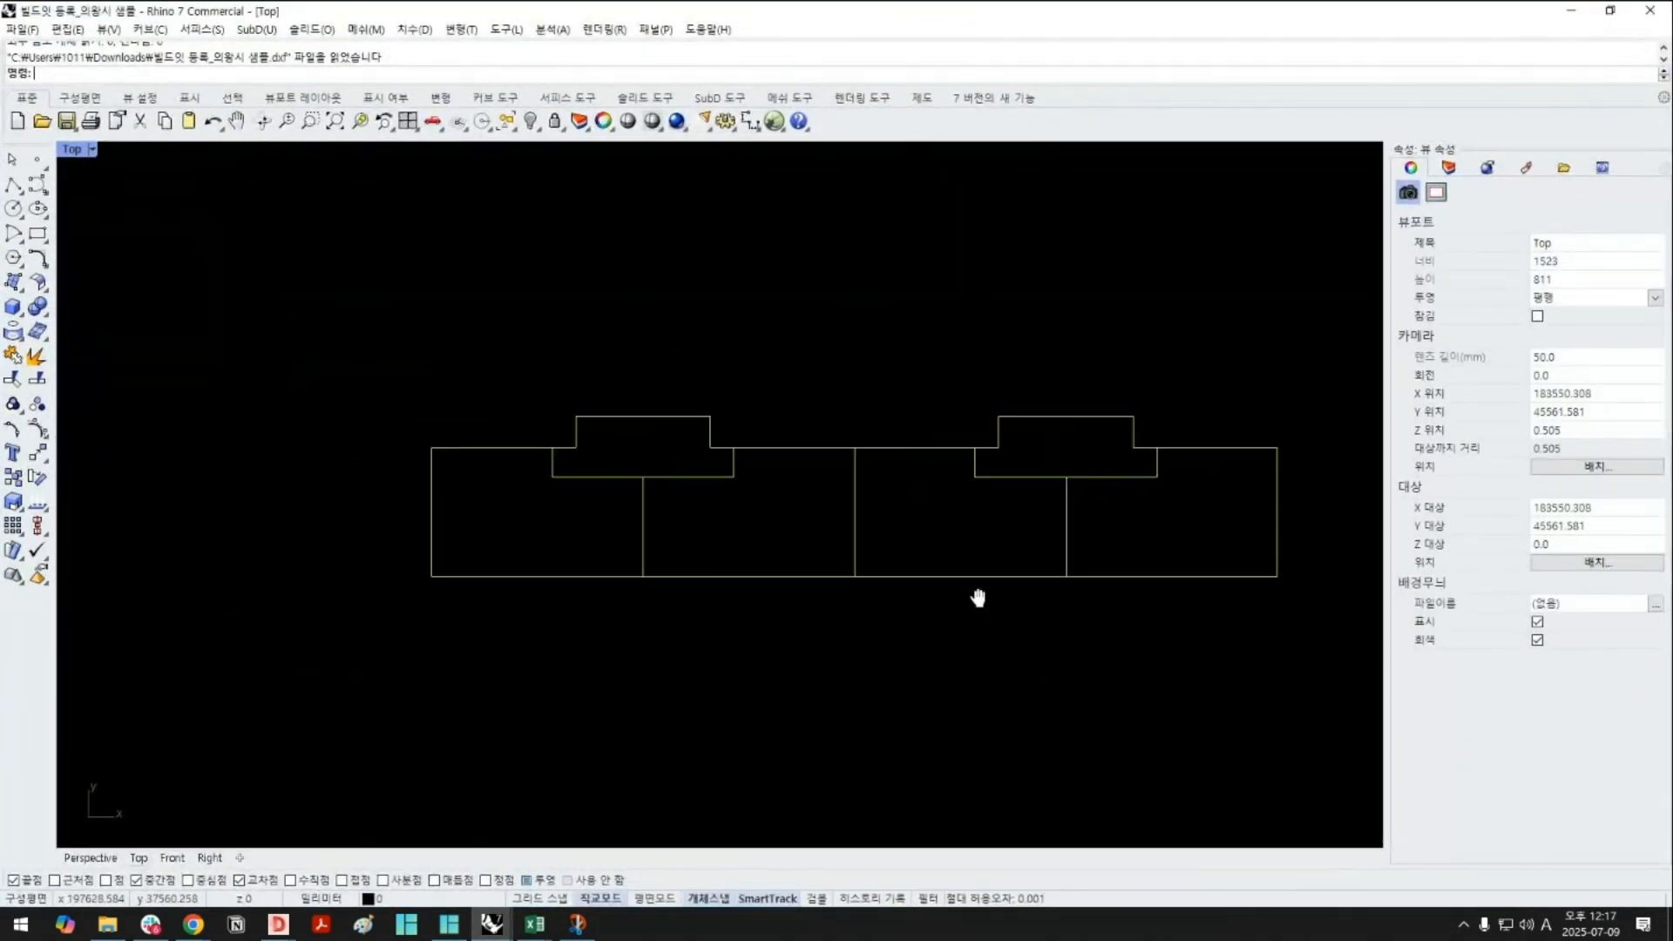
right_click_drag(822, 610, 793, 615)
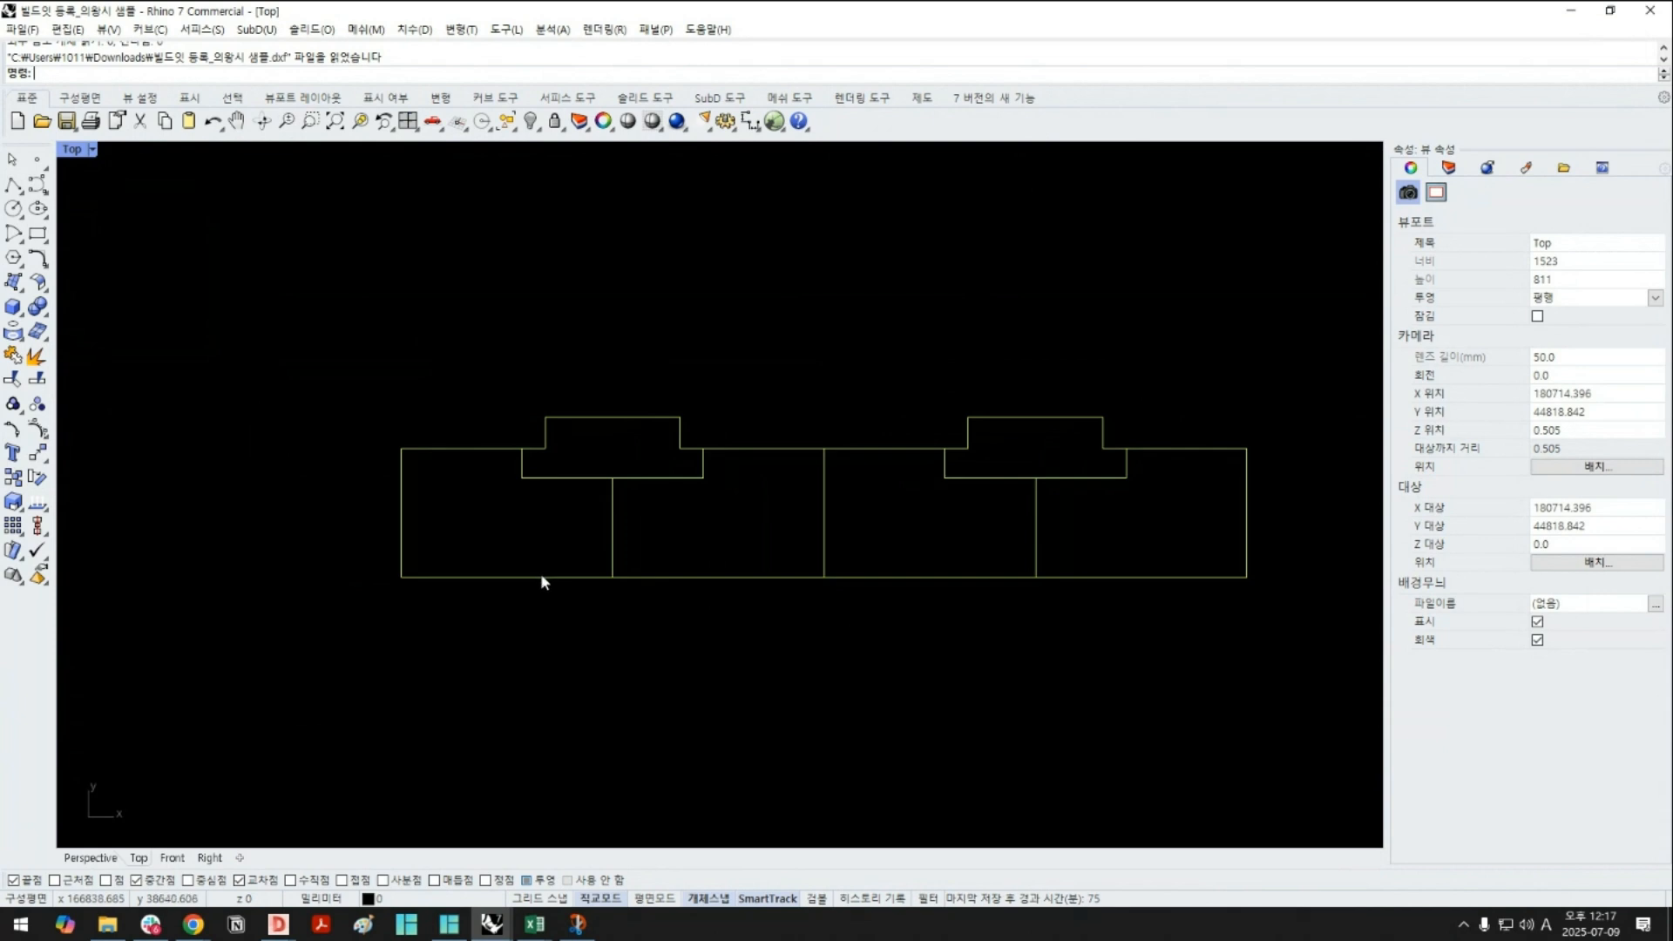
Show the drawing's layer list and select the CON layer
left_click(1448, 167)
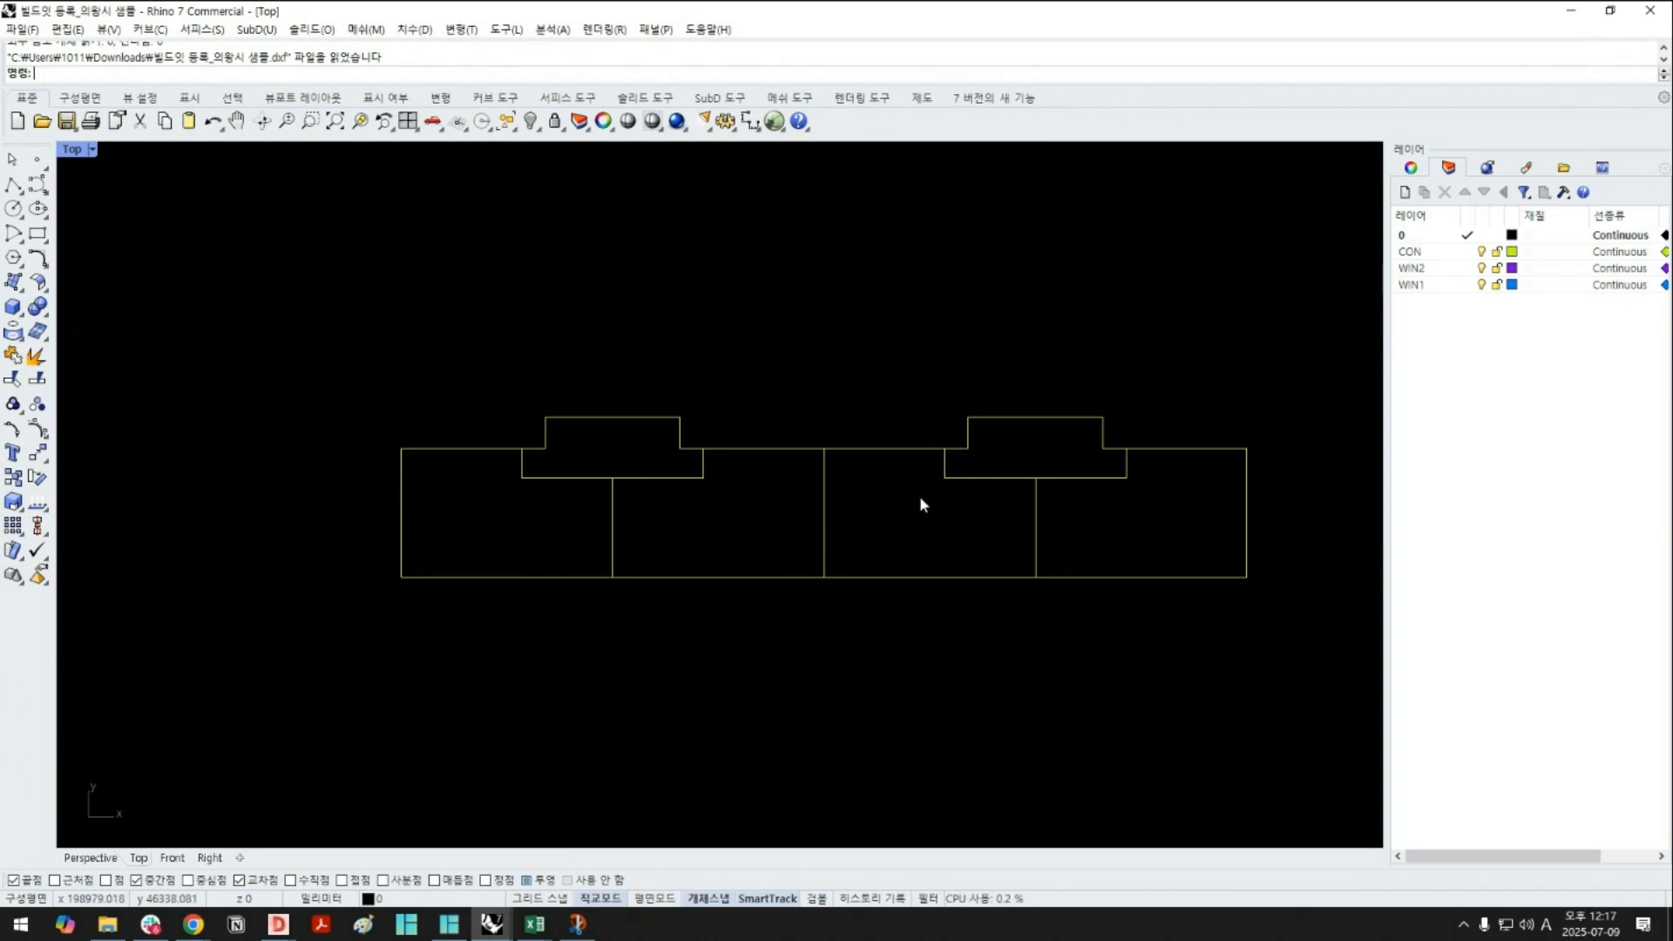
mouse_move(841, 568)
right_mouse_down()
mouse_move(823, 520)
mouse_move(819, 541)
right_mouse_up()
left_click(1410, 251)
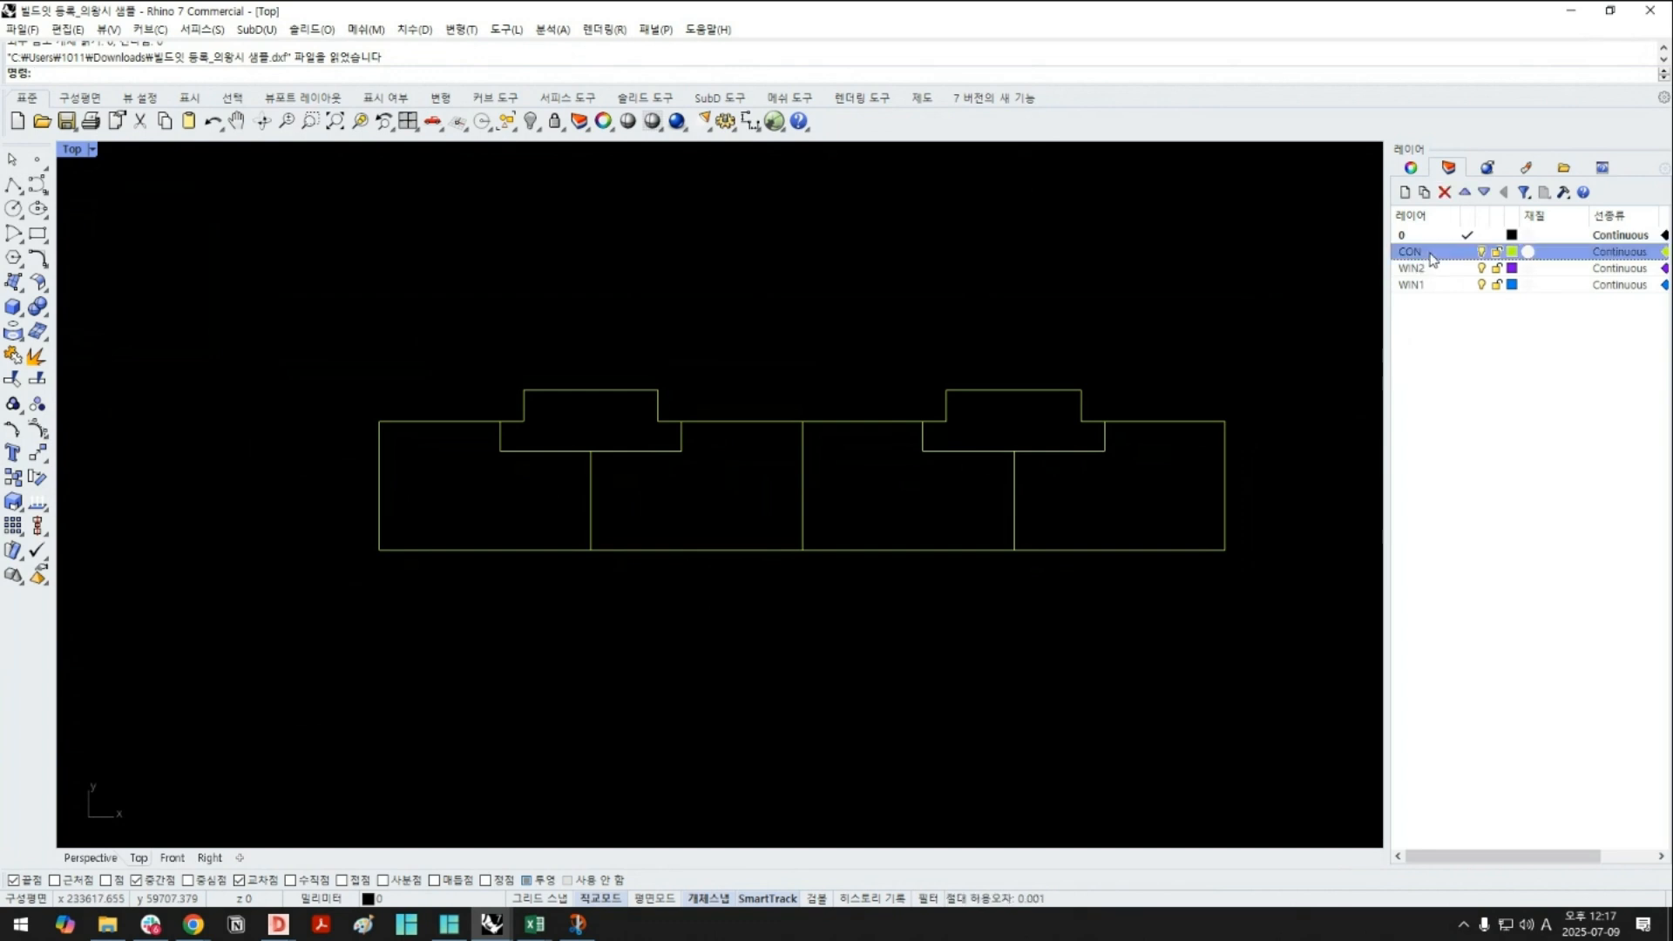
Edit the floor block F1 in place and bring the selected curves of its first unit part U1_115.99_40.00_9.35 forward
double_click(569, 550)
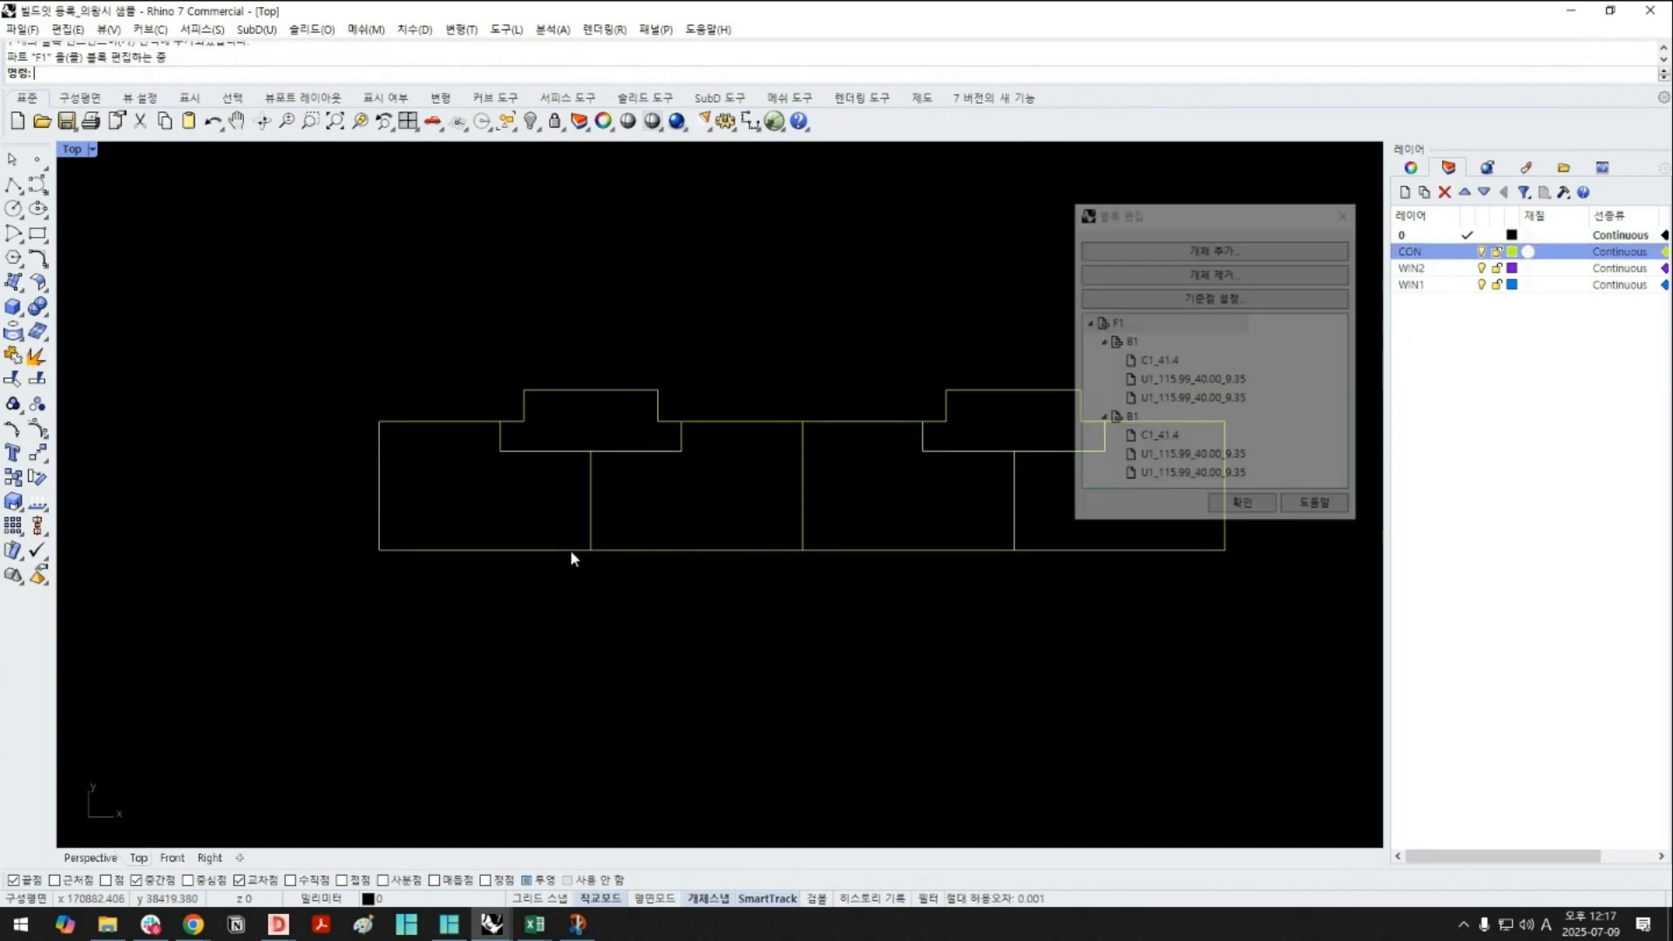
left_click(1167, 380)
left_click_drag(357, 481, 951, 619)
left_click_drag(638, 347, 896, 674)
left_click_drag(578, 500, 925, 656)
type("B")
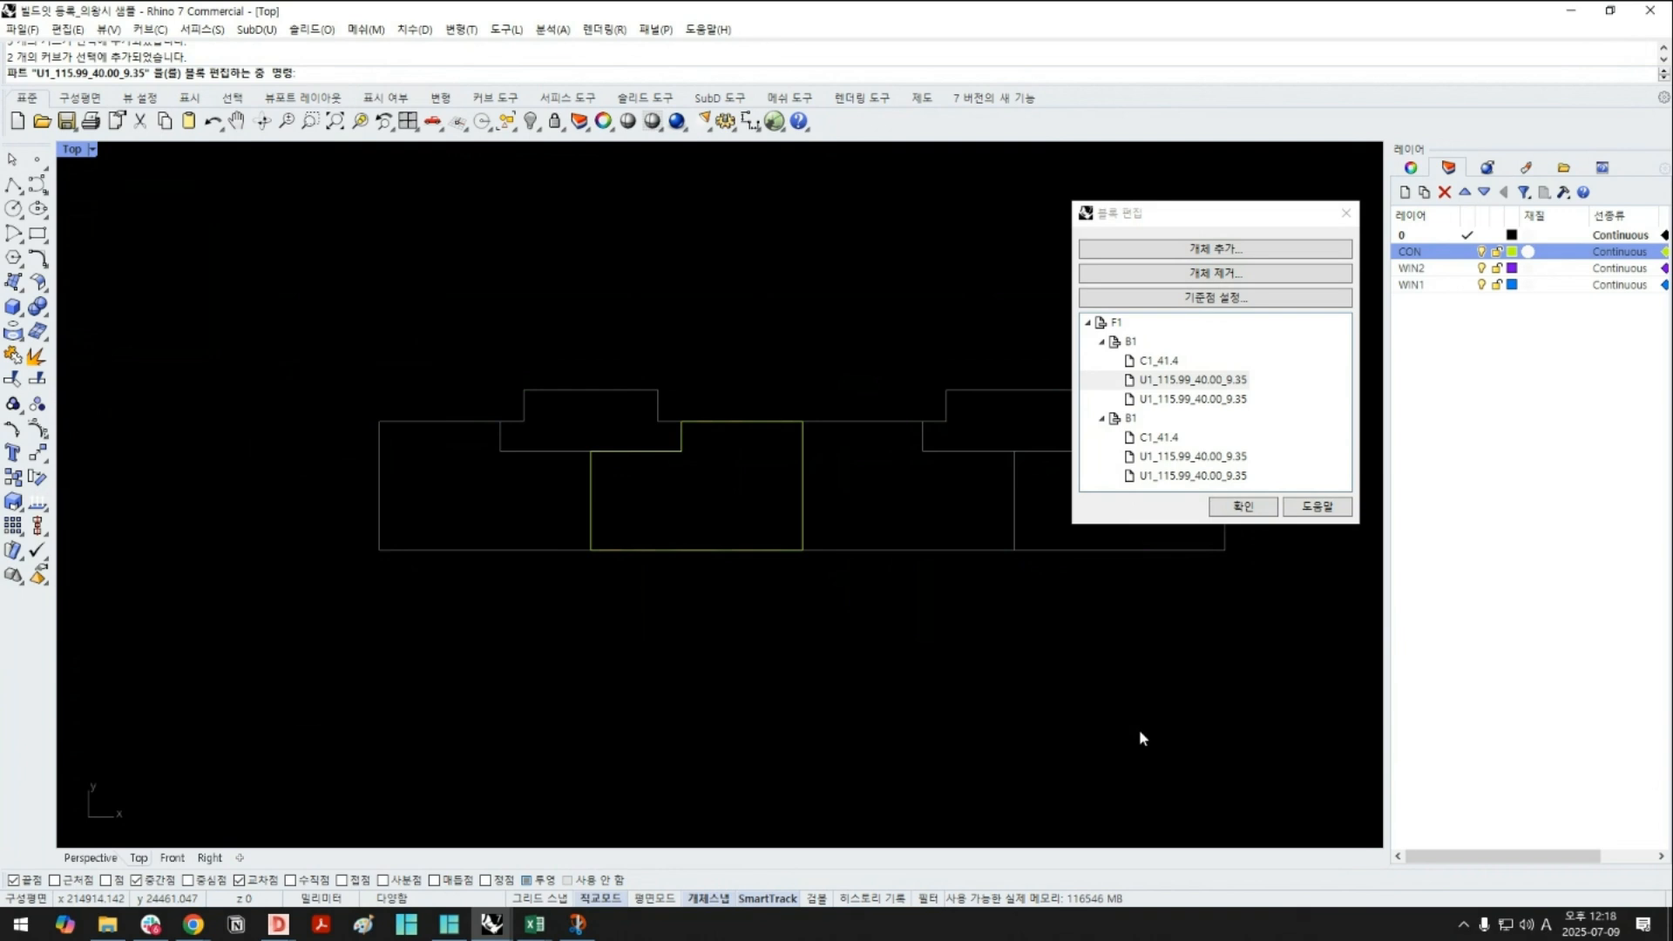
type("ringForward")
key("Return")
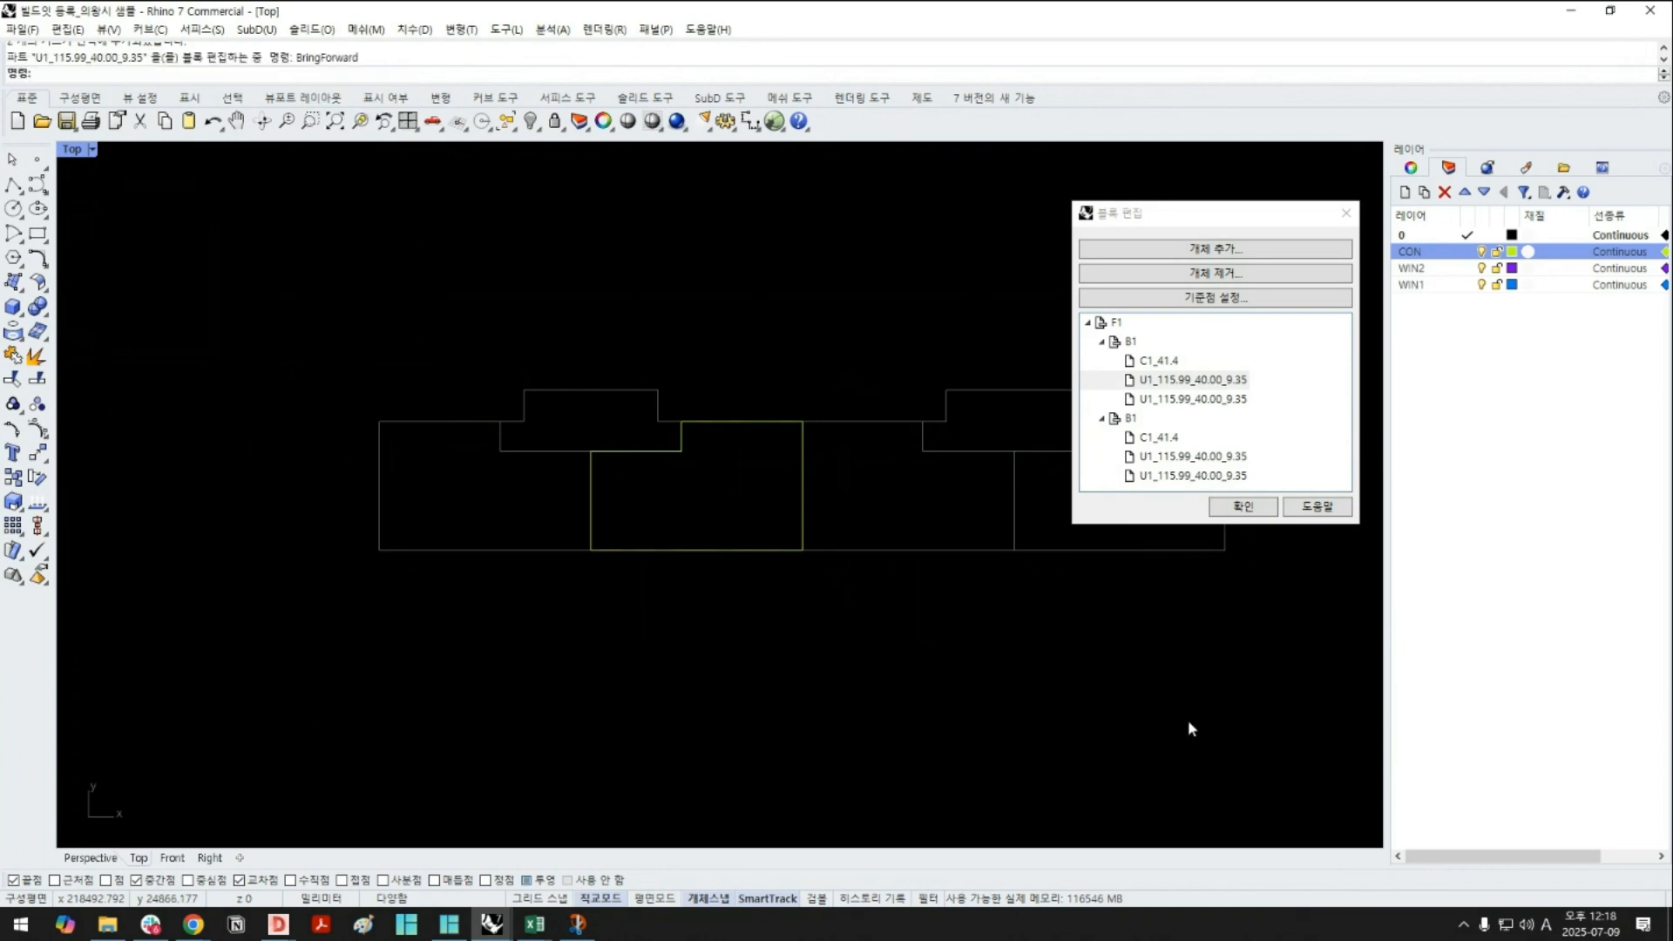
Select the outline of core part C1_41.4 inside the block and finish the block editing
left_click(1217, 405)
left_click(1163, 360)
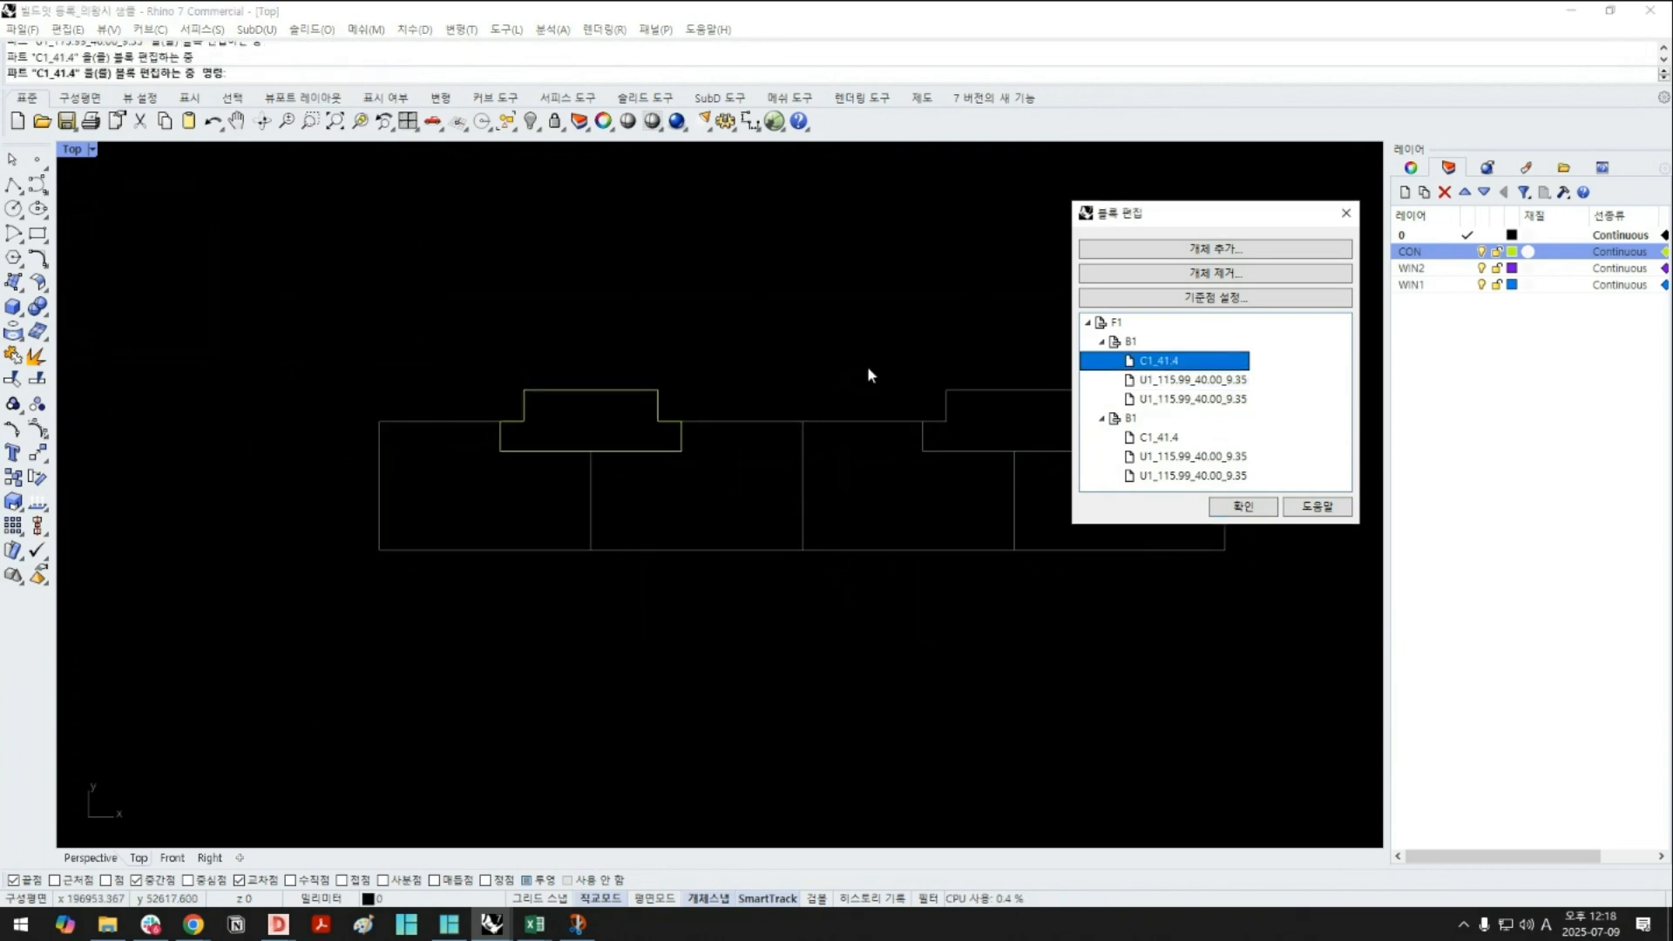
left_click_drag(402, 369, 729, 567)
left_click(1243, 506)
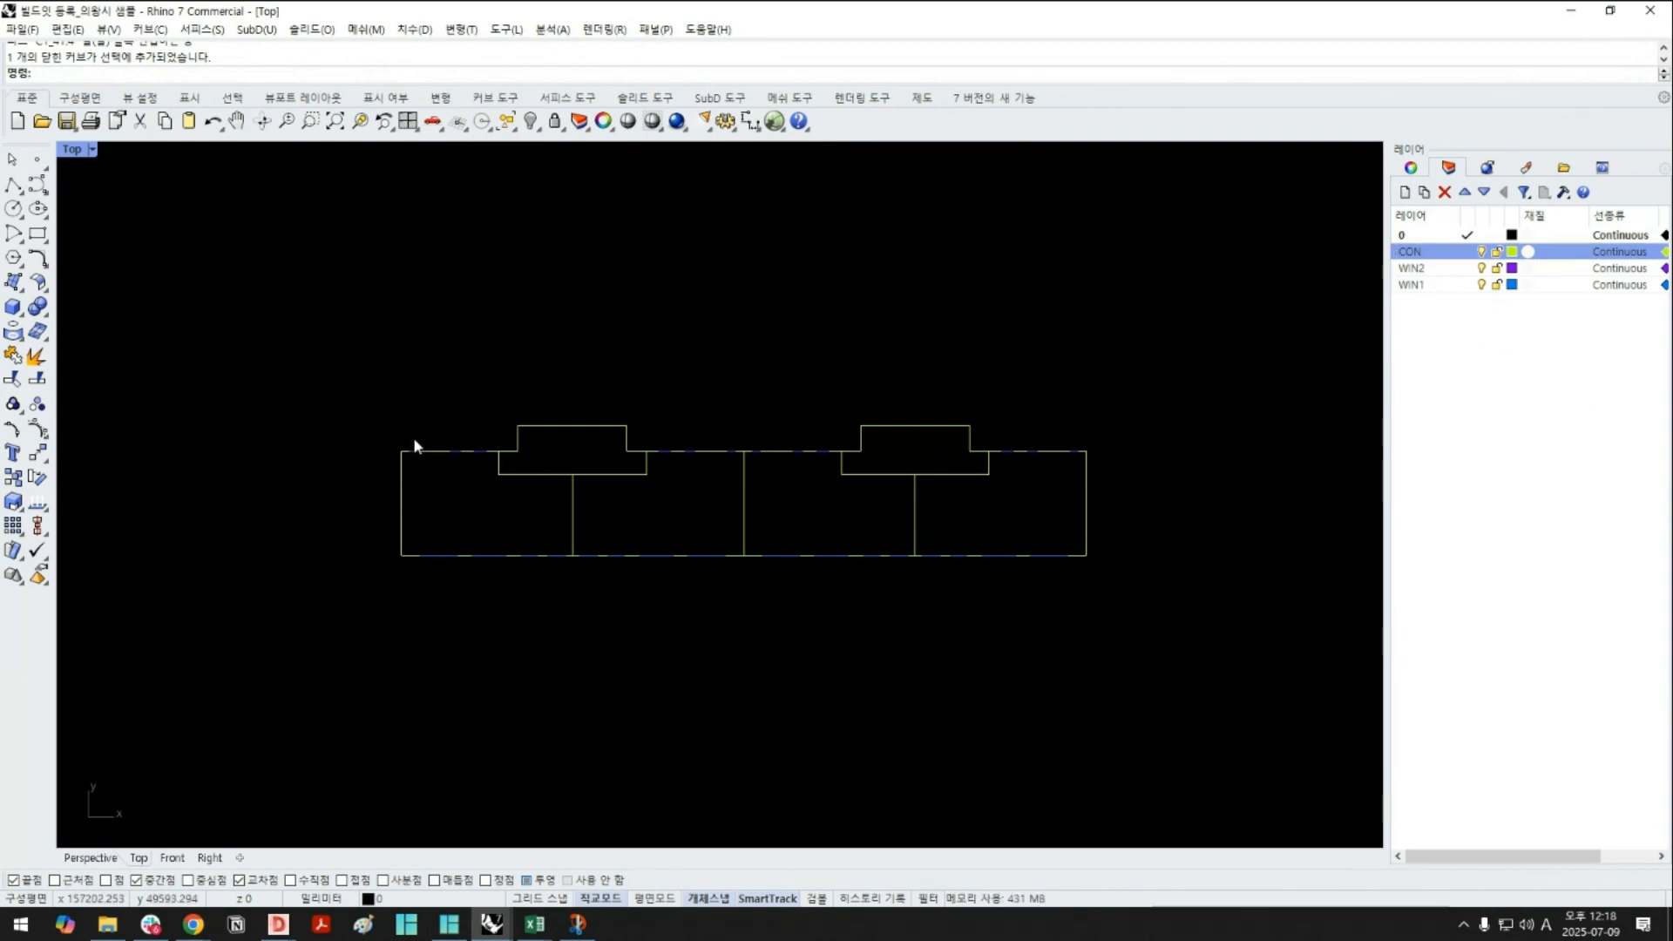
Copy the whole floor block straight down by about 38.7 m
left_click(514, 556)
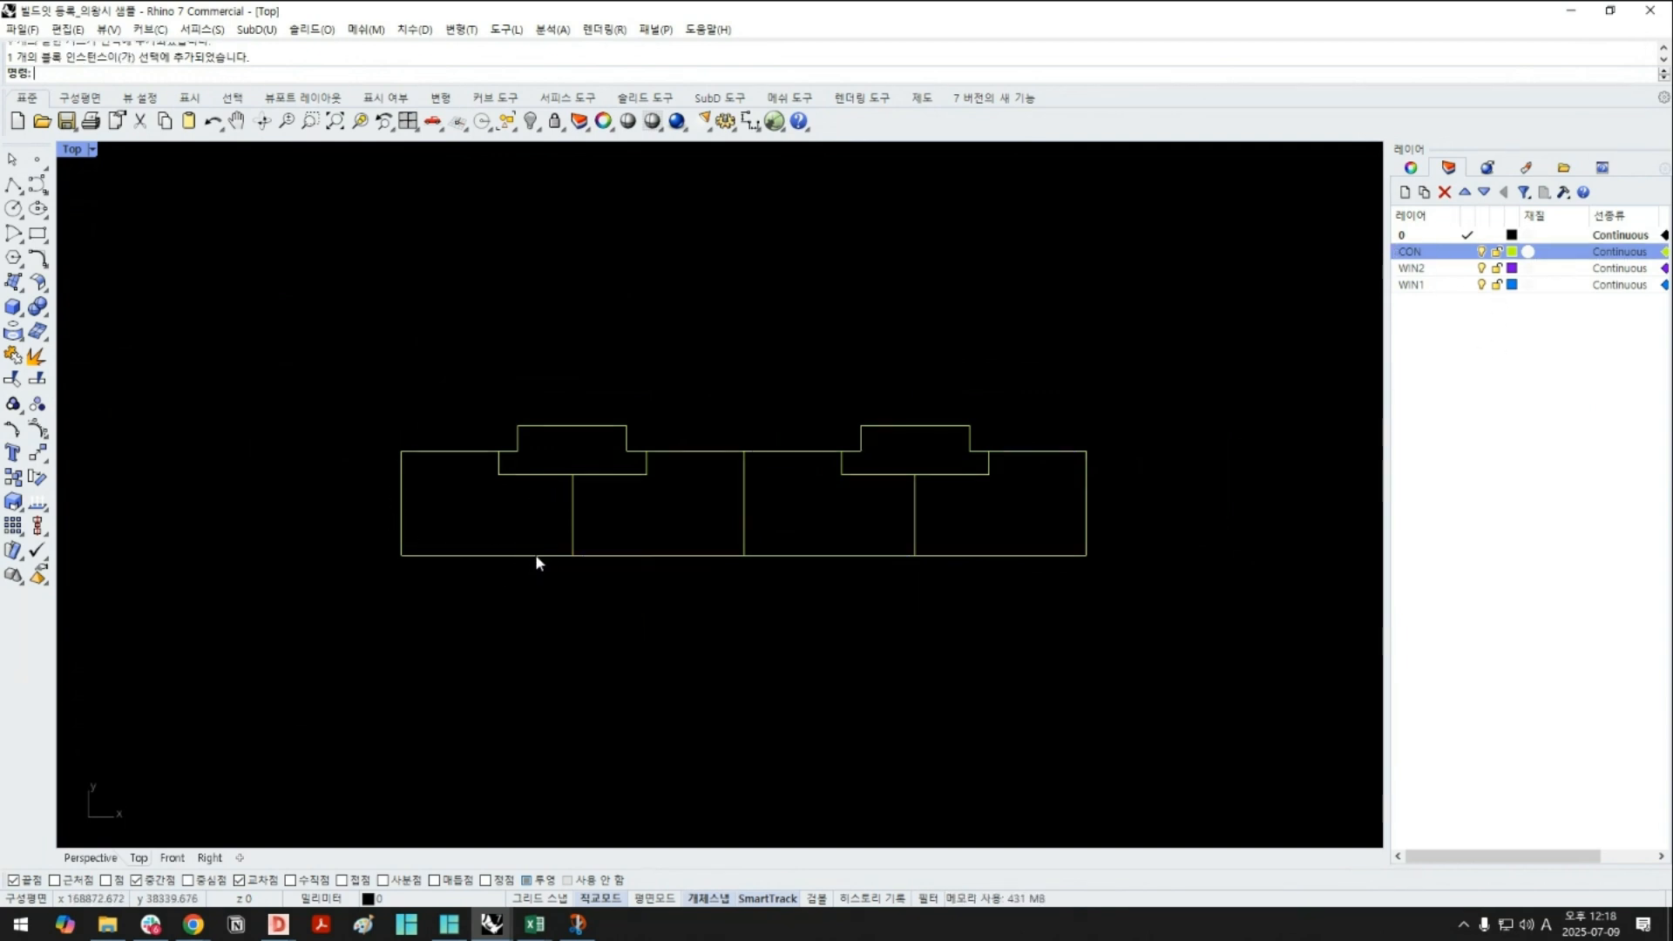
scroll(535, 555, "down", 4)
type("Copy")
key("space")
left_click(672, 522)
left_click(656, 736)
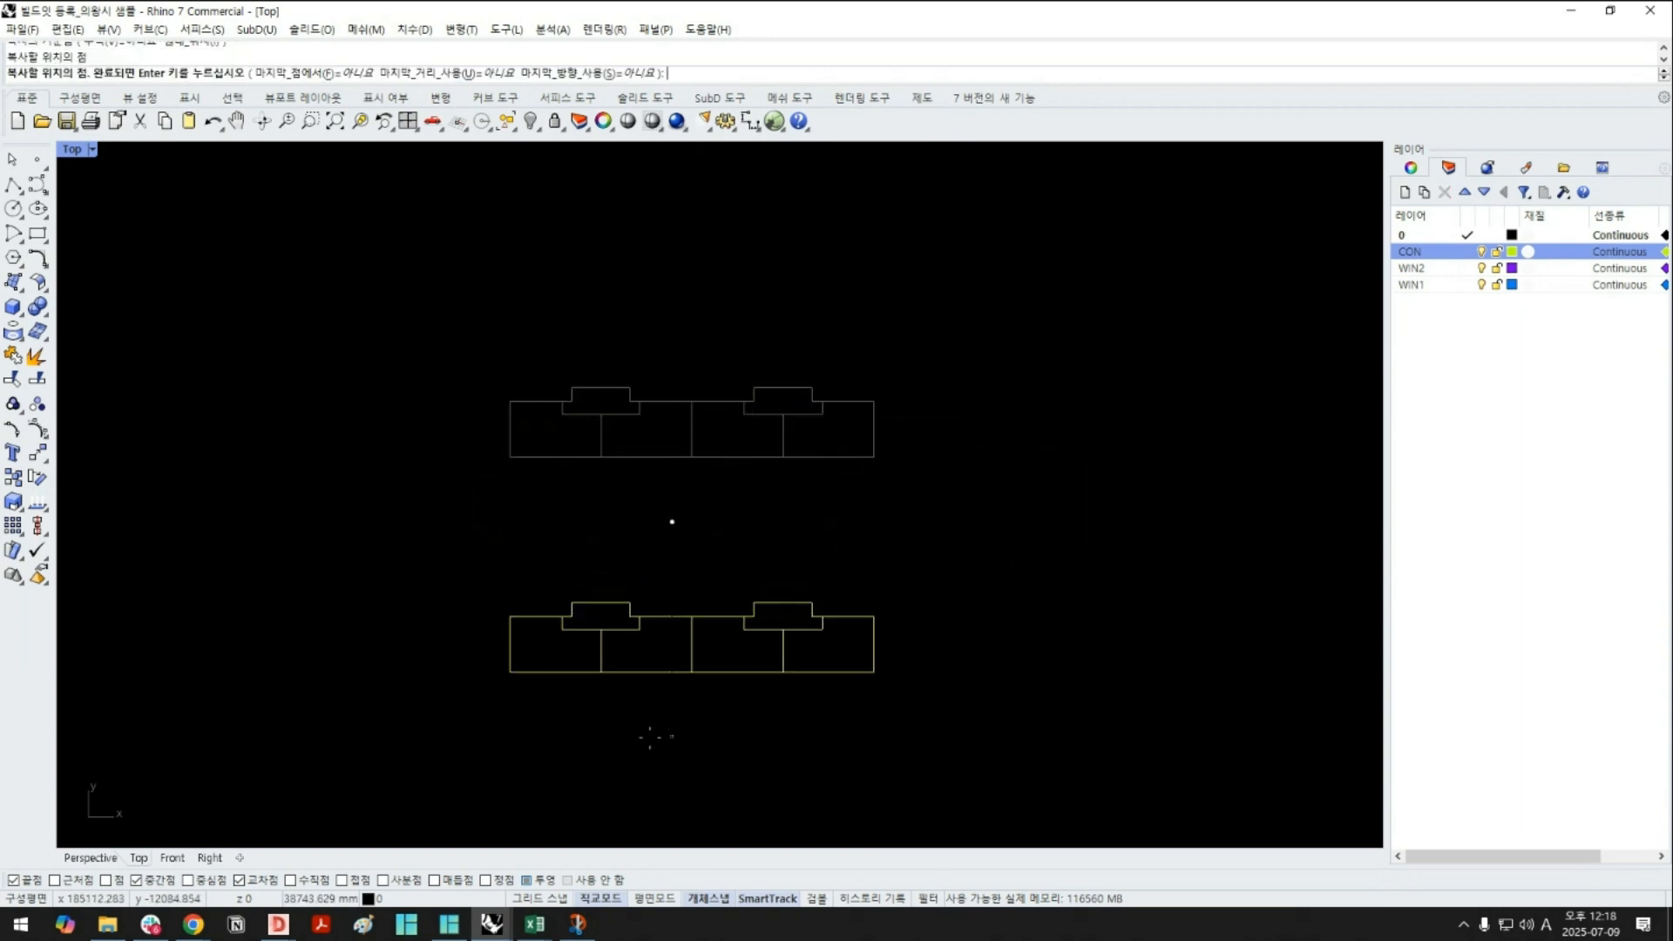
key("space")
left_click_drag(705, 703, 644, 633)
type("Export")
key("Return")
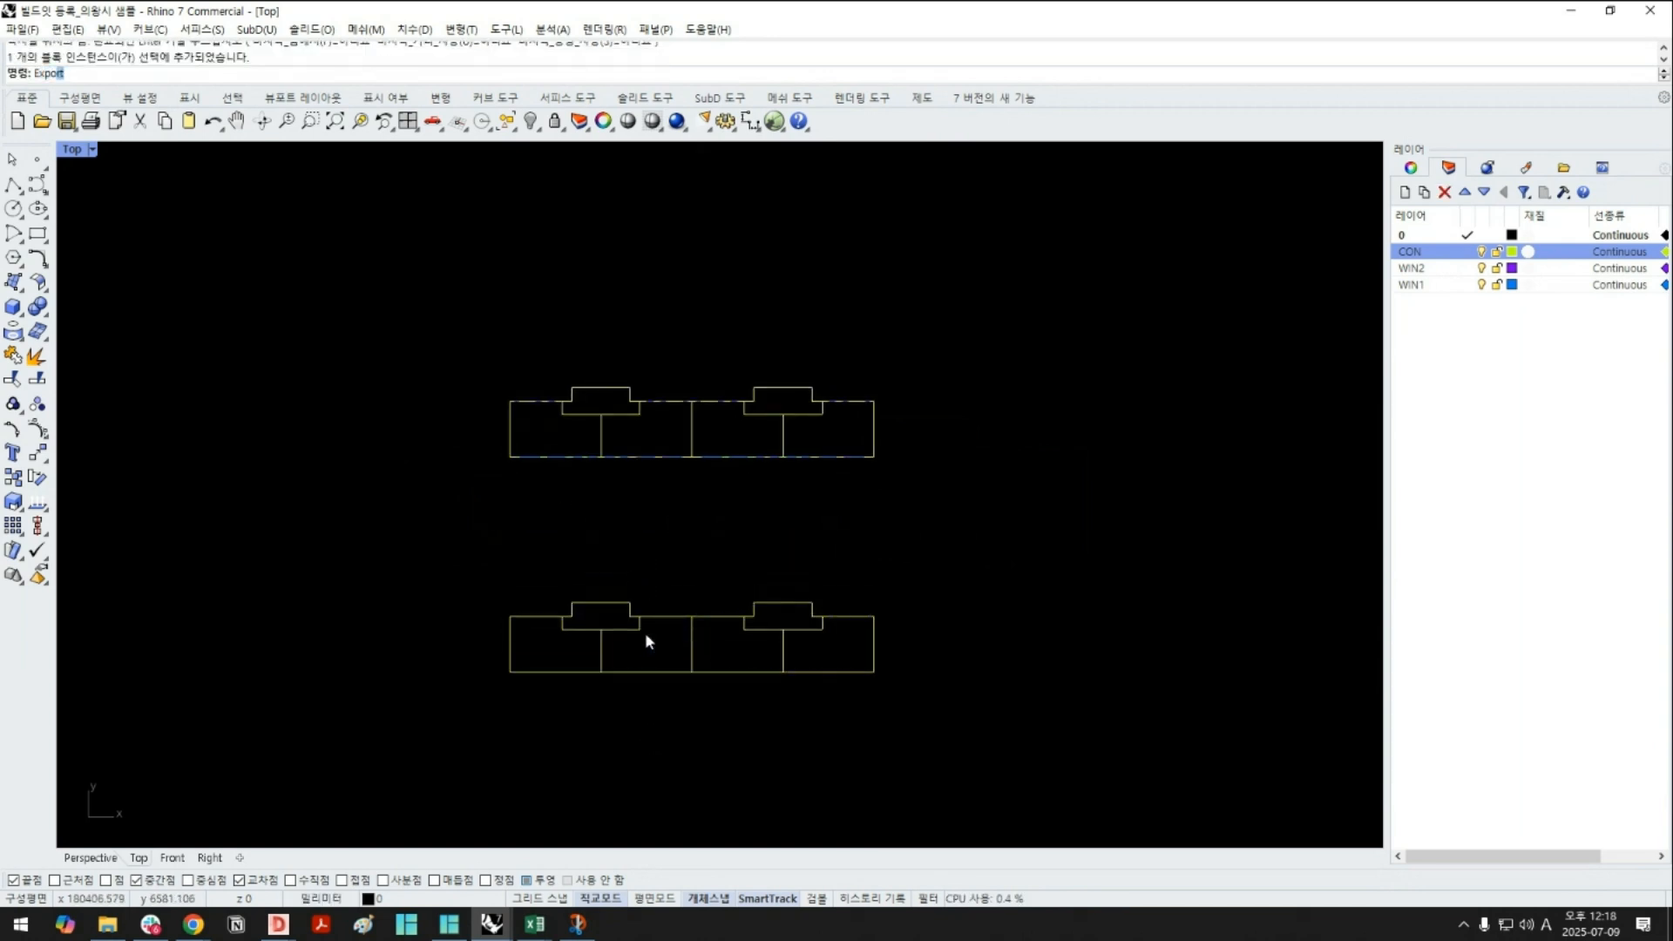
left_click_drag(854, 721, 683, 597)
left_click_drag(848, 714, 697, 634)
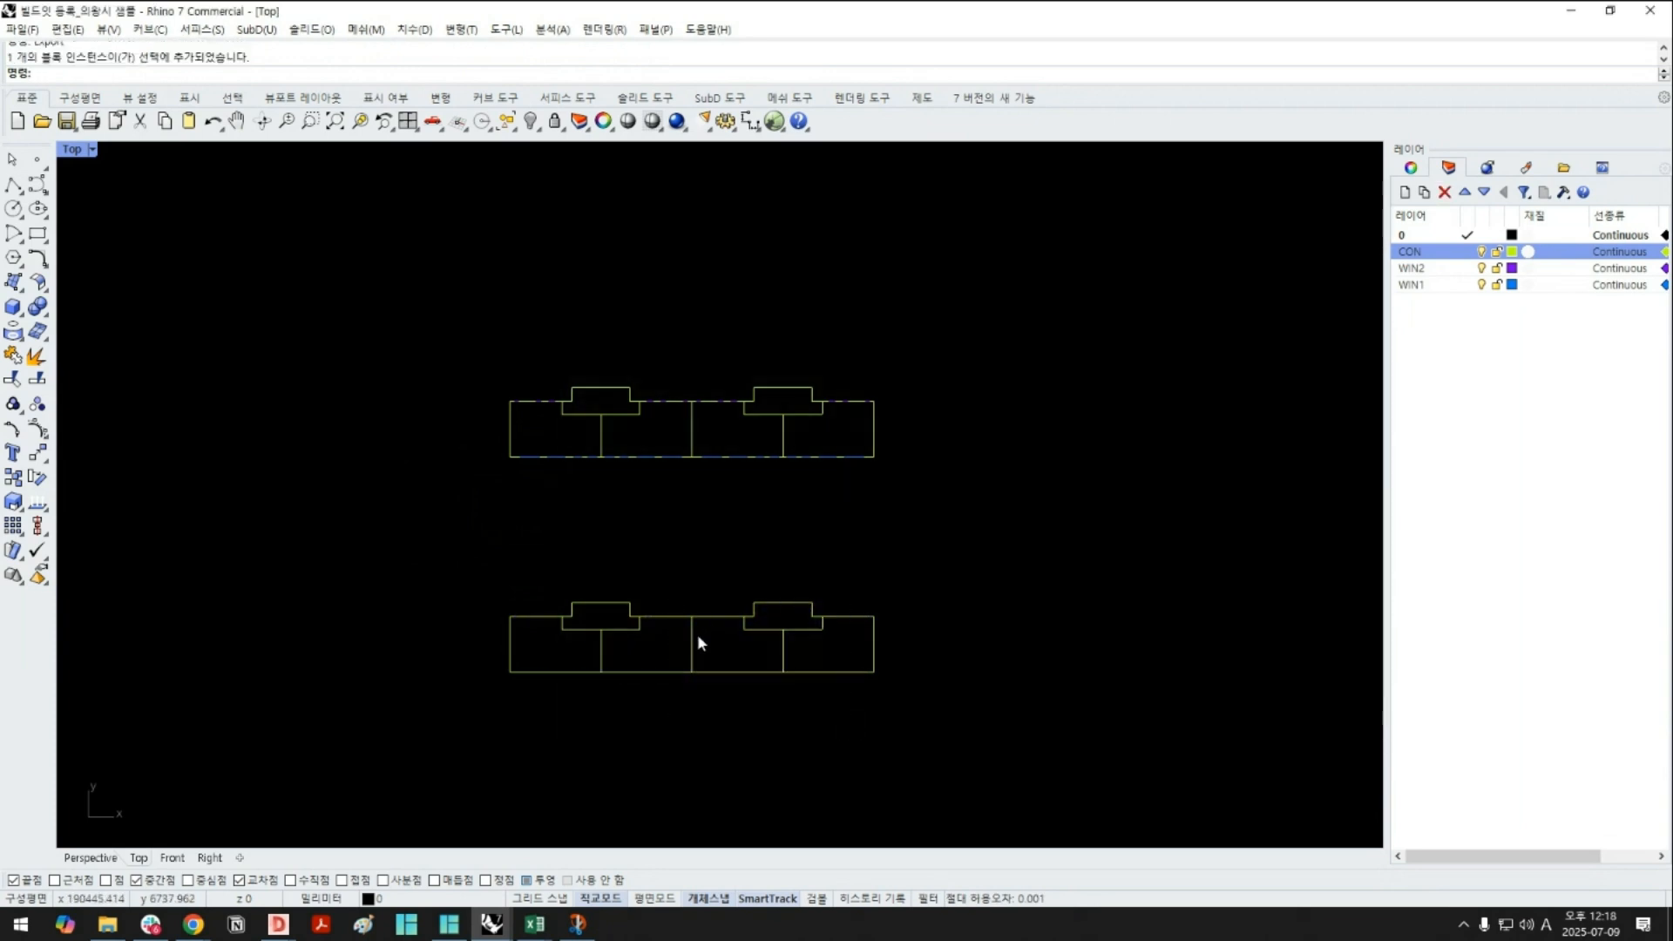
key("Delete")
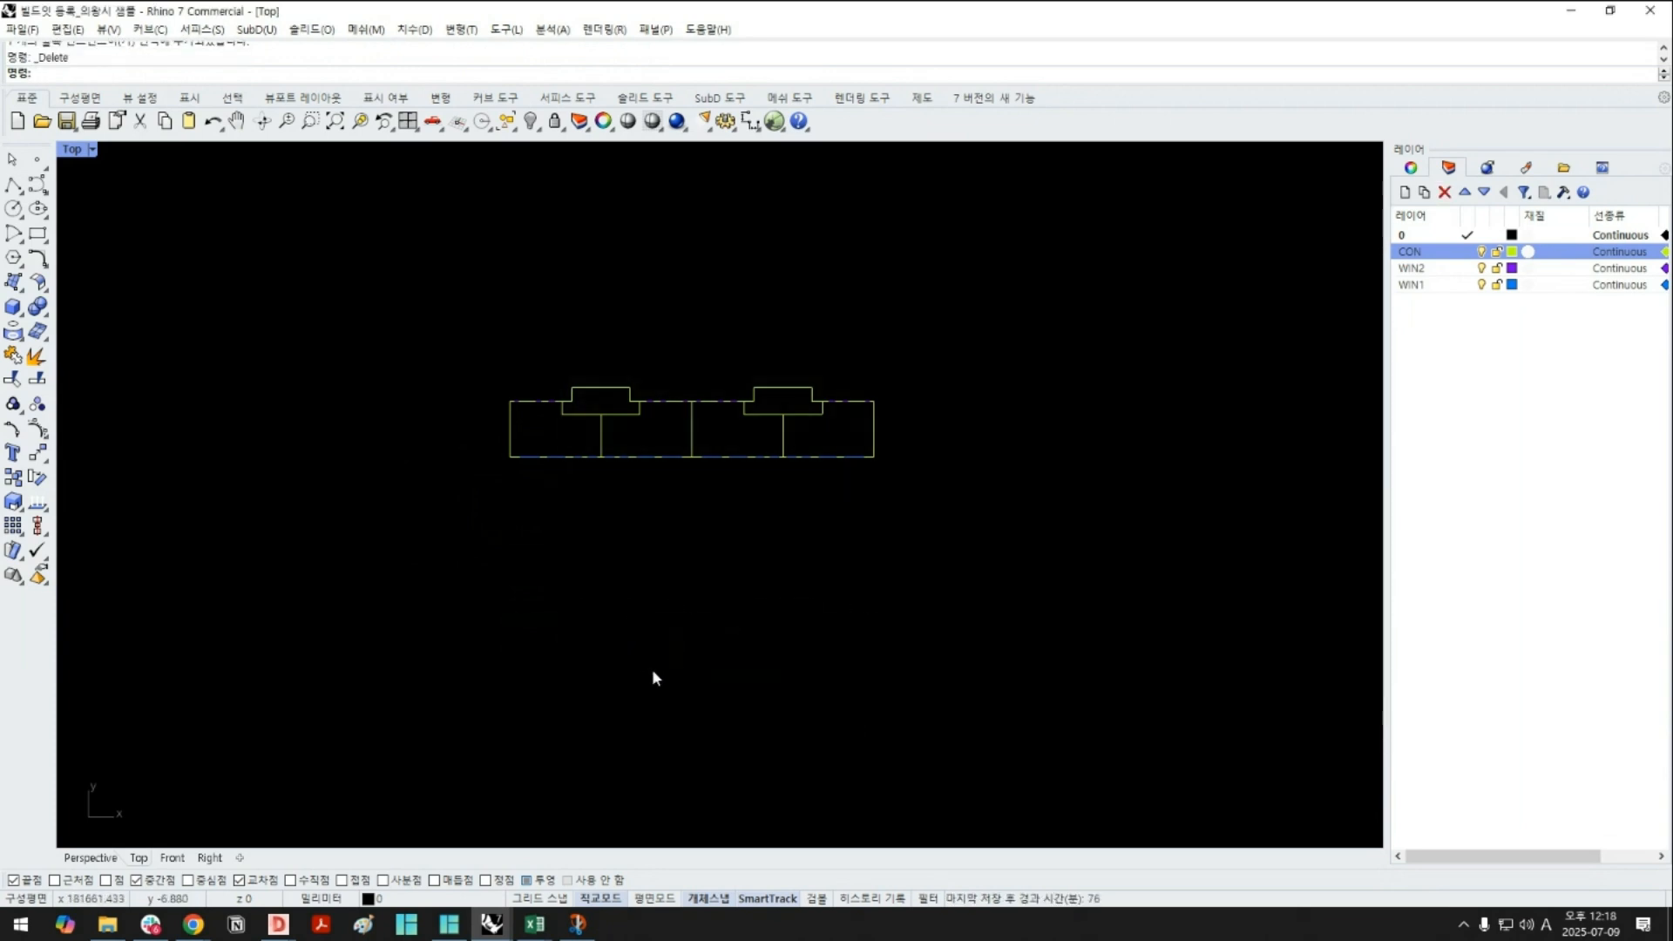
key("ctrl+z")
Explode the copied floor block into its two building blocks and select the left one to explode it as well
left_click_drag(777, 696, 580, 589)
left_click(589, 648)
left_click(605, 671)
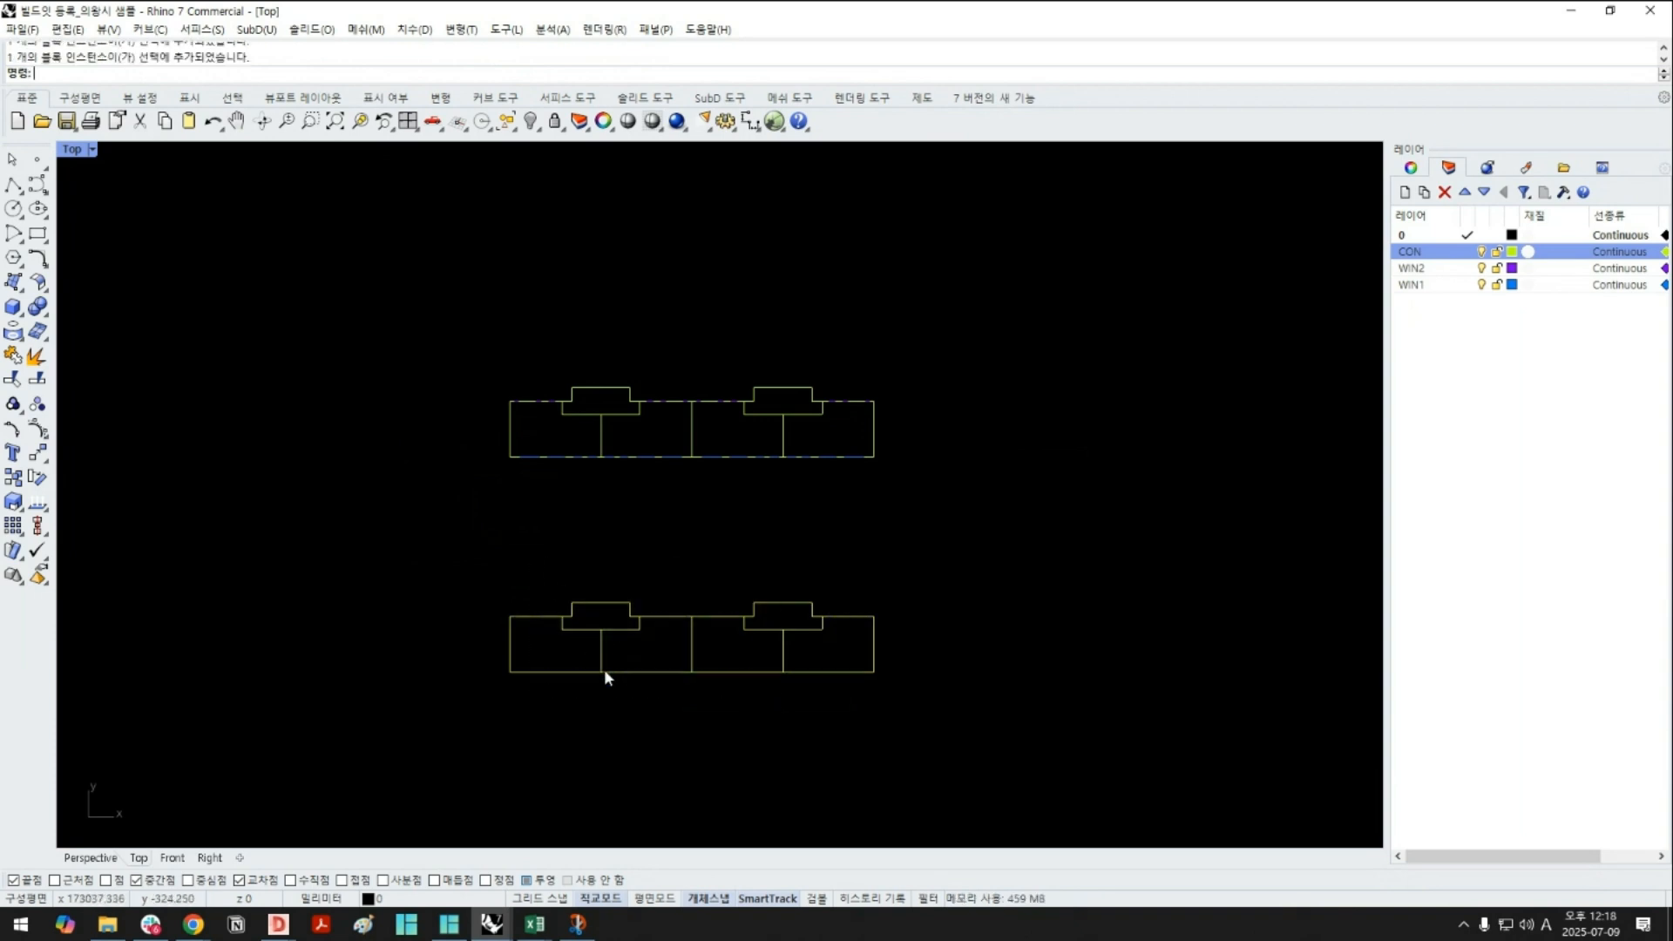
type("explode")
key("Return")
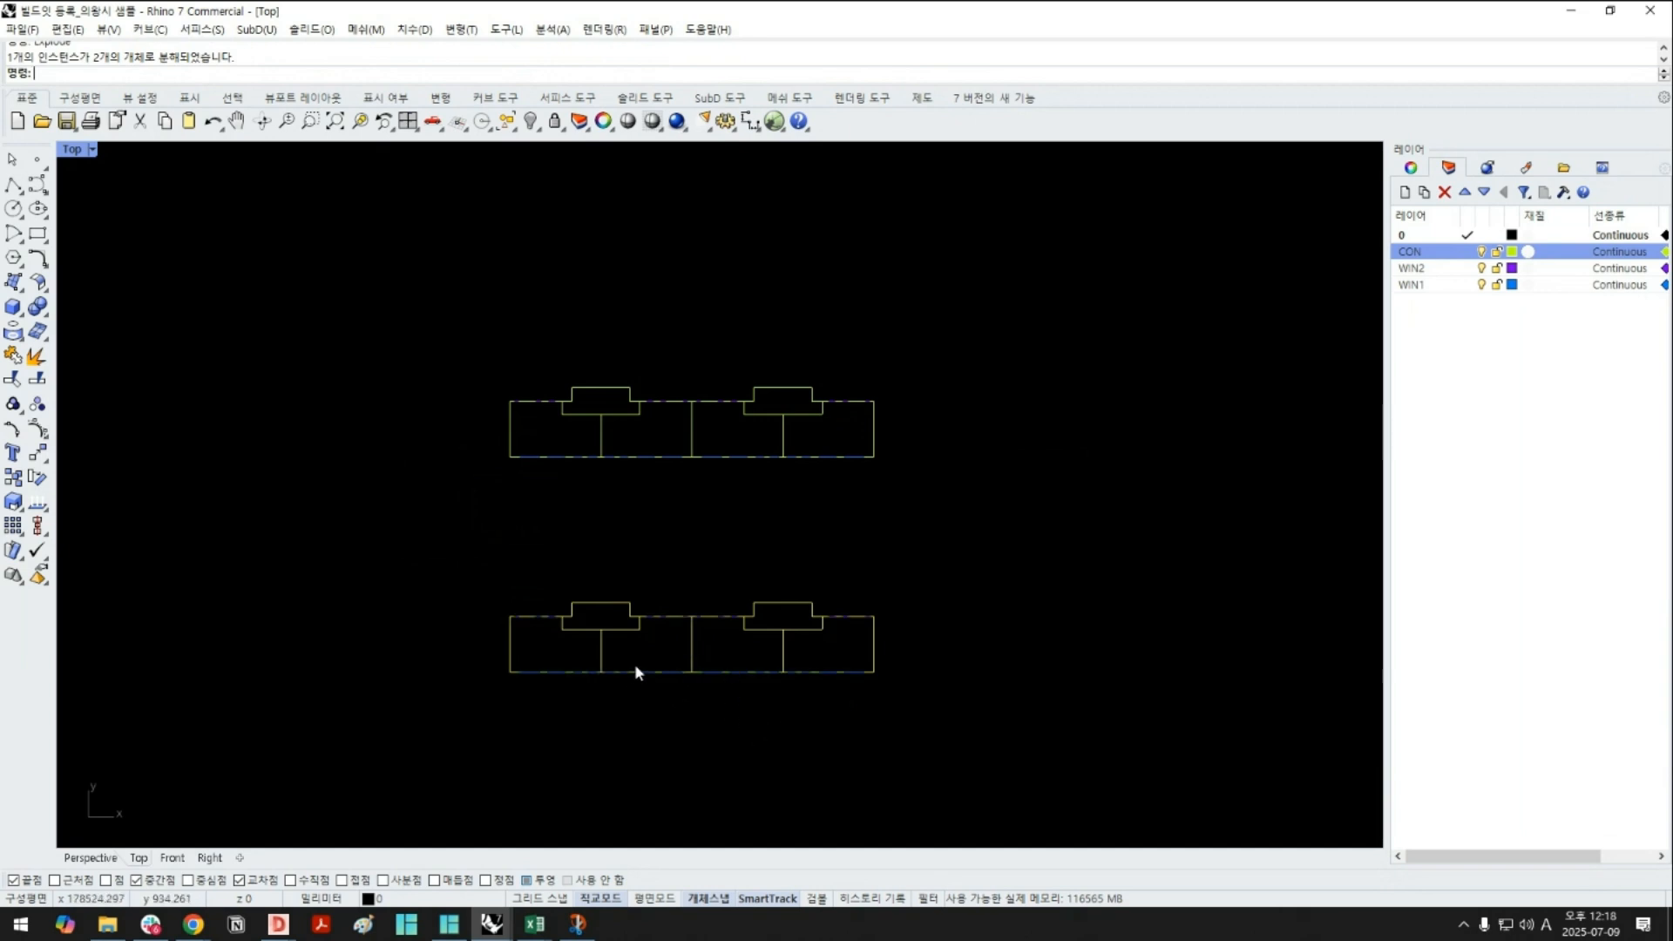
left_click(635, 668)
Explode the copy's right building block and turn on the Gumball with the rightmost unit selected
left_click(767, 672)
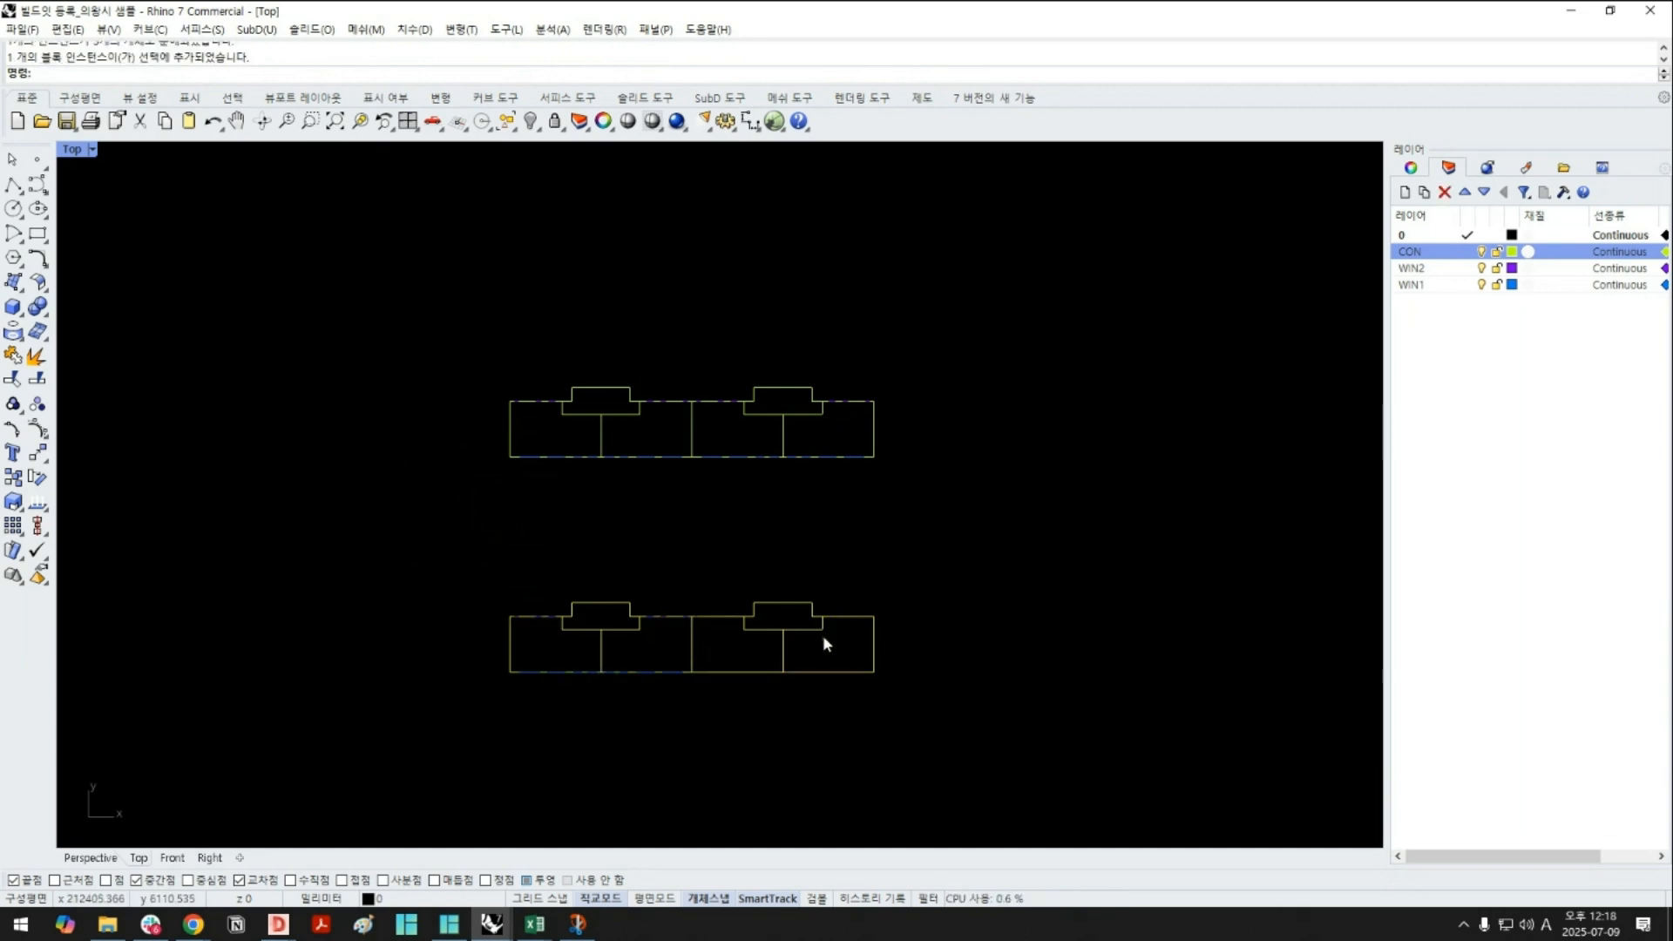
key("Return")
left_click(808, 671)
left_click(824, 900)
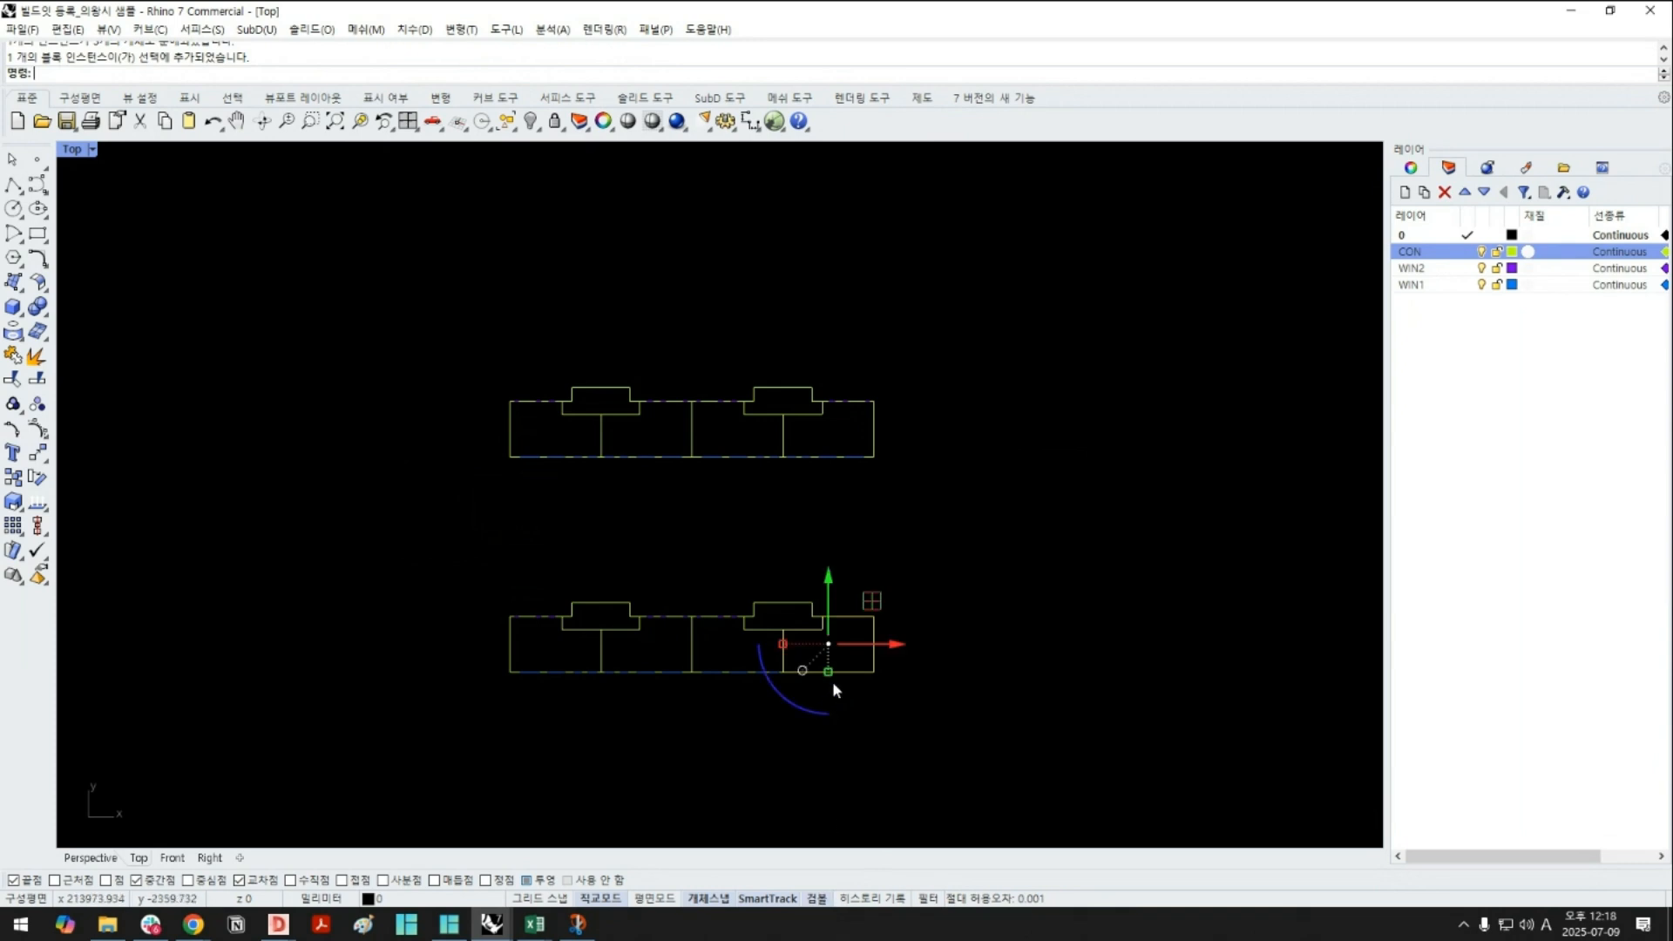
Try to move the rightmost unit horizontally away from its core and undo the move
left_click_drag(880, 643, 995, 644)
left_click(911, 712)
key("ctrl+z")
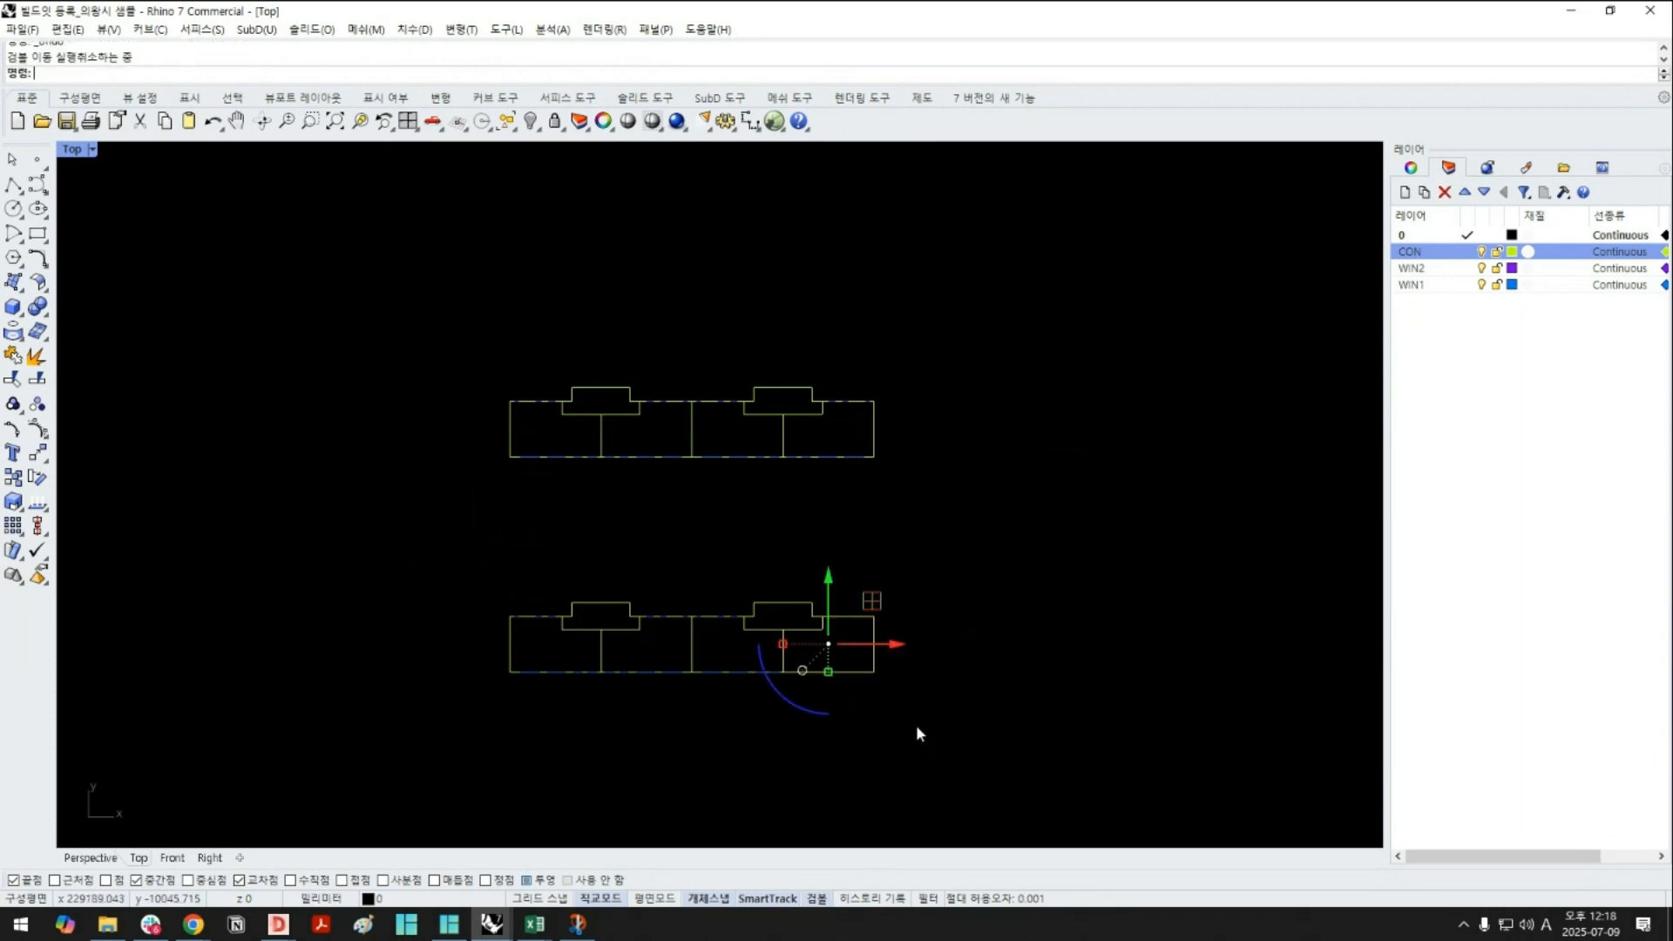
left_click(896, 725)
Move the copy's whole right building block horizontally to the right, leaving a wide gap to the left building
left_click(833, 673)
left_click_drag(854, 639, 1085, 643)
left_click(674, 688)
Pull the left building apart by moving its right unit and core to the right and raising the core above the units
left_click(661, 672)
left_click(603, 602, "shift")
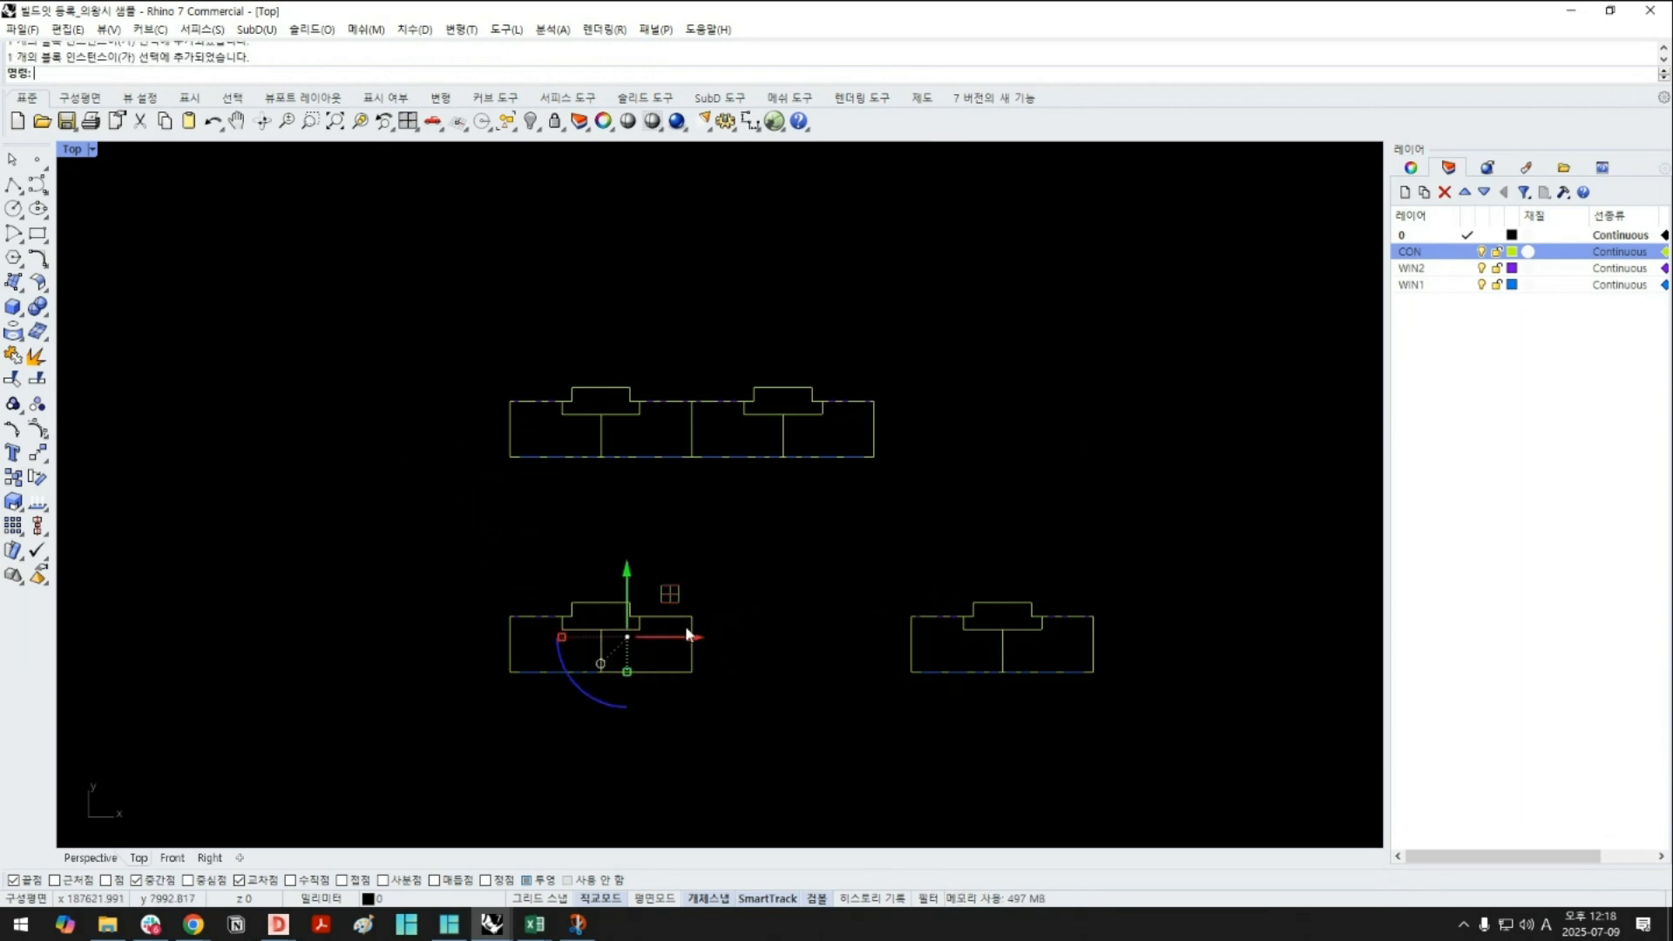
left_click_drag(691, 636, 754, 637)
left_click(697, 594)
left_click(665, 601)
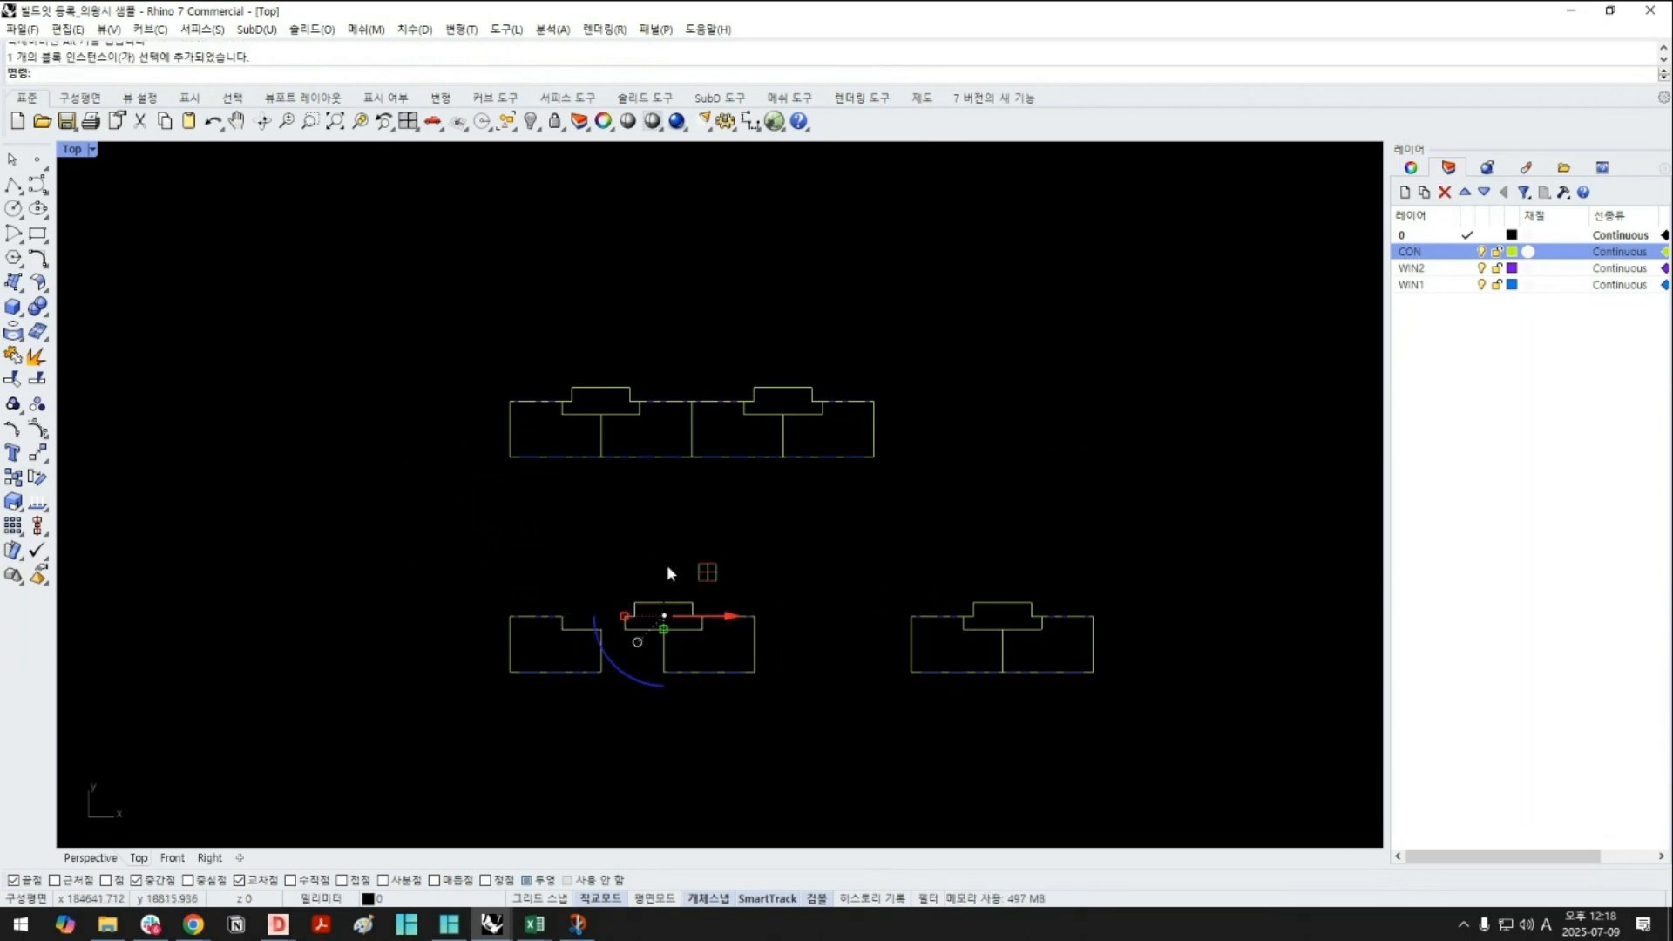
left_click_drag(667, 567, 667, 546)
left_click(678, 662)
Open the left unit of the pulled-apart building in the block editor, check its block name, and close the editor
right_click_drag(716, 714, 780, 796)
scroll(751, 647, "up", 4)
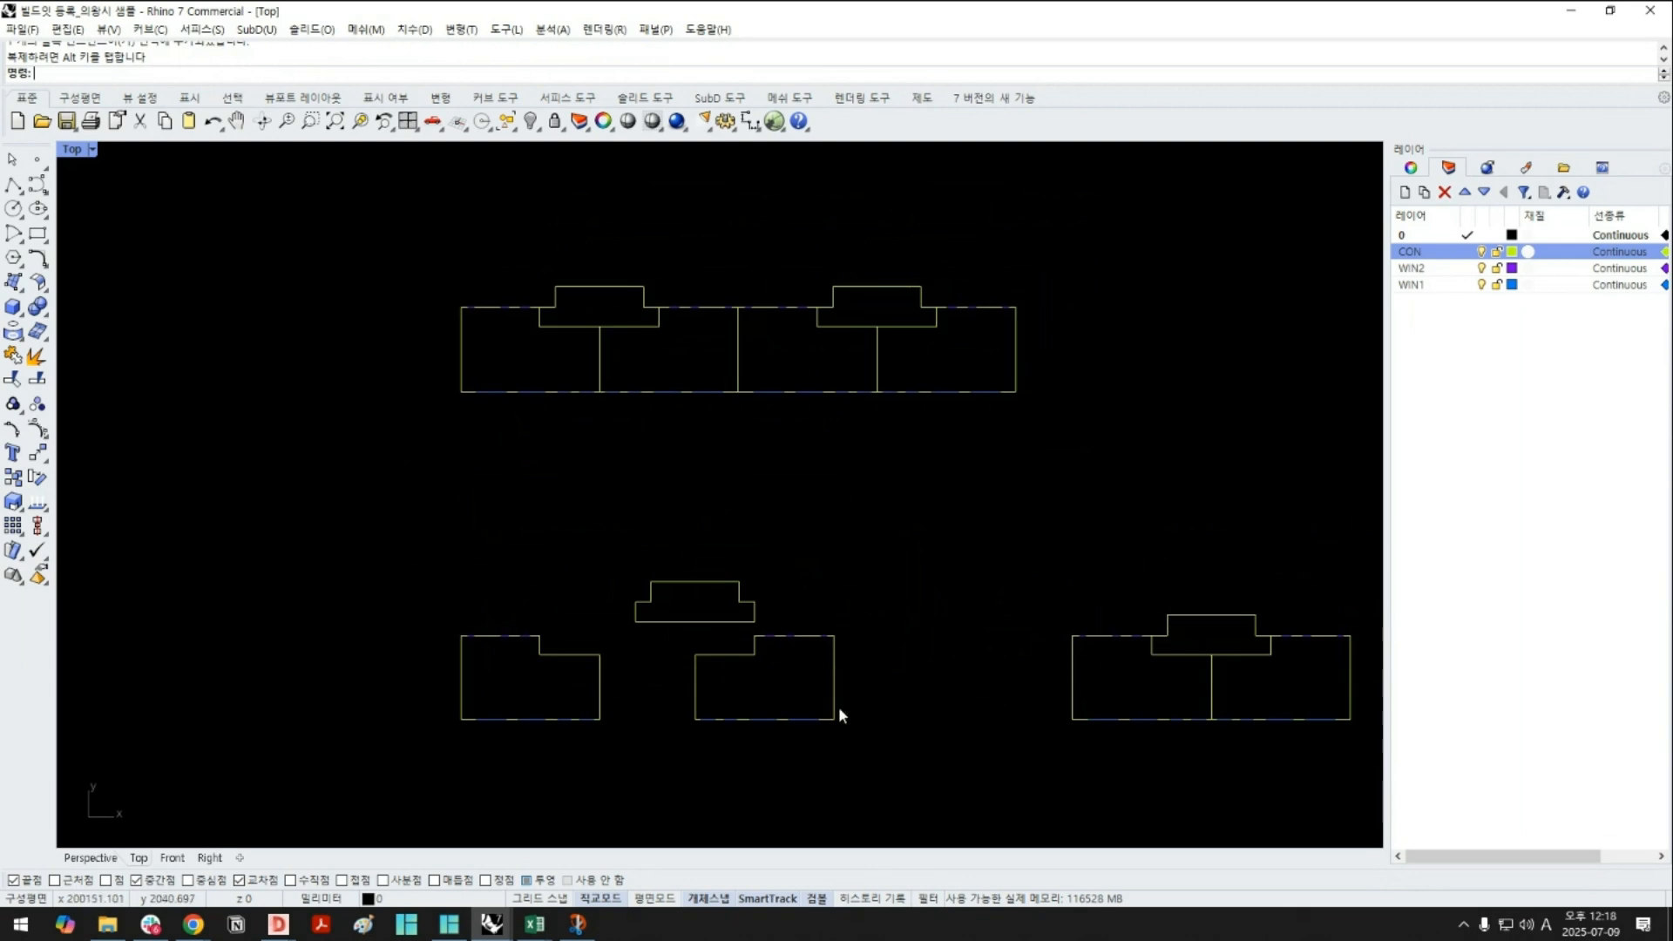
right_click_drag(838, 707, 717, 624)
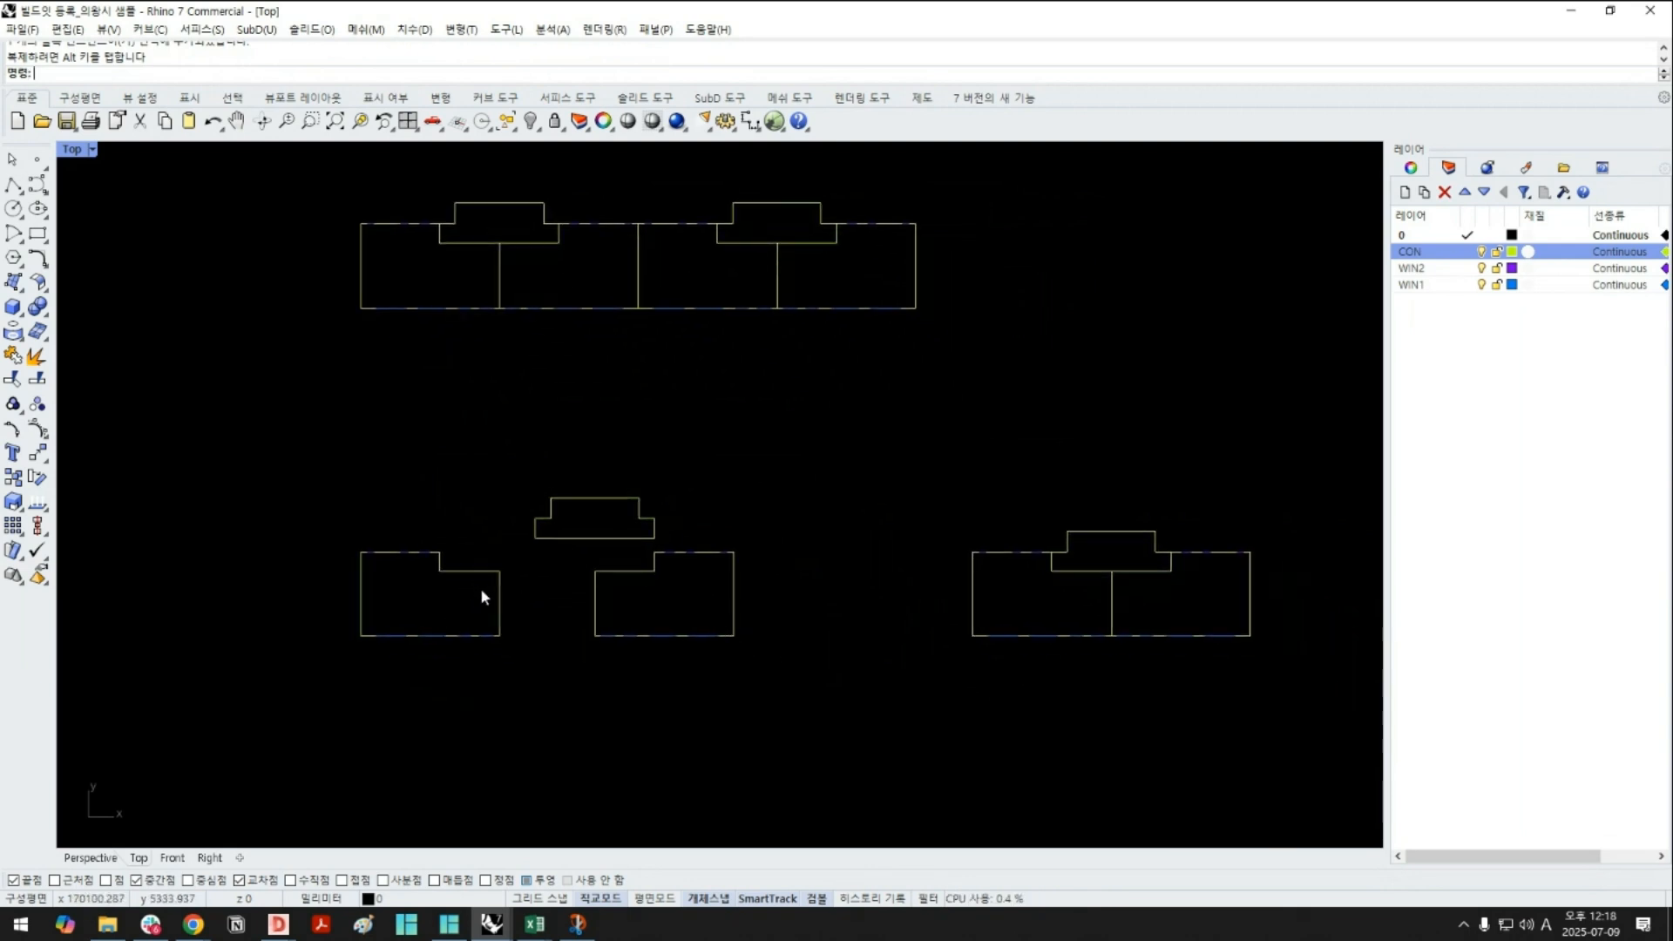
left_click(498, 604)
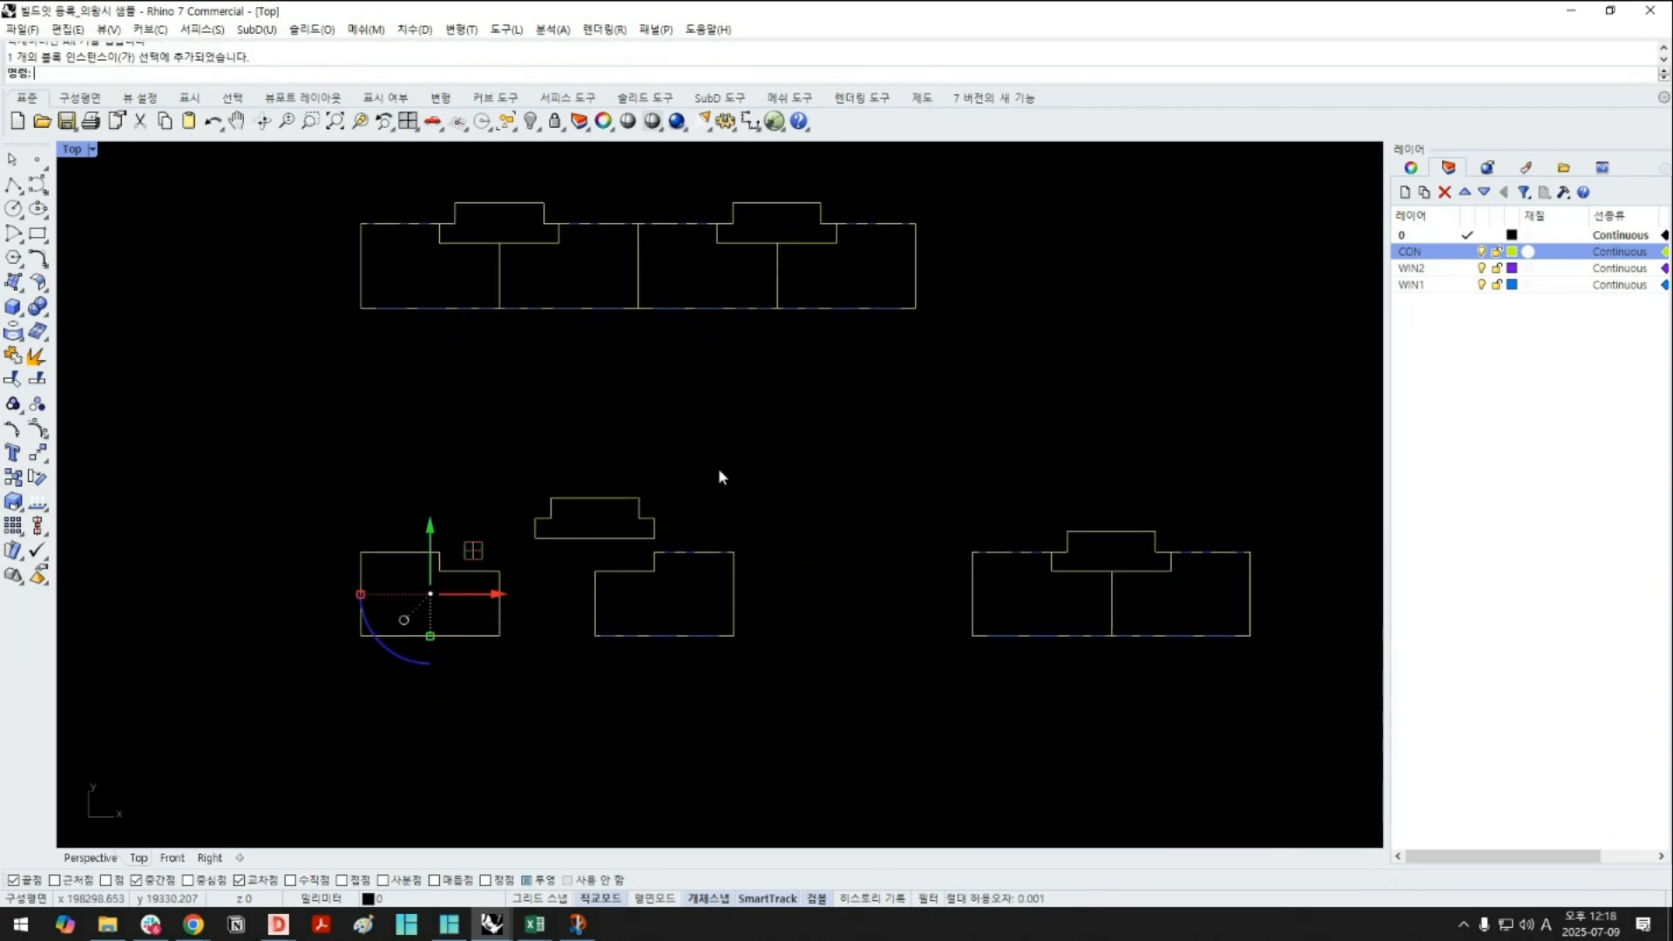
double_click(497, 603)
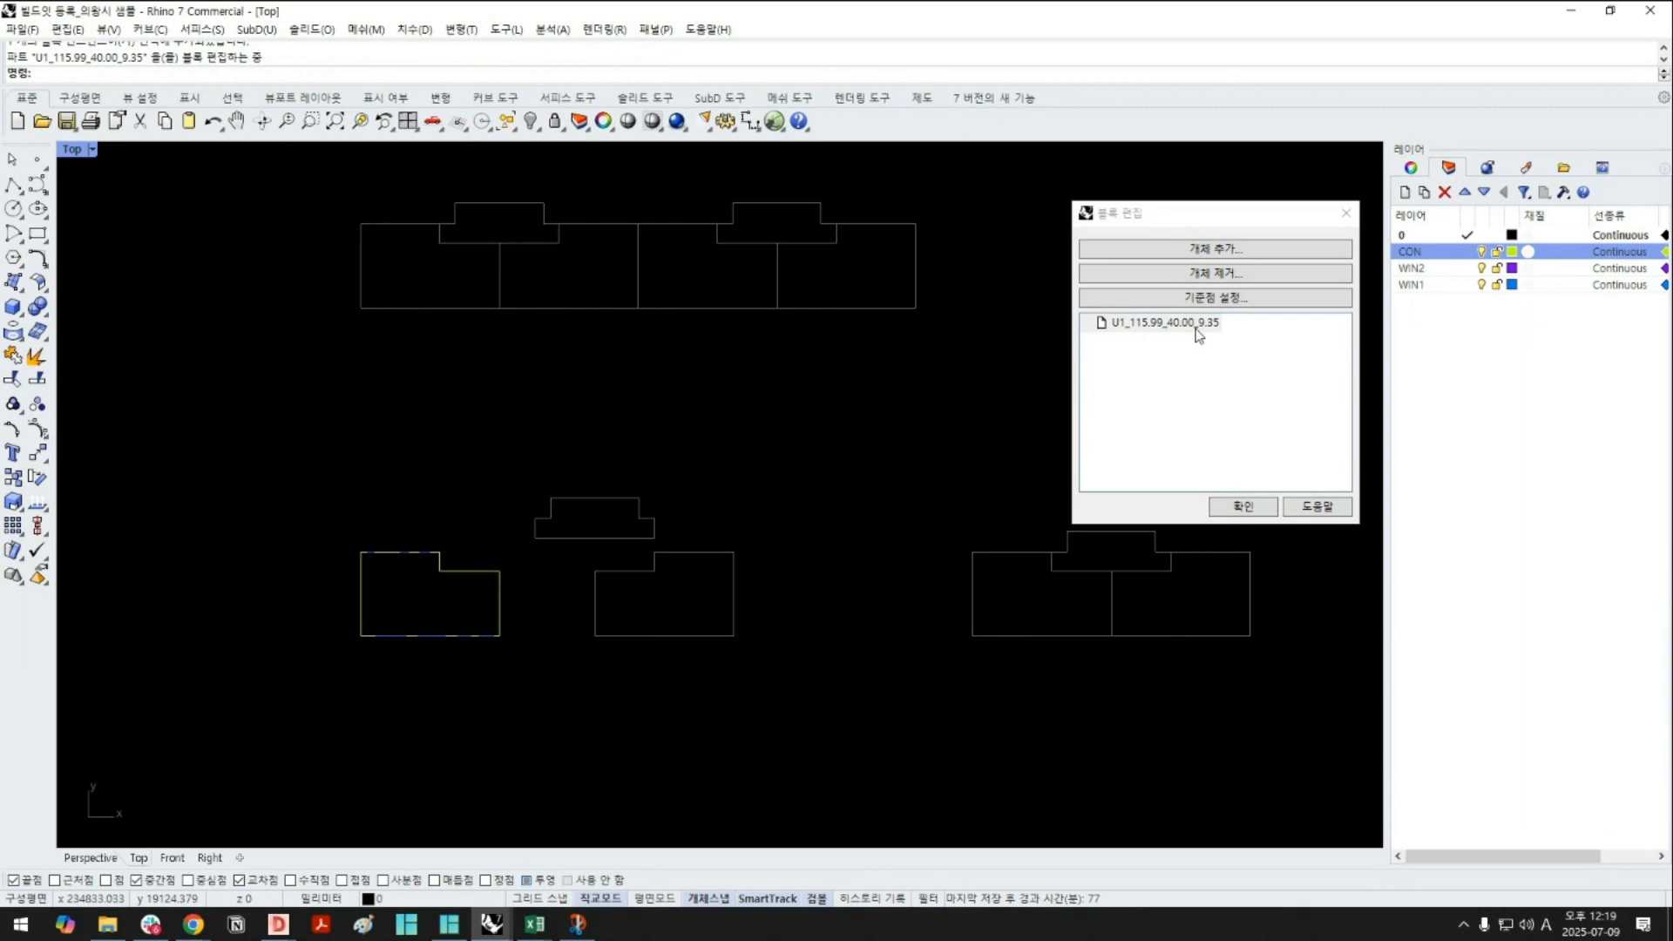
left_click(1243, 505)
Check the block names of the pulled-apart building's right unit and its core in the block editor
double_click(680, 634)
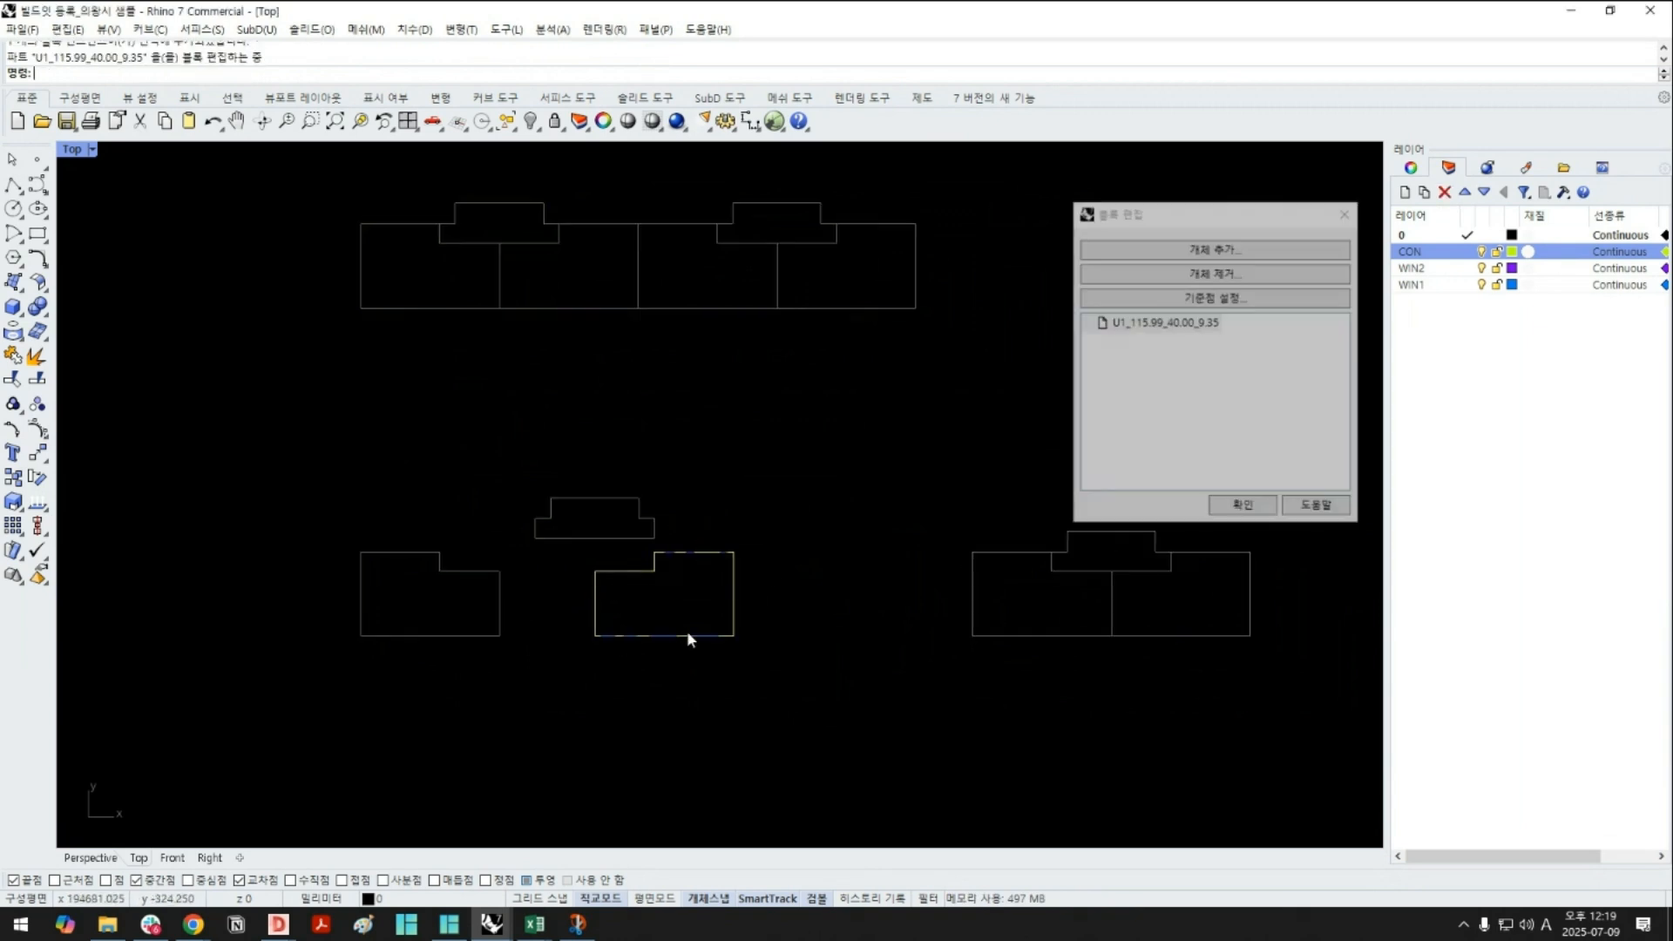
left_click(1246, 503)
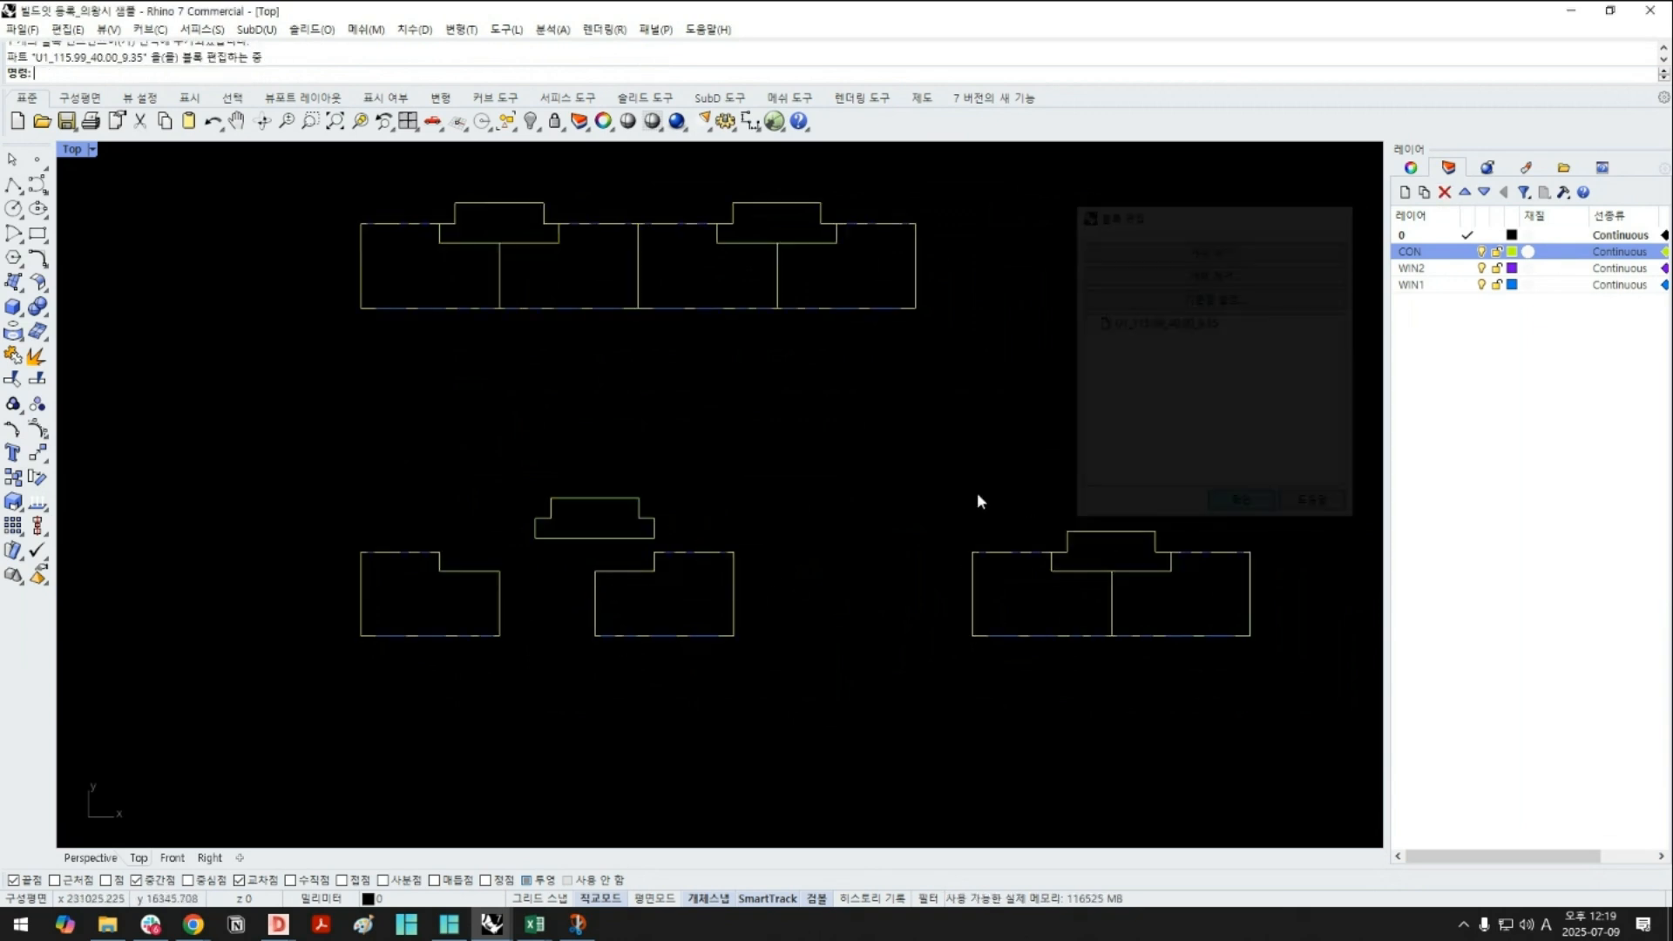
double_click(651, 637)
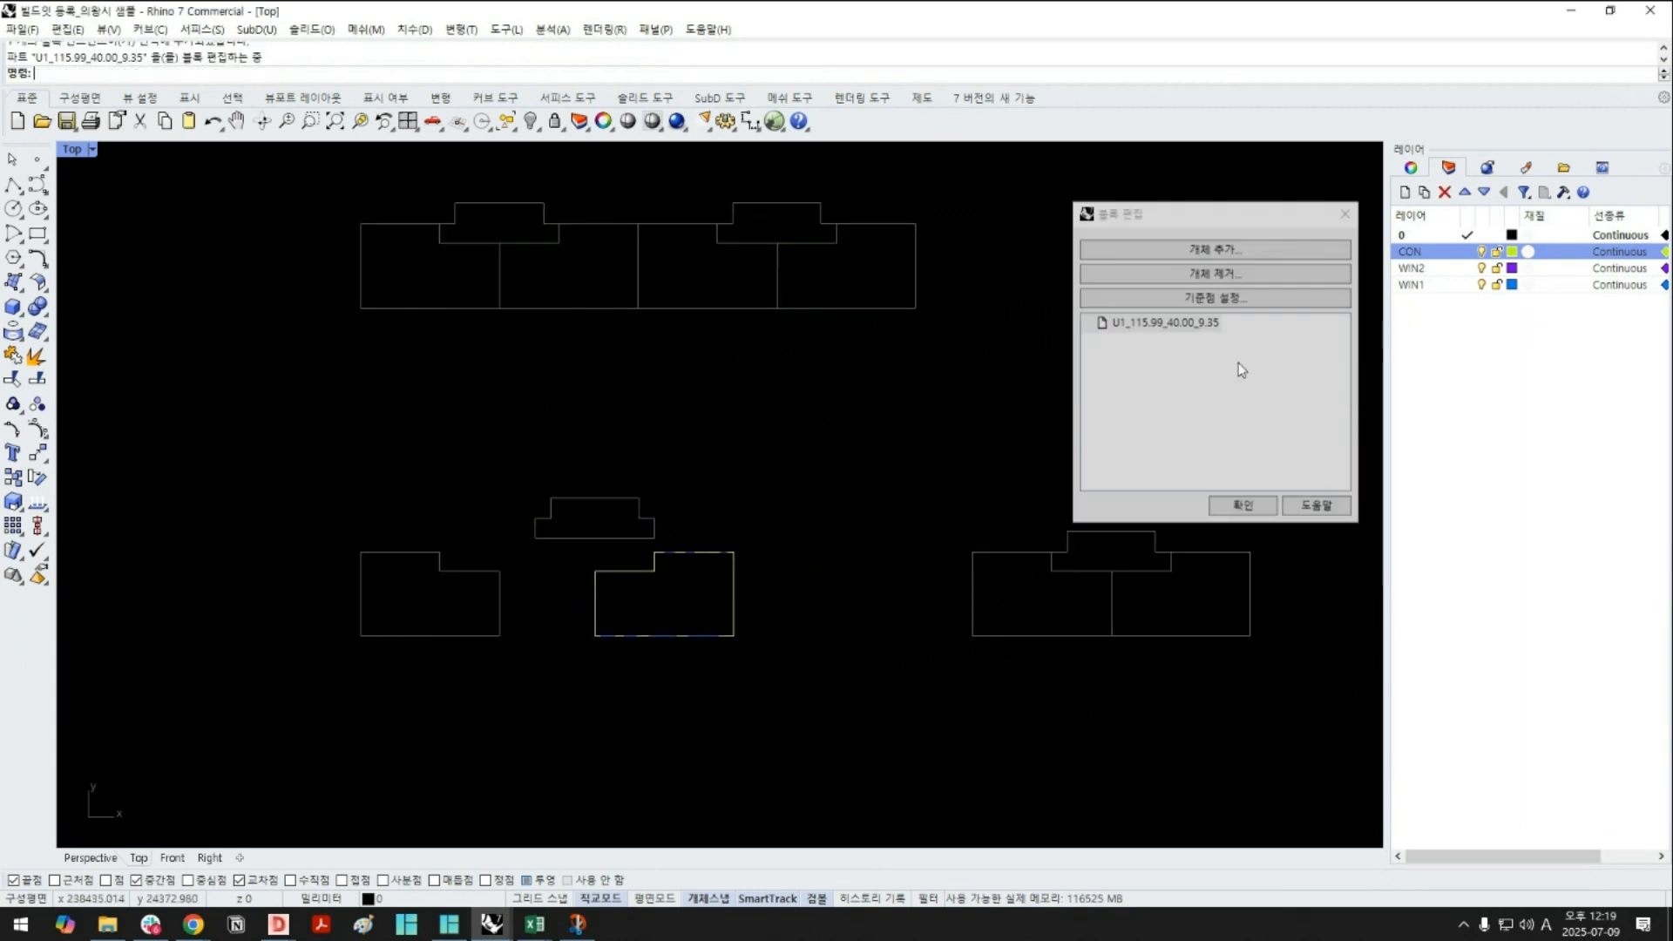
left_click(1214, 507)
double_click(636, 516)
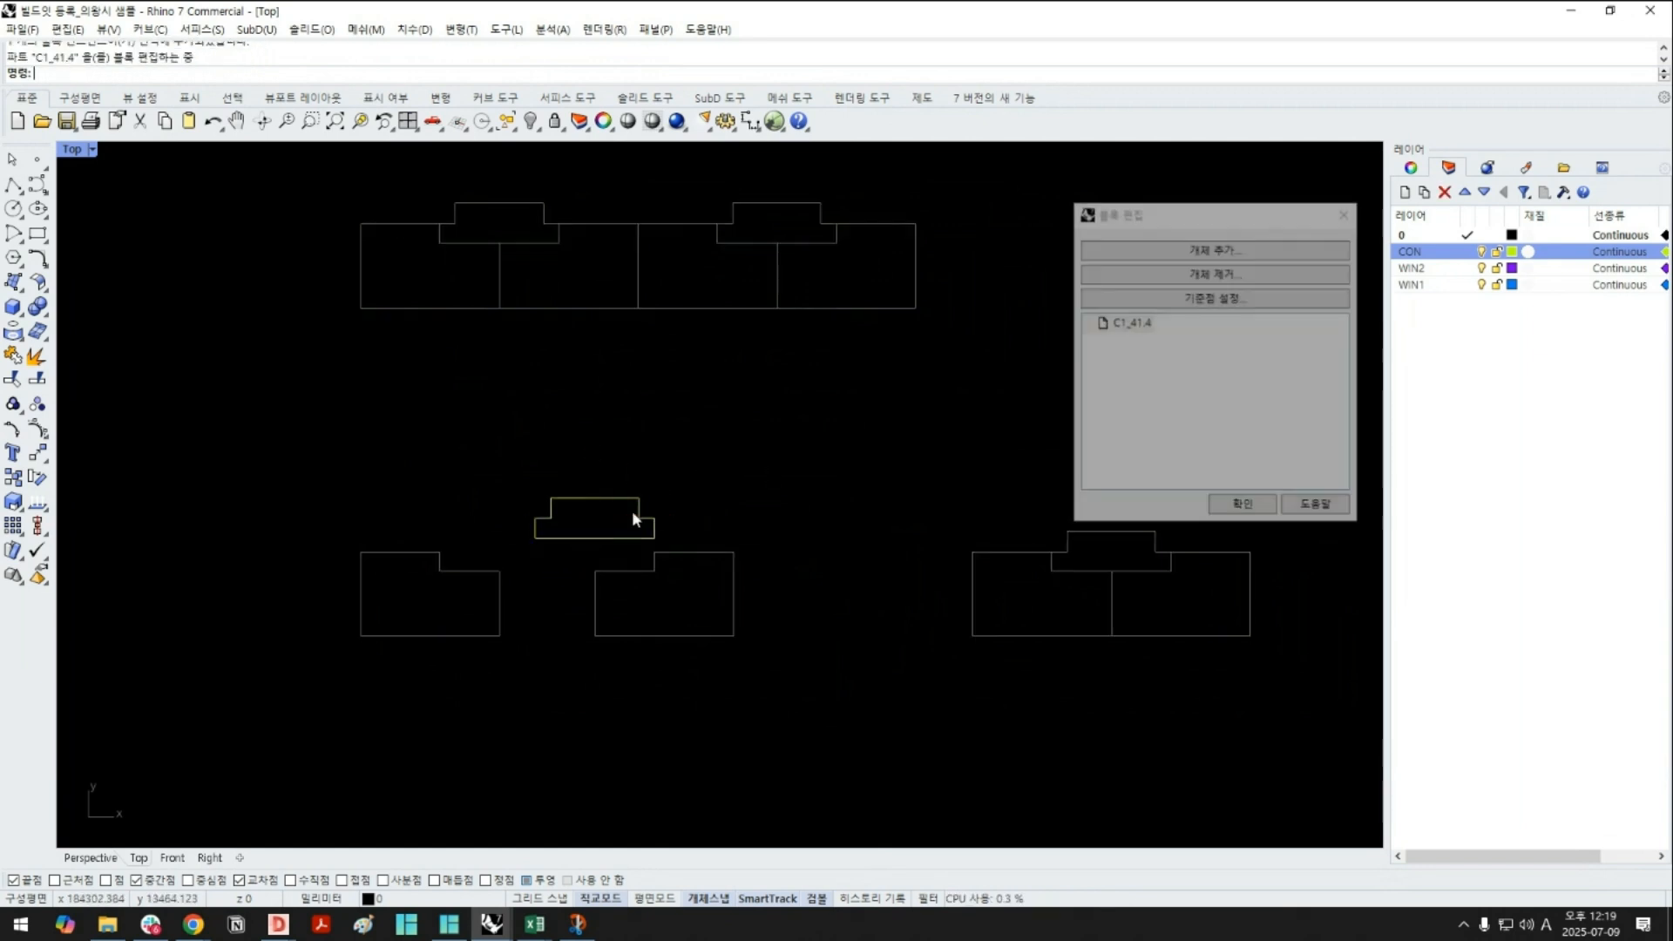
left_click(1228, 503)
scroll(915, 601, "down", 4)
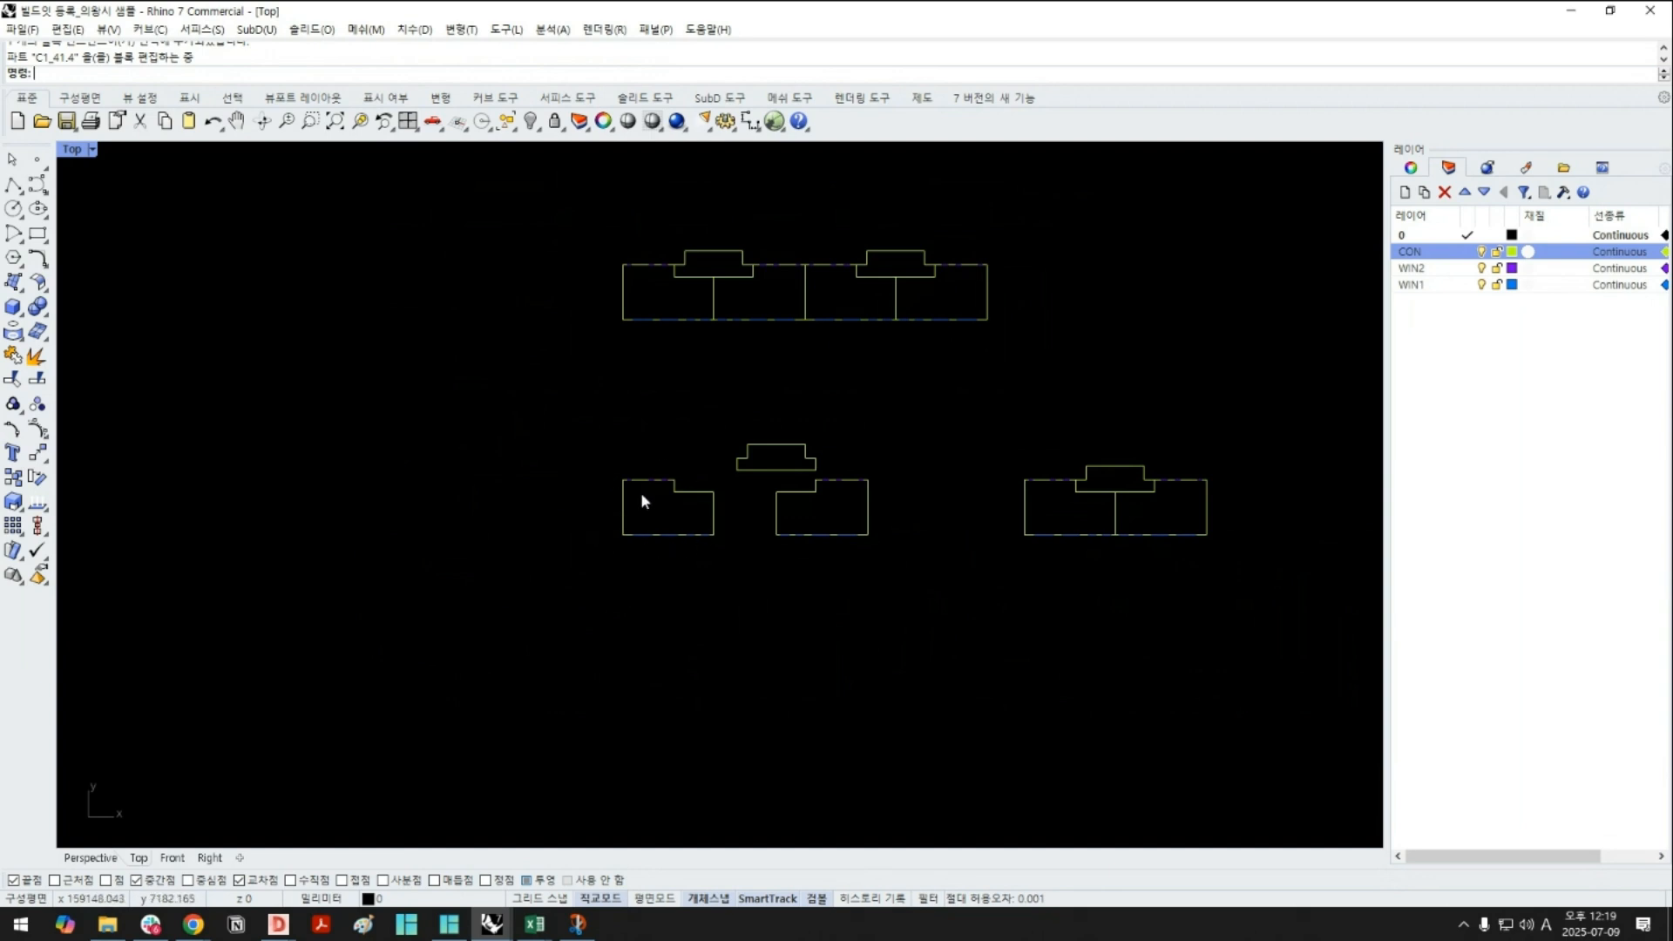
Examine the values making up the left unit's block name by reopening its block definition, and close it without edits
scroll(641, 499, "up", 3)
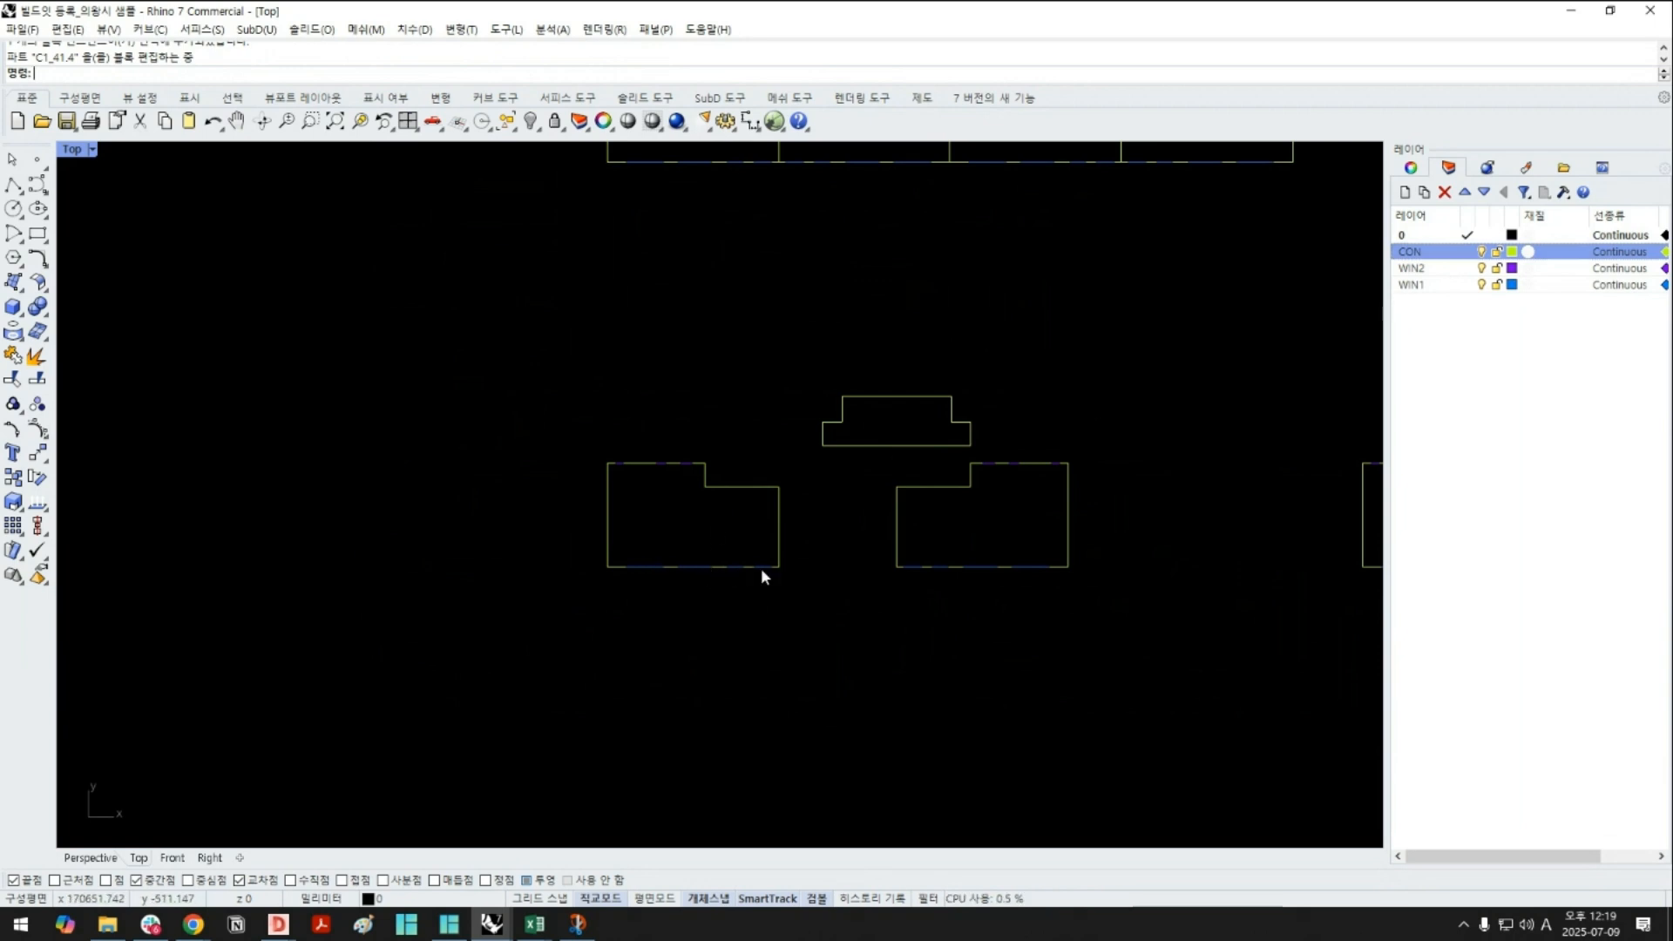
left_click_drag(808, 594, 561, 417)
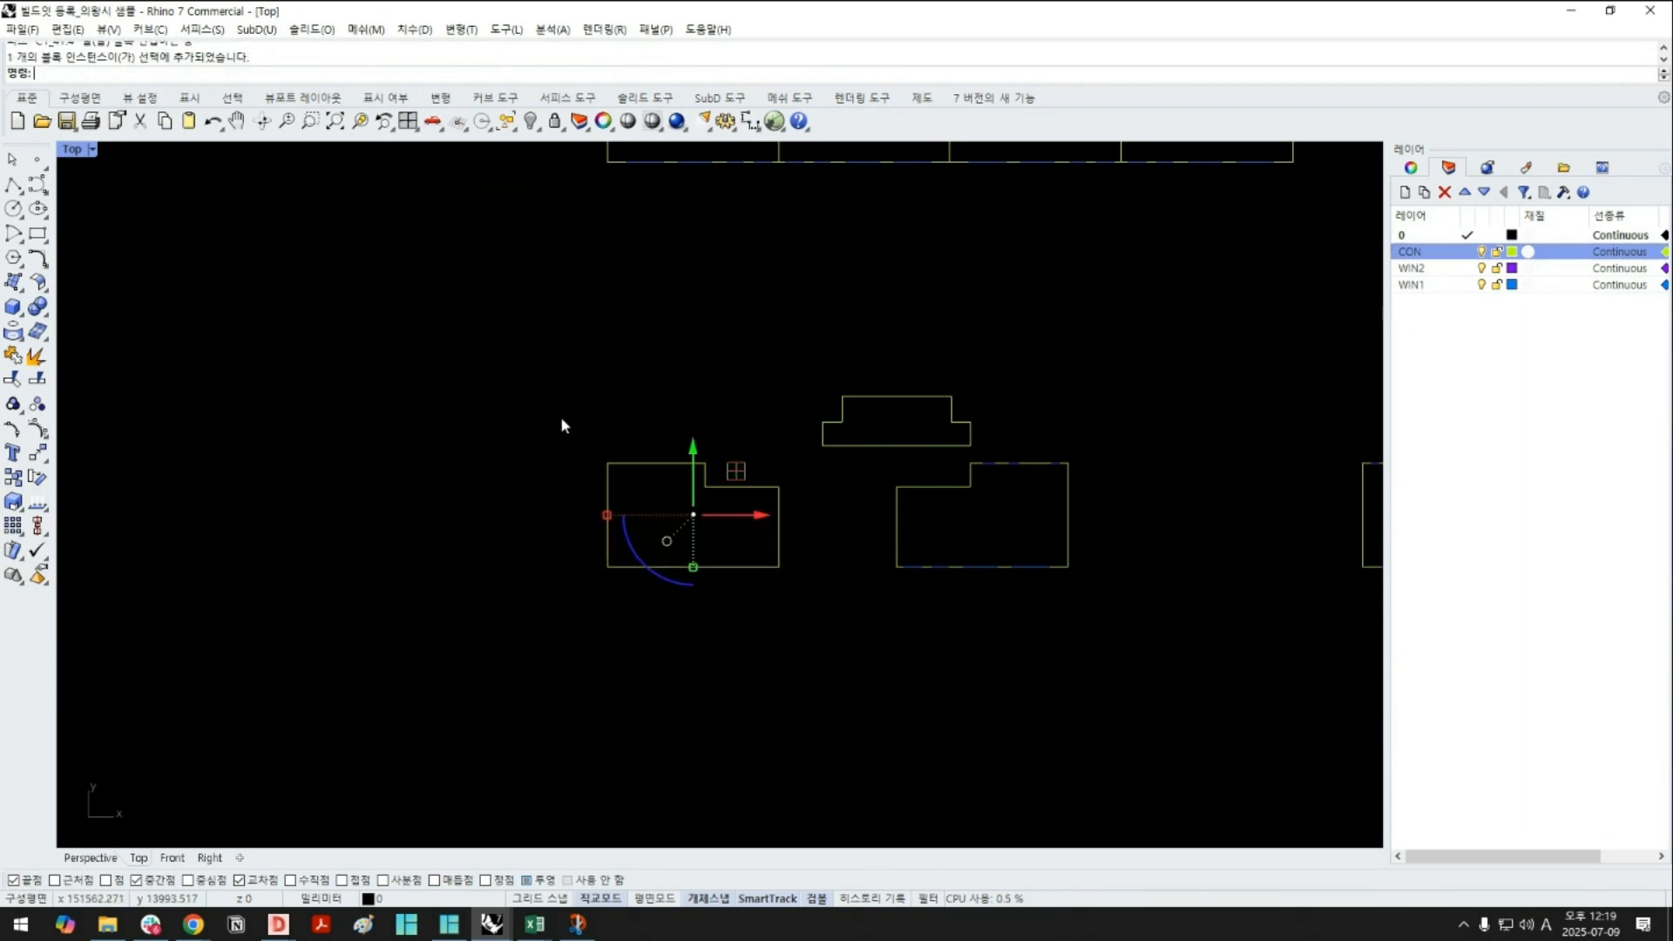
key("Escape")
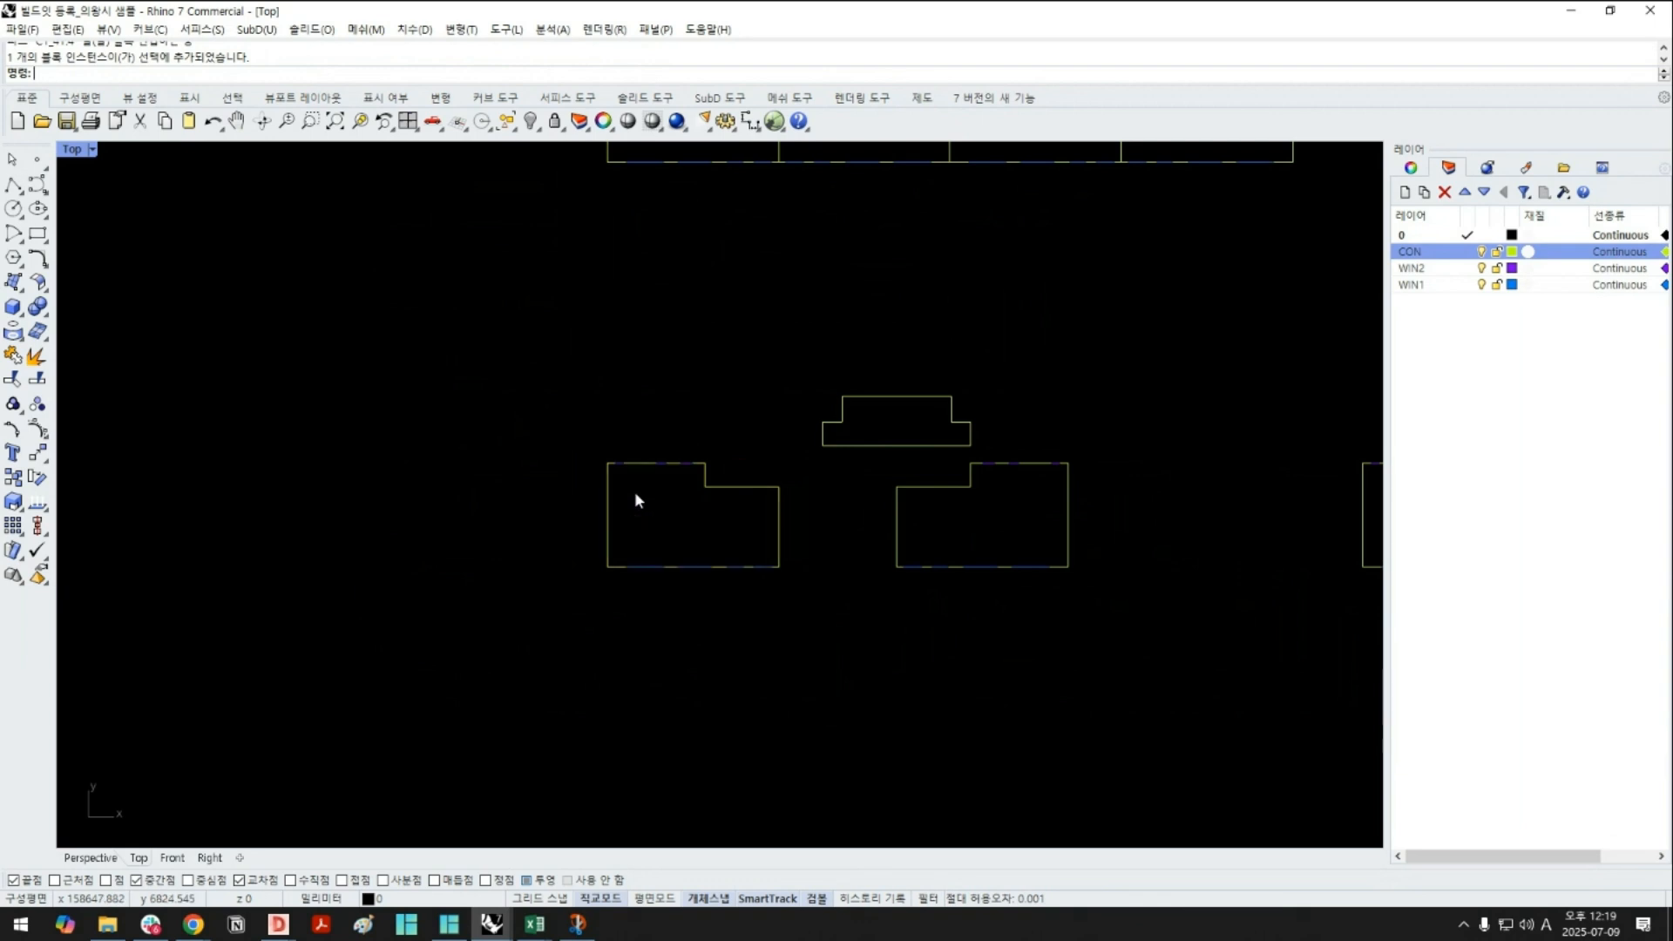
double_click(608, 516)
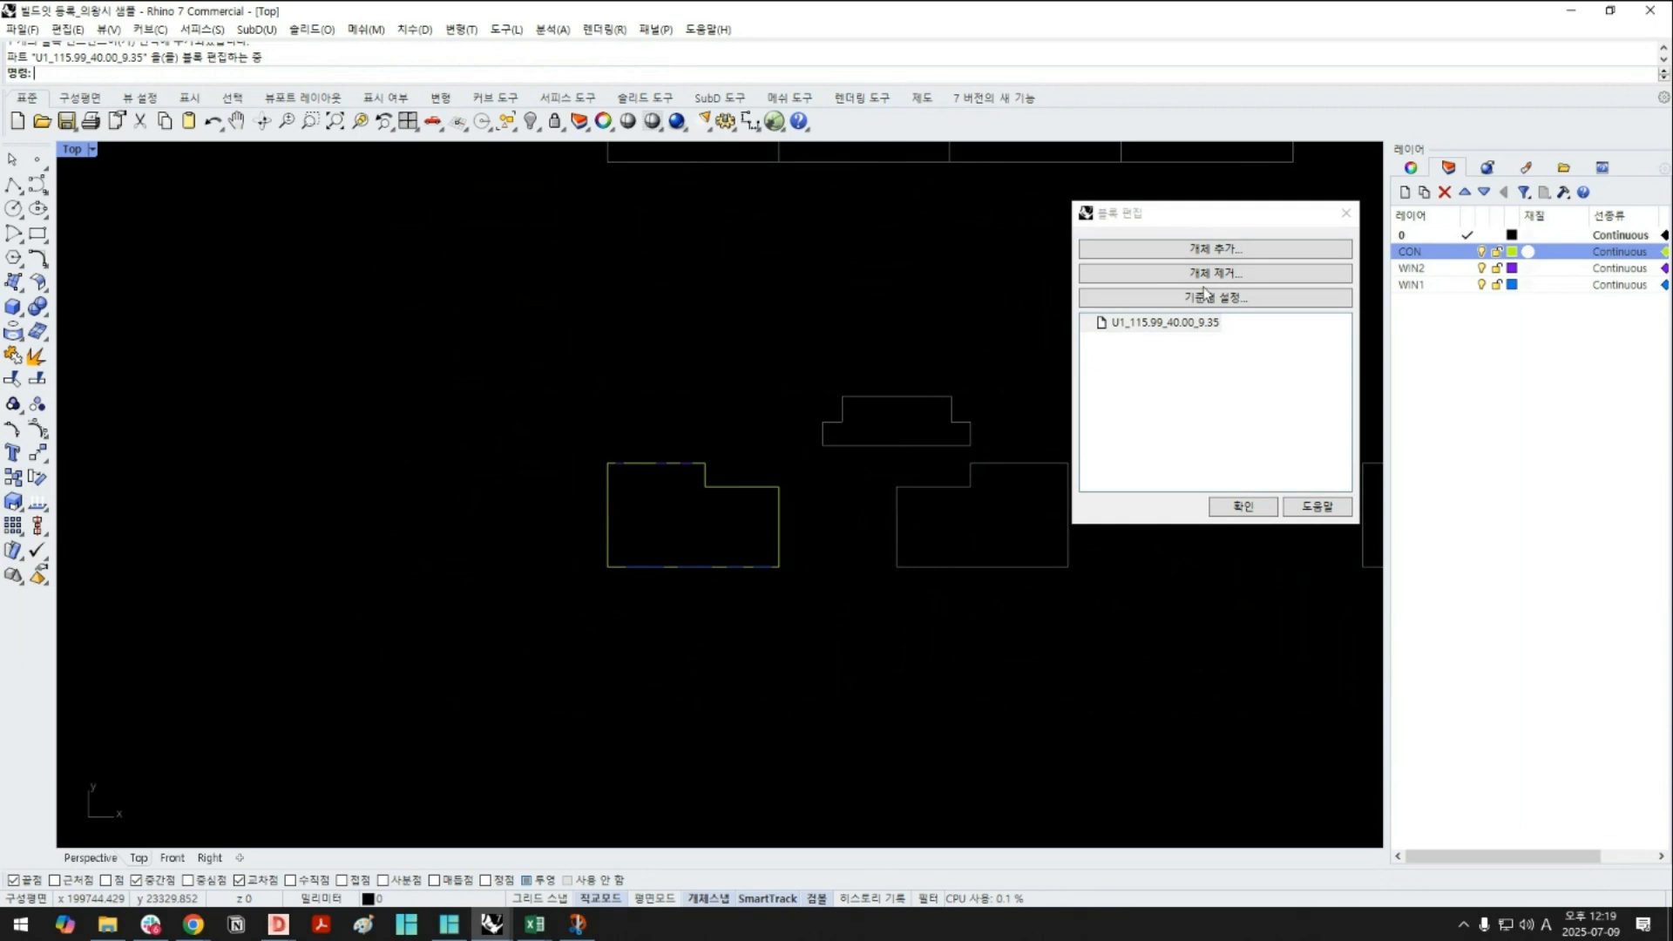
left_click(1241, 506)
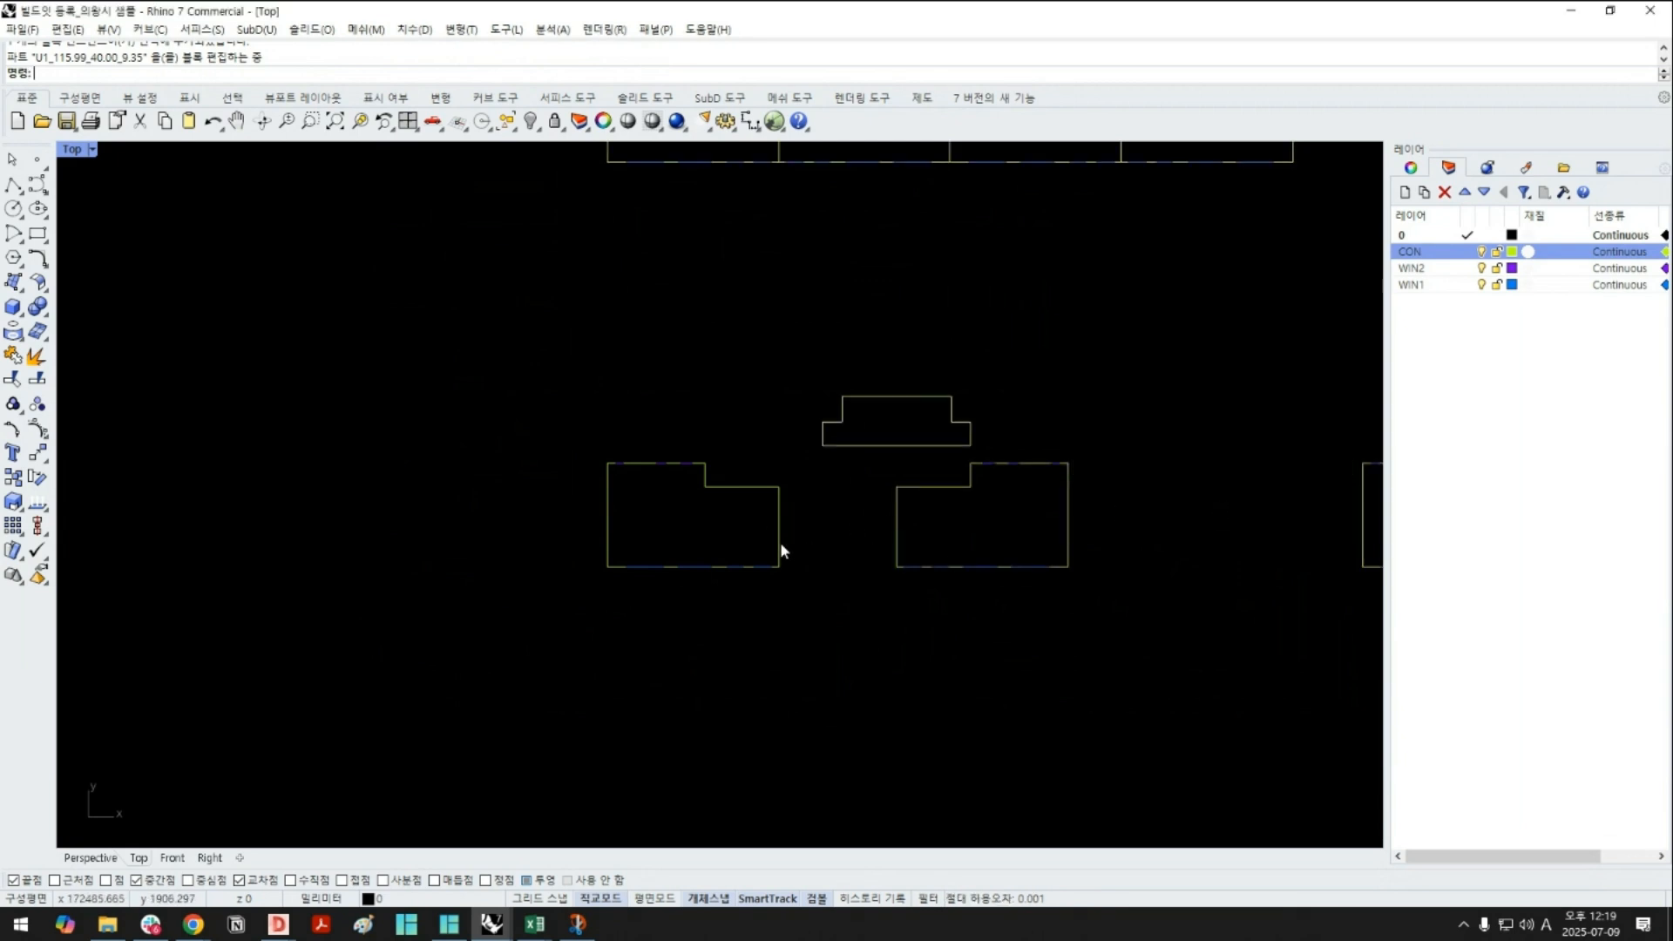
Show the object properties and compare the block names of the left and right units
left_click(1410, 167)
left_click(771, 566)
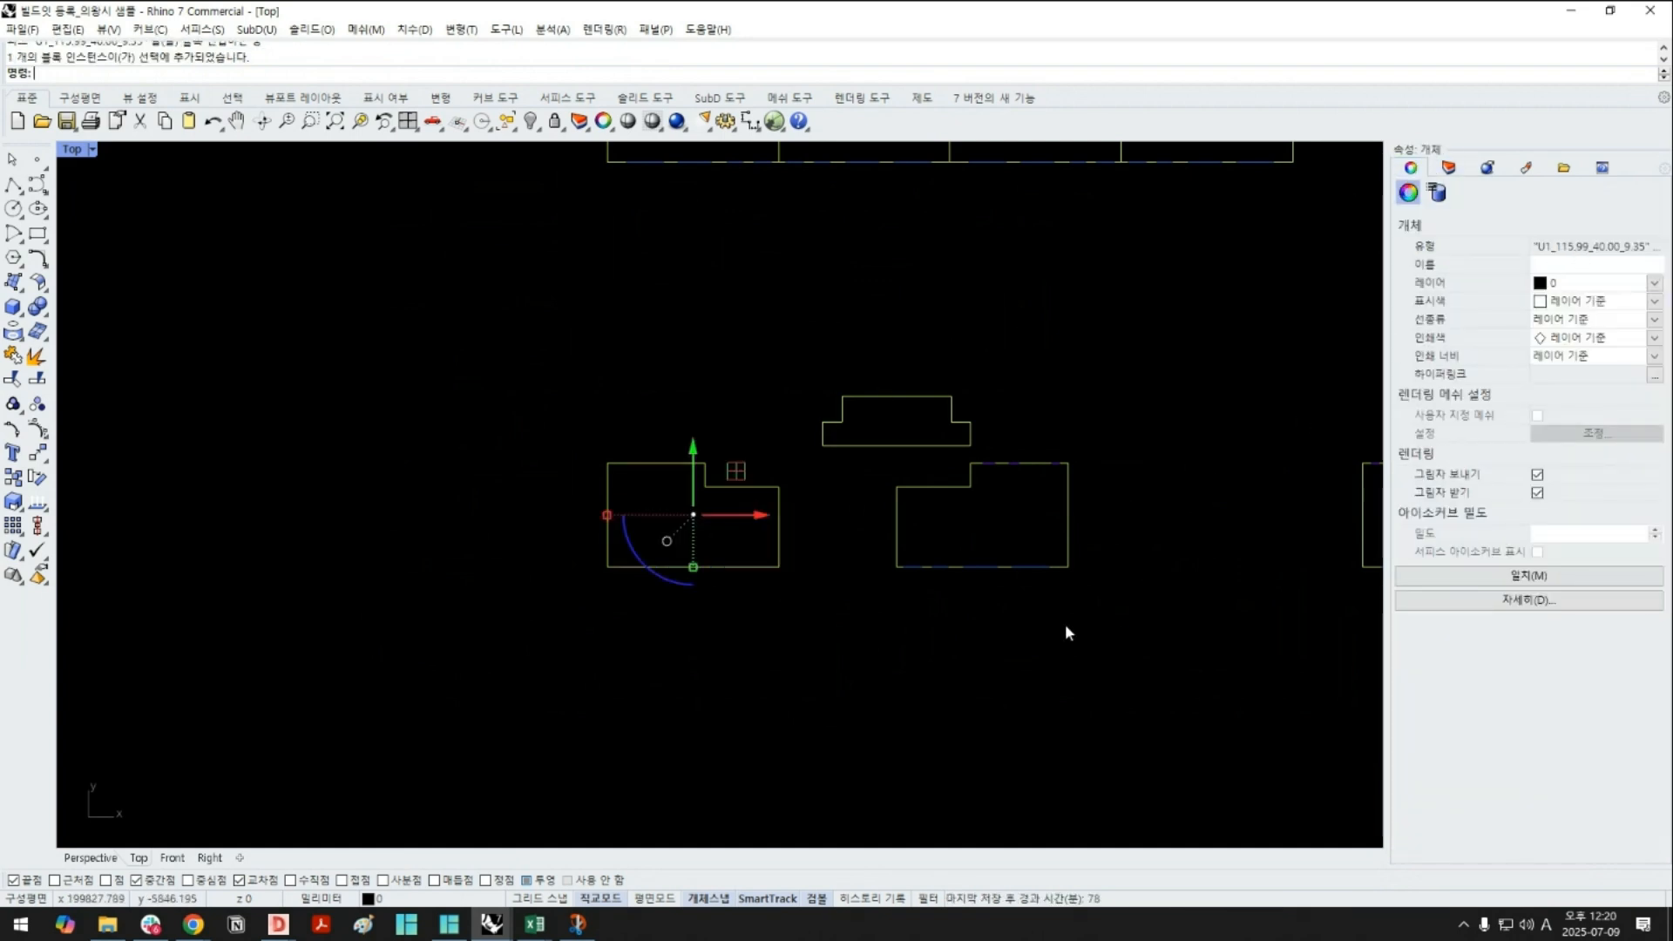
left_click_drag(1064, 624, 930, 525, "shift")
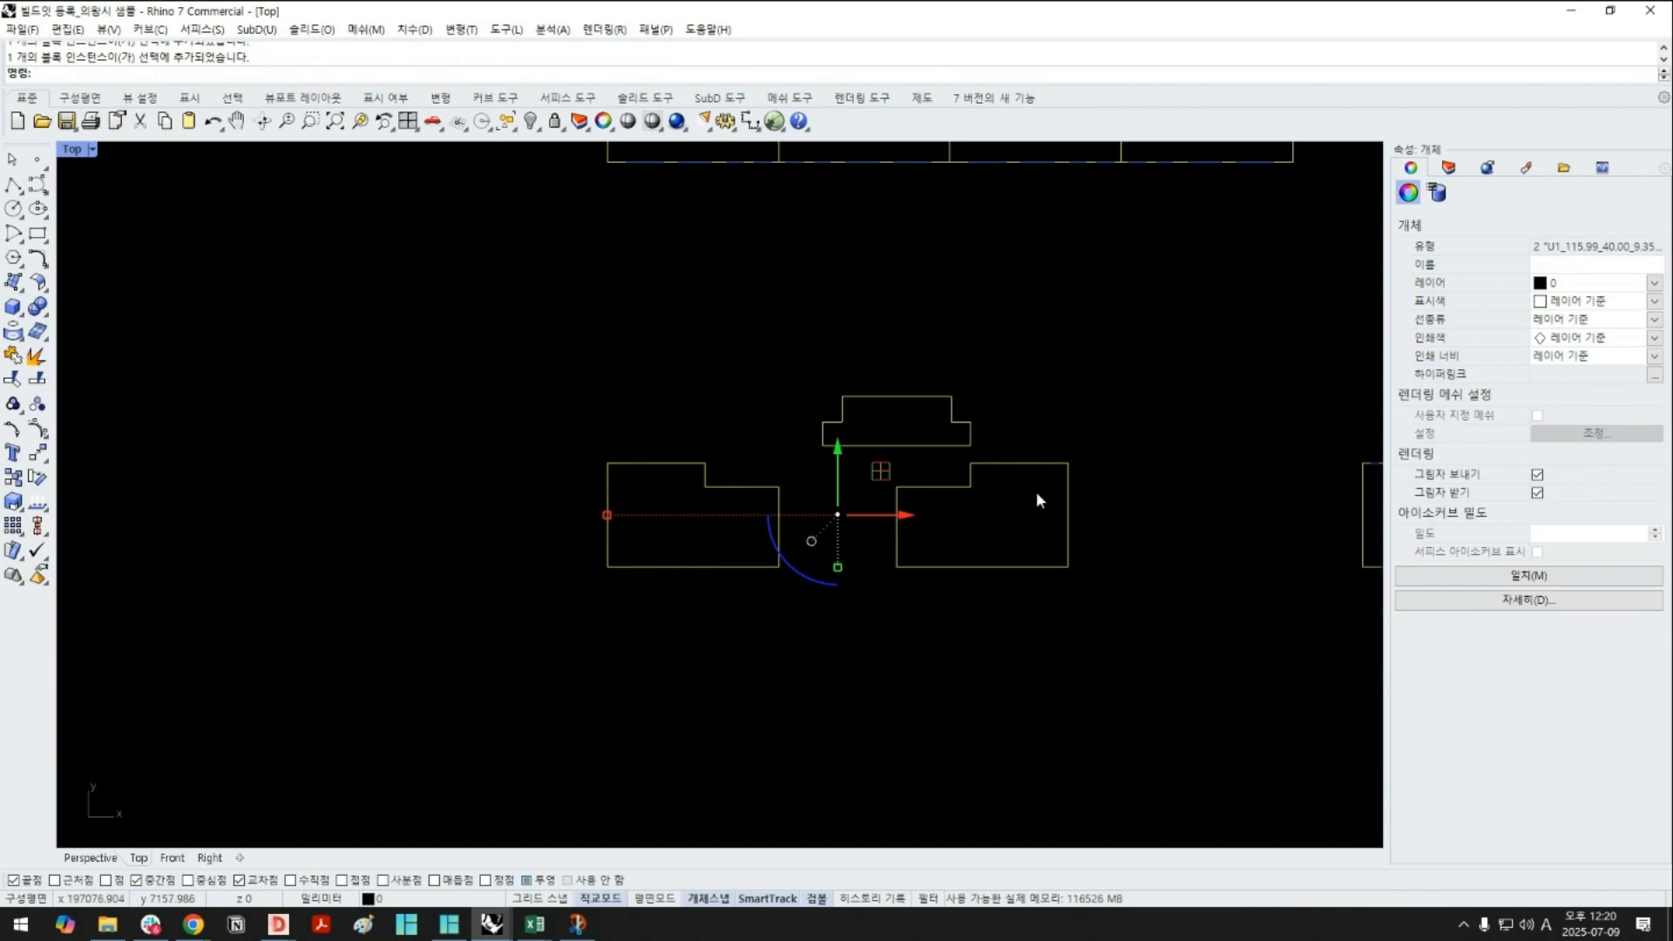
left_click_drag(770, 610, 697, 514)
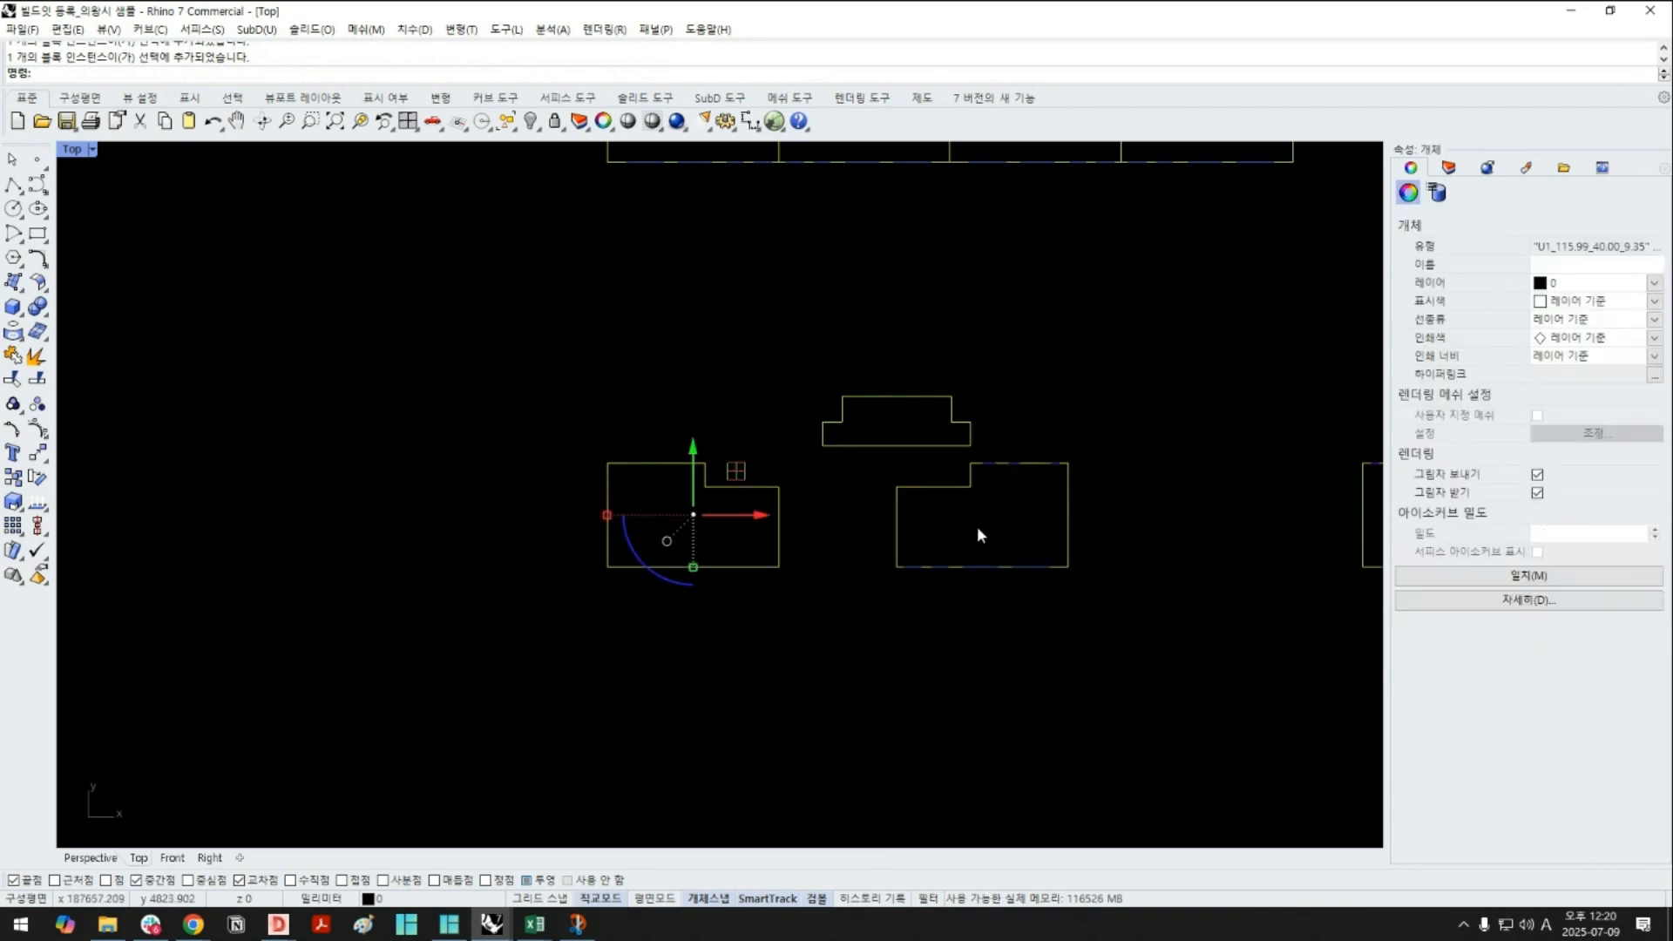
left_click(1027, 553)
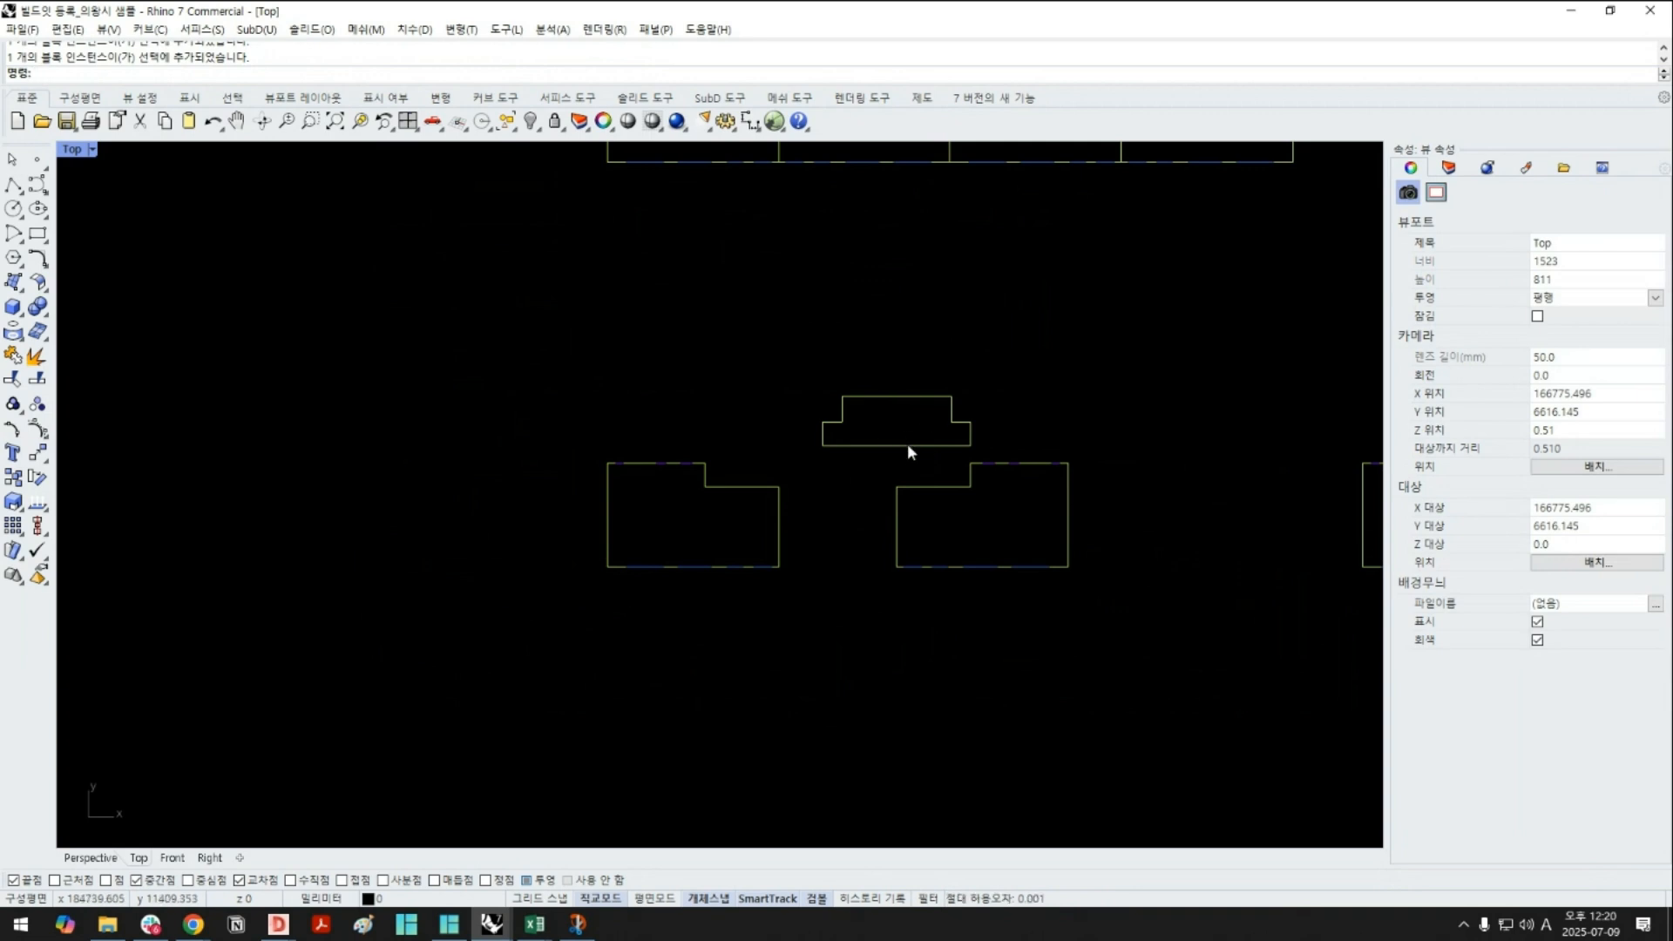
Check the core's block name in its object properties and in the block editor
left_click(907, 446)
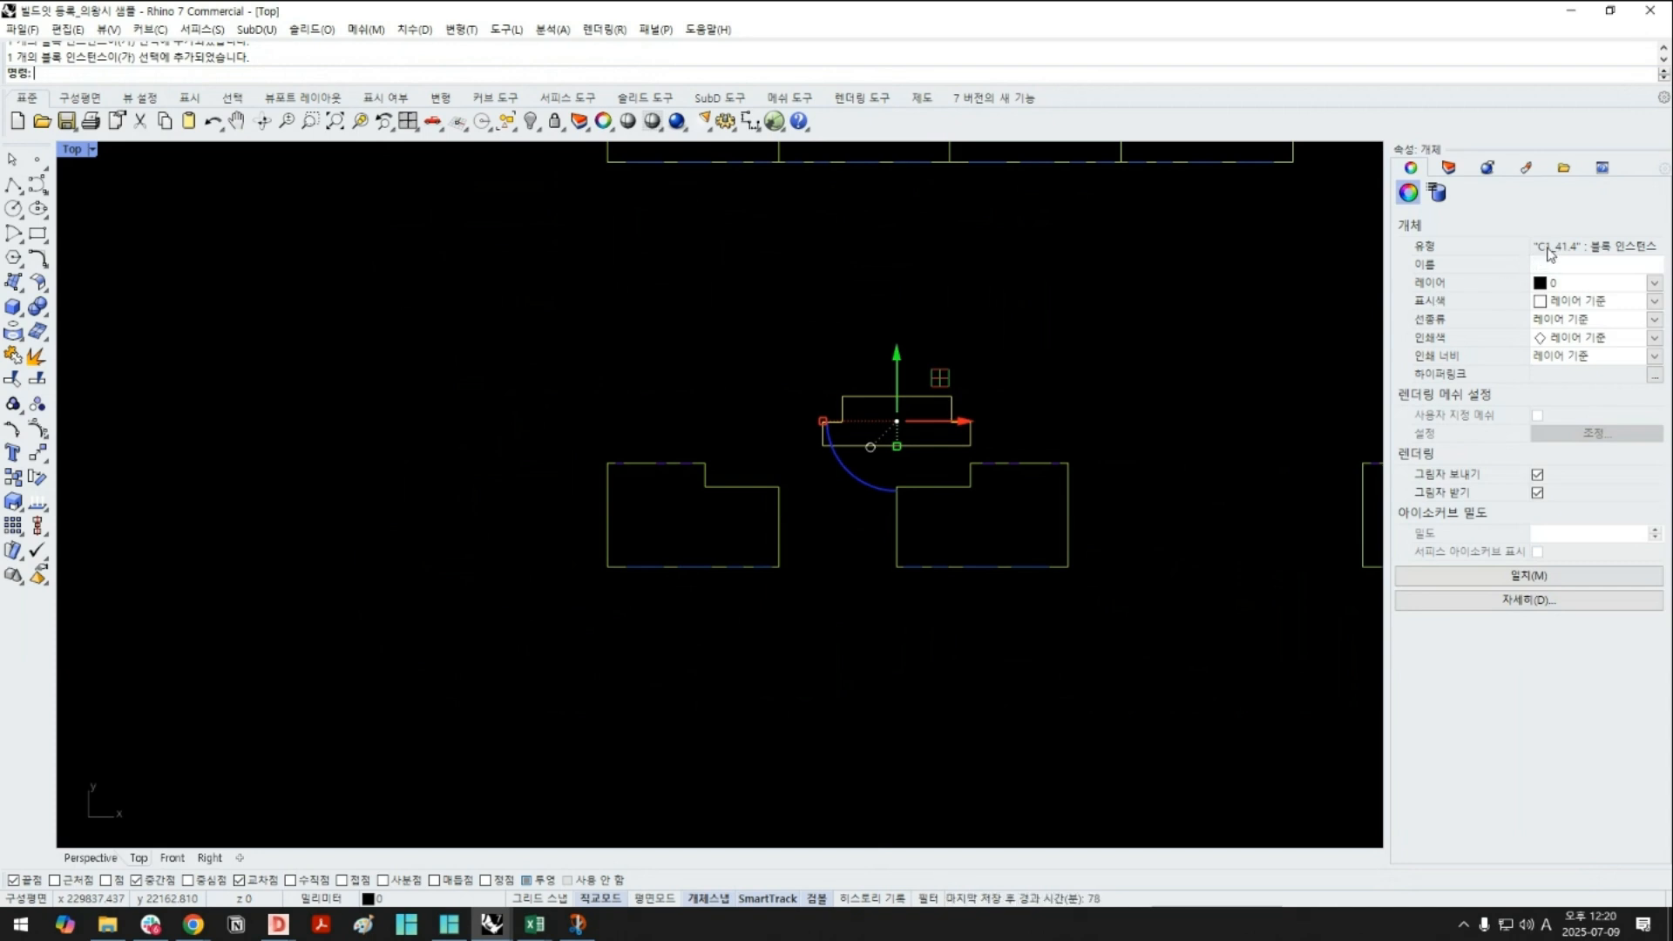
double_click(929, 445)
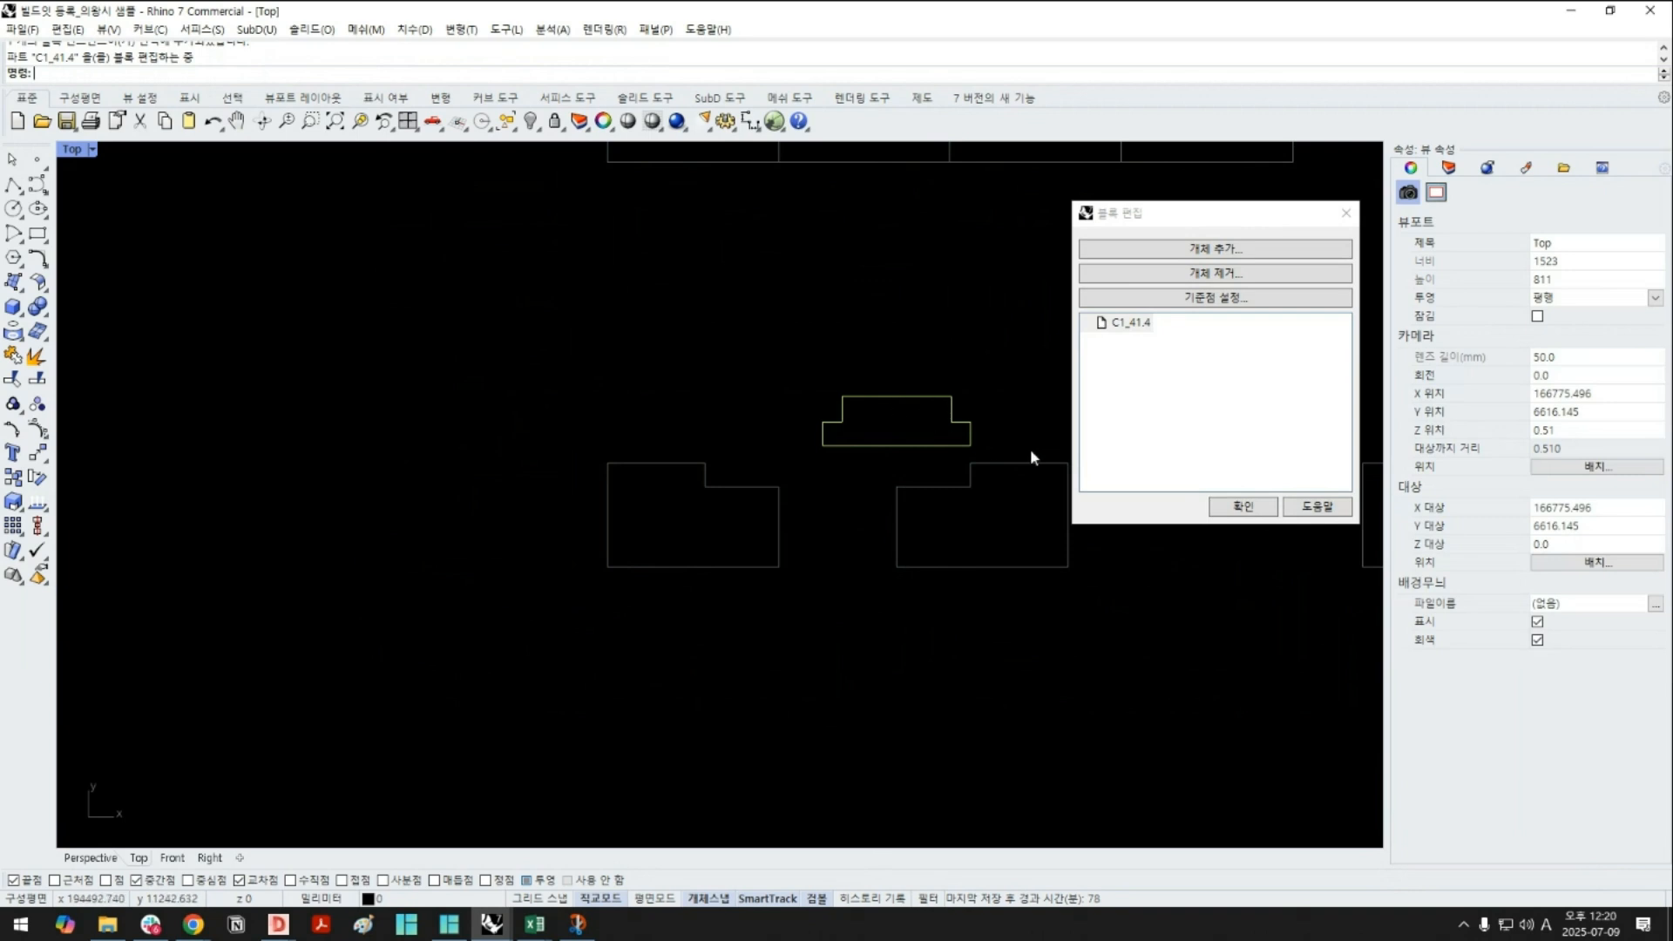
left_click(1233, 511)
Move the core back by its lower-left corner onto the inner corner of the left unit's notch
right_click_drag(999, 413, 953, 442)
scroll(939, 445, "down", 4)
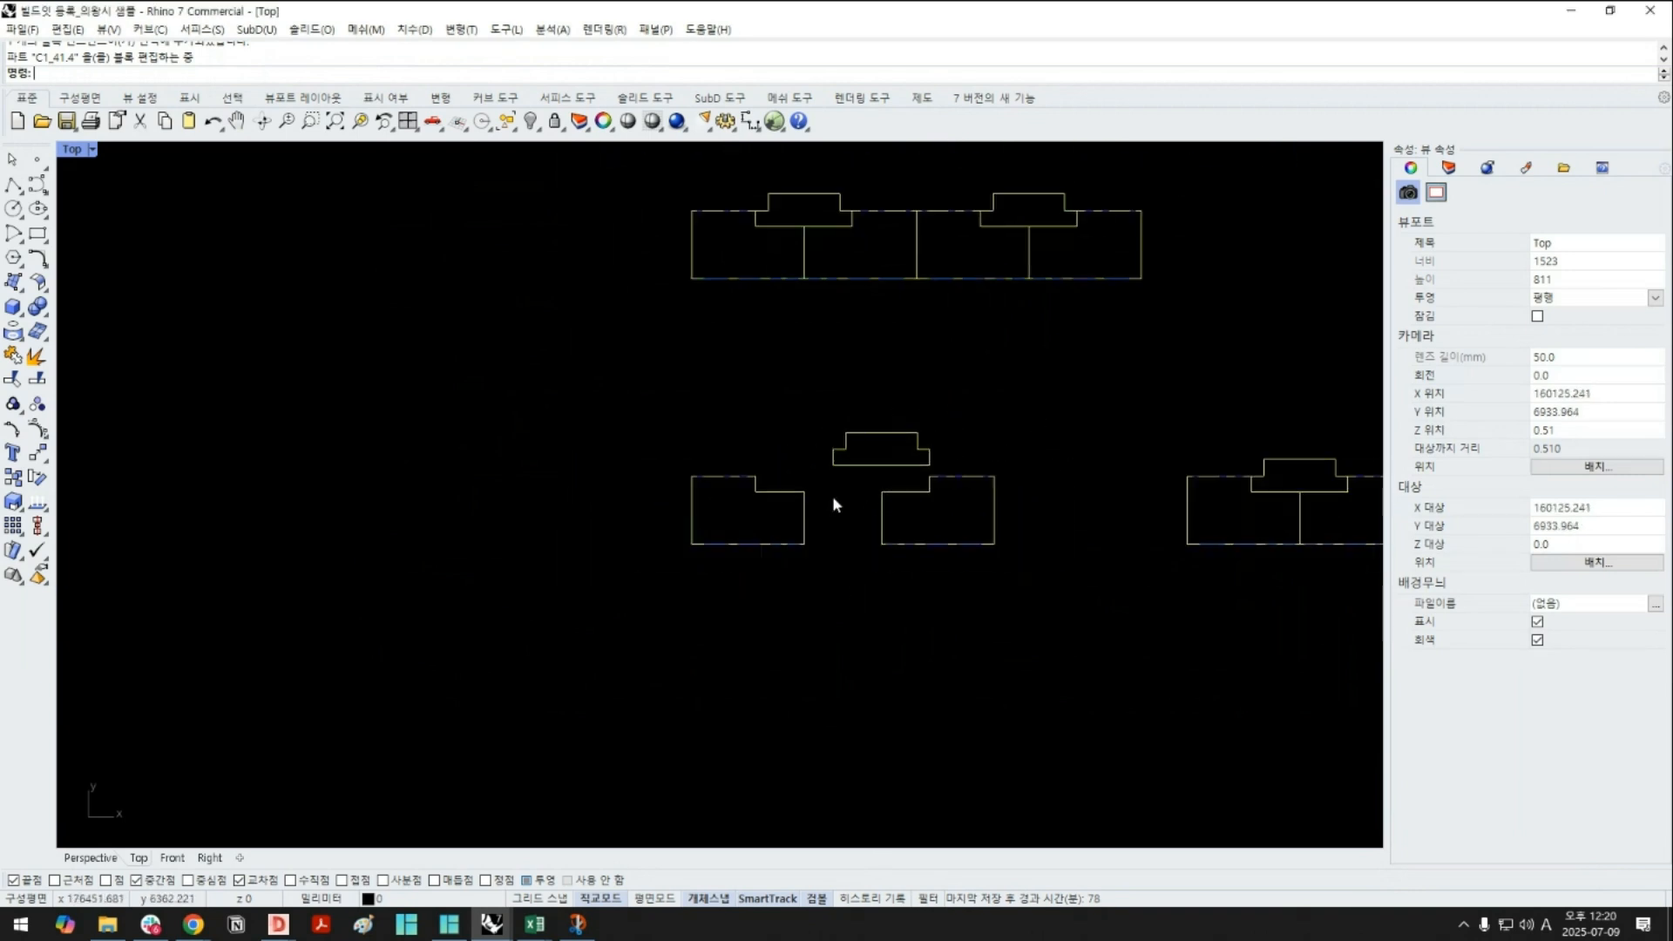
right_click_drag(795, 566, 951, 502)
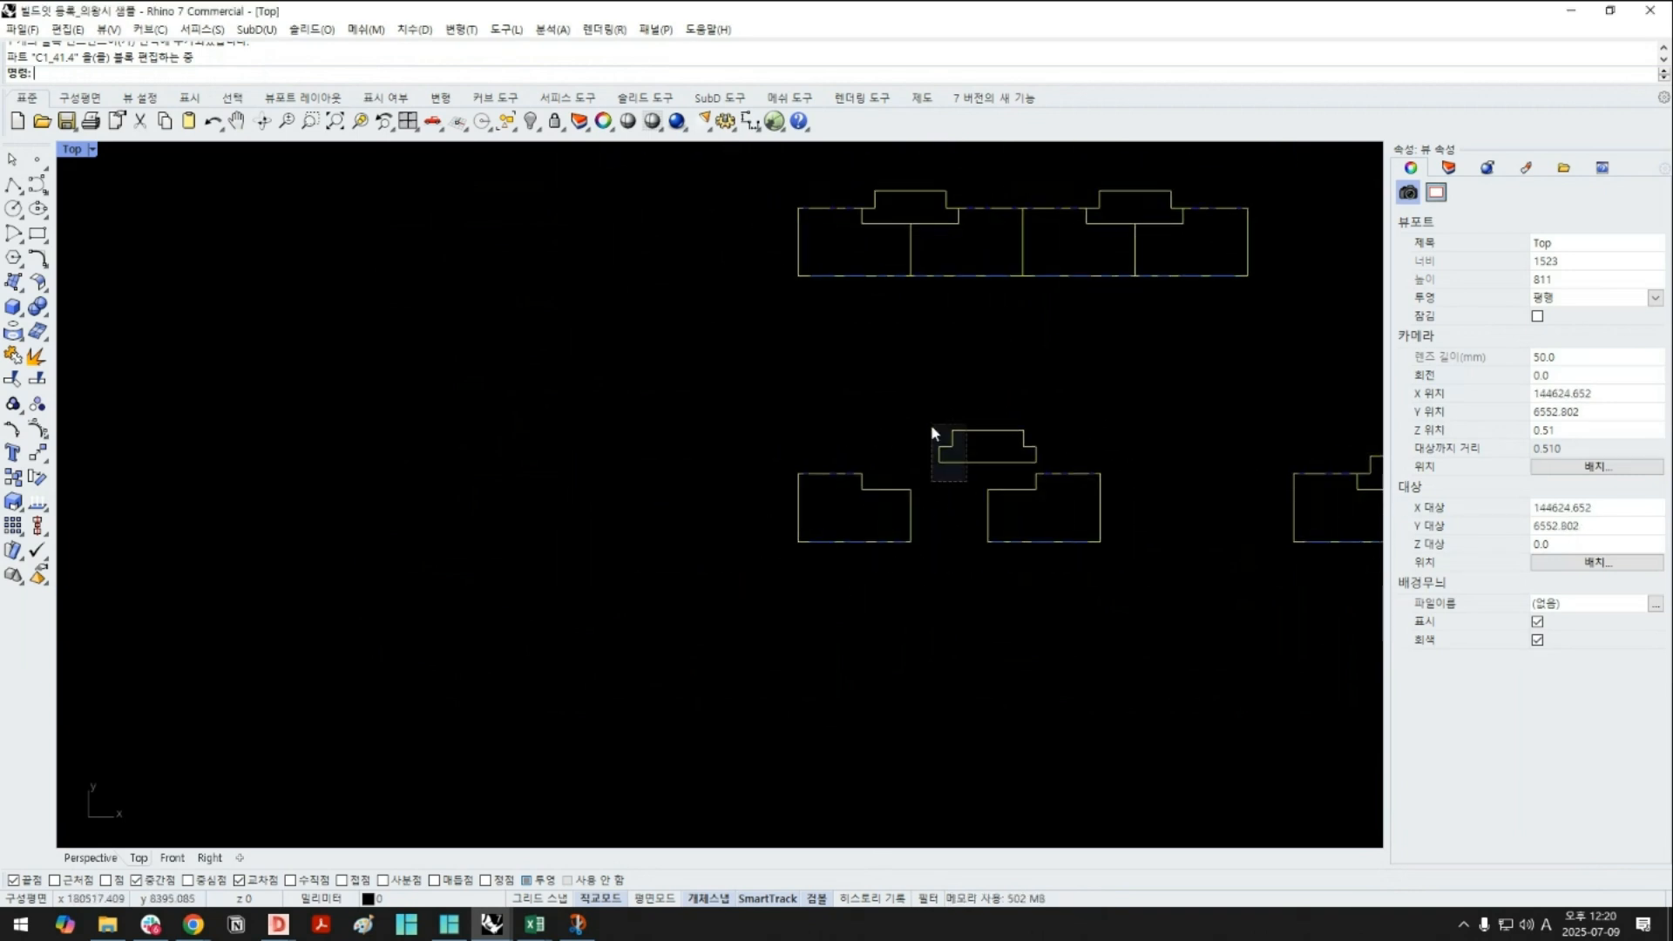
left_click(934, 434)
type("m")
key("Return")
left_click(939, 462)
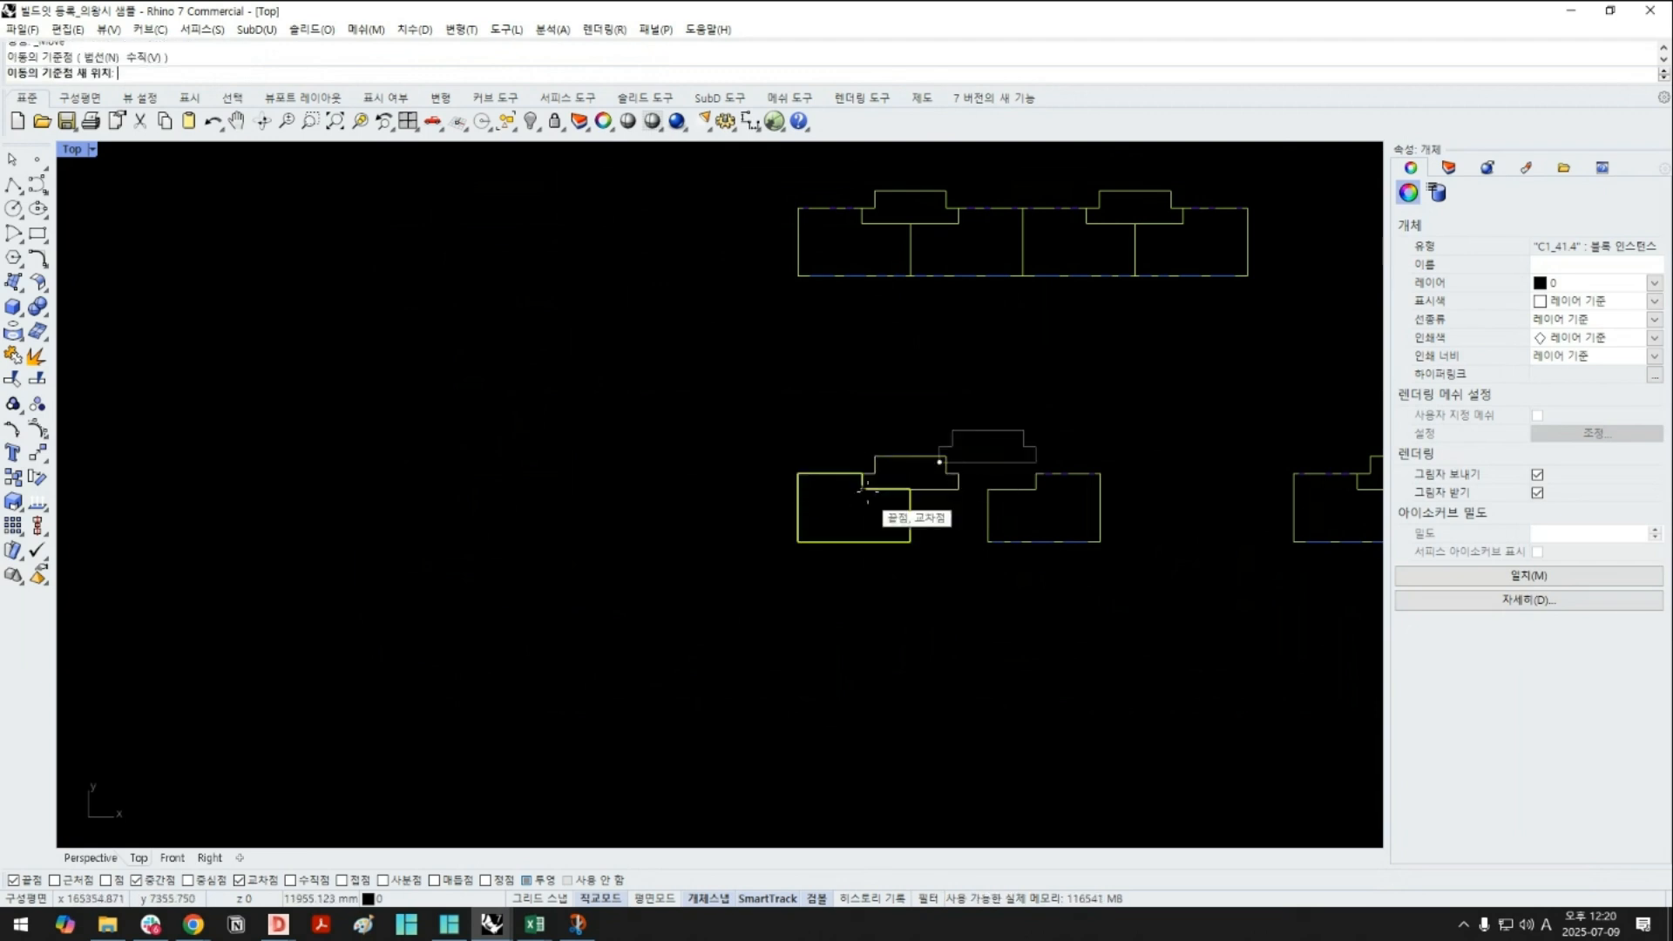
left_click(862, 489)
Move the right unit by its notch's outer corner against the left unit's upper-right corner beneath the core
left_click_drag(1016, 567, 982, 516)
type("m")
key("Return")
left_click(988, 490)
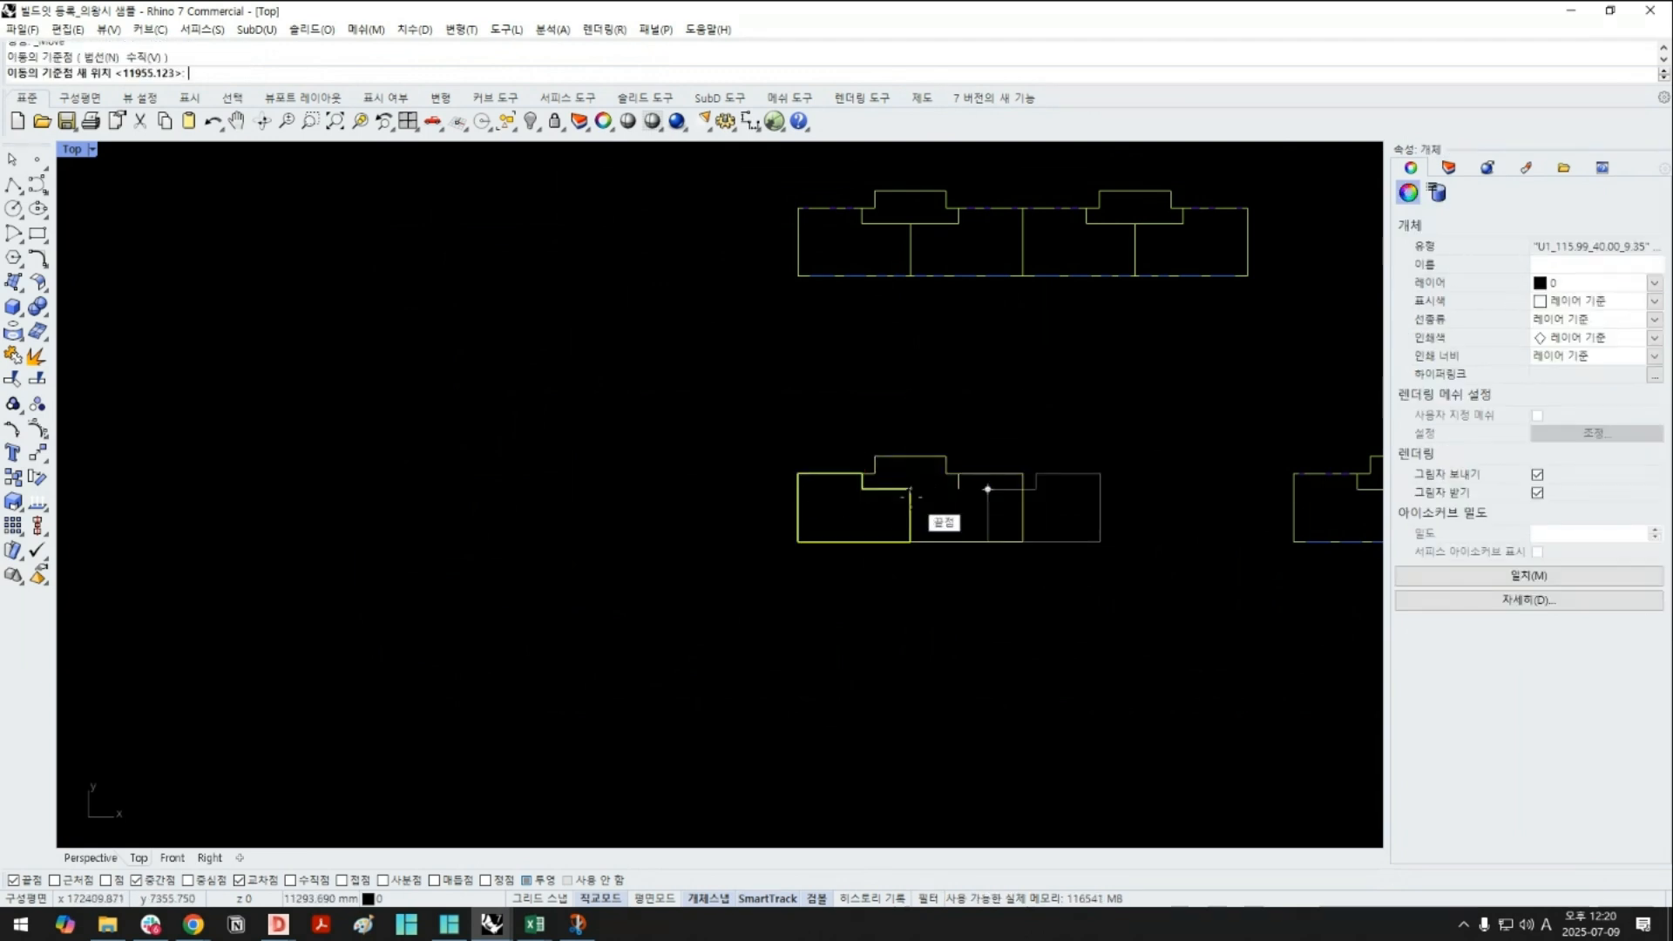
left_click(910, 491)
left_click(812, 508)
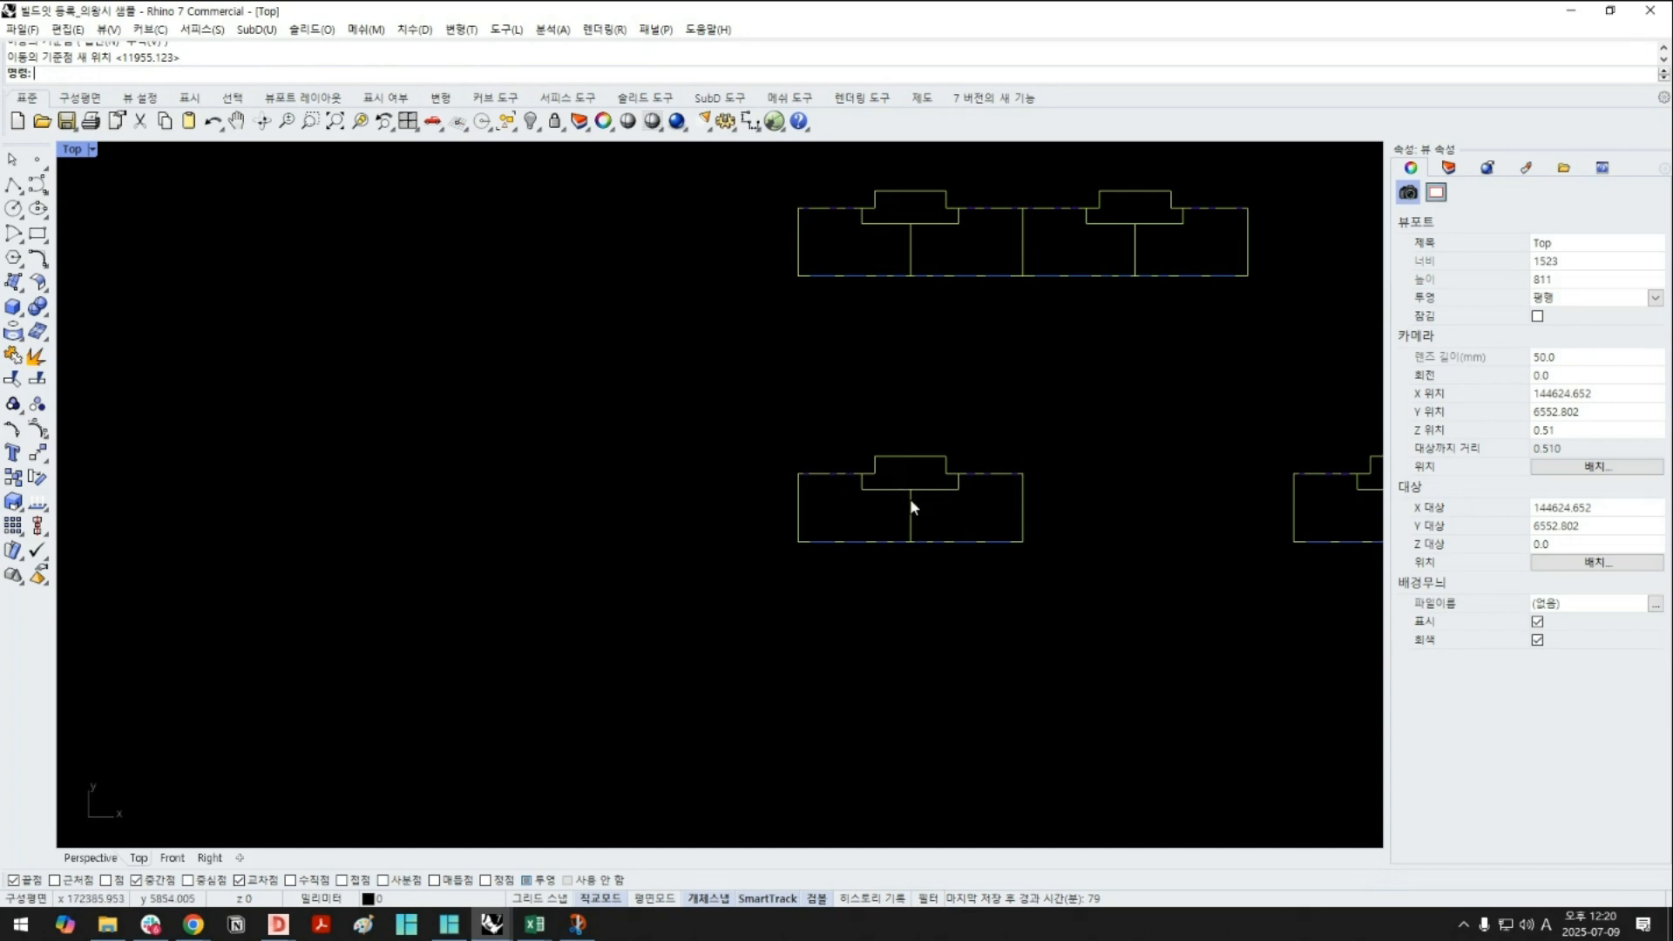
Select the reassembled left building's two units and core together to review them as a set, and clear the selection
left_click_drag(1072, 612, 750, 415)
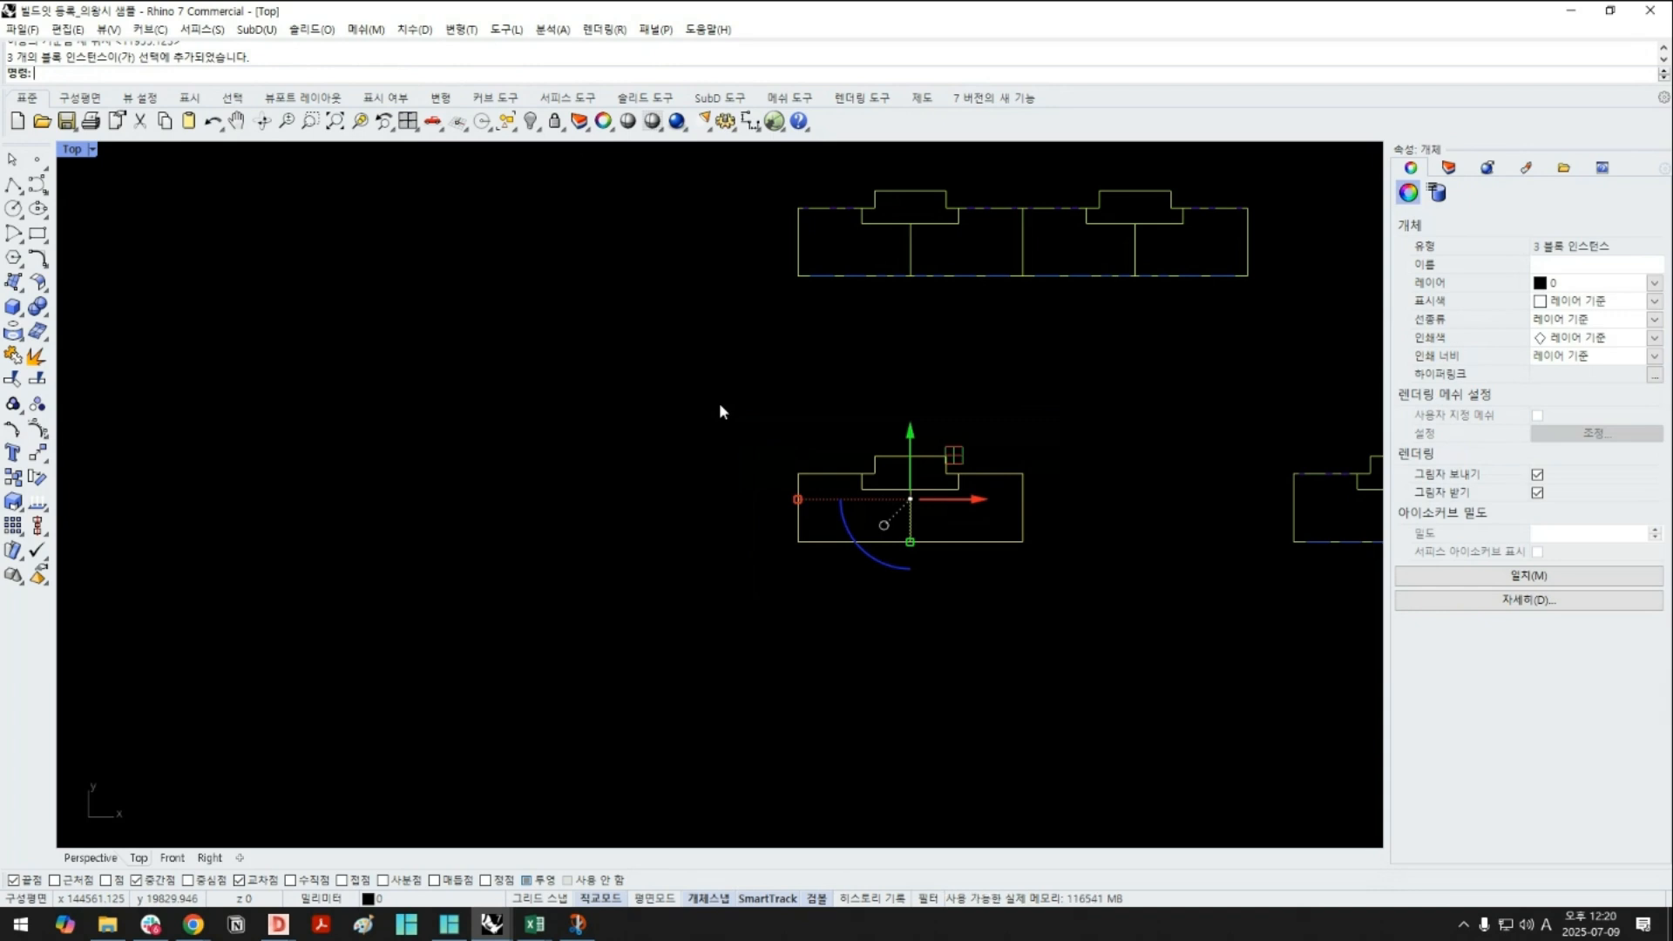
left_click(1148, 499)
right_click_drag(1148, 499, 1016, 495)
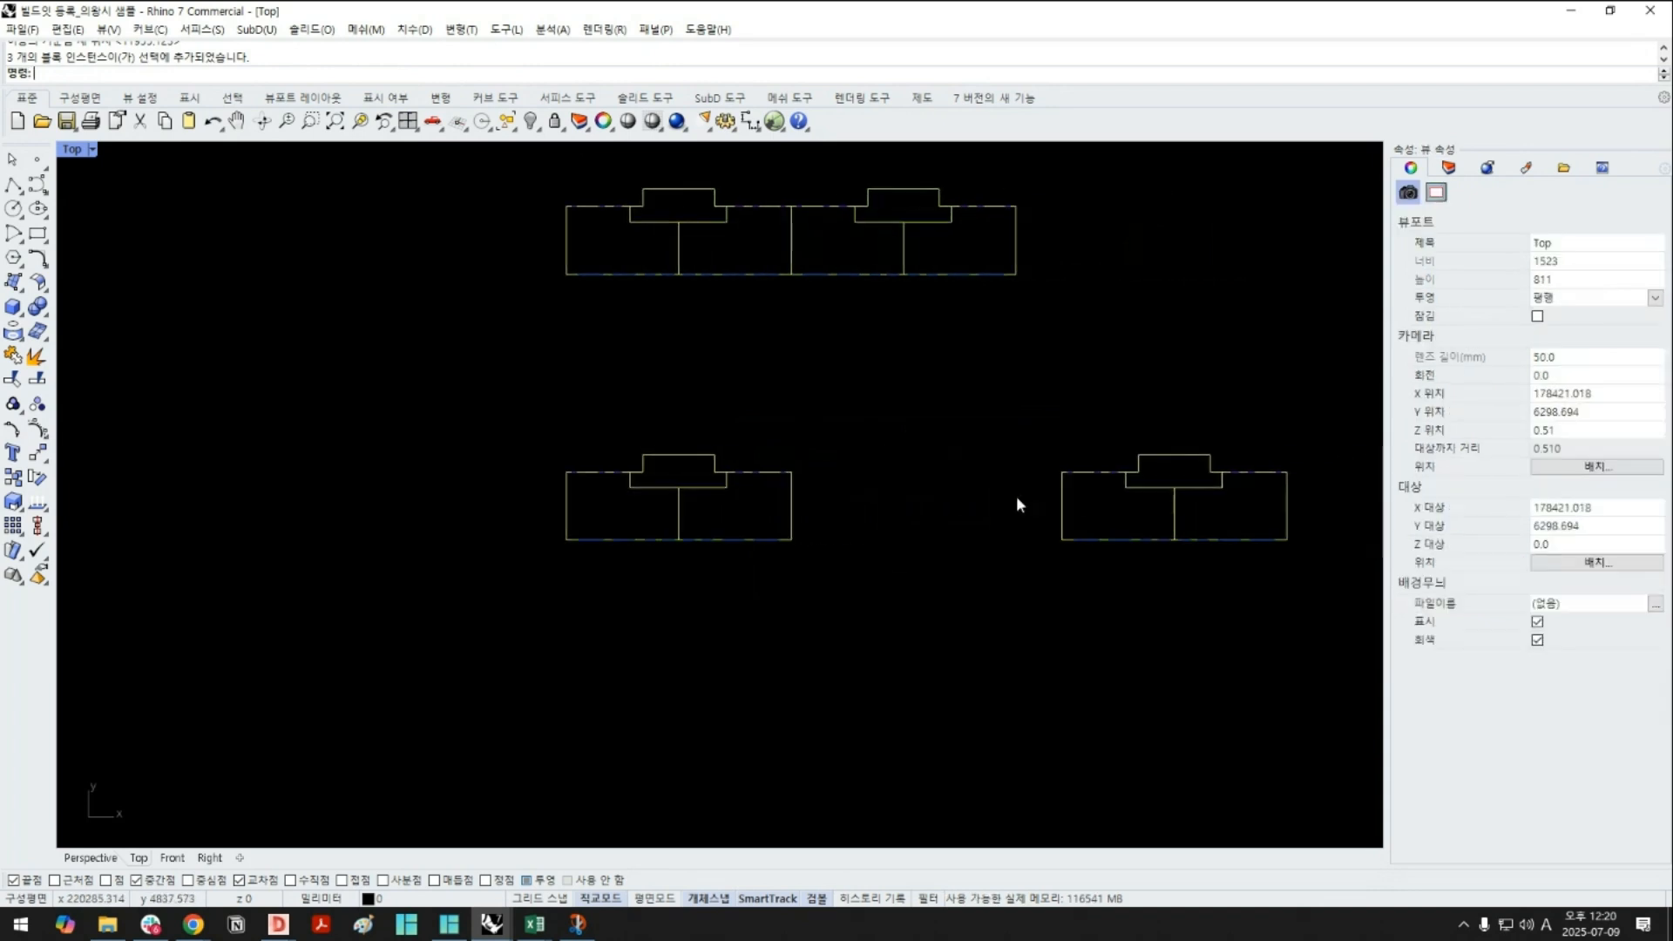
Open the separate right building block B1 and examine its nested core and unit blocks one by one
double_click(1181, 540)
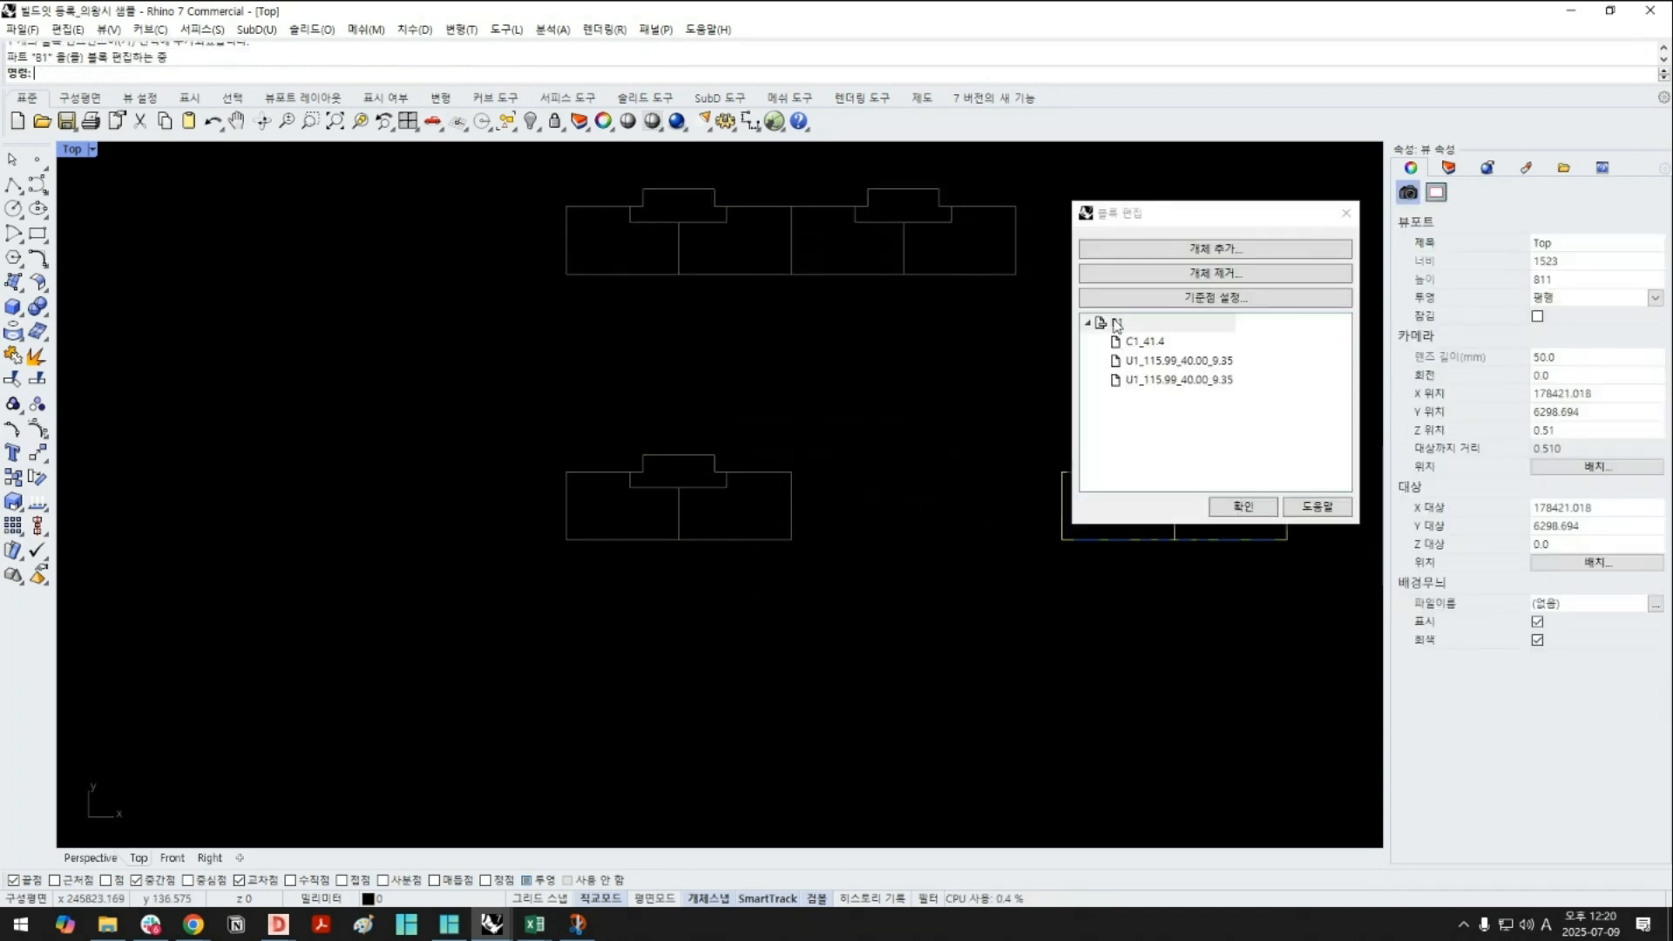
left_click(1147, 342)
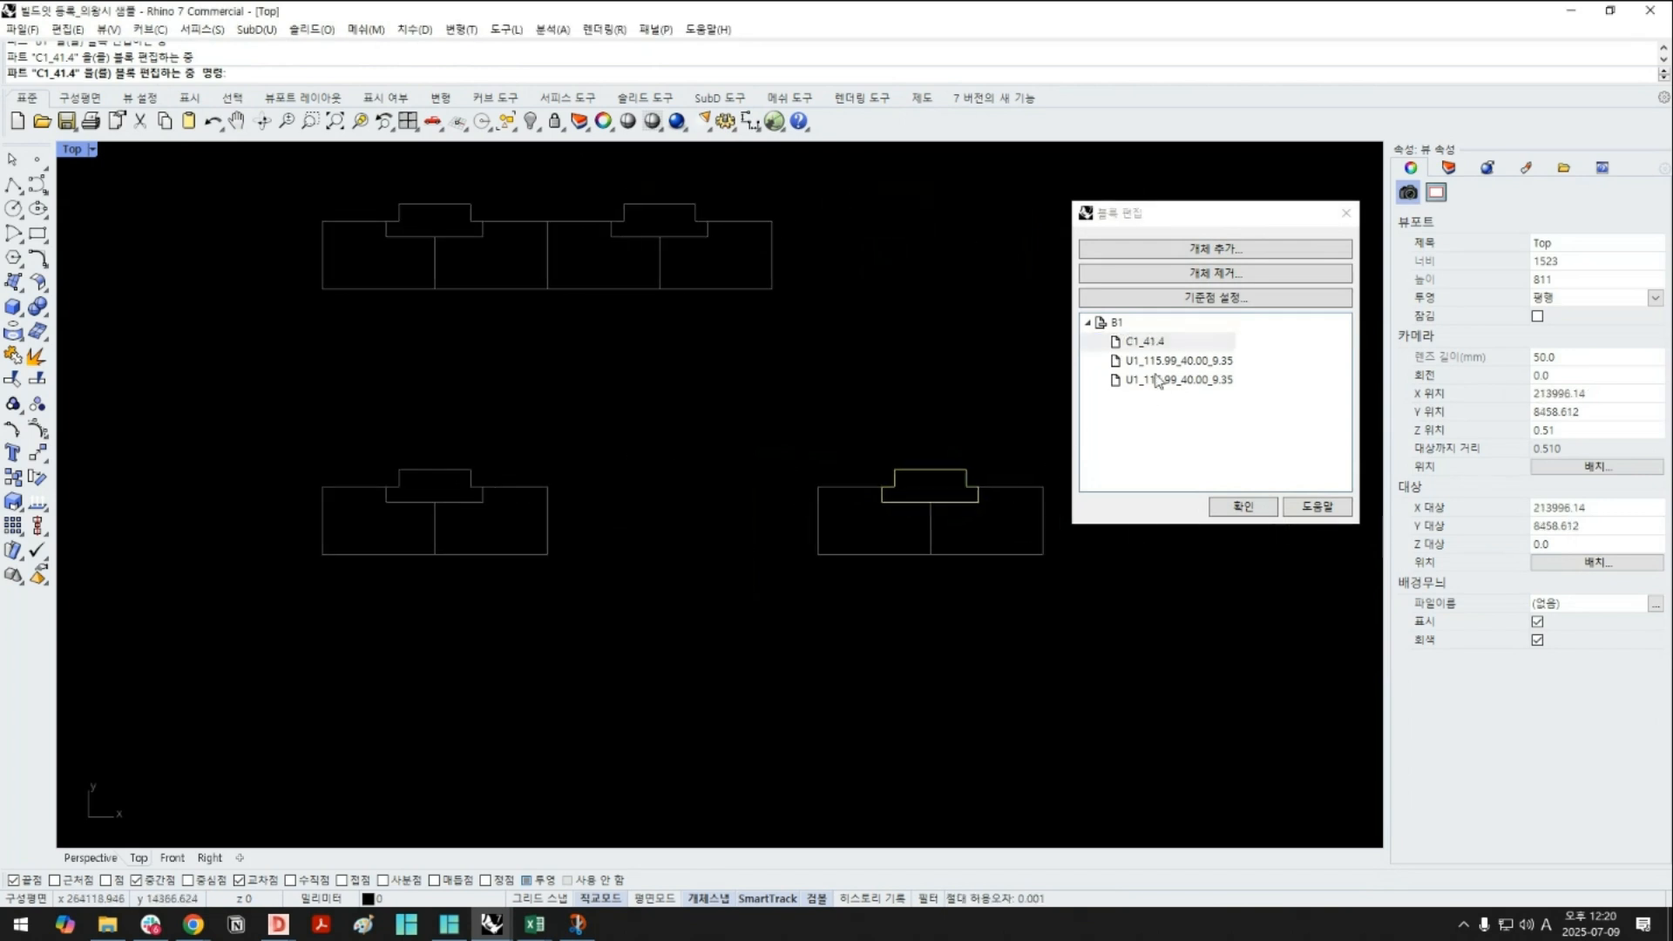
left_click(1163, 360)
left_click(1171, 380)
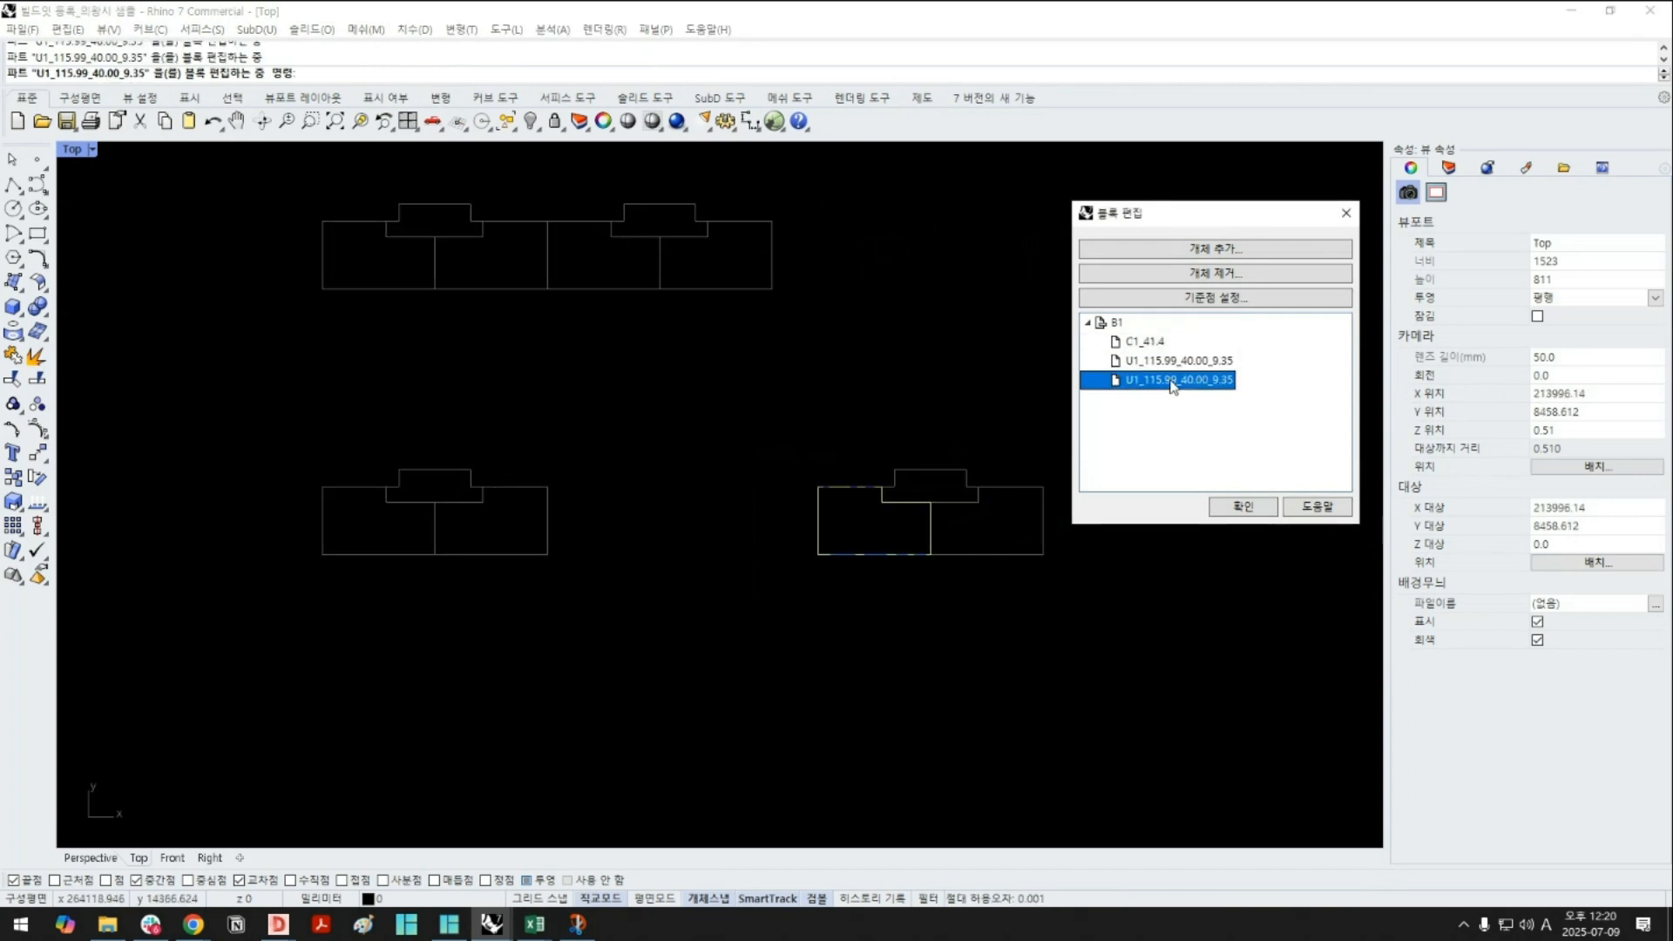
left_click(1122, 324)
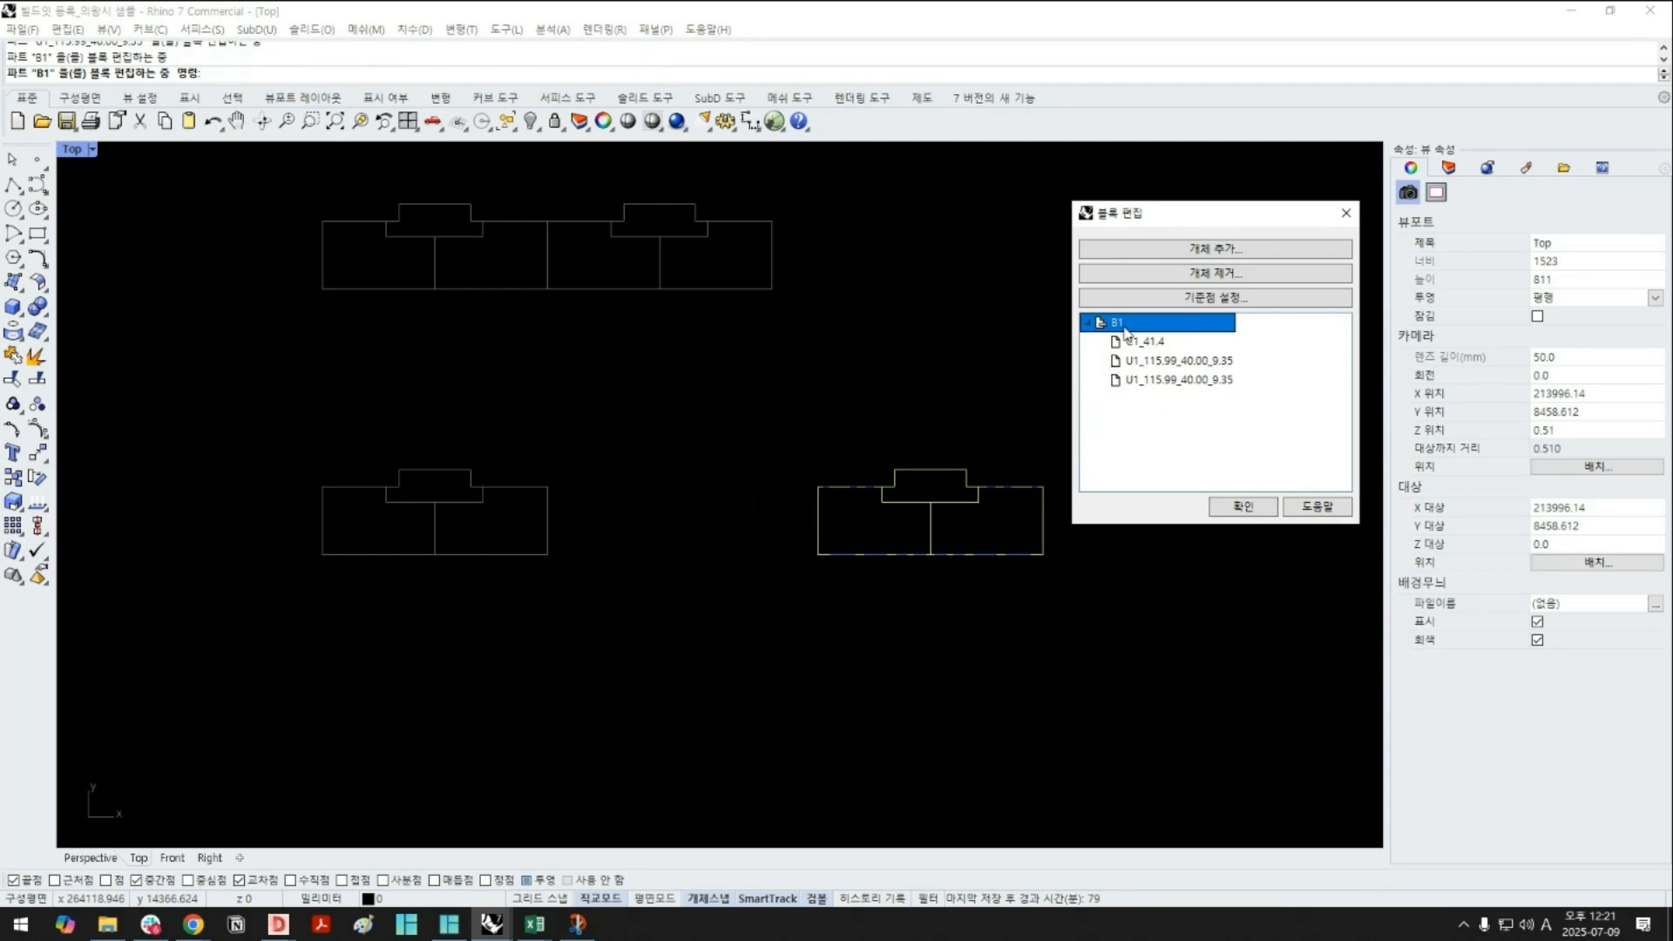
left_click(1243, 506)
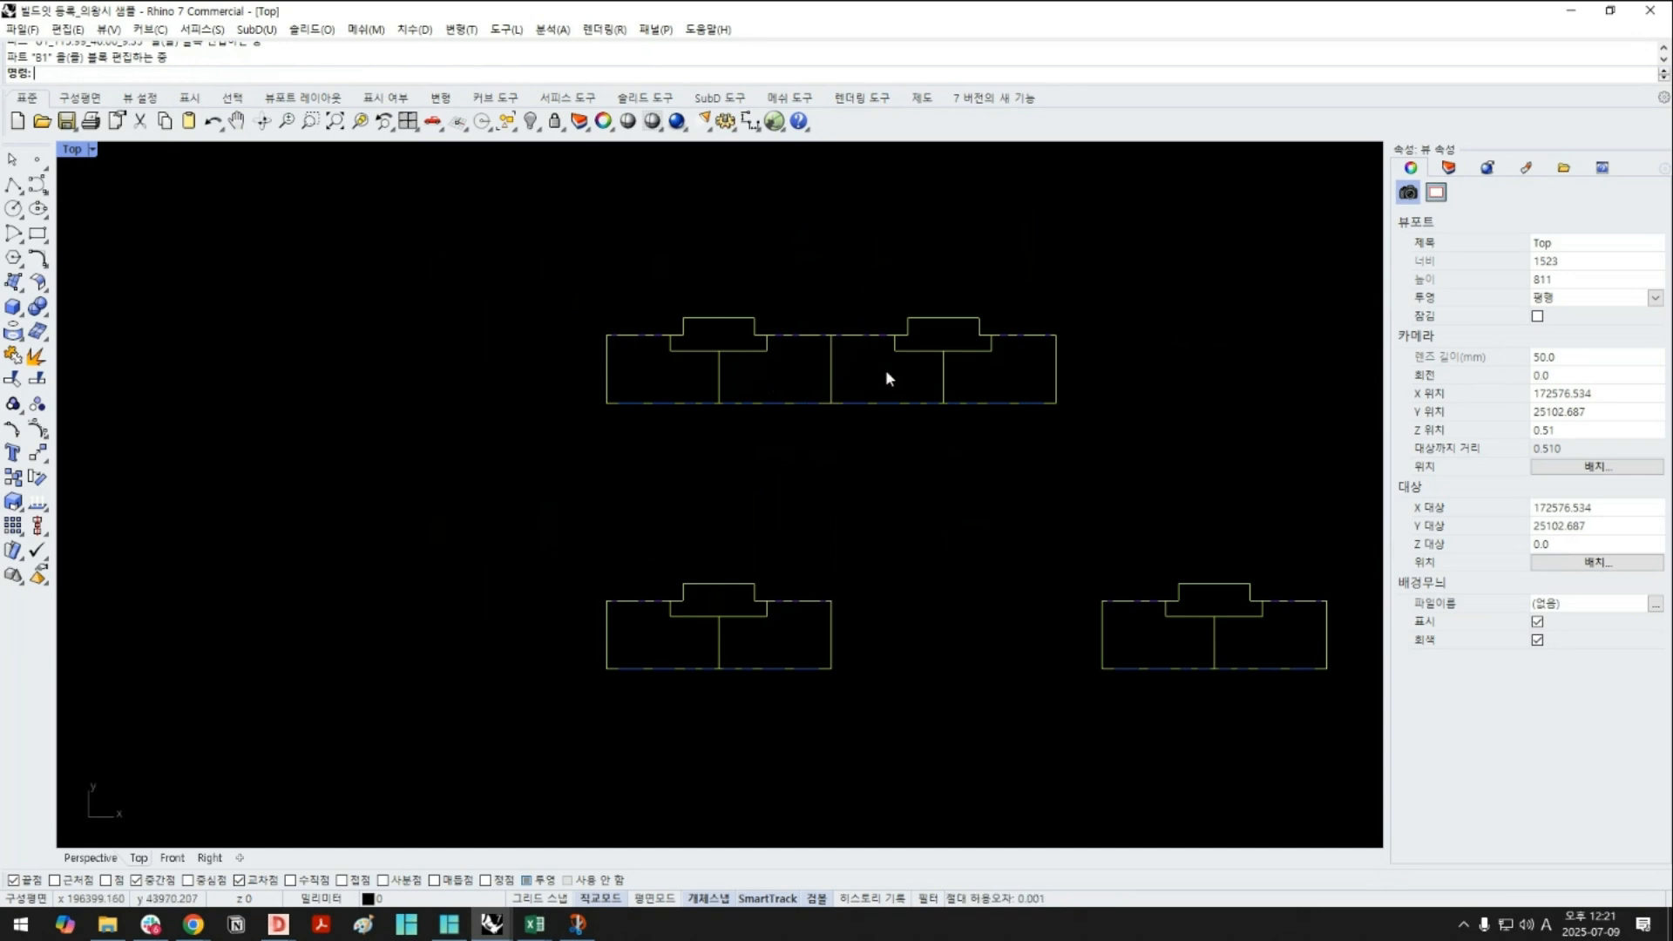
Examine the nested hierarchy of the original floor block F1, close the block editor, and show the layer list
double_click(854, 405)
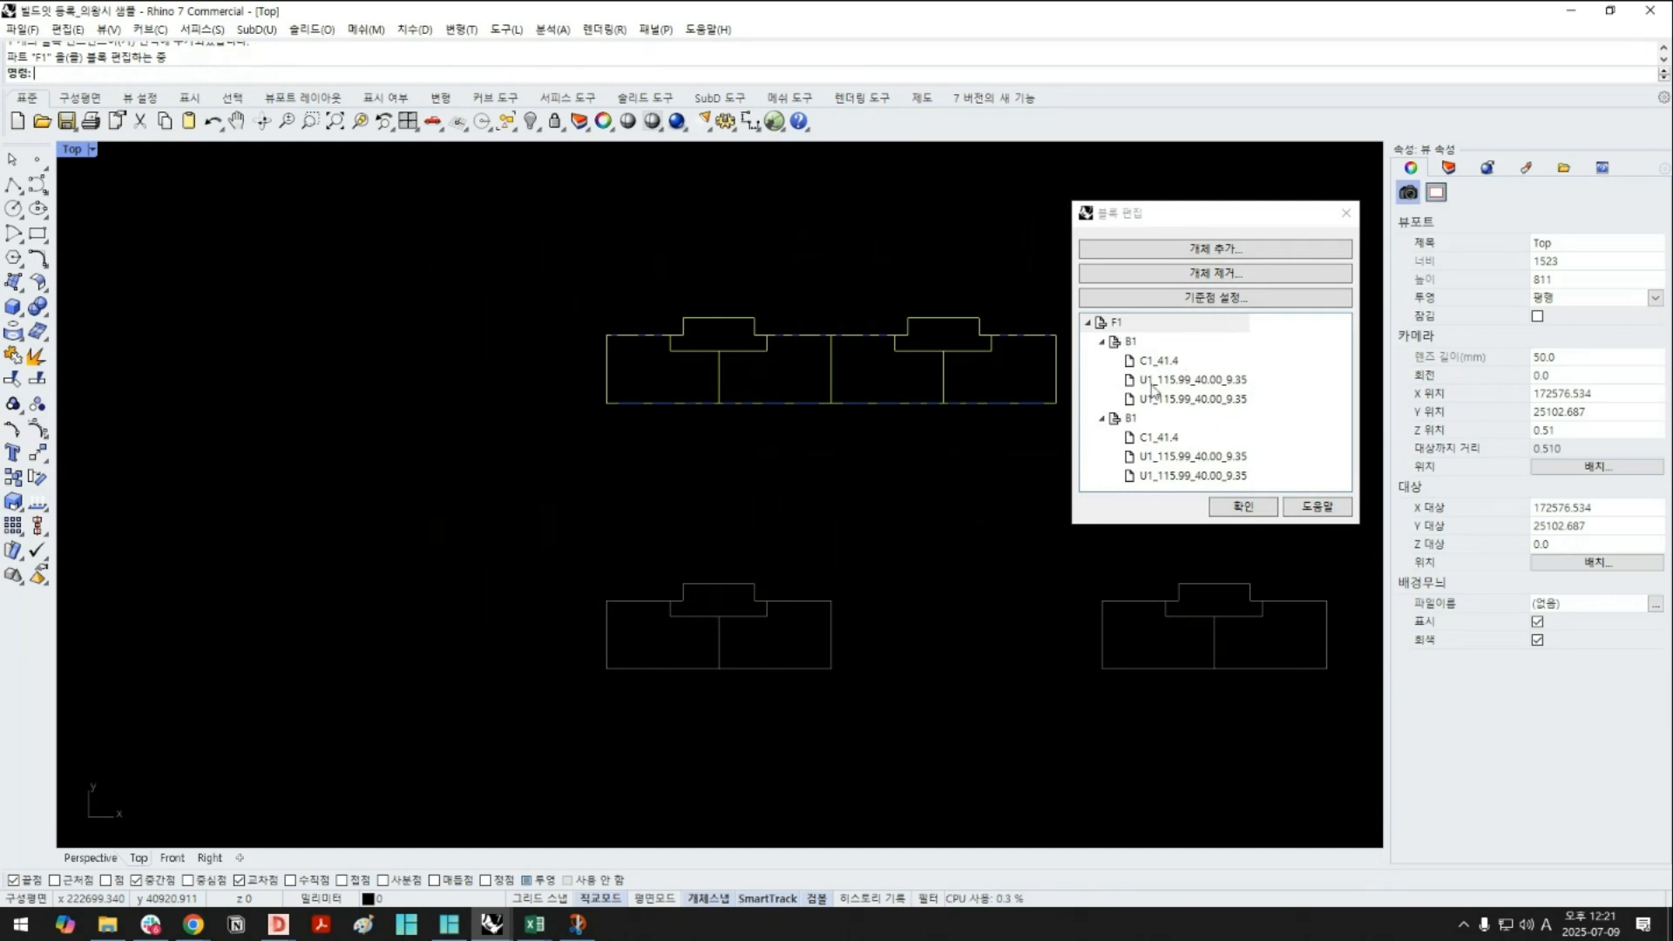
left_click(1448, 167)
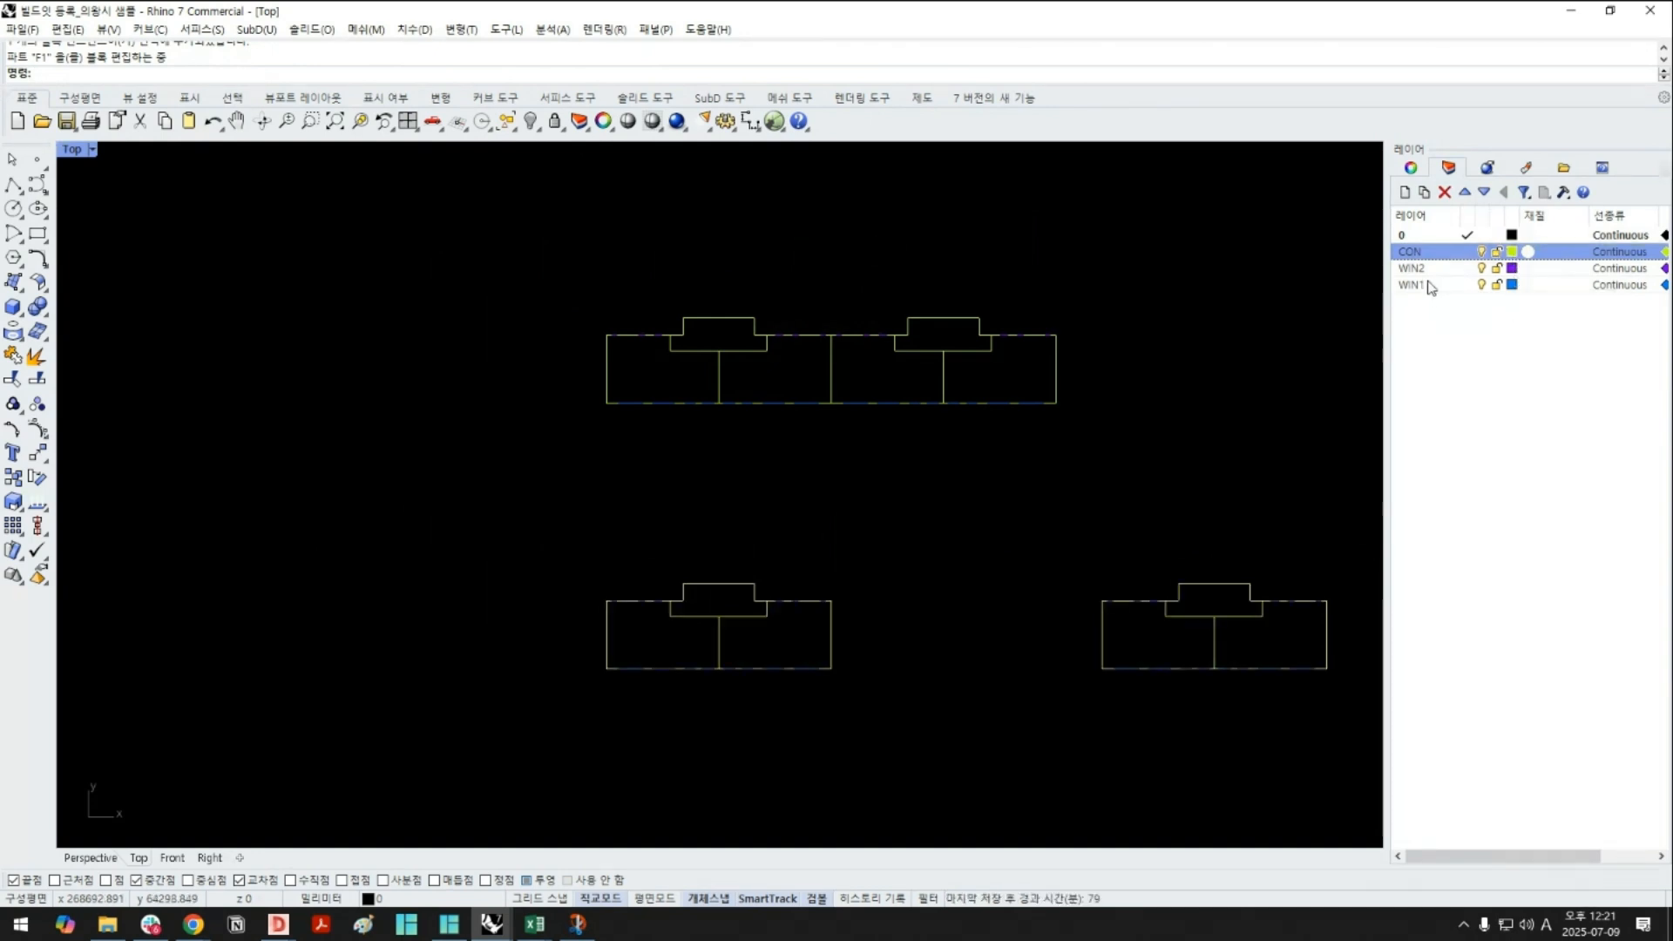
scroll(679, 666, "up", 3)
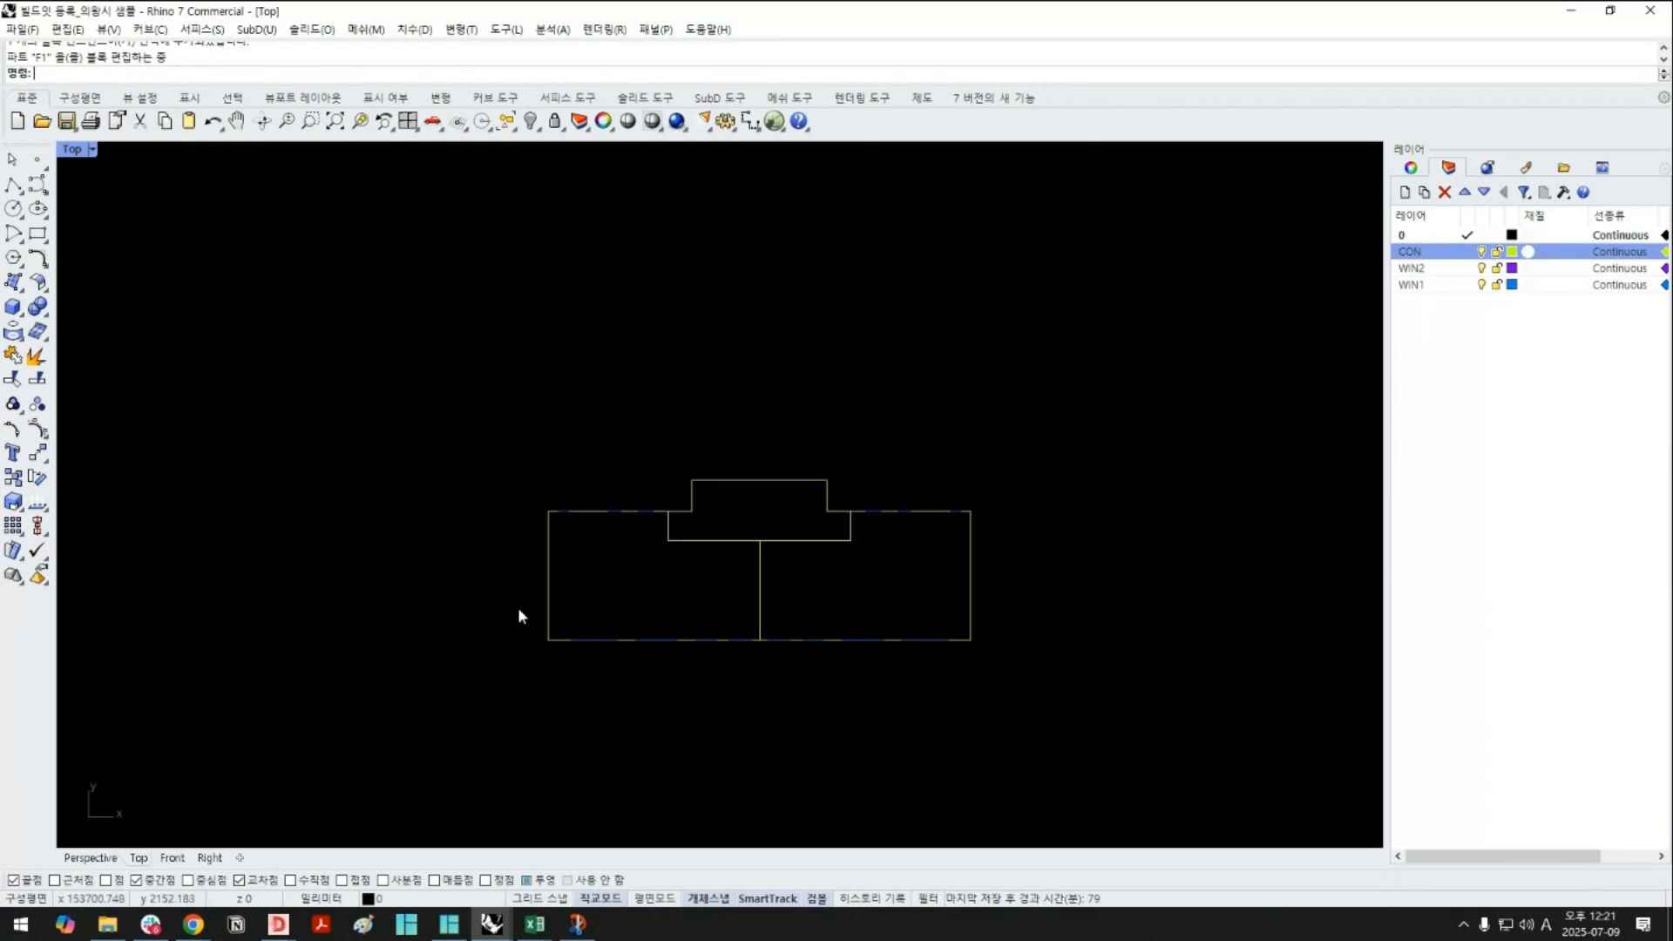
Switch to BUILDIT DESIGNER, inspect the outlook from a unit window of a tower, and return to Rhino
left_click_drag(518, 608, 992, 709)
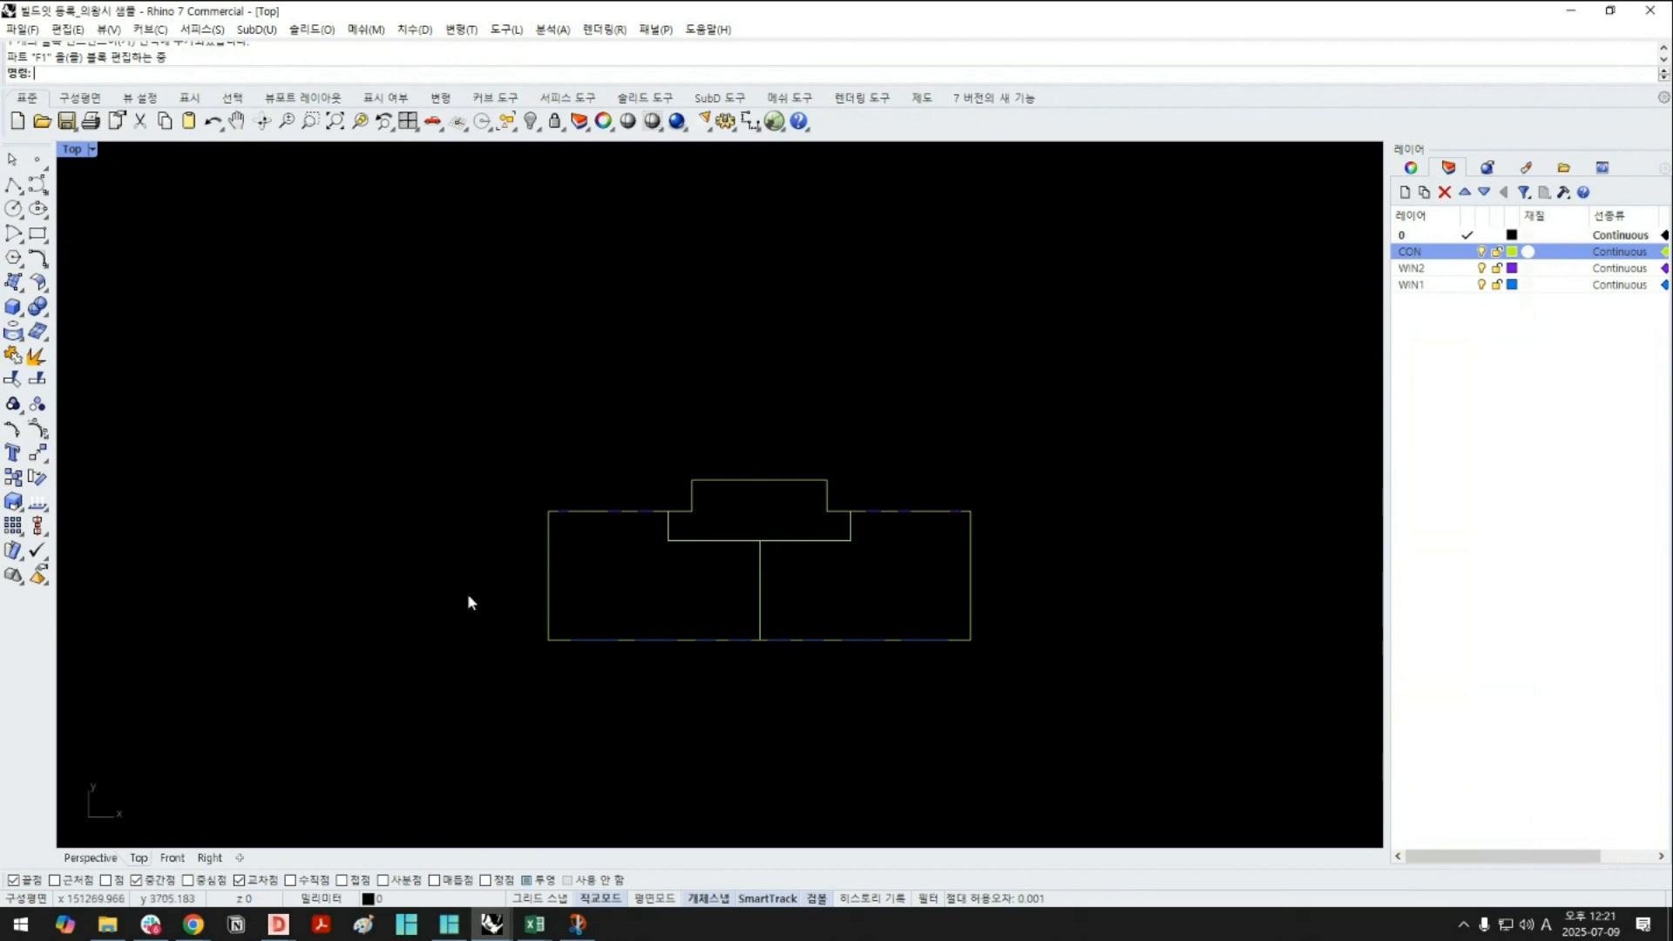
left_click(449, 924)
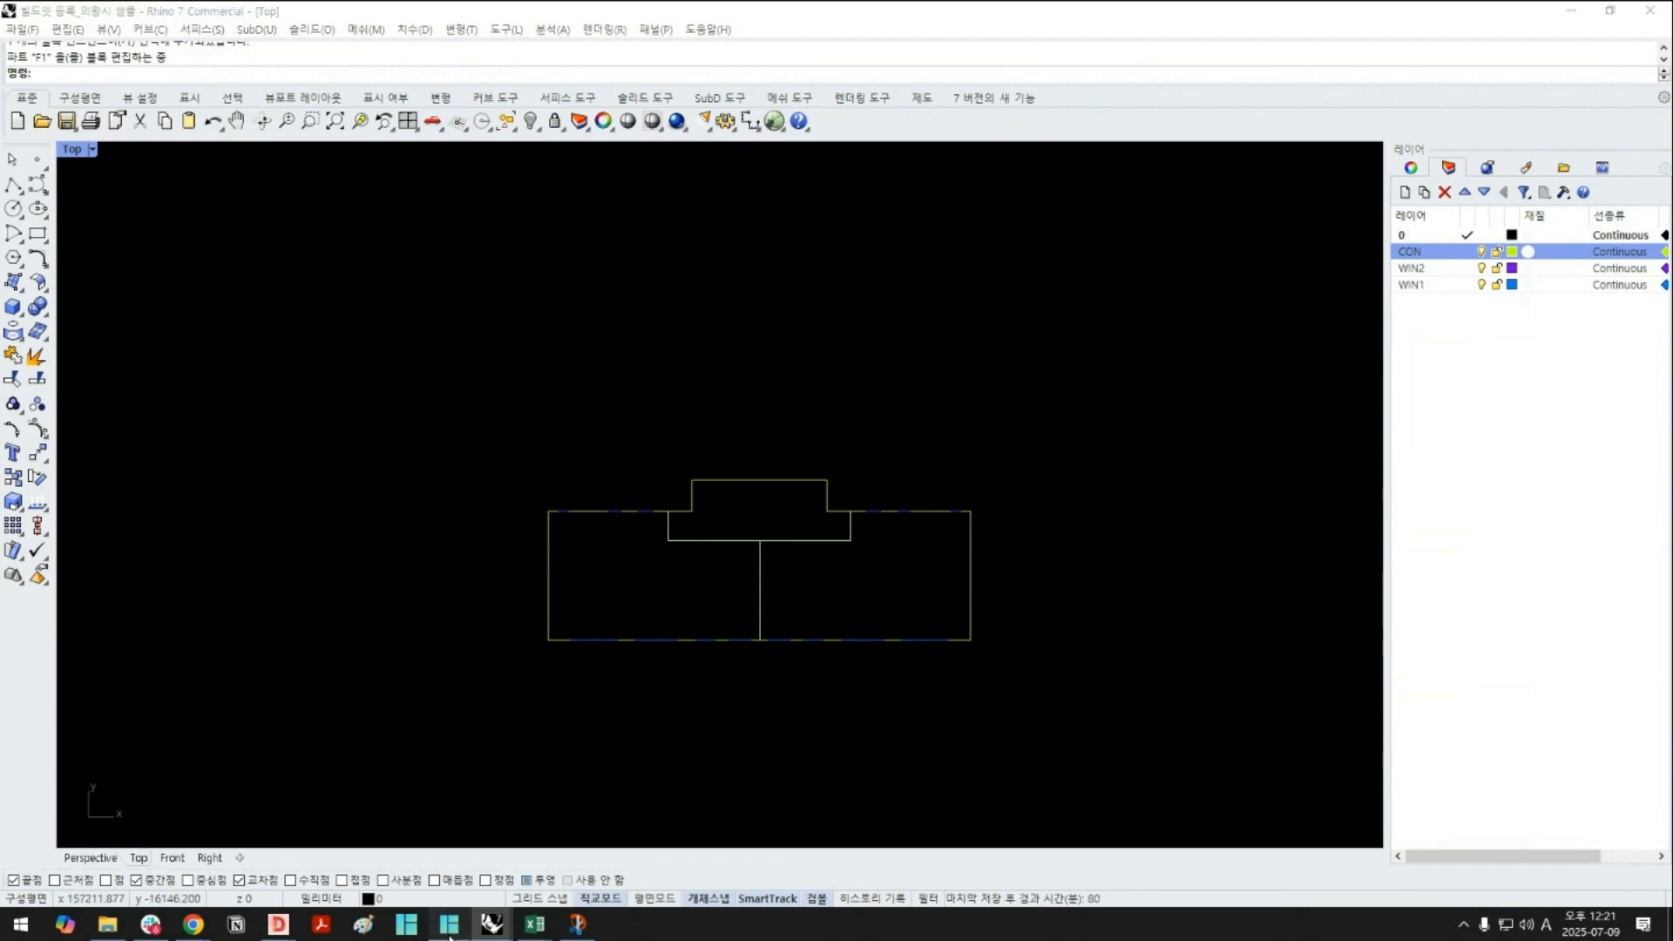
left_click(889, 595)
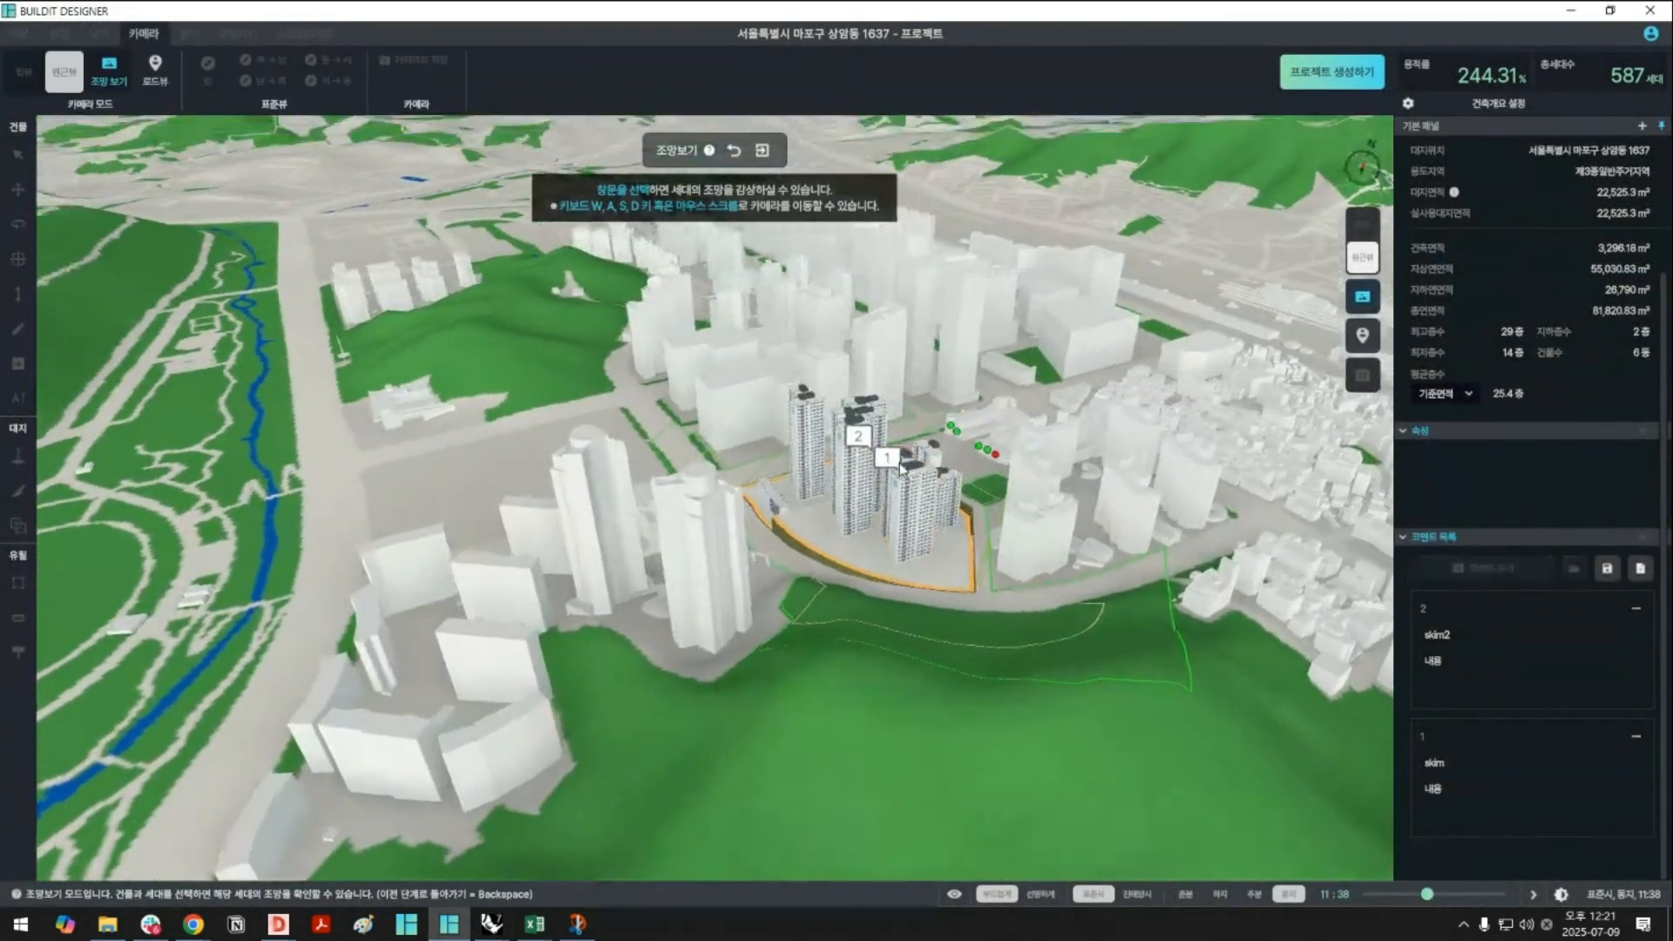
left_click(901, 468)
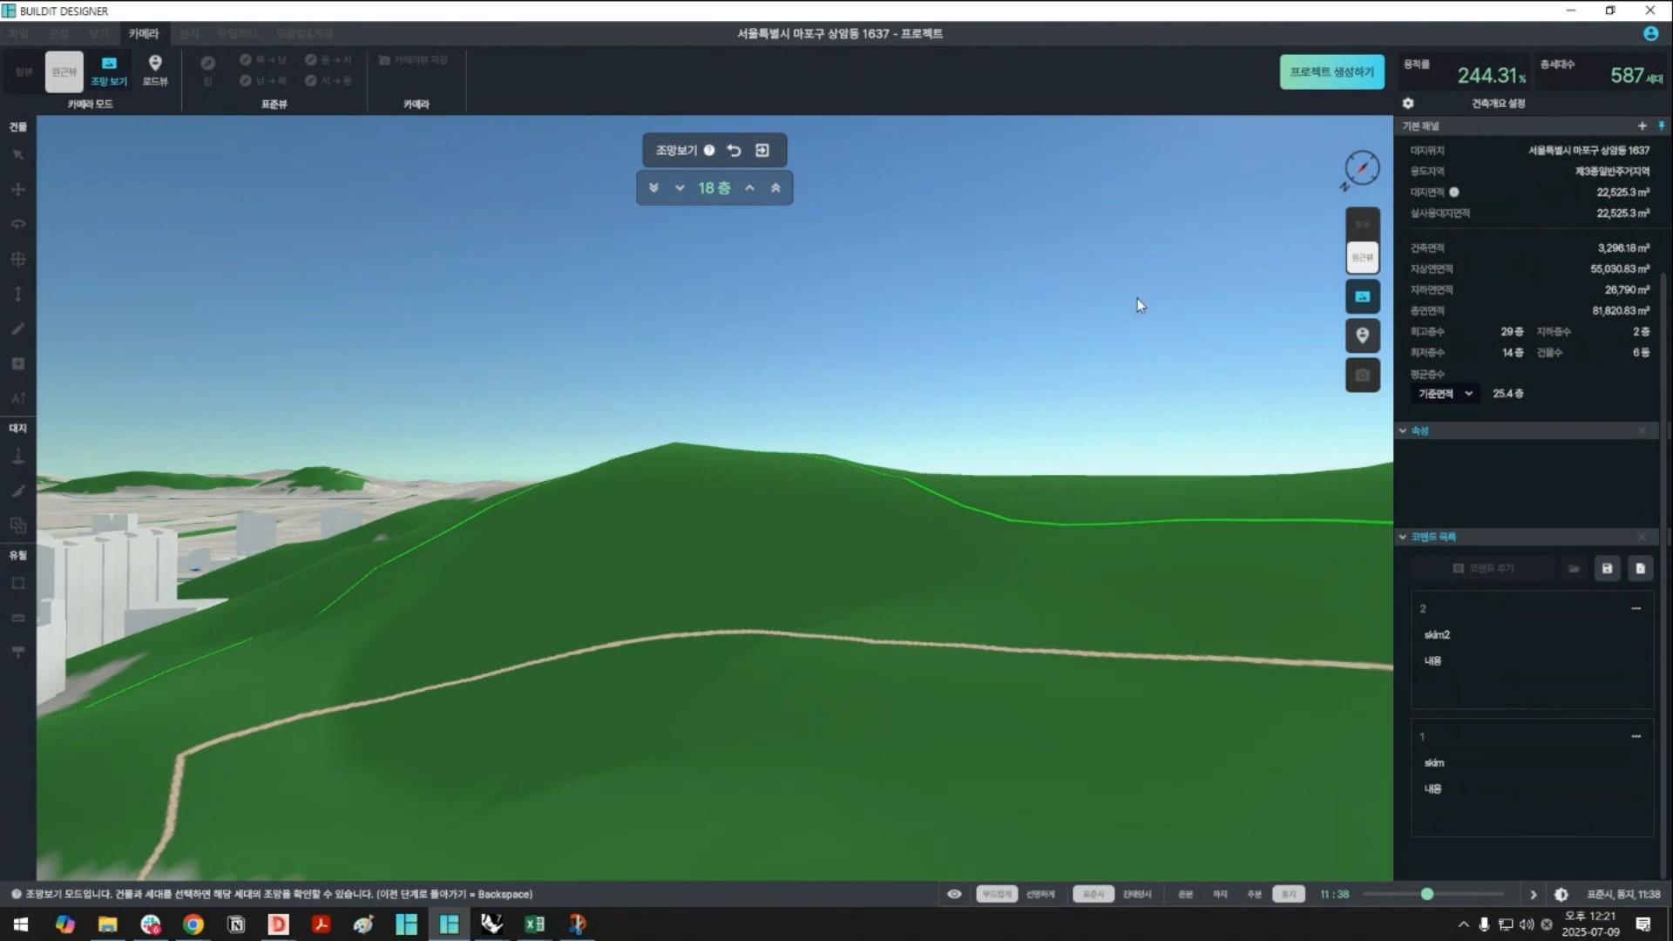
left_click(1571, 11)
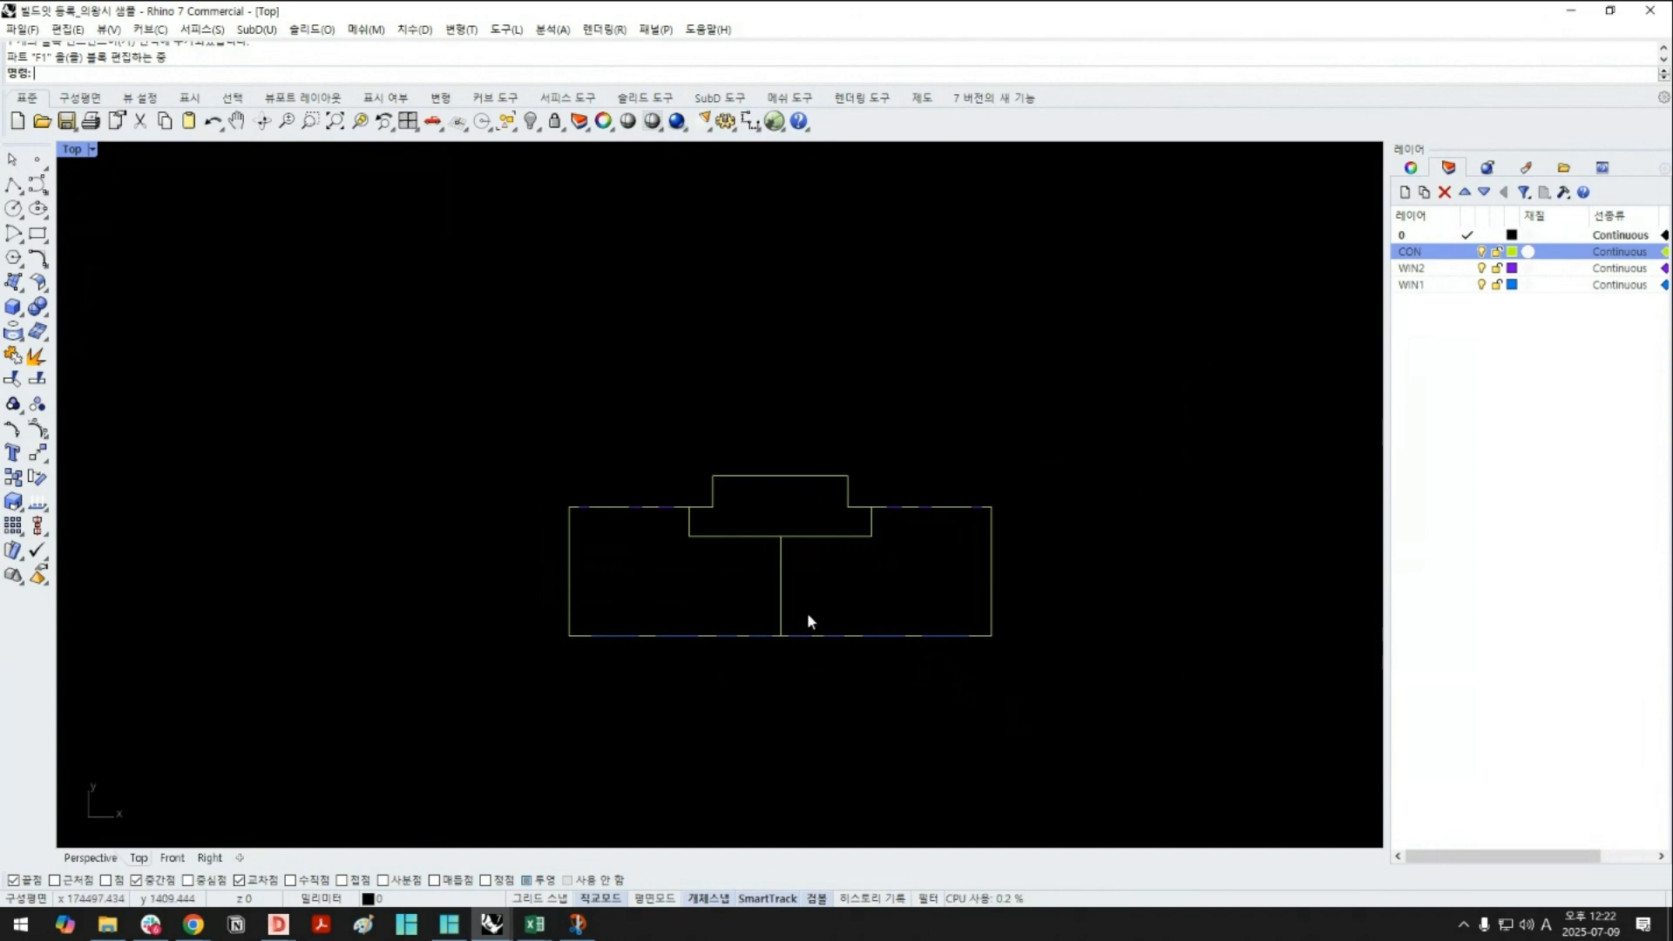
Select the combined floor block F1 above the two separate buildings and open it for block editing
scroll(651, 643, "down", 5)
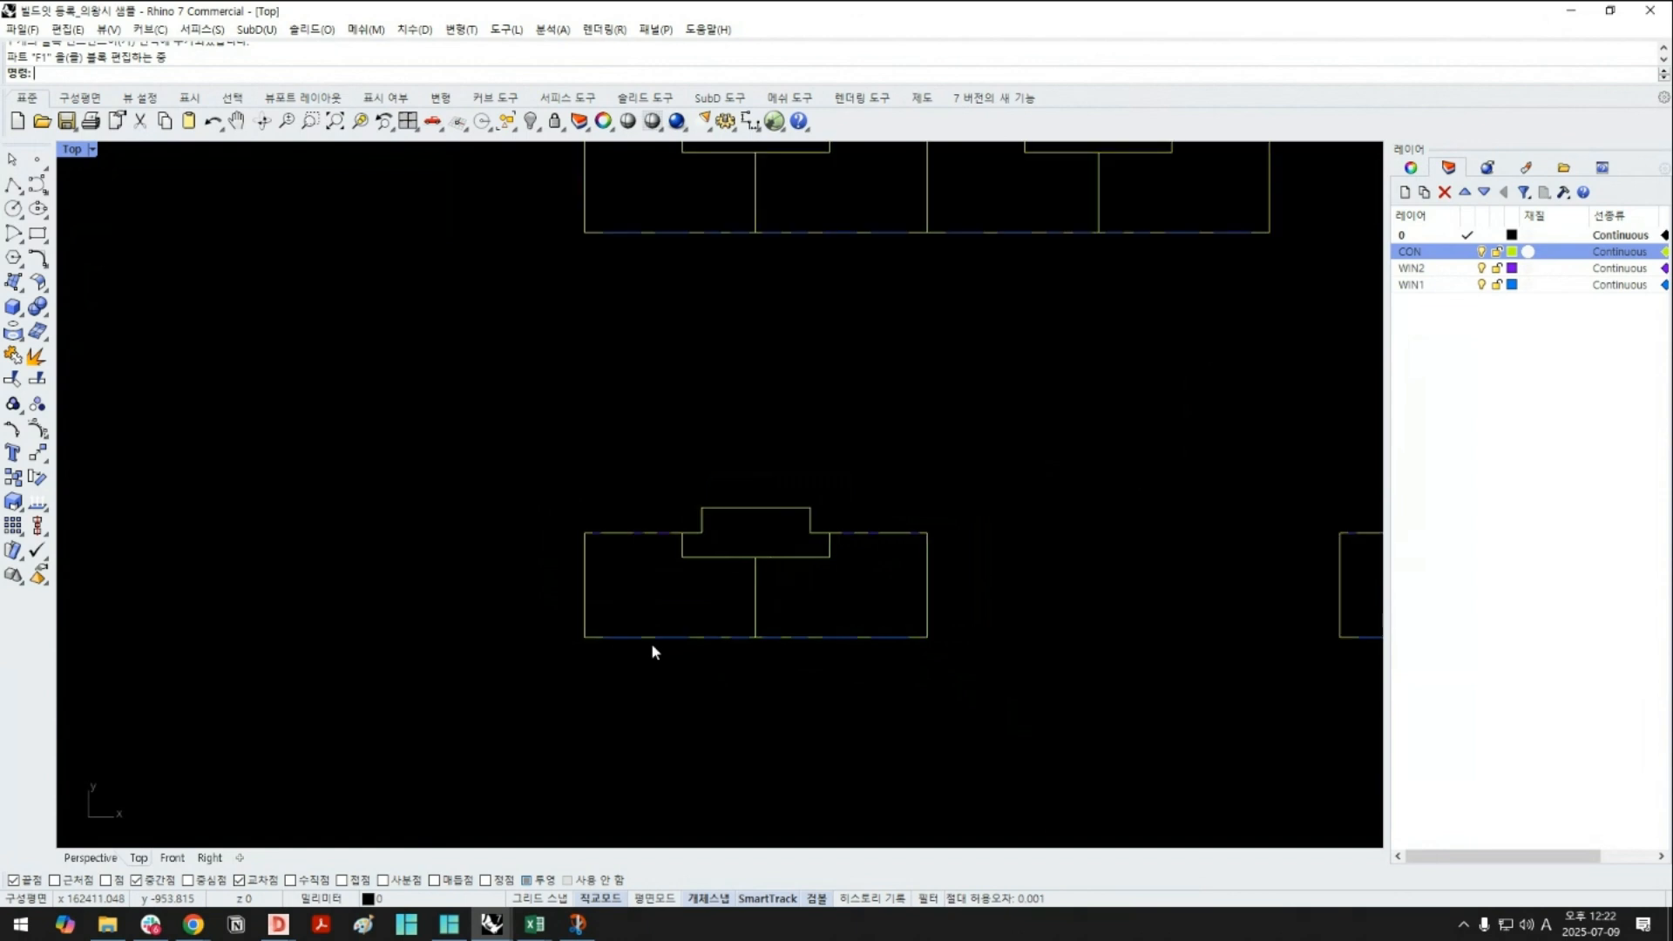
left_click_drag(833, 463, 743, 362)
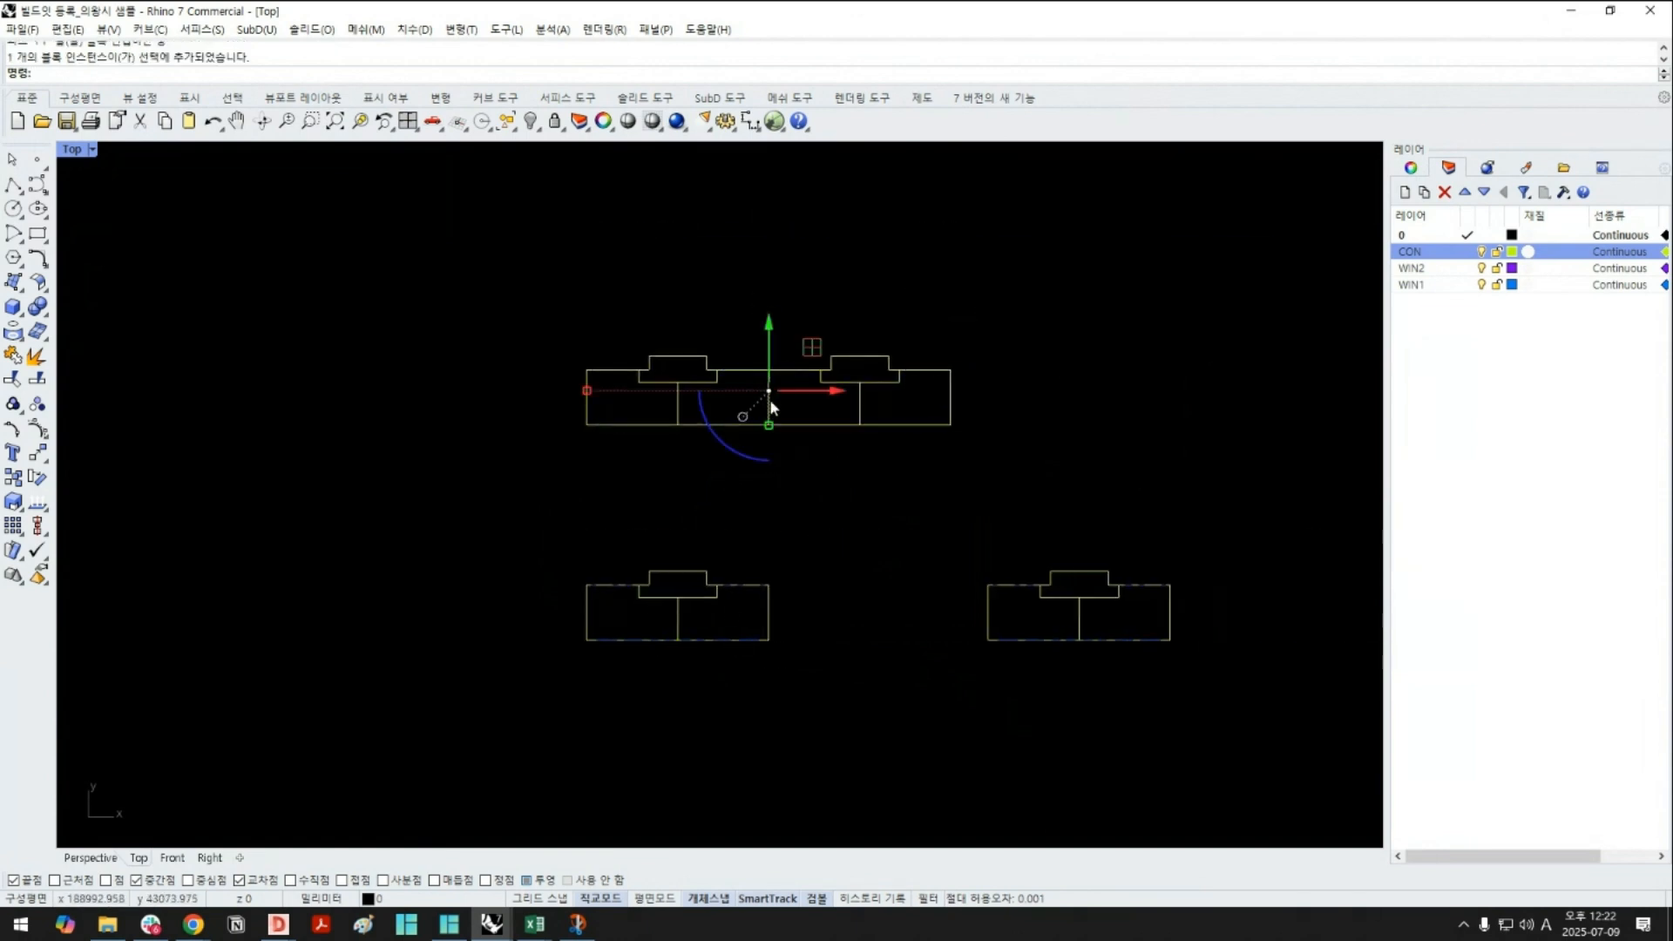
left_click(802, 452)
left_click_drag(804, 454, 714, 354)
scroll(810, 413, "up", 3)
double_click(833, 430)
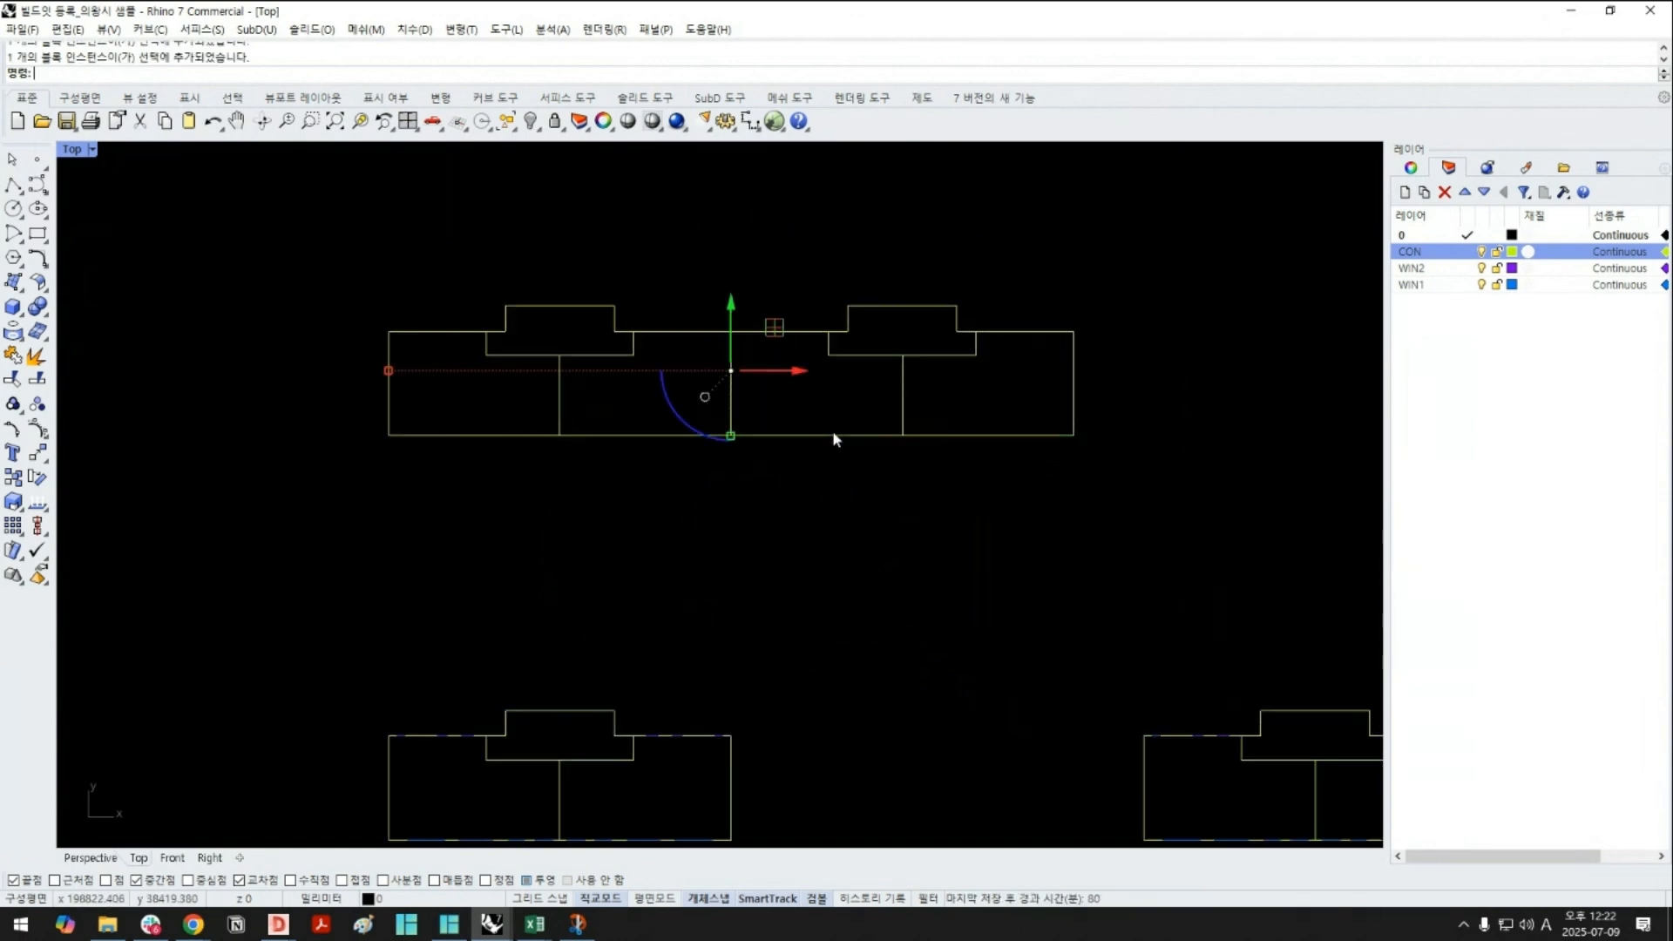
Rotate the right building B1 clockwise about its lower corner shared with the left building, and save the F1 block edit
left_click_drag(987, 484, 858, 394)
type("Rotate")
key("Return")
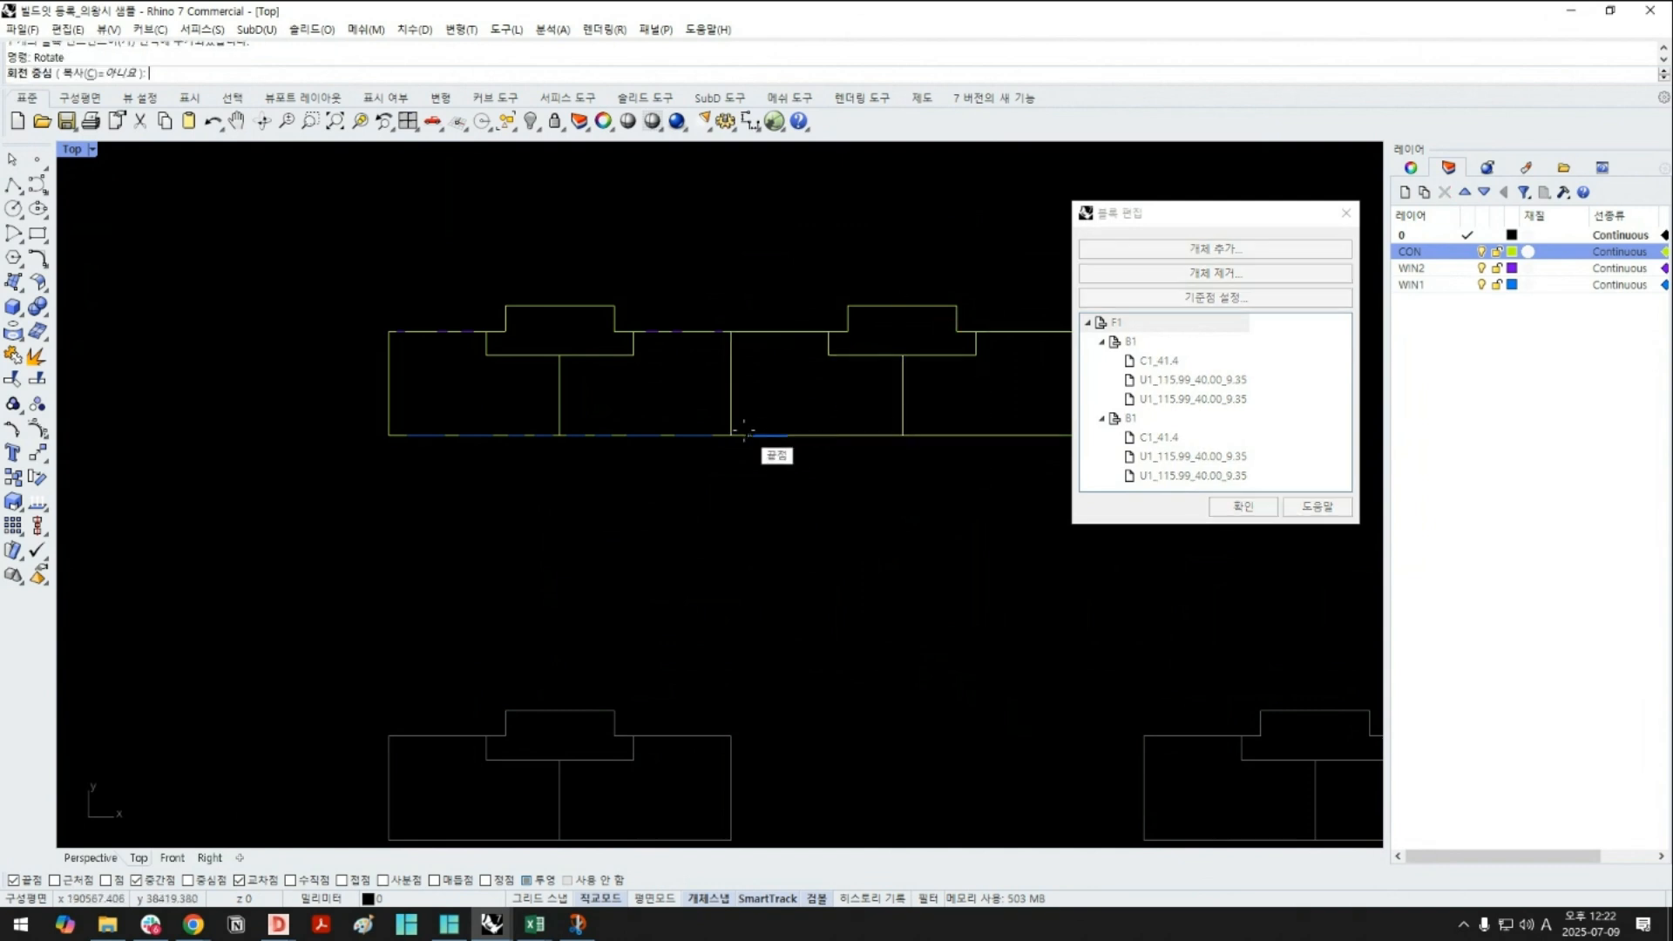
left_click(732, 436)
left_click(791, 428)
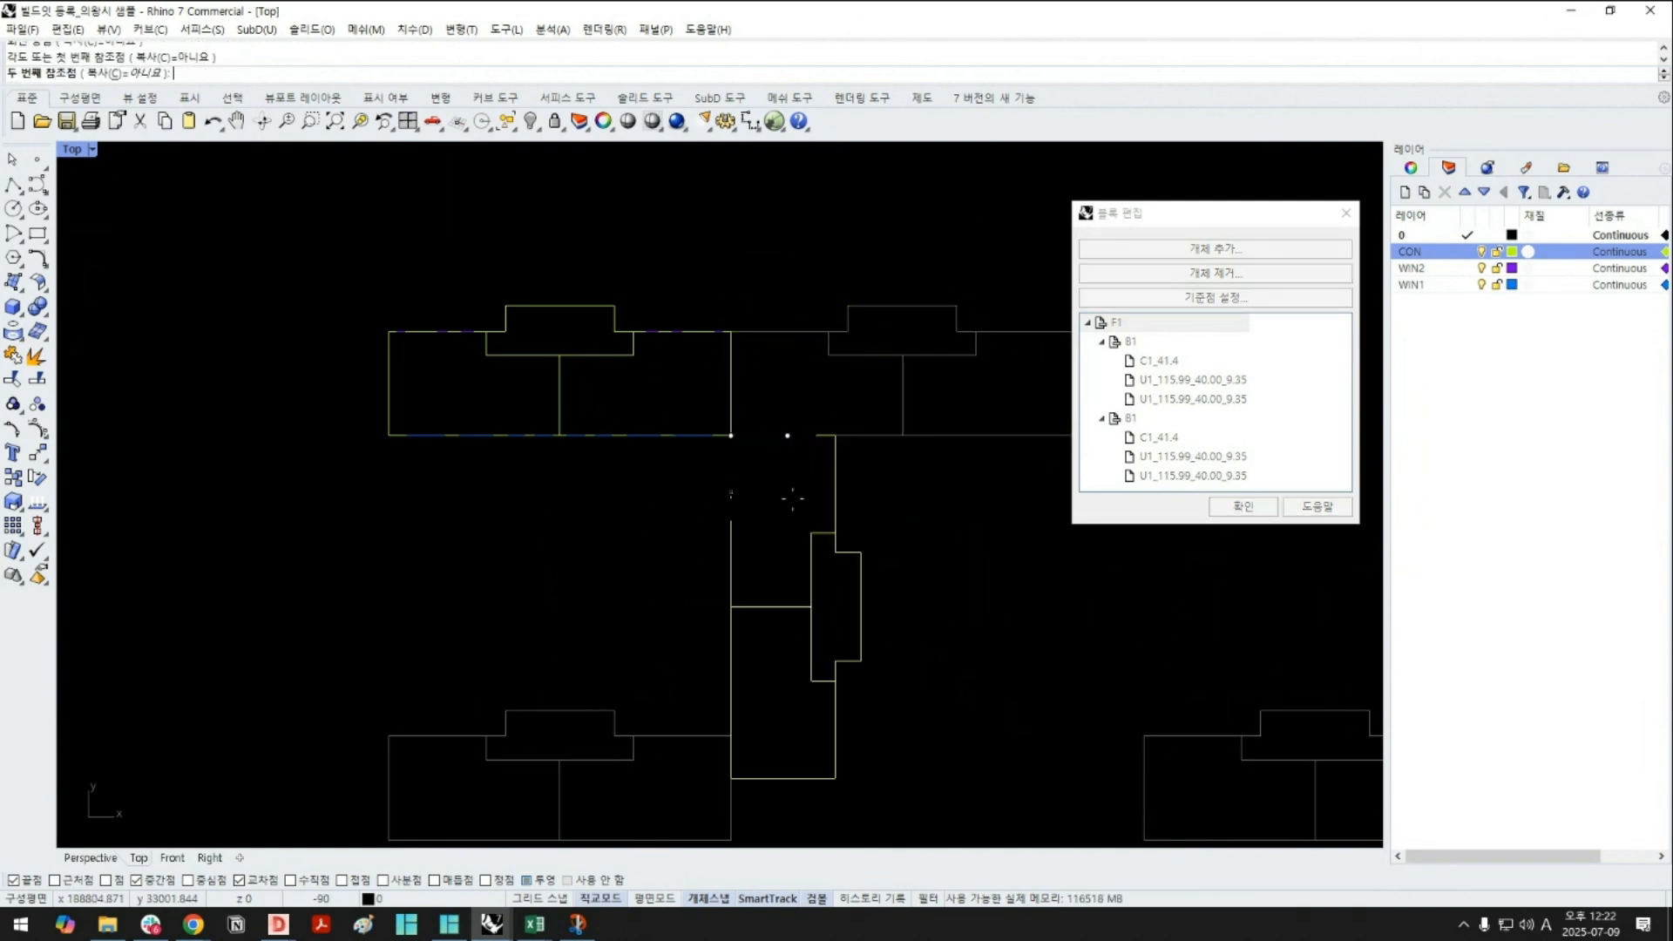
left_click(880, 514)
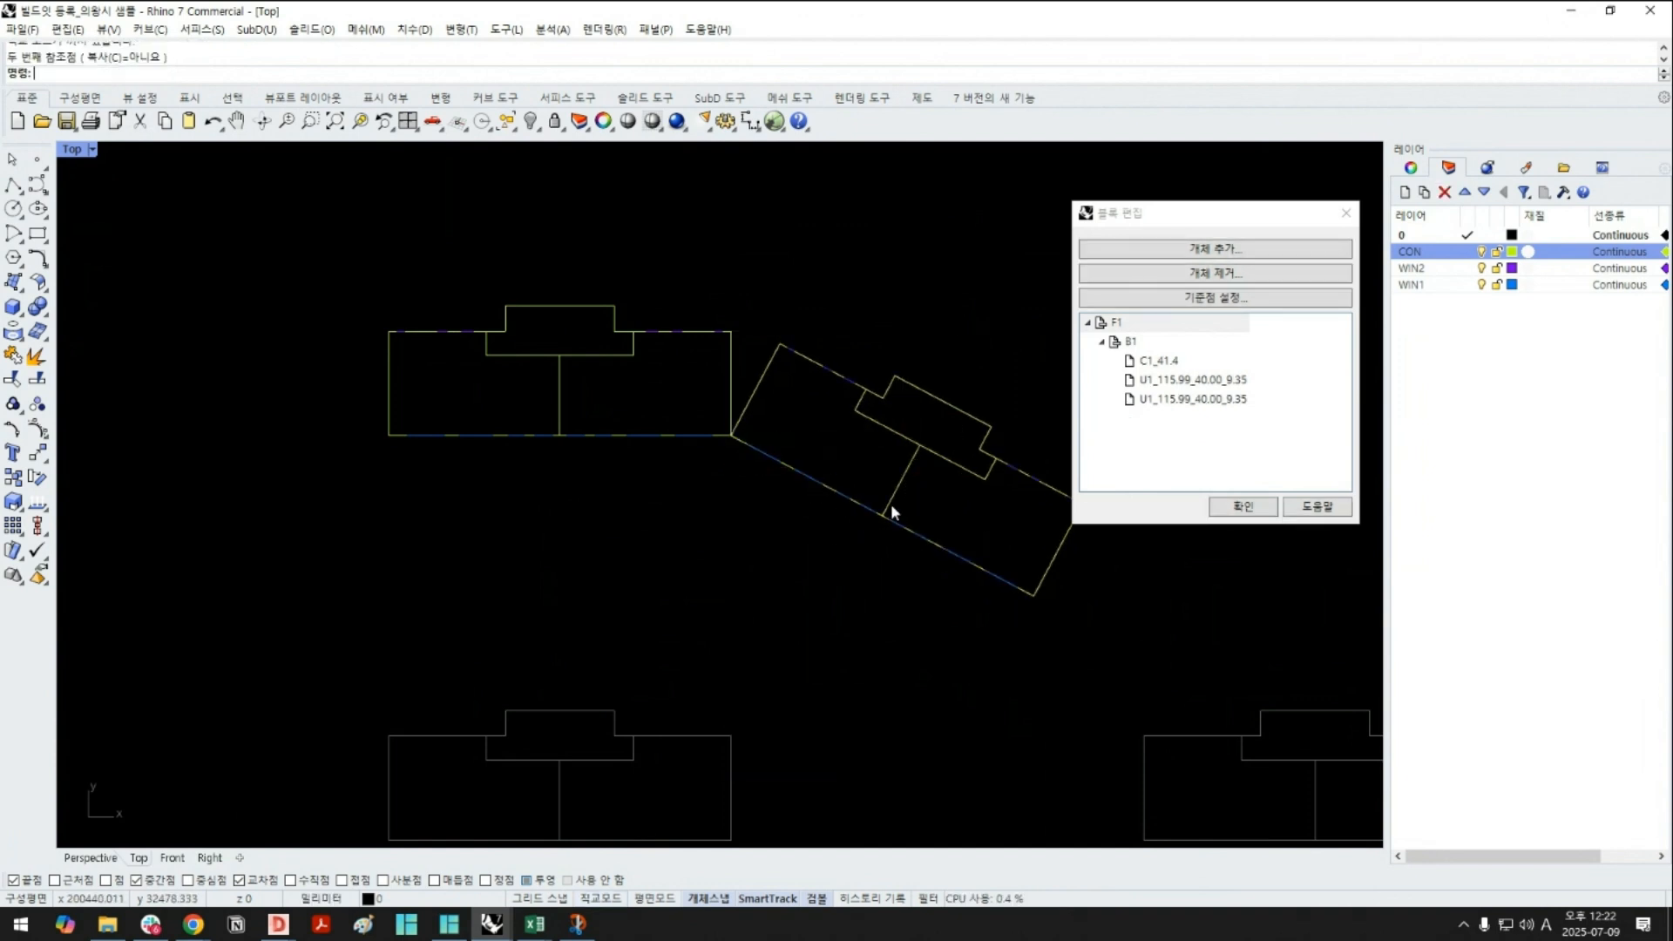
left_click(1241, 507)
scroll(749, 427, "down", 3)
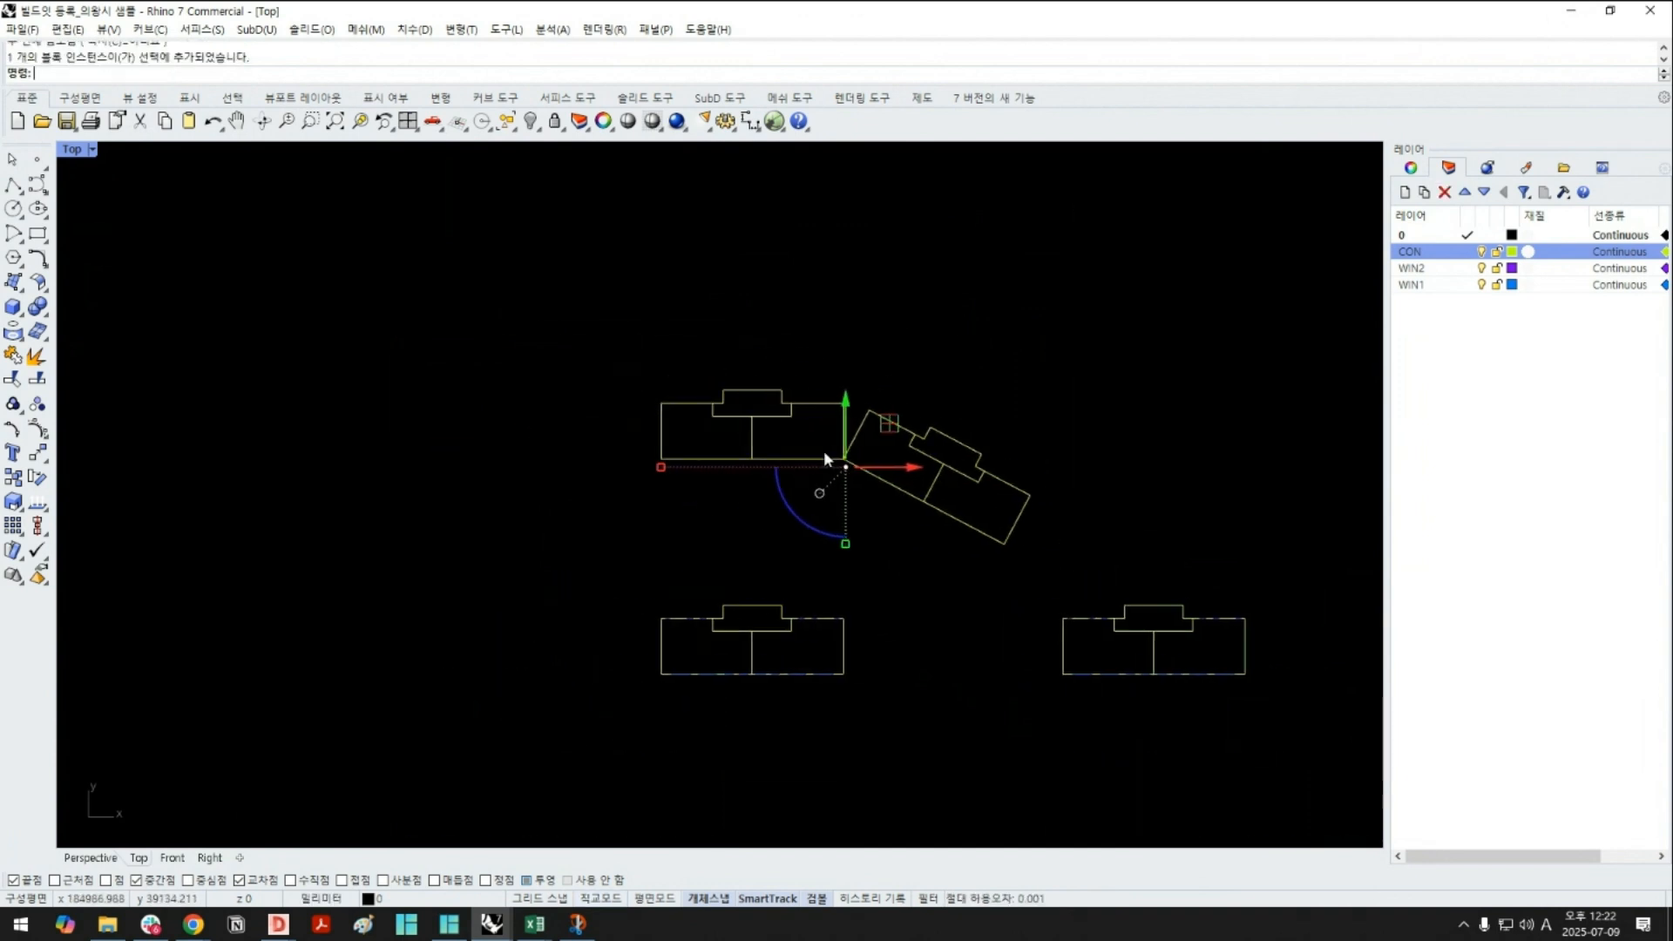
Export the edited floor block F1 to Downloads as skim2.dxf in AutoCAD Drawing Exchange format with the 2007 polyline scheme
left_click(860, 498)
left_click(775, 427)
type("E")
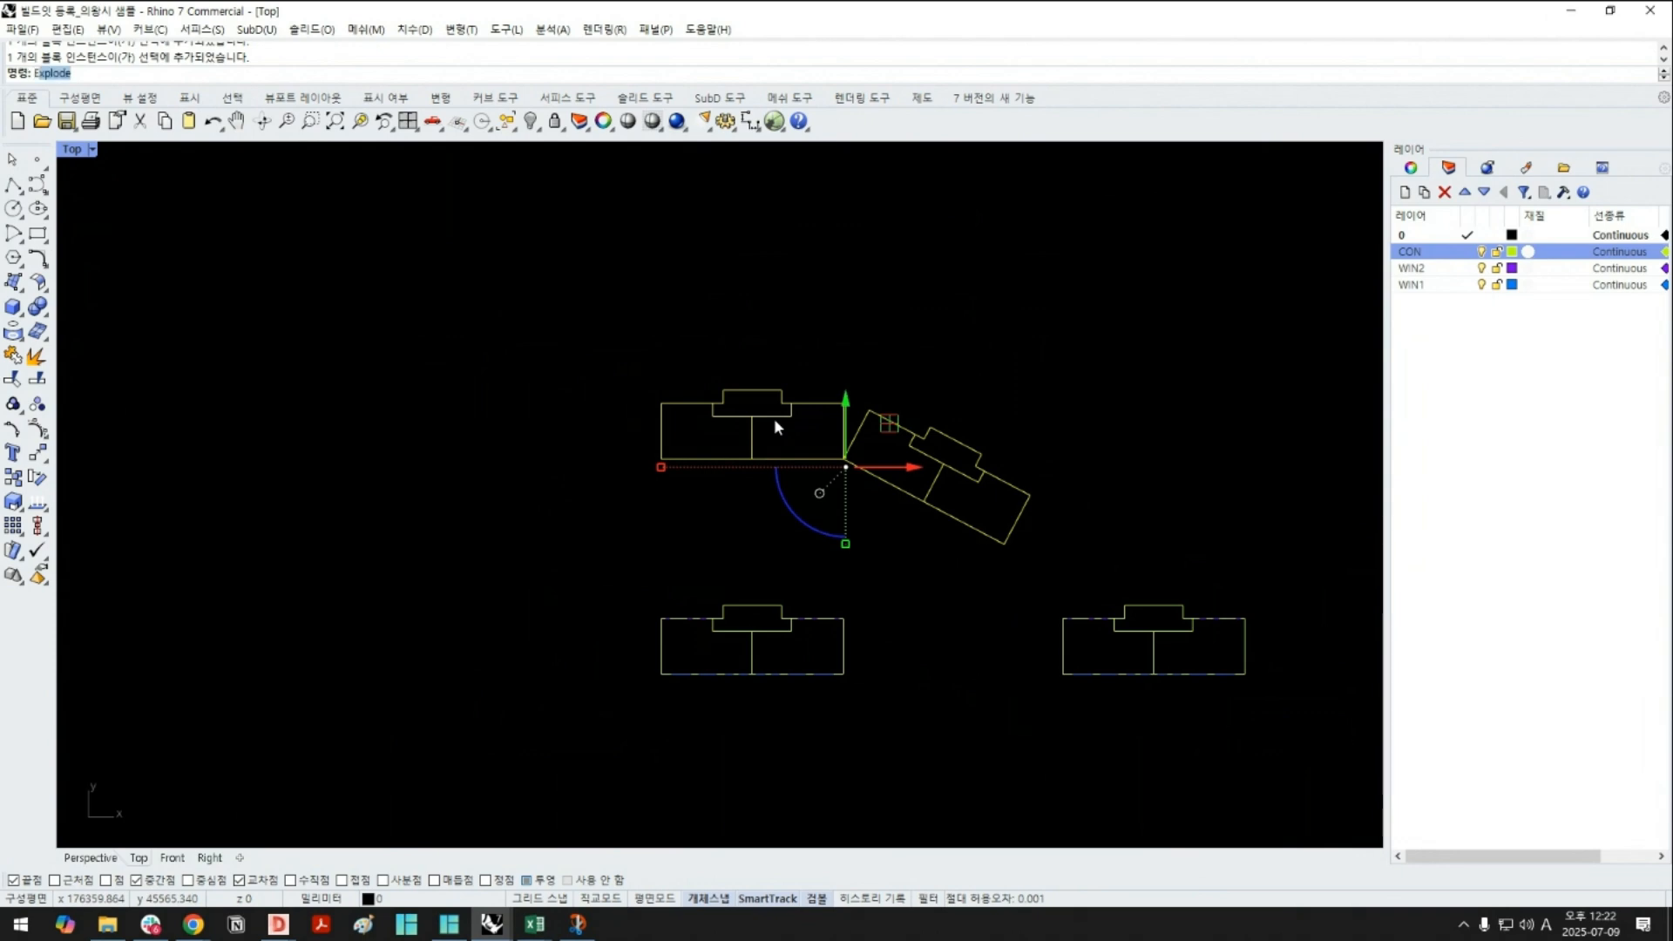
type("xpo")
key("Return")
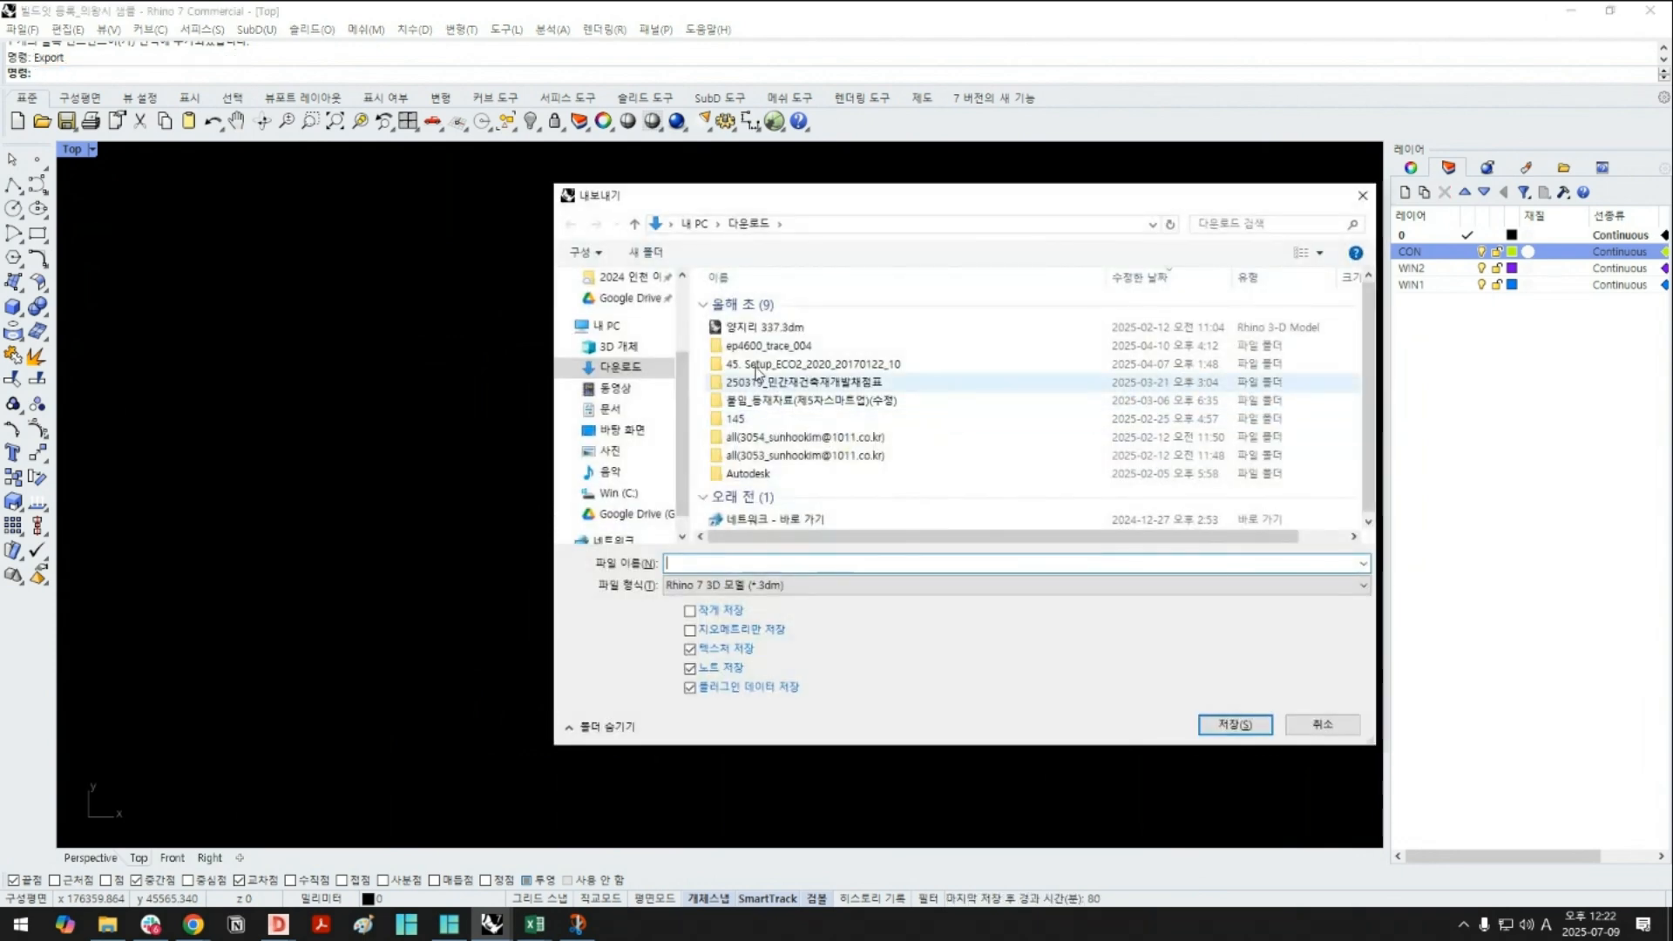
left_click(780, 584)
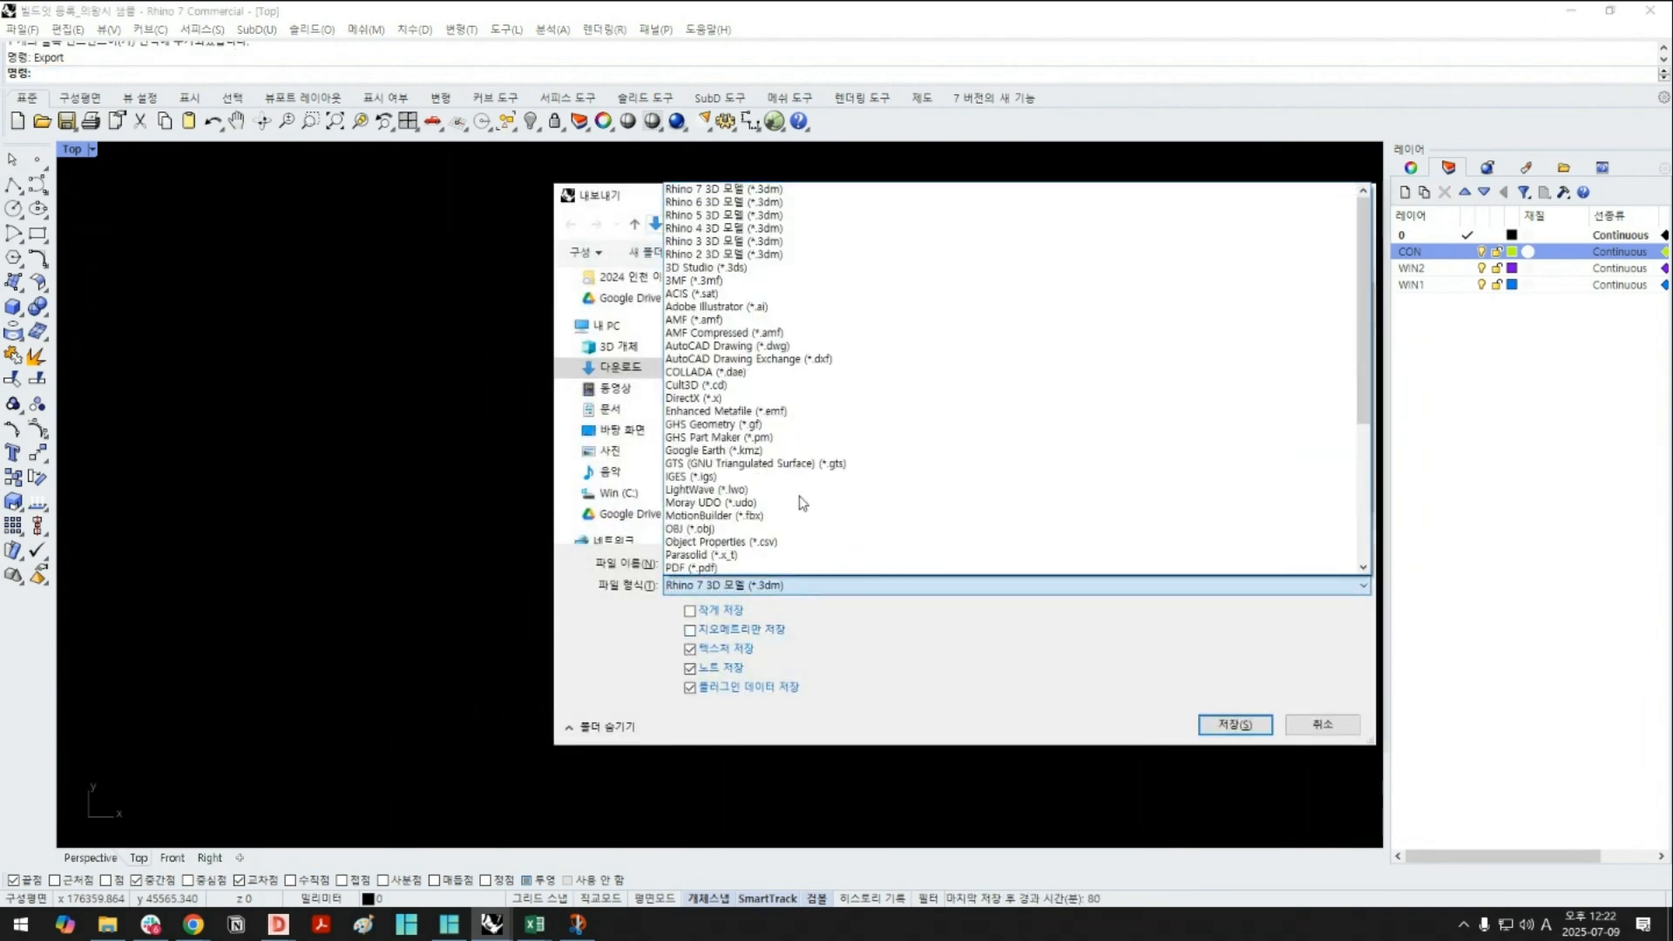
left_click(808, 373)
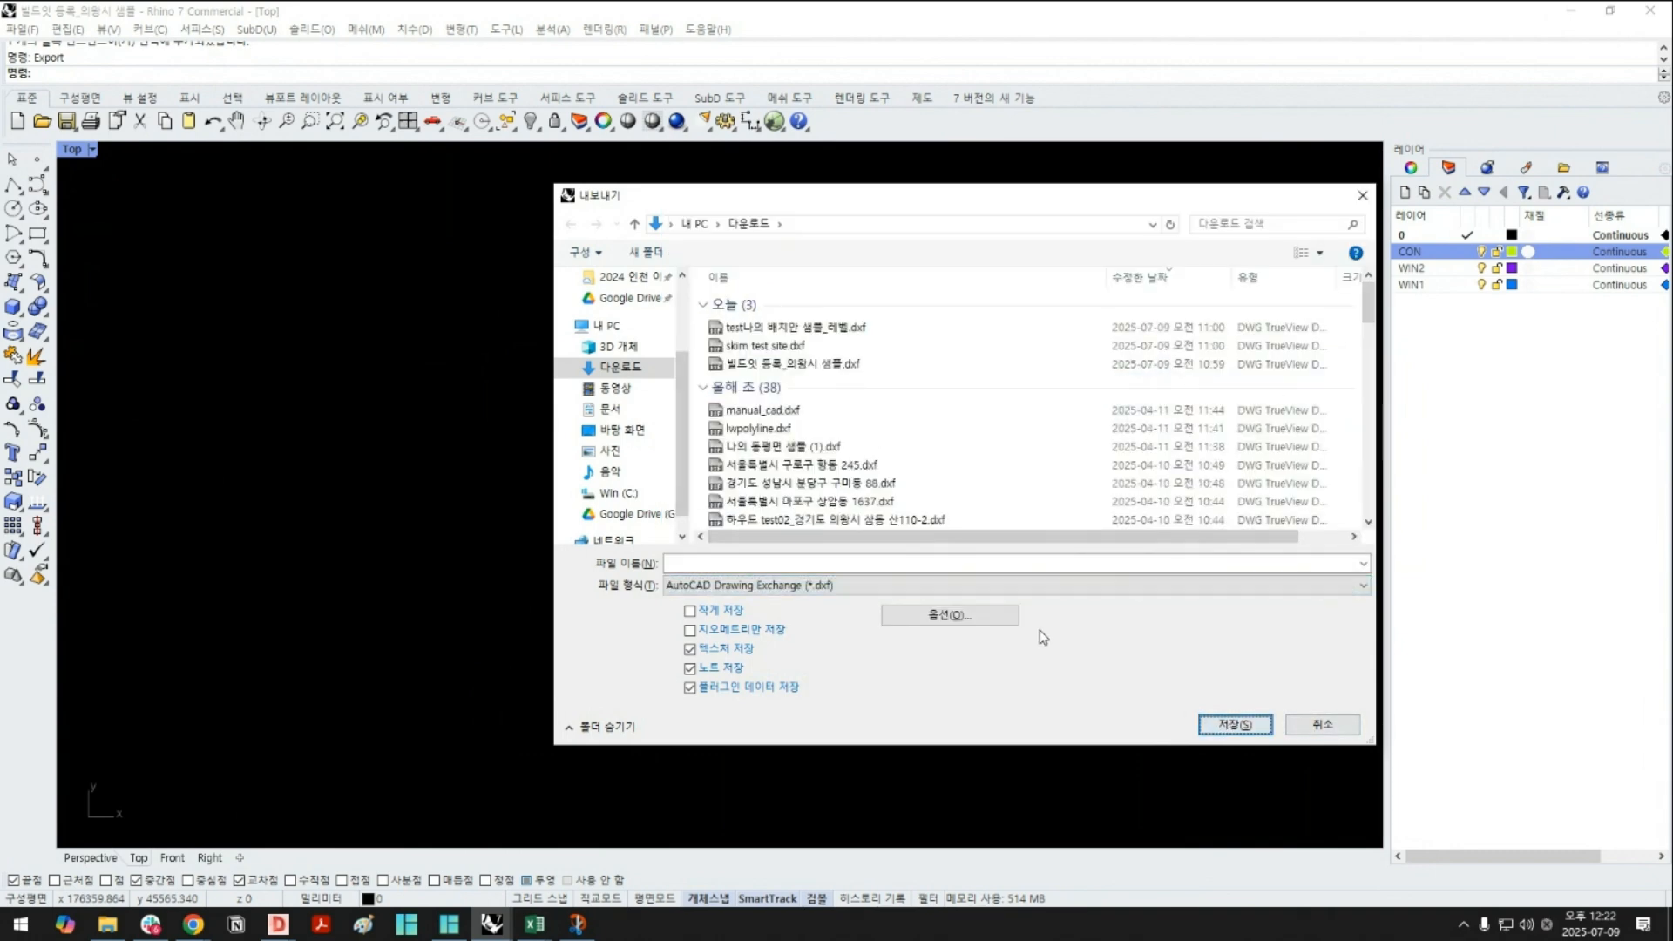
left_click(819, 562)
type("skim")
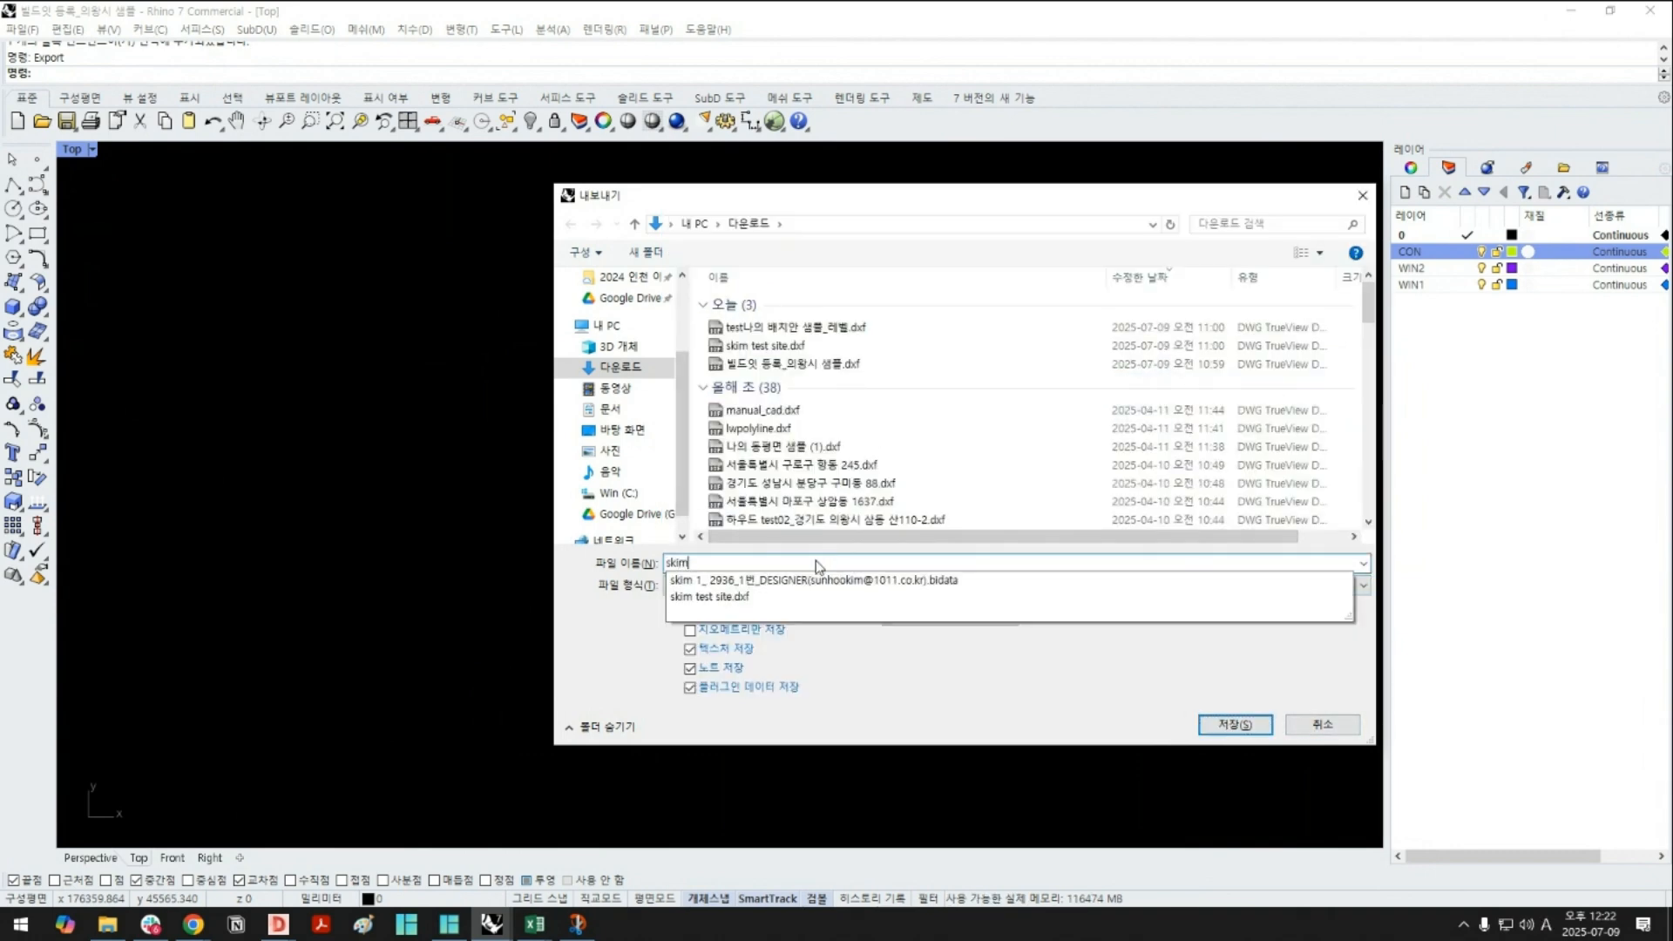
key("Return")
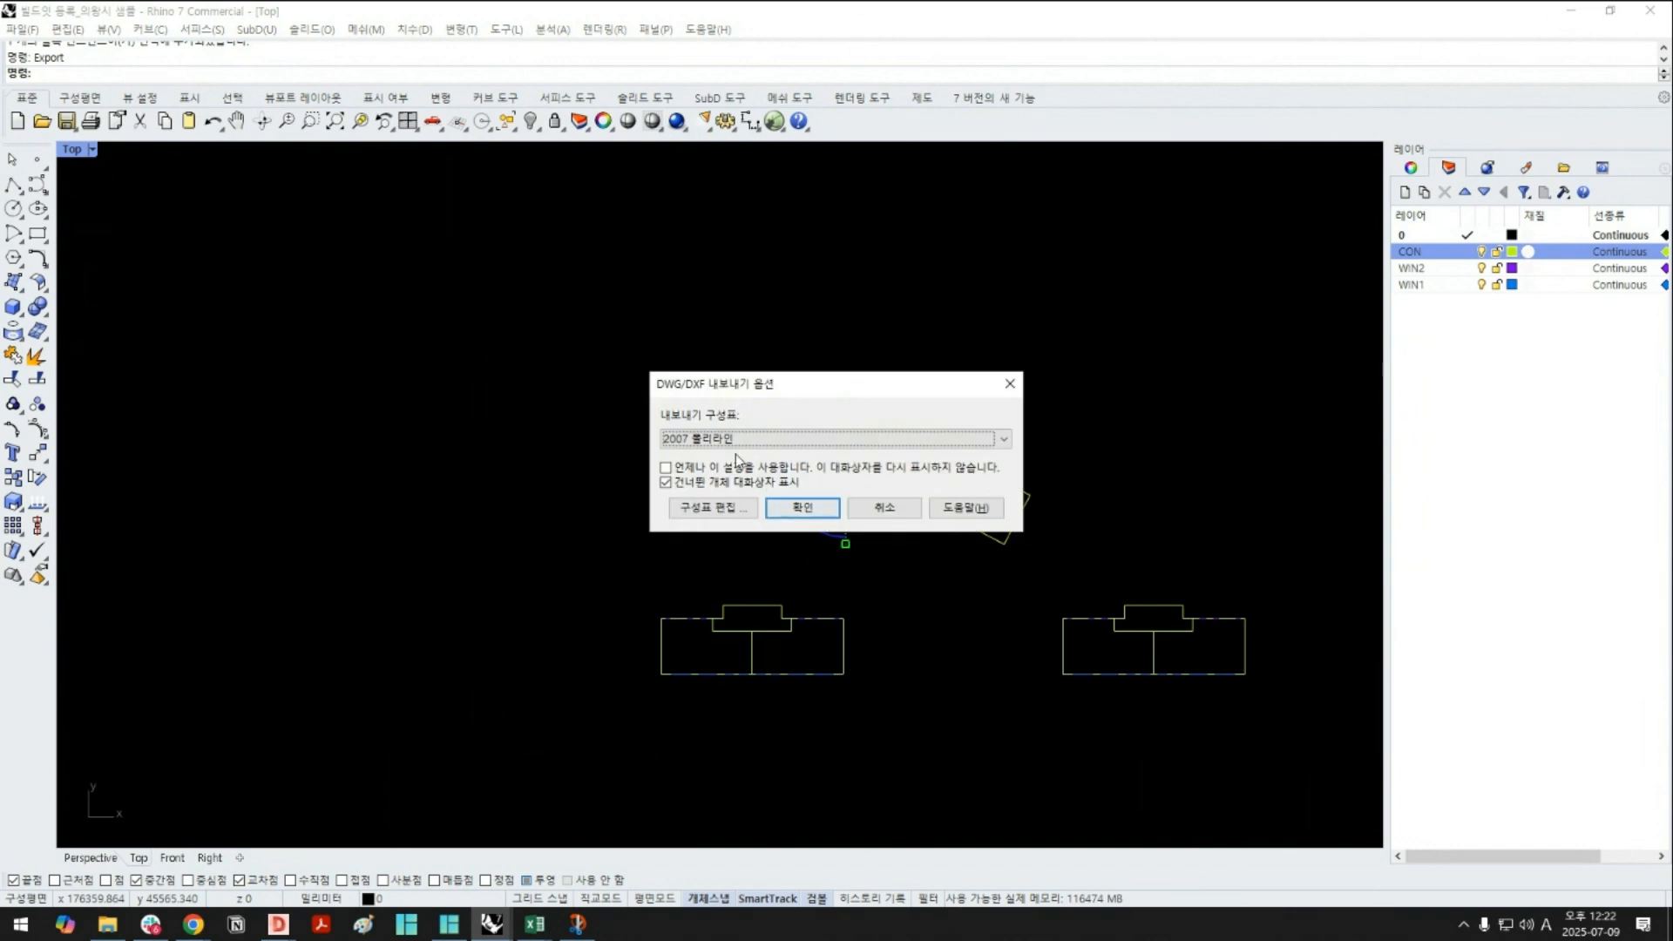
left_click(782, 509)
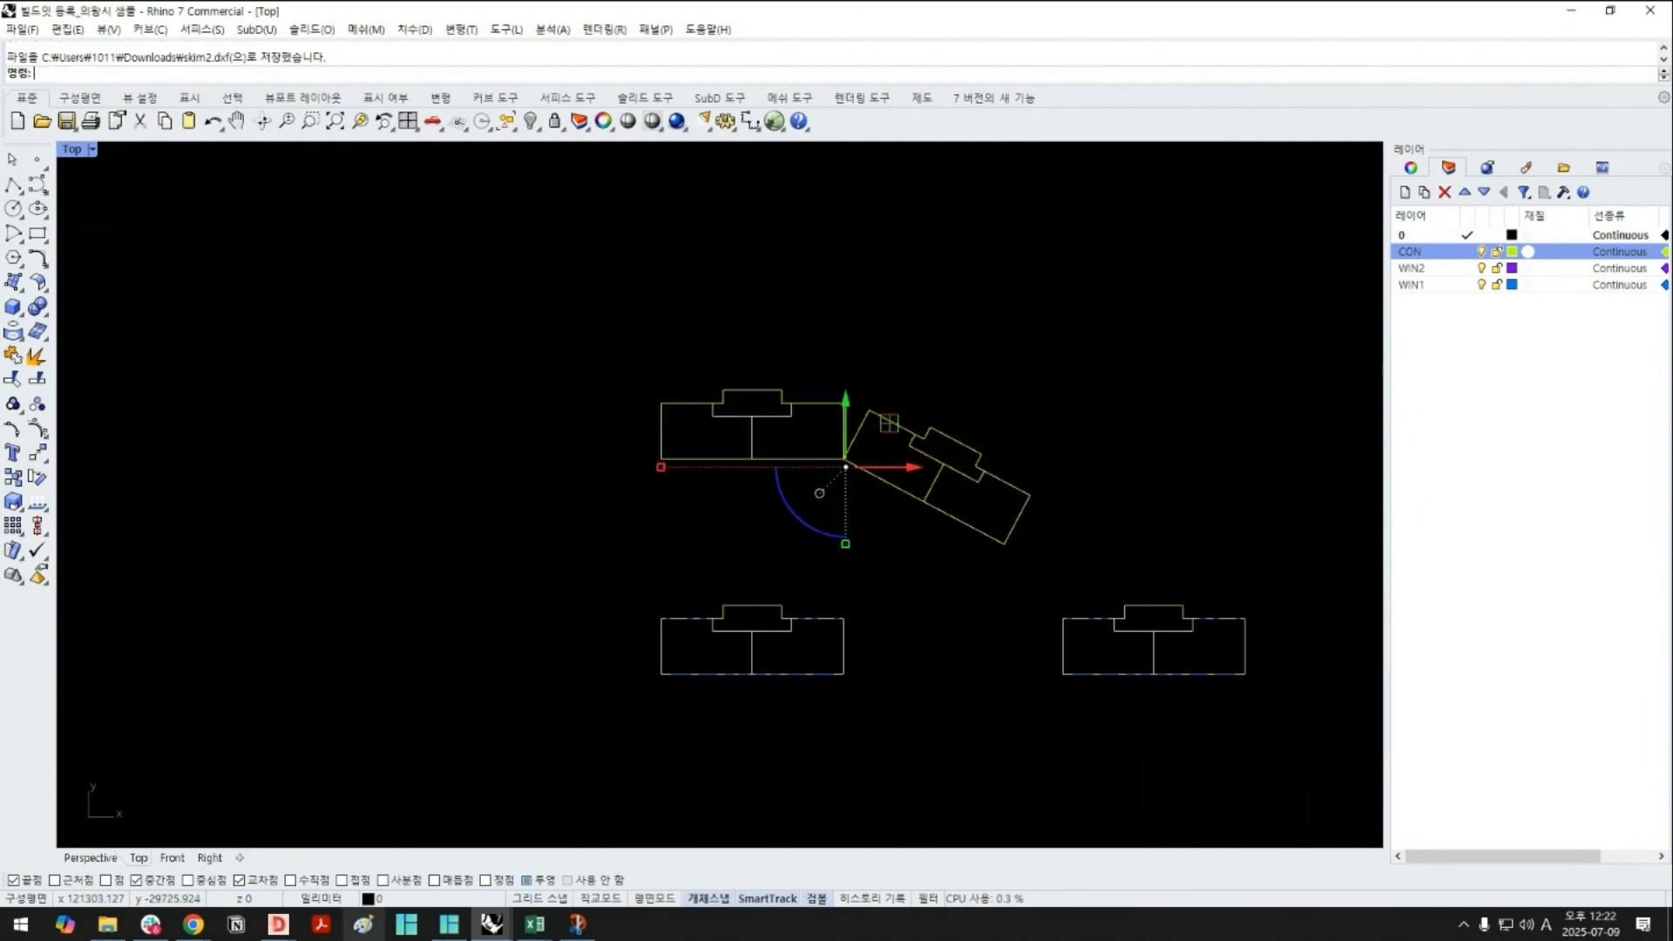
Switch to Chrome and open the building floor plan (나의 동평면) upload page of the BUILDIT CAD Converter
mouse_move(193, 925)
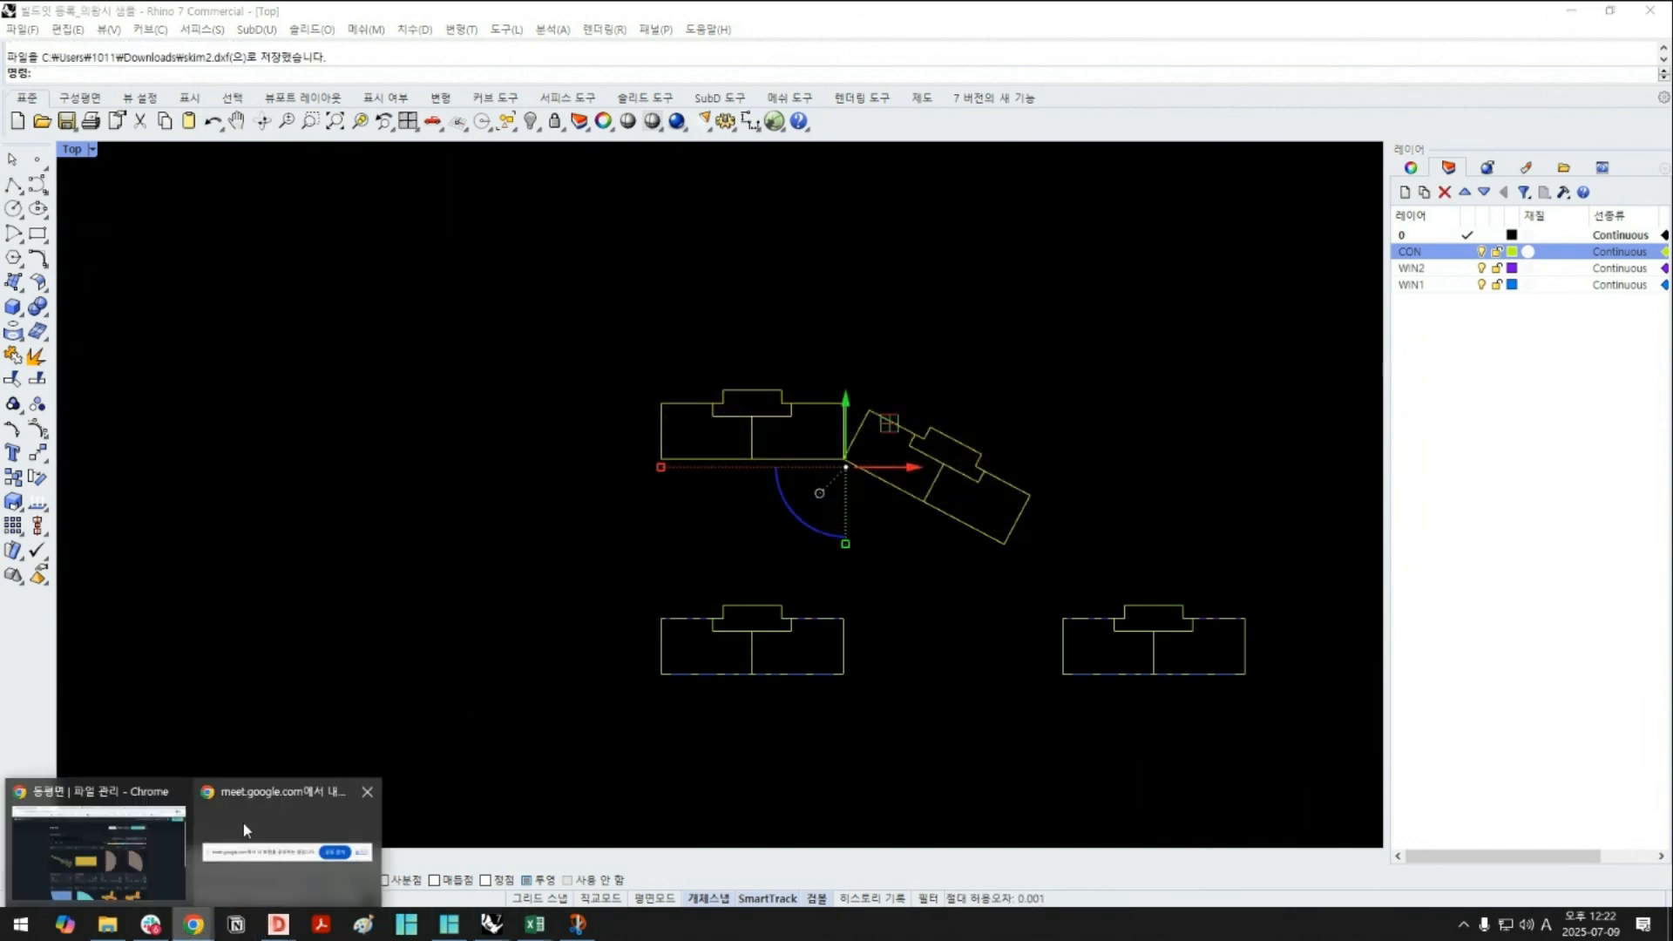
left_click(128, 842)
left_click(1208, 225)
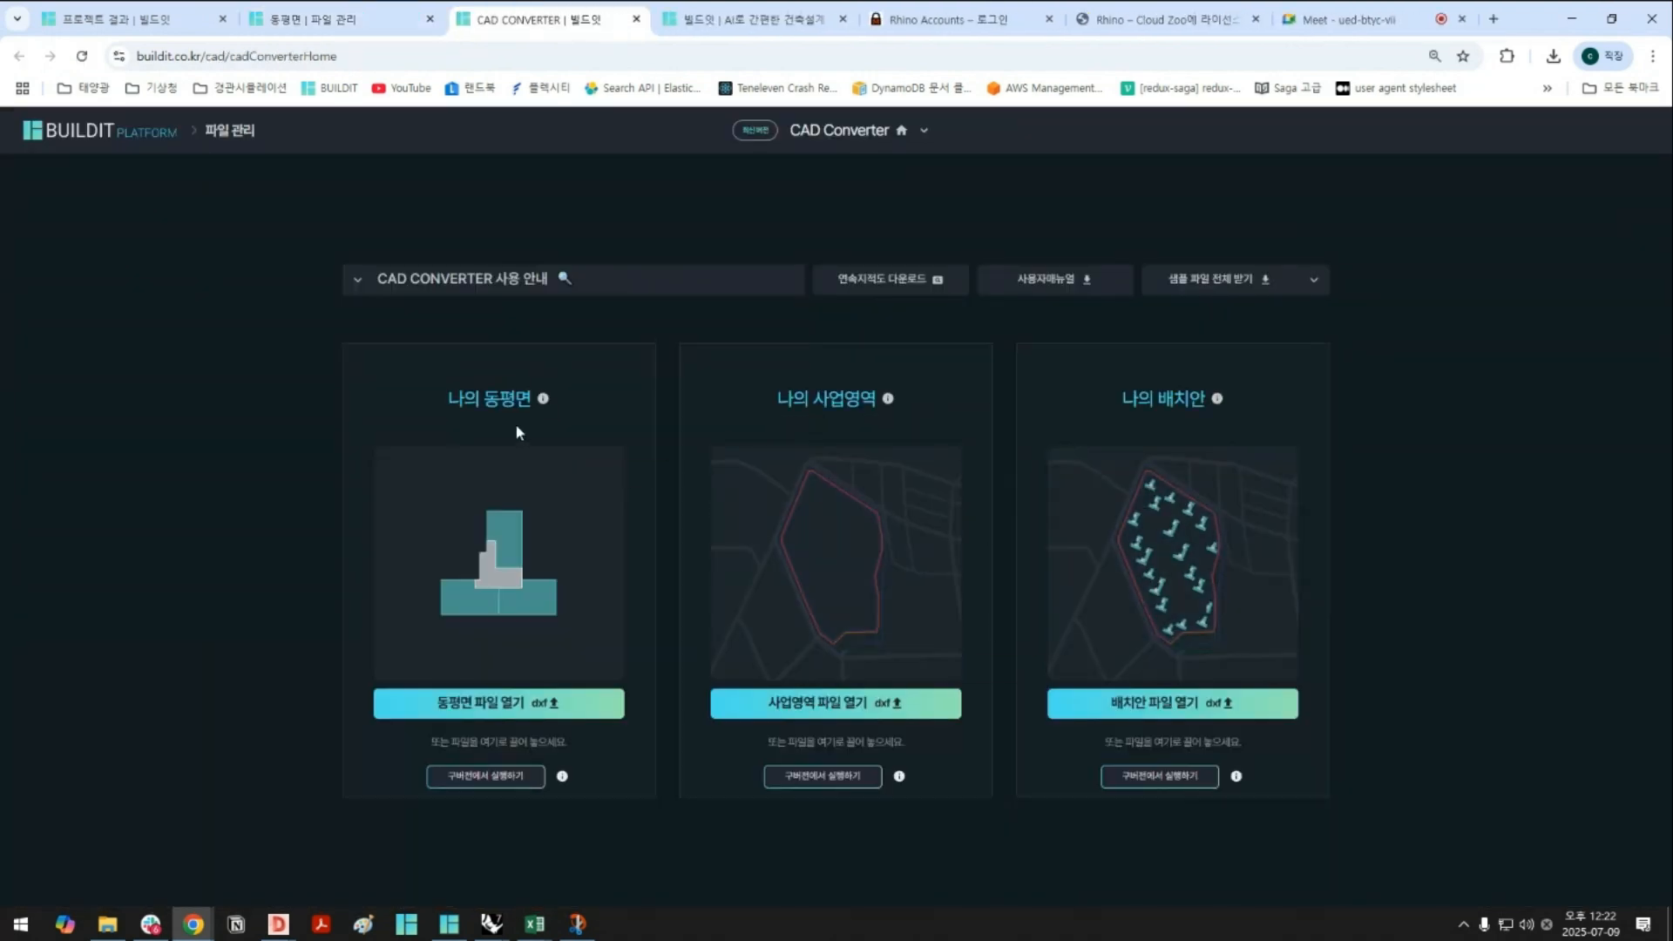
left_click(556, 600)
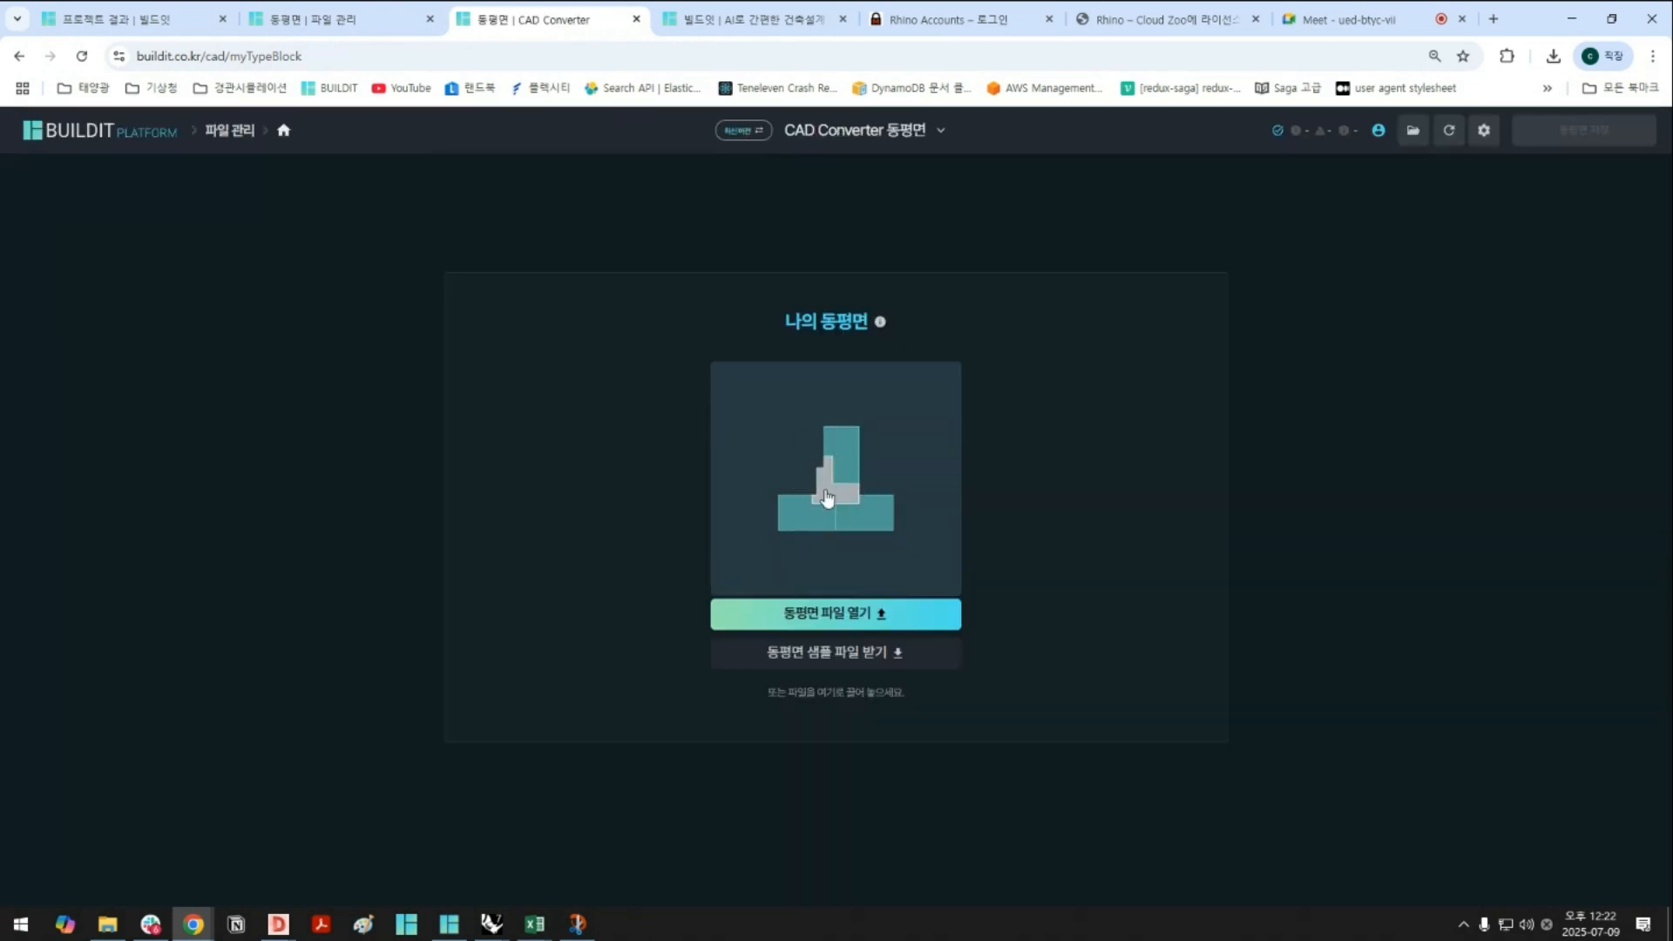
Upload skim2.dxf from the Downloads folder as the floor plan and preview the converted buildings in 3D
key("super+e")
left_click(137, 307)
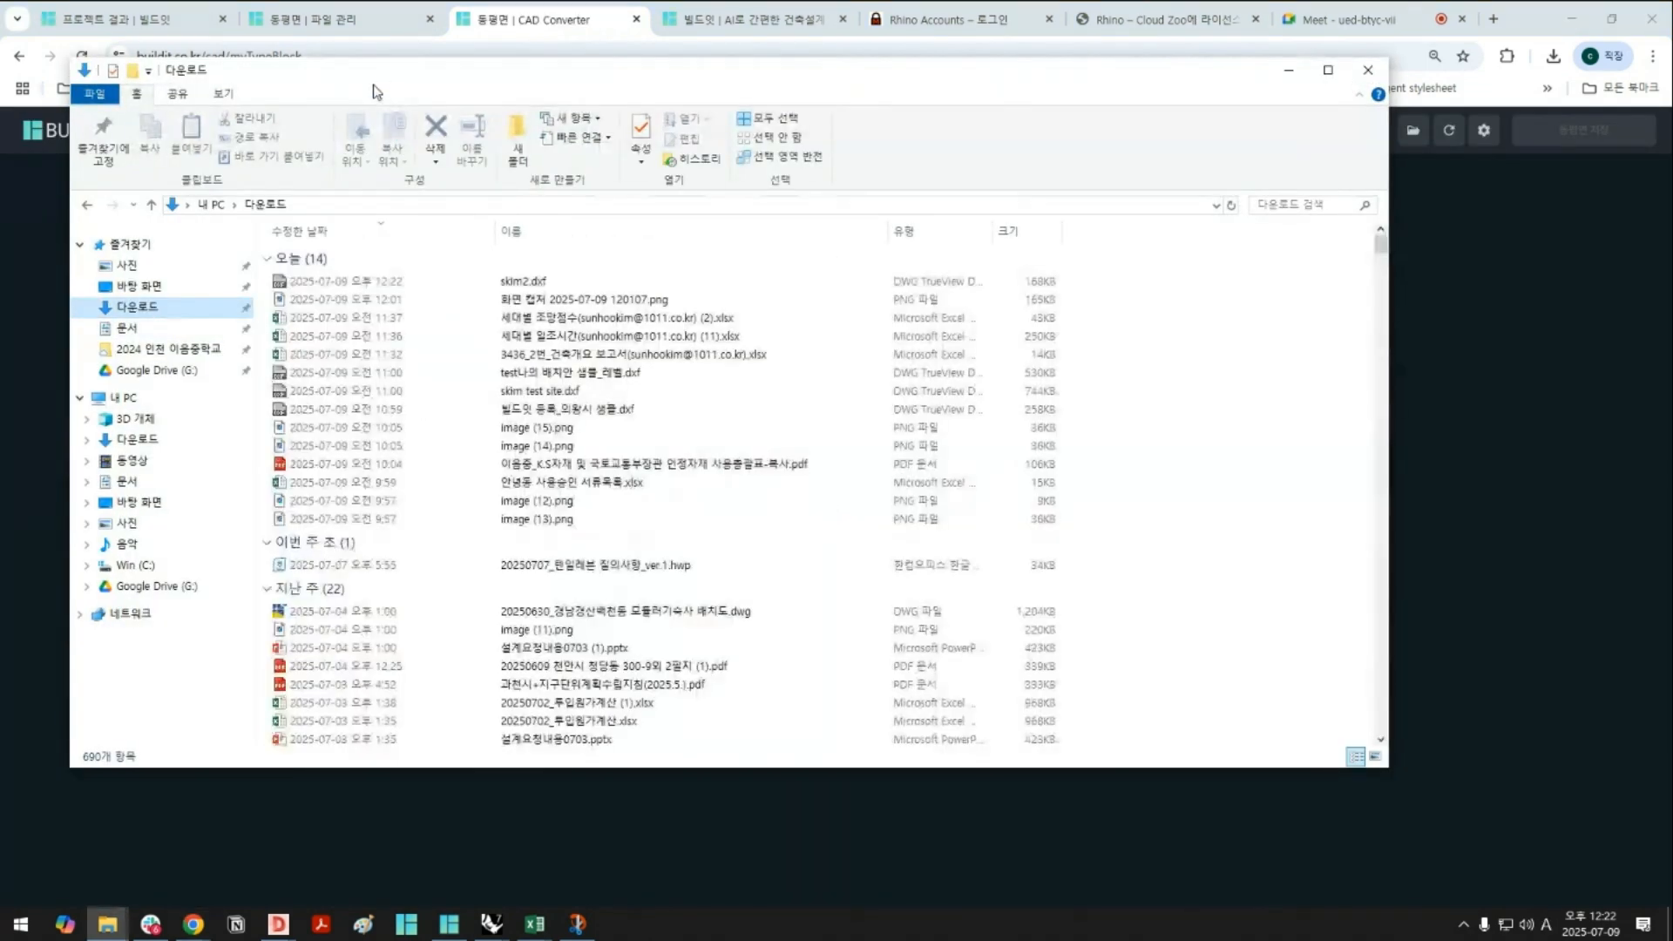
left_click_drag(373, 85, 1225, 209)
left_click(1373, 401)
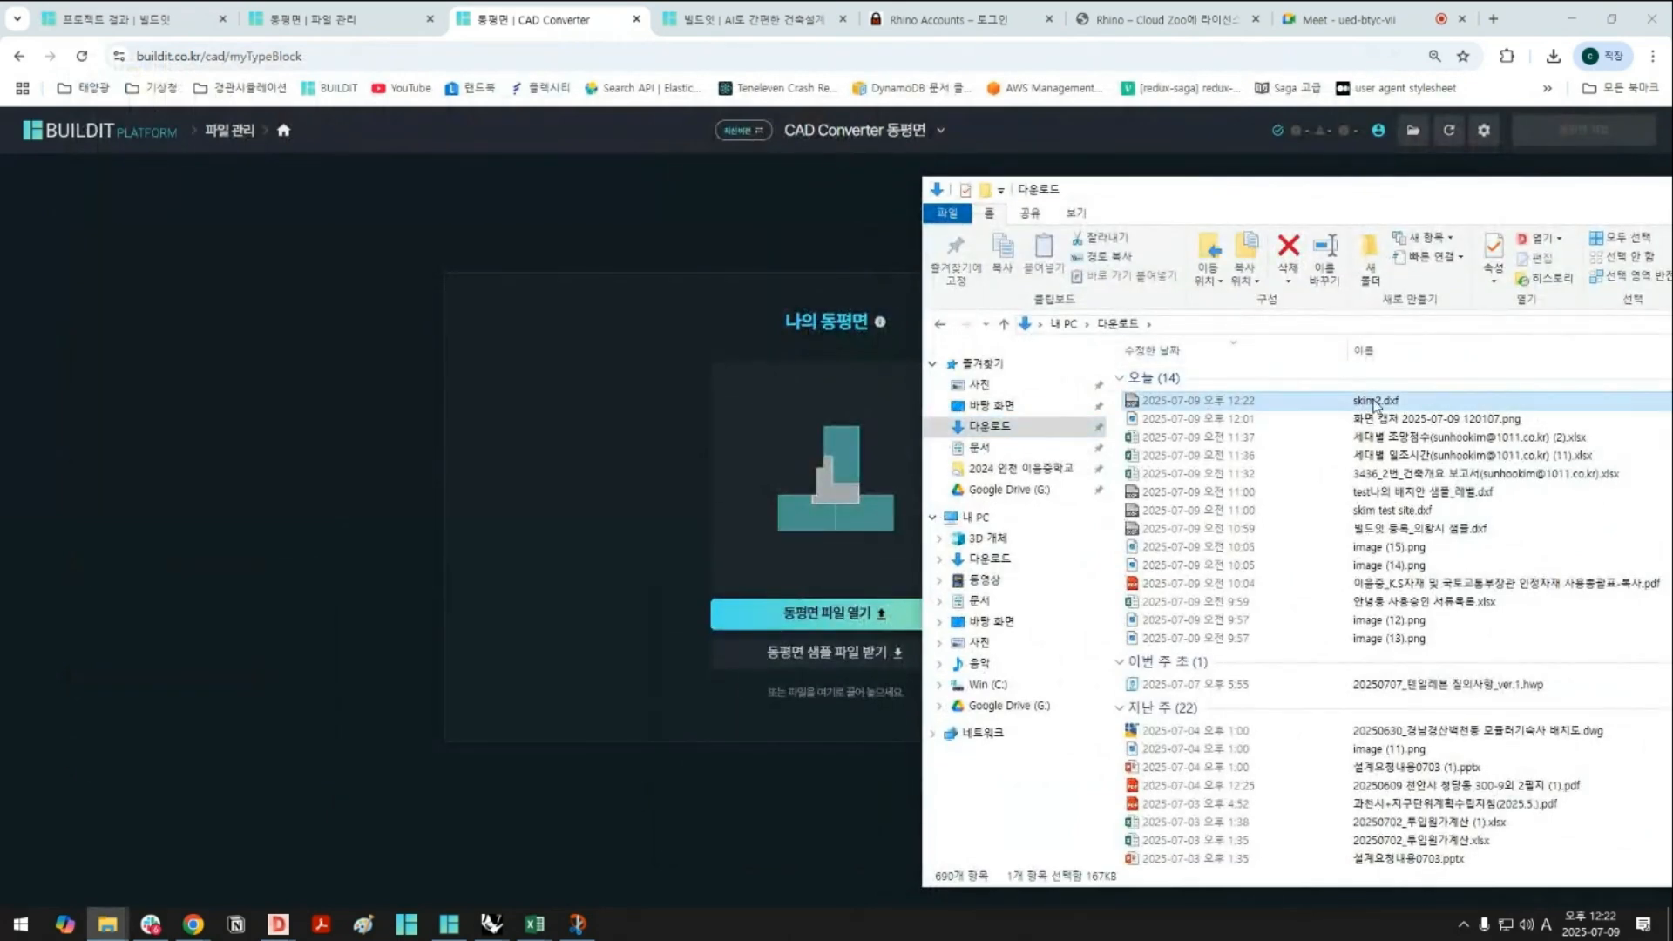
left_click_drag(1391, 406, 810, 471)
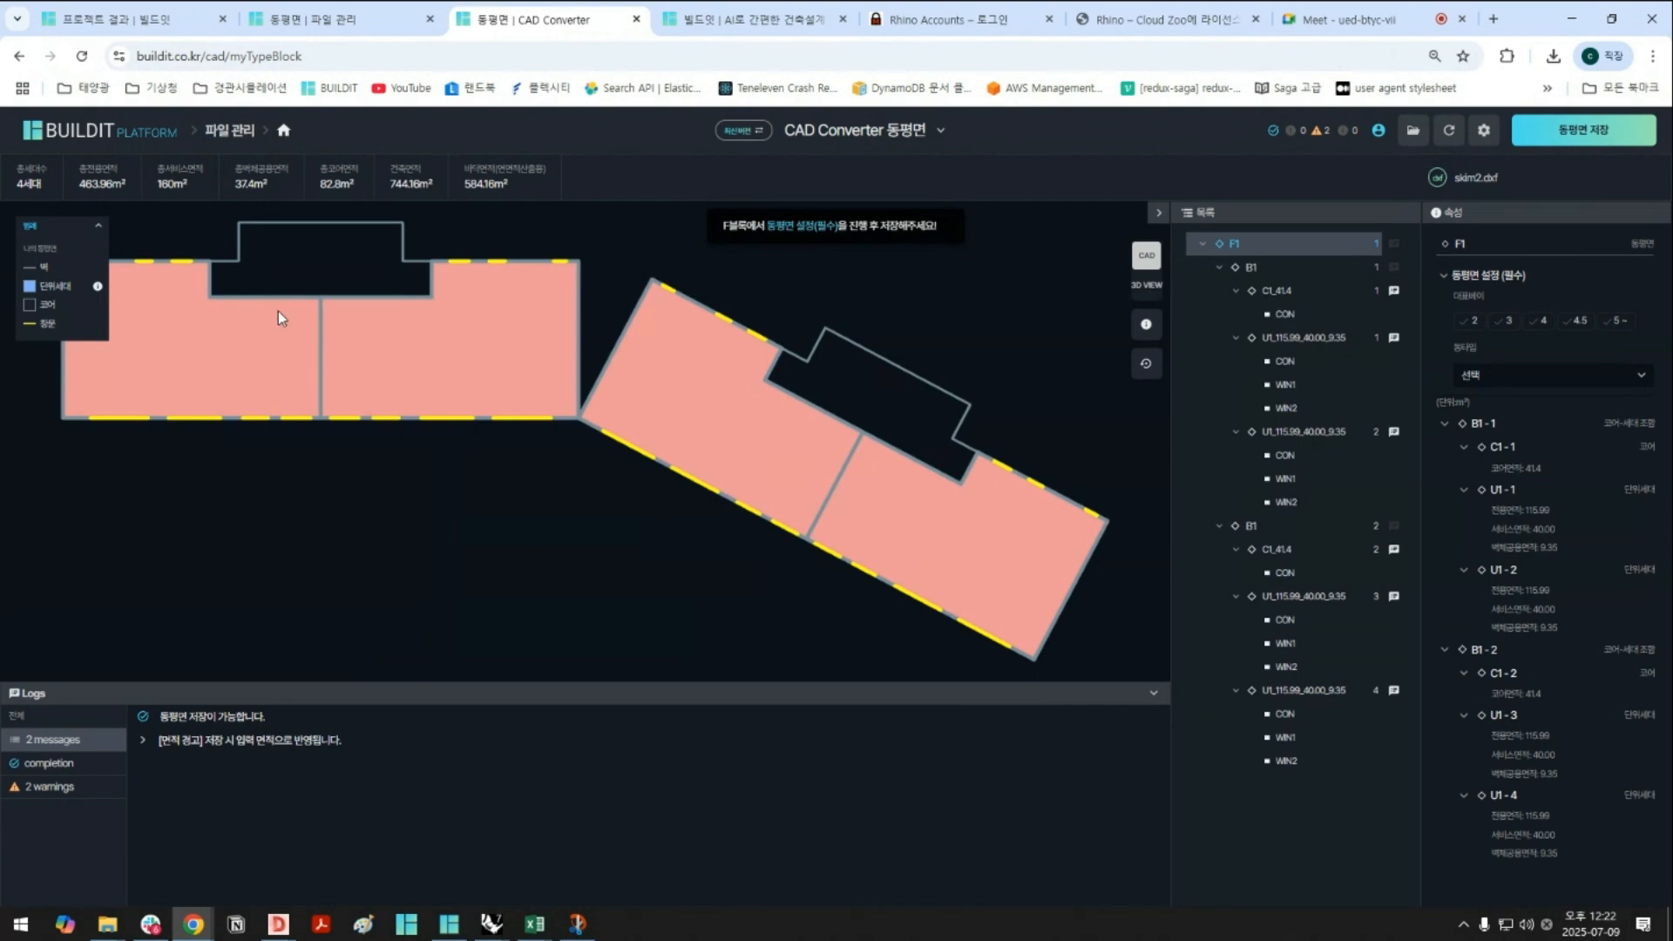
left_click(1145, 288)
mouse_move(610, 493)
left_mouse_down()
mouse_move(667, 376)
mouse_move(413, 447)
mouse_move(470, 489)
mouse_move(627, 447)
mouse_move(628, 480)
mouse_move(601, 502)
left_mouse_up()
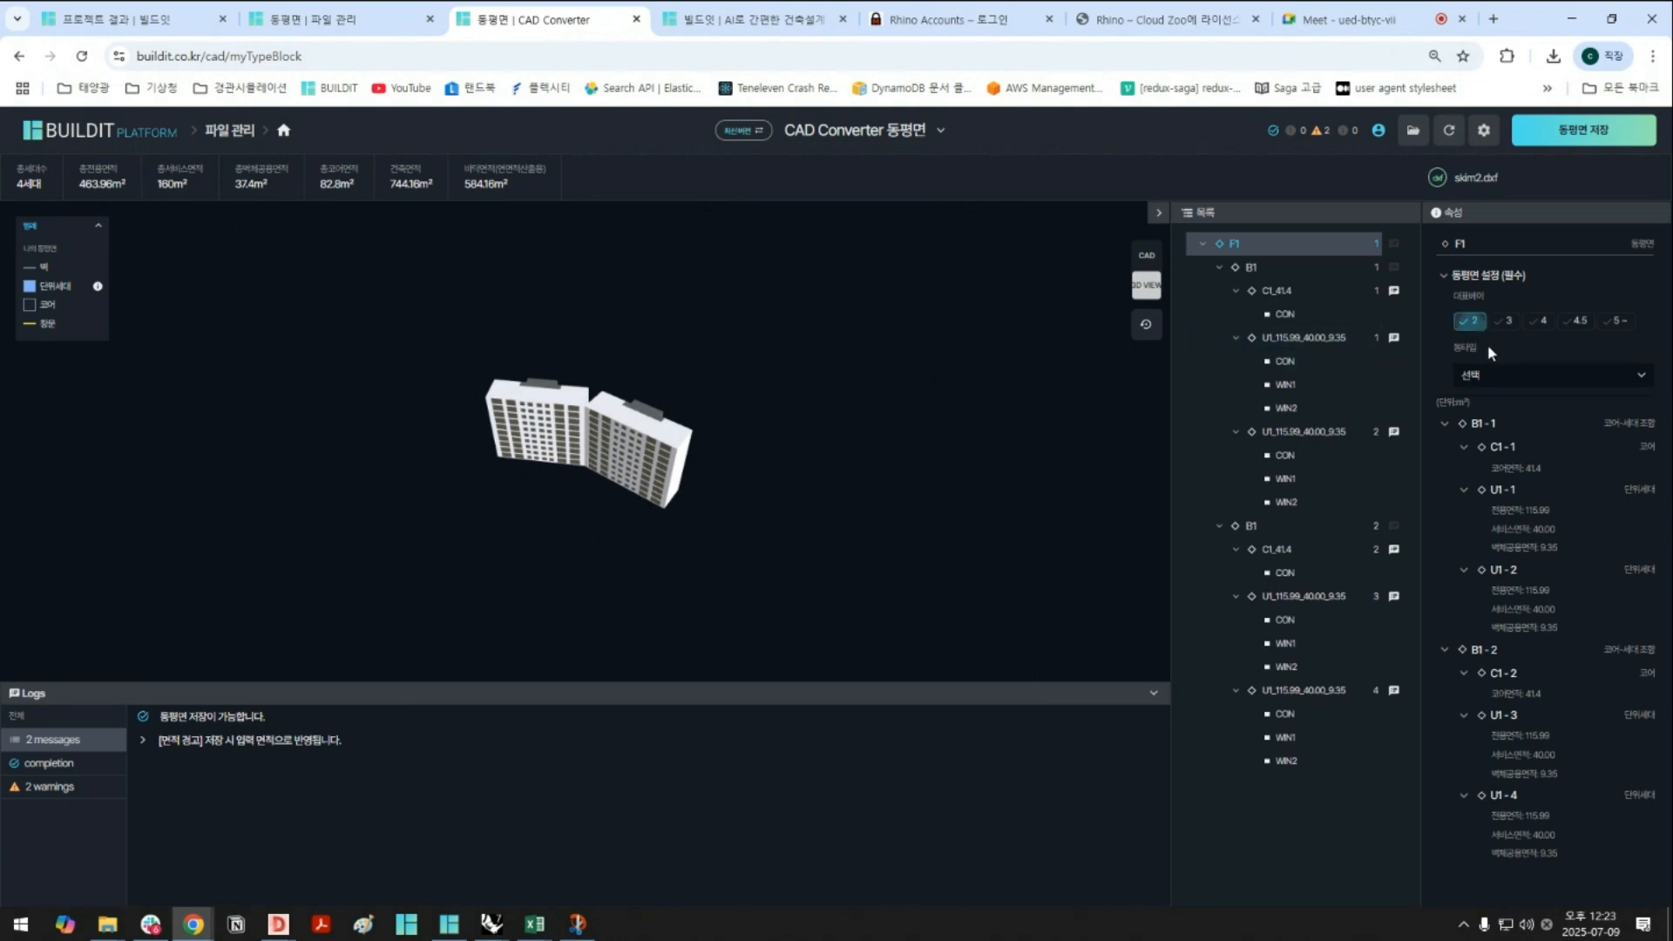
Set the F1 floor plan's type to 판상 I형 and its bay option to 4, and save it as skim2
left_click(1506, 378)
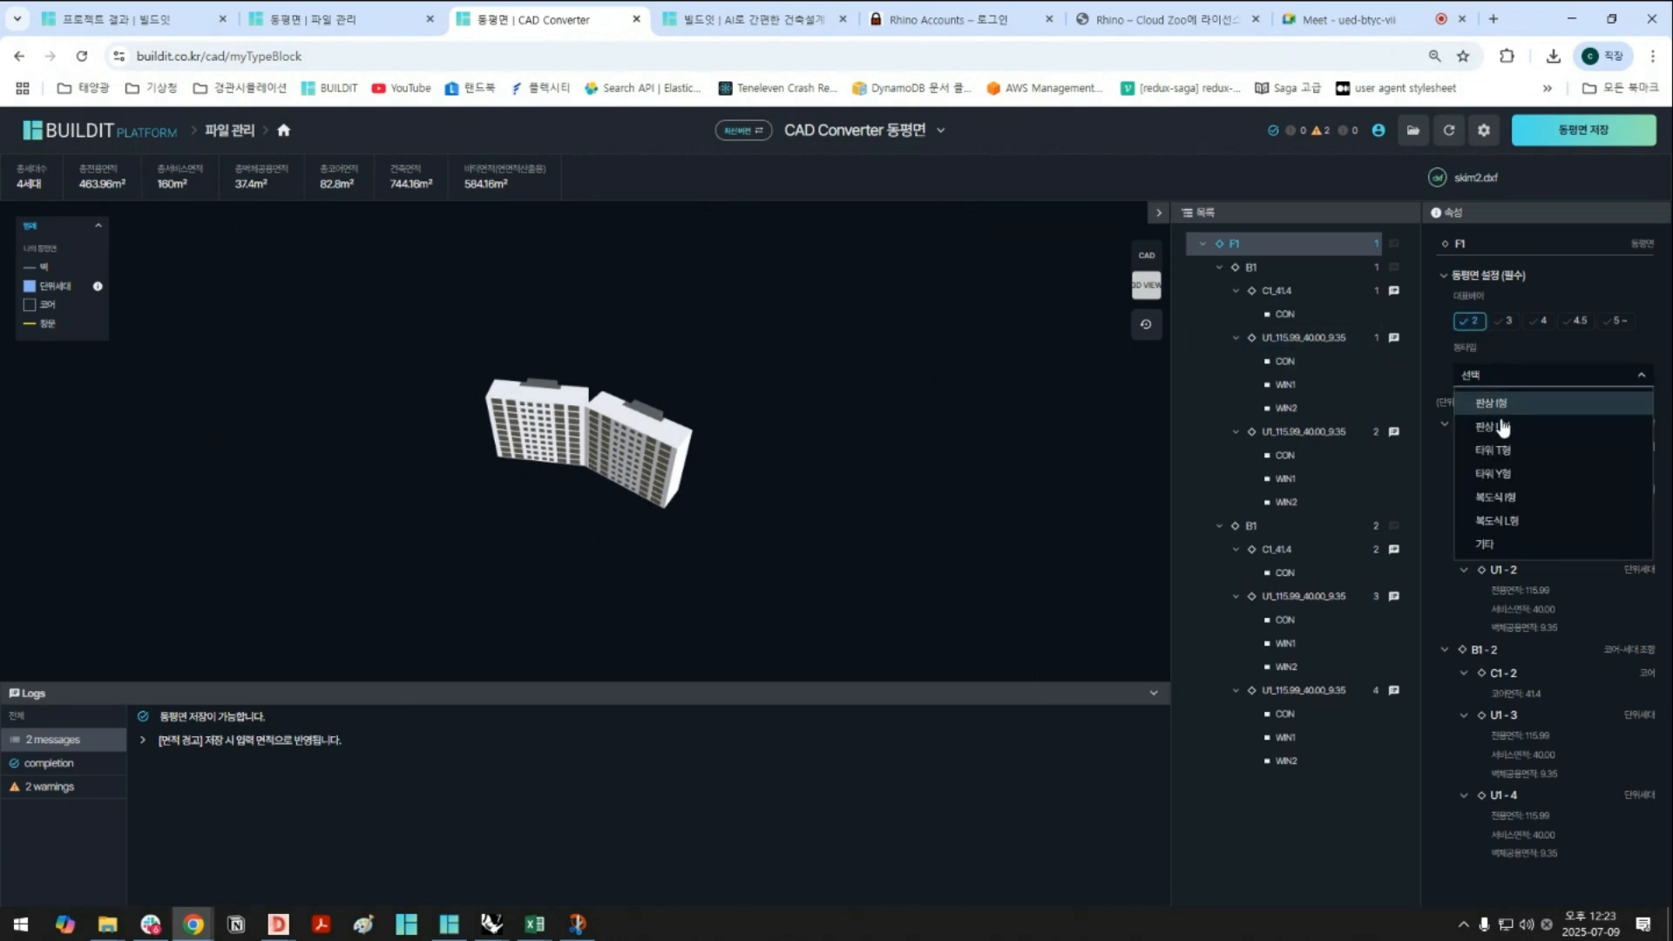
left_click(1492, 401)
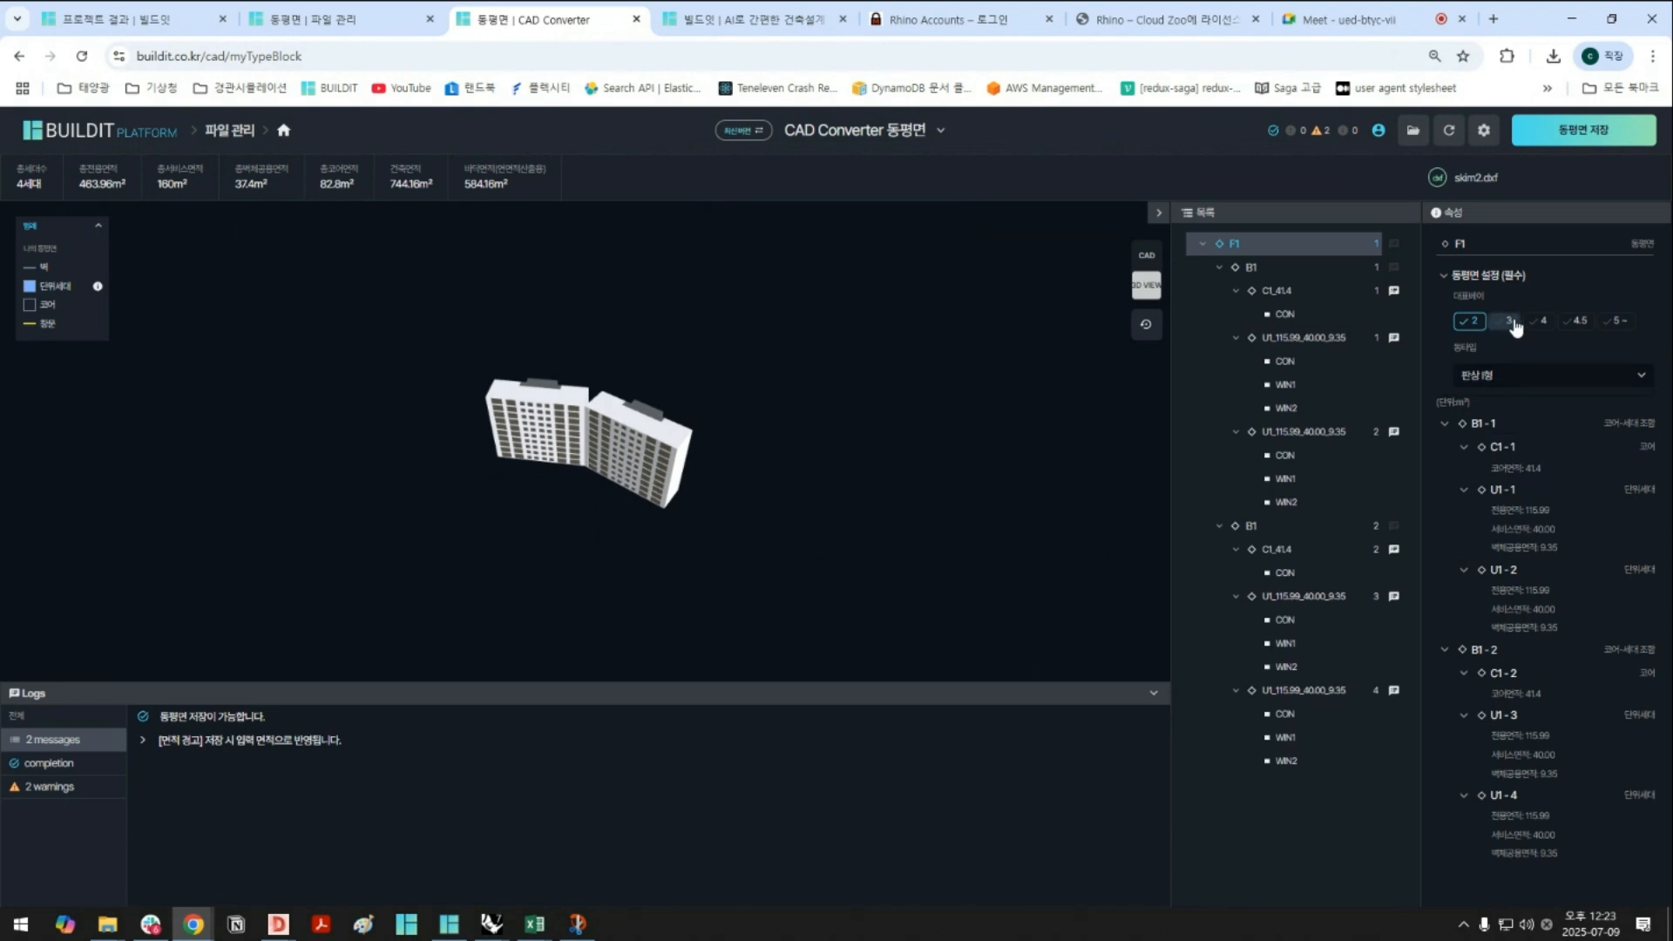
left_click(1538, 320)
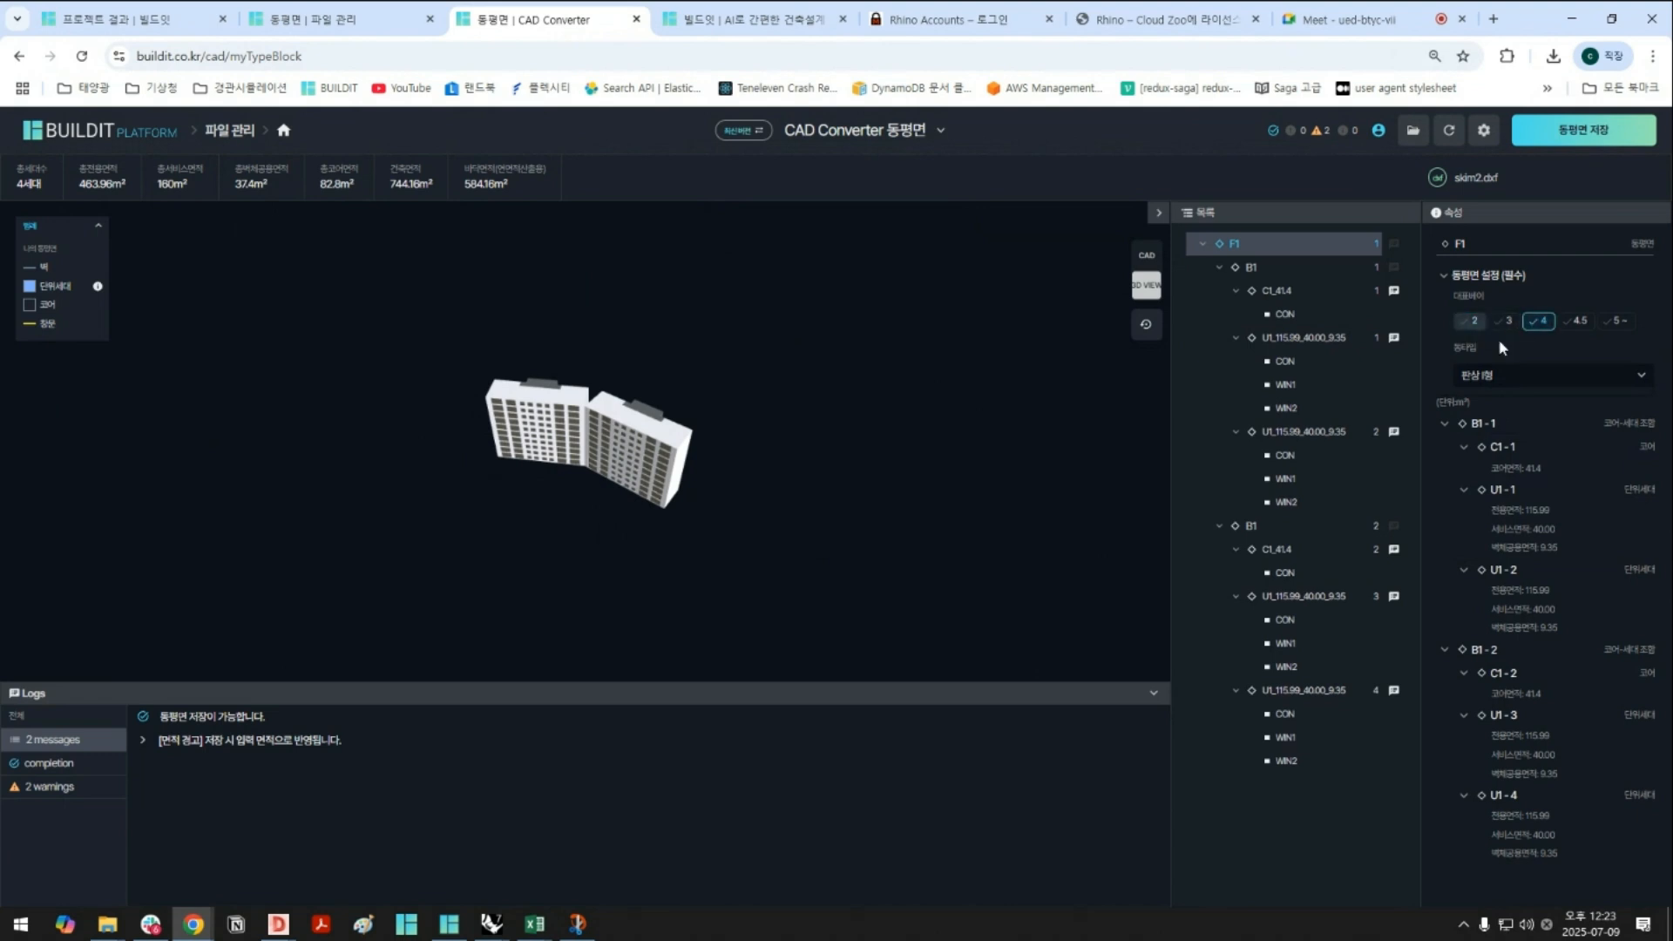
left_click(1596, 140)
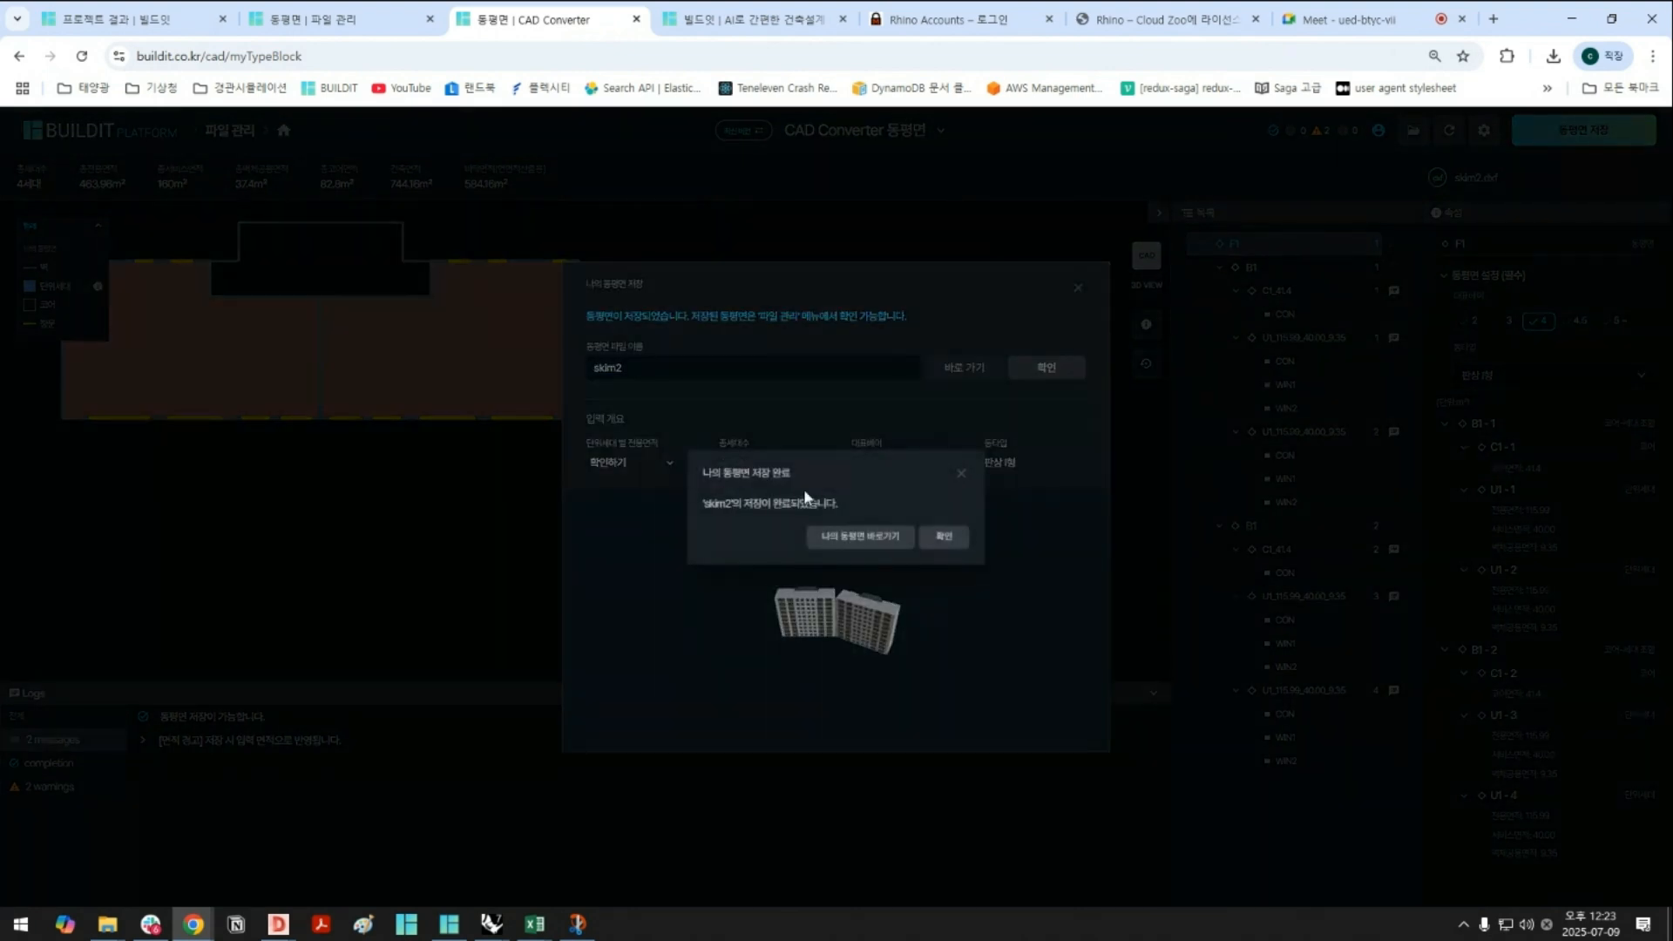
left_click(952, 539)
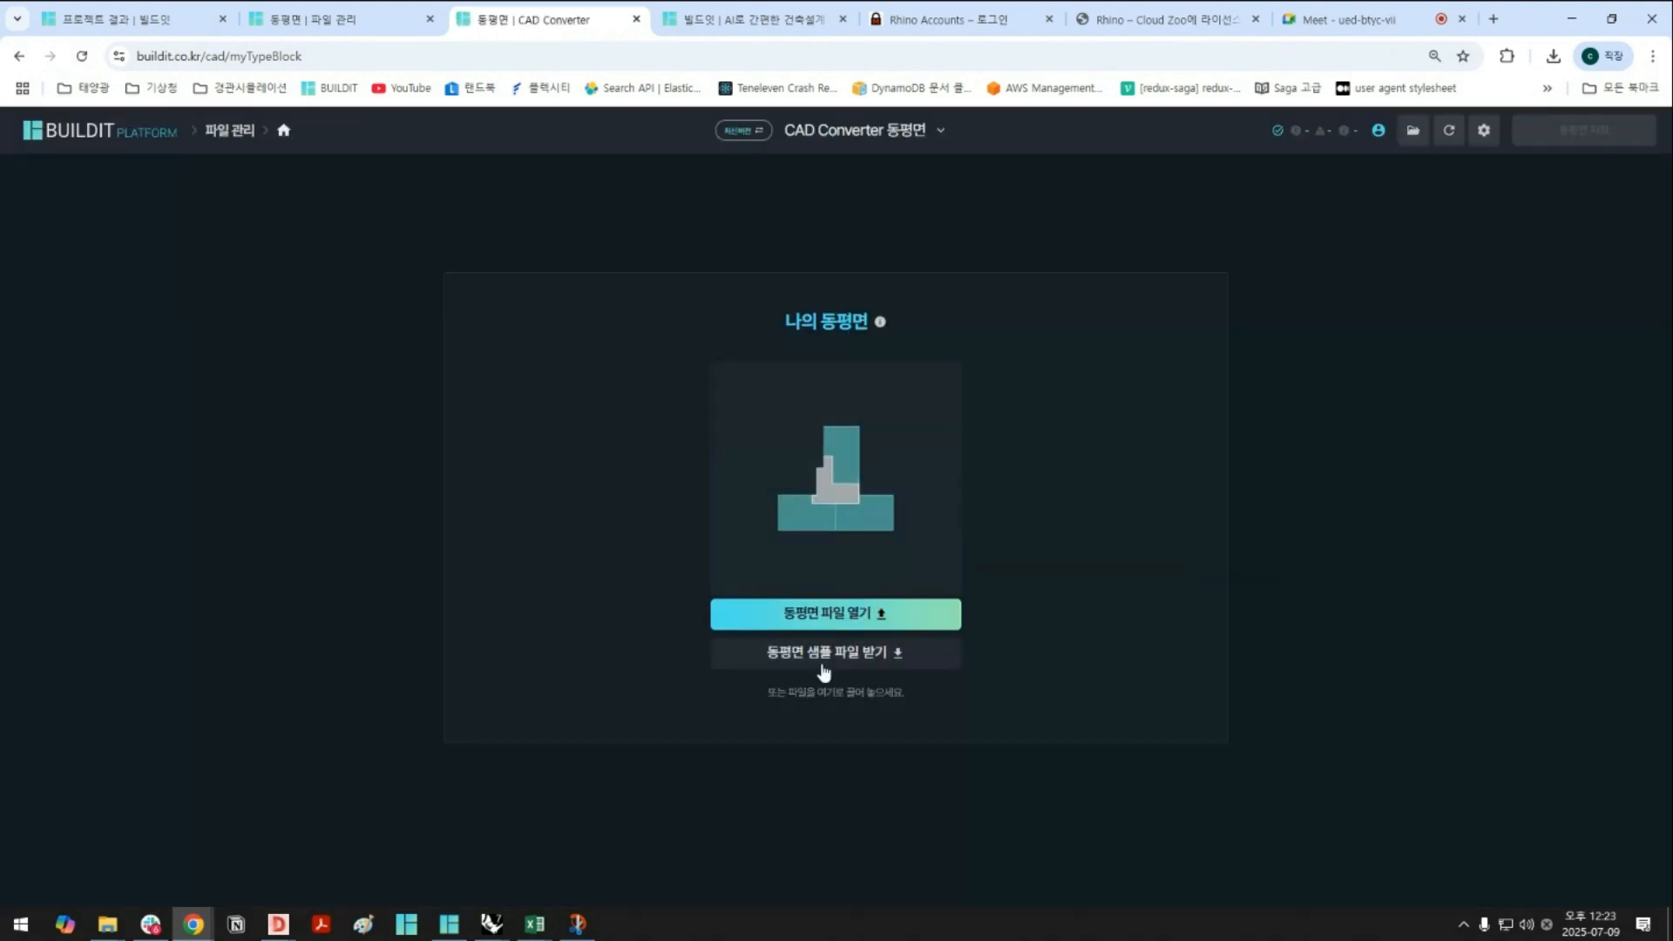
Switch to BUILDIT DESIGNER, exit the outlook view mode, and open the list of floor plans for adding buildings
left_click(448, 924)
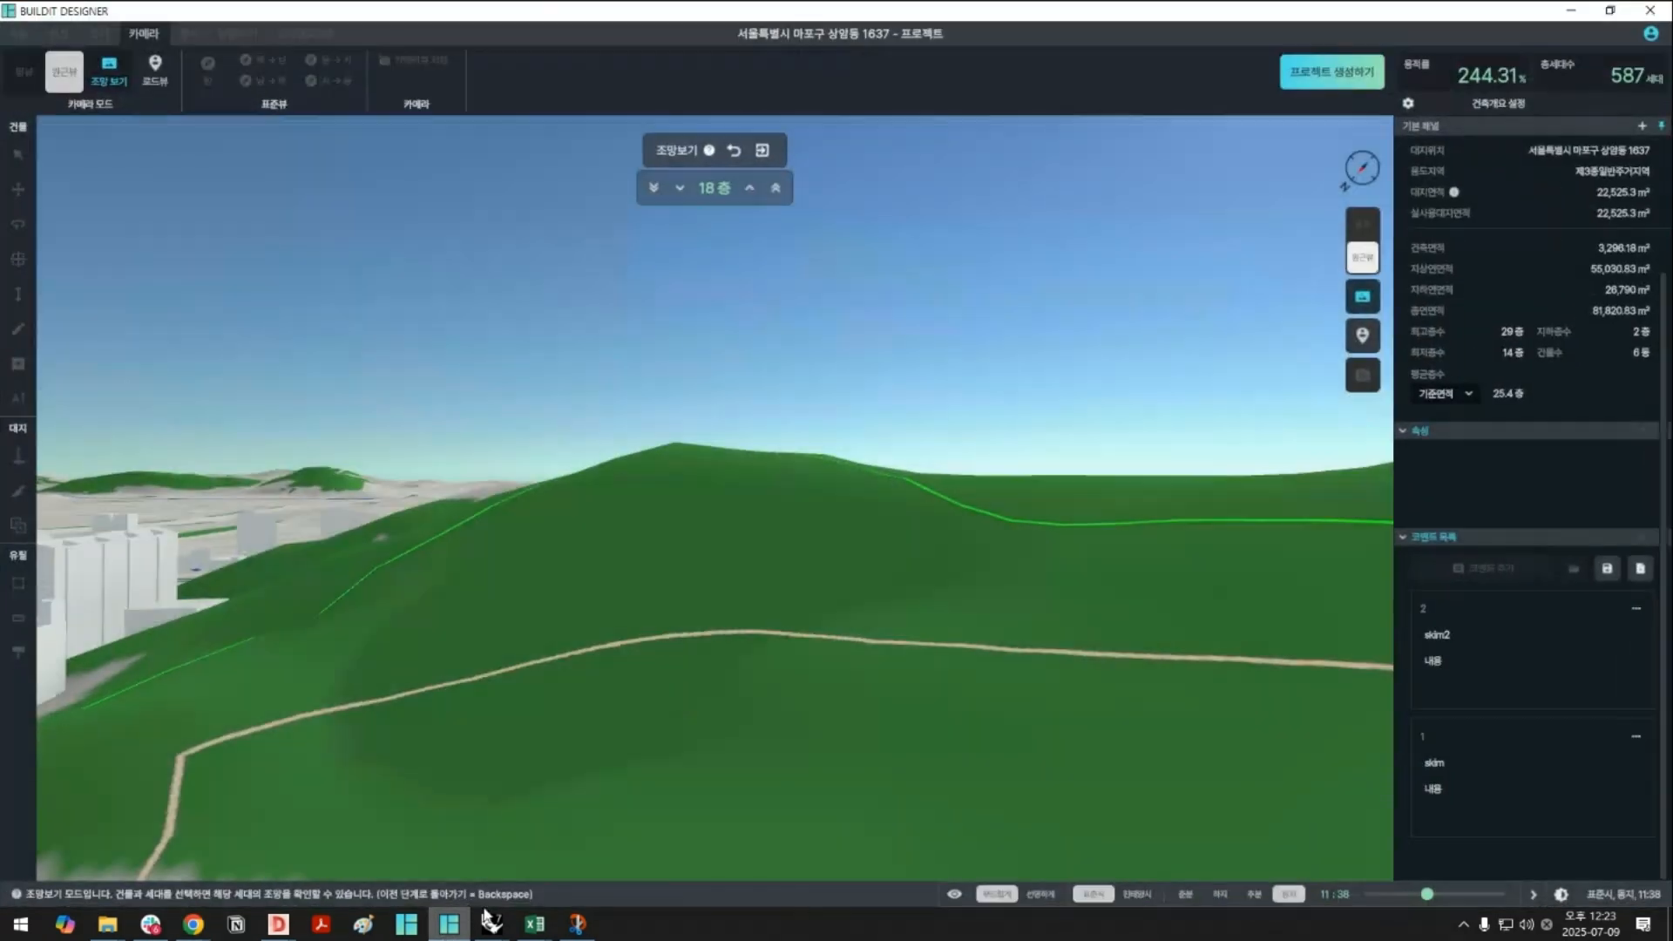
left_click(763, 152)
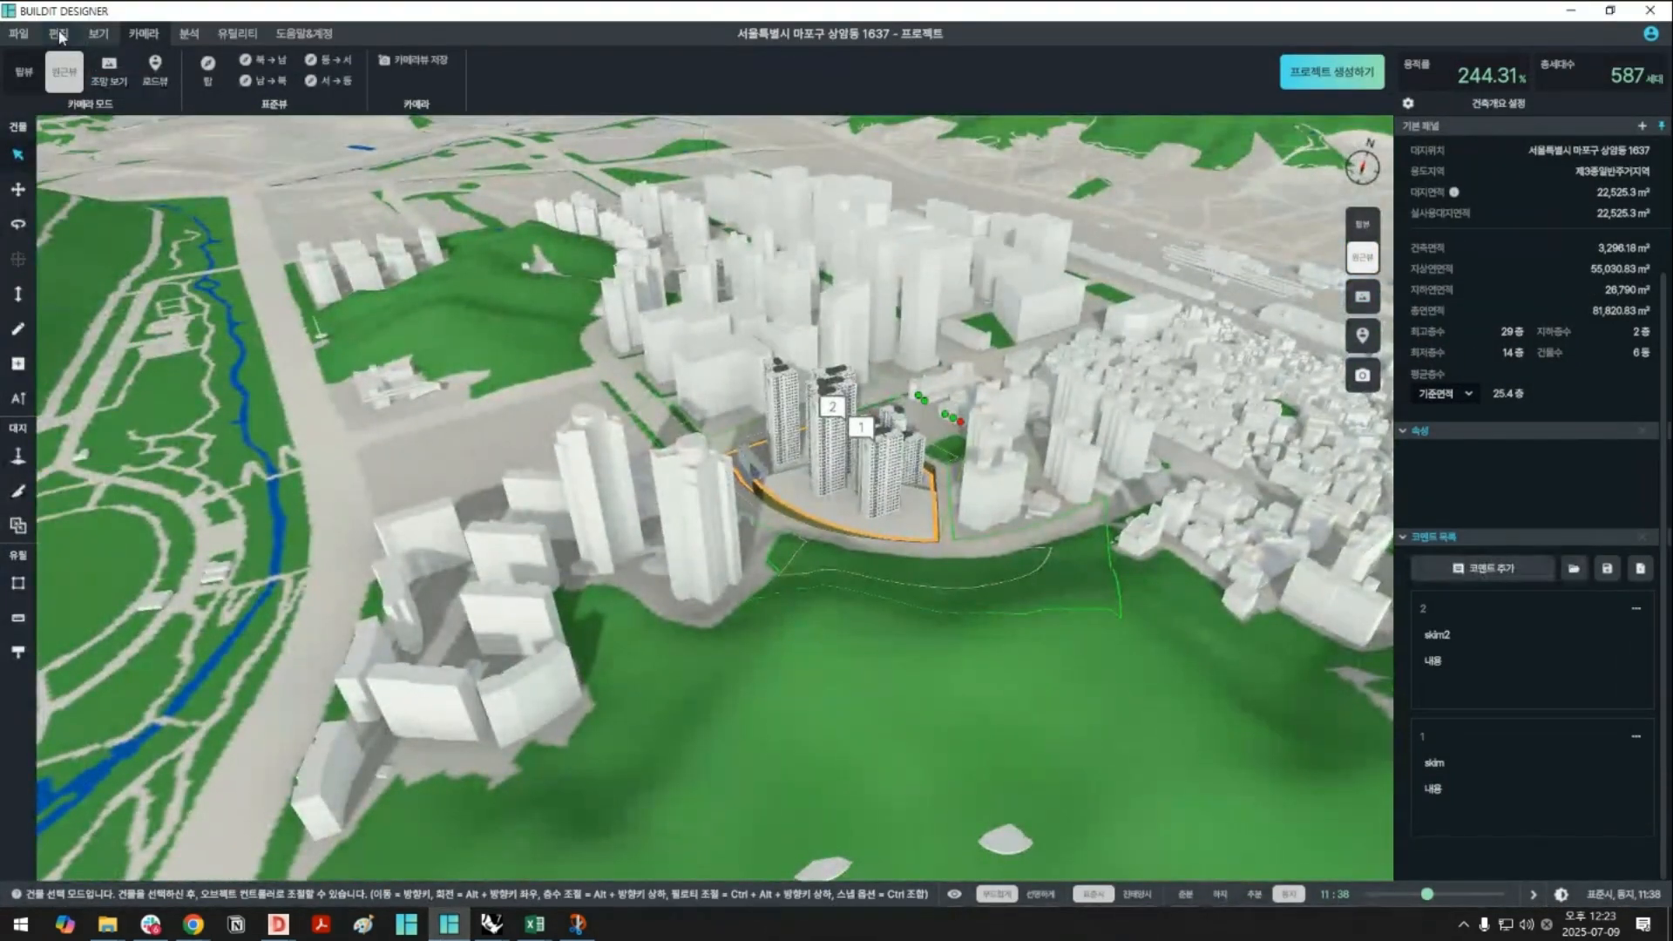
left_click(59, 35)
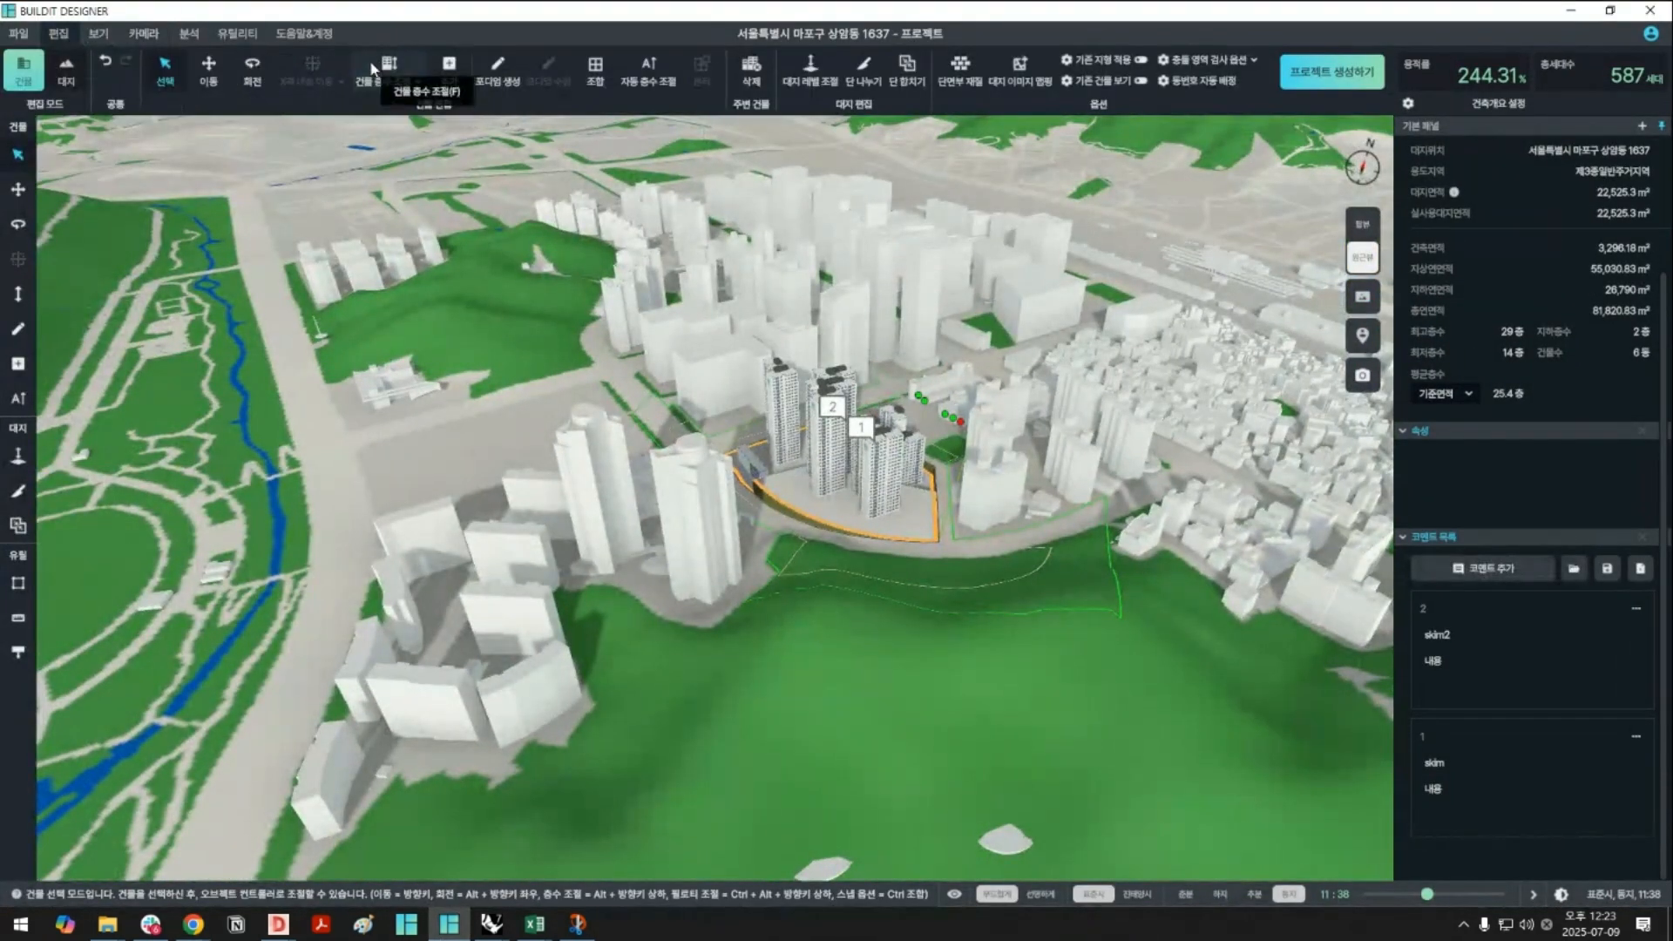
left_click(448, 66)
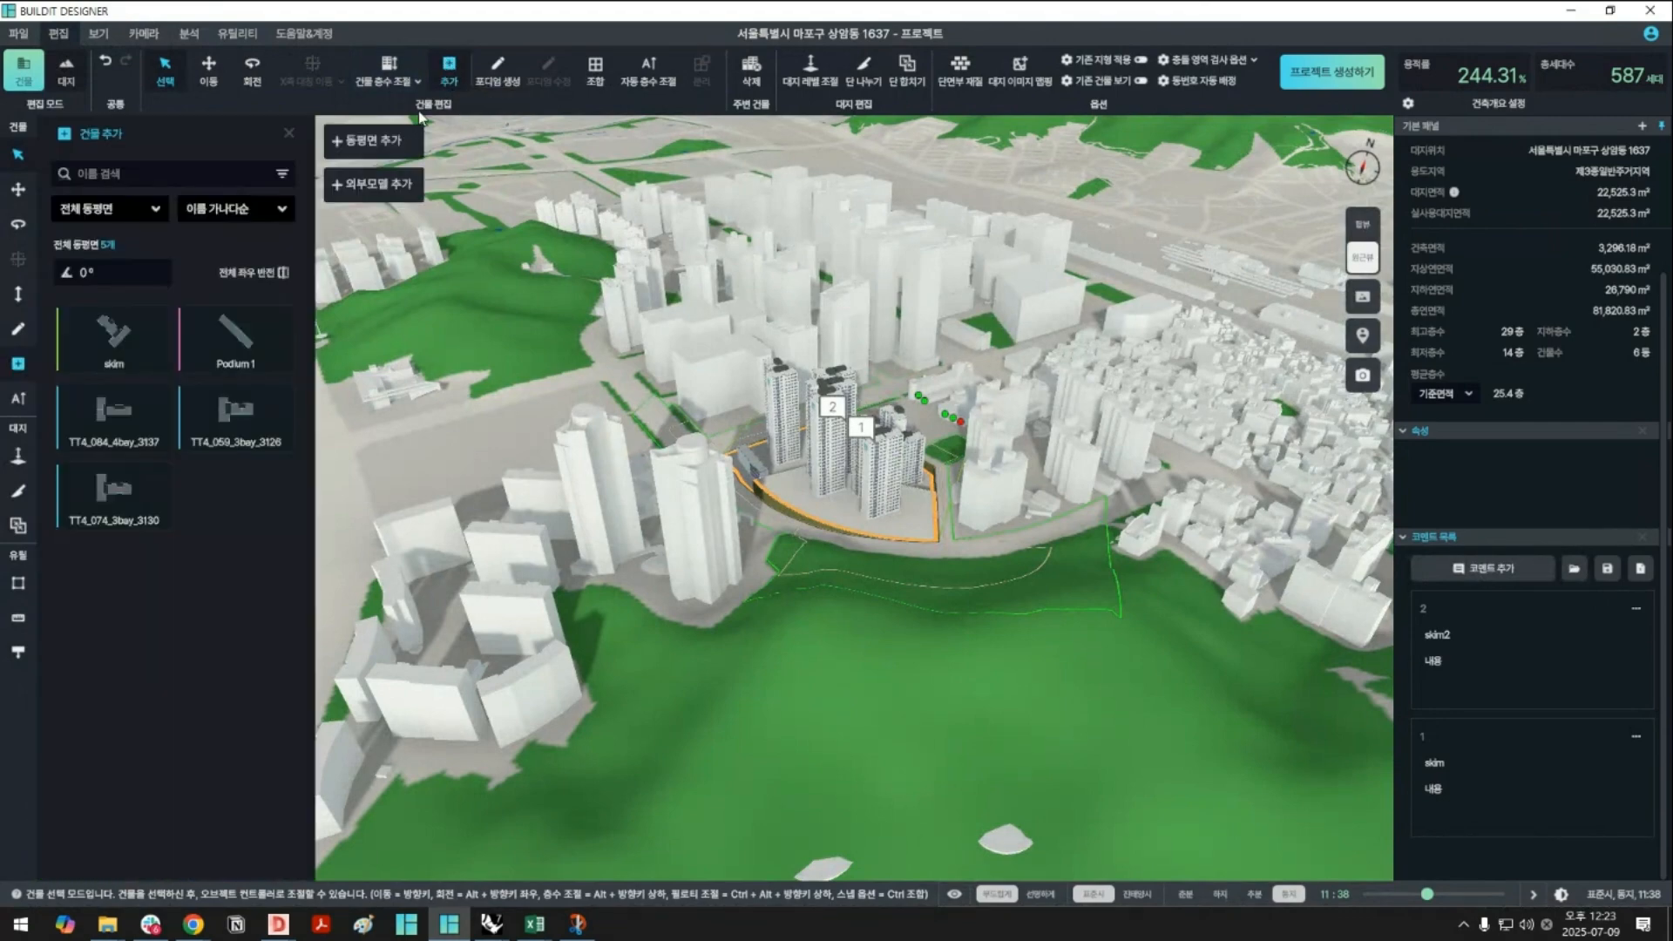
Download the skim2 floor plan from 나의 동평면 into the project's building list
left_click(398, 139)
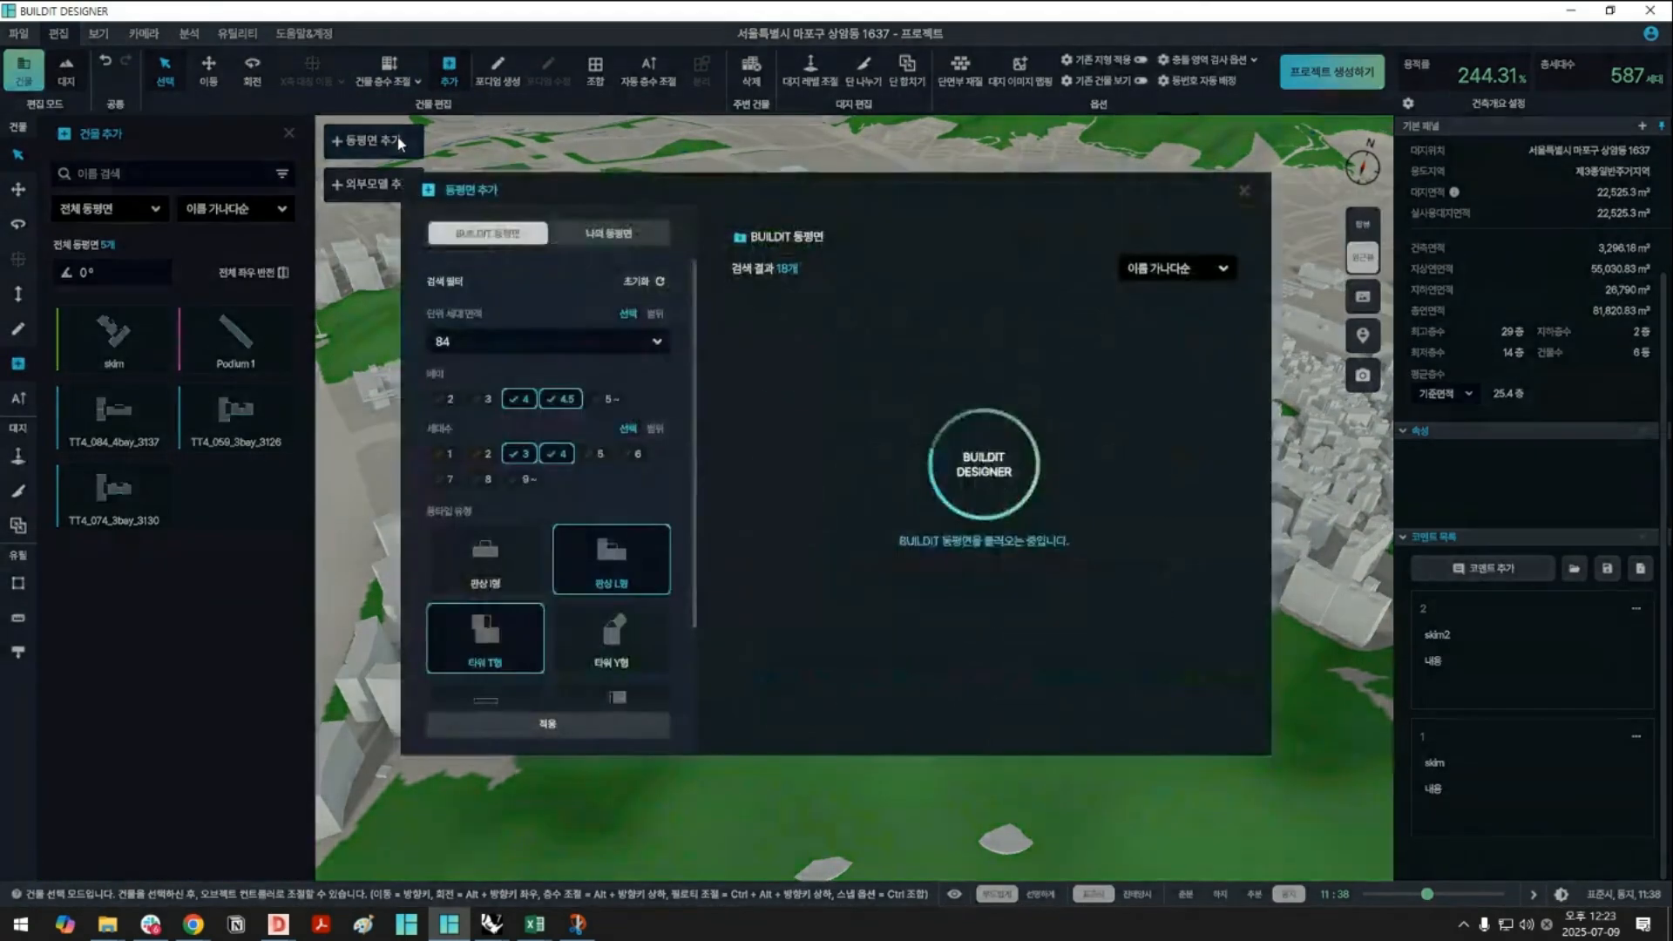
left_click(601, 230)
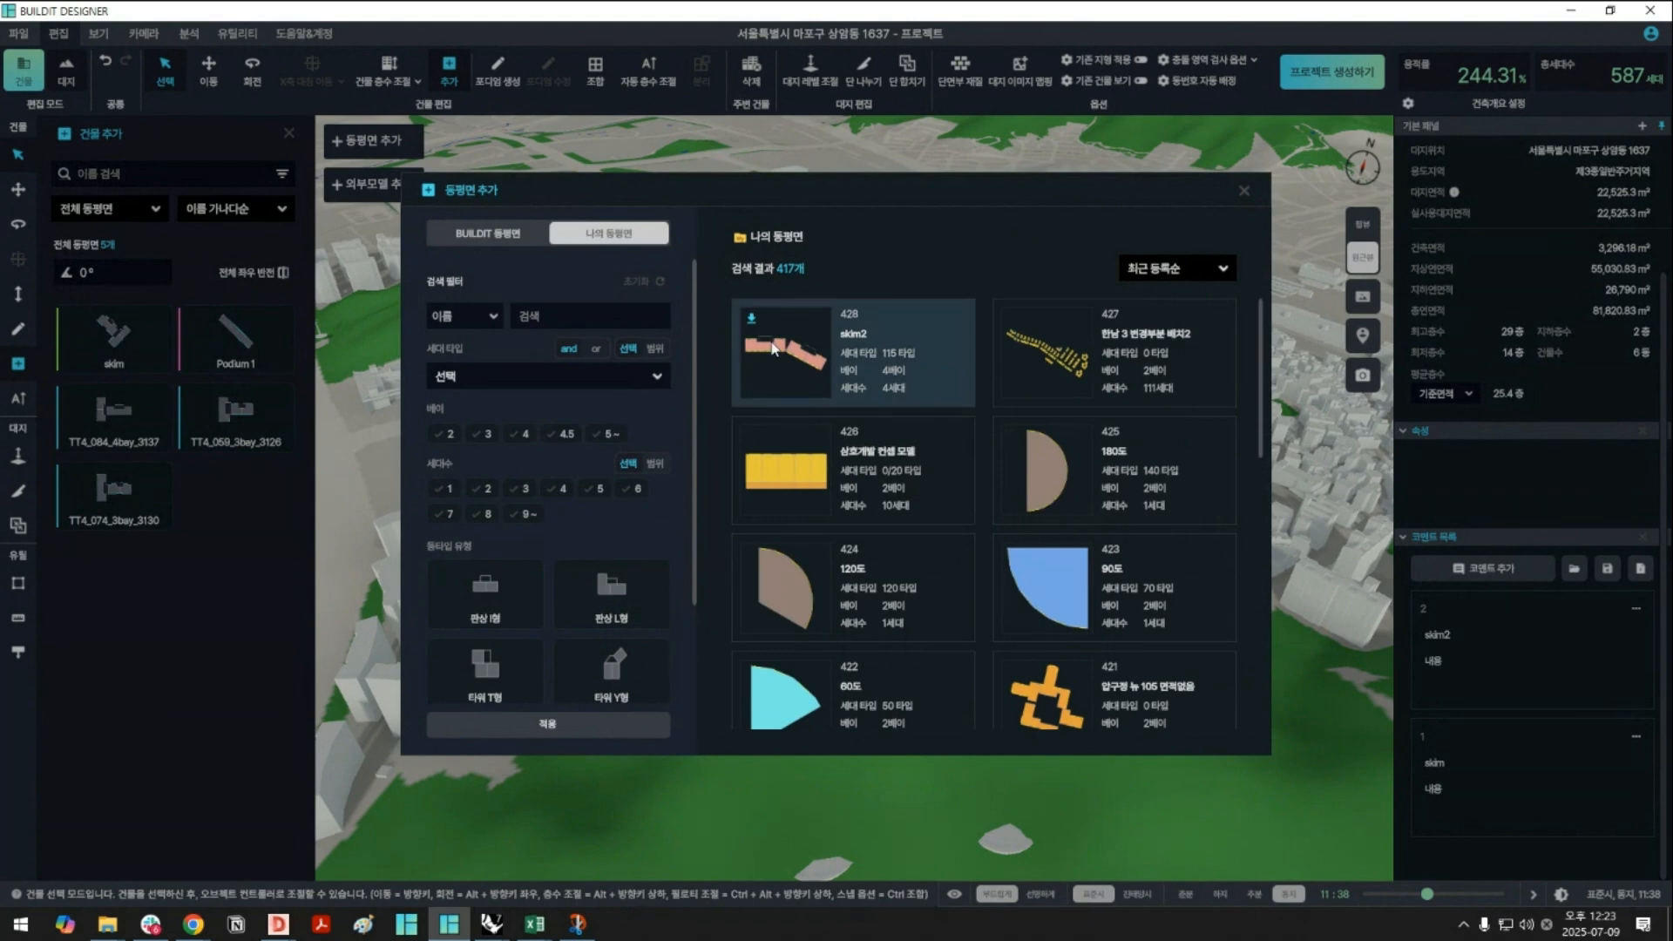
left_click(751, 318)
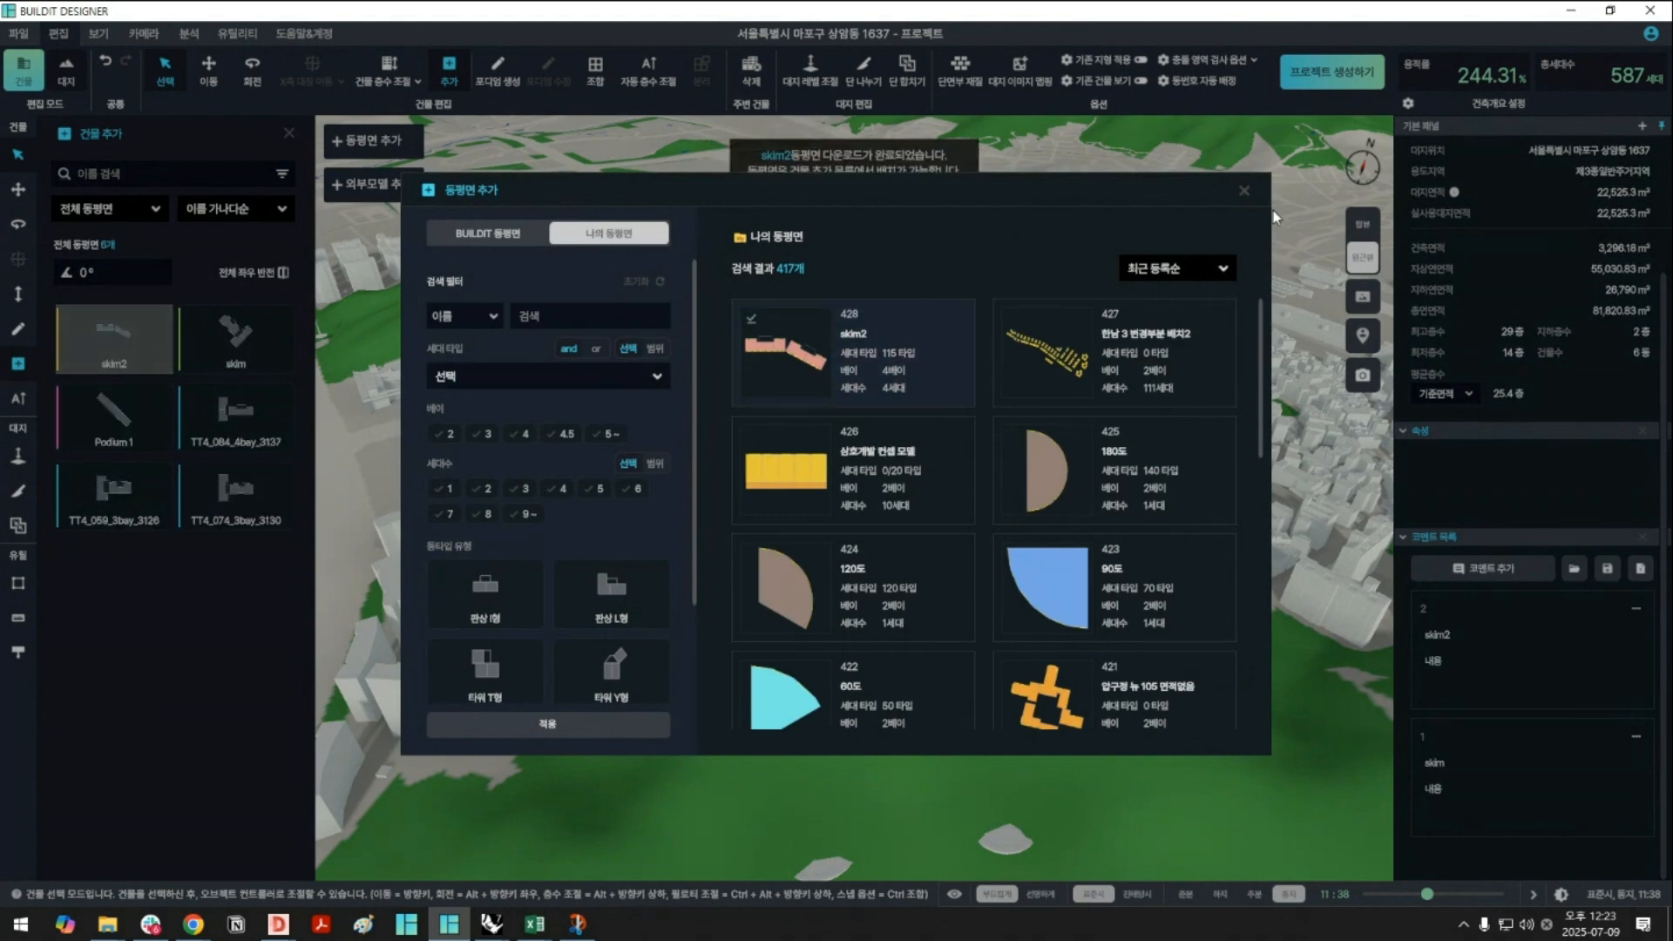
left_click(1243, 190)
Place a skim2 building just outside the site's orange boundary, on the green hillside side, and inspect it up close
left_click(86, 321)
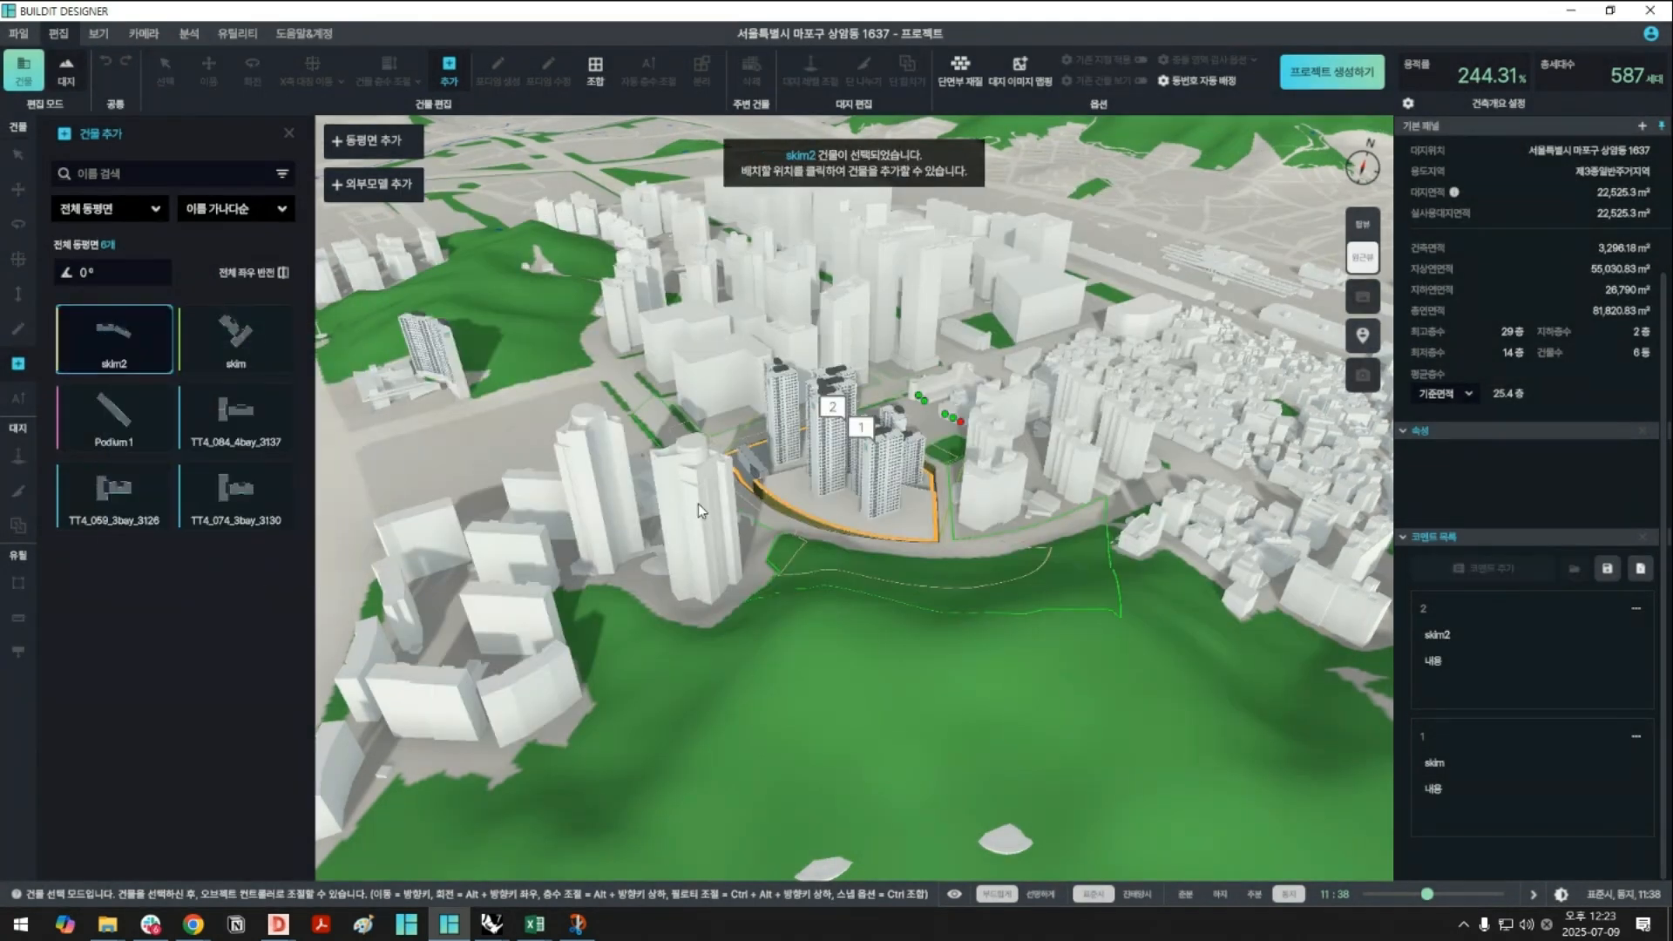
left_click(953, 538)
middle_click_drag(865, 704, 1033, 678)
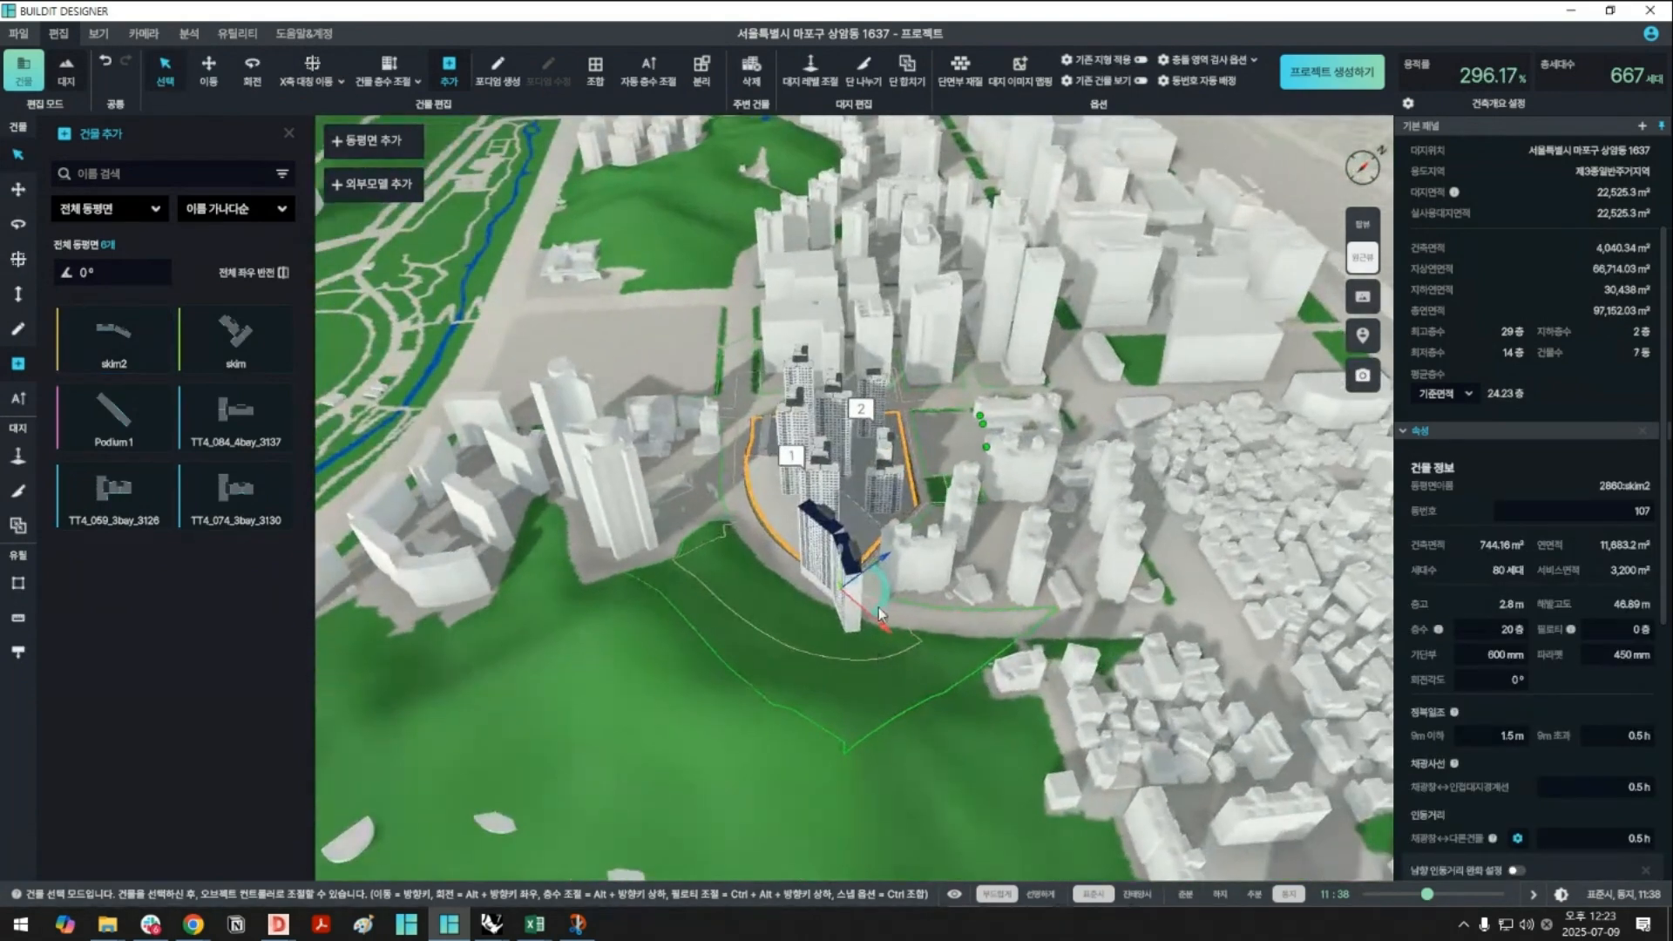
scroll(879, 608, "up", 3)
middle_click_drag(878, 608, 838, 433)
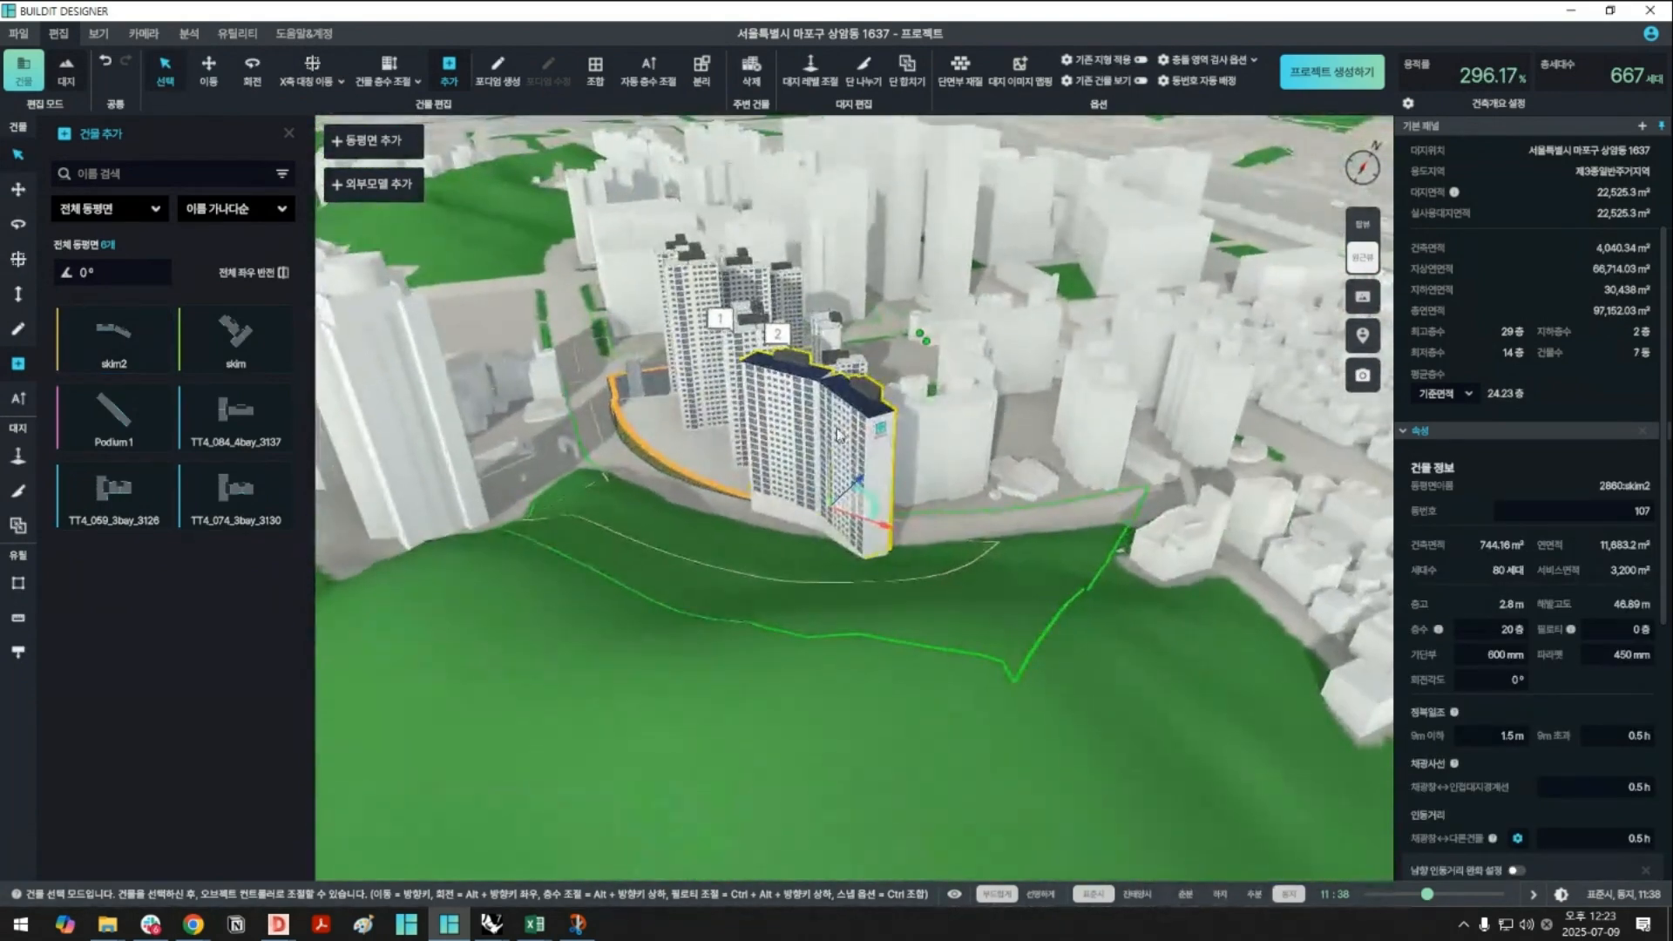
View the skim test site drawing in Rhino, and return to BUILDIT DESIGNER to look over the project site's surroundings
left_click(1571, 12)
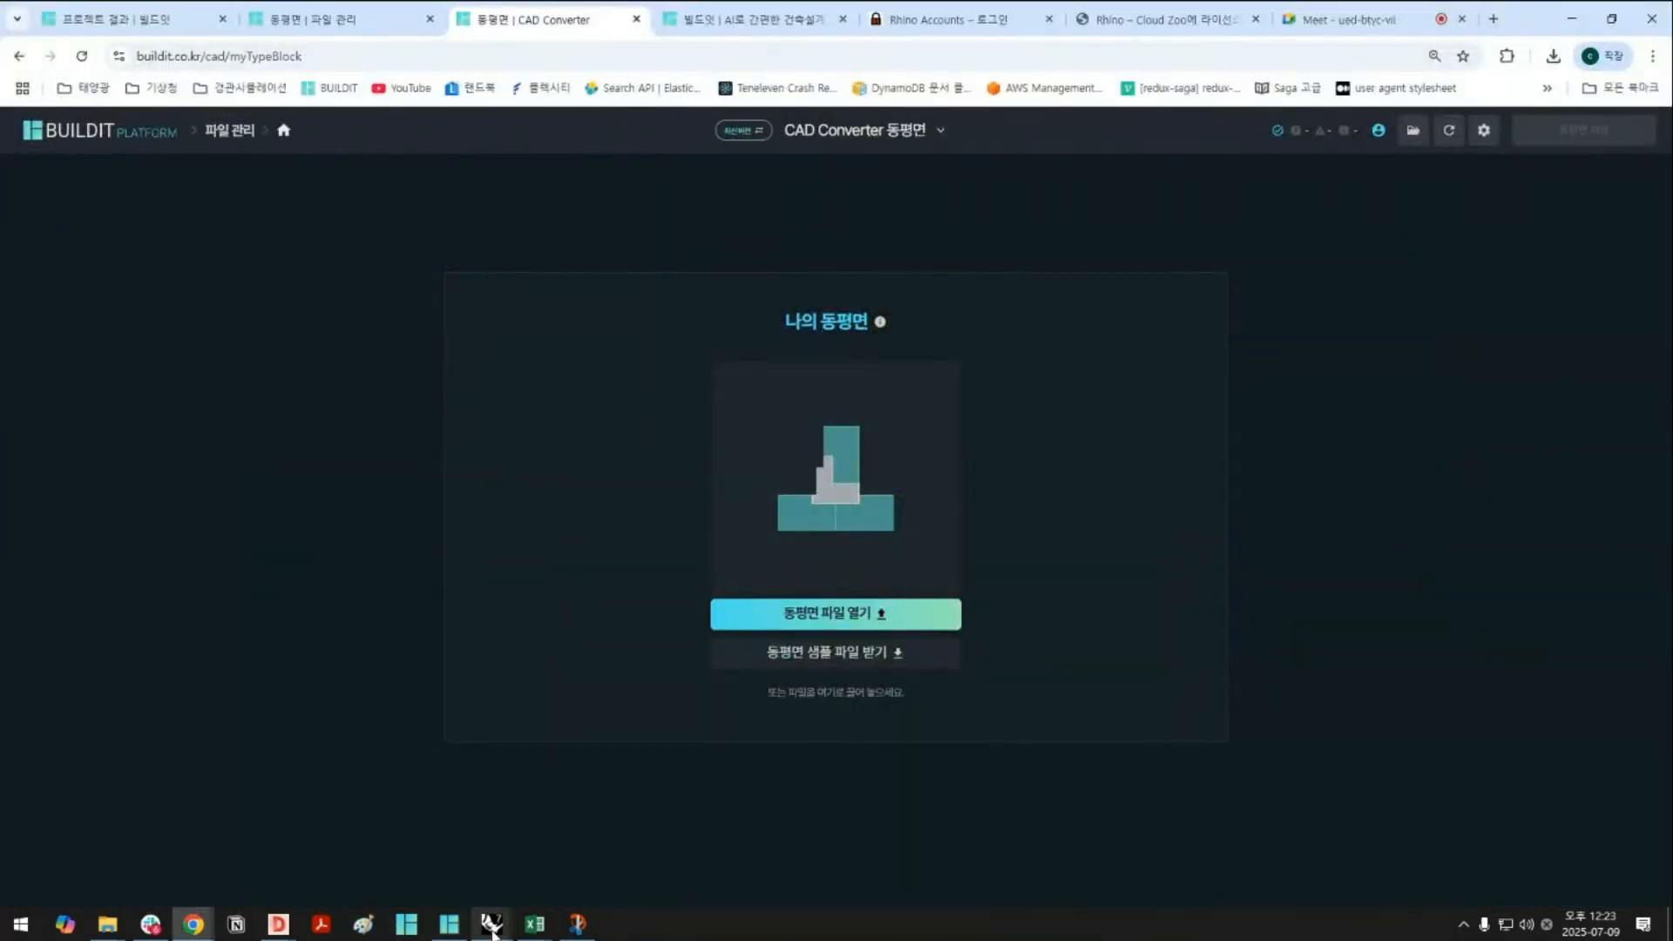
mouse_move(493, 926)
left_click(541, 866)
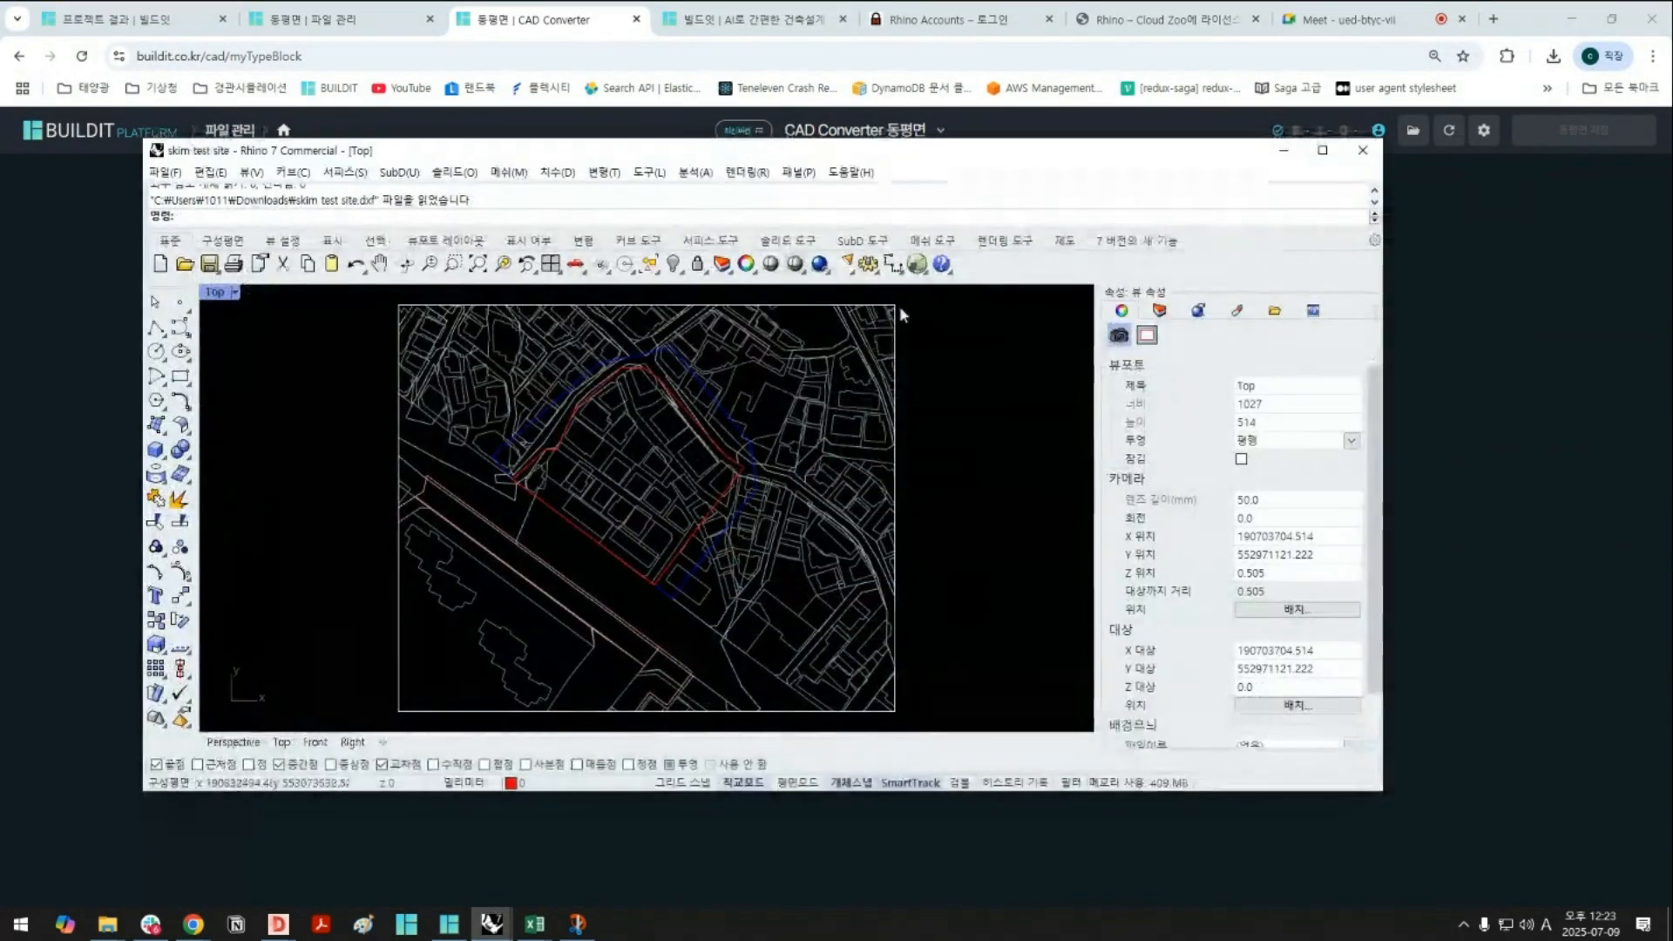
left_click(1321, 150)
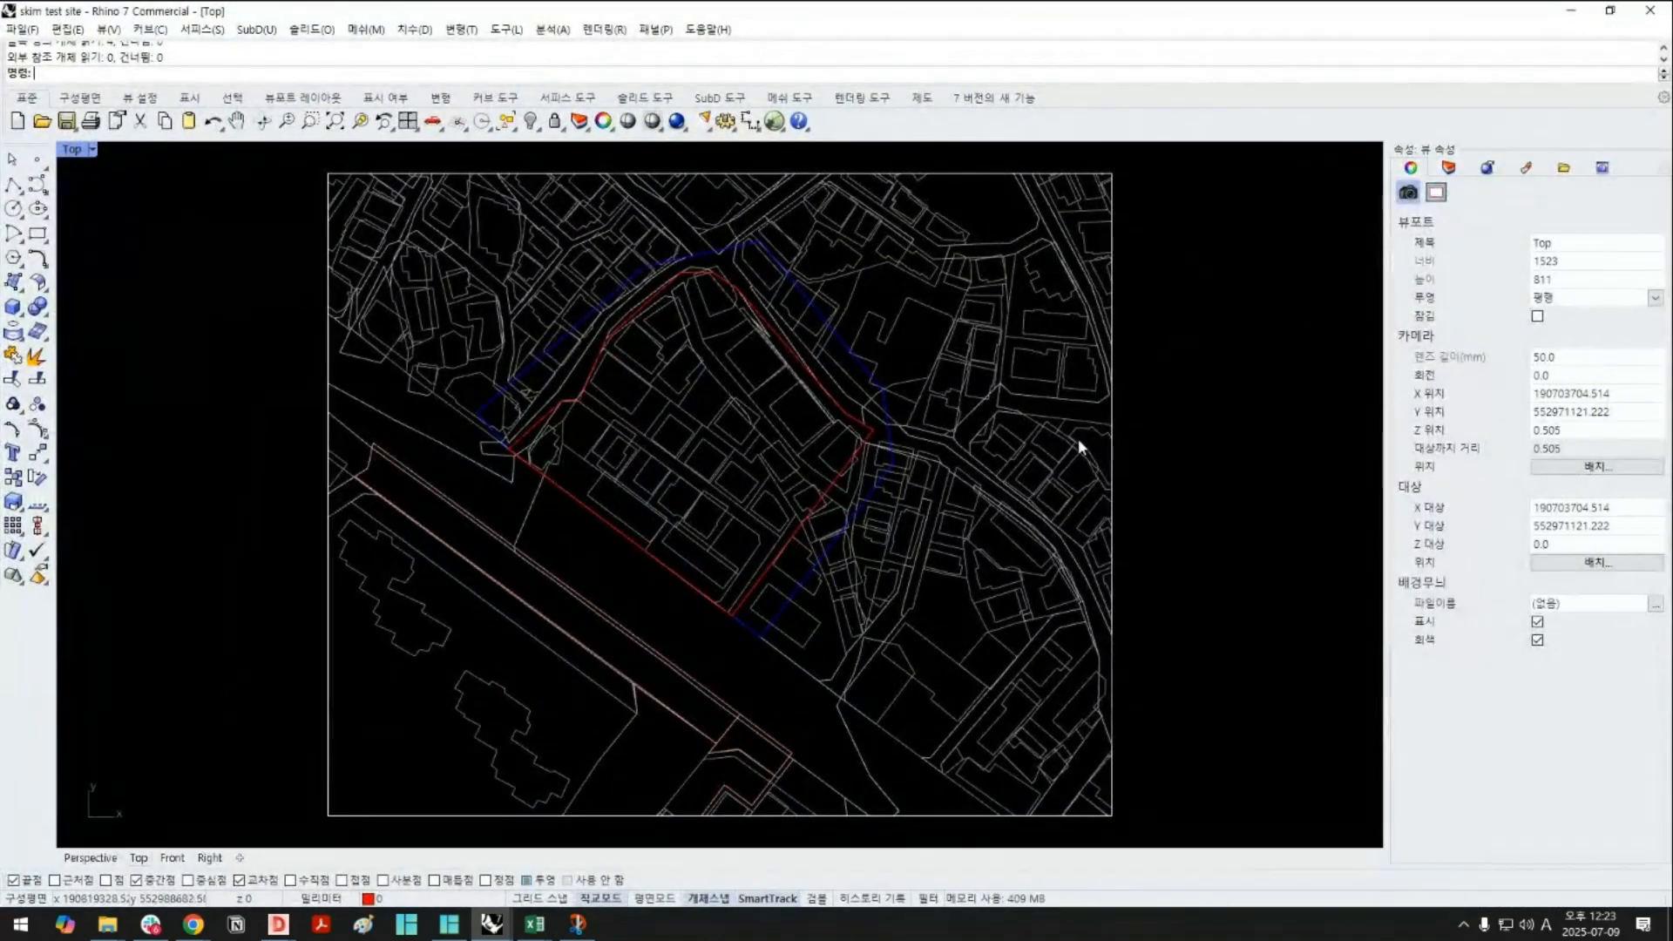
left_click(448, 923)
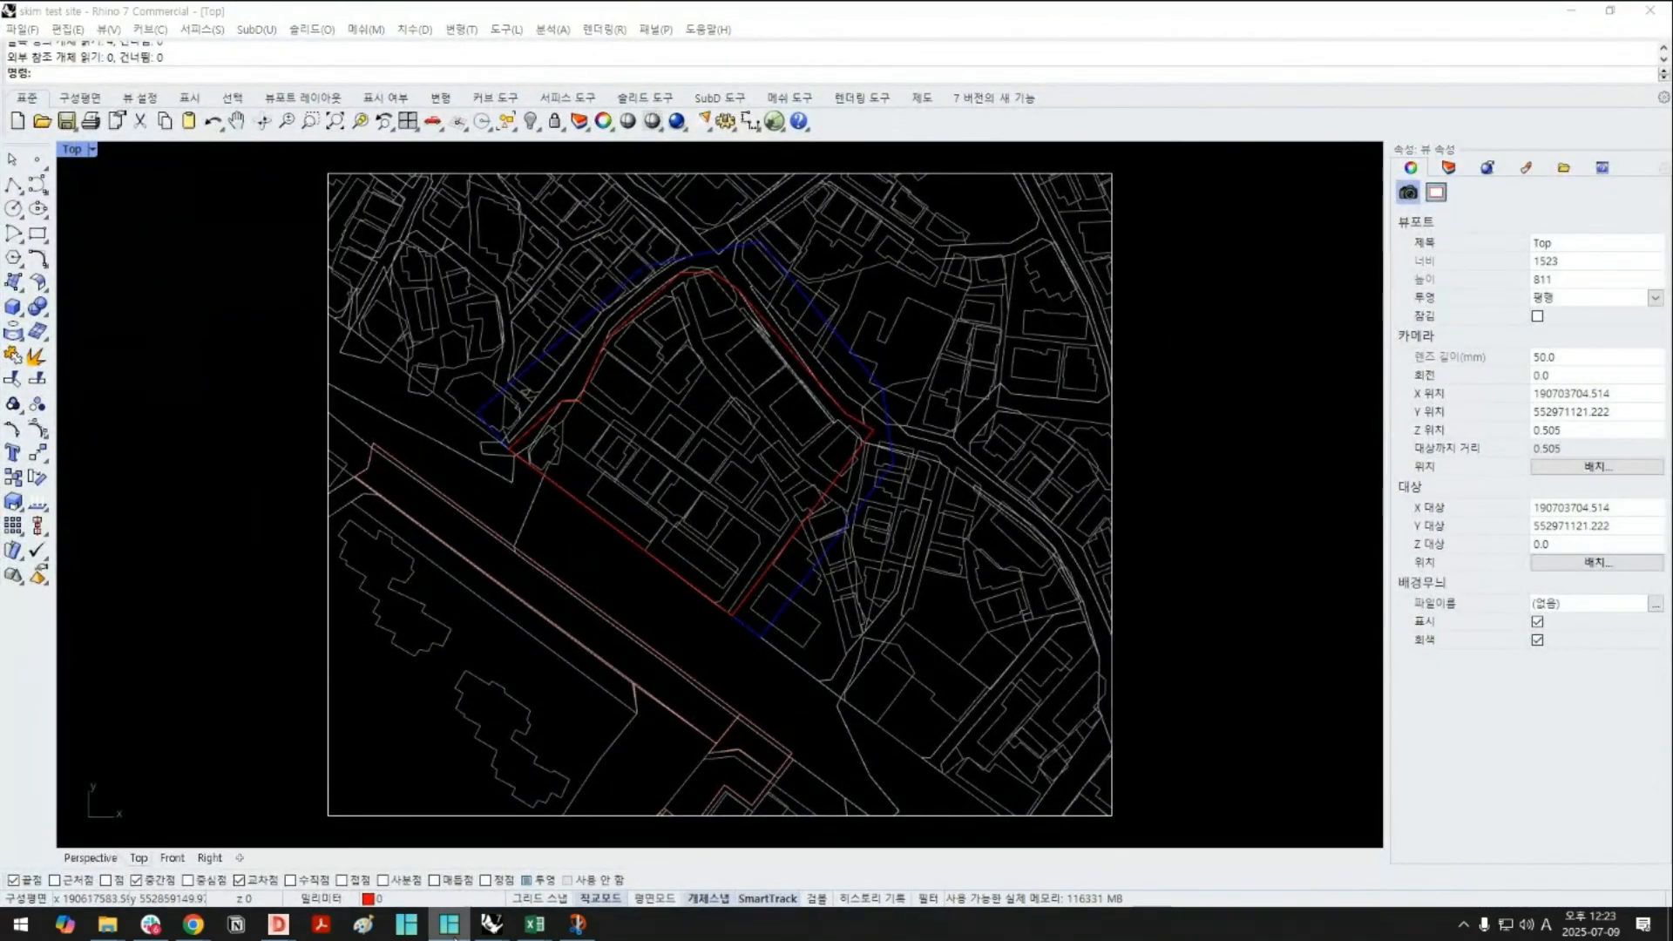
scroll(609, 612, "down", 5)
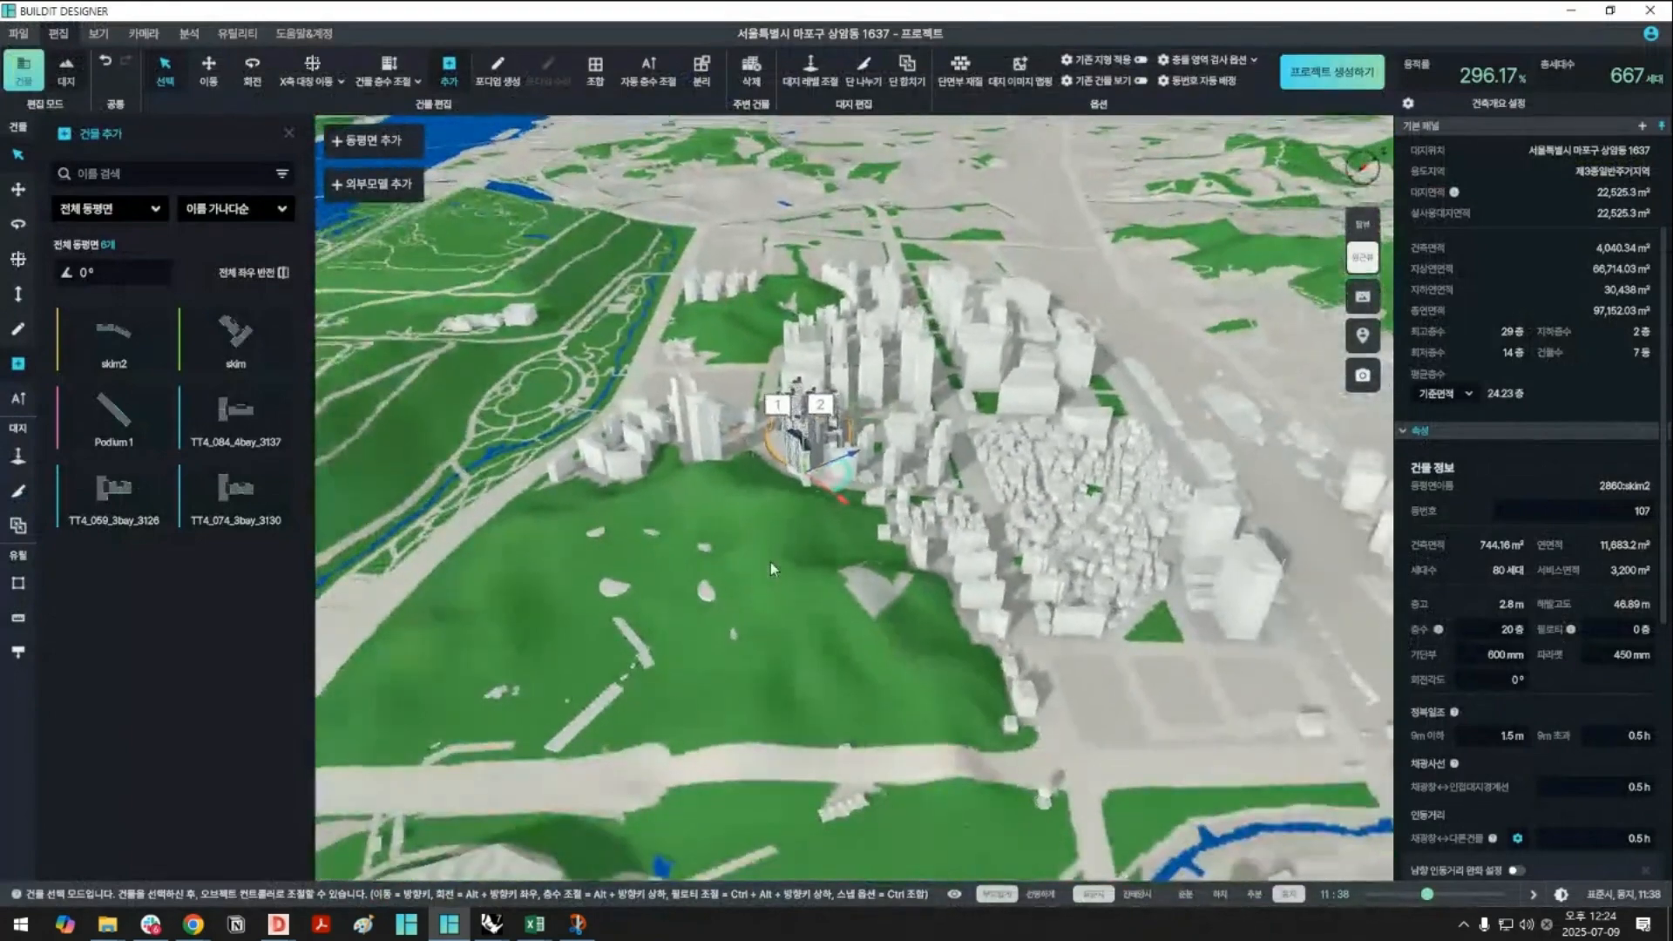
left_click_drag(770, 569, 772, 433)
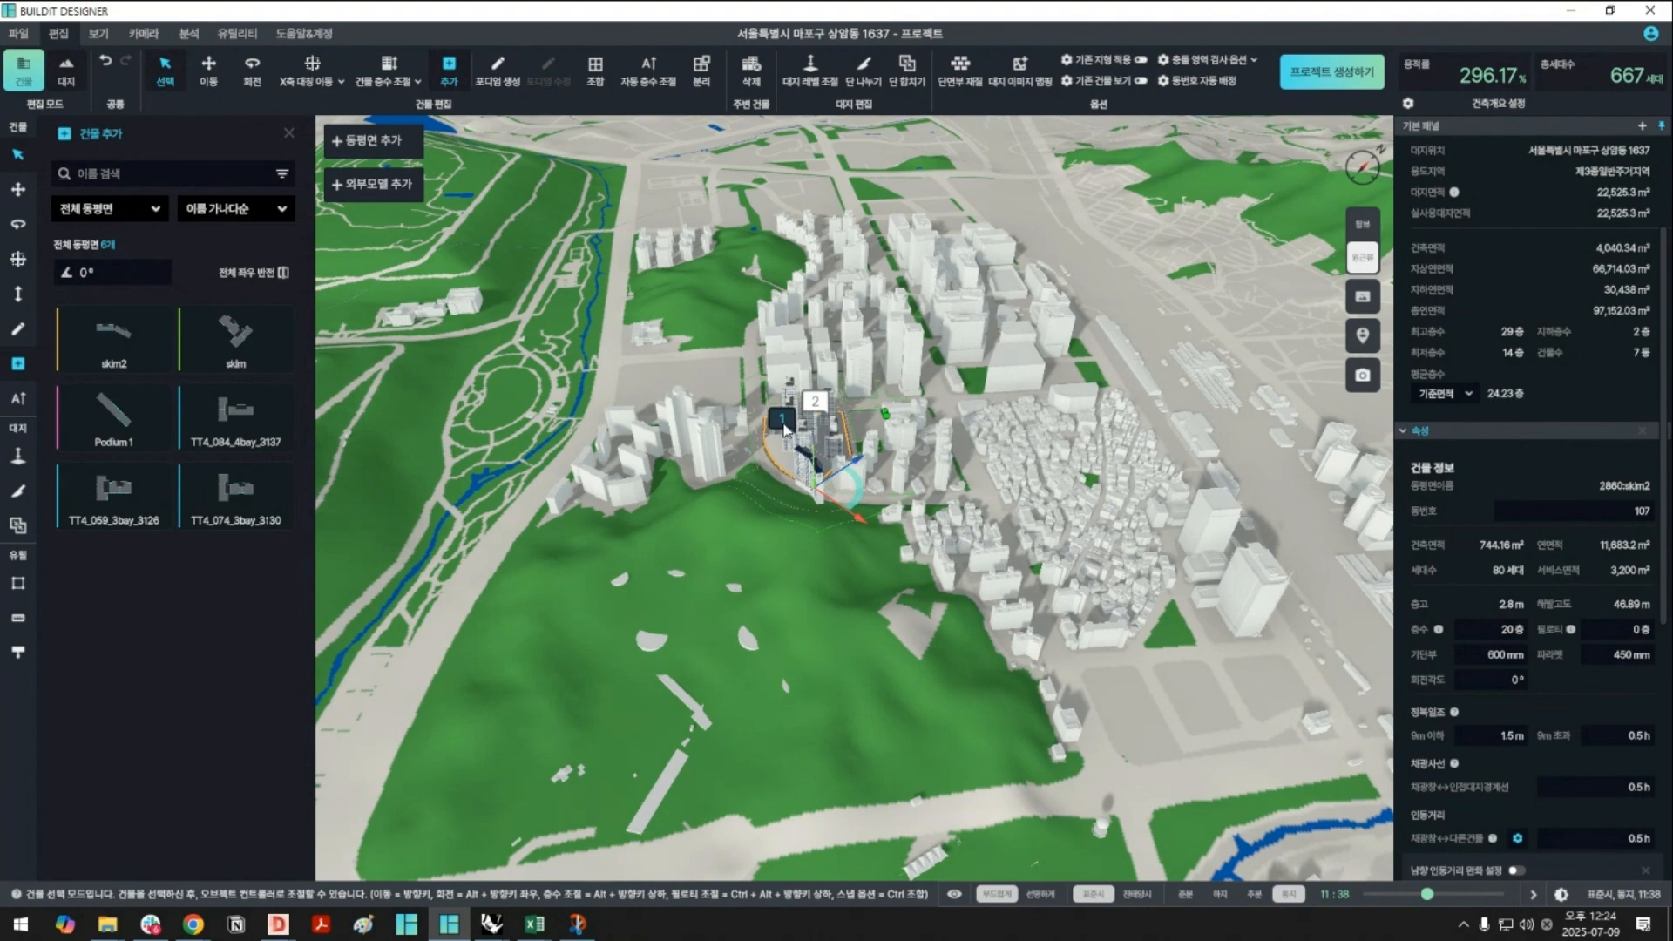
Switch to Chrome, go to the CAD Converter 사업영역 page, and open the cadastral map download (연속지적도 다운로드)
mouse_move(194, 924)
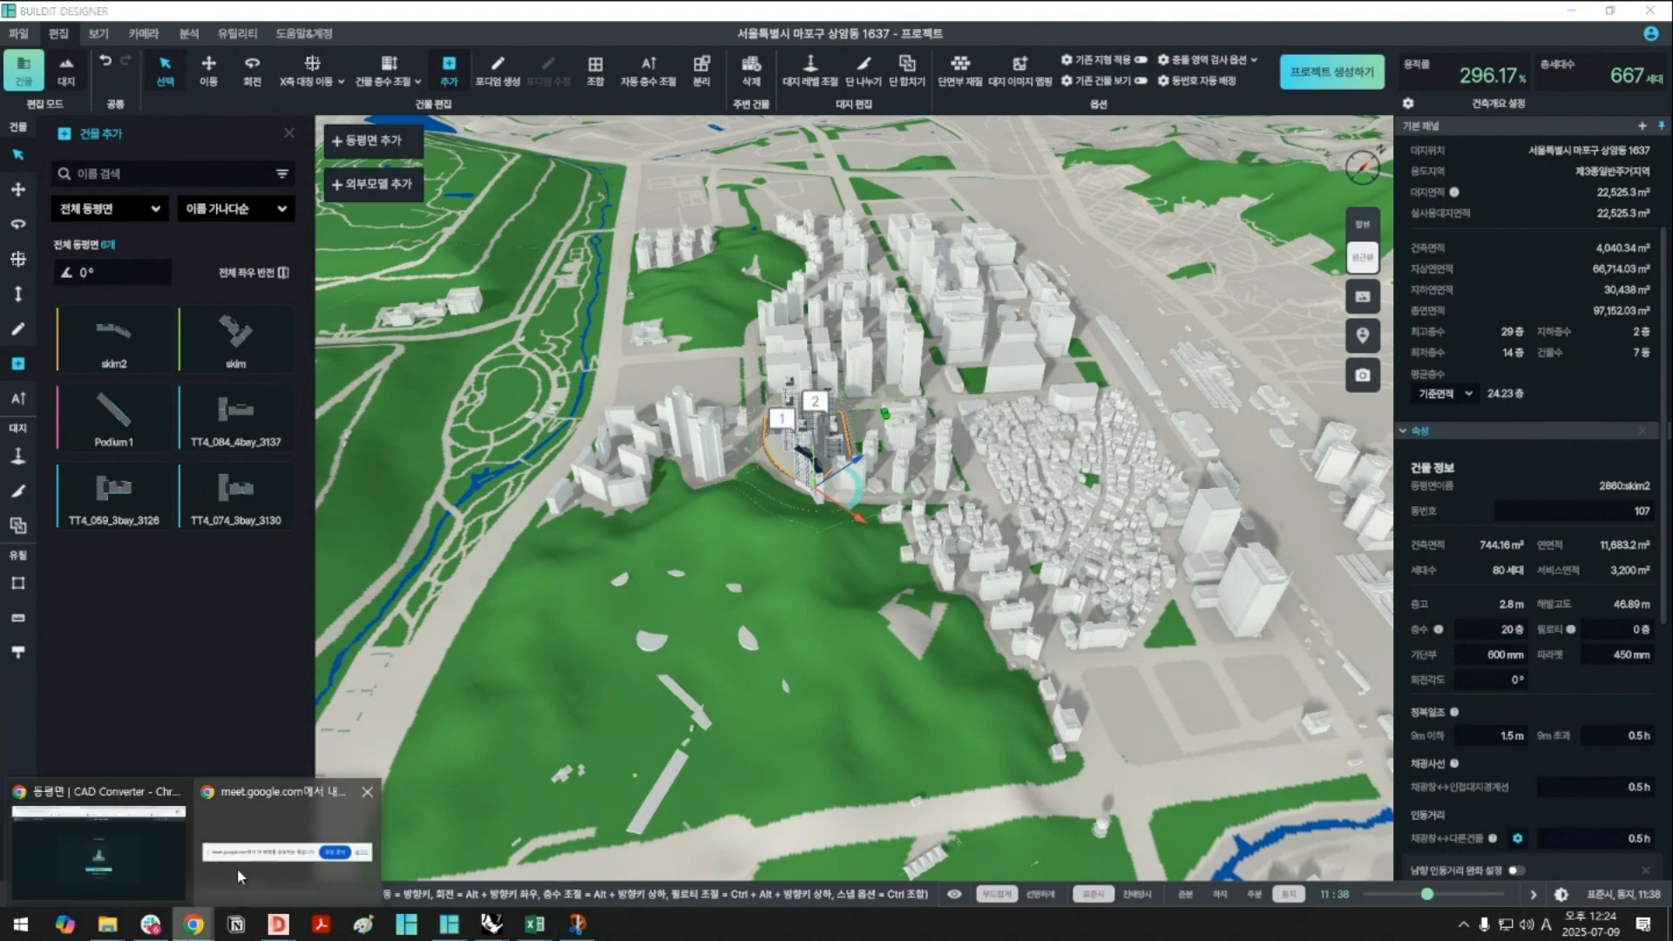
left_click(98, 849)
left_click(875, 150)
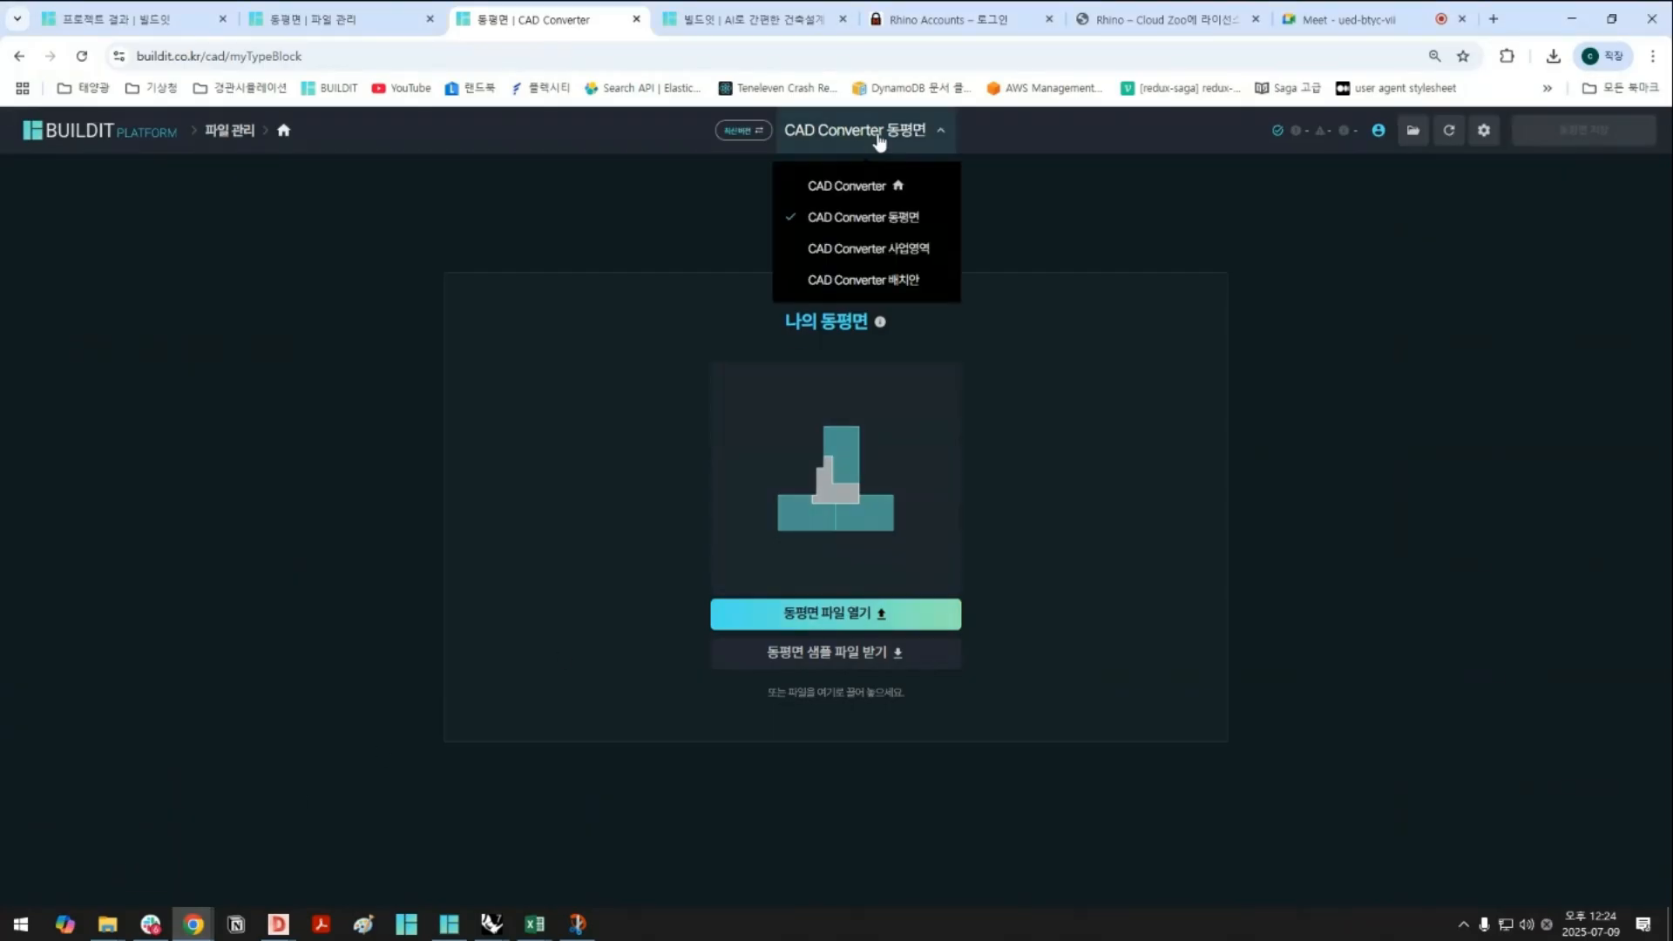
left_click(904, 249)
left_click(936, 528)
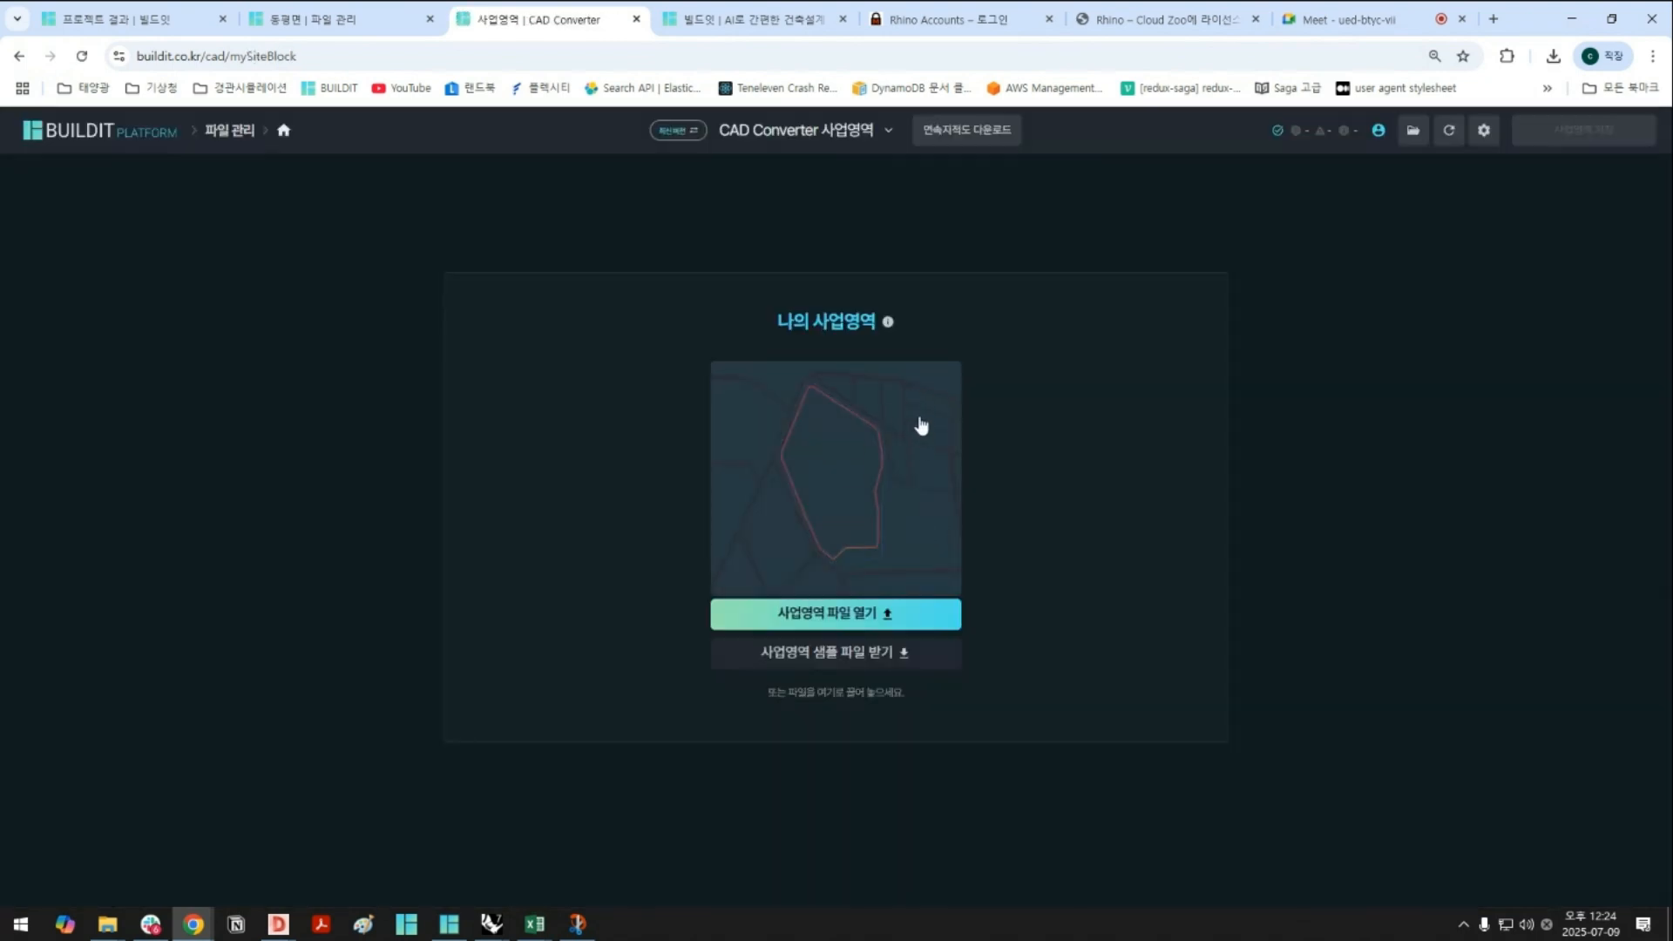
left_click(954, 138)
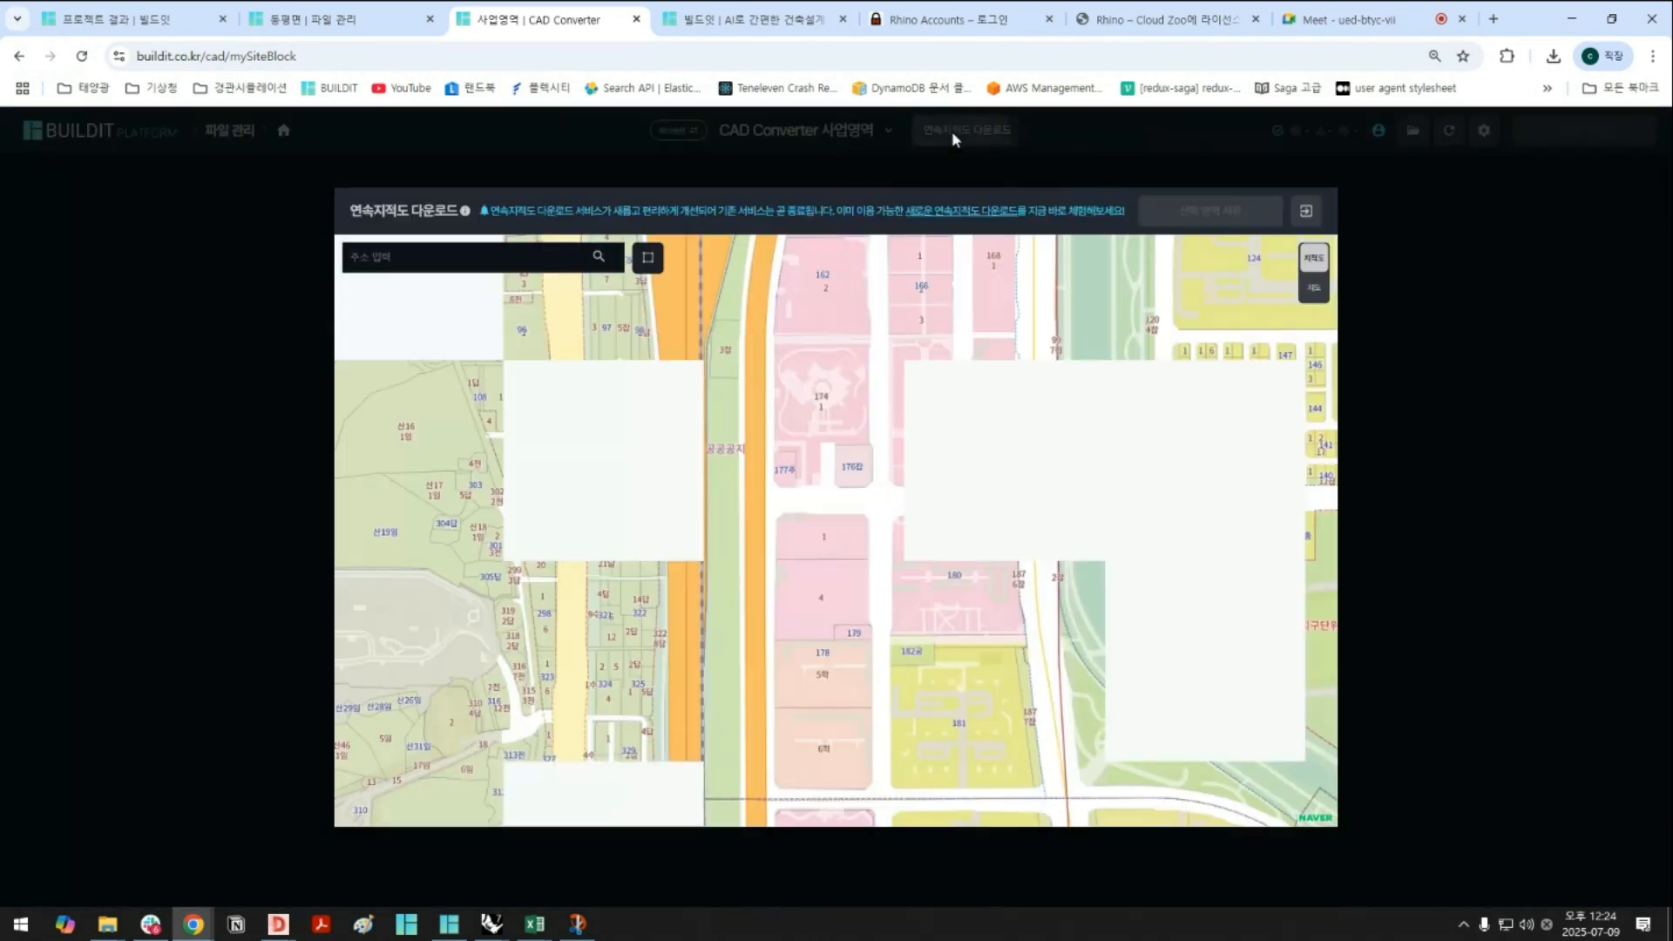
Search the cadastral map for 상암동, choose 서울특별시 마포구 상암동, and locate parcel 1637
left_click(532, 259)
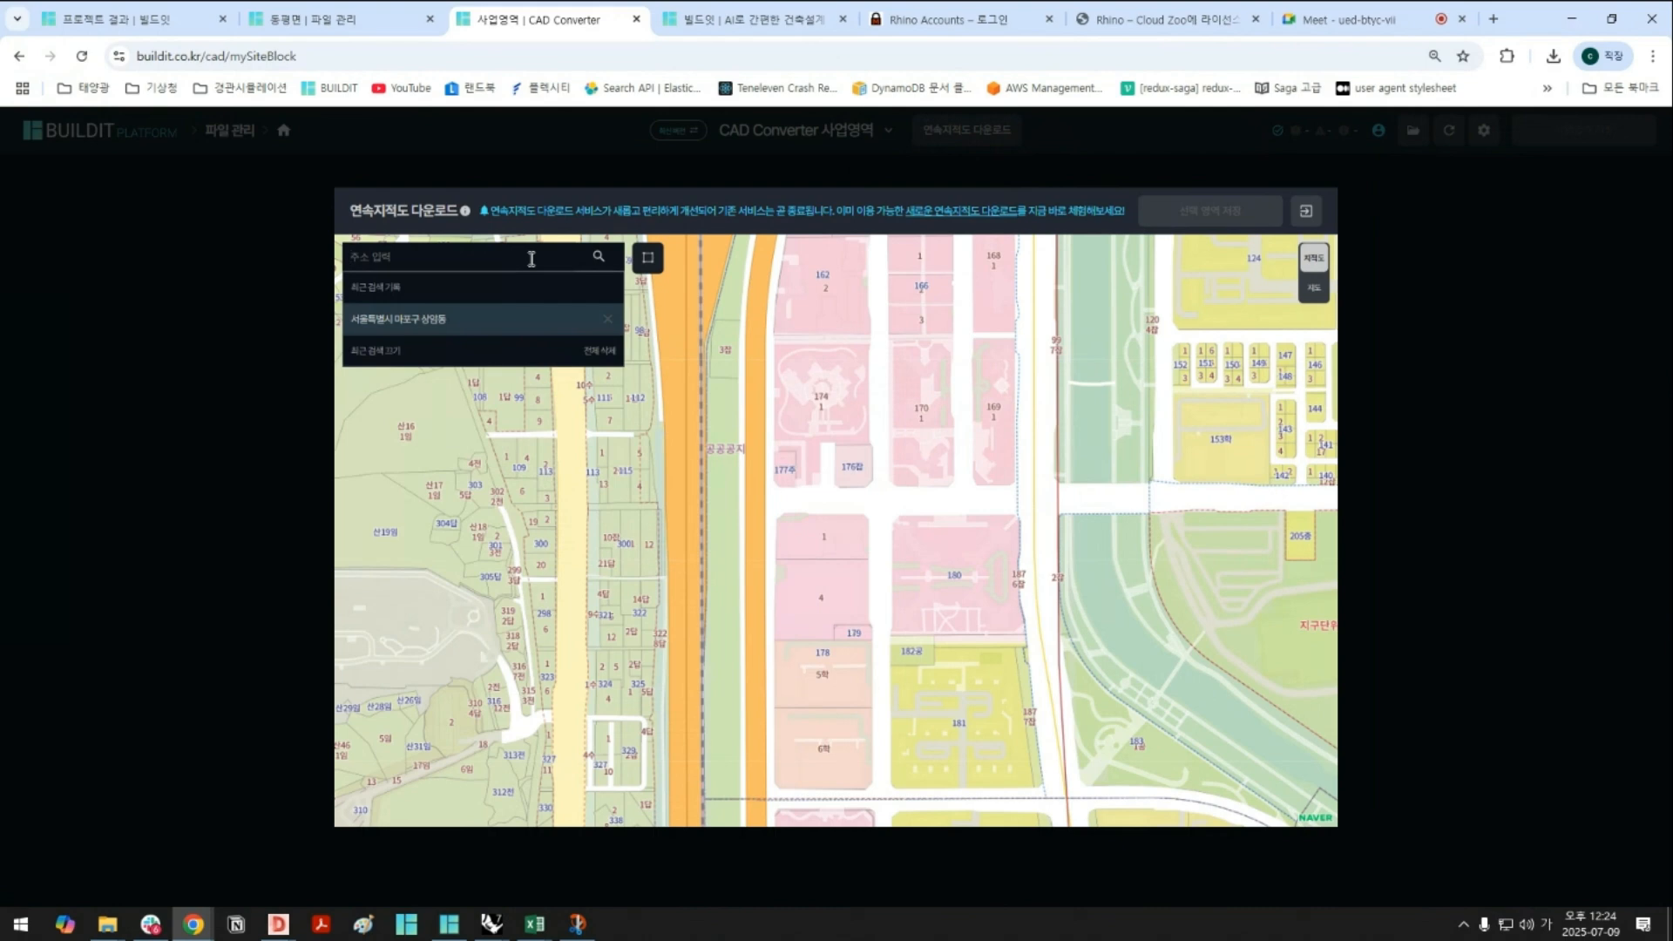
type("상암동")
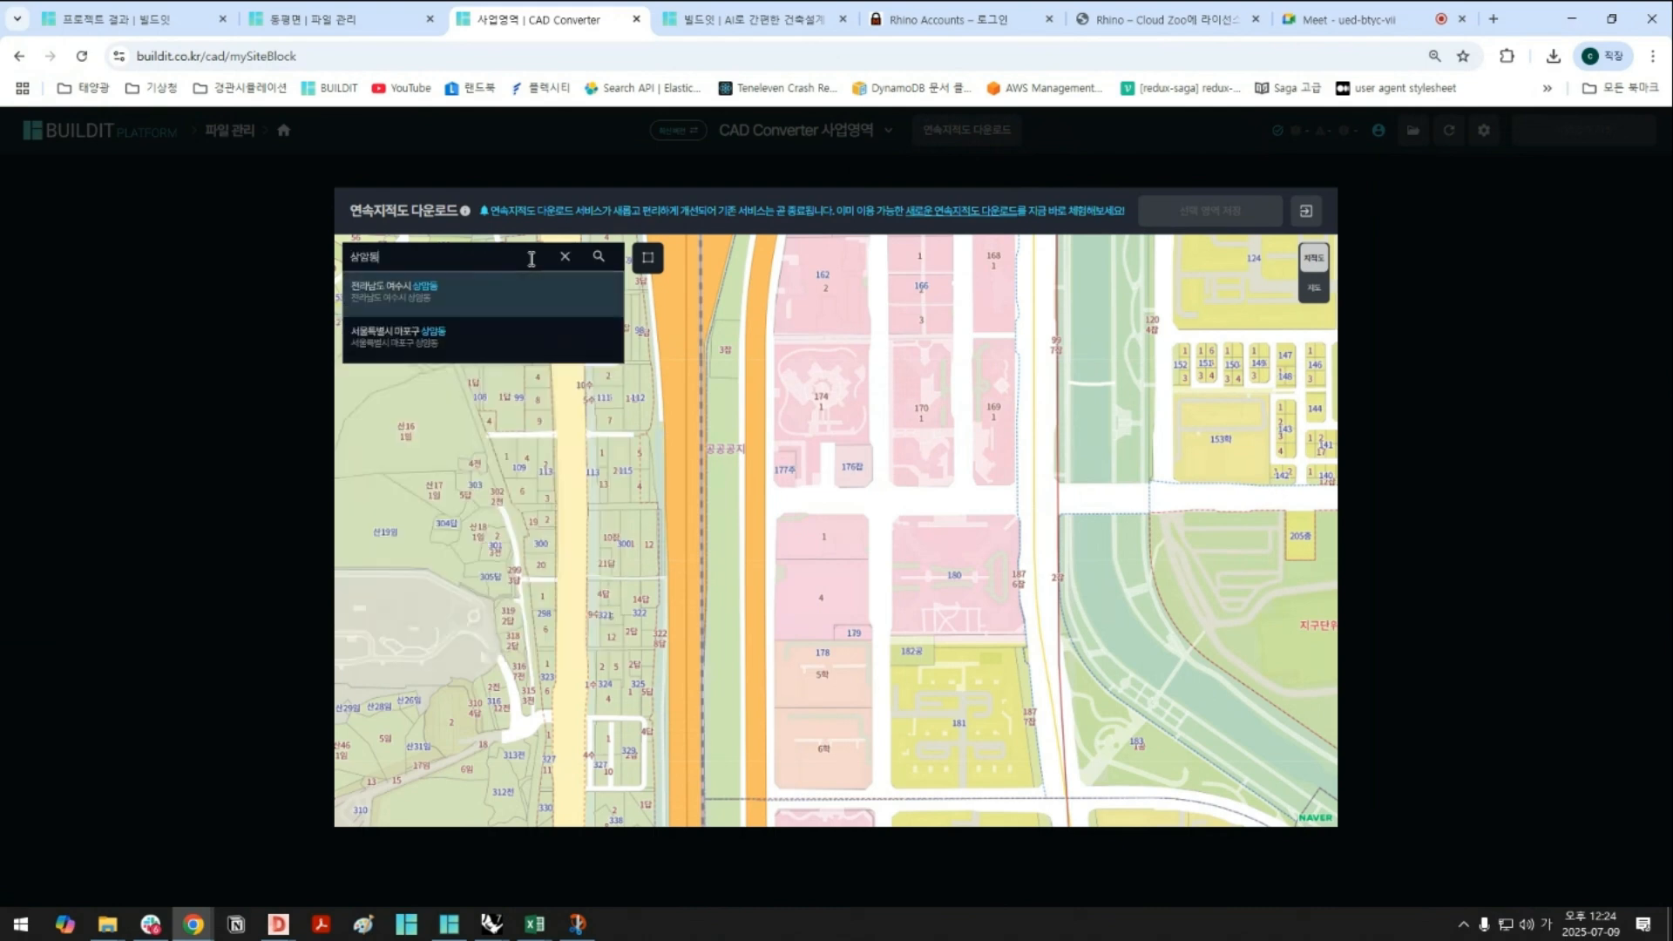
key("Down")
key("Return")
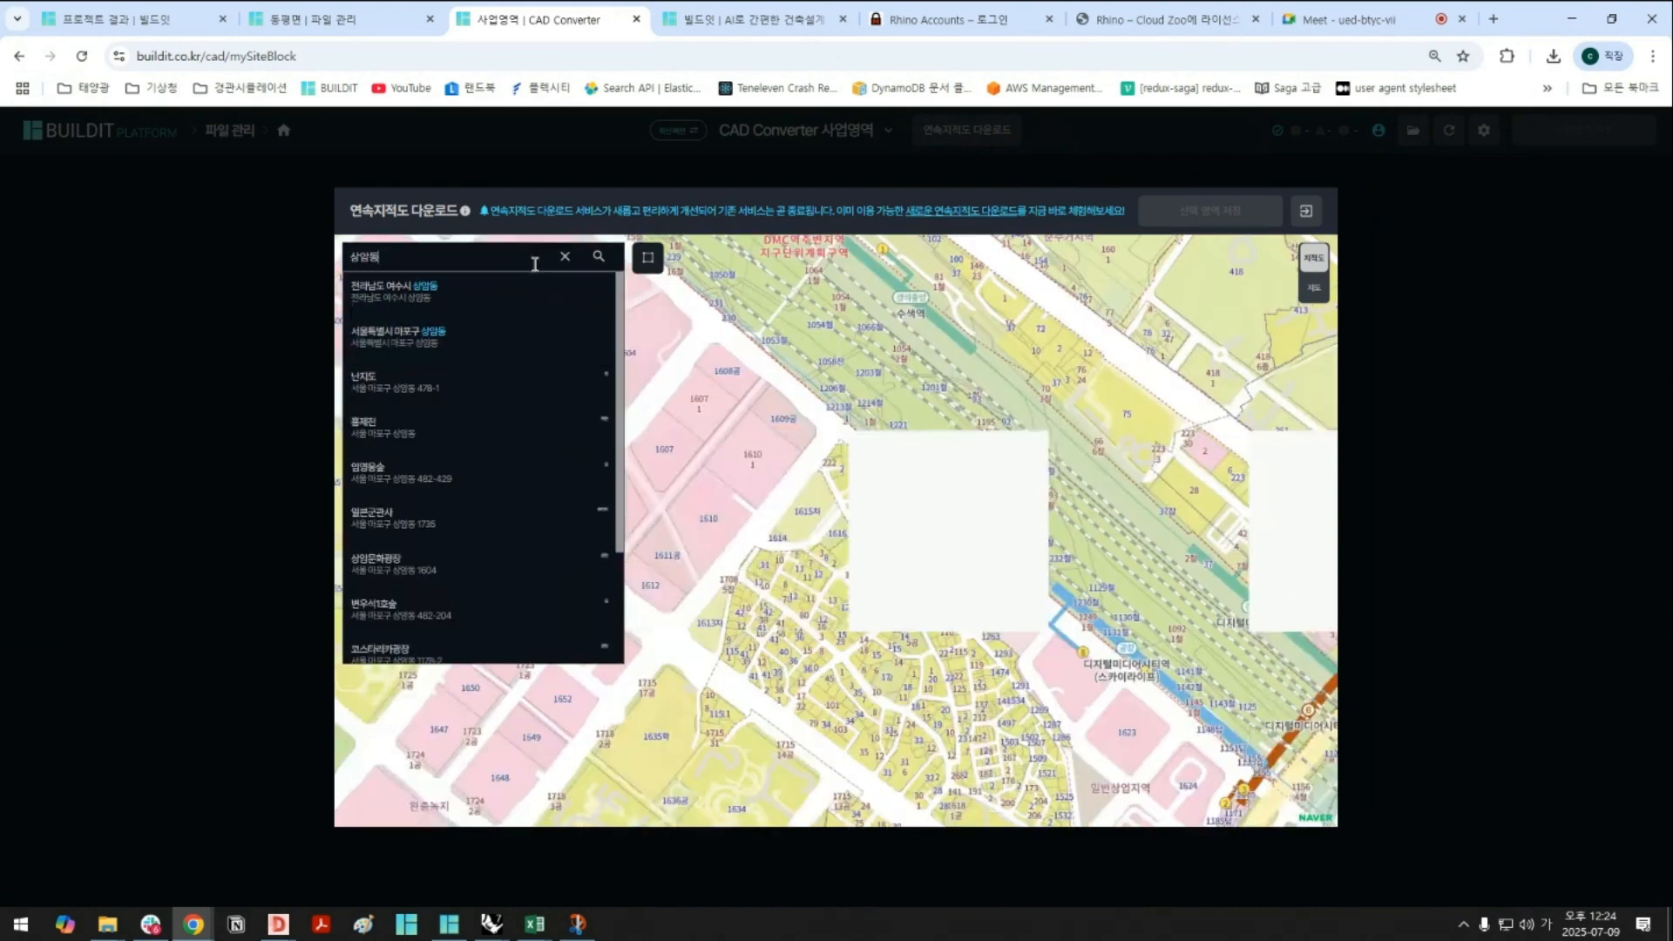
left_click(565, 256)
scroll(725, 436, "down", 1)
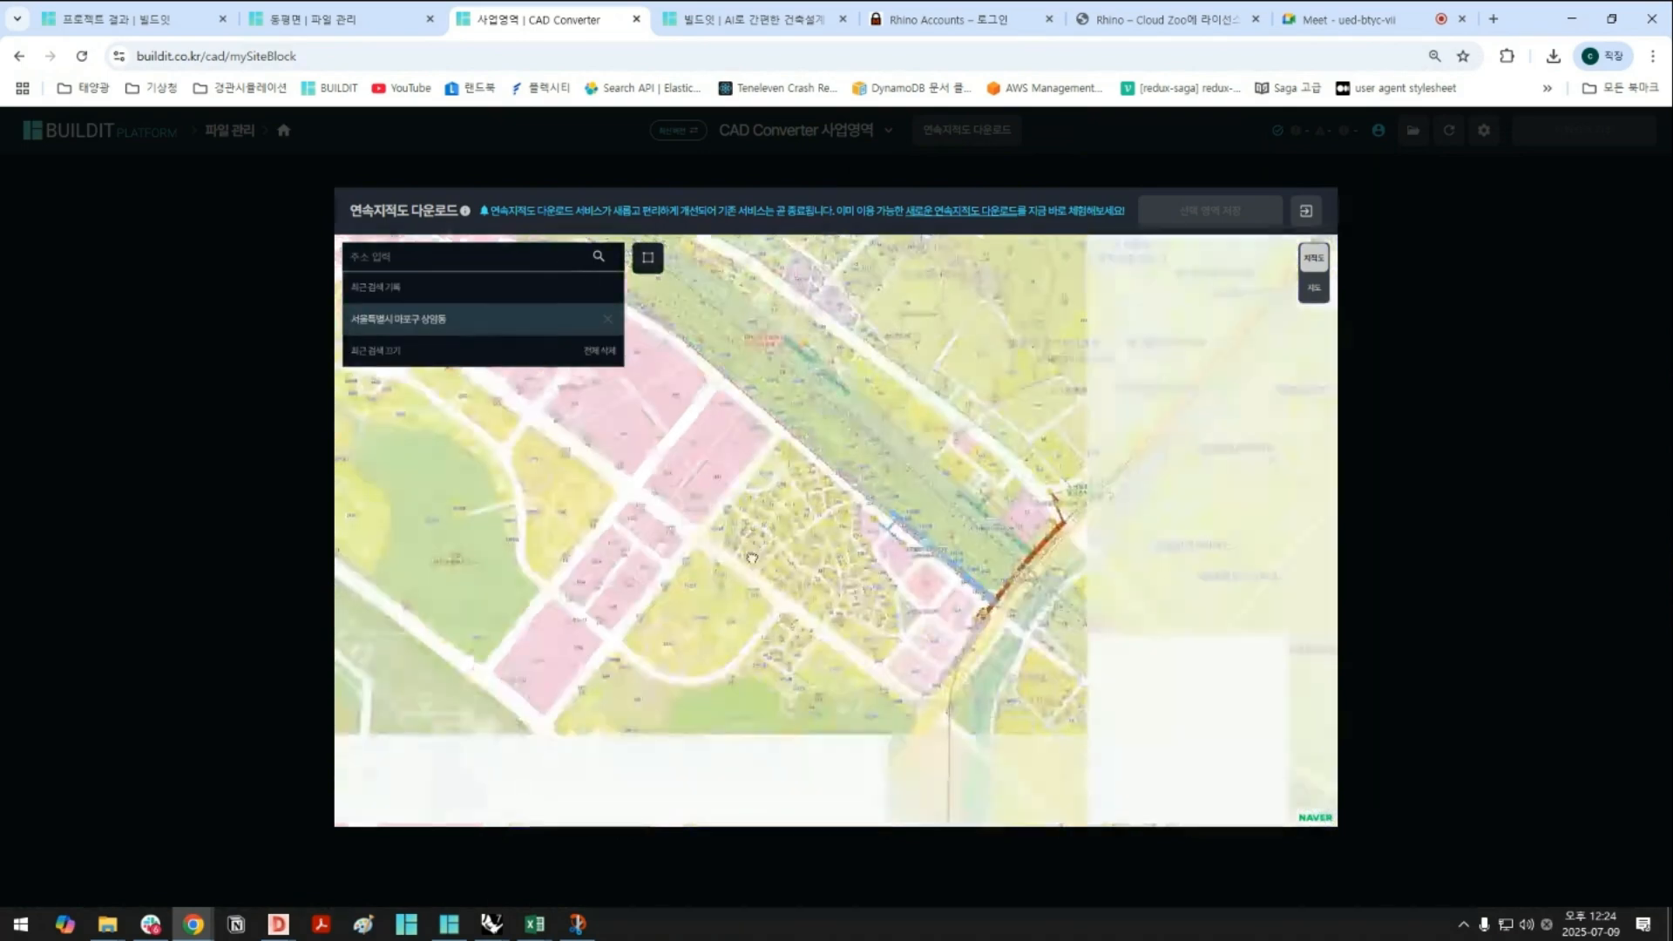
left_click_drag(695, 582, 803, 502)
scroll(768, 550, "up", 1)
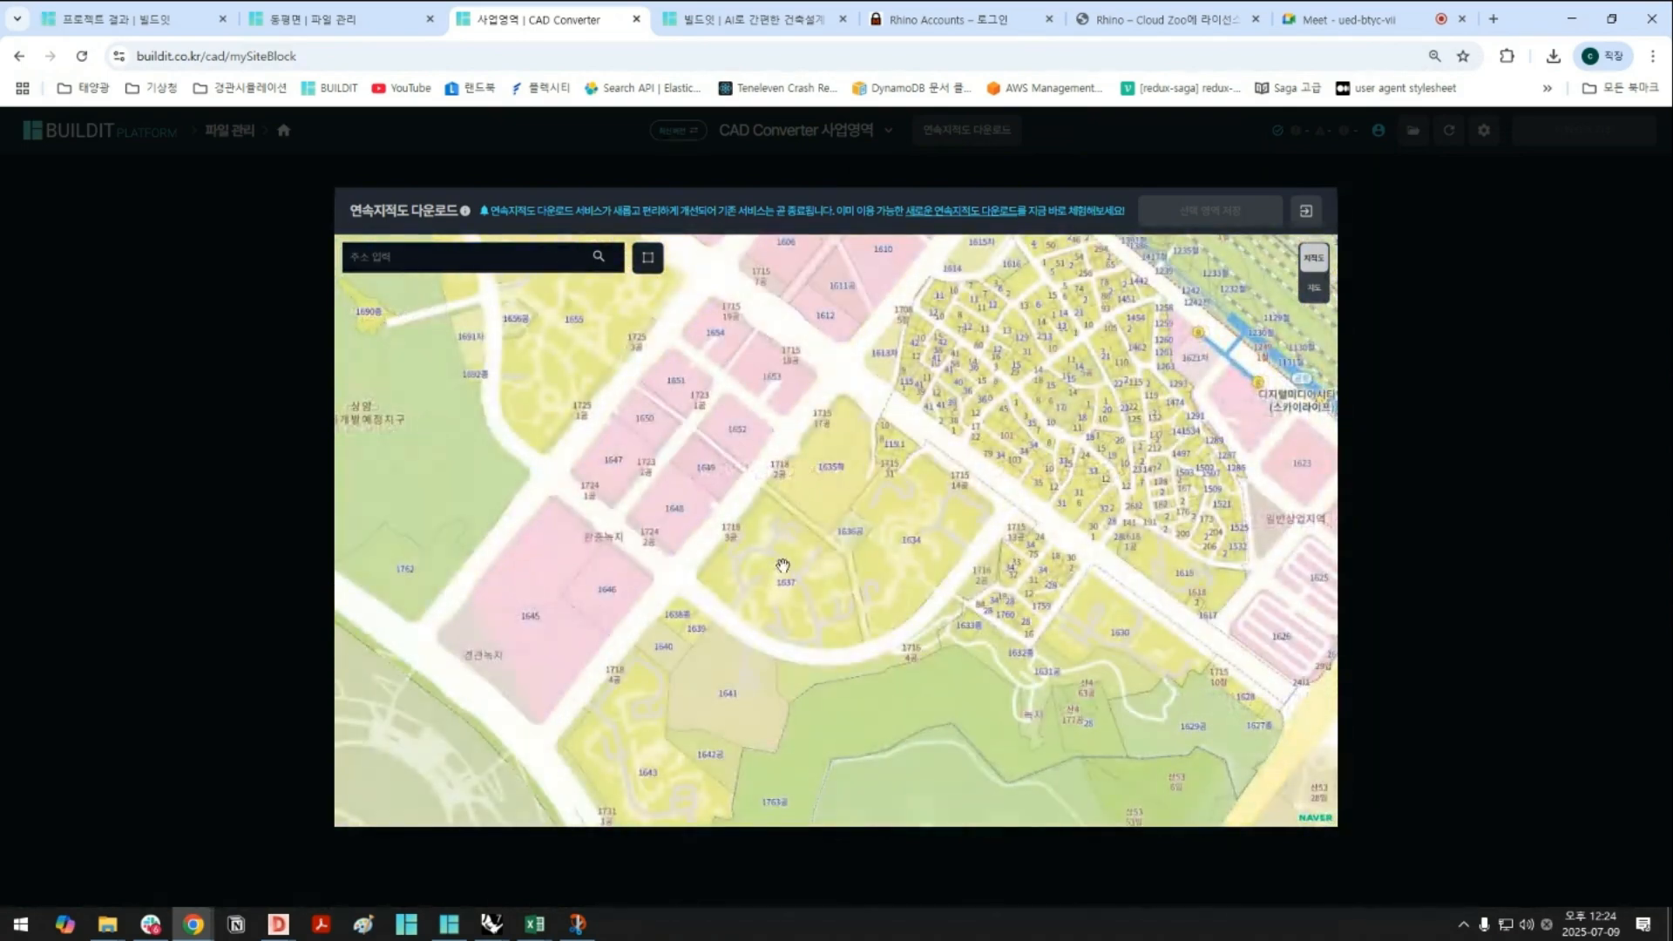
scroll(802, 588, "up", 1)
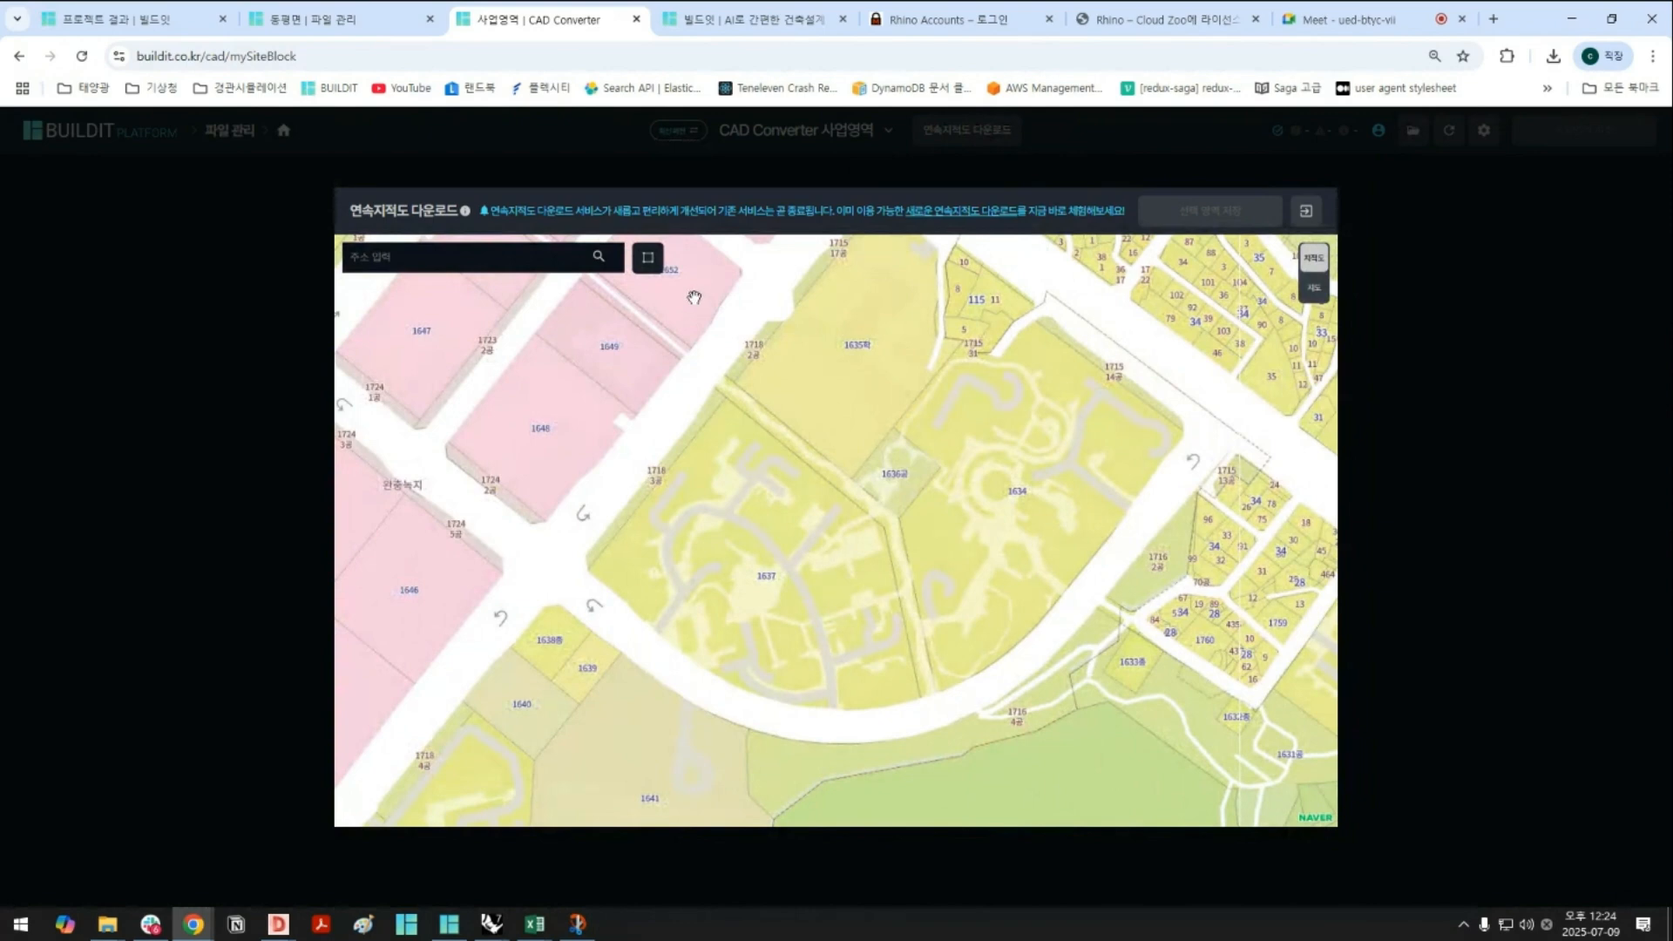
Select a rectangular map area around parcels 1637 and 1636 and save it as the AutoCAD 2007 DXF 서울특별시 마포구 상암동
left_click(647, 257)
left_click_drag(506, 310, 1082, 772)
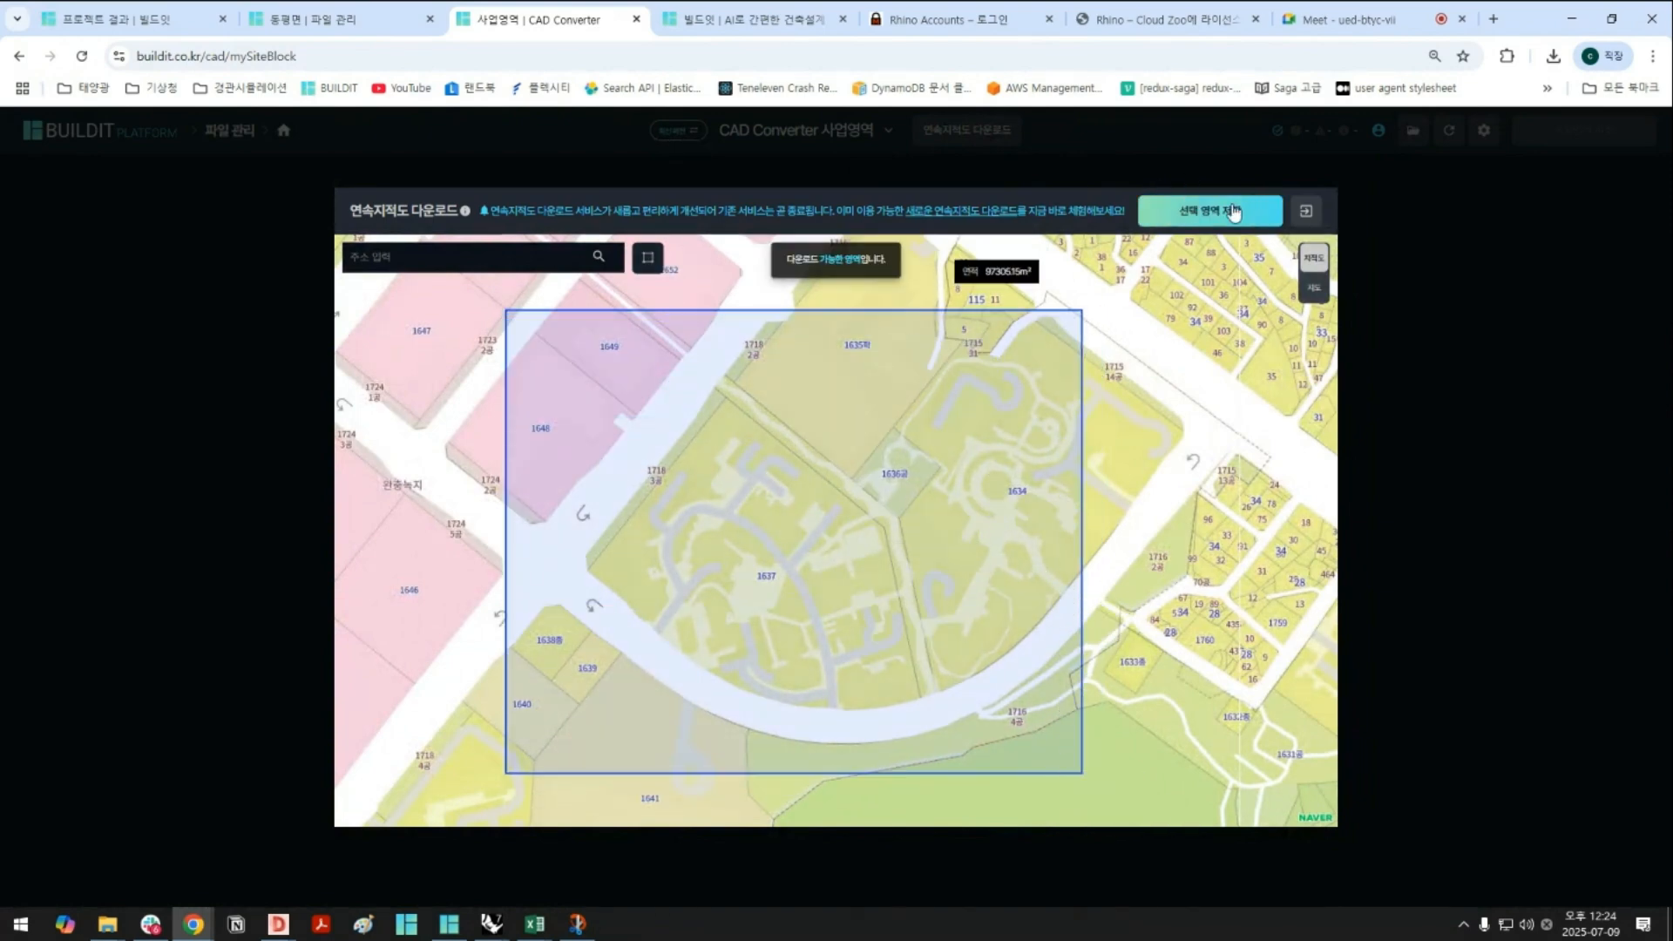
left_click(1232, 213)
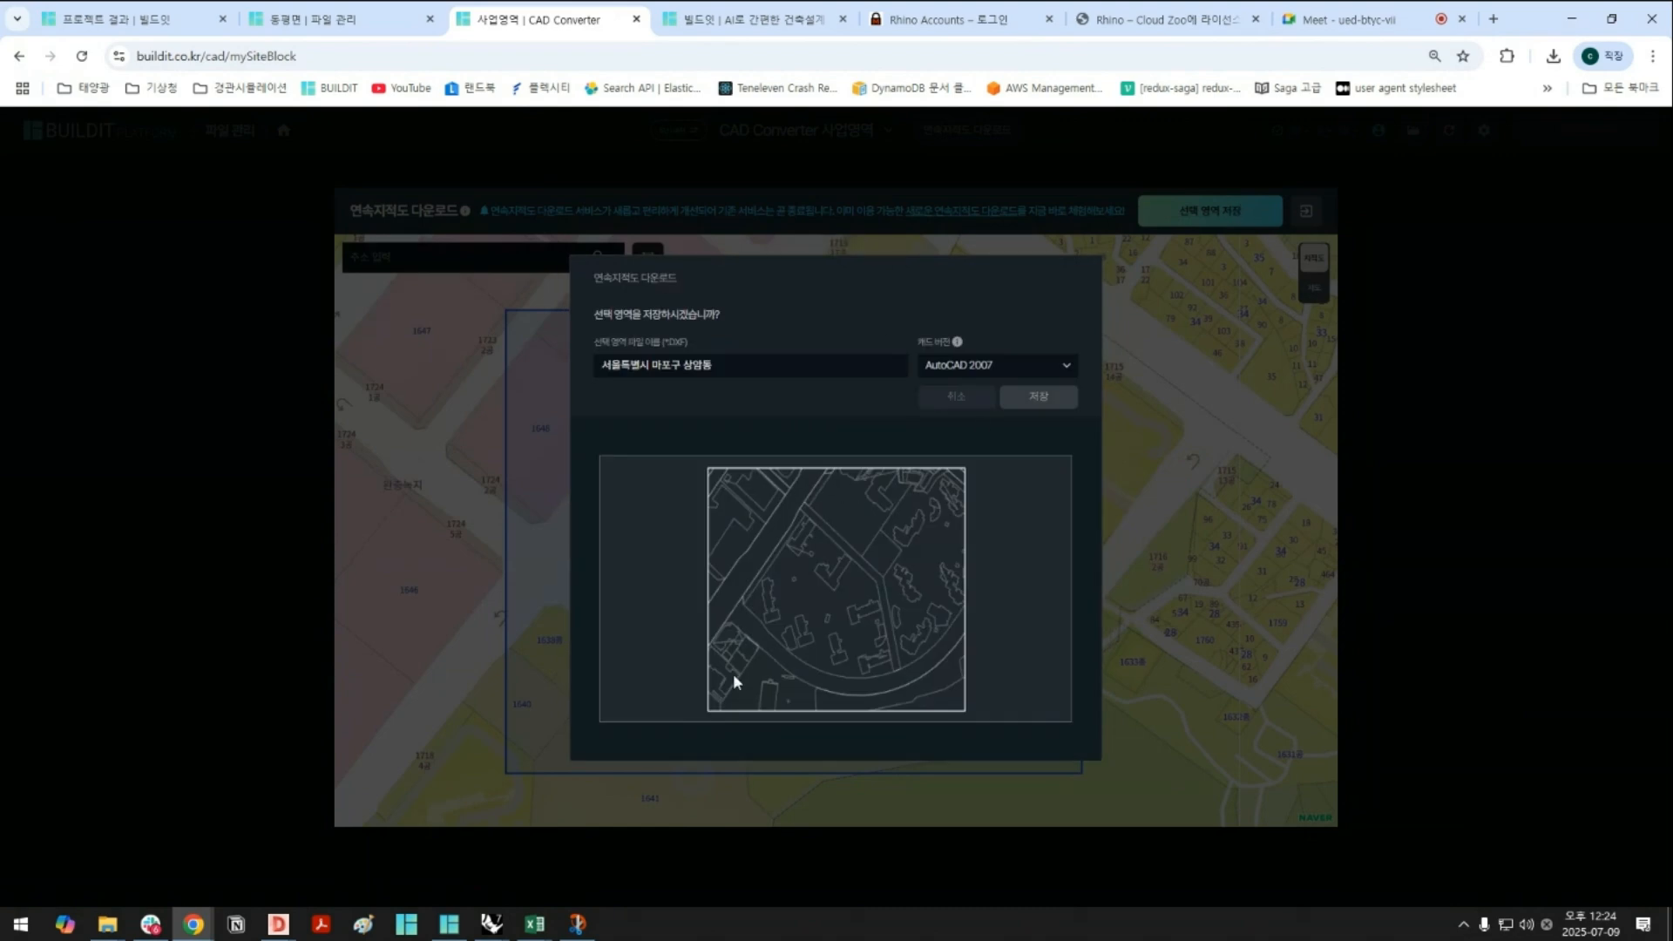
left_click(1036, 397)
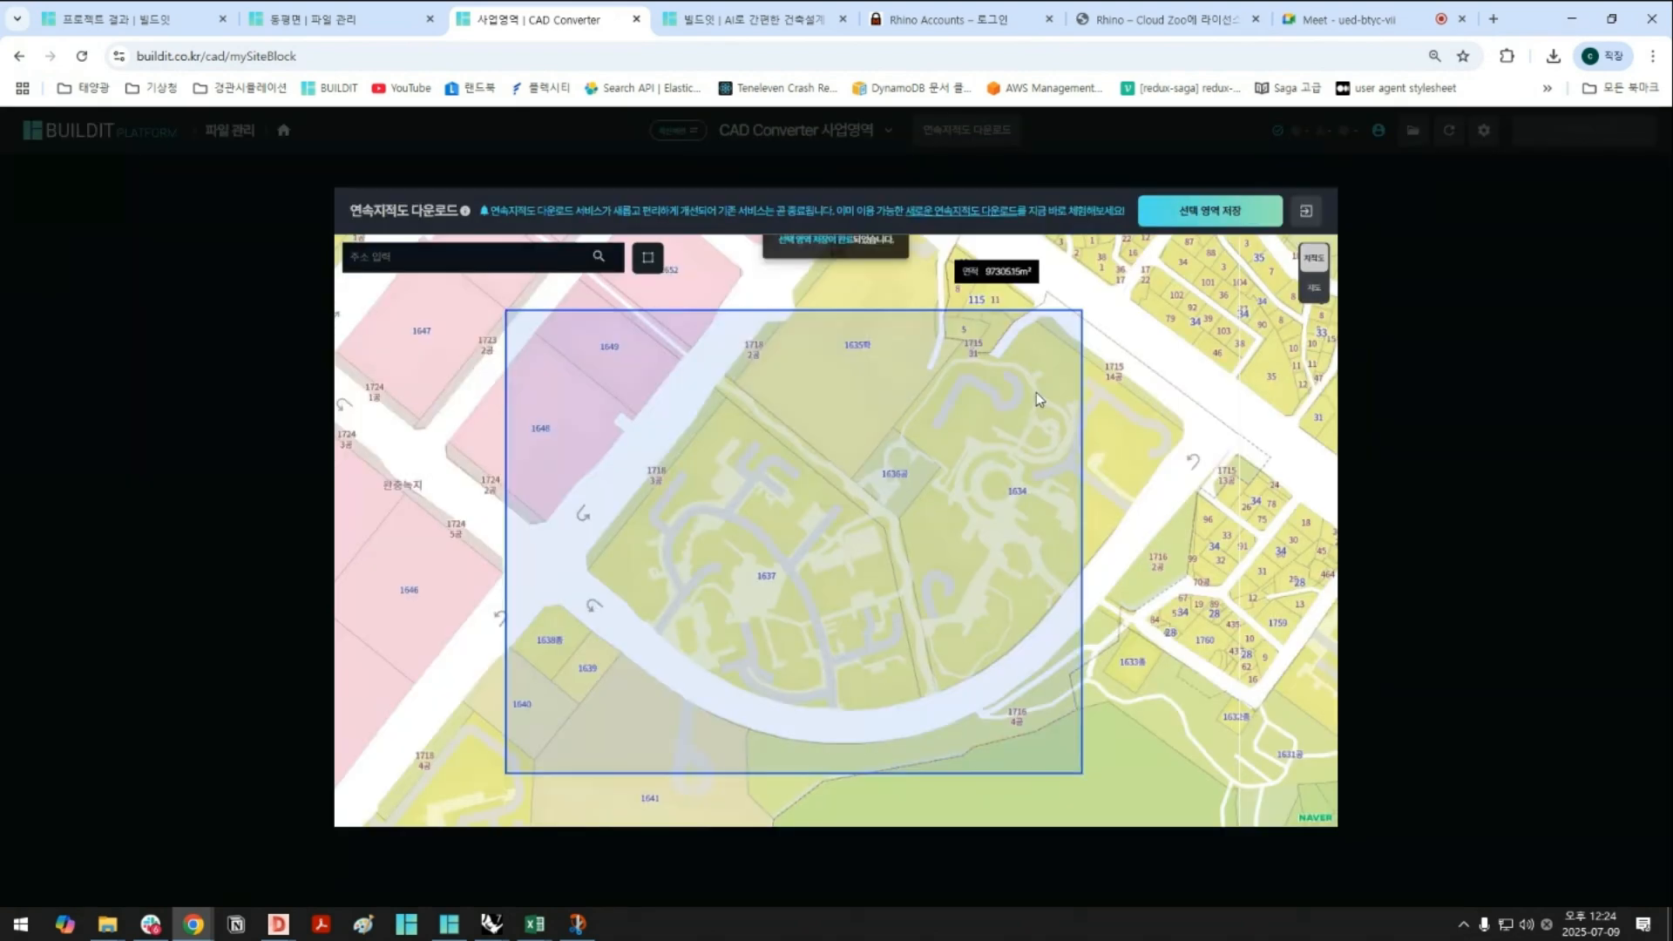
left_click(693, 456)
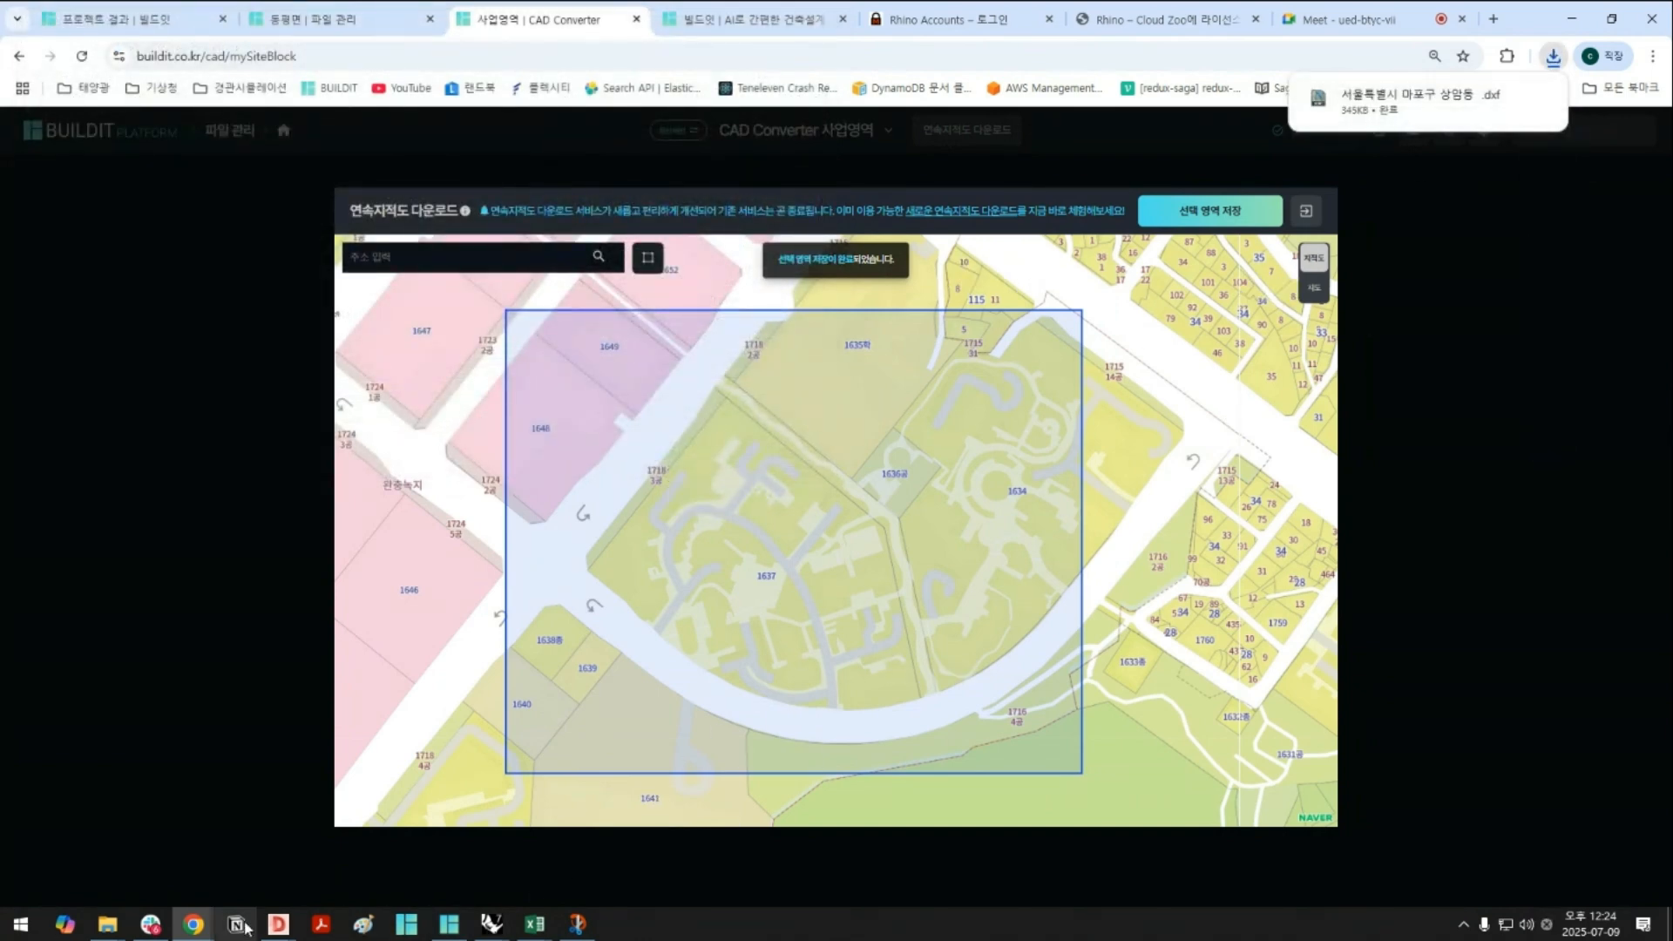
Open the downloaded 서울특별시 마포구 상암동 DXF in Rhino with millimetre import units and maximize the Top view
left_click(288, 837)
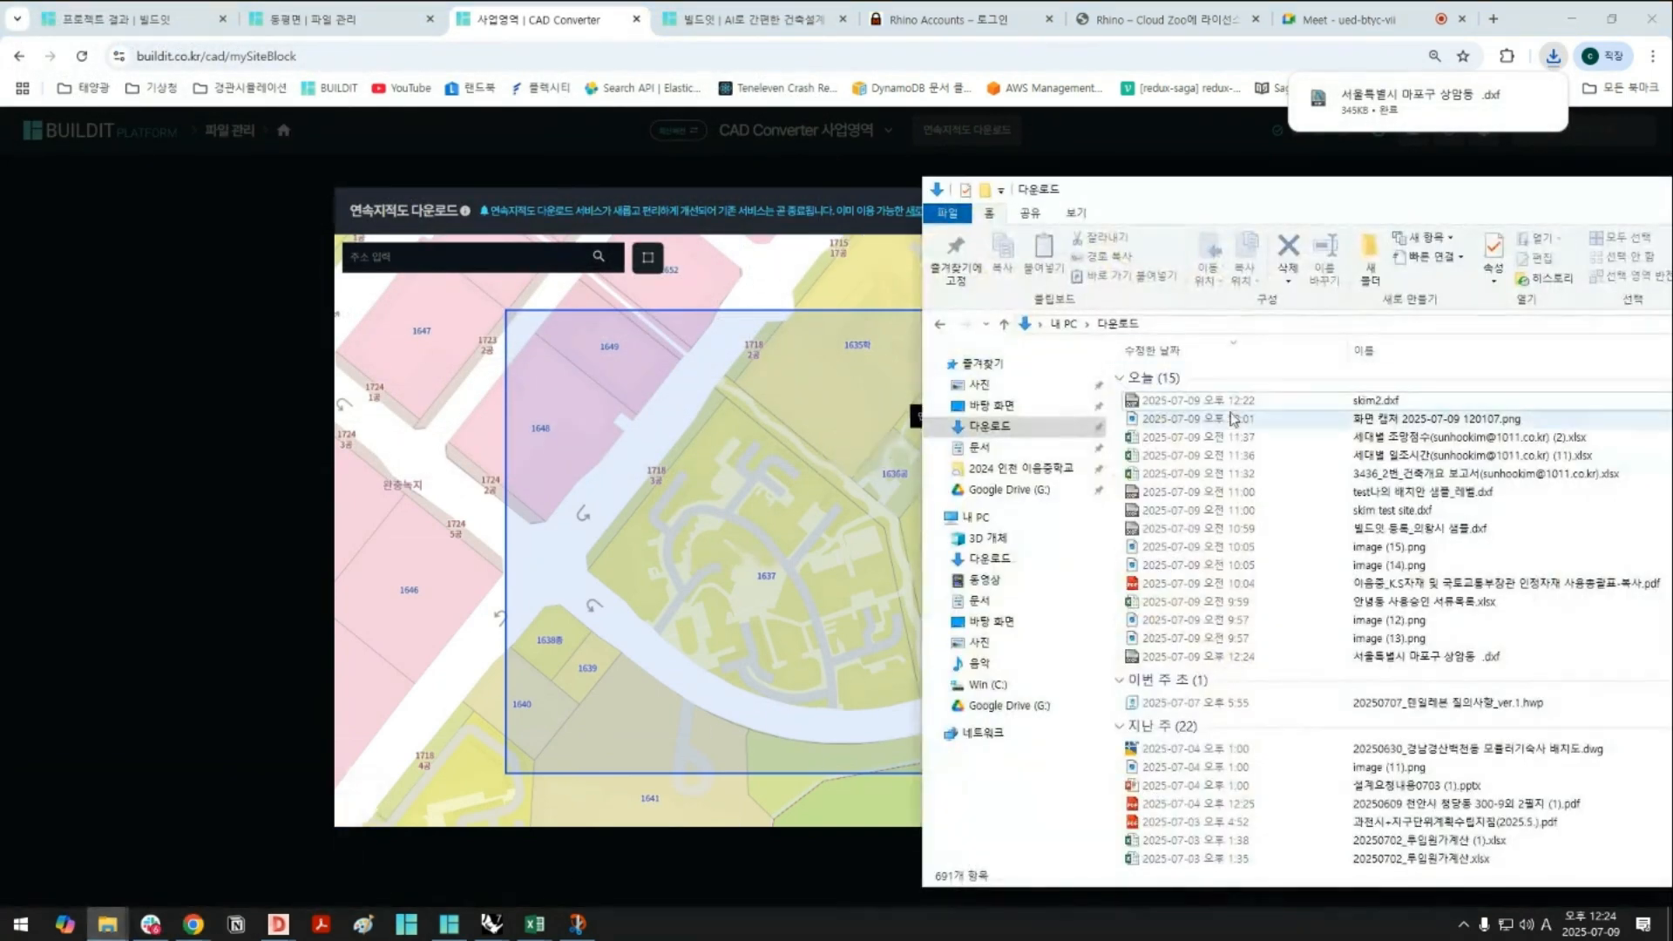
left_click(1457, 663)
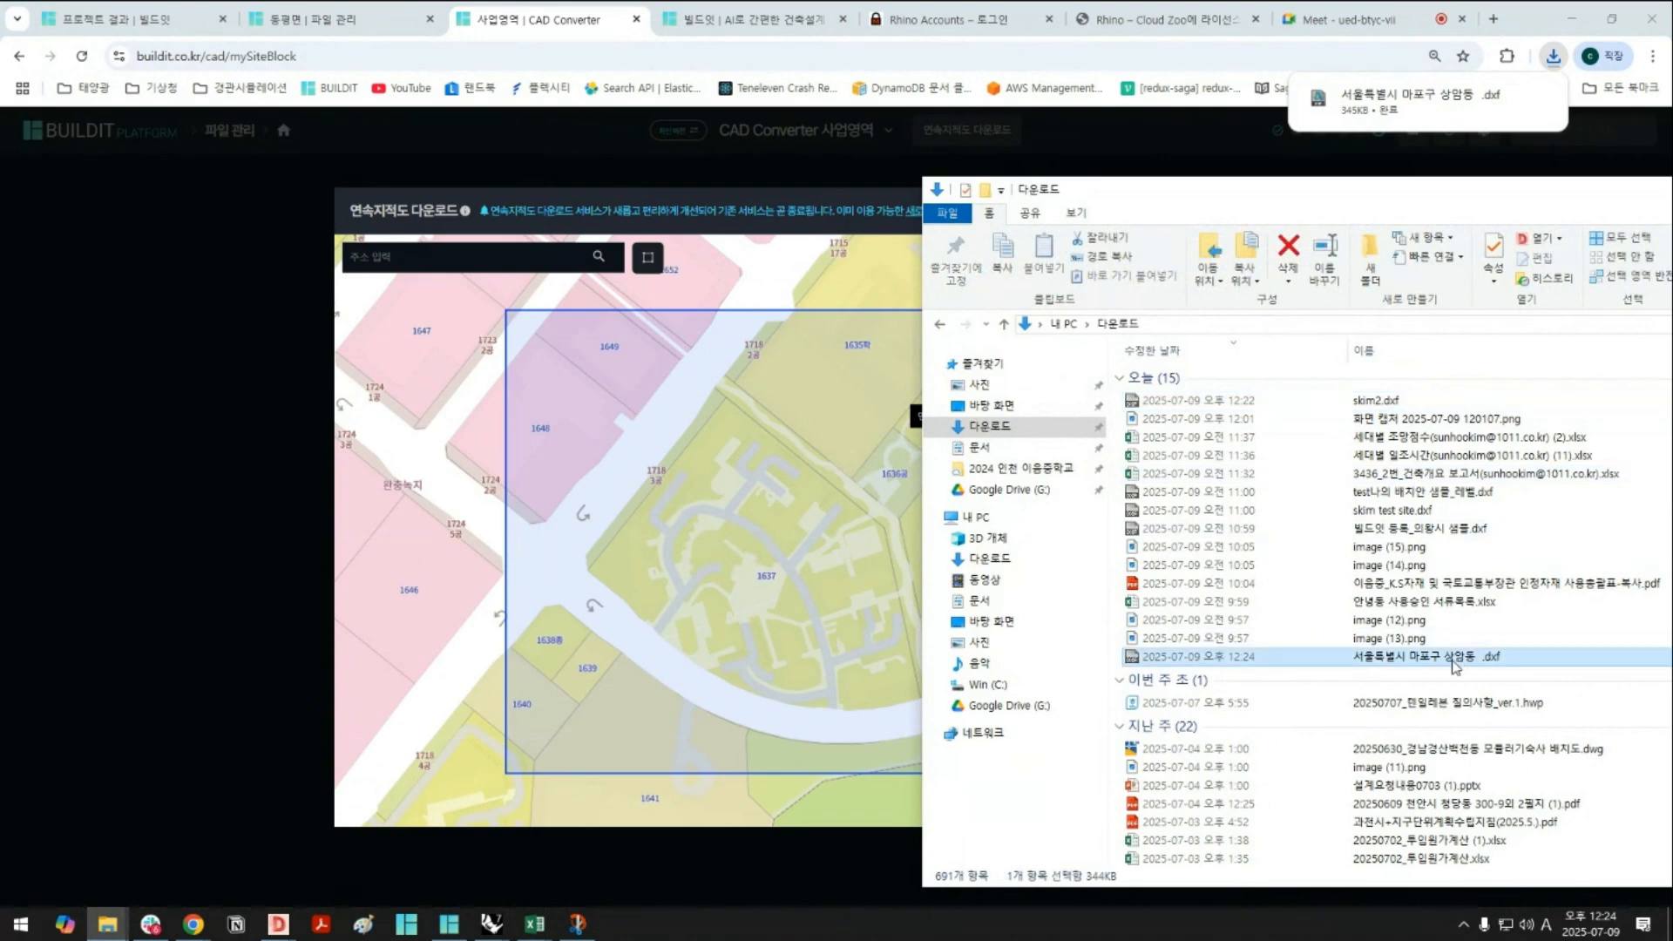
right_click(1439, 665)
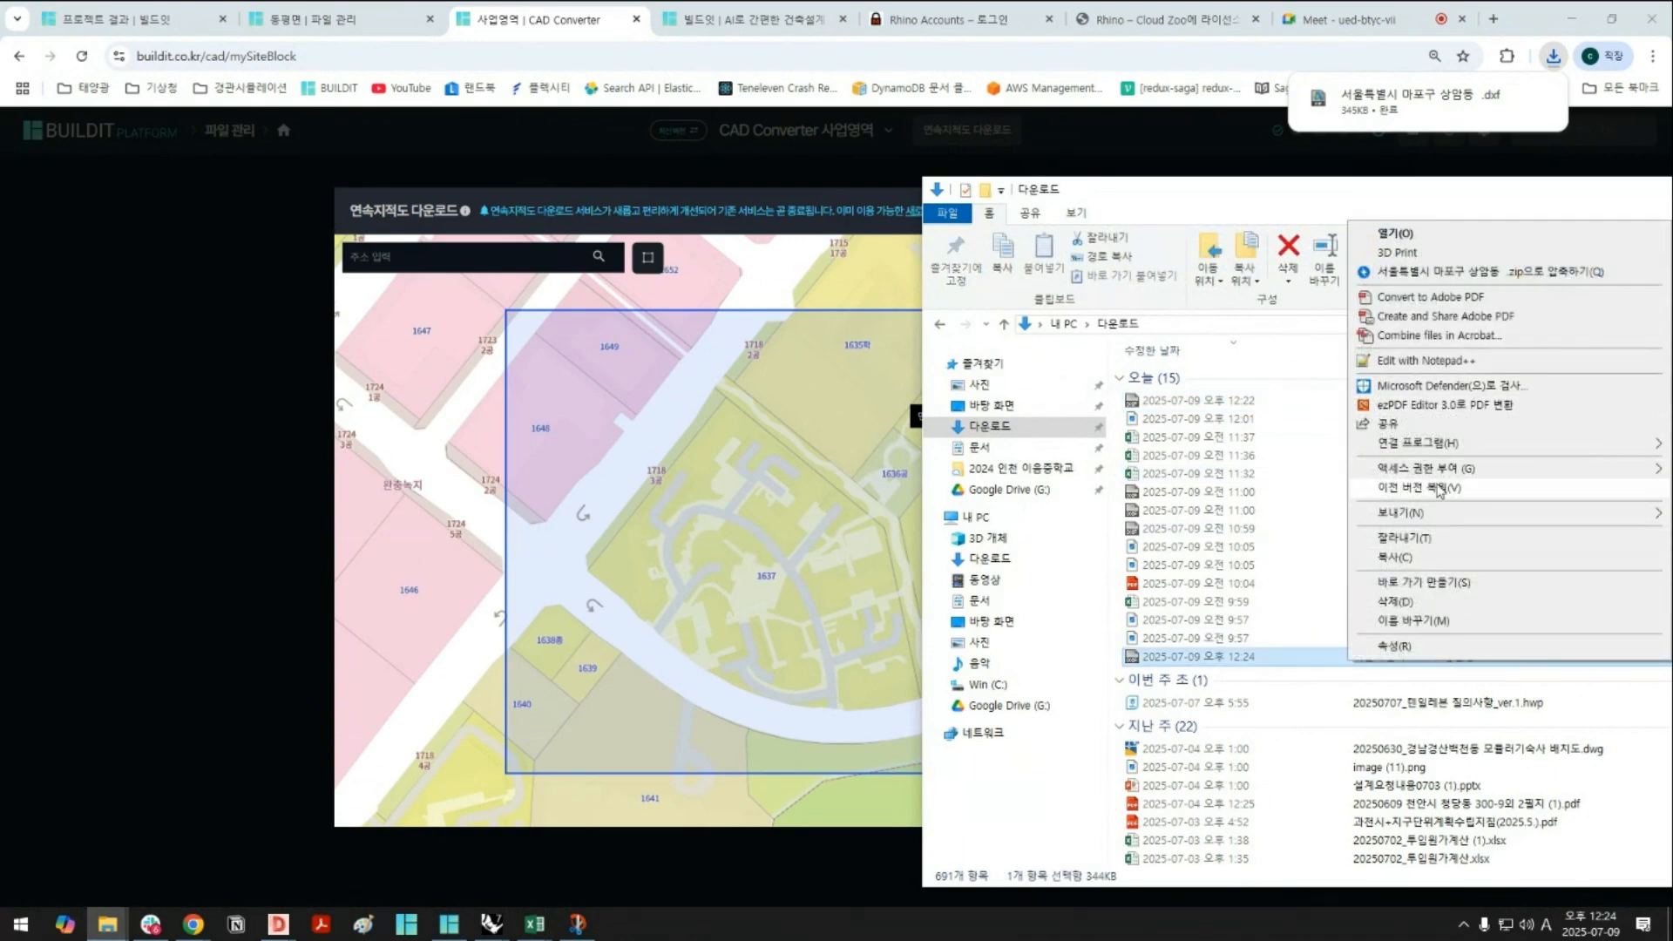
mouse_move(1431, 444)
left_click(1263, 486)
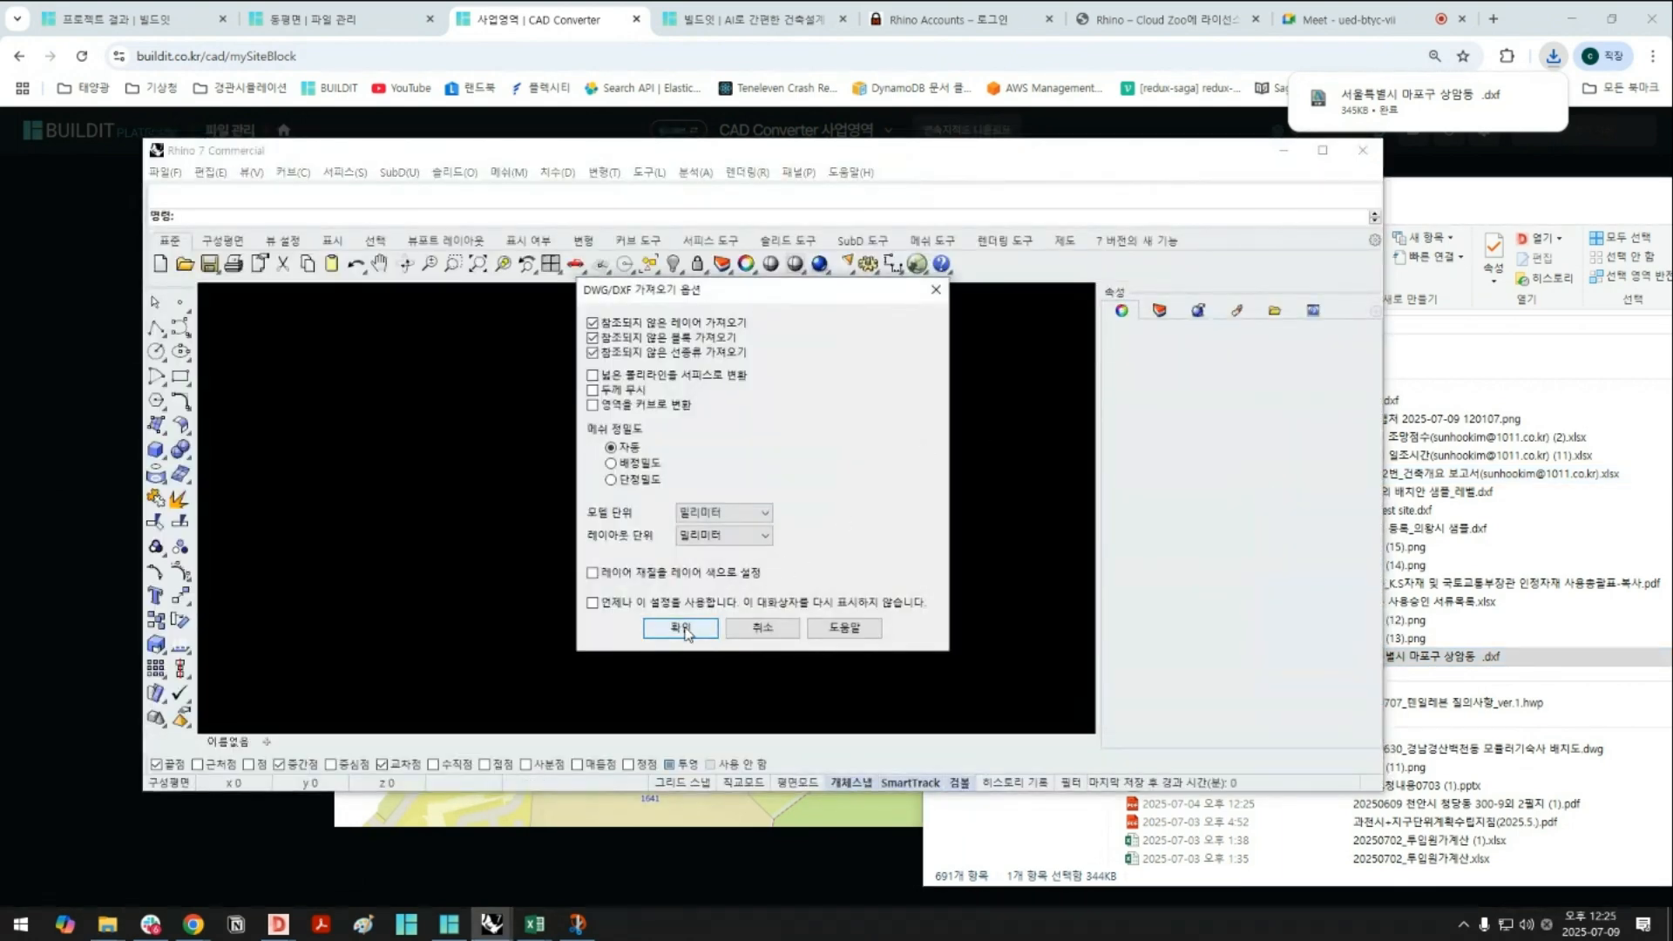
left_click(682, 628)
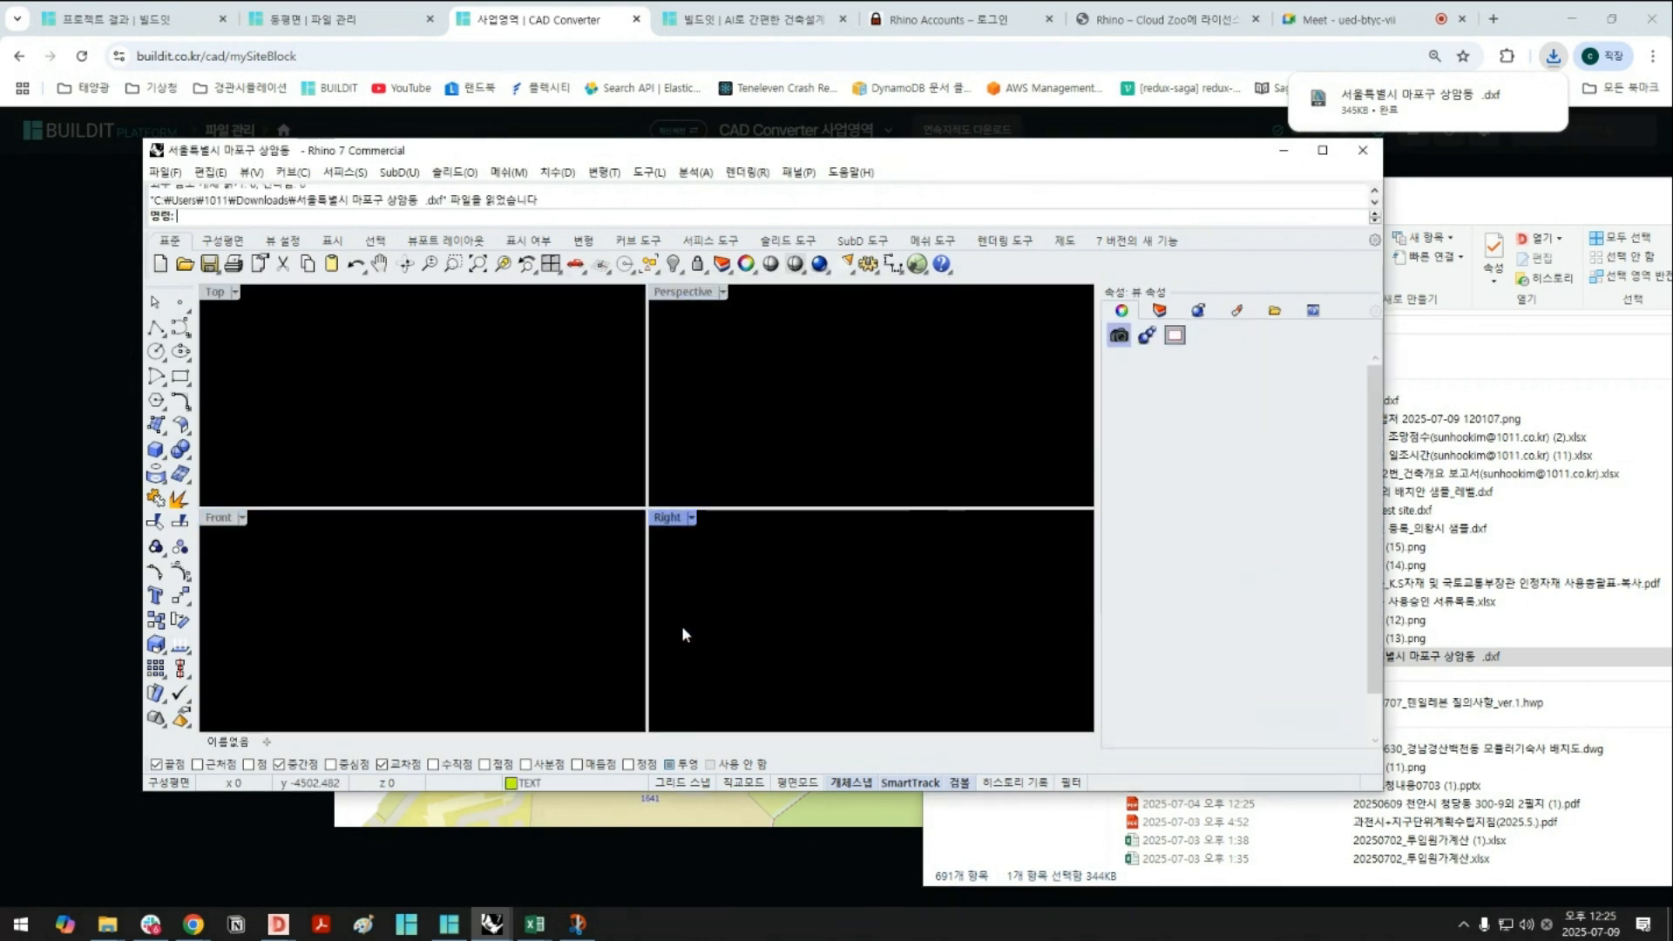
double_click(211, 296)
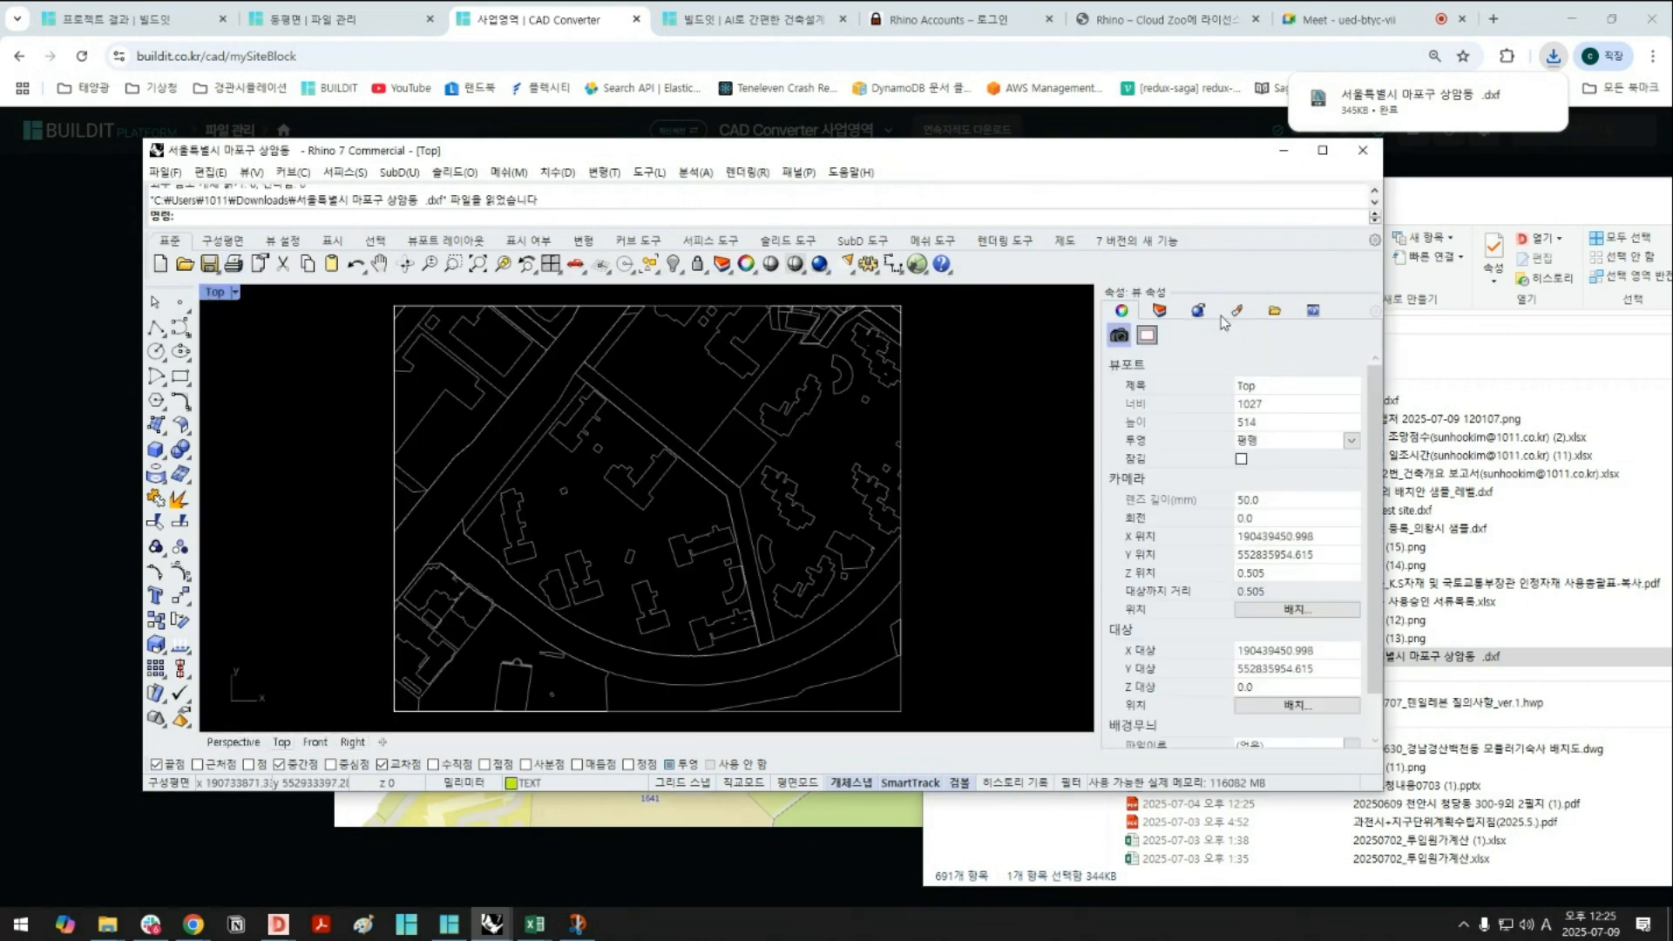
Open the same 서울특별시 마포구 상암동 DXF from Downloads in DWG TrueView and maximize the program window
left_click(1548, 208)
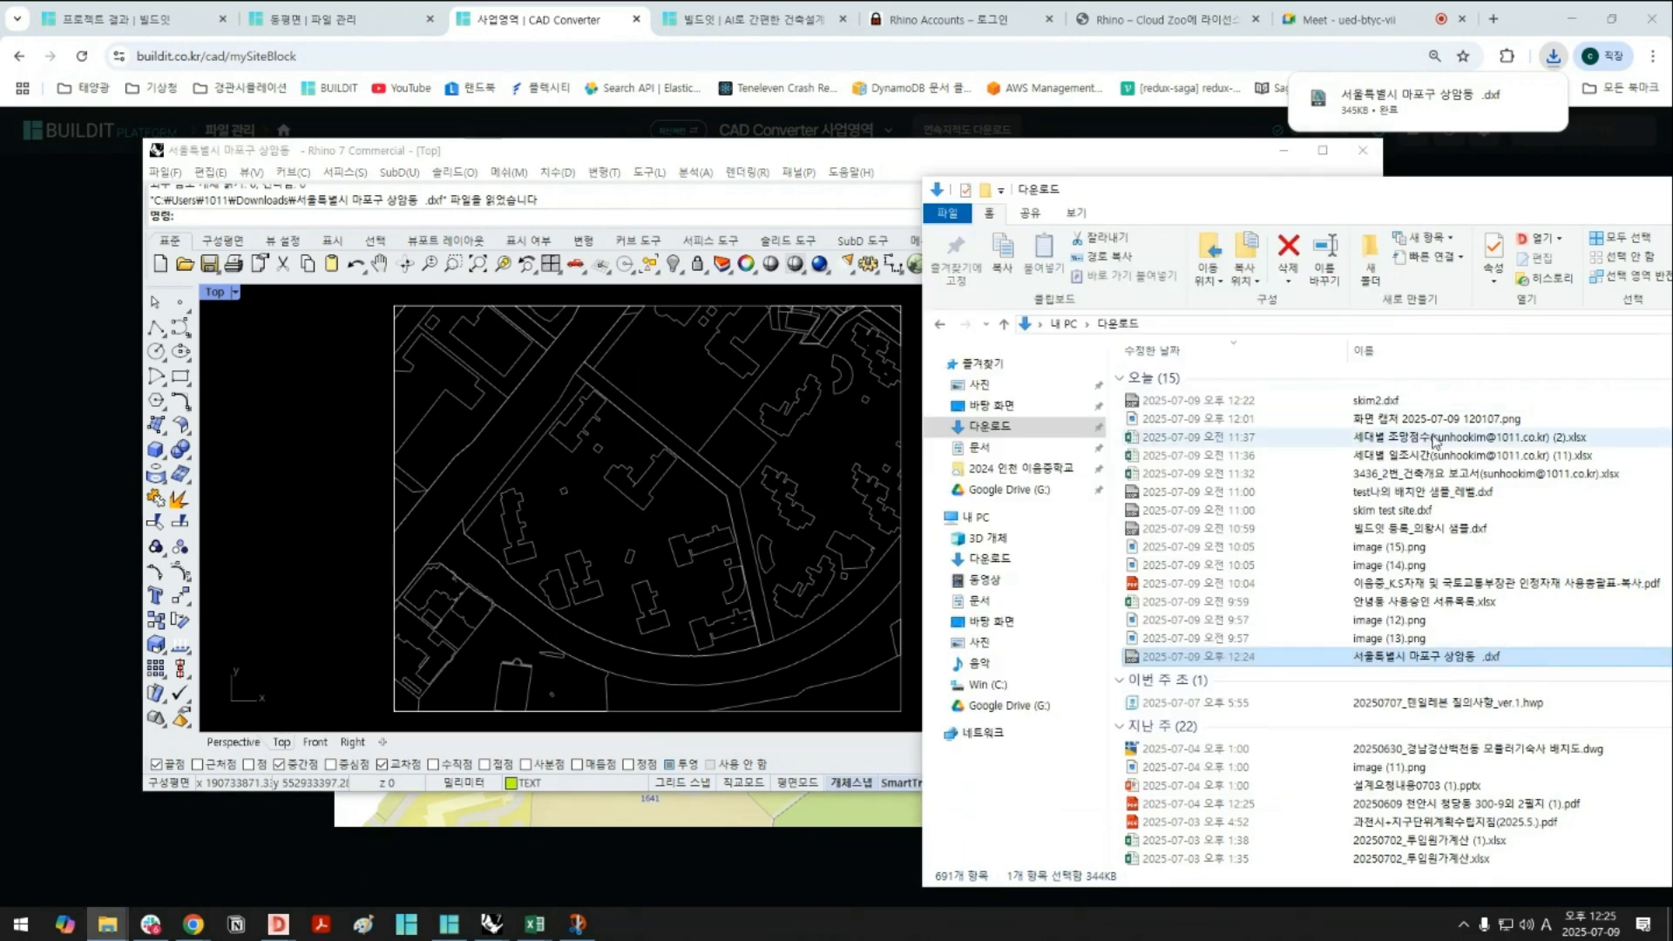
double_click(1425, 658)
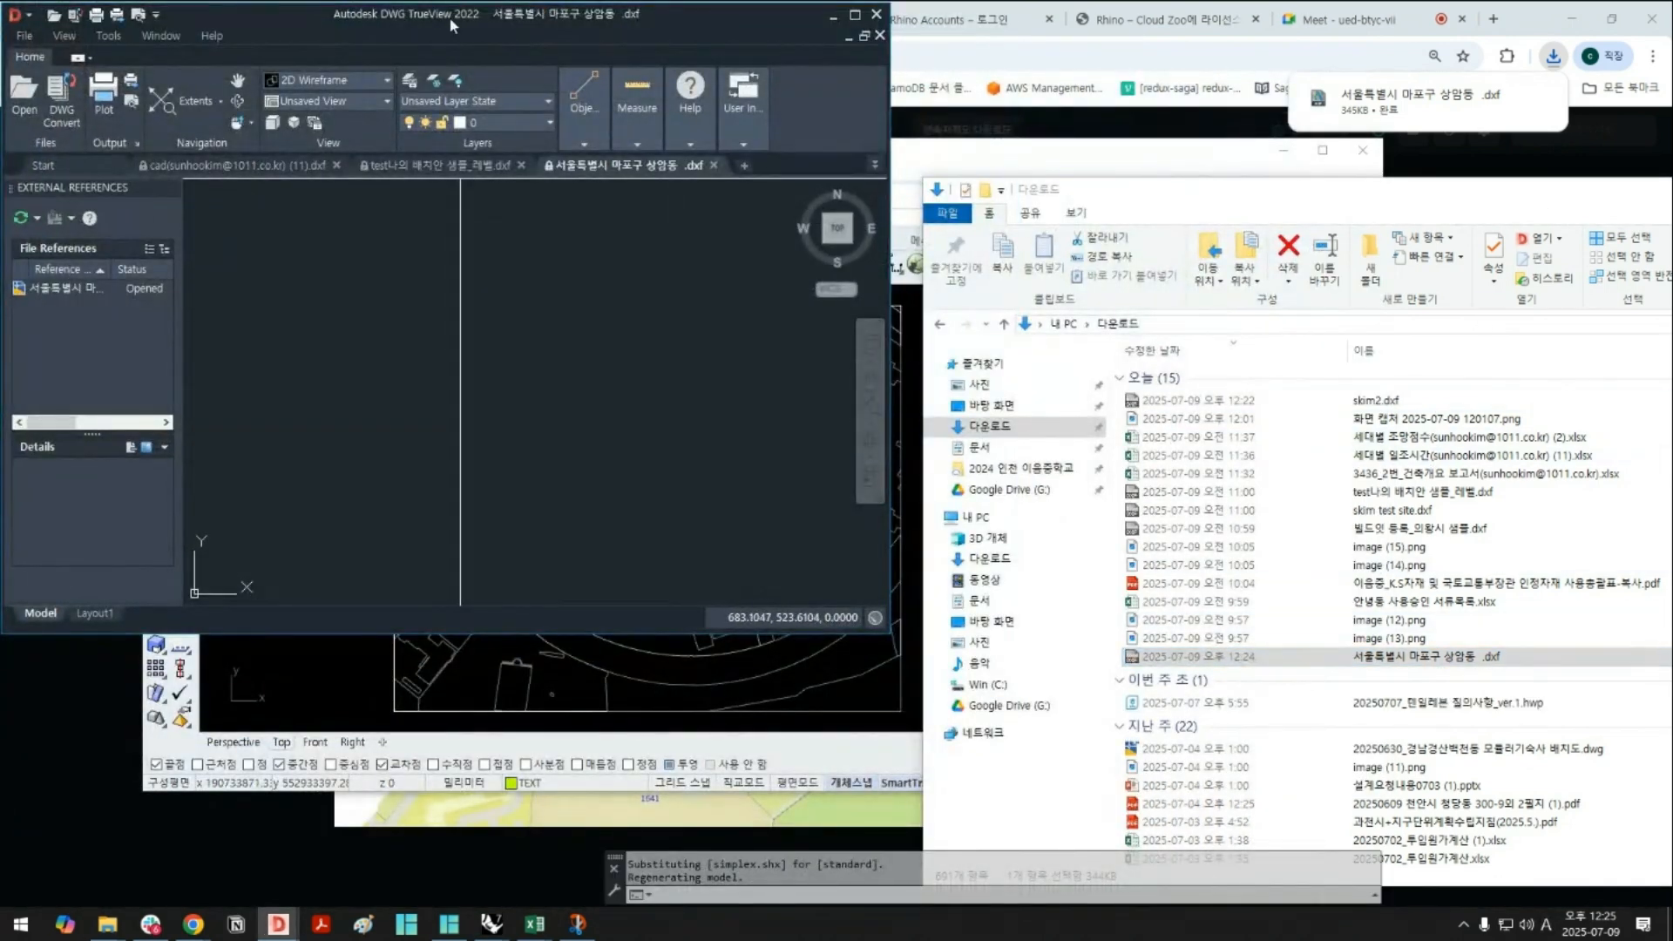
left_click(854, 14)
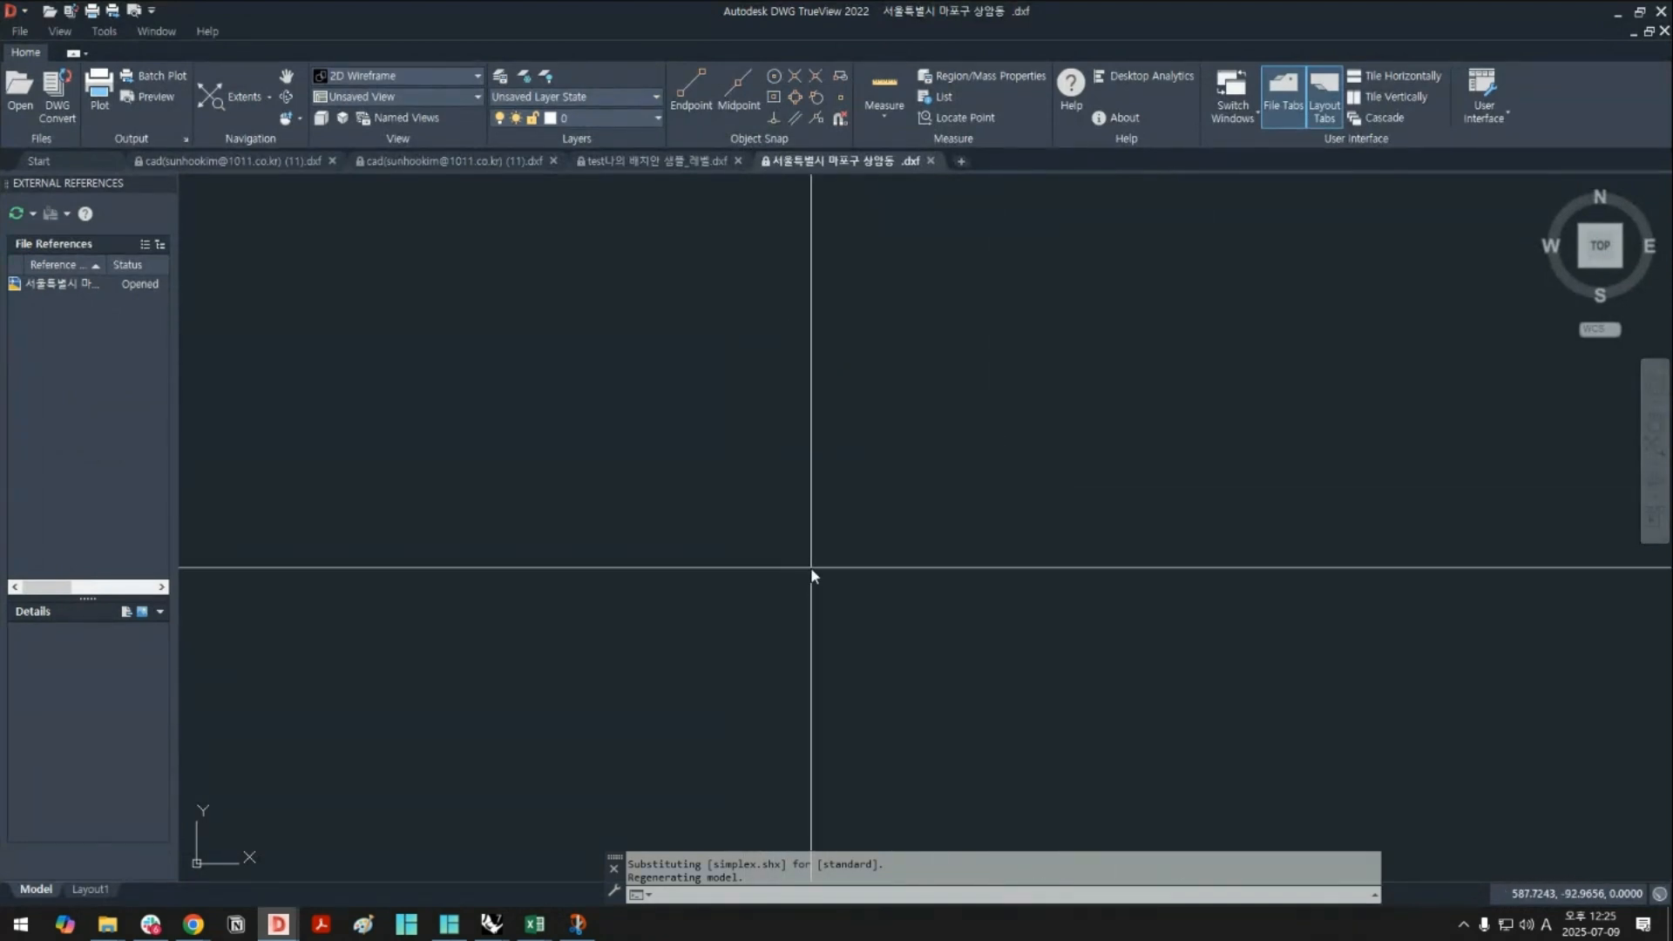
Show the drawing's full extents in DWG TrueView, minimize that program, and bring Rhino back in a maximized window
middle_click(873, 550)
middle_click(873, 551)
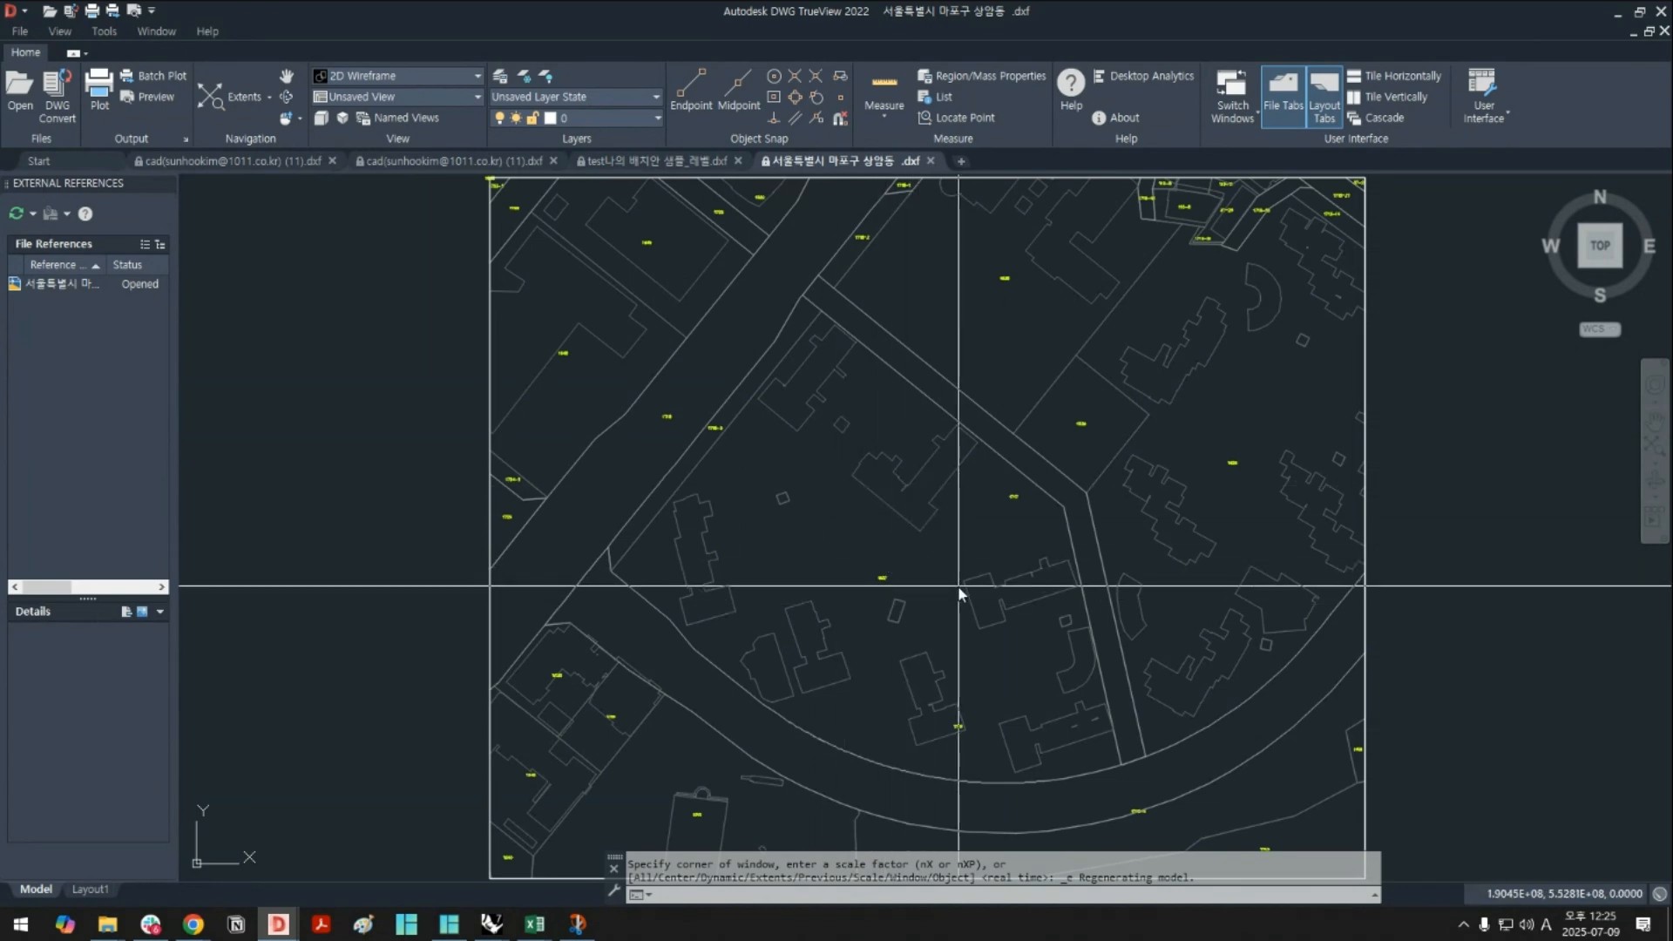
scroll(954, 585, "down", 1)
left_click(1618, 16)
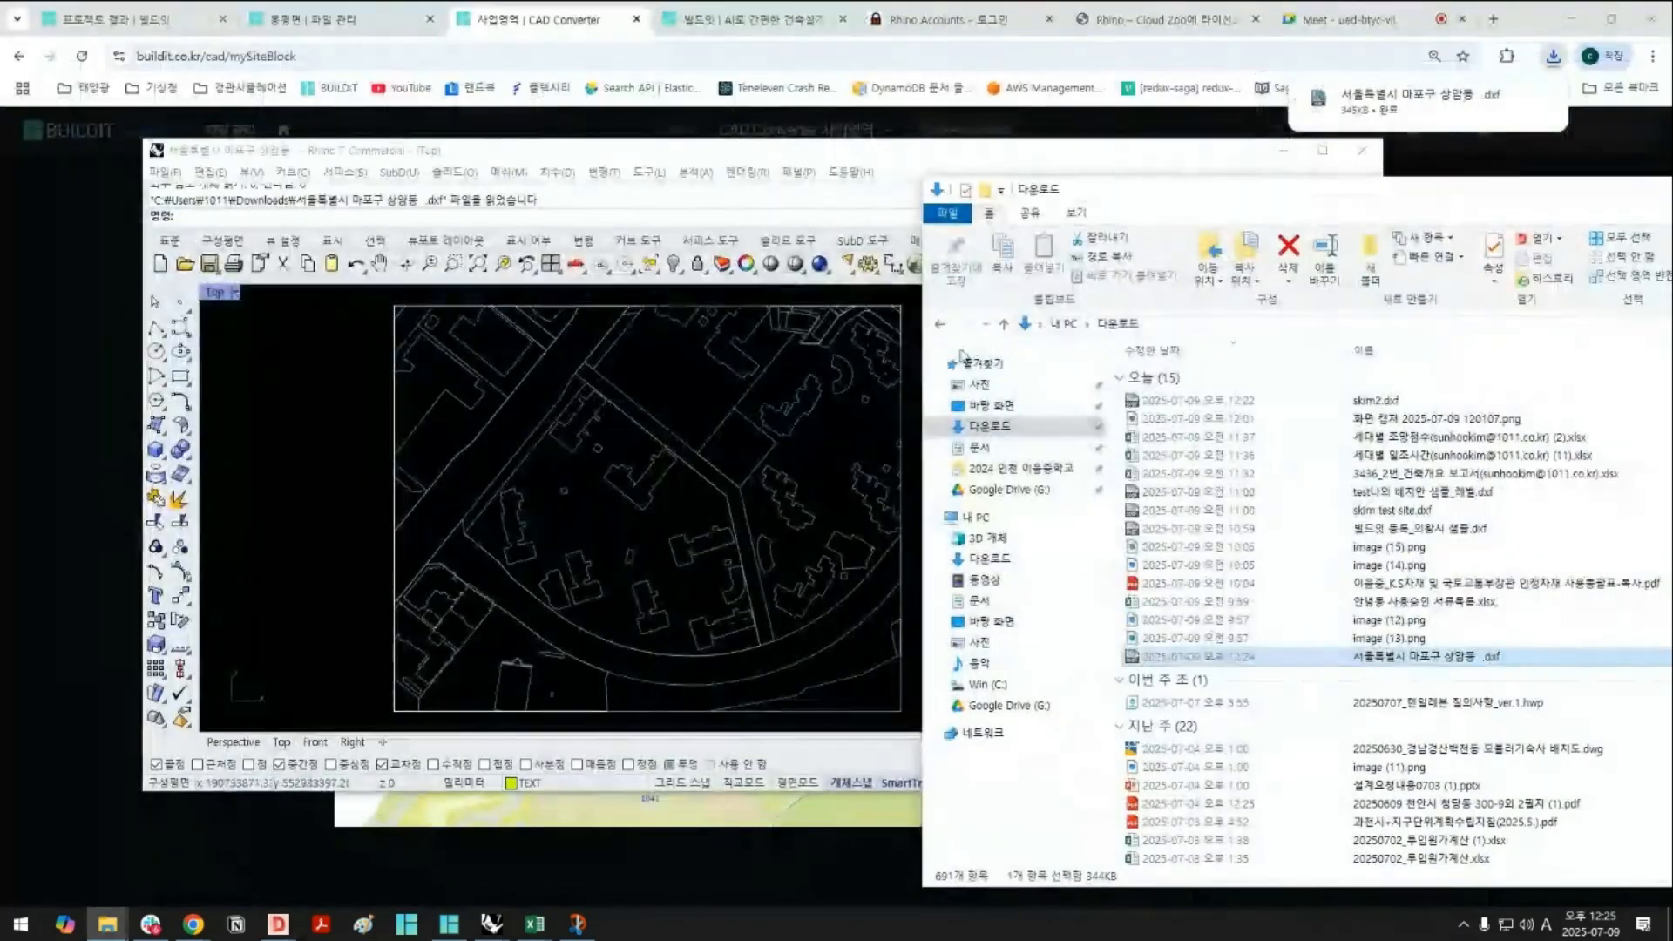
double_click(771, 155)
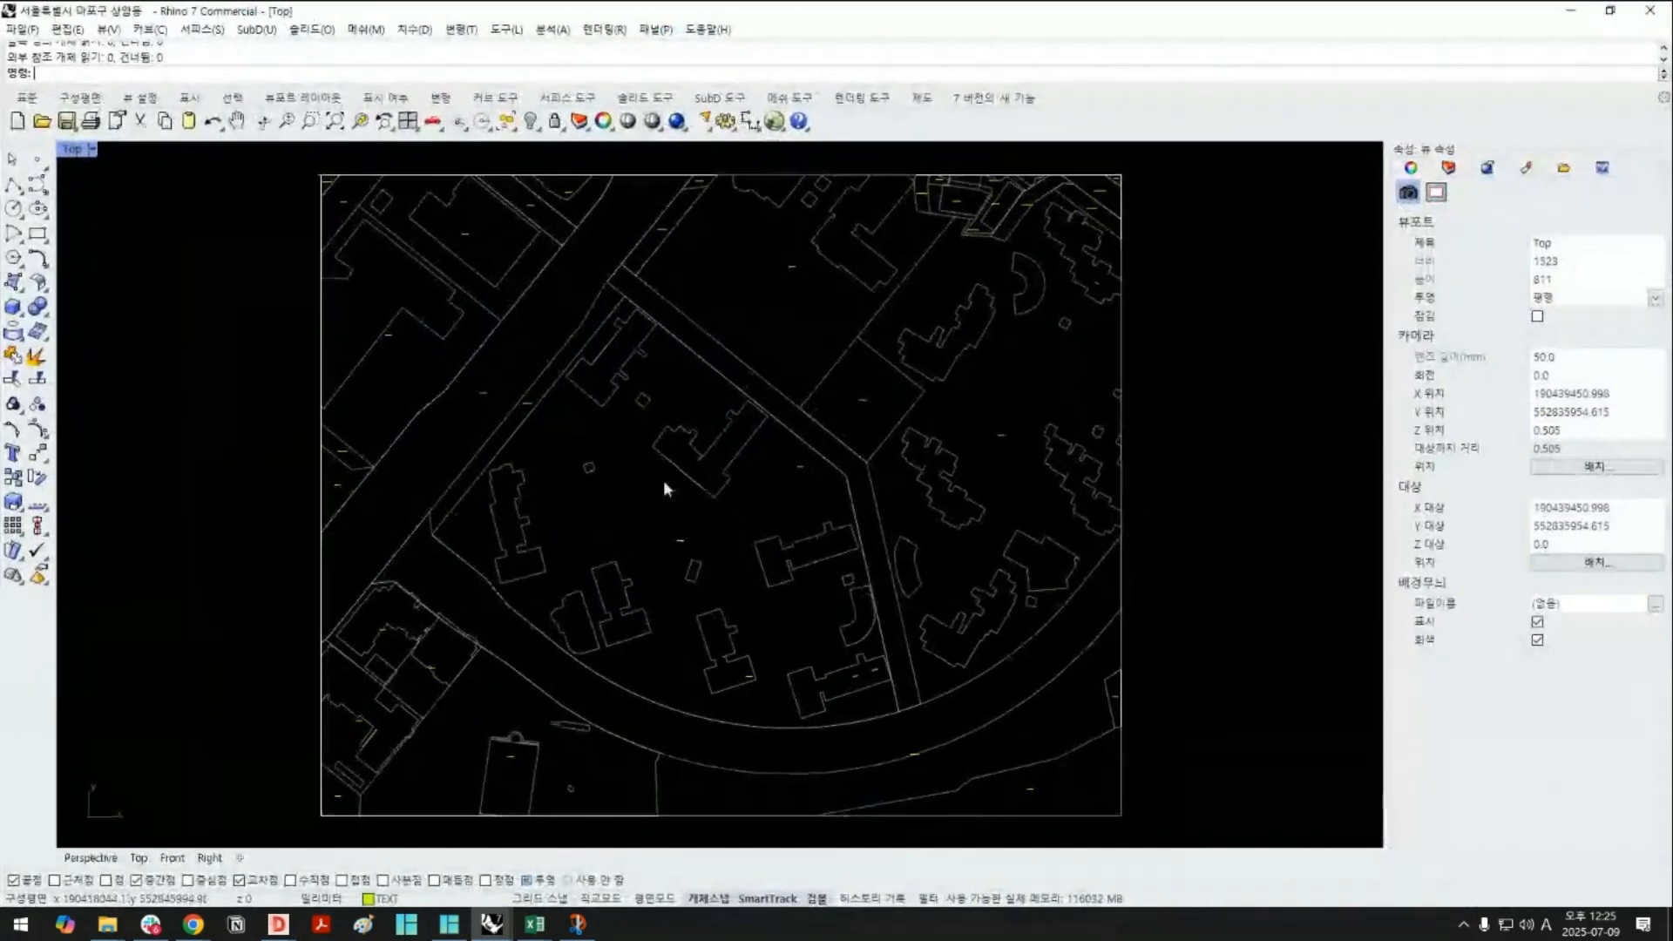
Make layer 0 the current layer and place it at the end of the layer list
left_click(1448, 168)
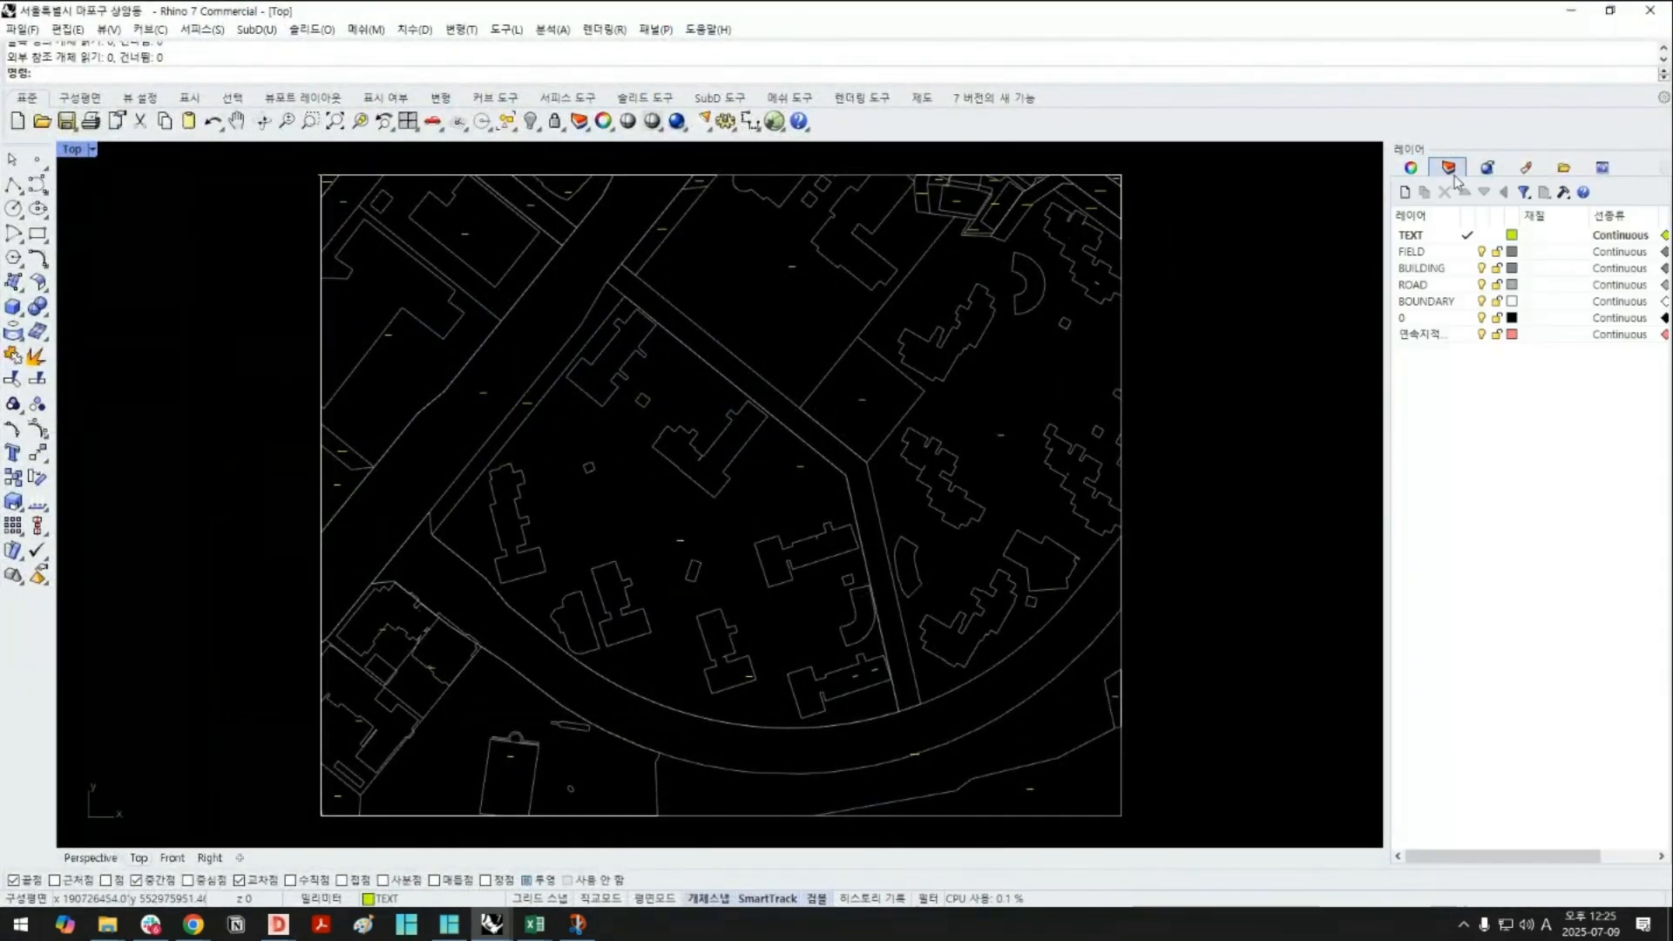
left_click(1420, 322)
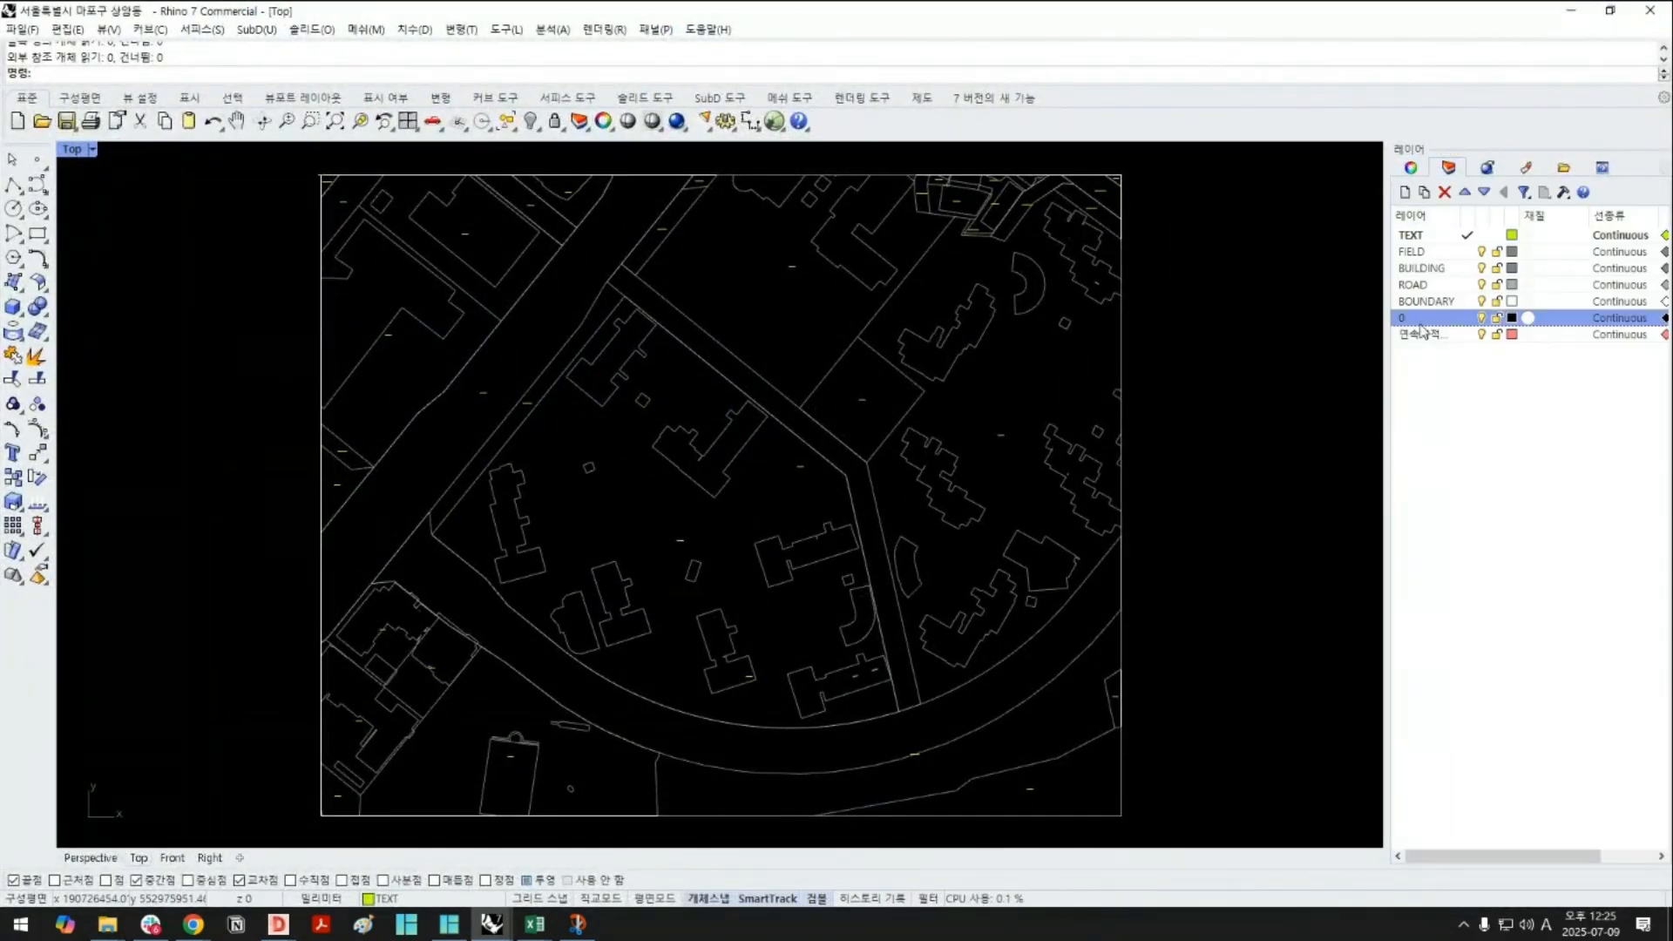
double_click(1435, 322)
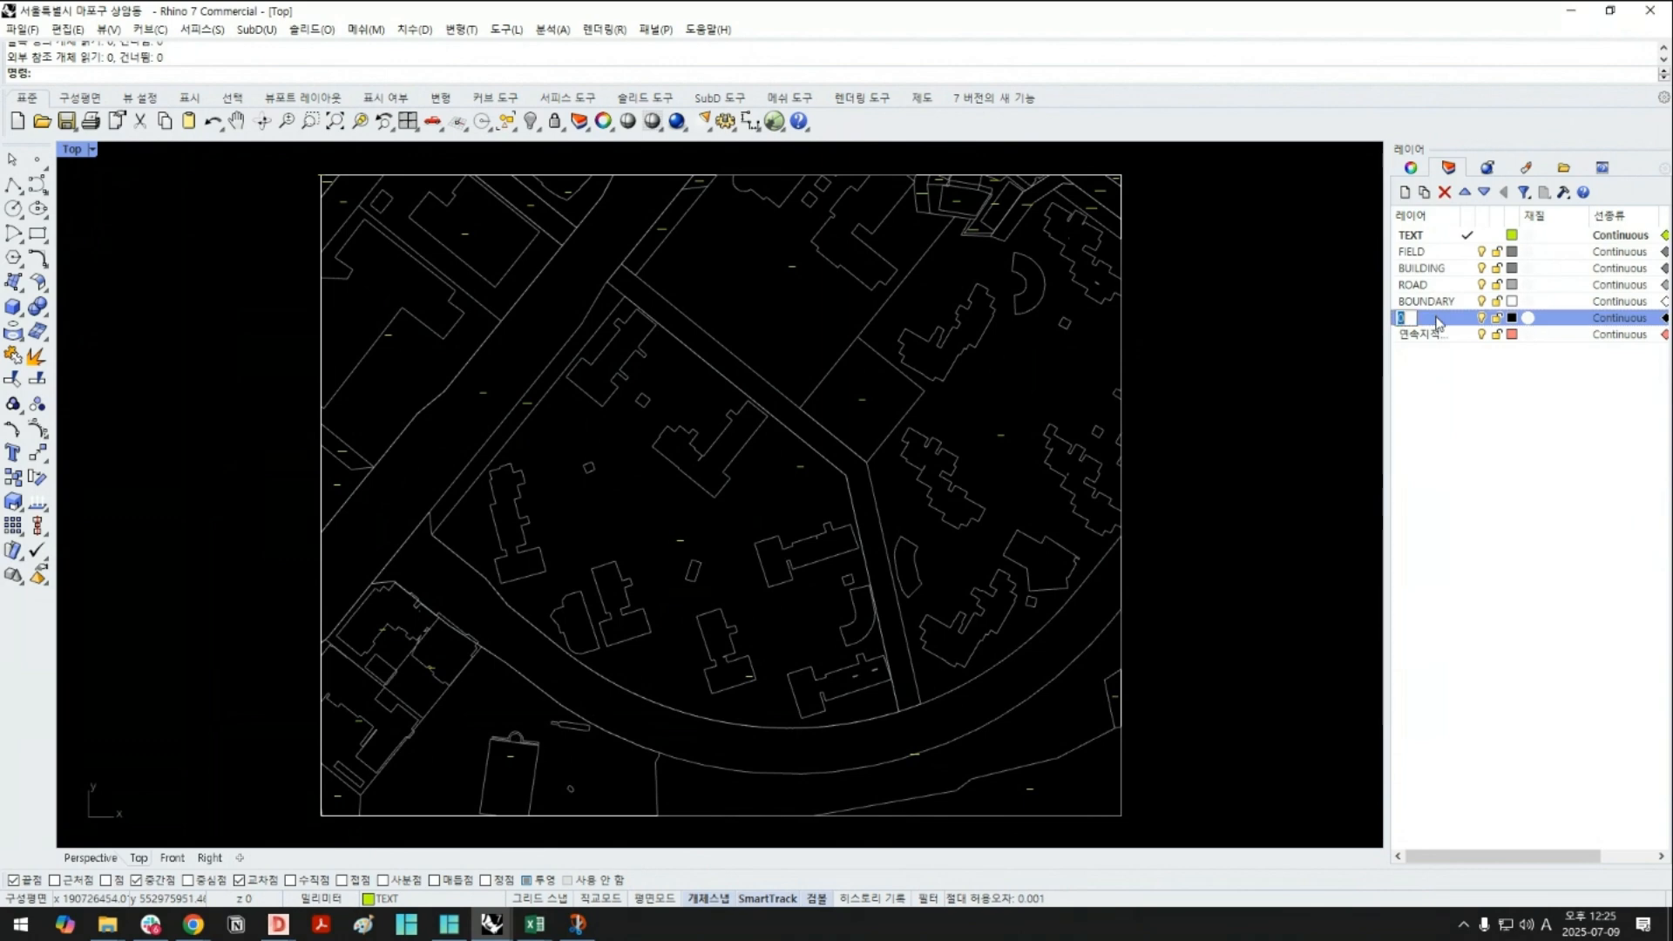
left_click(1484, 192)
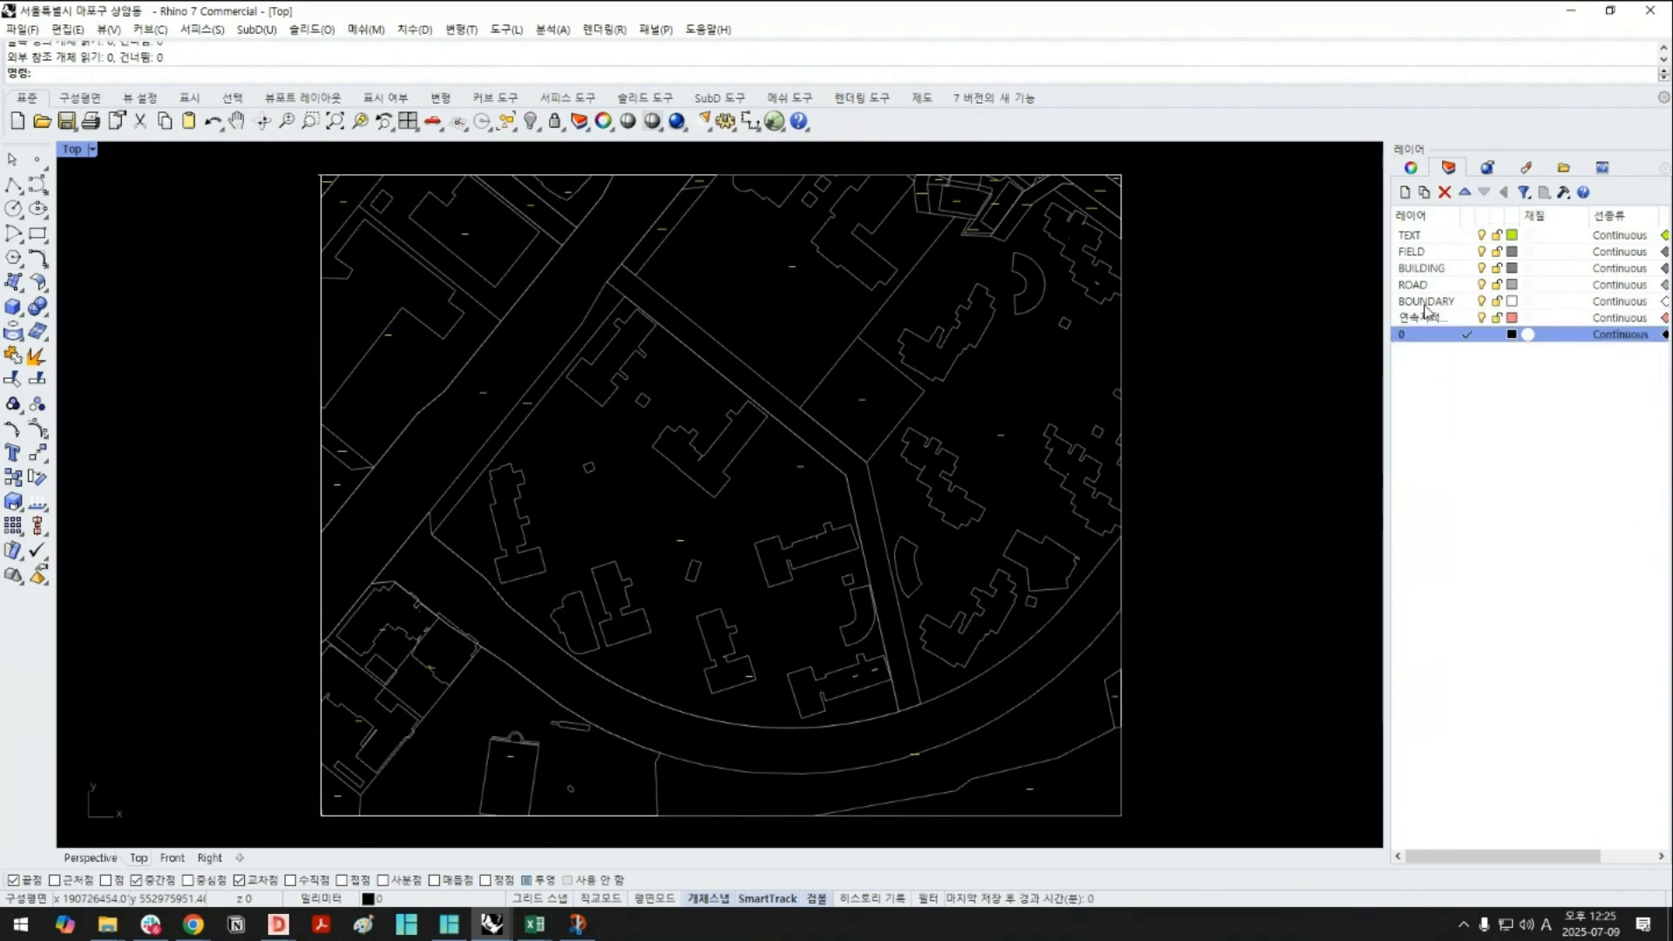
Lock every layer except 0: TEXT, FIELD, BUILDING, ROAD, BOUNDARY and the 연속지적 layer
right_click_drag(1201, 575, 1253, 545)
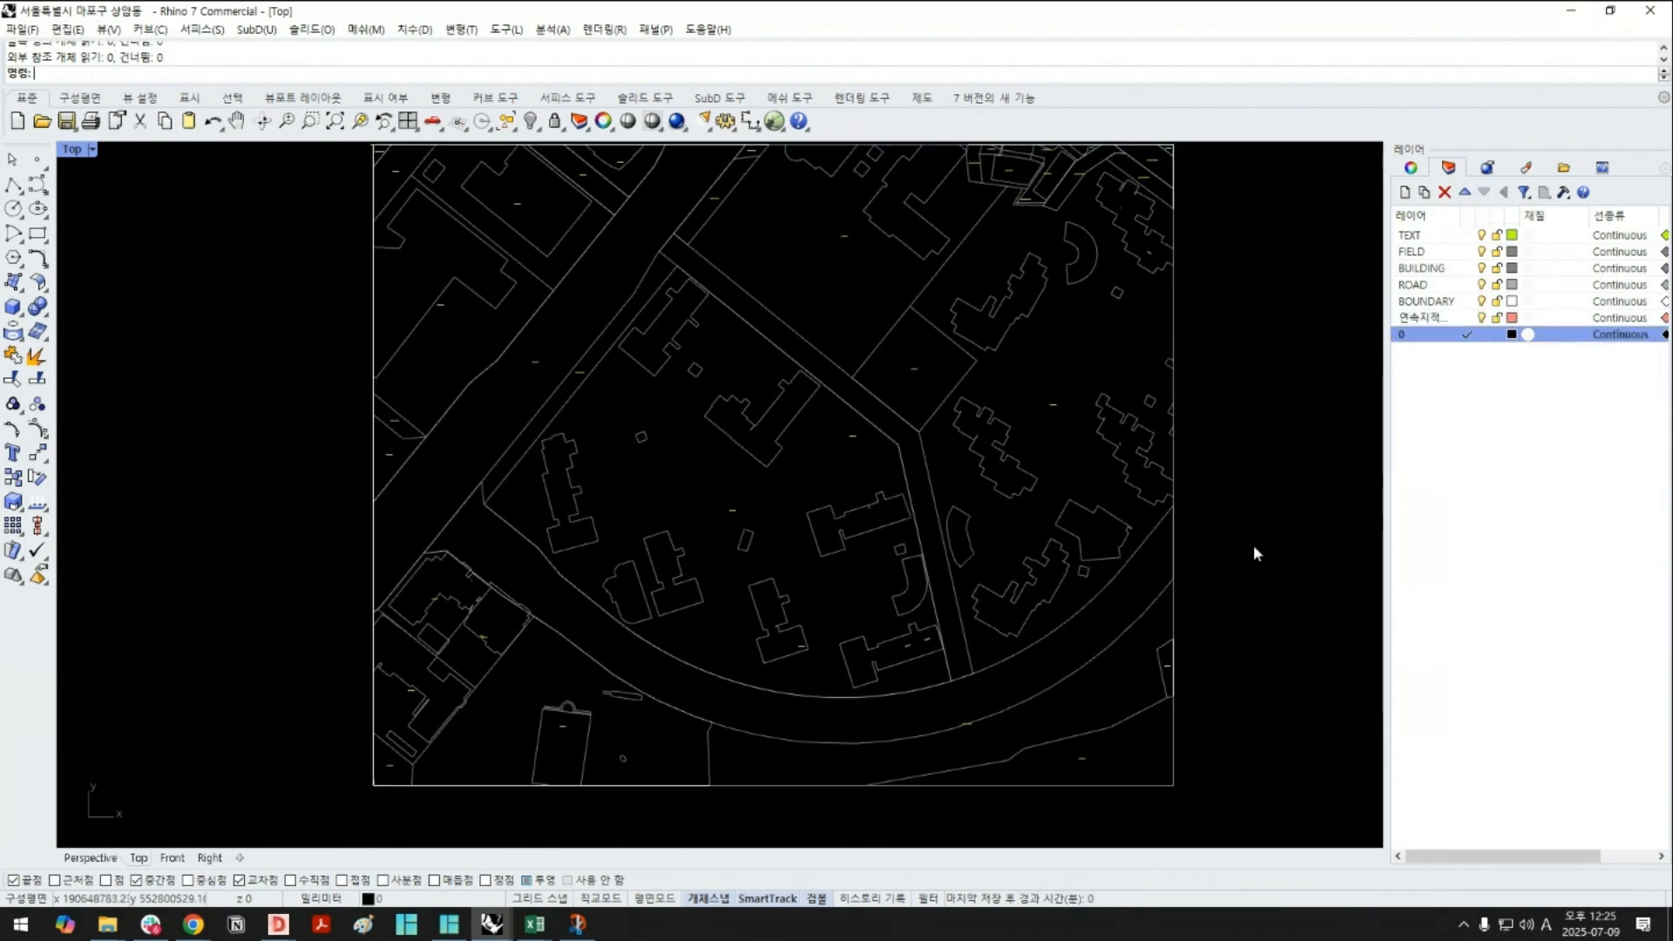
scroll(1259, 547, "down", 2)
left_click(1433, 237)
left_click(1467, 317, "shift")
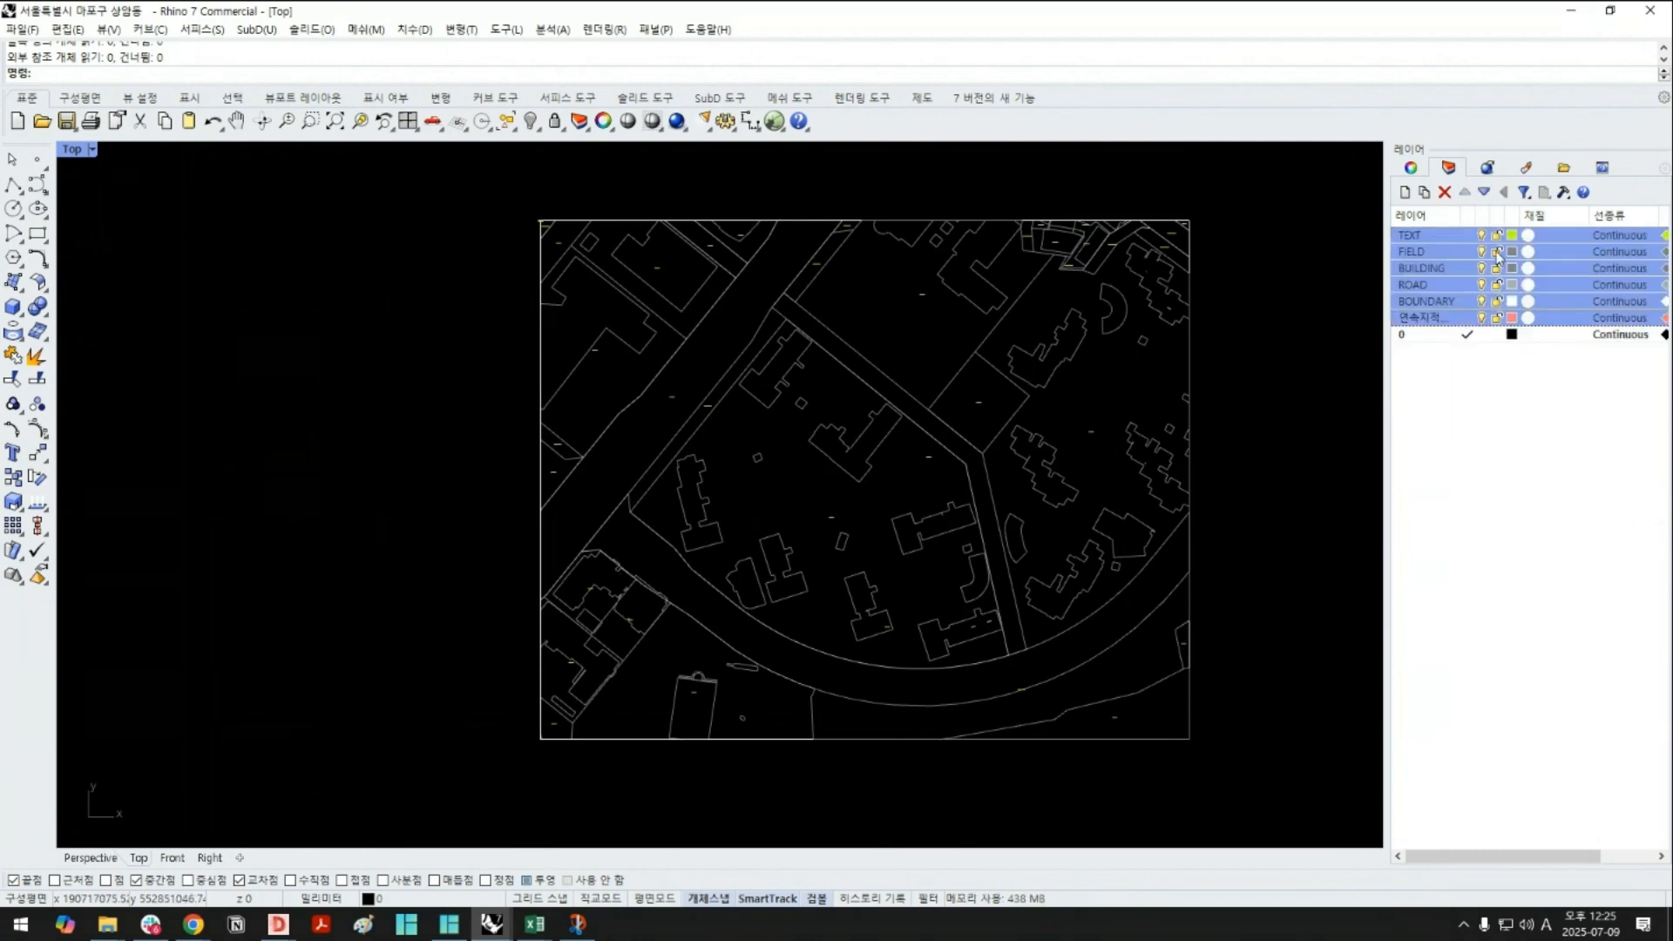
left_click(1497, 236)
mouse_move(1304, 442)
right_mouse_down()
mouse_move(1153, 467)
mouse_move(1256, 442)
right_mouse_up()
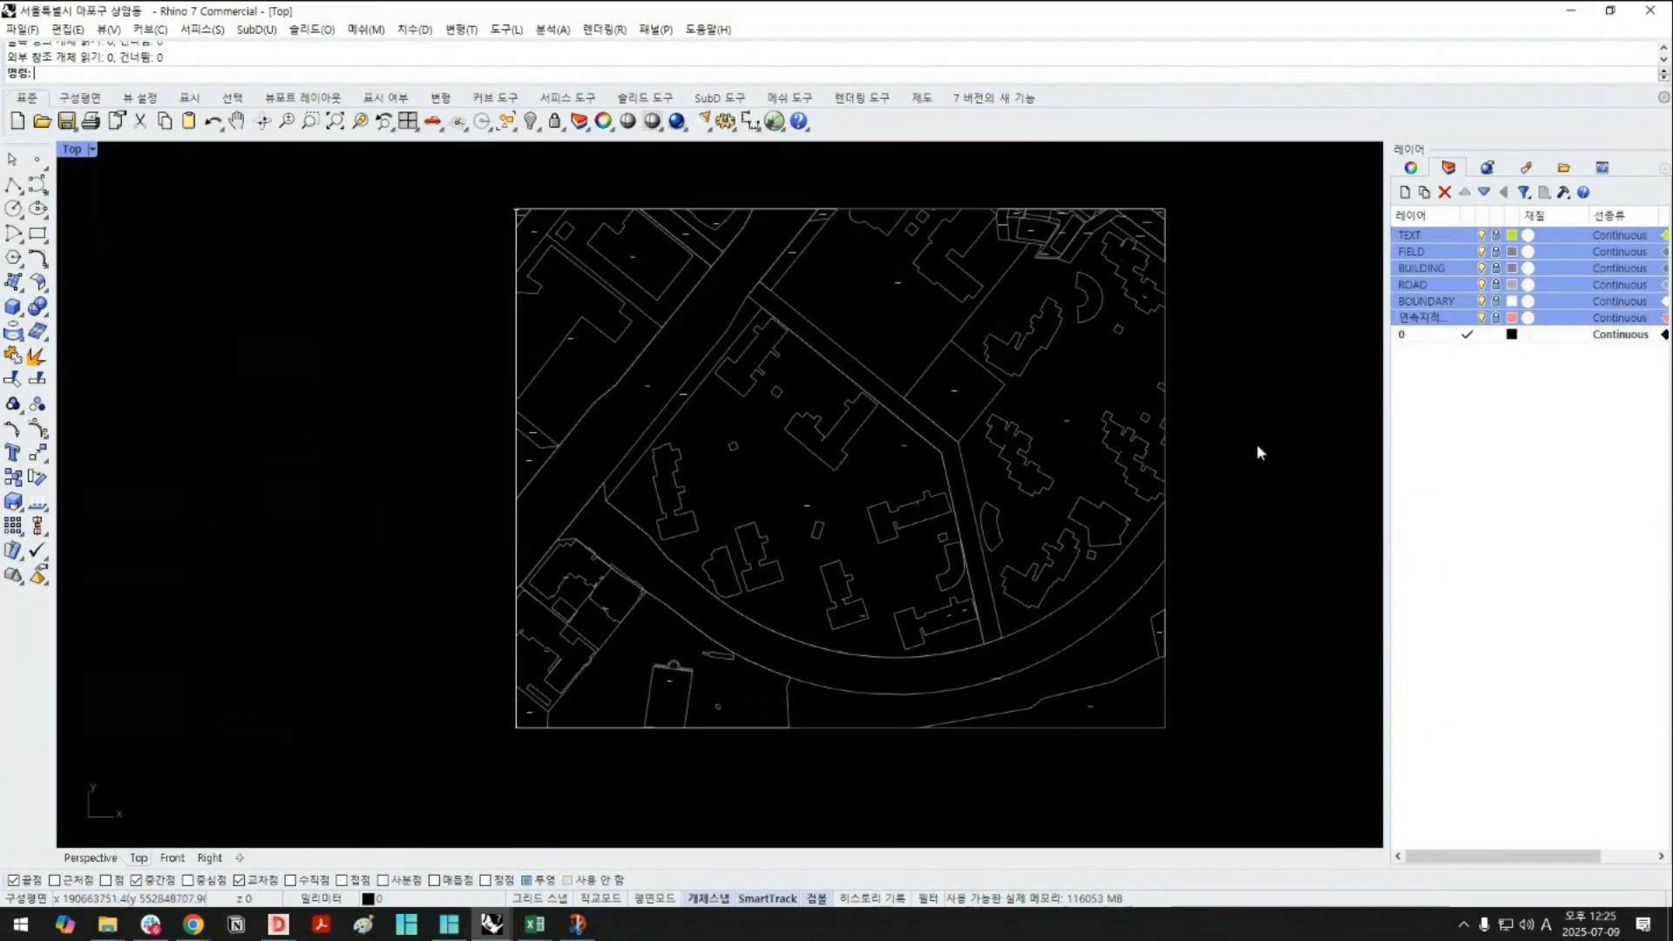
scroll(825, 468, "up", 4)
right_click_drag(798, 481, 760, 515)
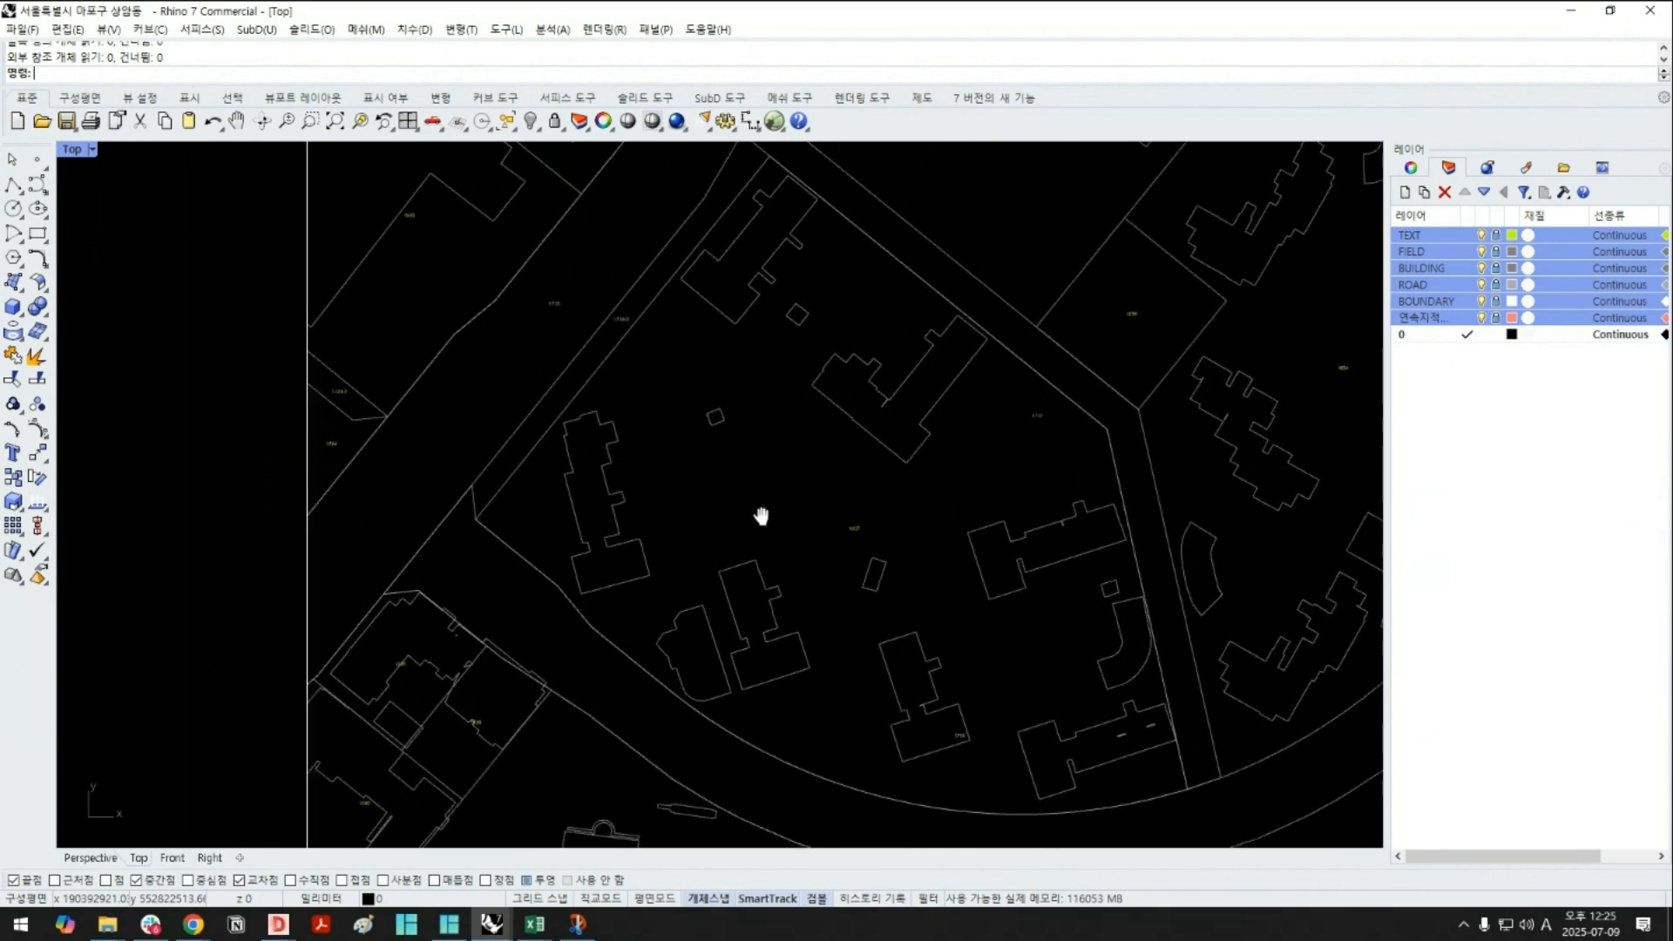
right_click(768, 496)
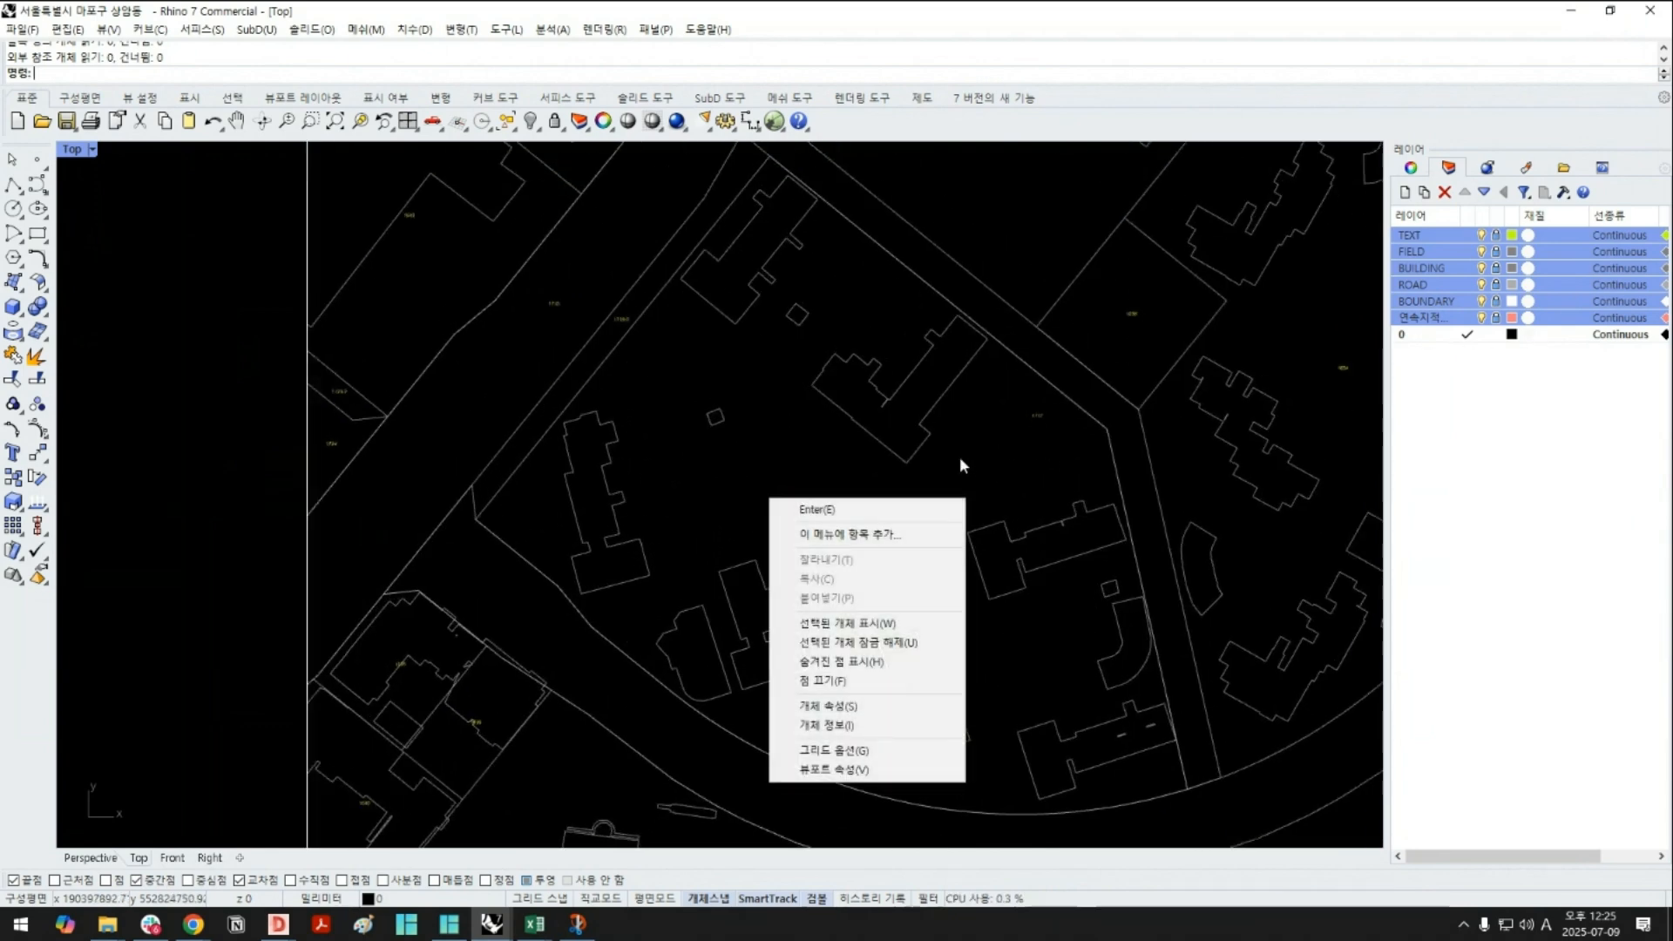
right_click_drag(960, 456, 991, 441)
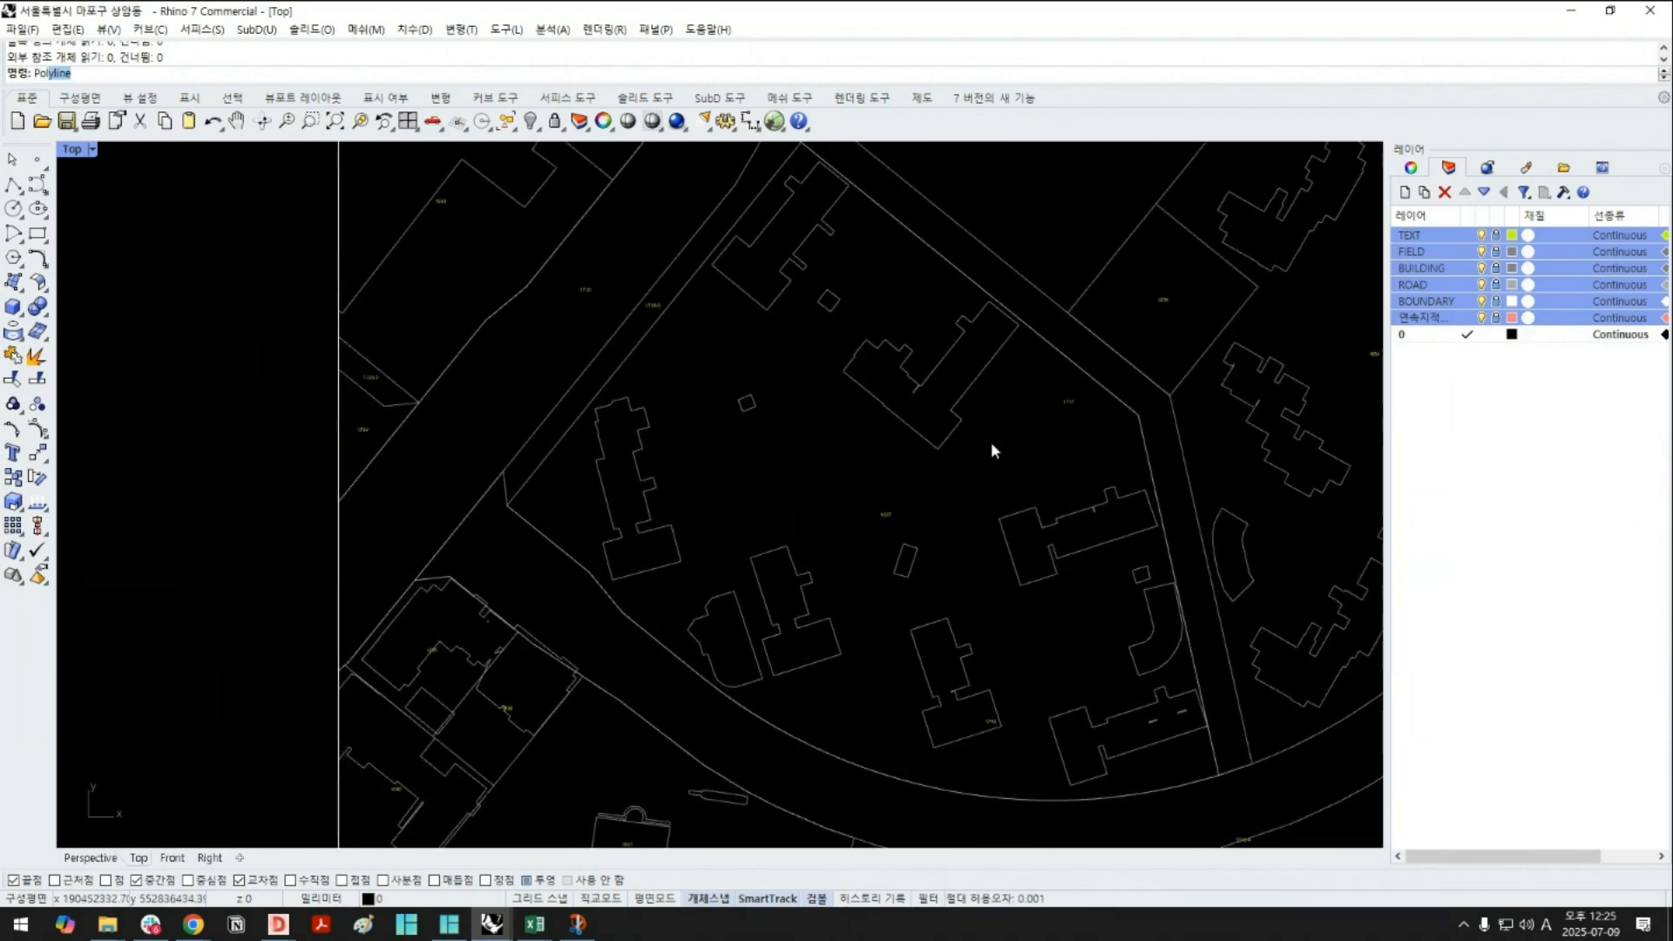
key("Return")
left_click(504, 473)
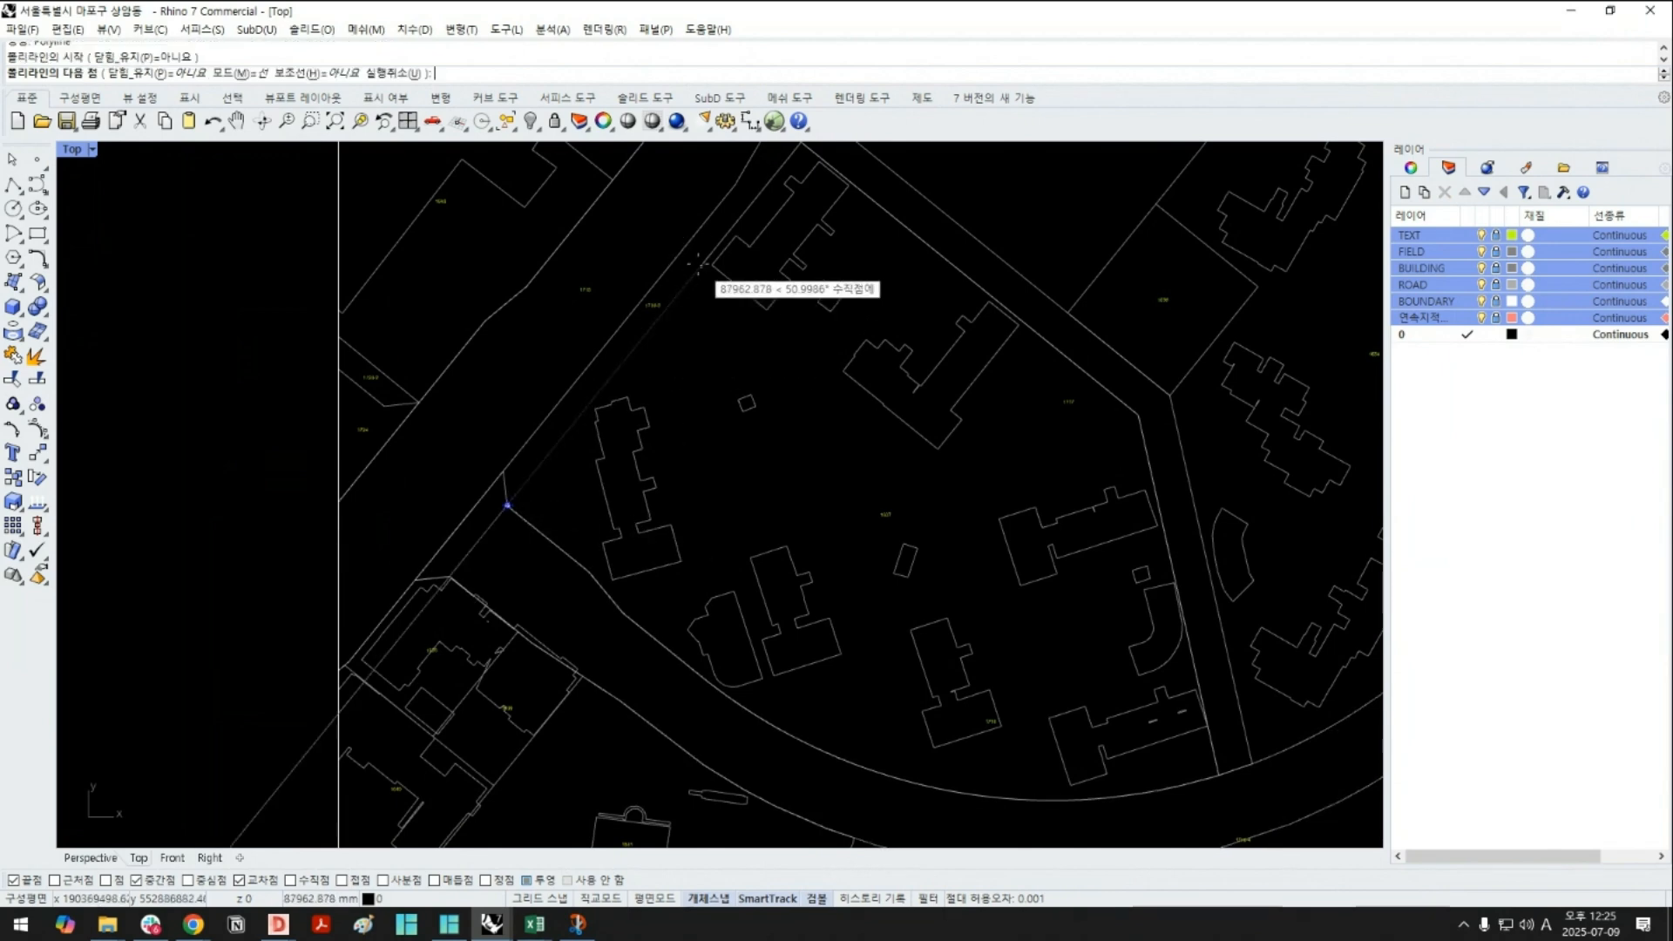
left_click(507, 505)
key("Return")
Set the colour of layer 0 to red (빨강, #FF0000)
left_click(1512, 335)
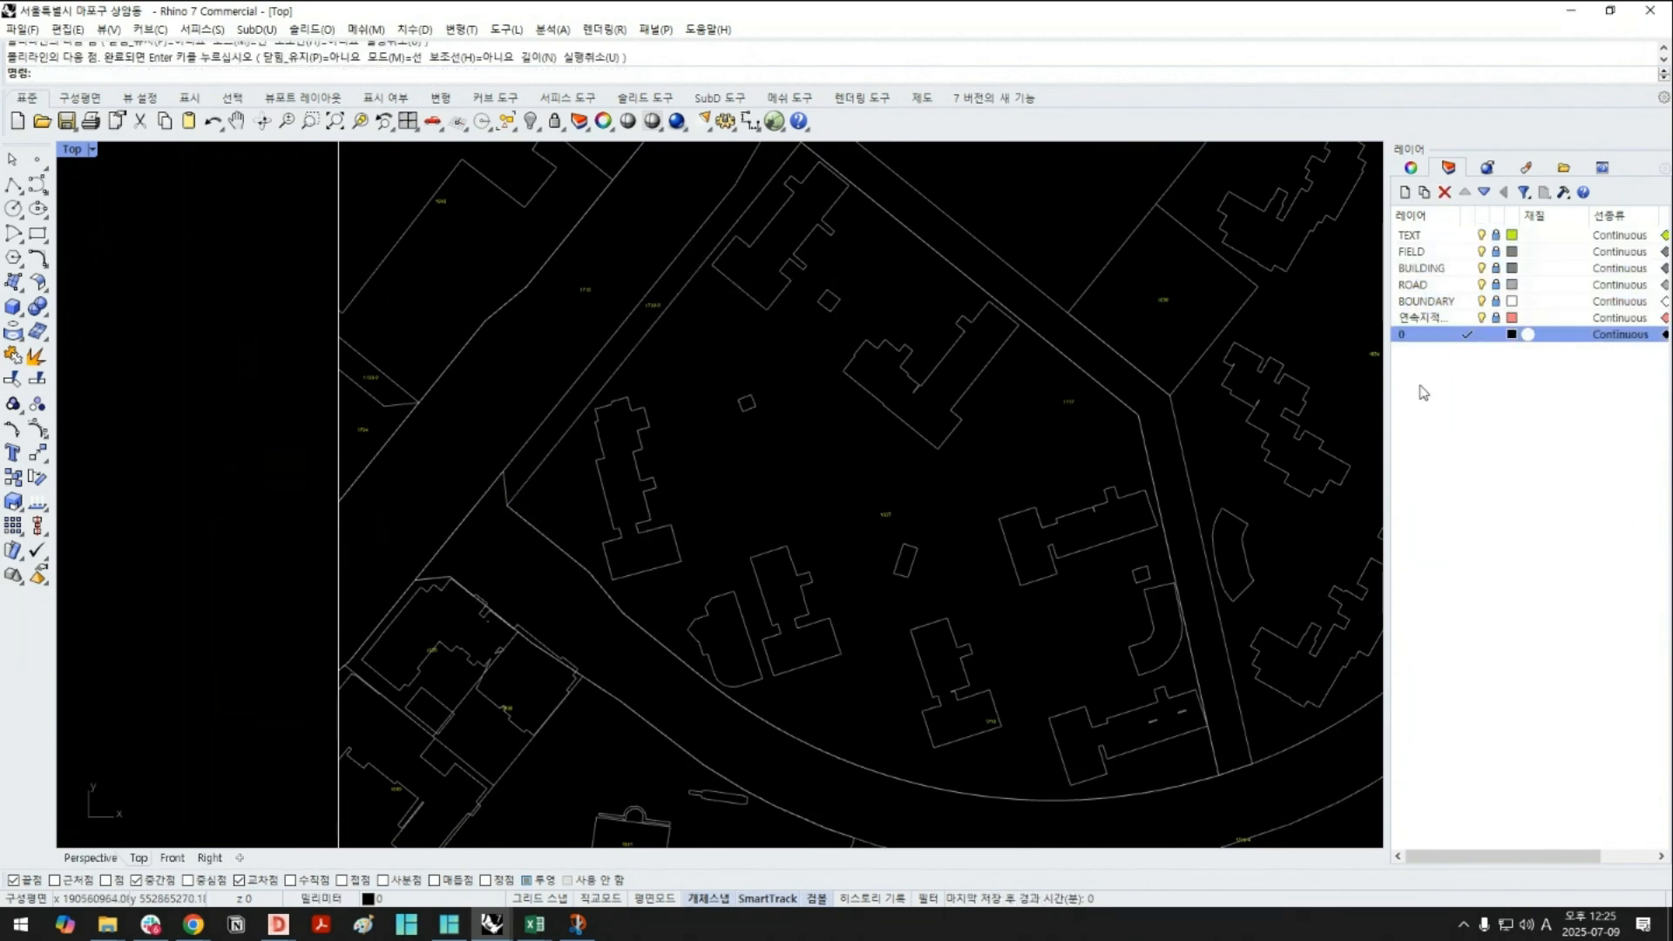
left_click(897, 581)
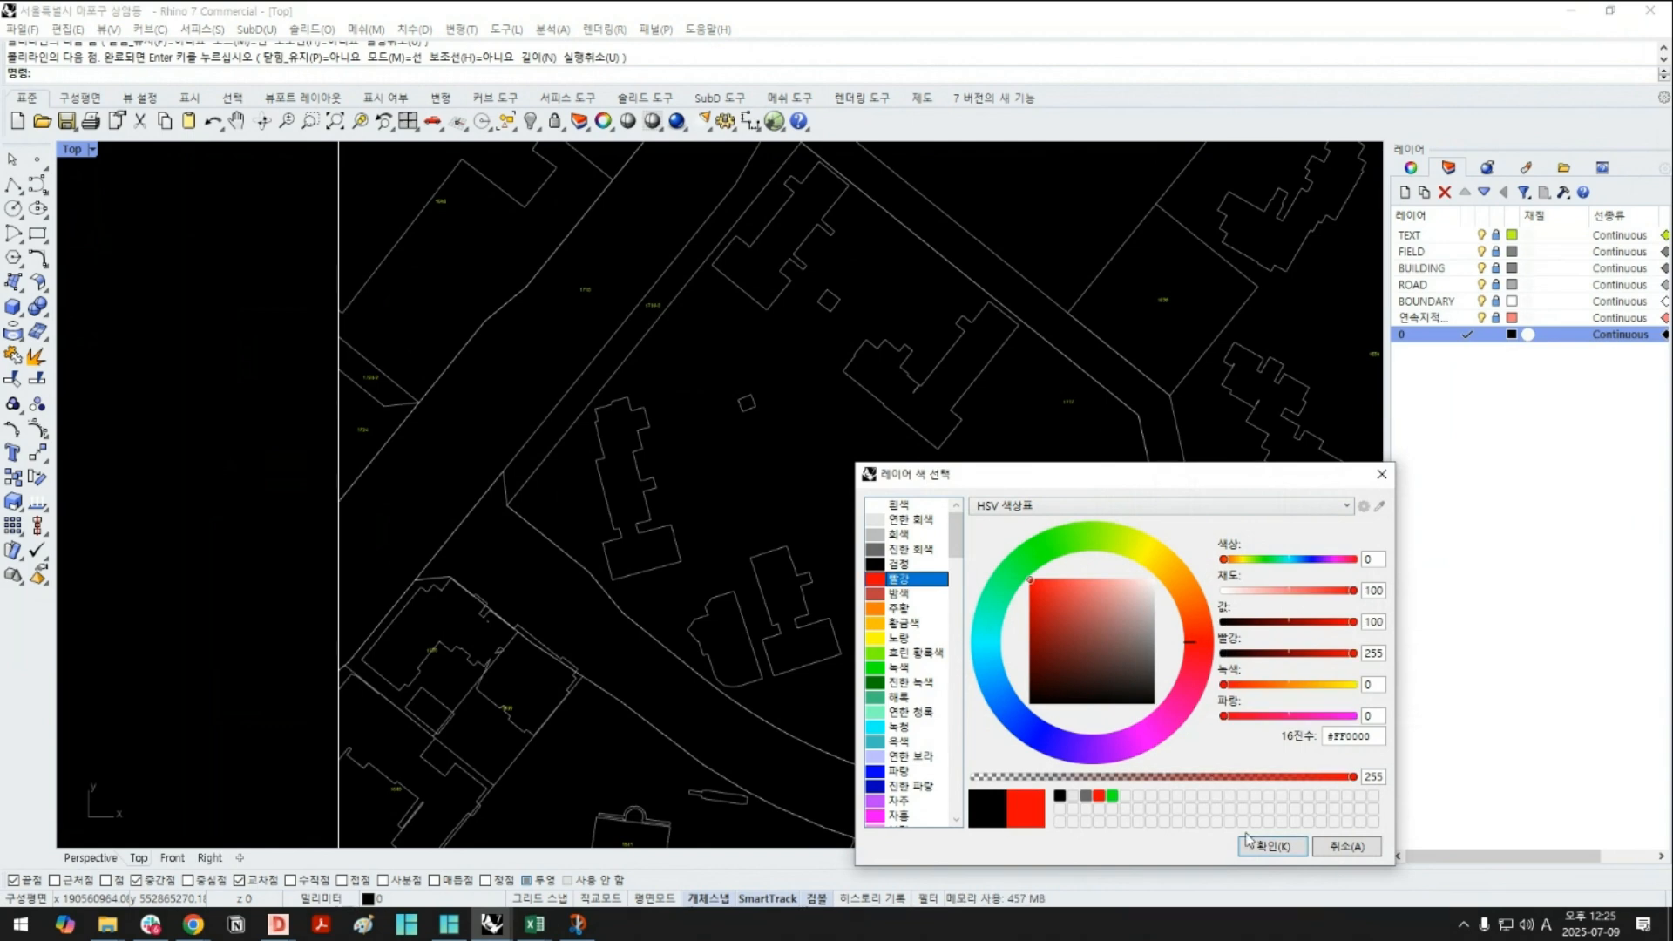
left_click(1262, 848)
Draw a closed five-sided polyline over the western part of parcel 1637, snapping to the parcel edges along the roads
right_click_drag(761, 506, 807, 457)
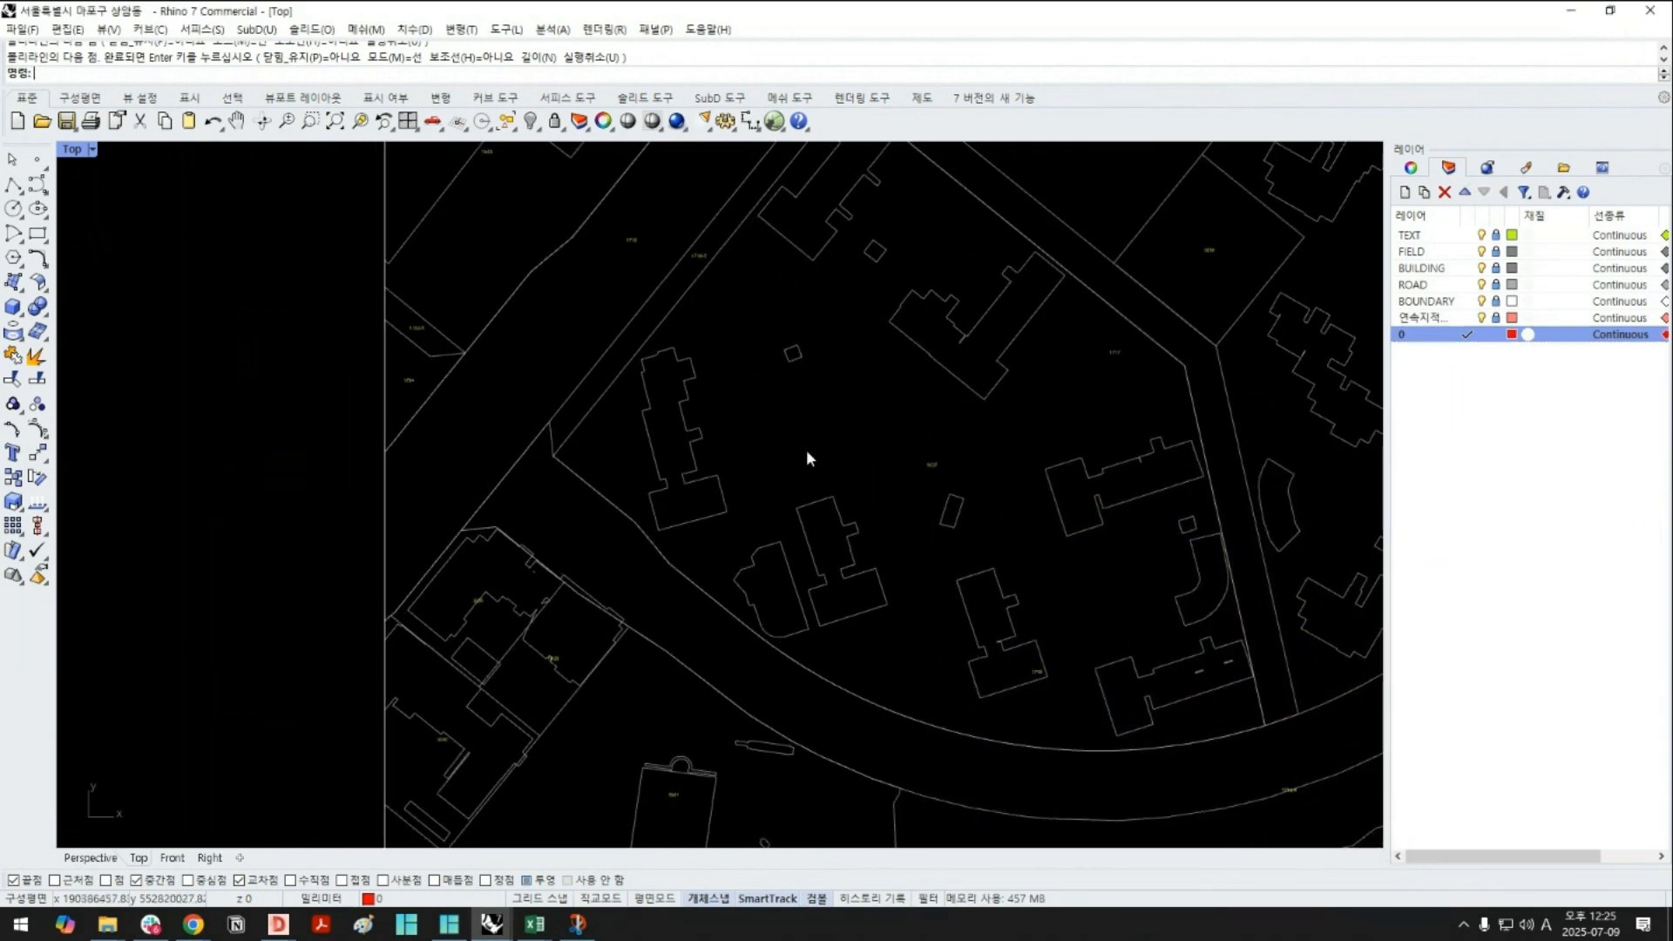
key("Return")
left_click(554, 457)
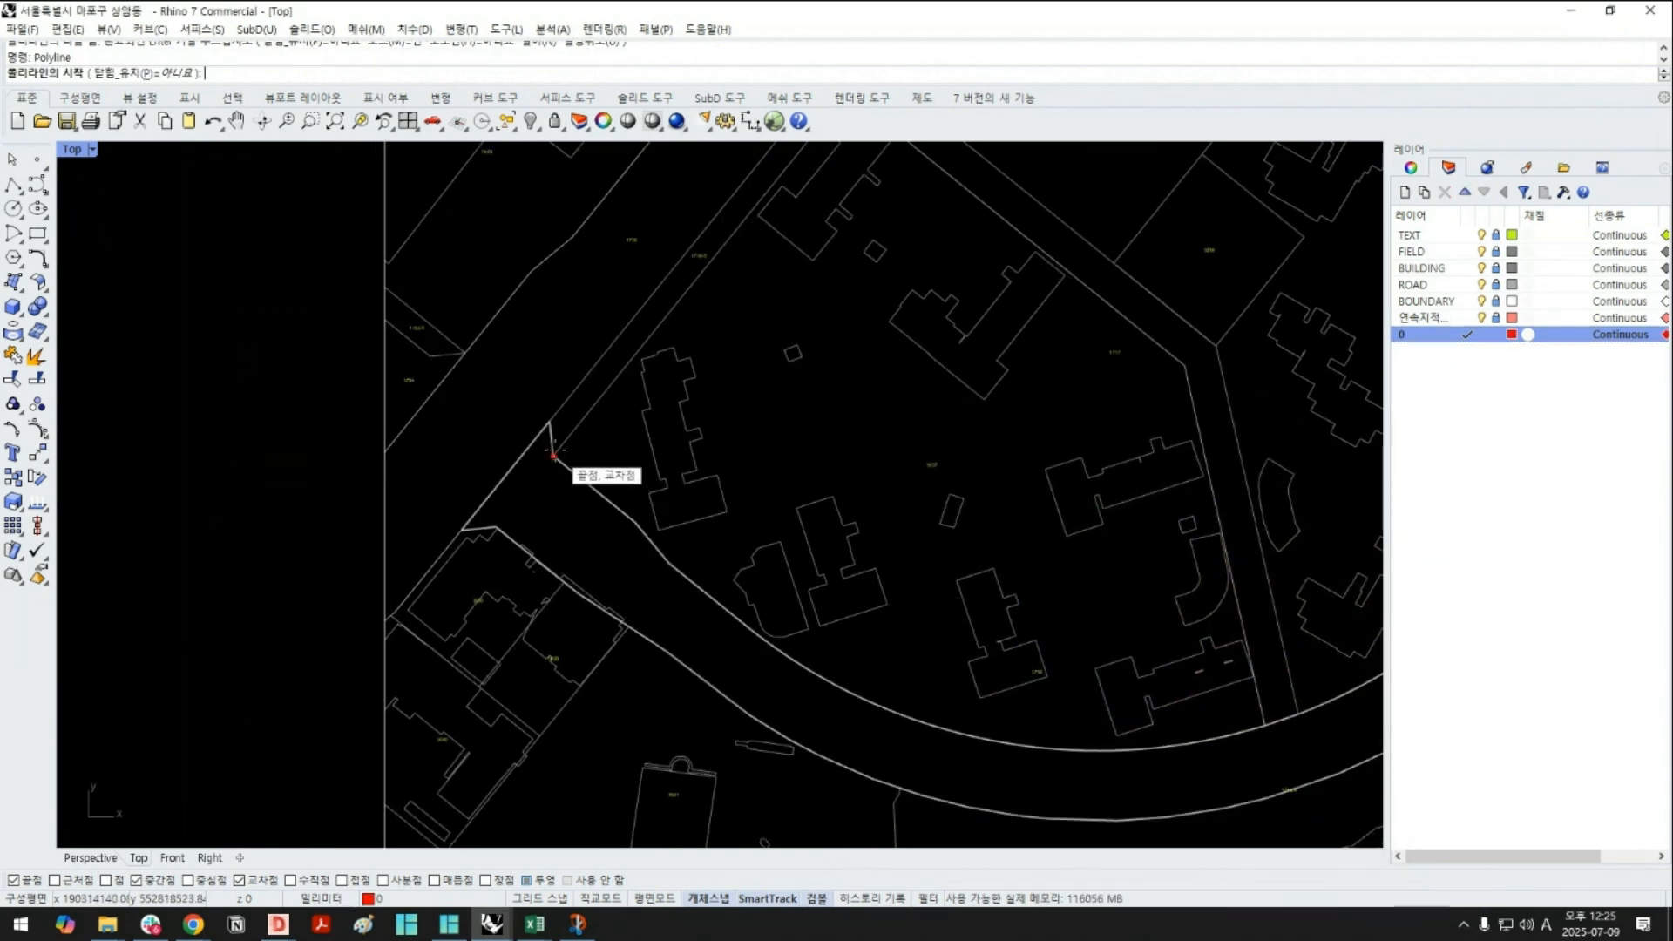
left_click(716, 255)
left_click(909, 420)
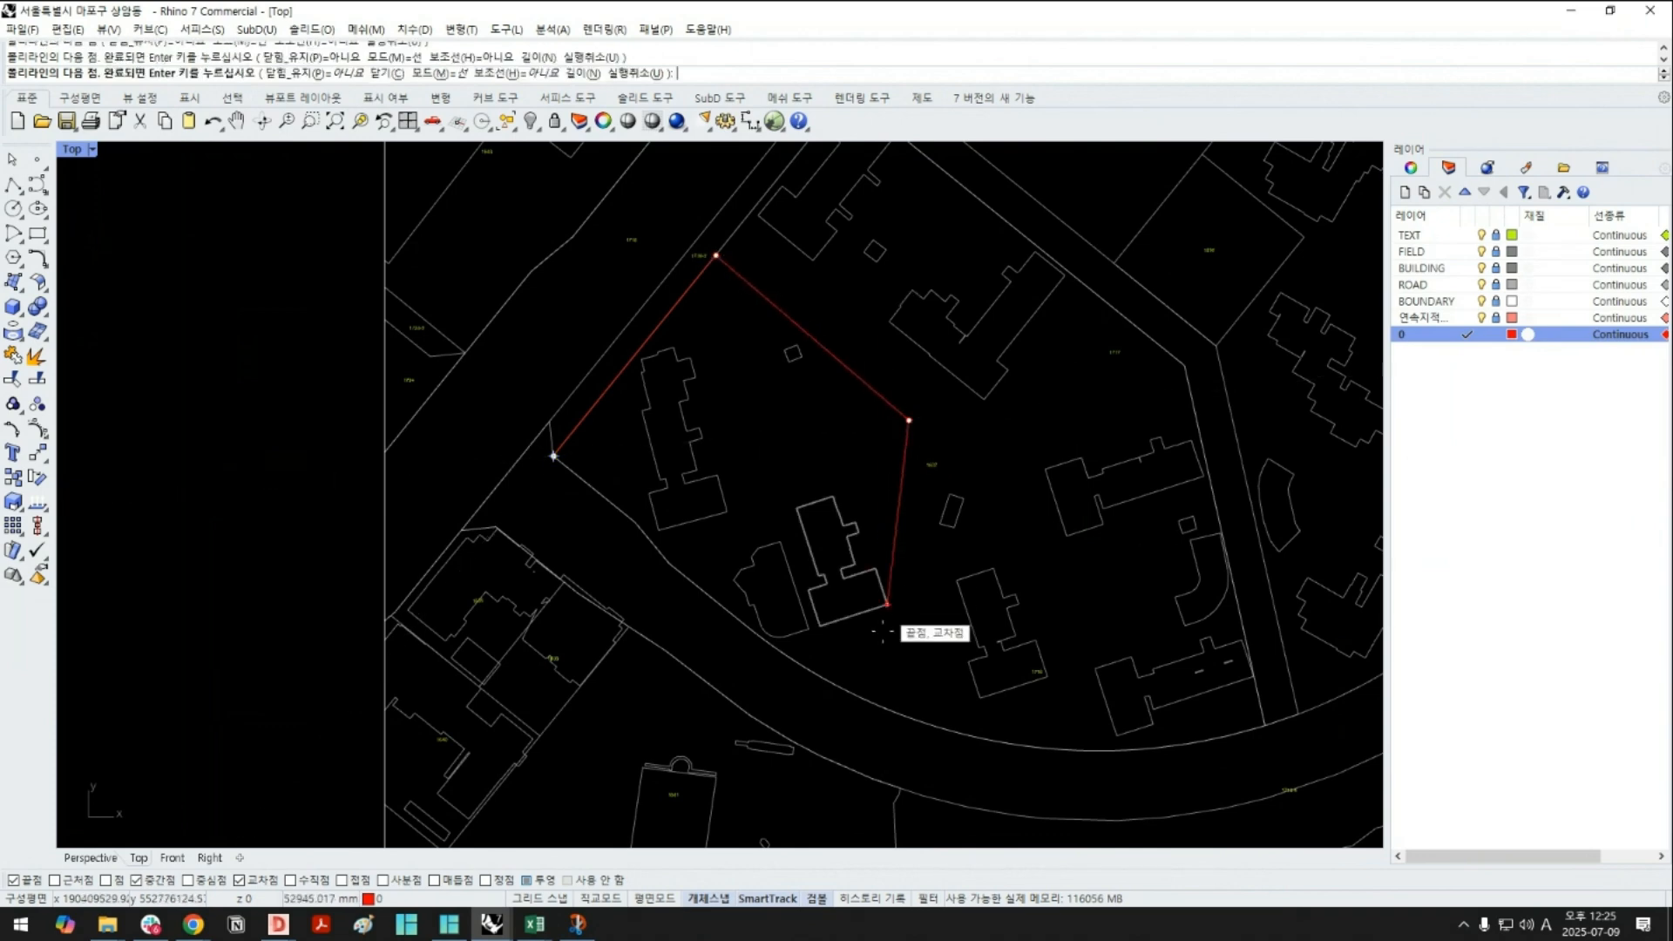
left_click(869, 700)
left_click(738, 619)
type("c")
key("Return")
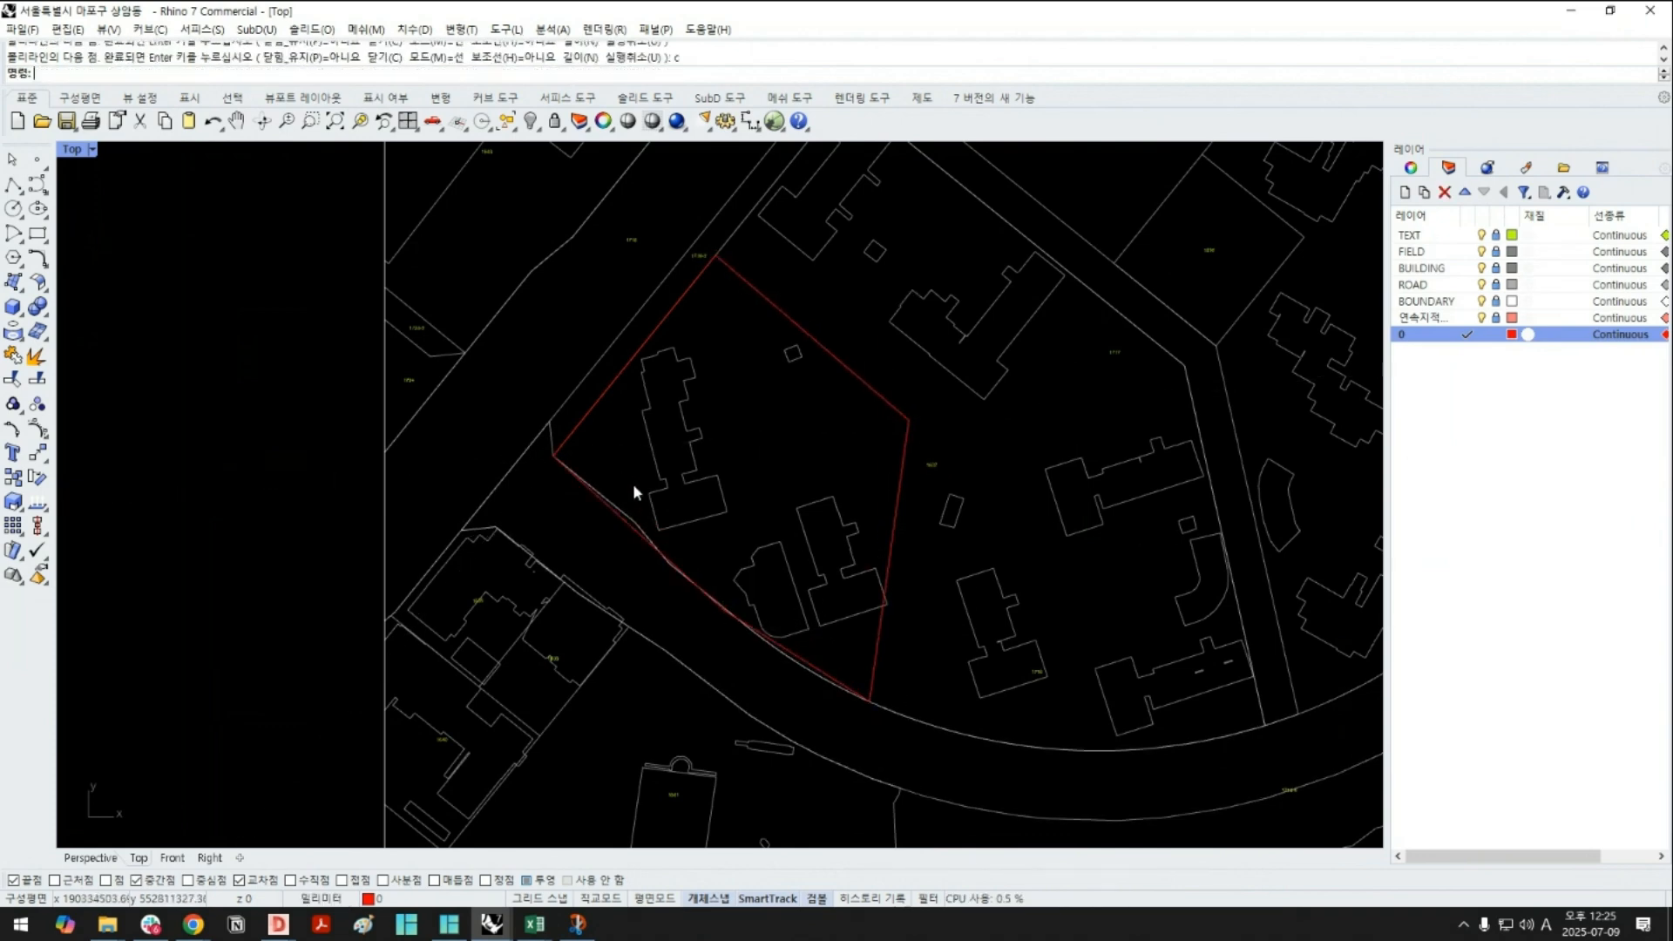
Turn the closed site polyline into a block named SA1_10000 with its eastern corner as the base point
left_click(899, 492)
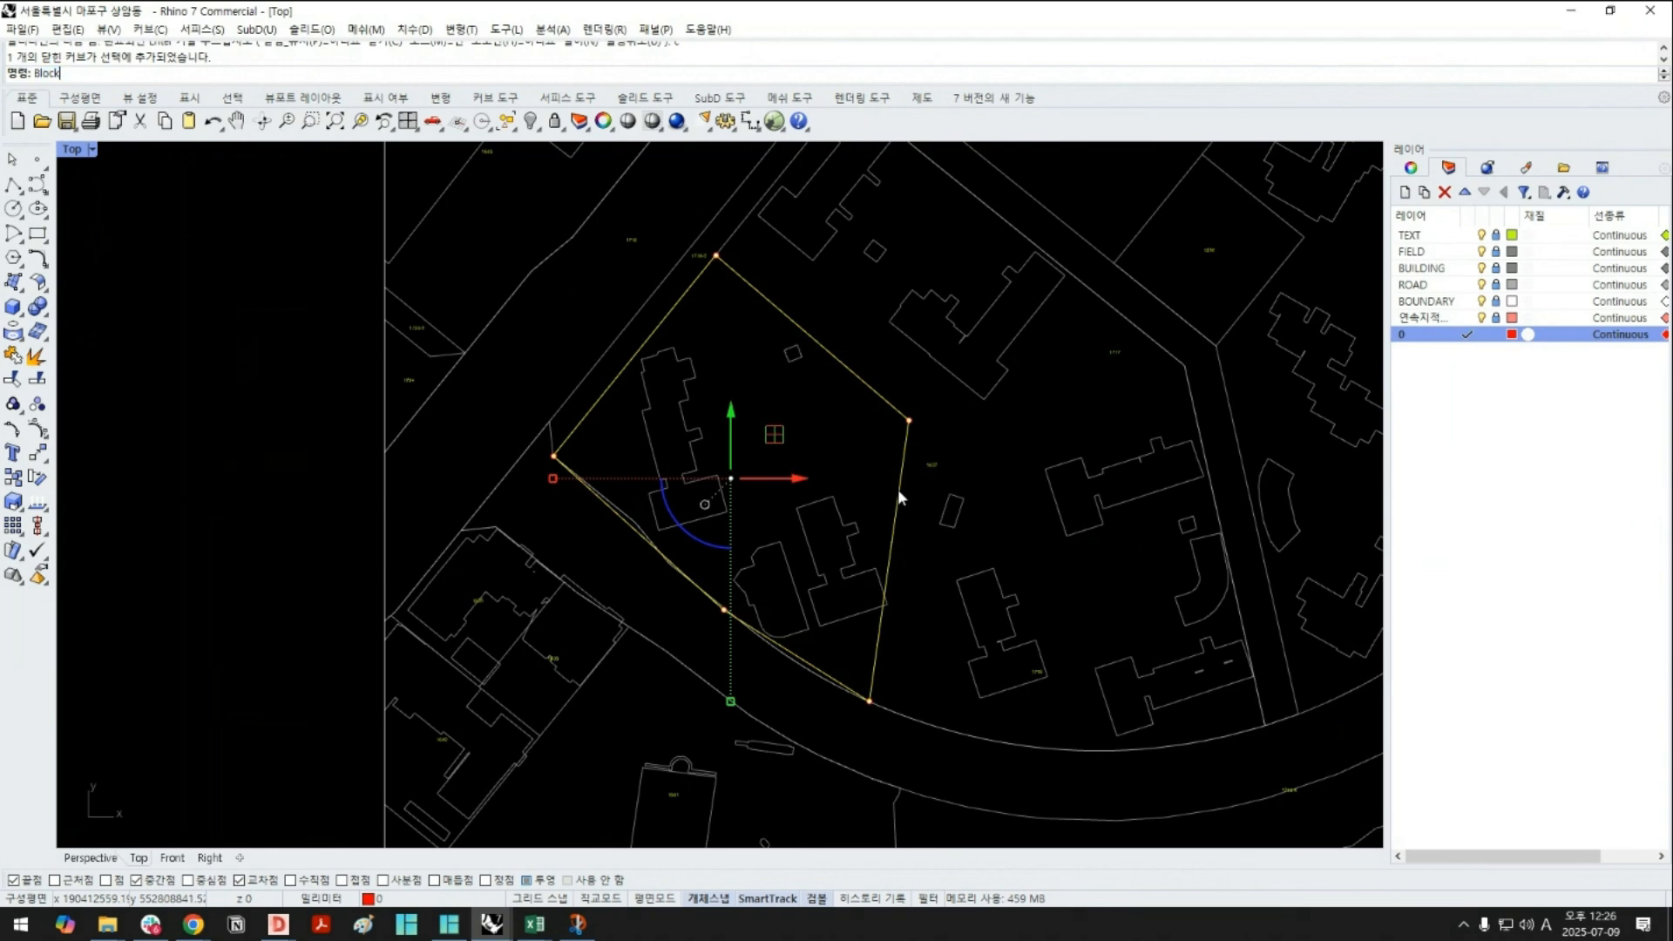
key("Return")
left_click(908, 421)
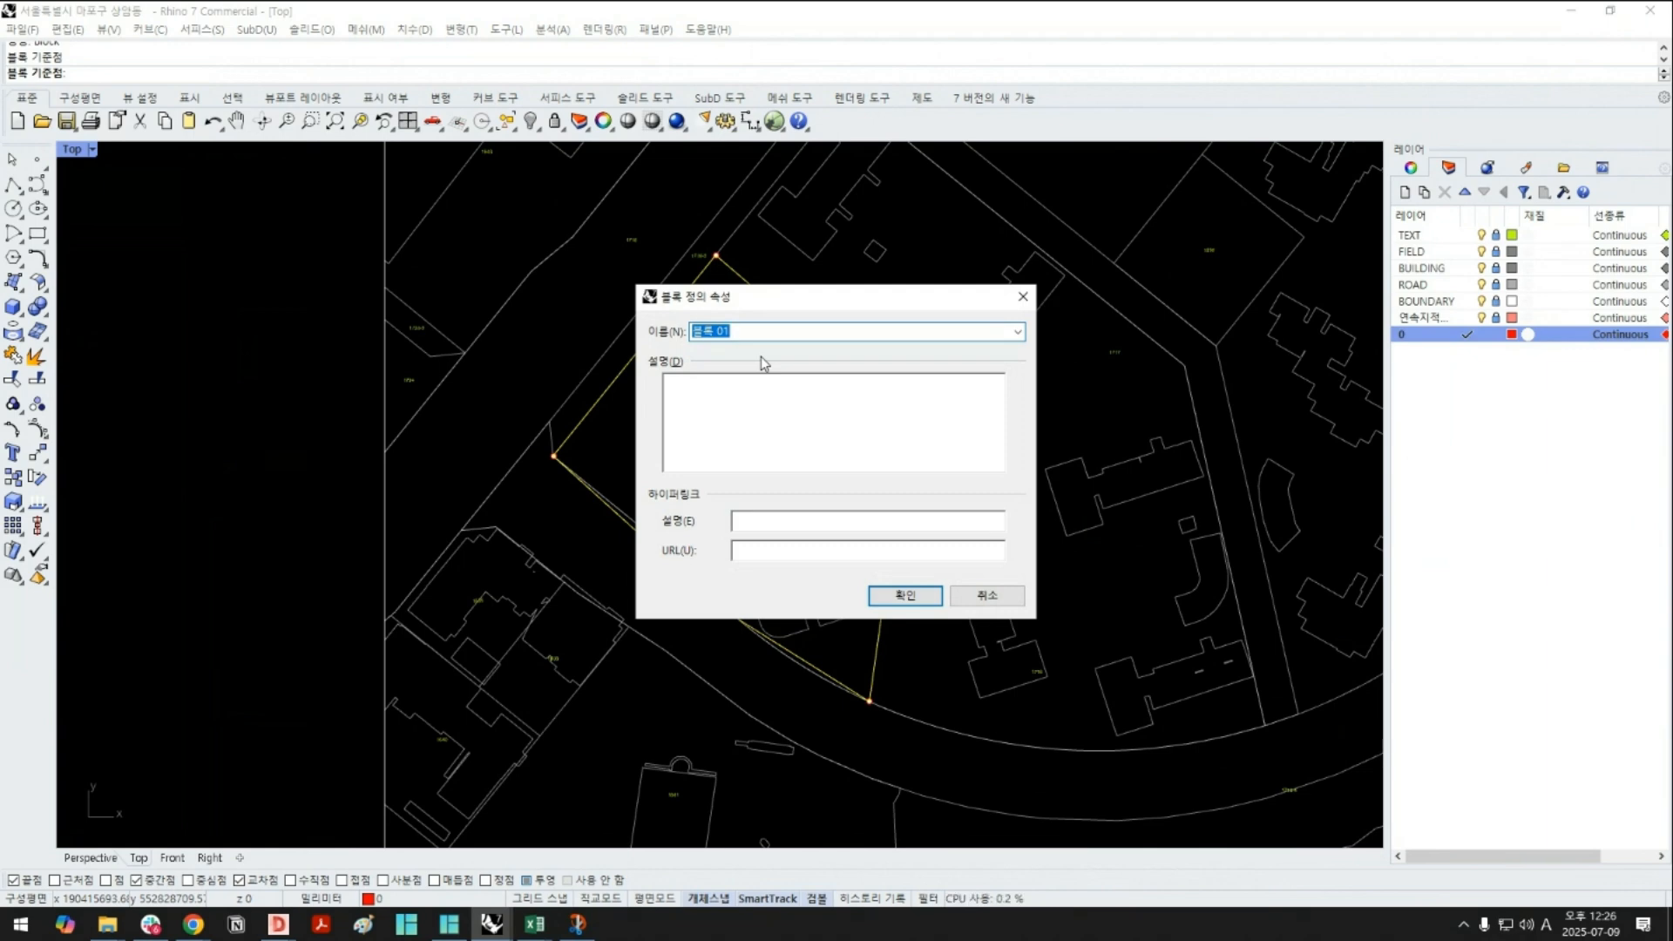
type("SA1_10000")
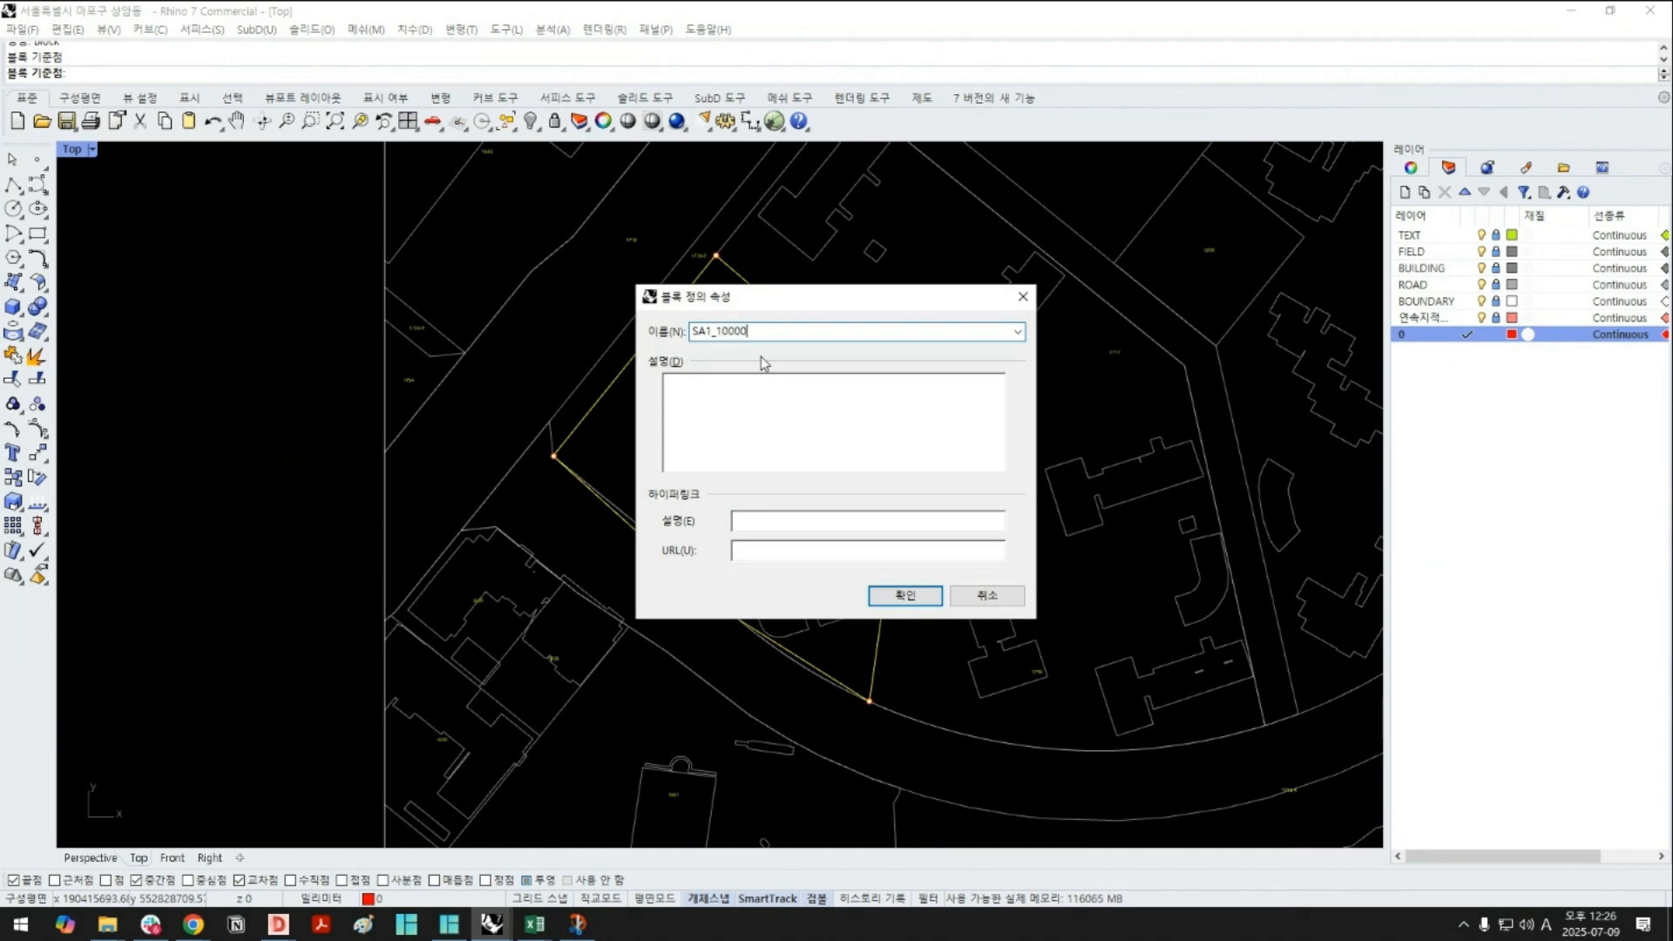
key("Return")
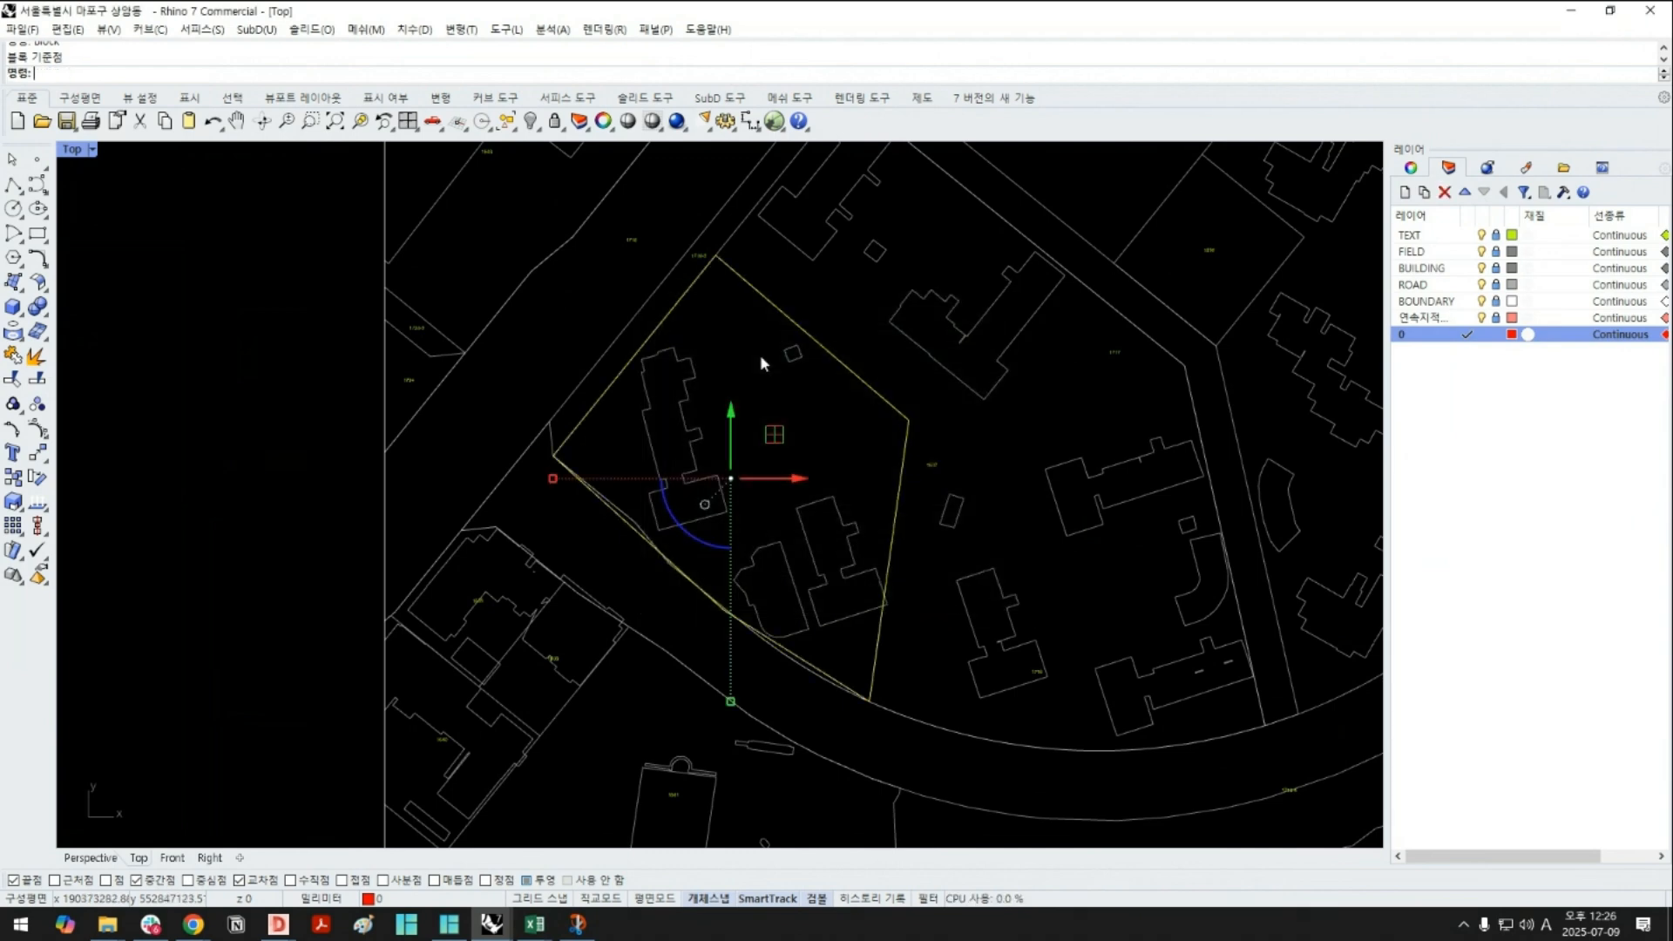
Draw a second closed polyline surrounding the SA1_10000 outline, reaching into the adjoining roads and farther into parcel 1637
right_click_drag(735, 451, 783, 392)
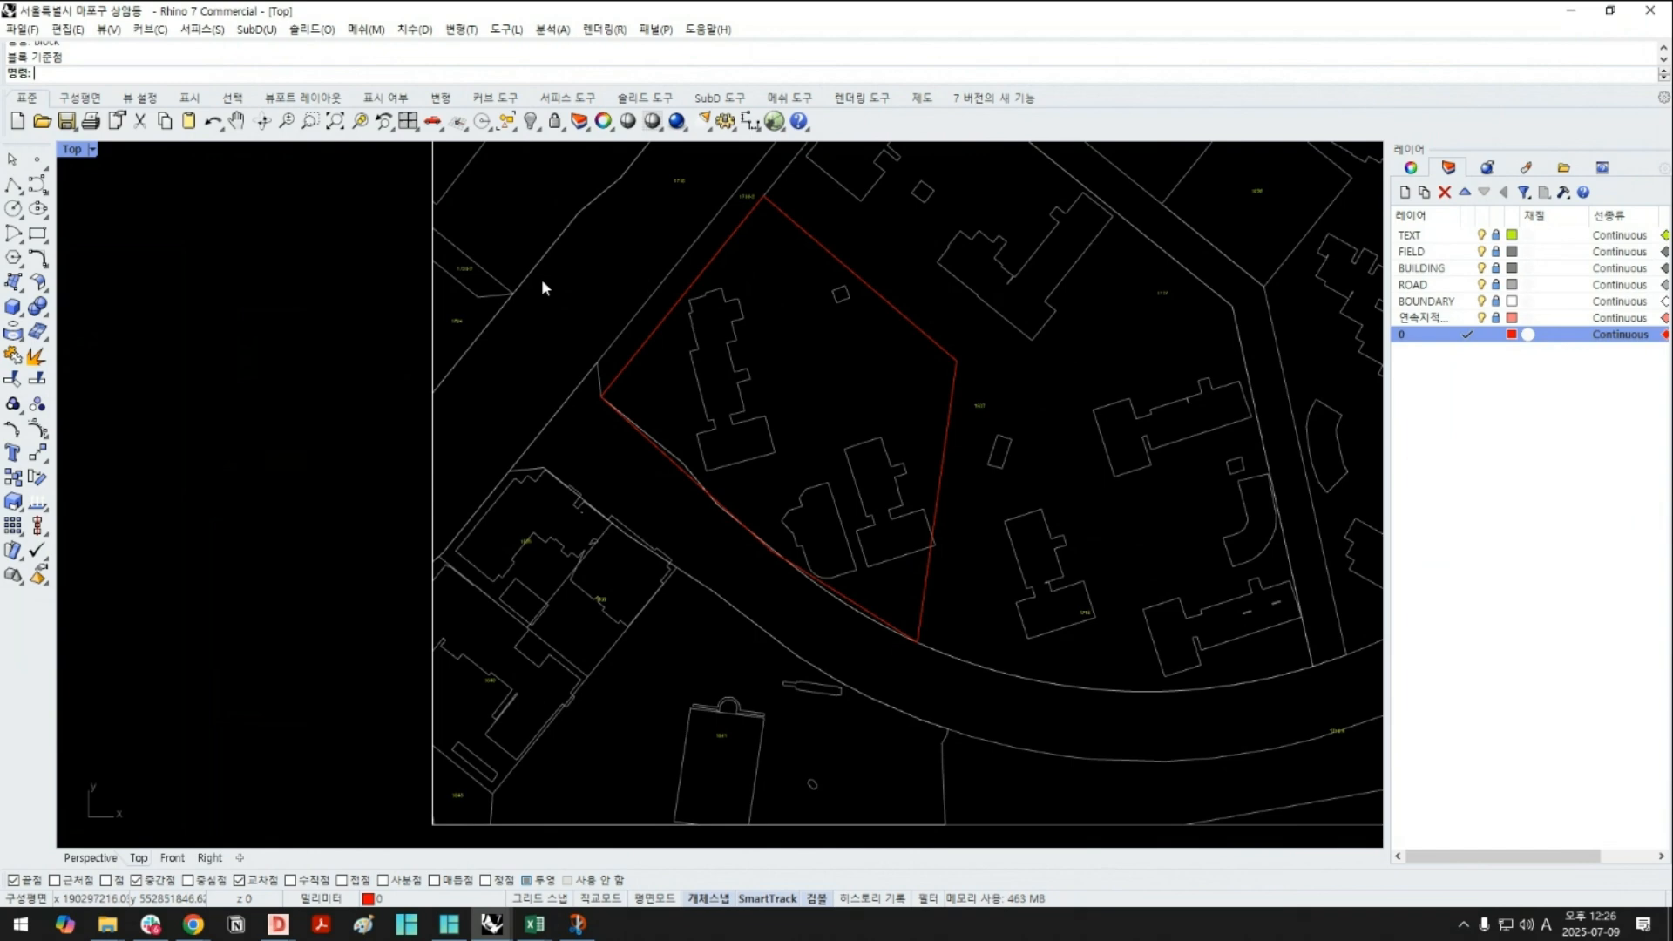
right_click_drag(543, 287, 521, 339)
type("polyline")
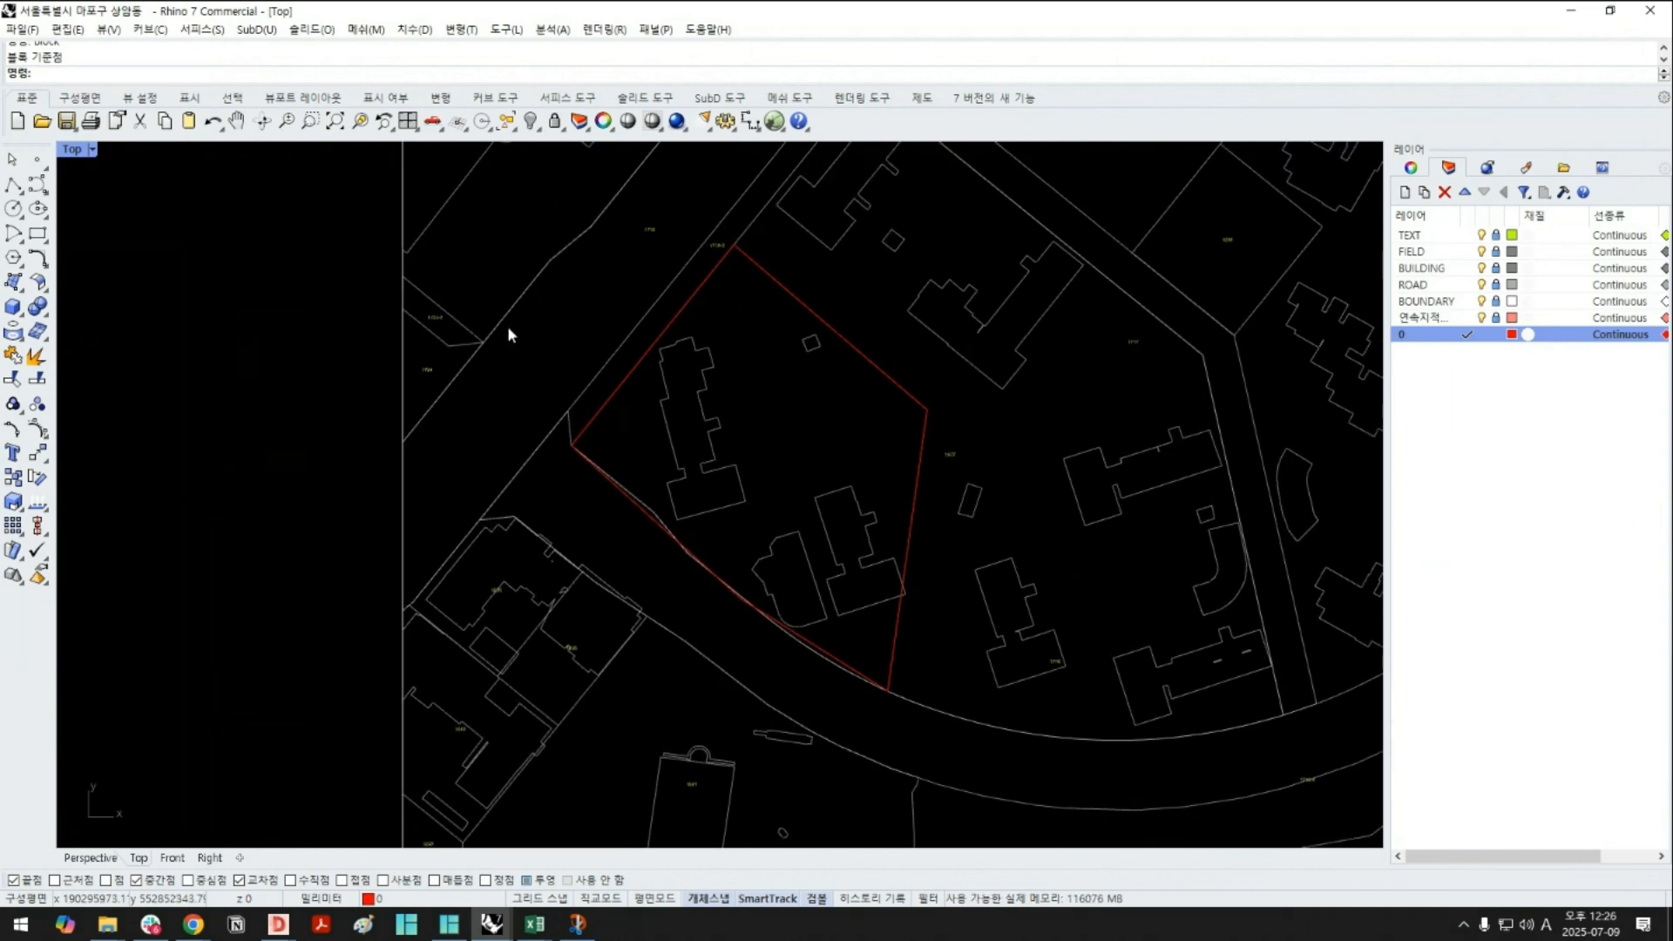
key("Return")
scroll(706, 222, "up", 3)
left_click(711, 213)
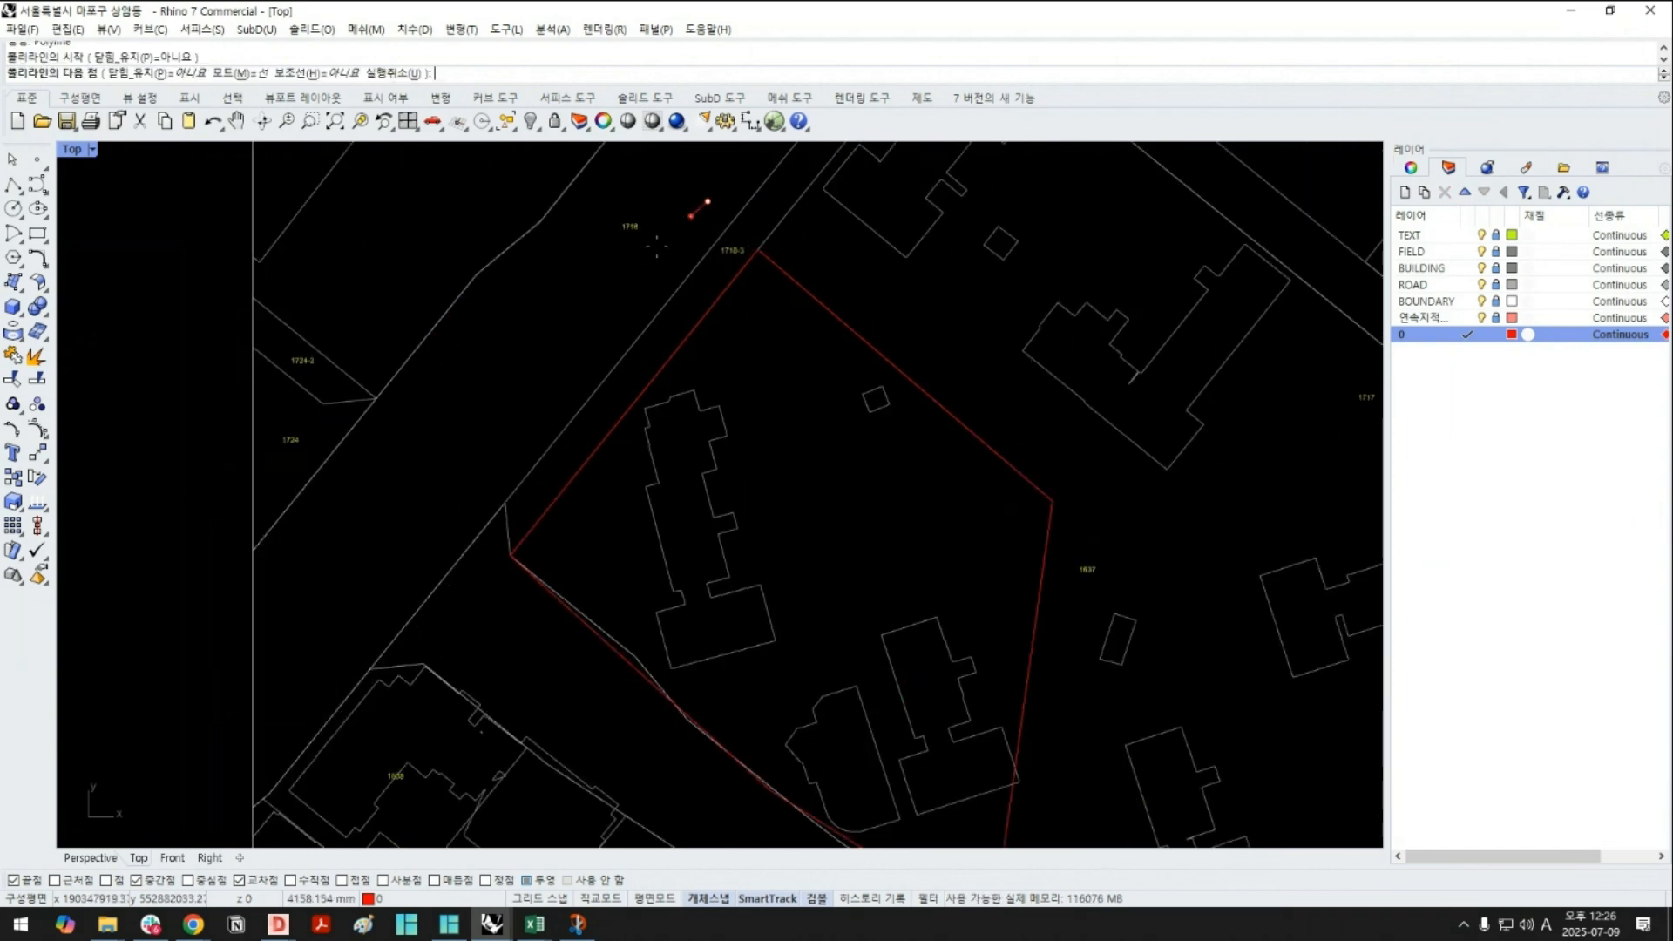
left_click(421, 514)
right_click_drag(504, 679, 539, 545)
left_click(539, 545)
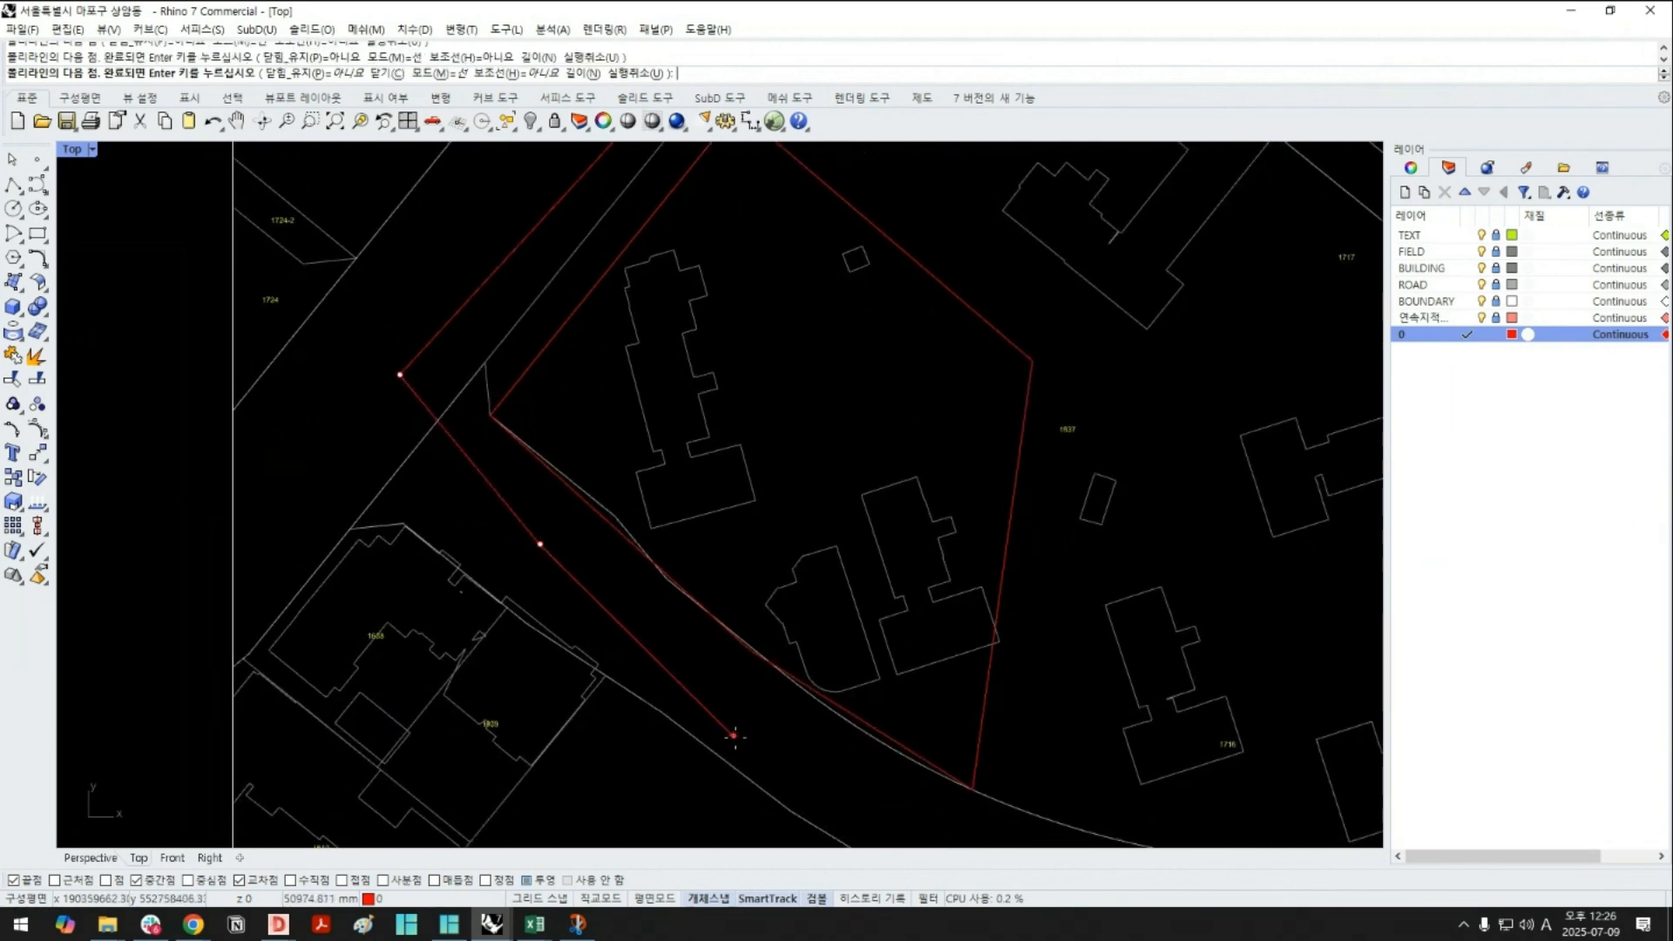
left_click(805, 784)
left_click(951, 828)
left_click(990, 795)
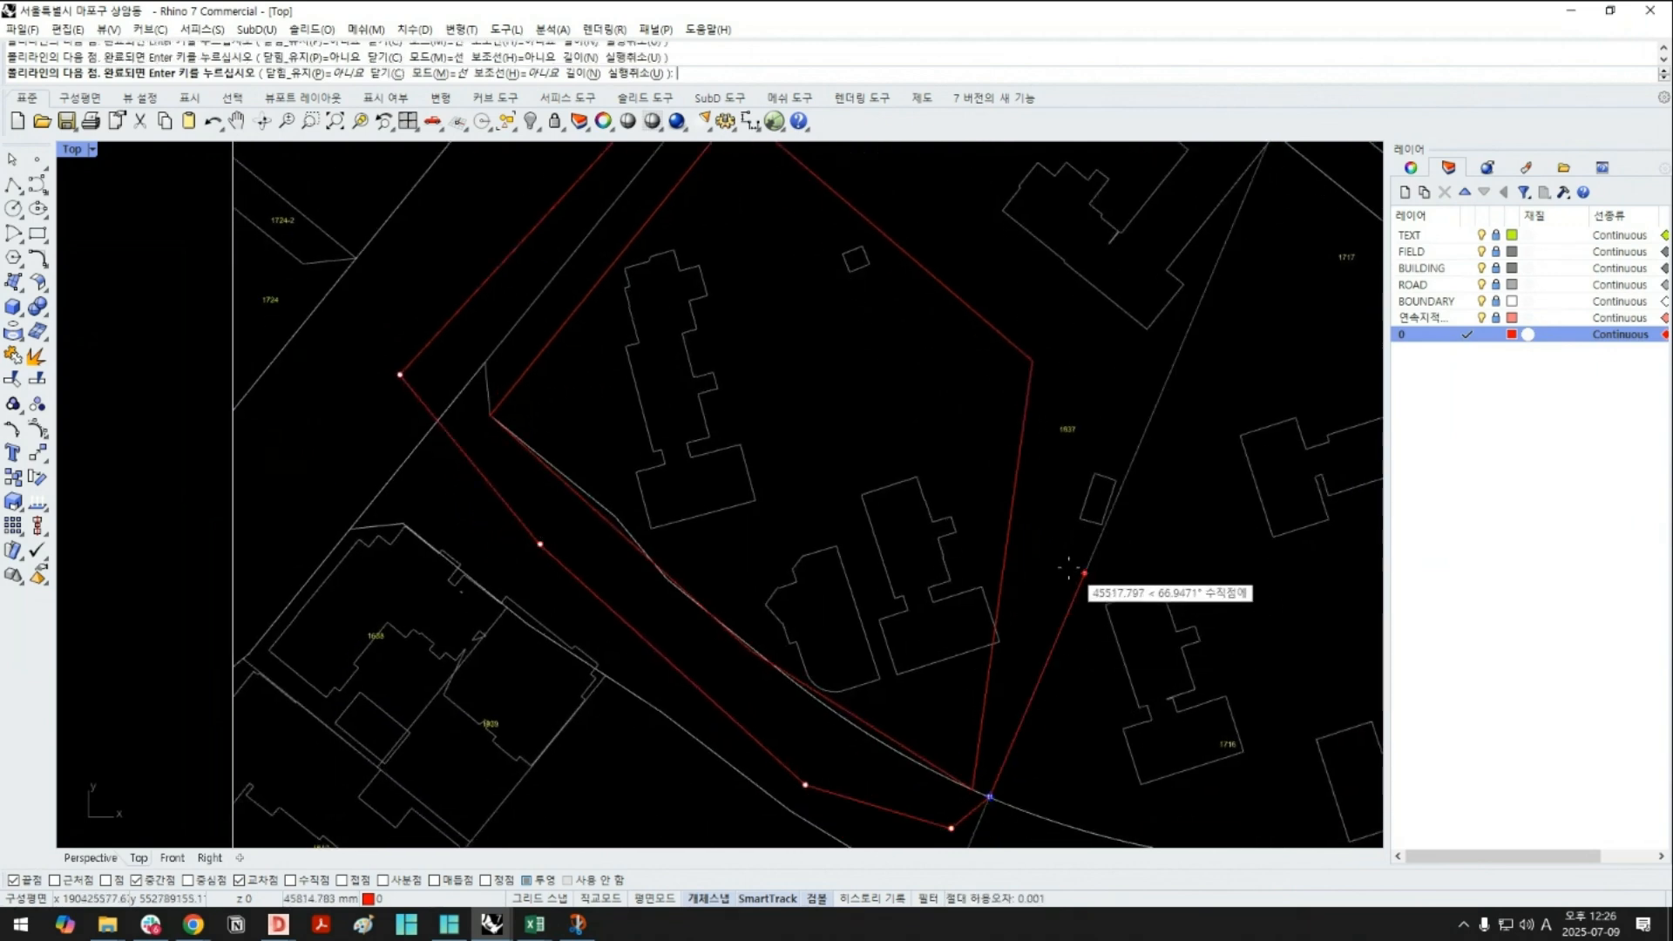
left_click(1040, 546)
right_click_drag(1024, 297, 1145, 573)
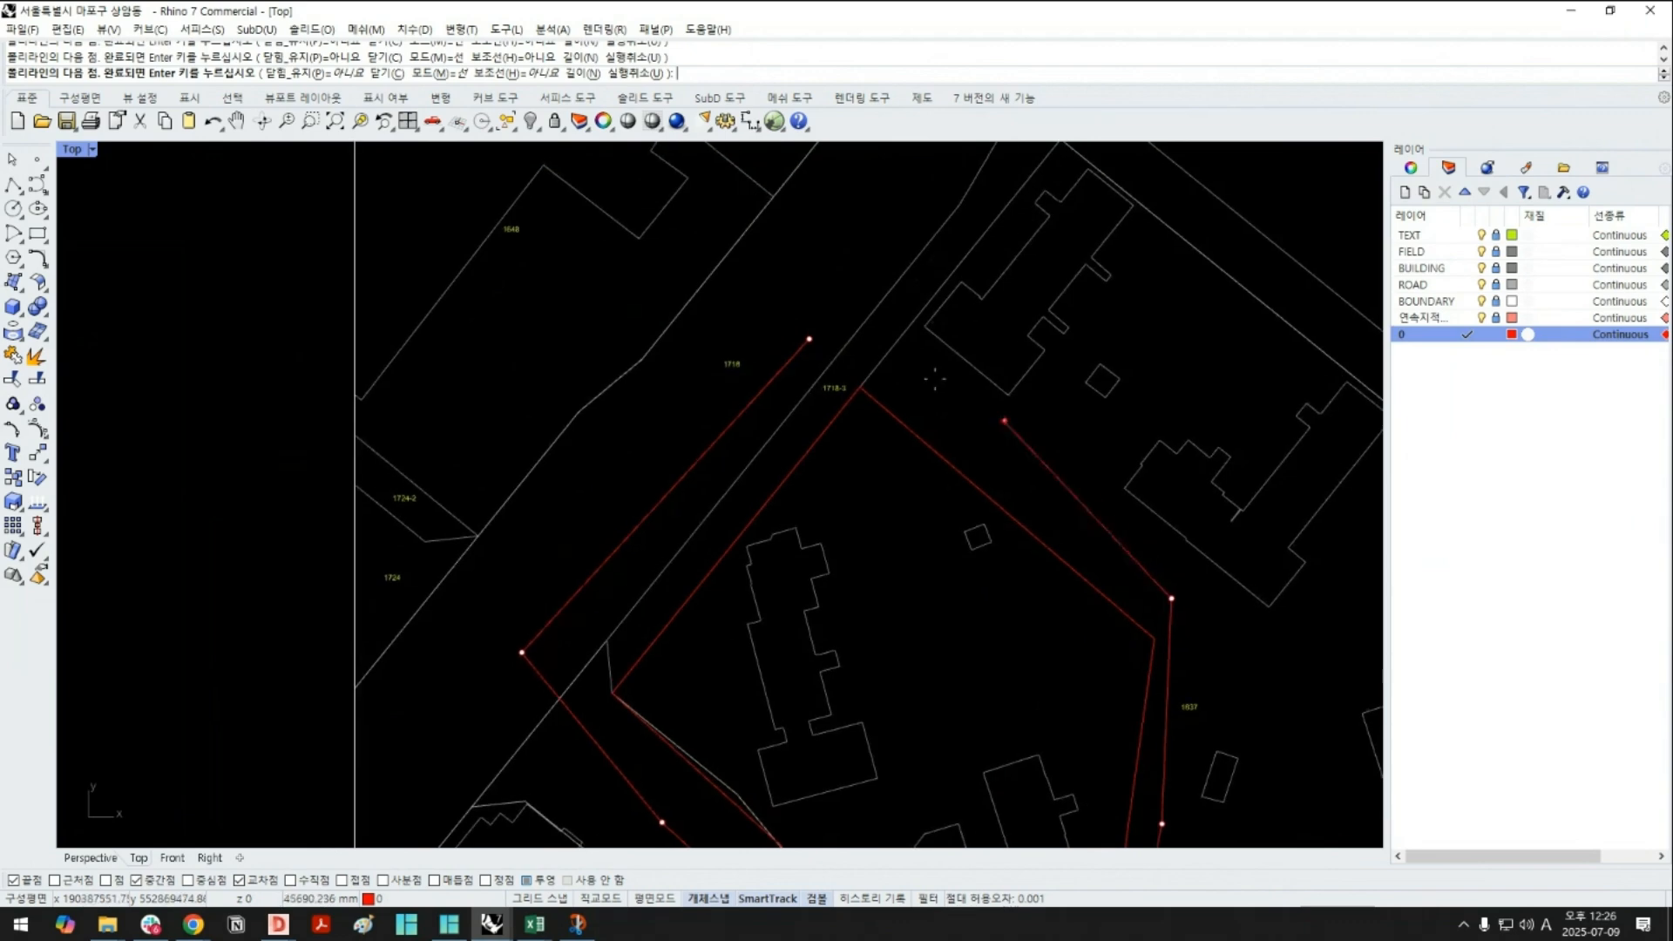
left_click(809, 340)
Set the display colour of the outer closed polyline to blue (파랑)
left_click(907, 407)
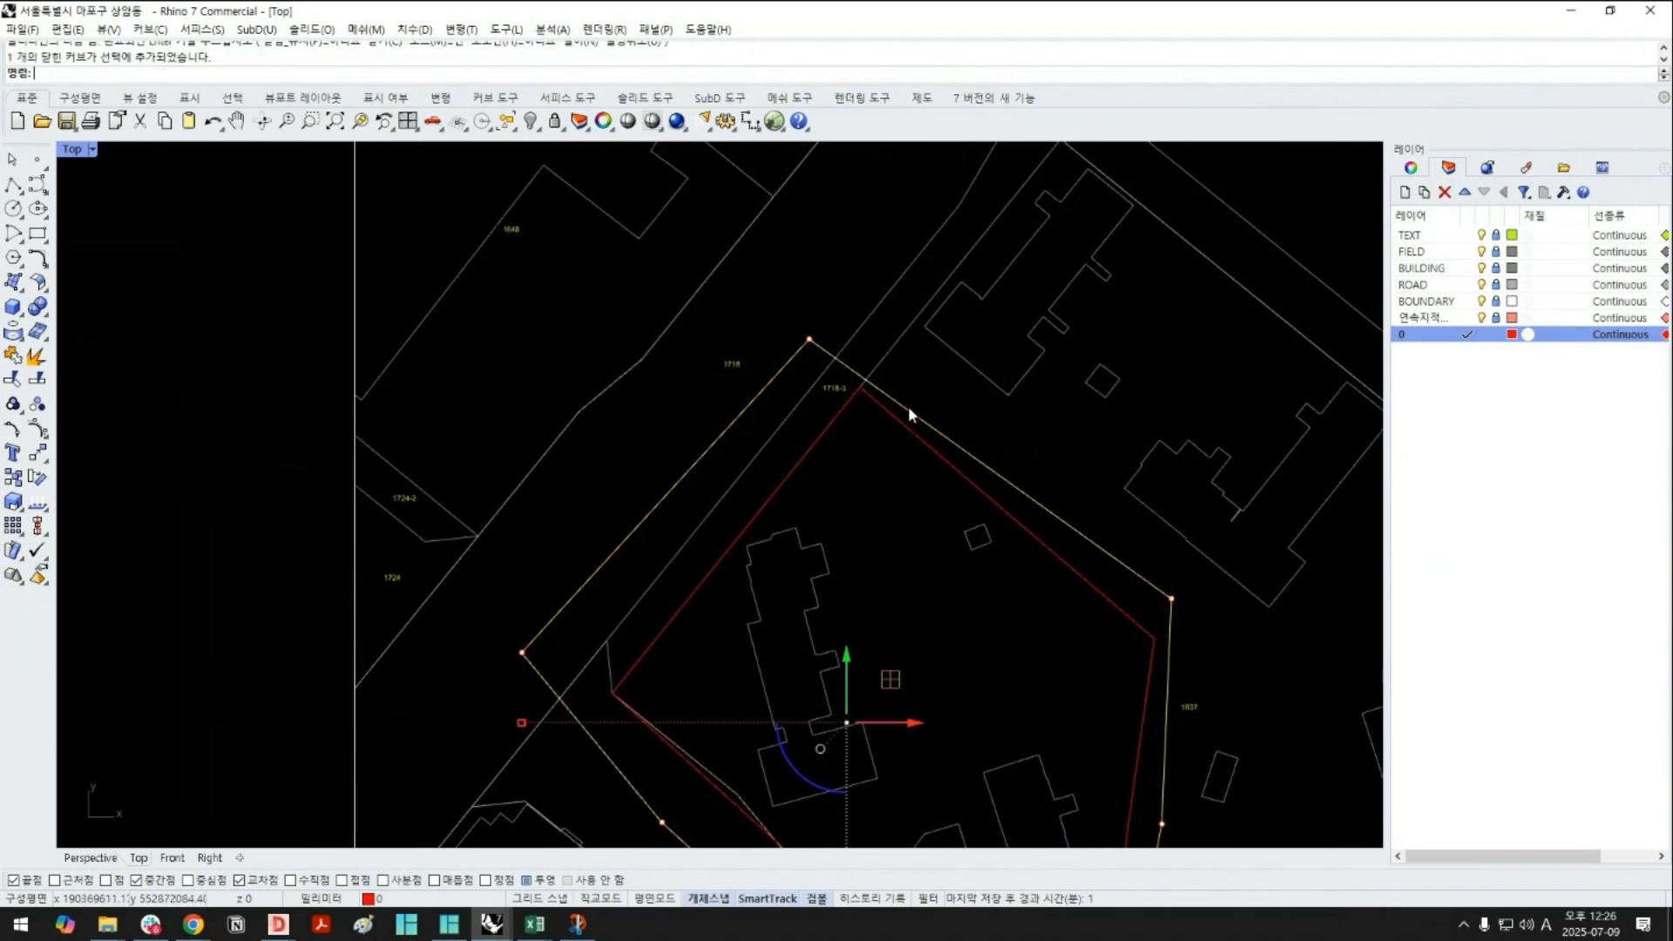
left_click(1411, 167)
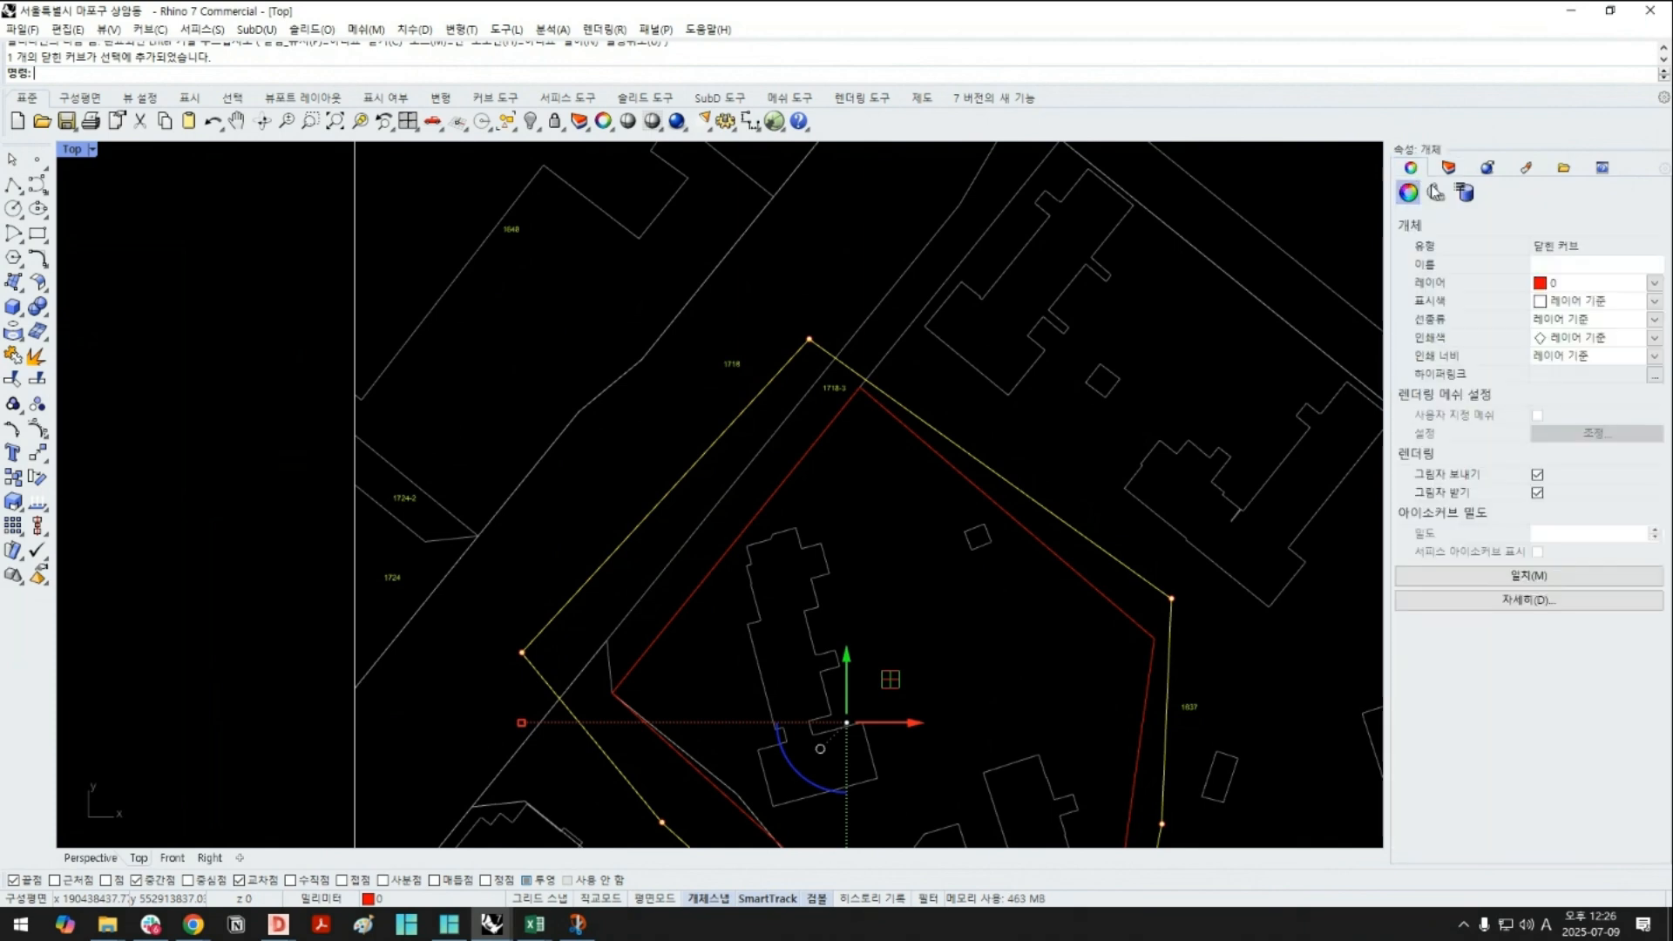
left_click(1556, 301)
left_click(1559, 442)
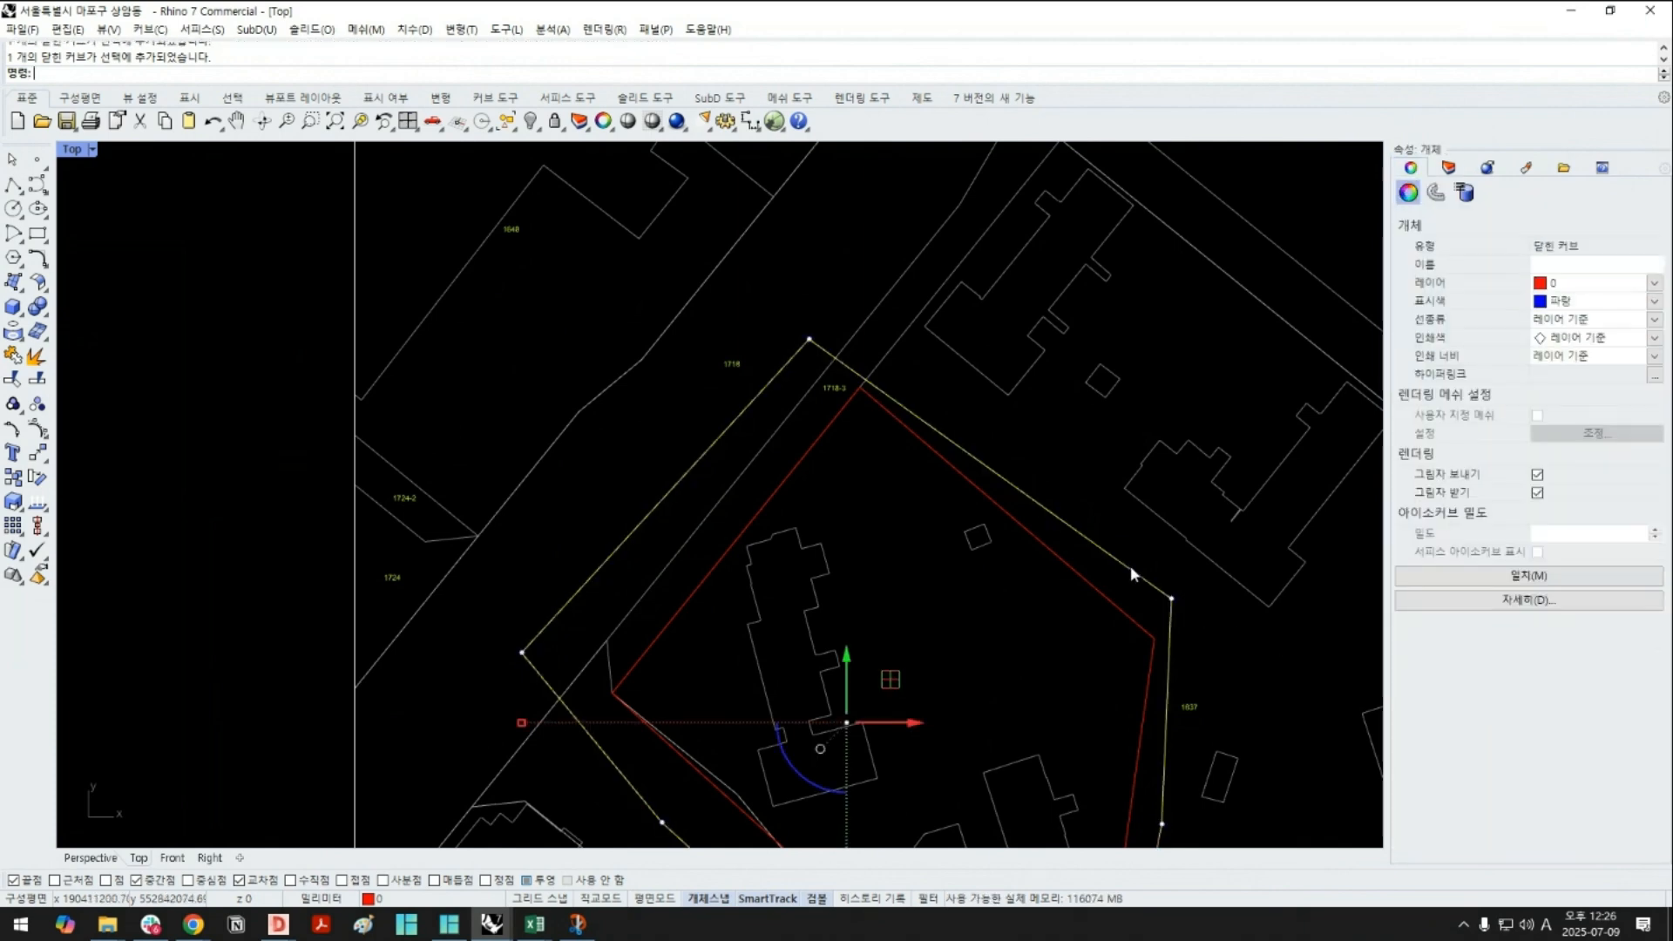
Turn the blue outer polyline into a block named AA1 with its eastern corner as the base point
key("Return")
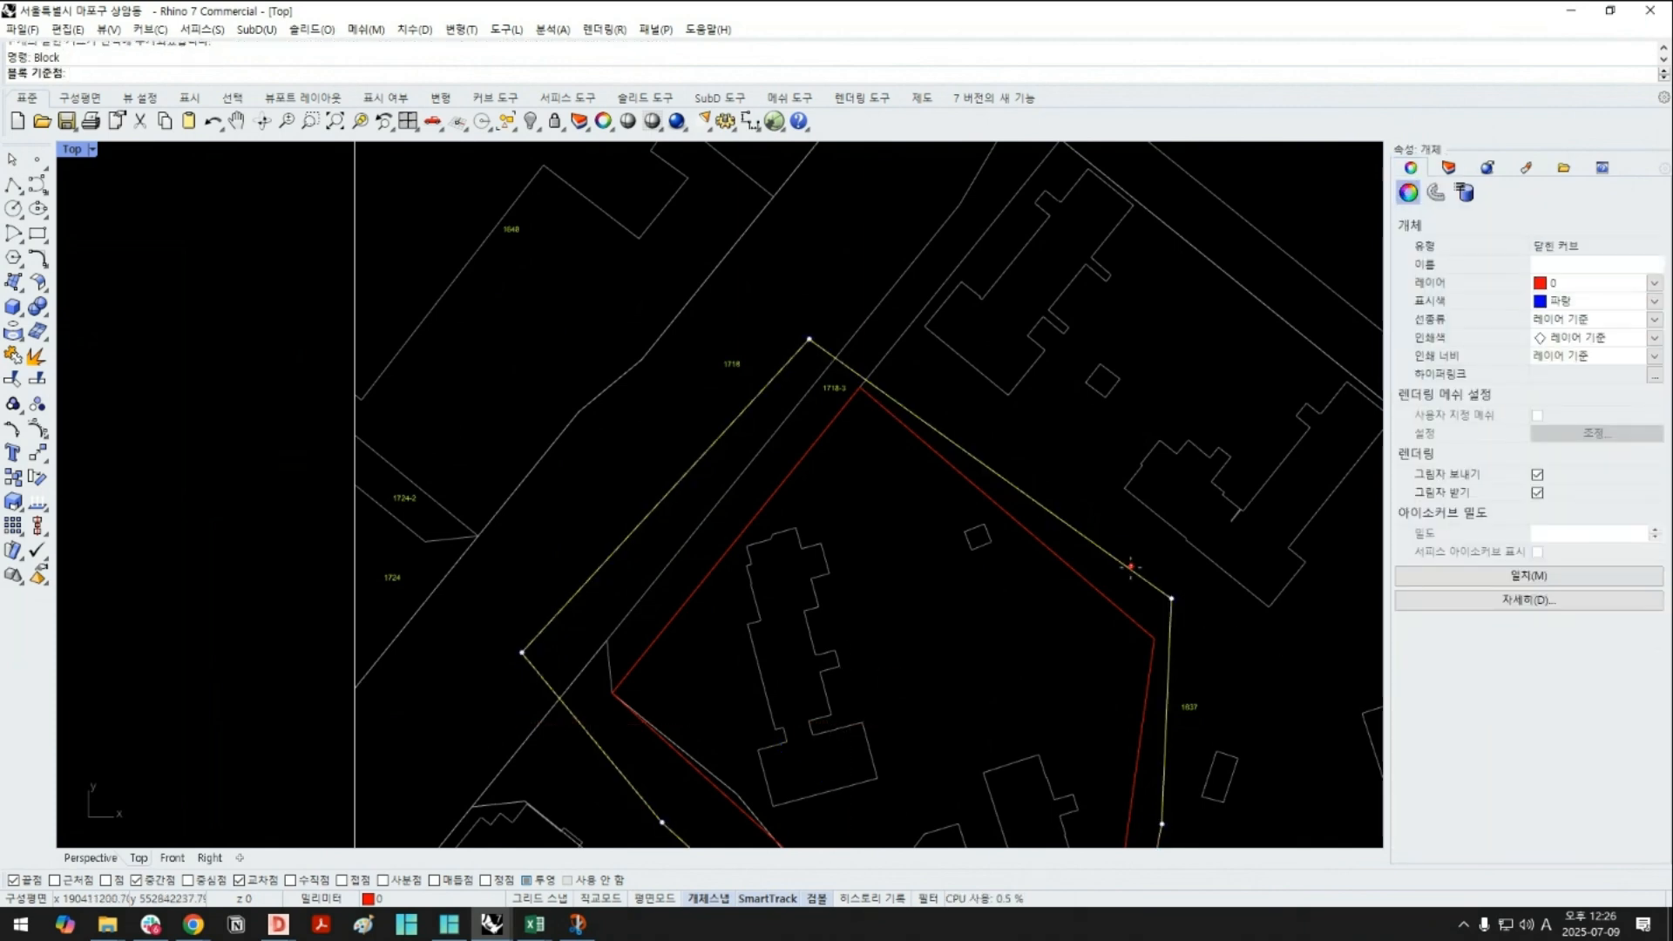
left_click(1171, 599)
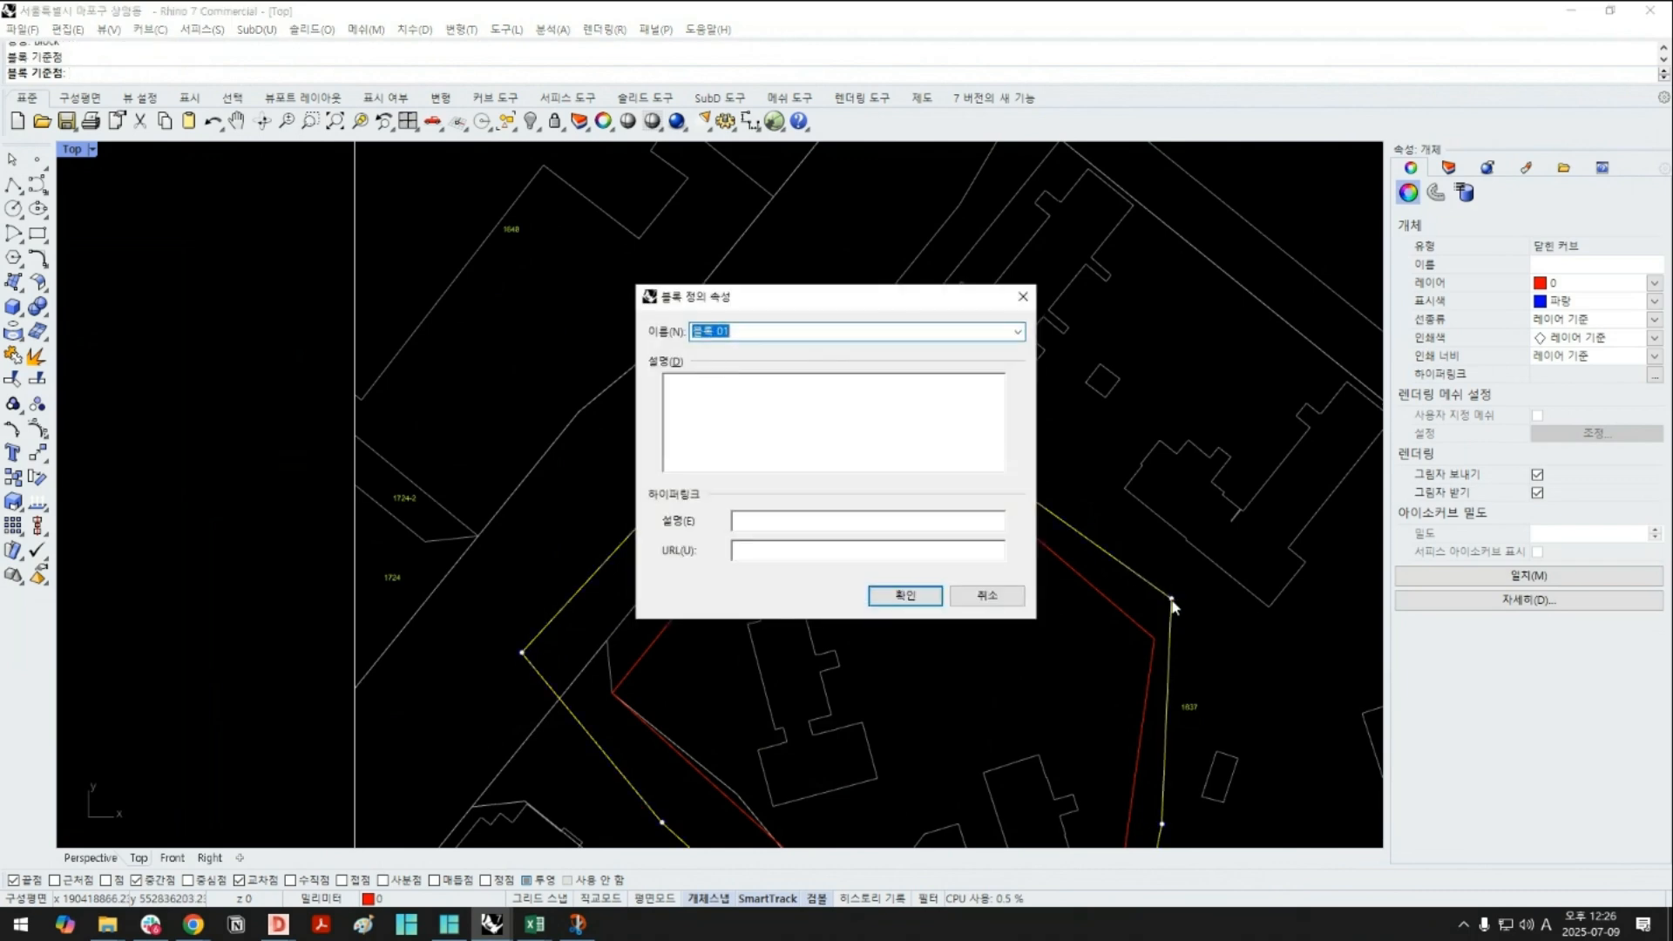
type("AA1")
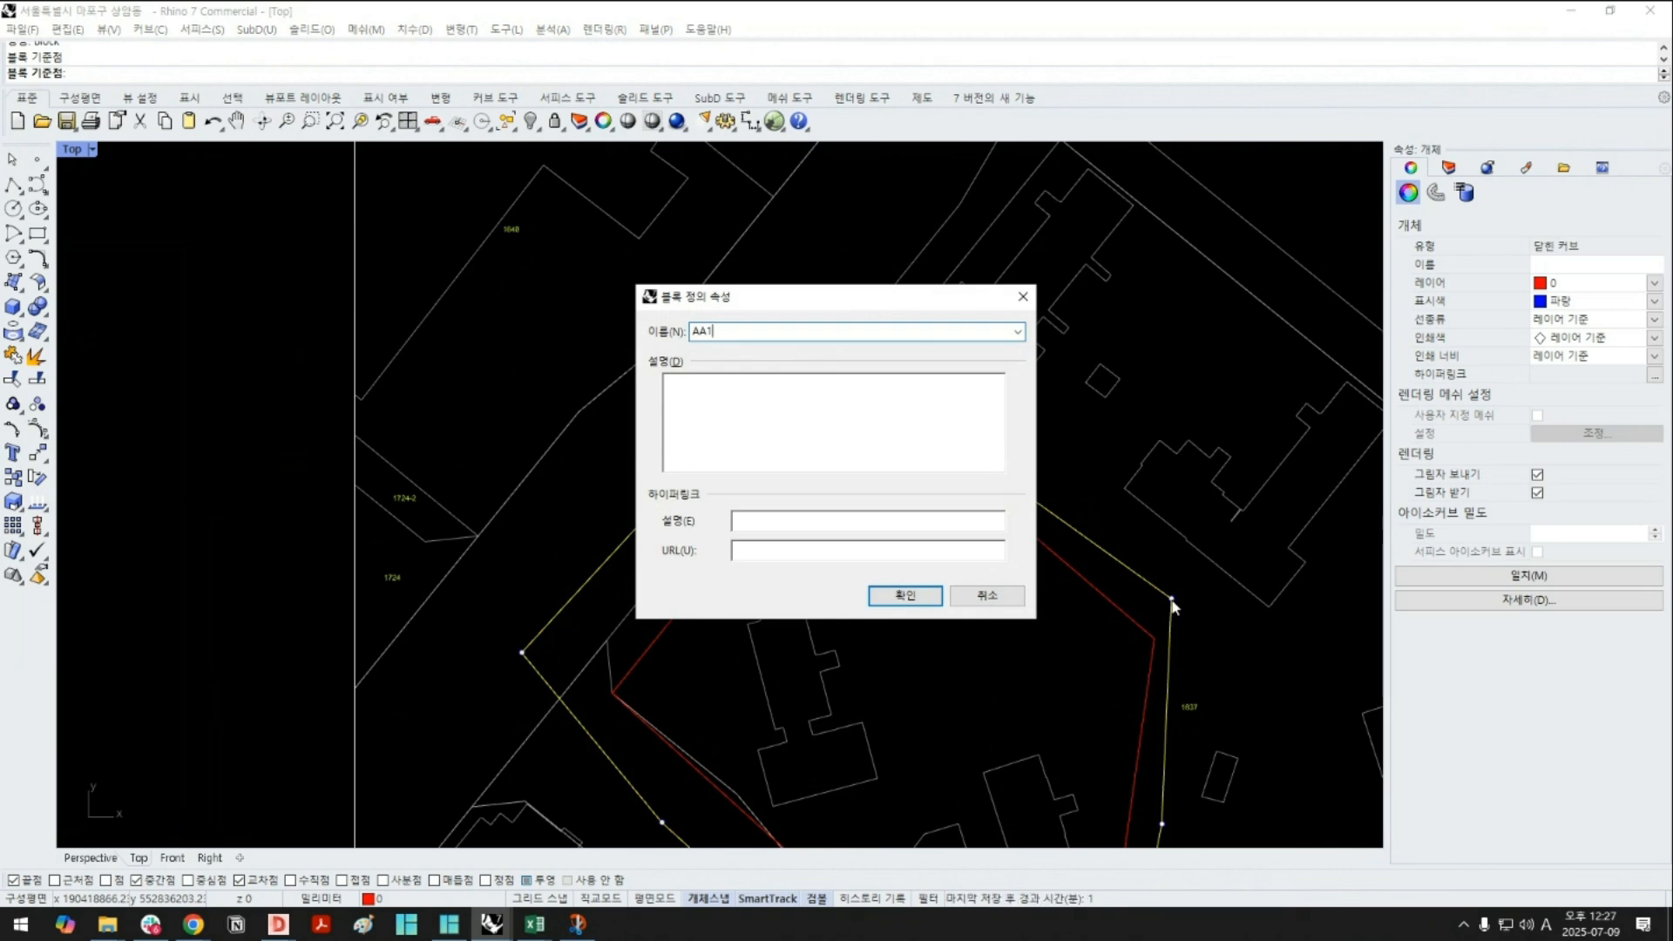
key("Return")
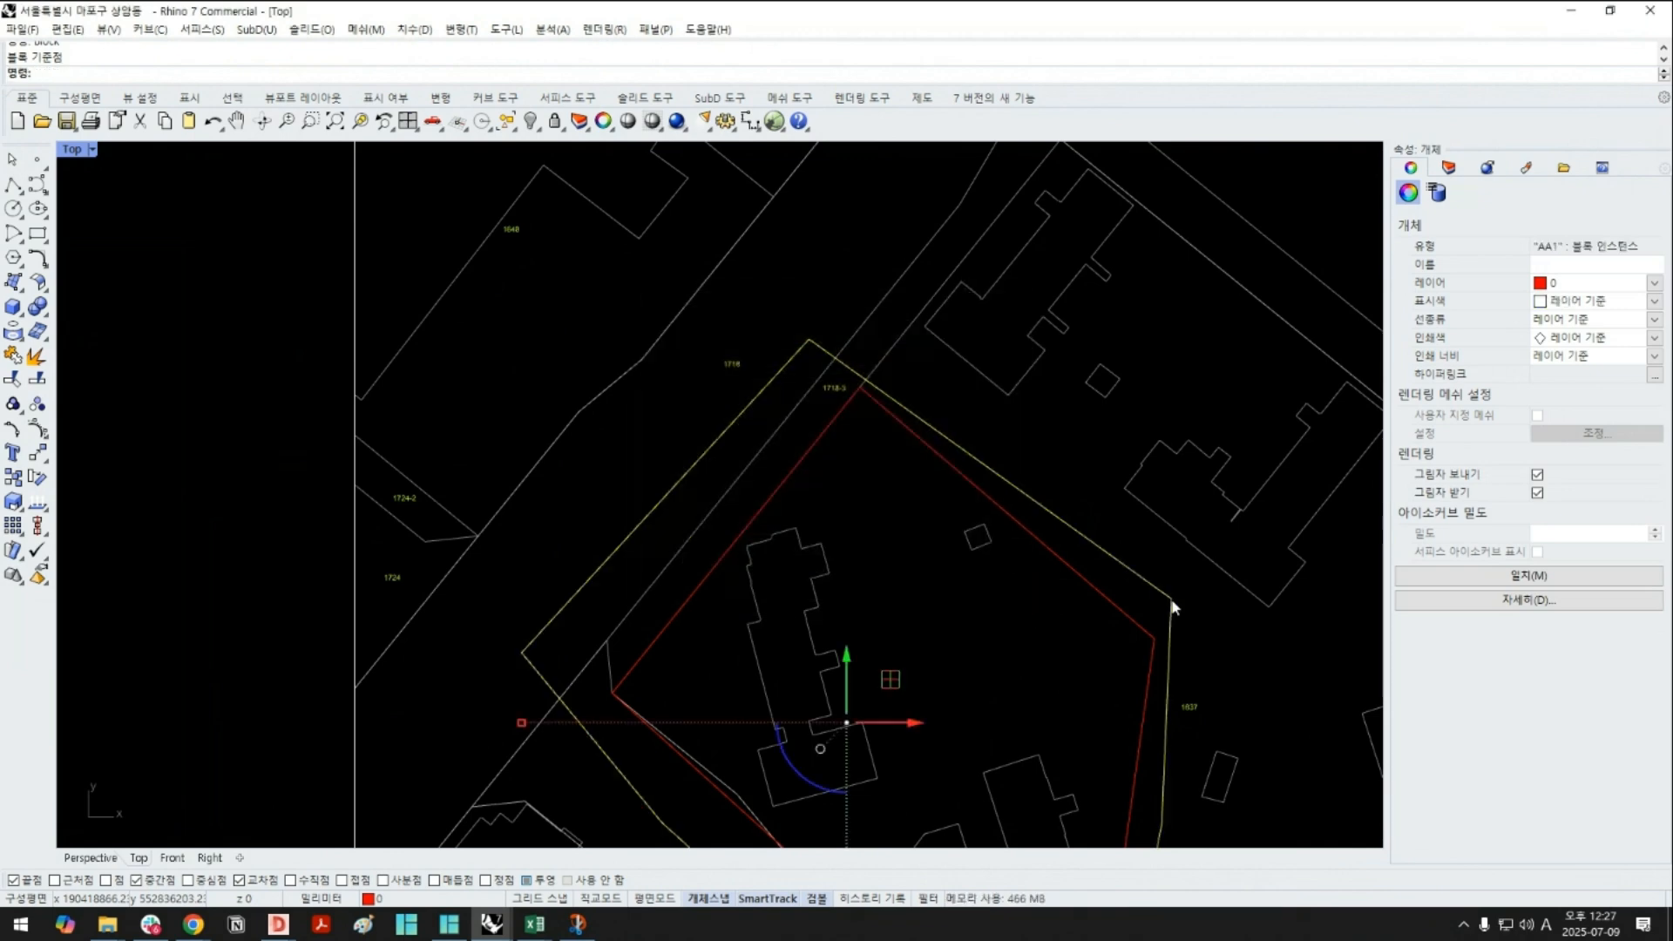
key("Escape")
scroll(1172, 601, "down", 5)
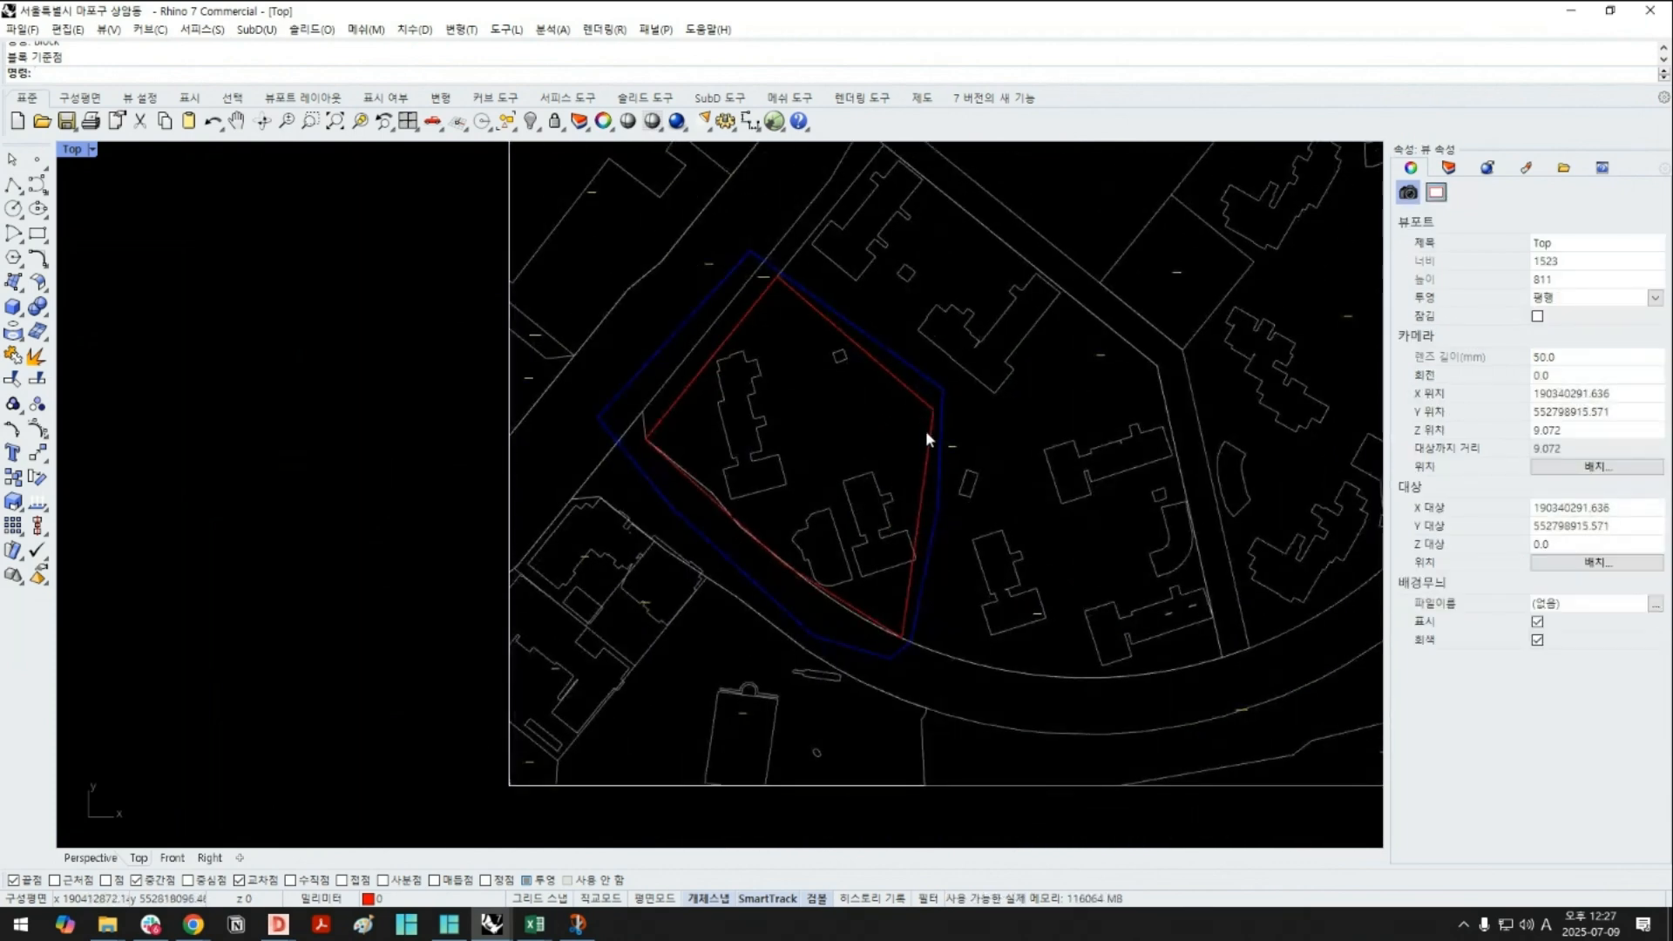
right_click_drag(726, 403, 737, 420)
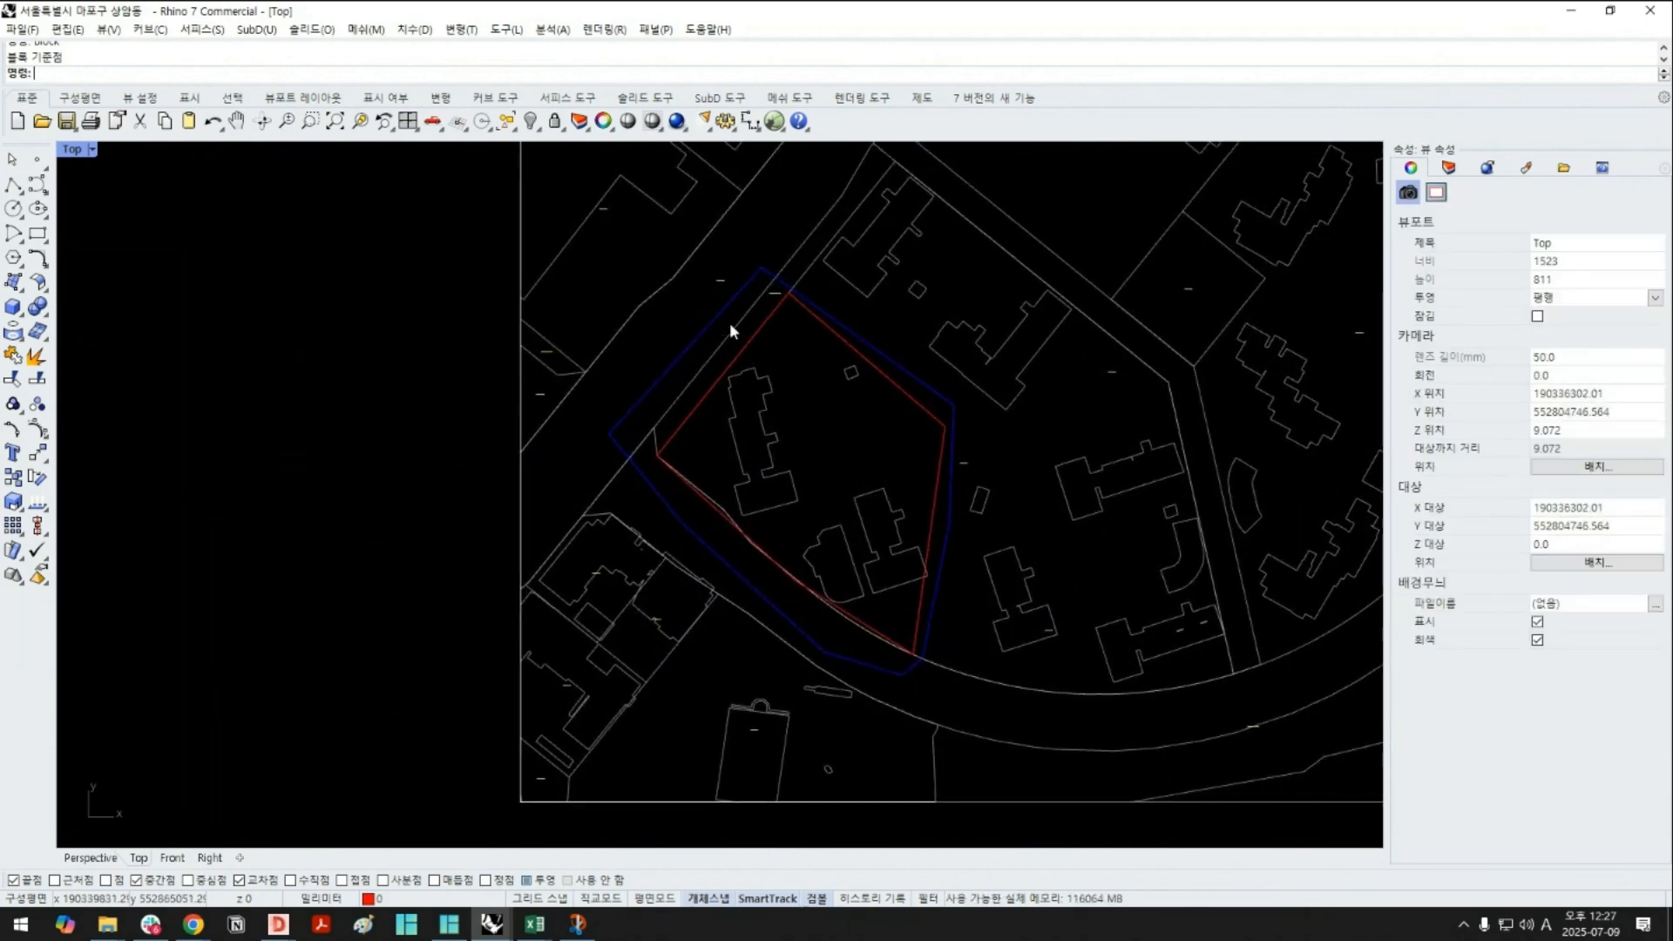
scroll(729, 330, "up", 4)
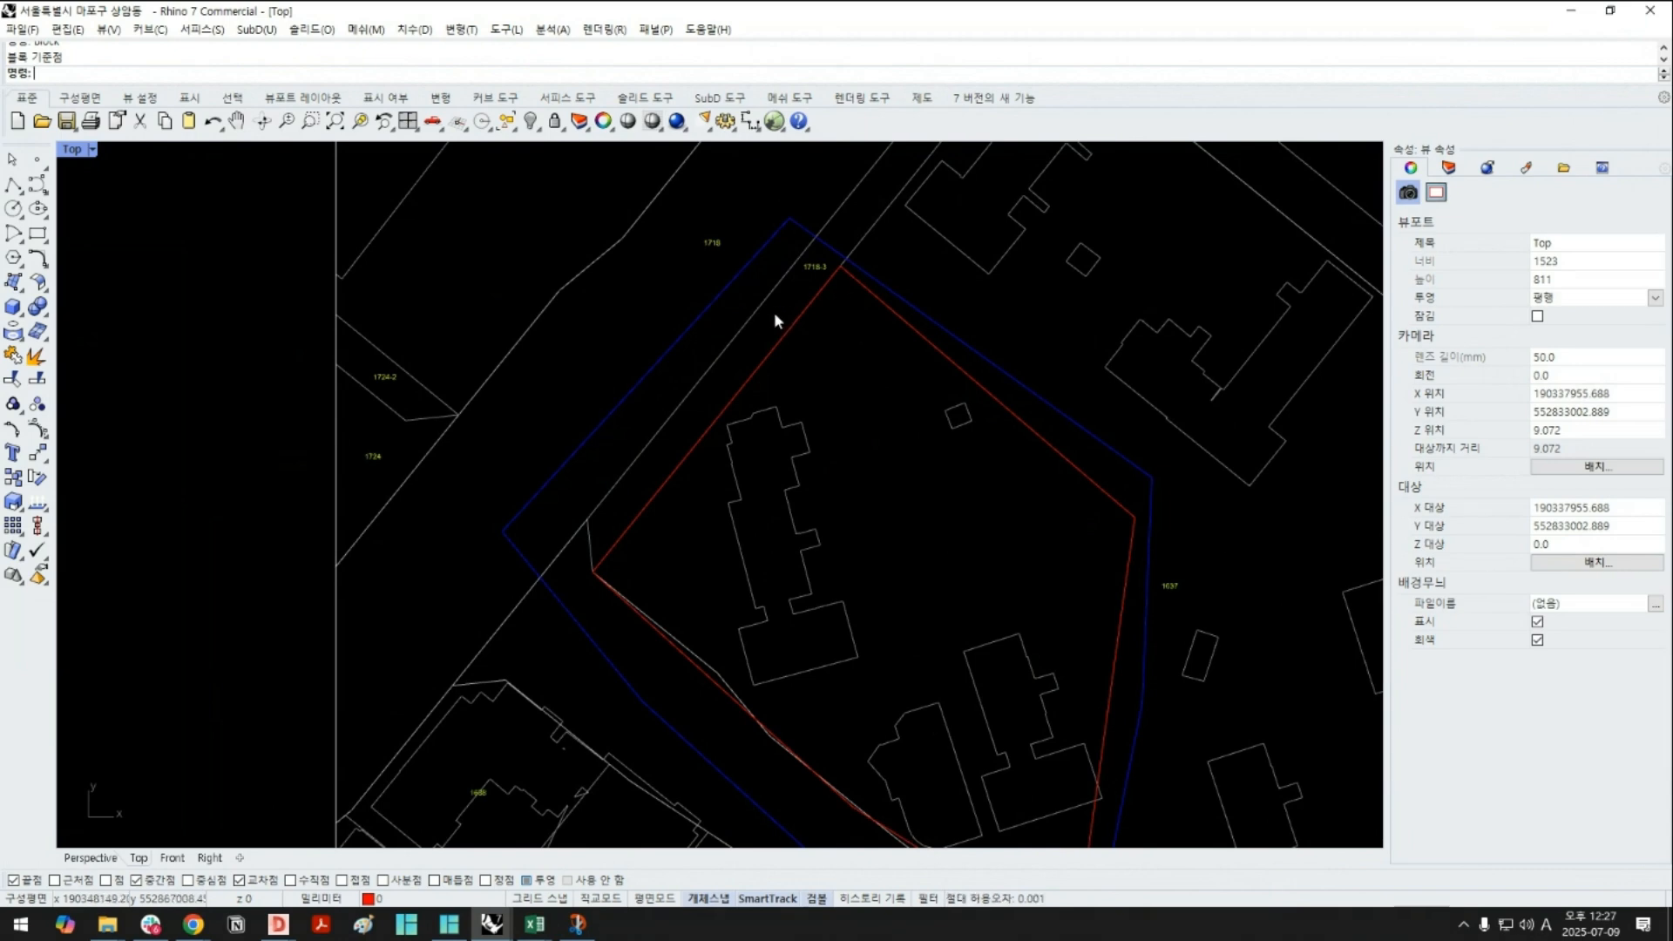
scroll(774, 313, "up", 3)
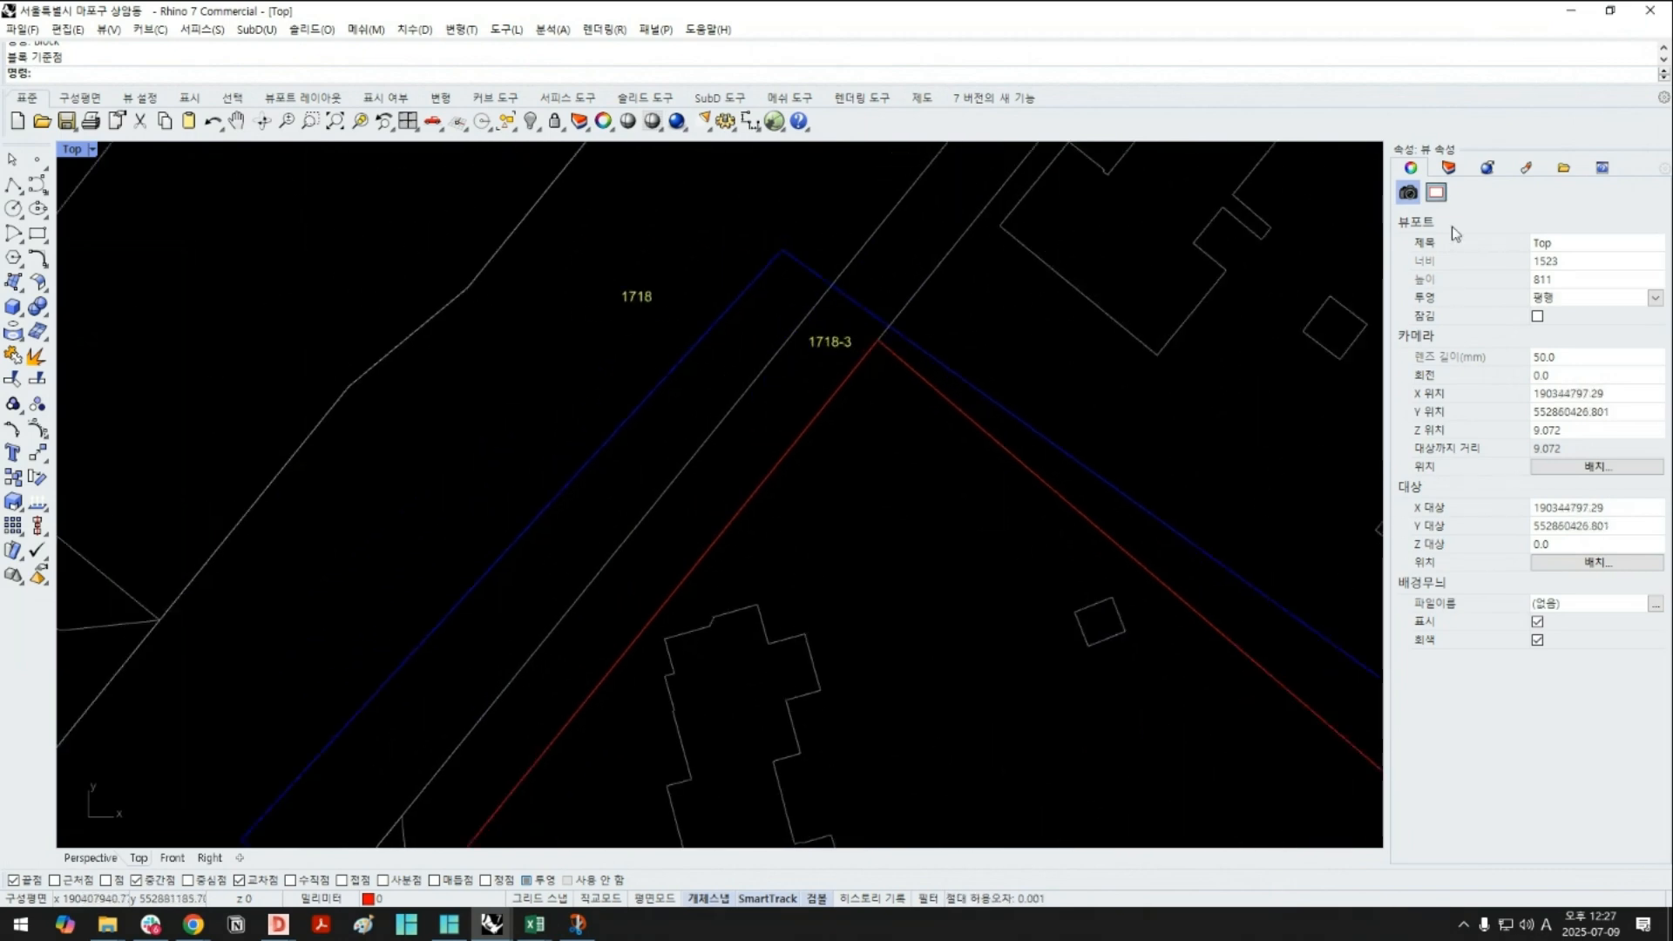
type("polyline")
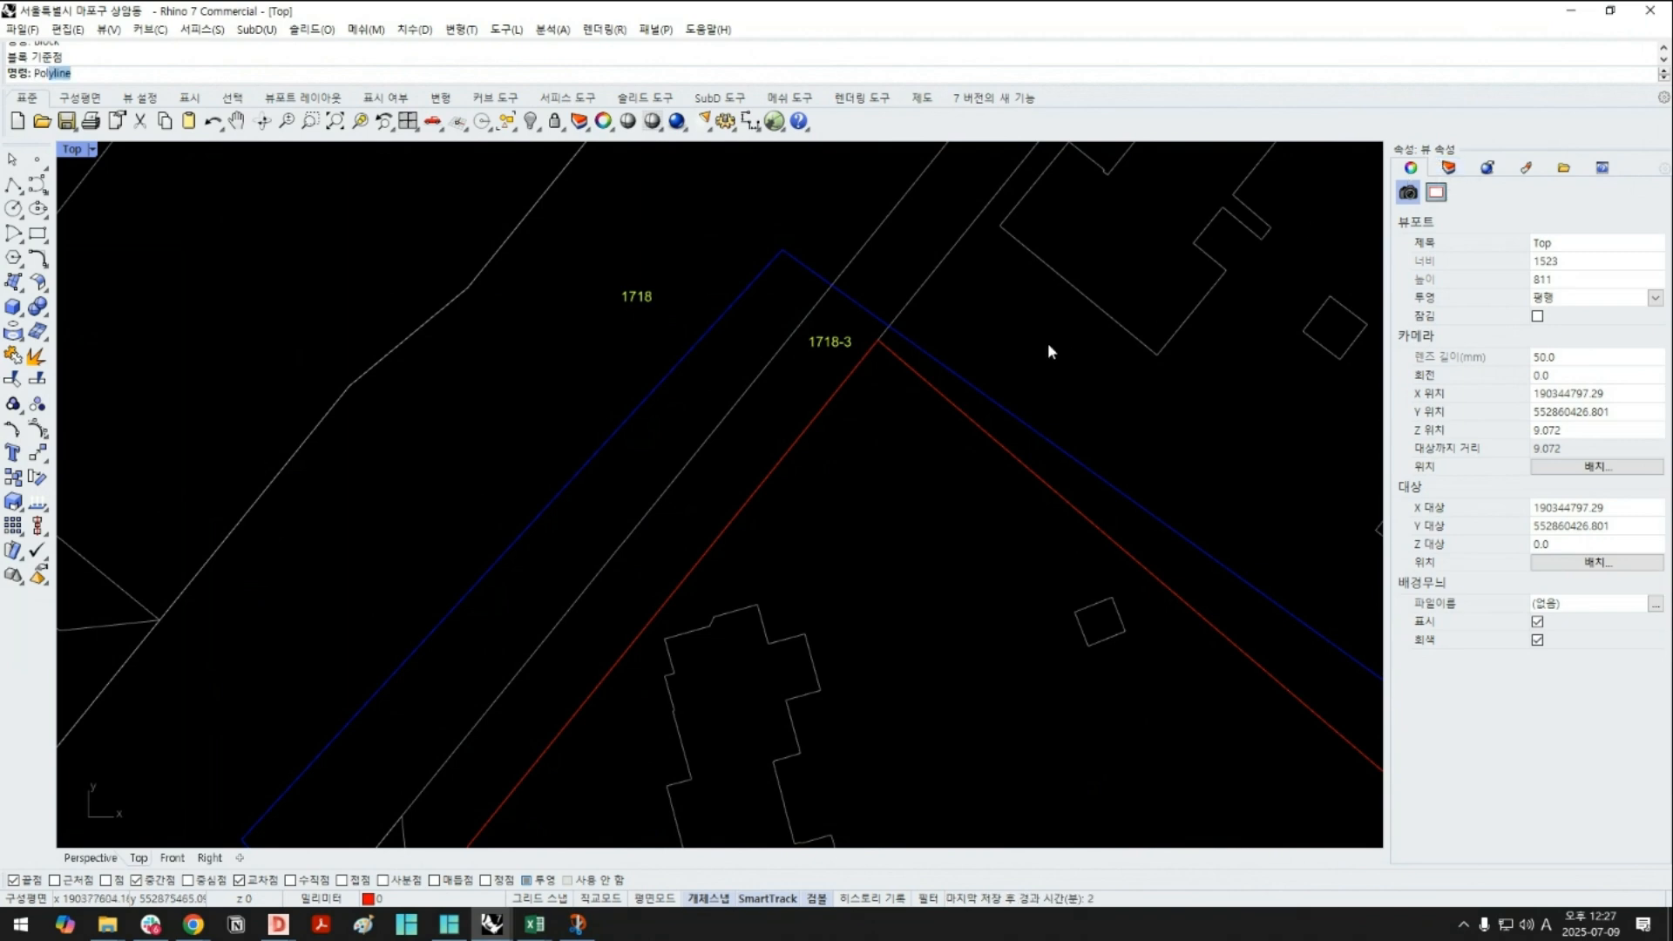
key("Return")
left_click(878, 340)
left_click(790, 281)
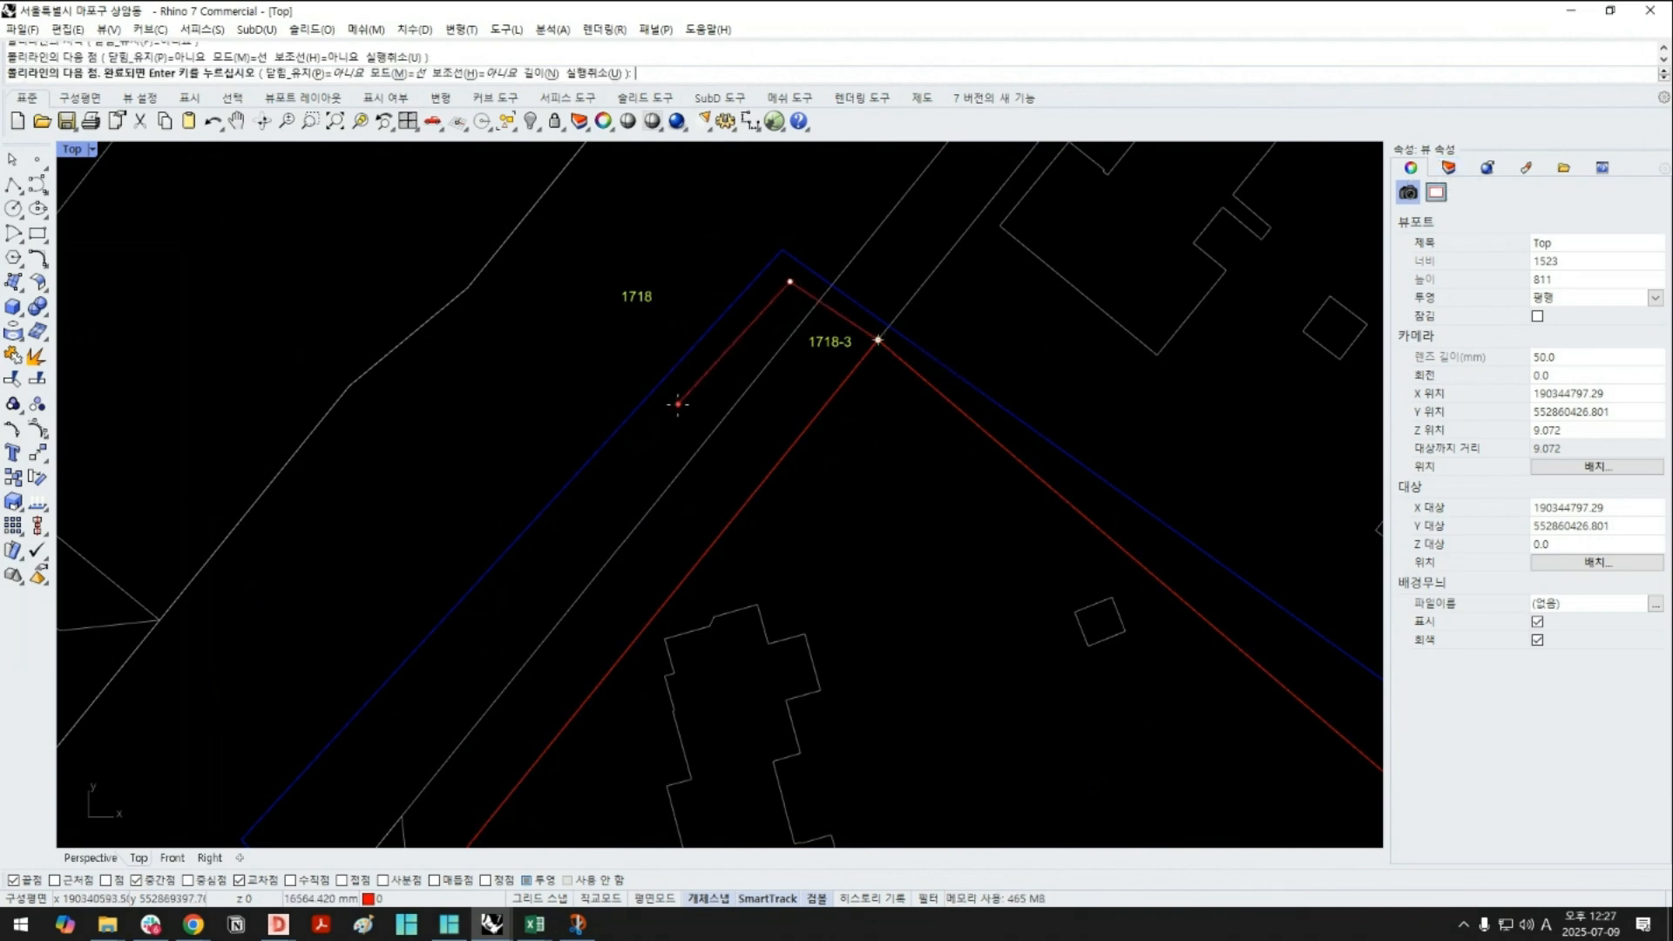
left_click(678, 404)
key("Return")
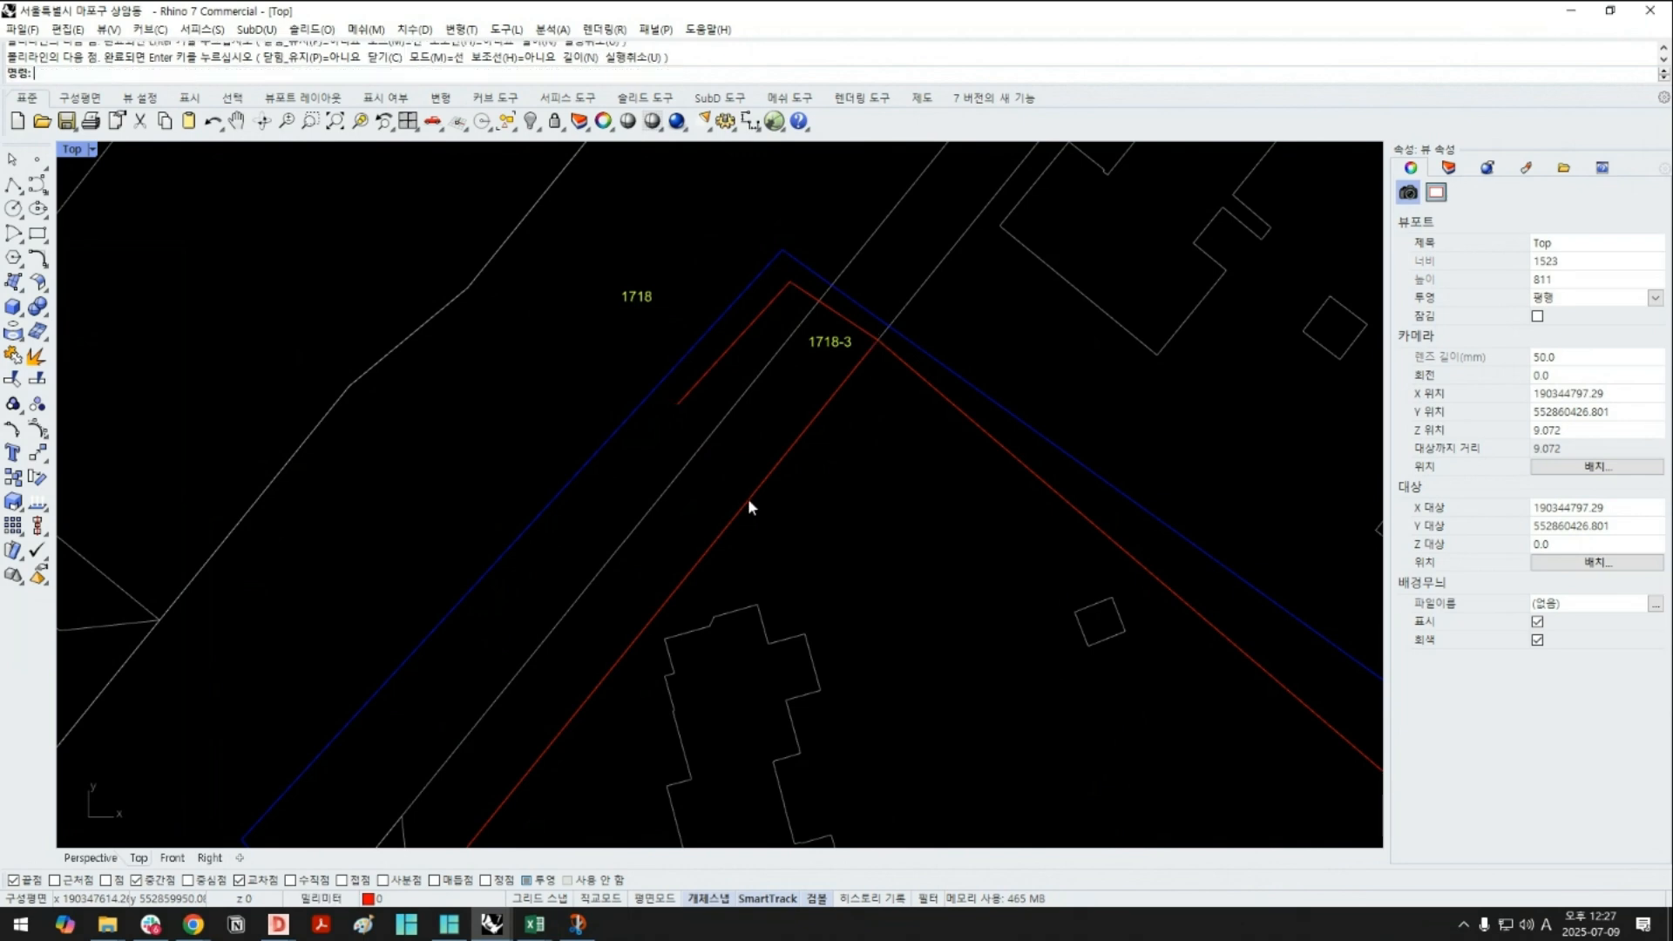
left_click(699, 380)
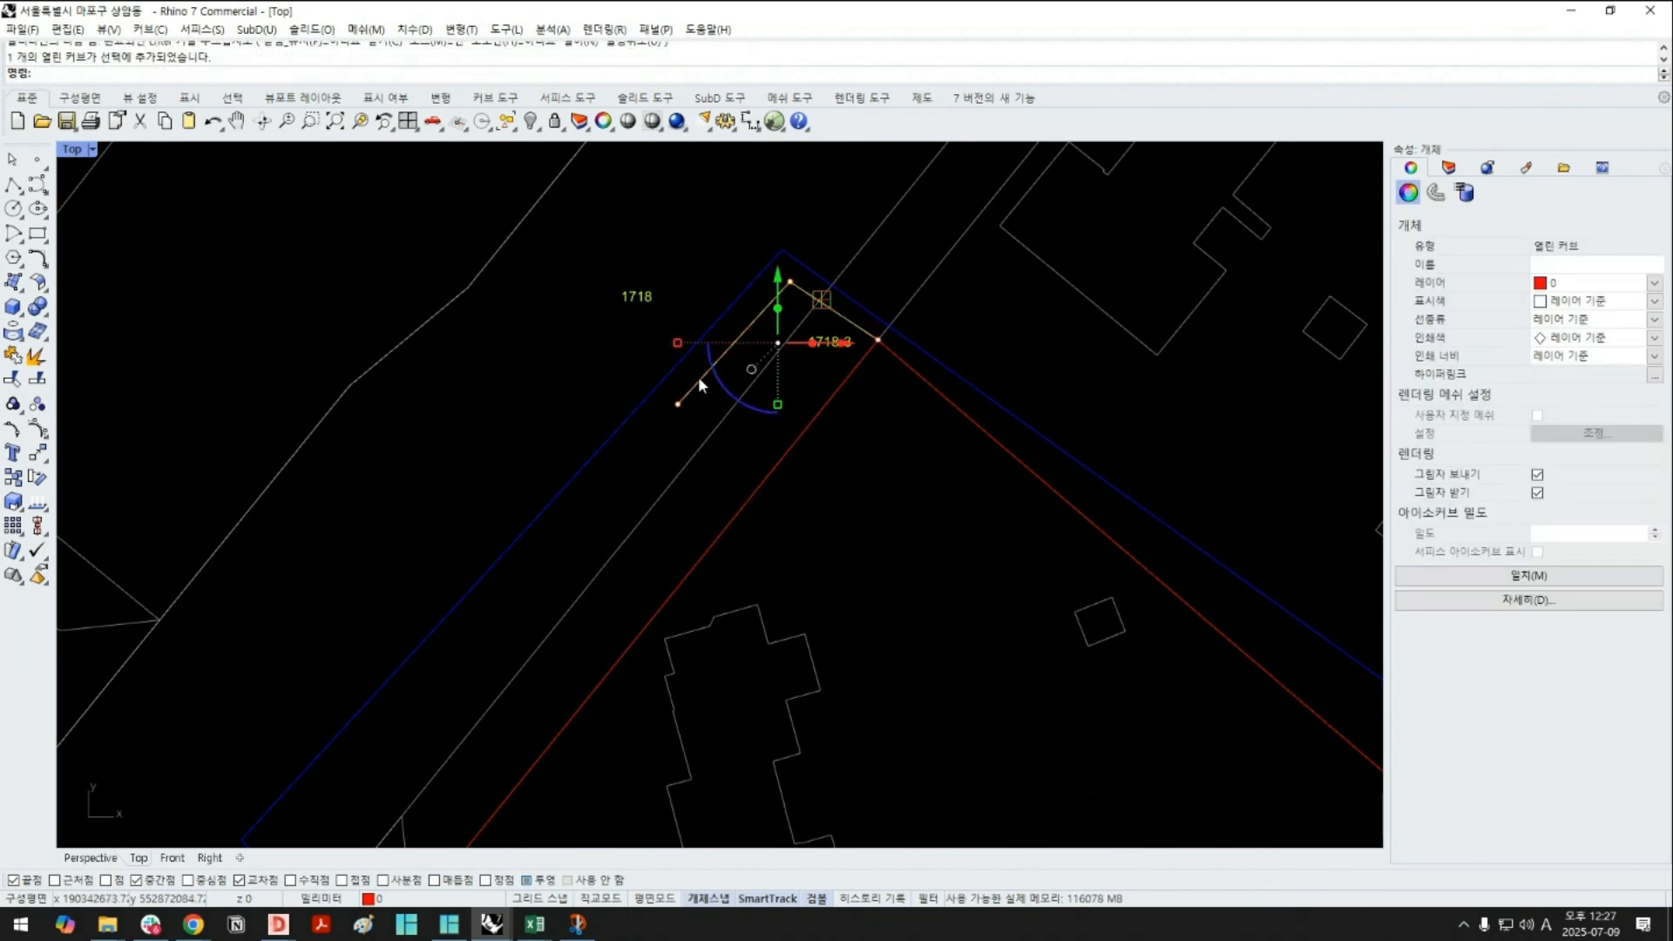
key("Delete")
Draw a closed four-sided polyline from the red outline's northern corner across parcel 1718-3 into 1718, and set its display colour to cyan
type("polyline")
key("Return")
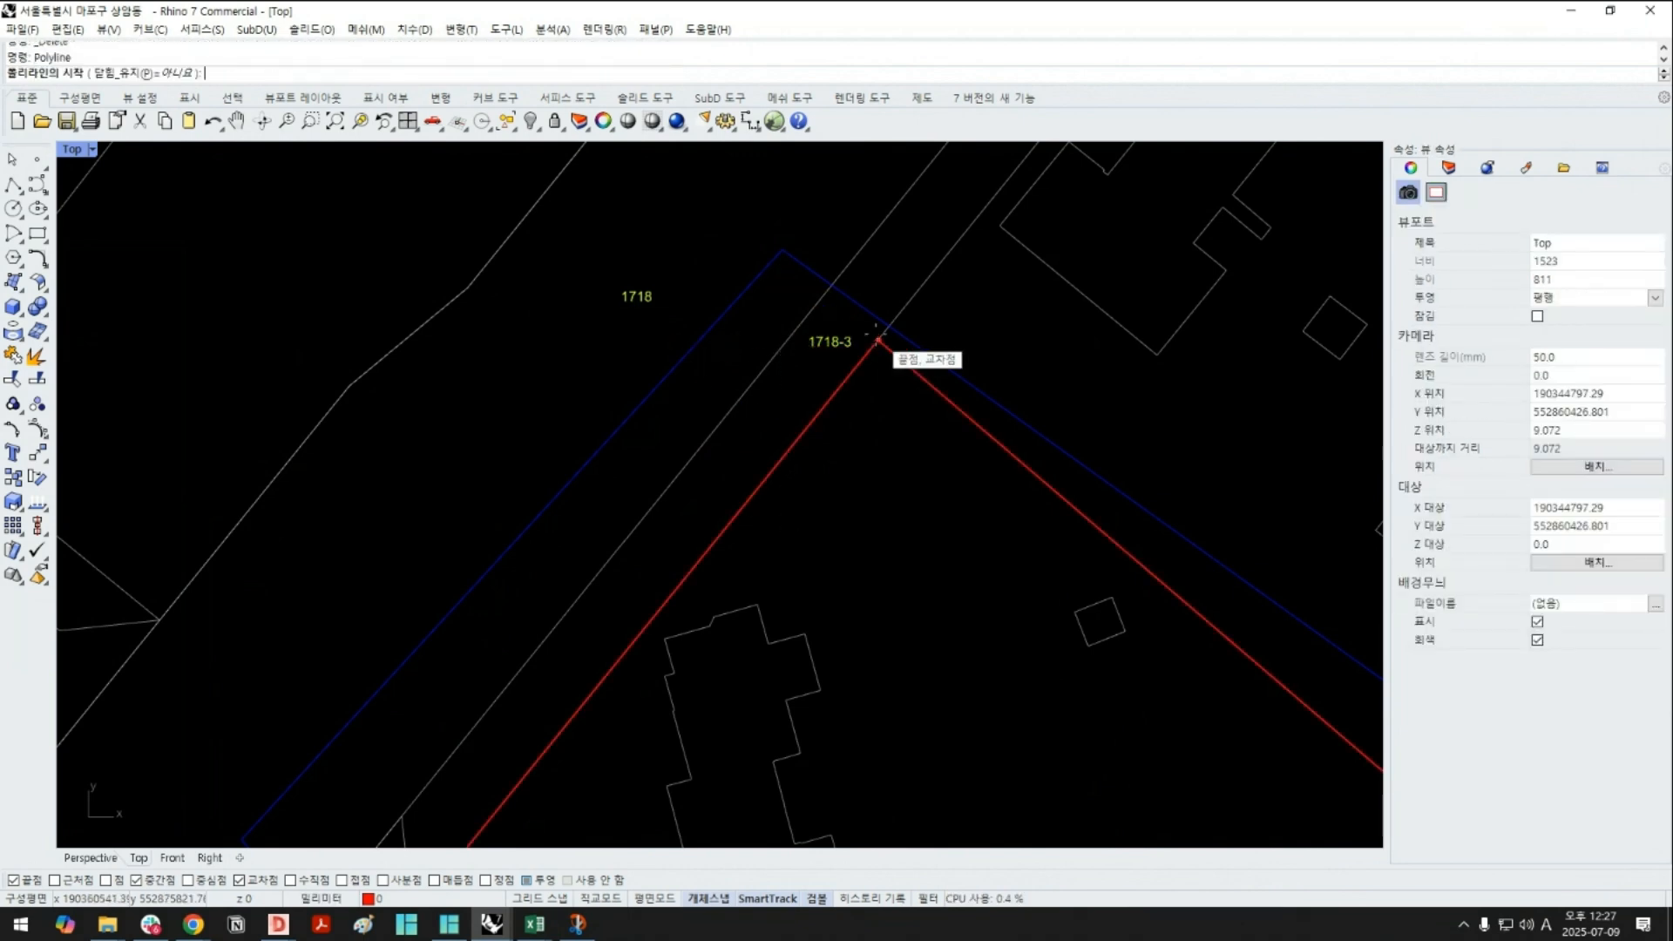
left_click(877, 340)
left_click(783, 297)
left_click(690, 405)
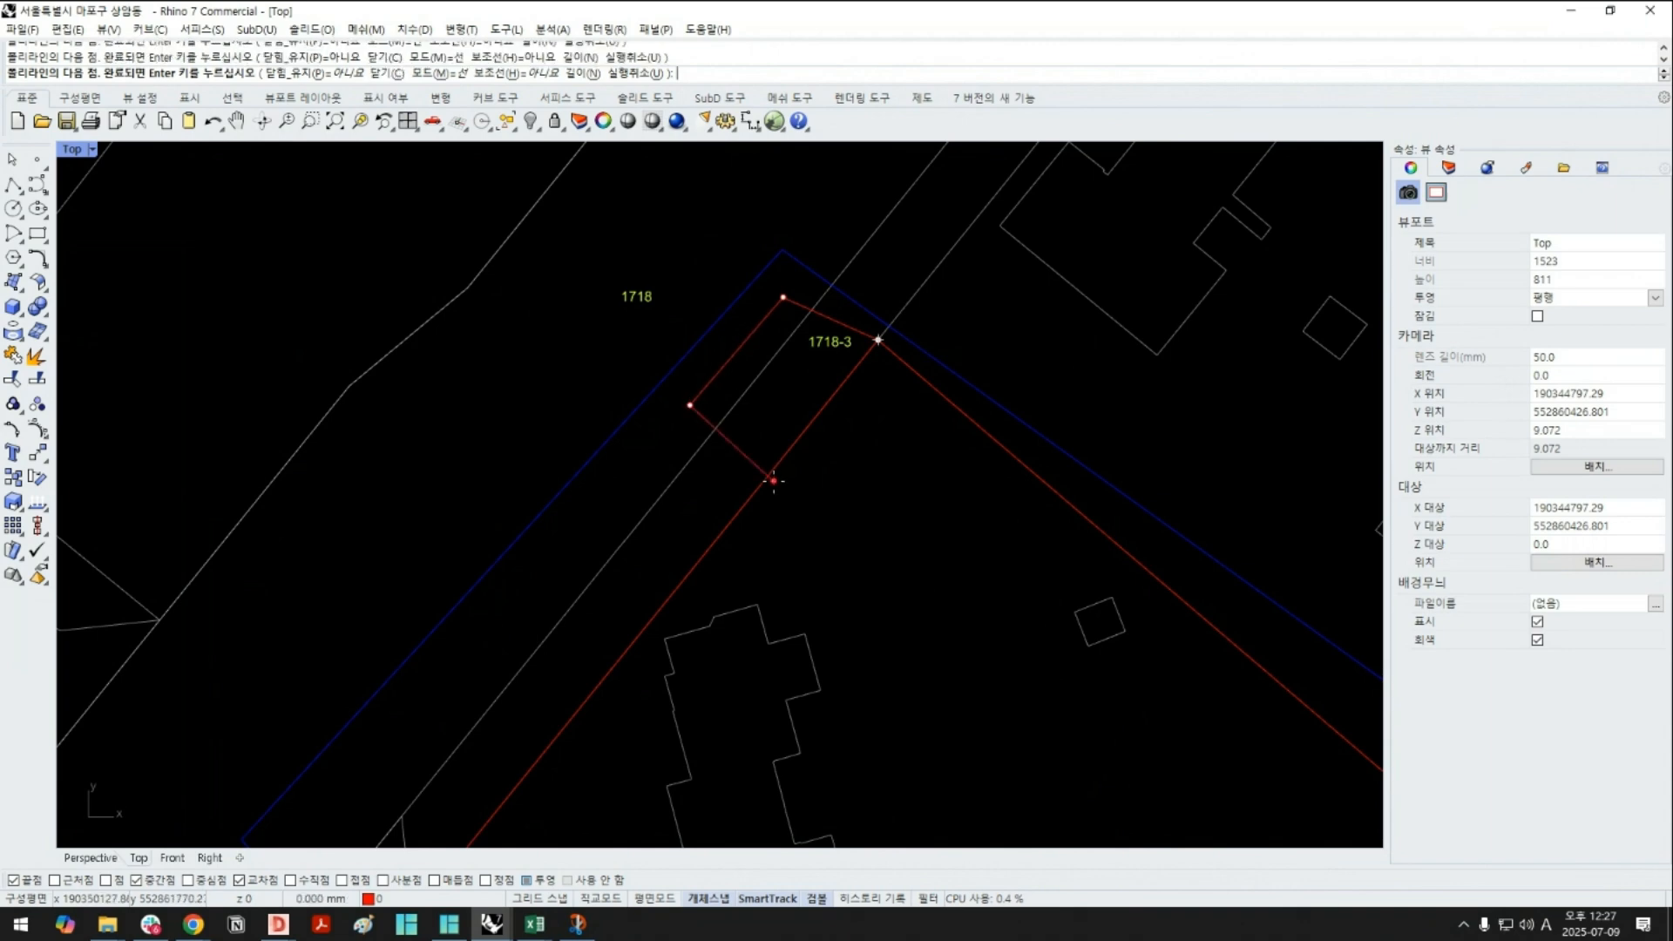
left_click(774, 480)
key("c")
key("Return")
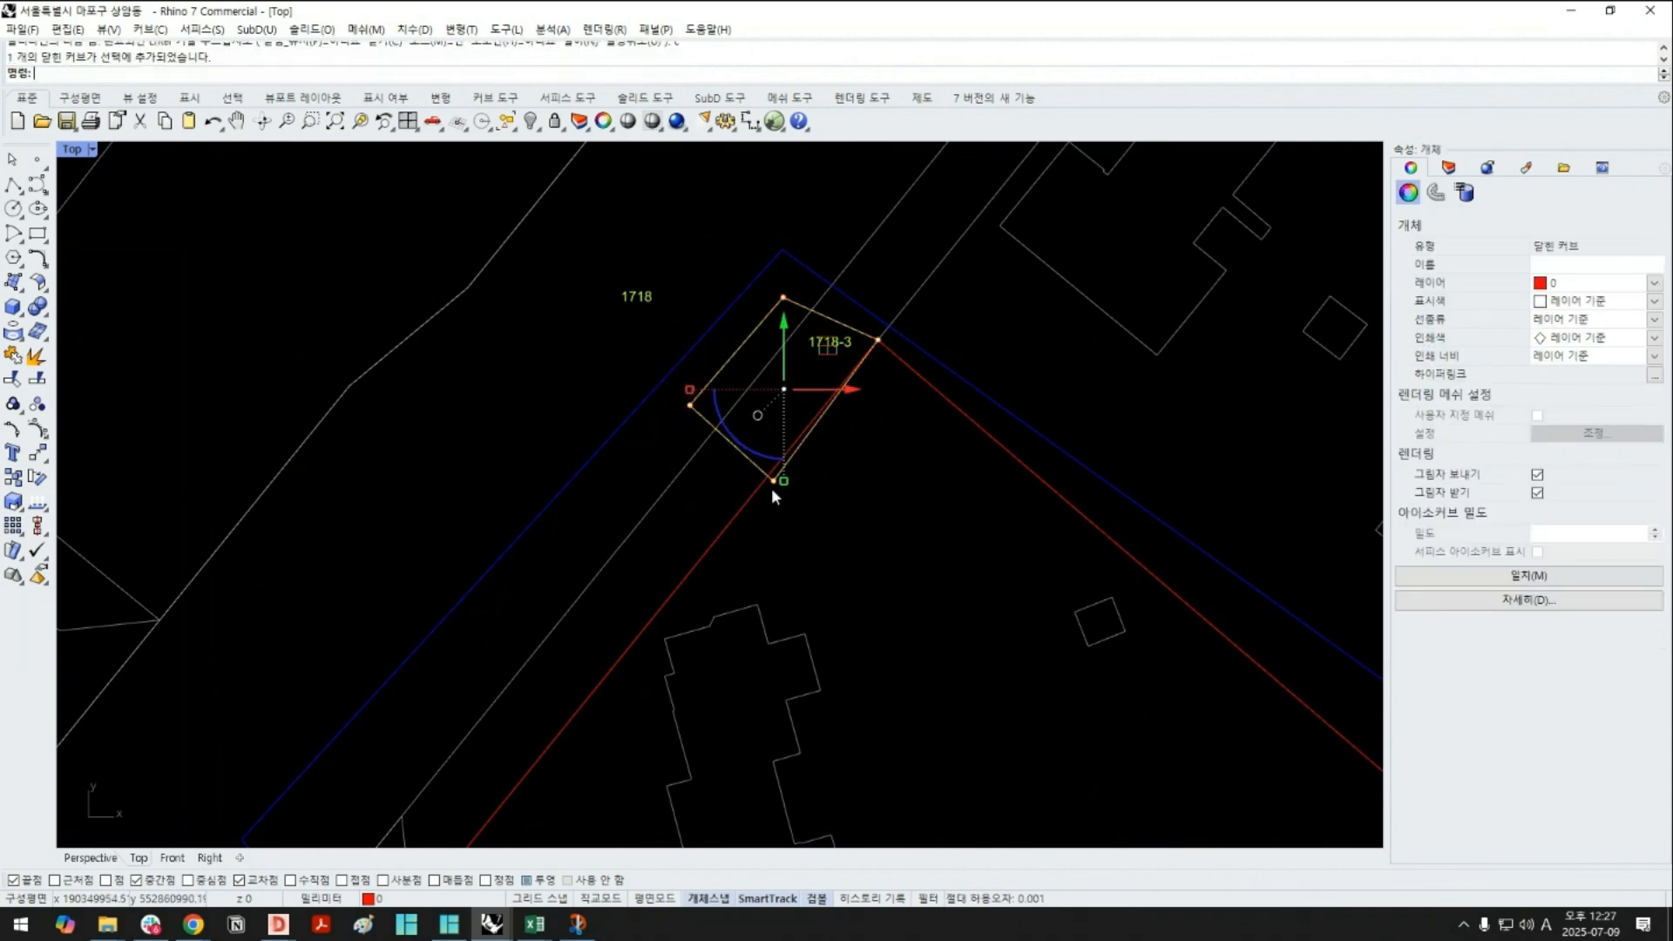
left_click(1581, 300)
left_click(1559, 422)
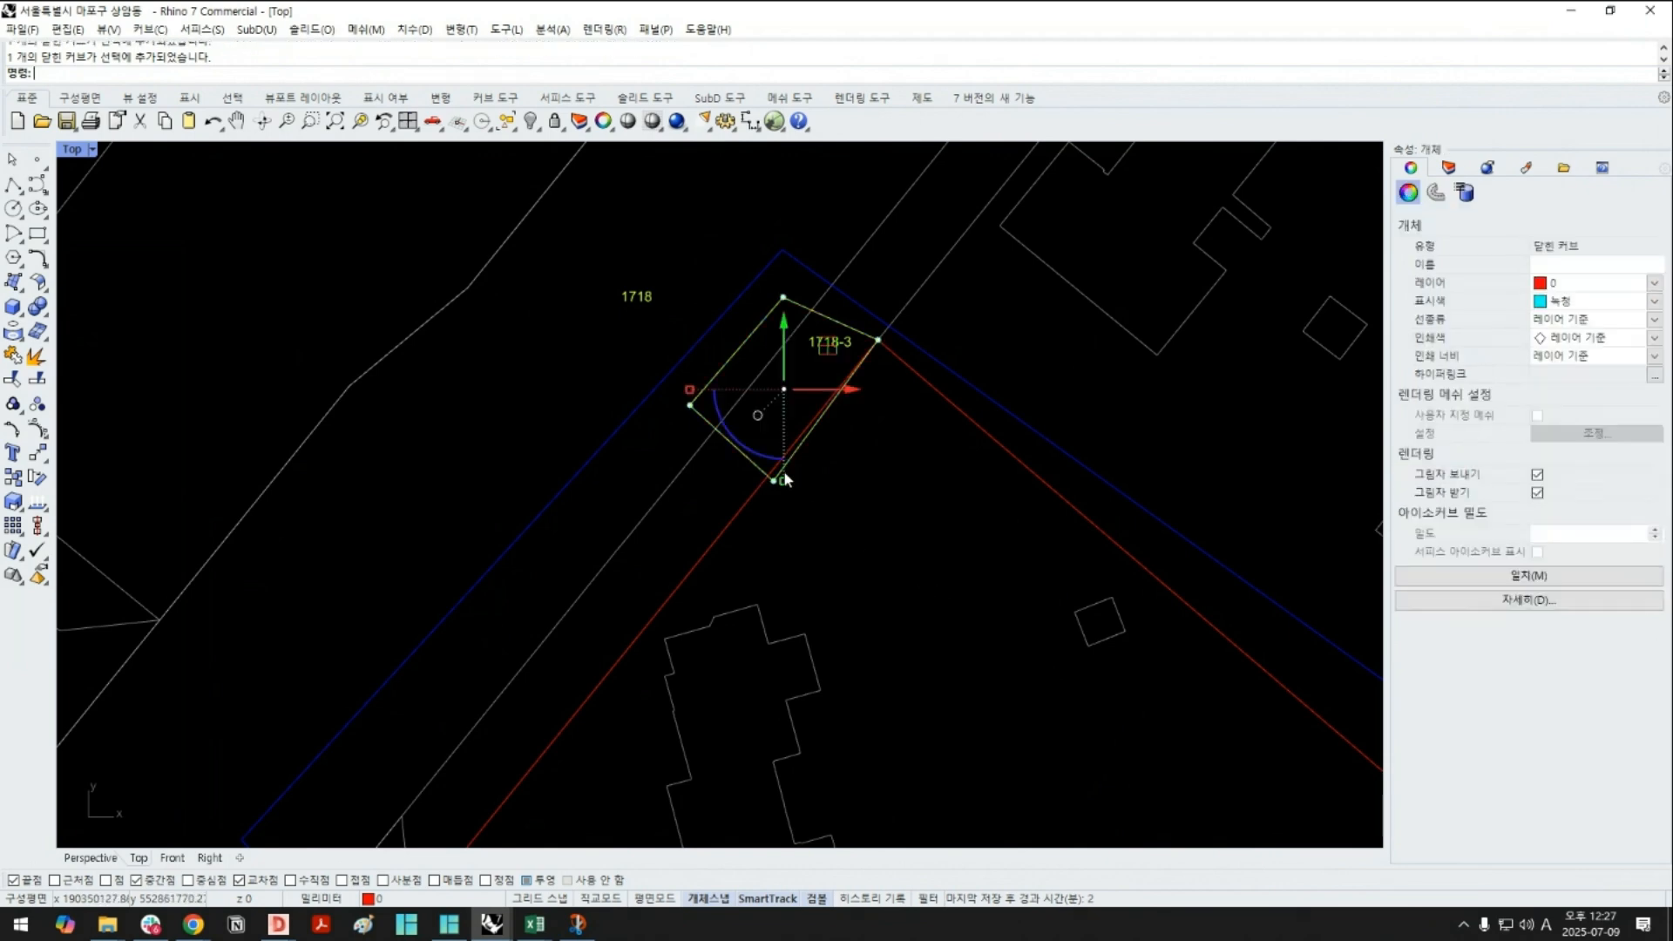
Turn the cyan four-sided polyline into a block named RA1 with its southern corner as the base point
type("block")
key("Return")
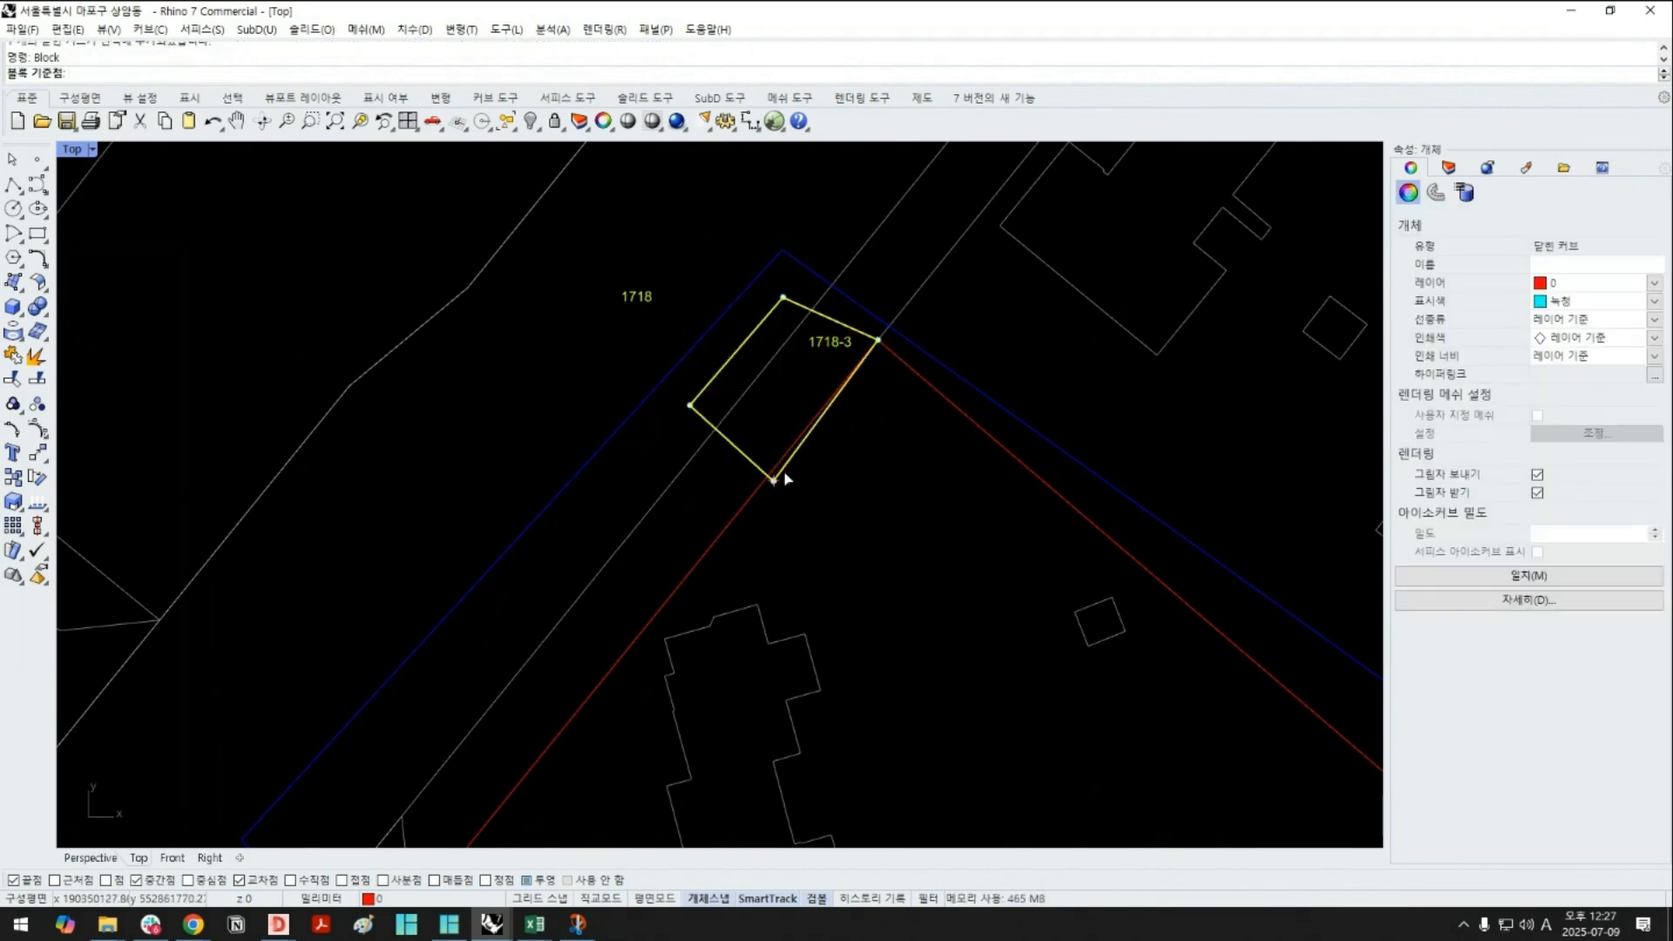
left_click(784, 477)
type("RA1")
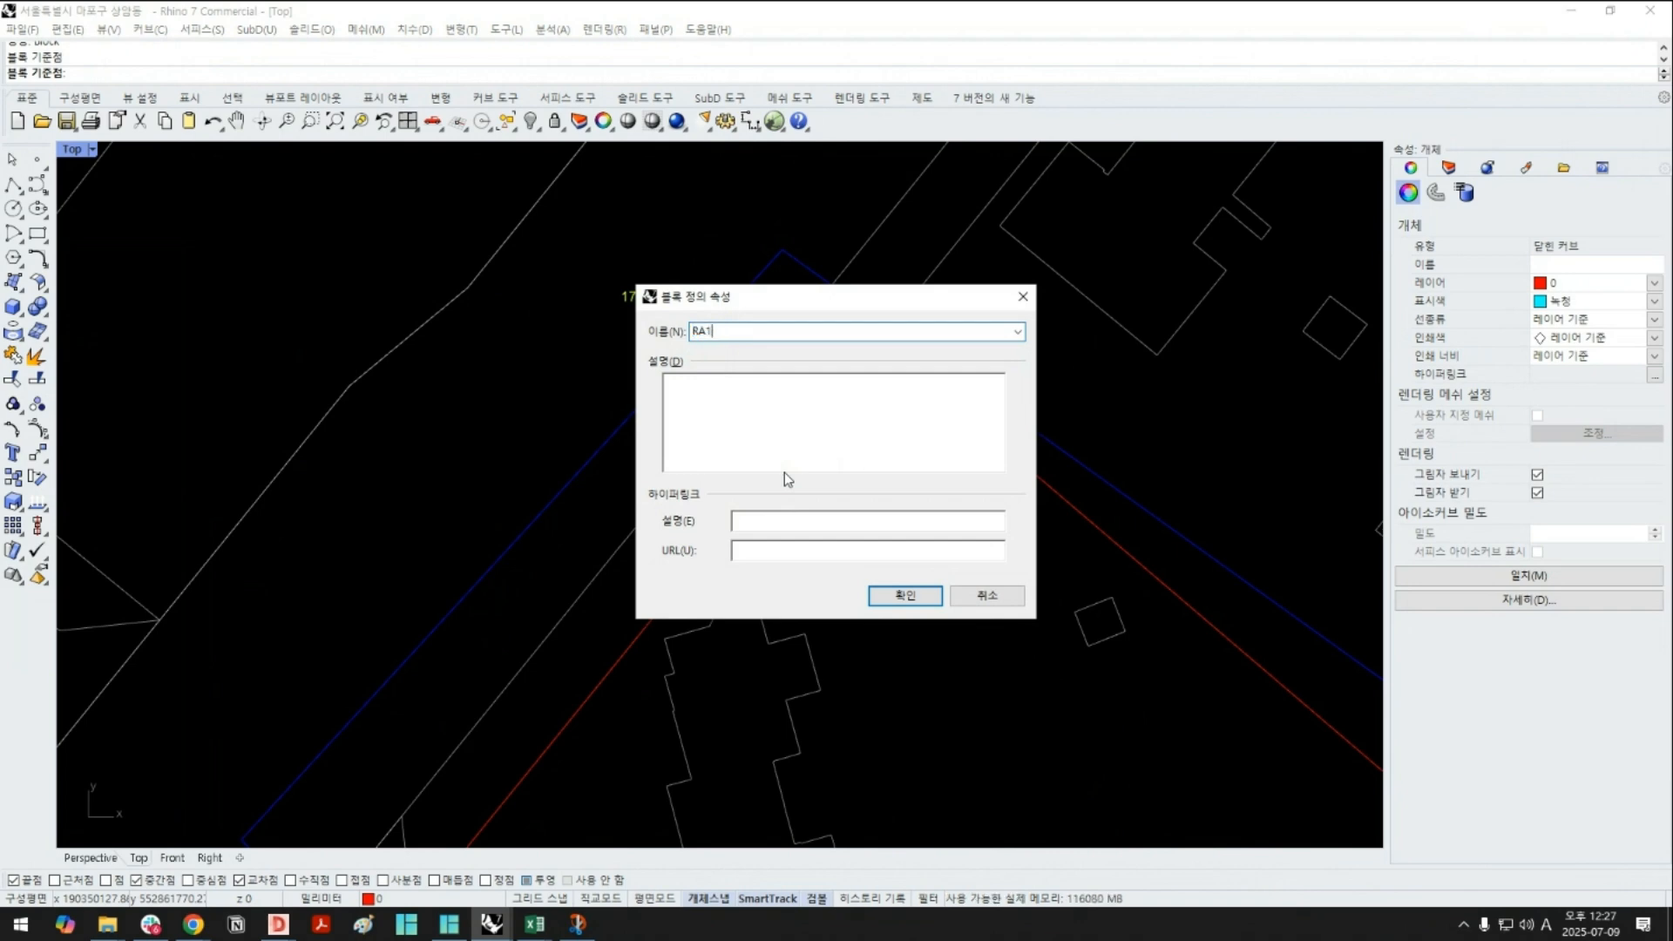
key("Return")
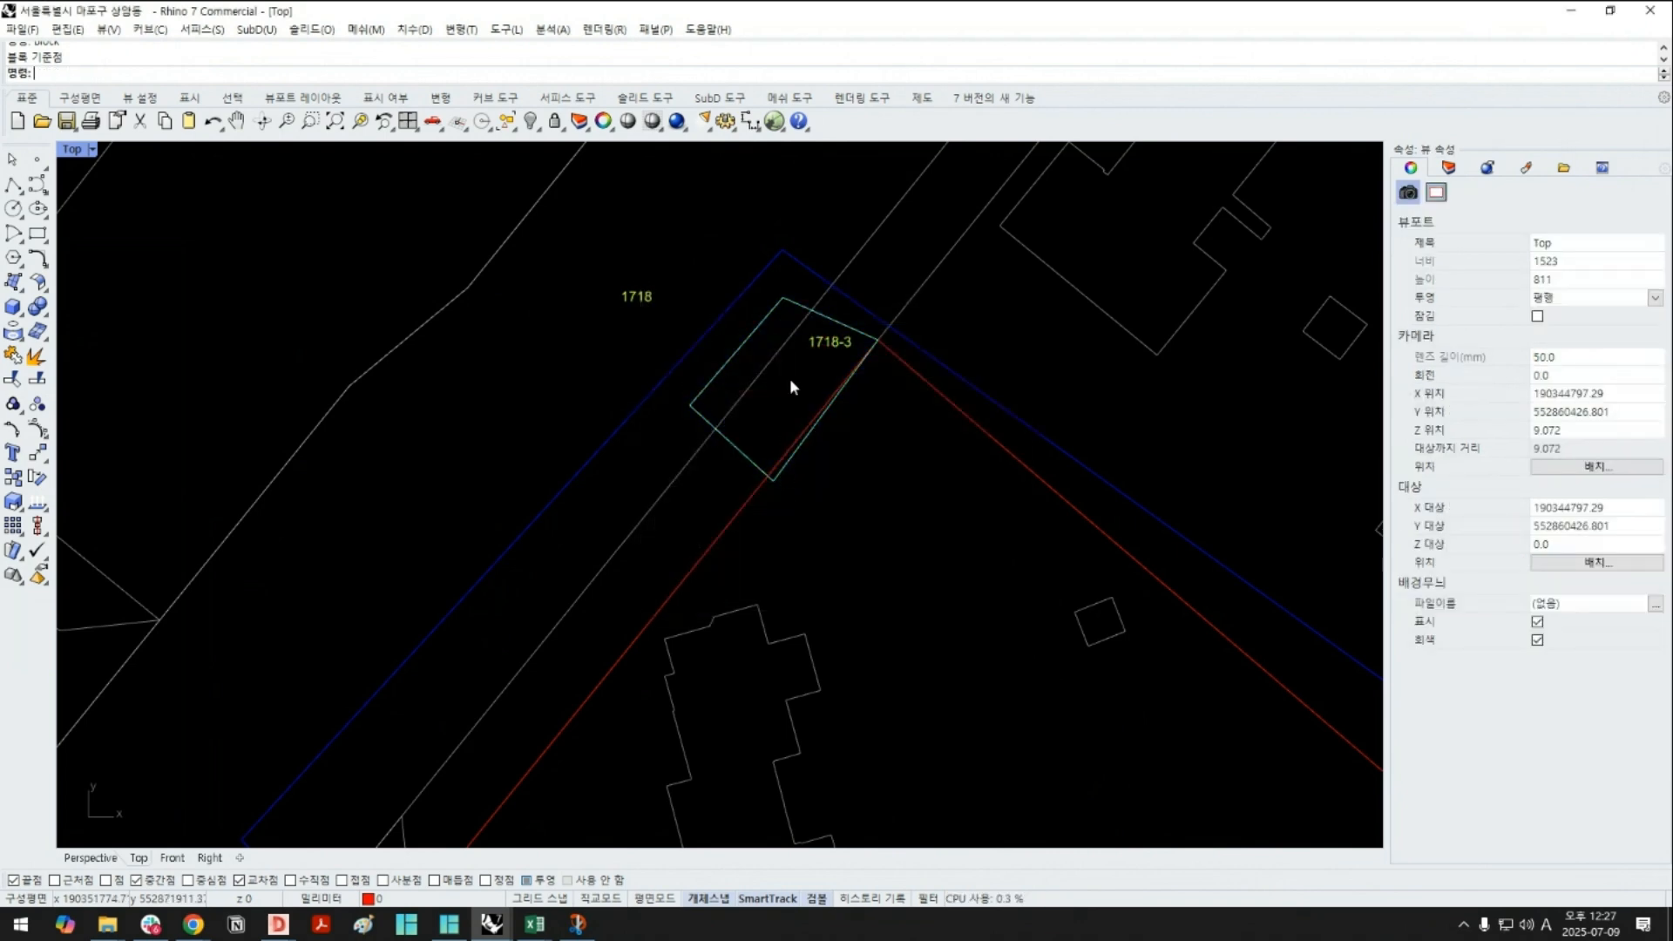
scroll(789, 378, "down", 2)
right_click_drag(746, 407, 735, 373)
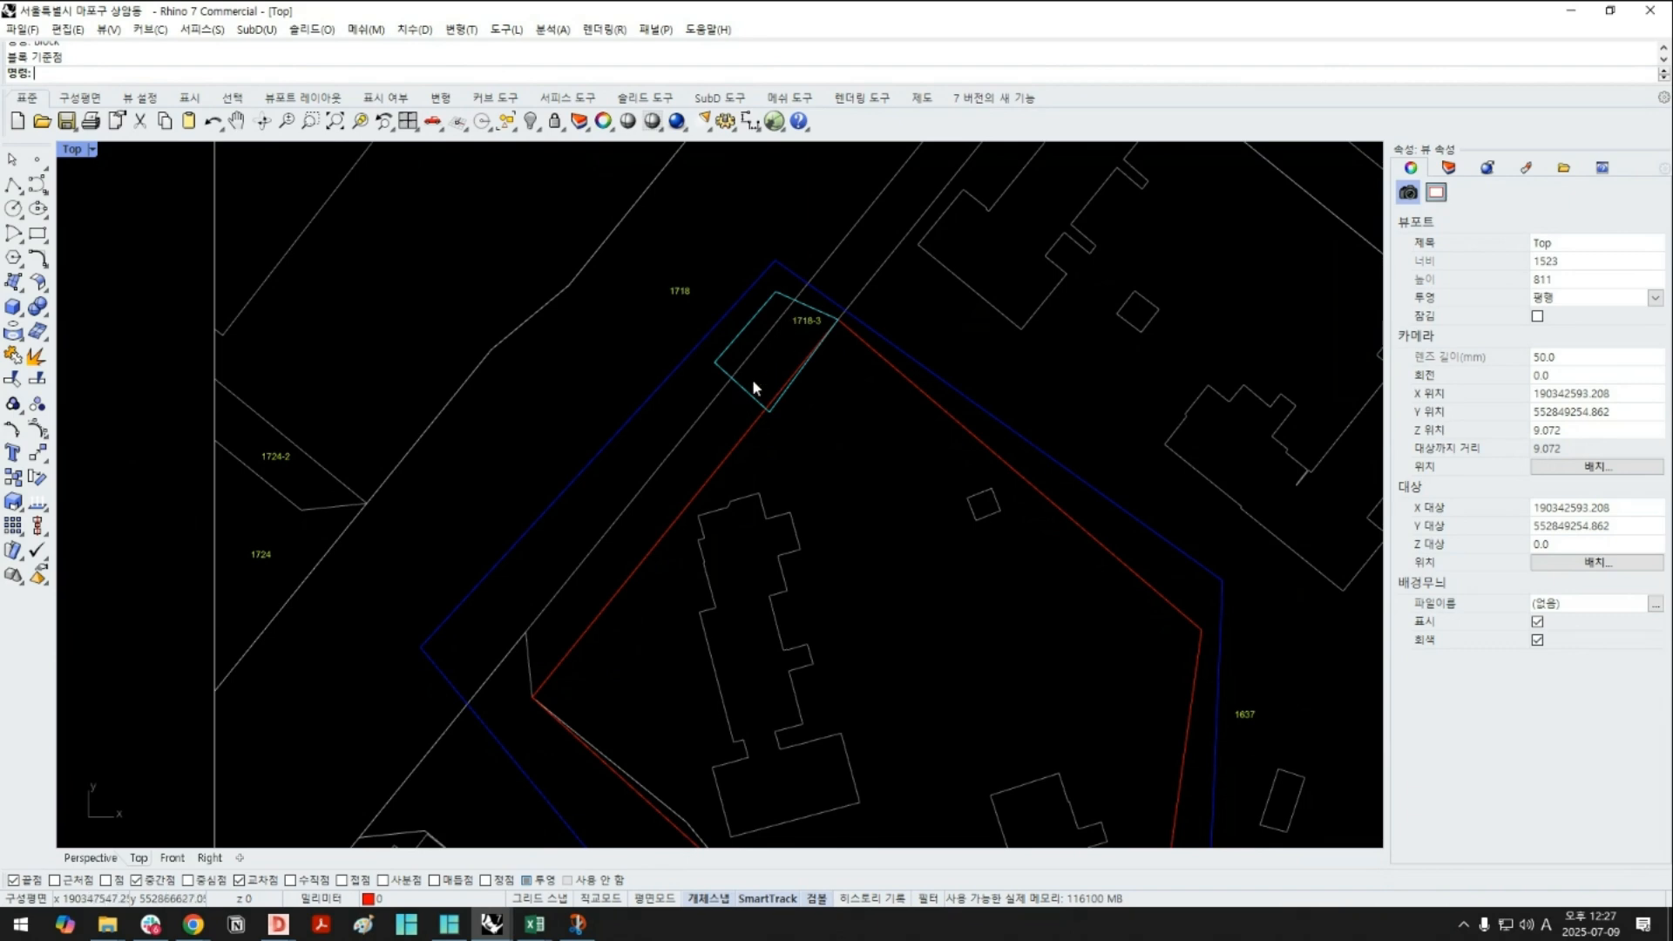
left_click(660, 391)
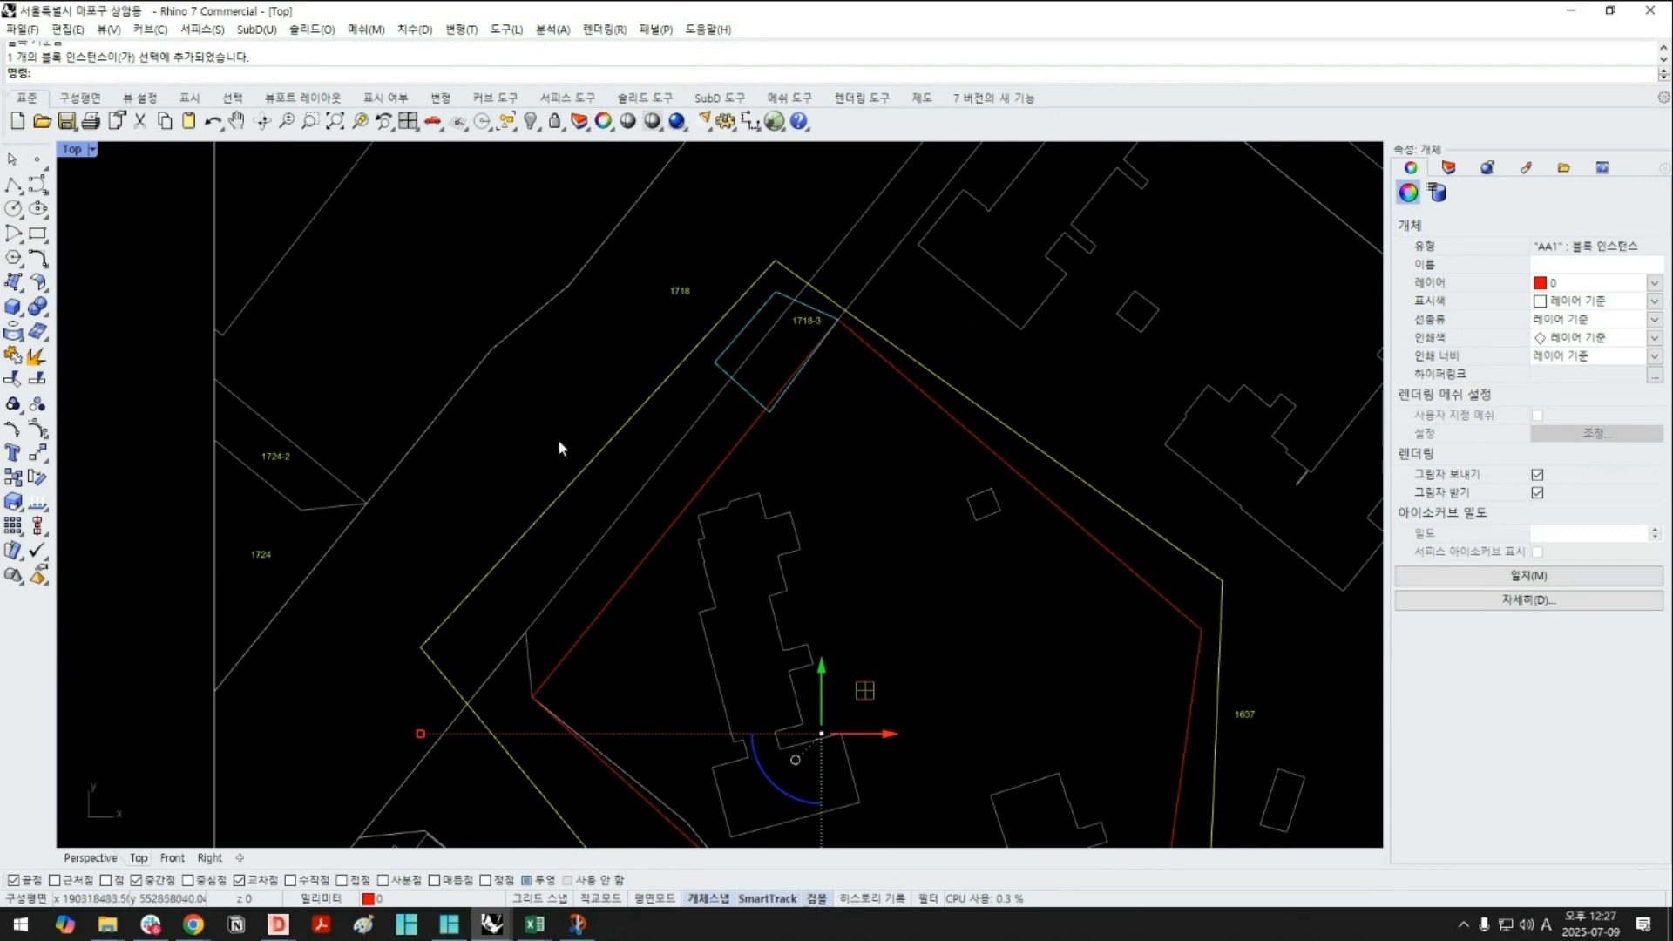
scroll(565, 452, "down", 3)
scroll(570, 453, "down", 4)
key("Escape")
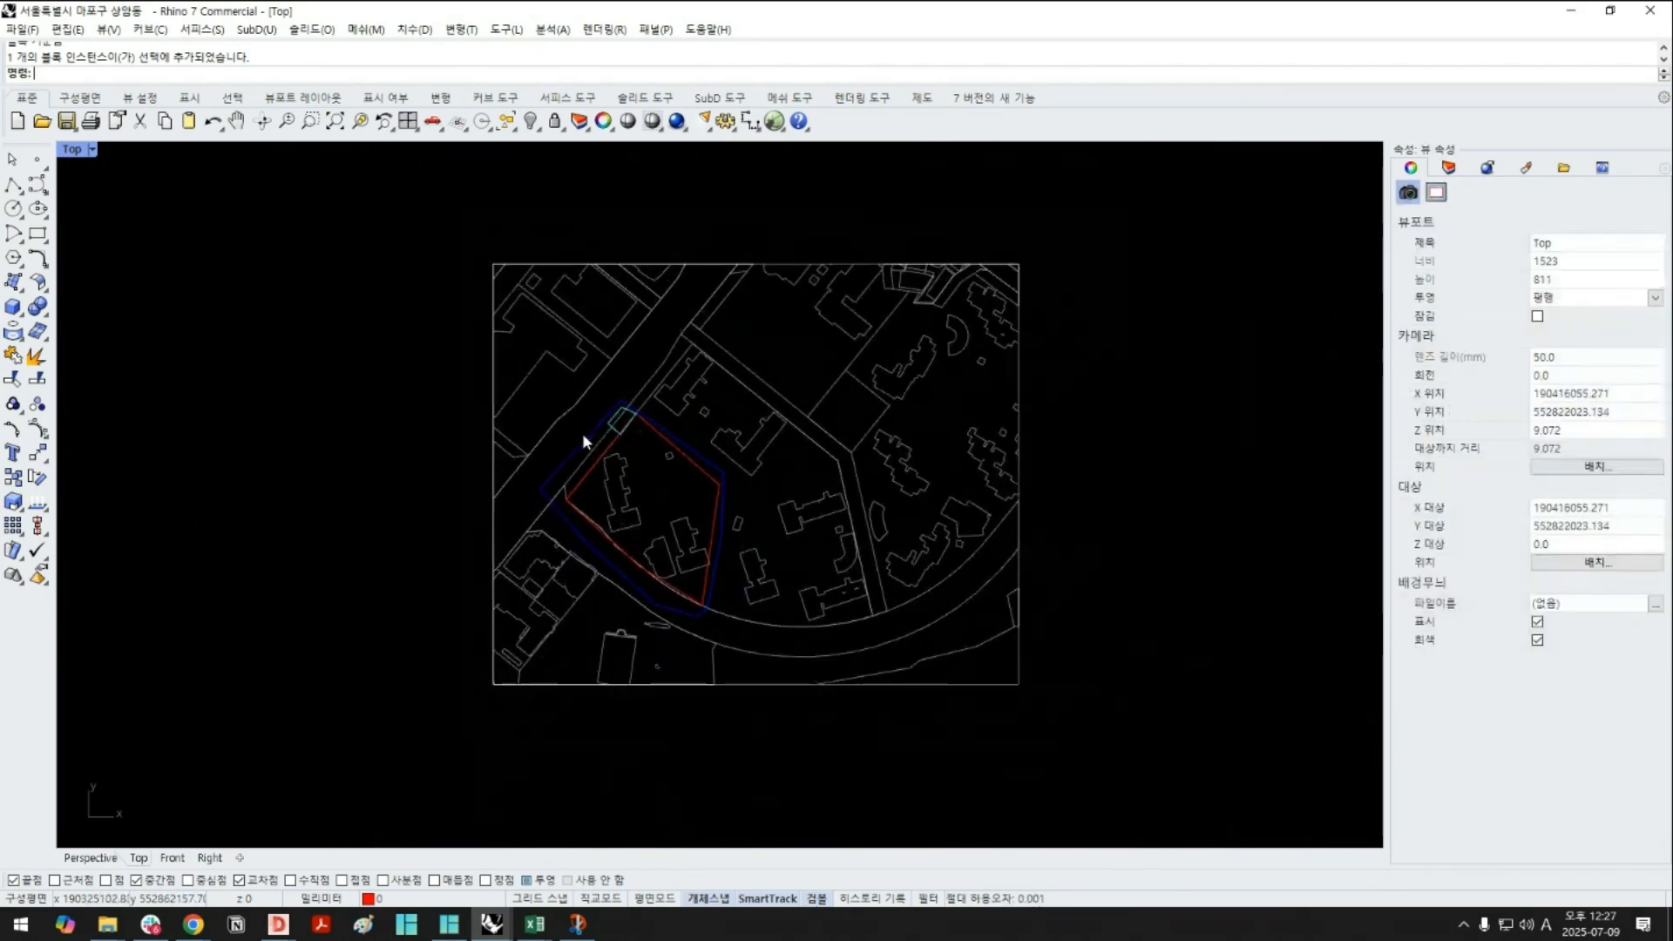
Unlock all layers from TEXT down to the 연속지적도 layer, and make layer 0 the current layer
left_click(1448, 167)
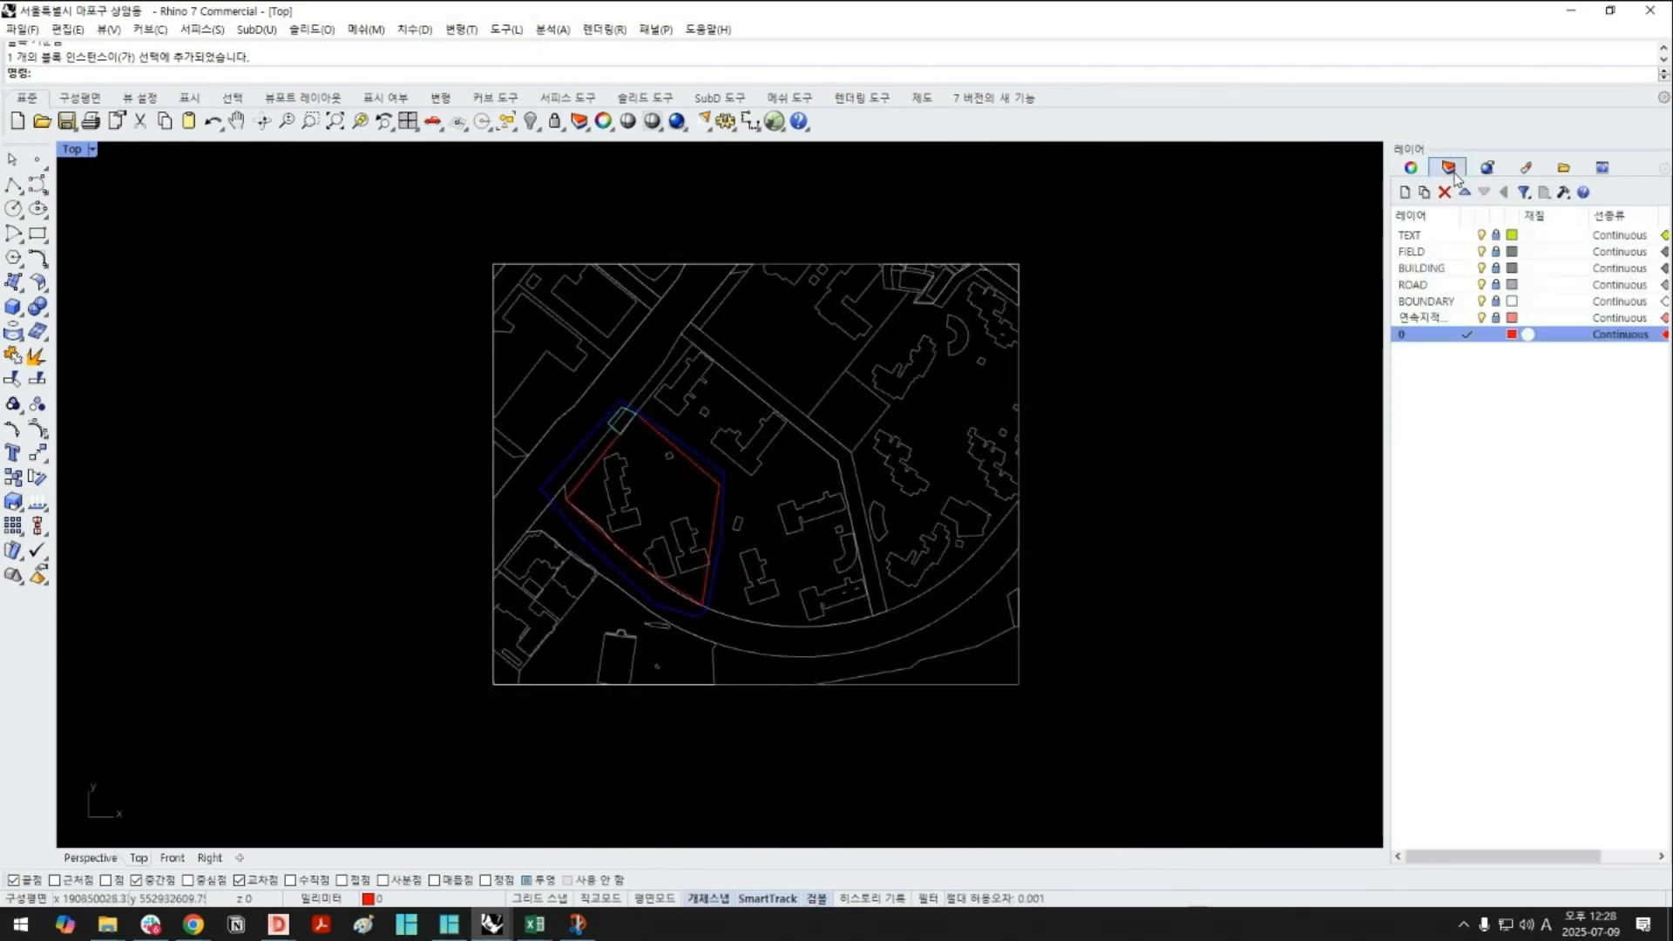
left_click(1473, 235)
left_click(1472, 318, "shift")
left_click(1496, 267)
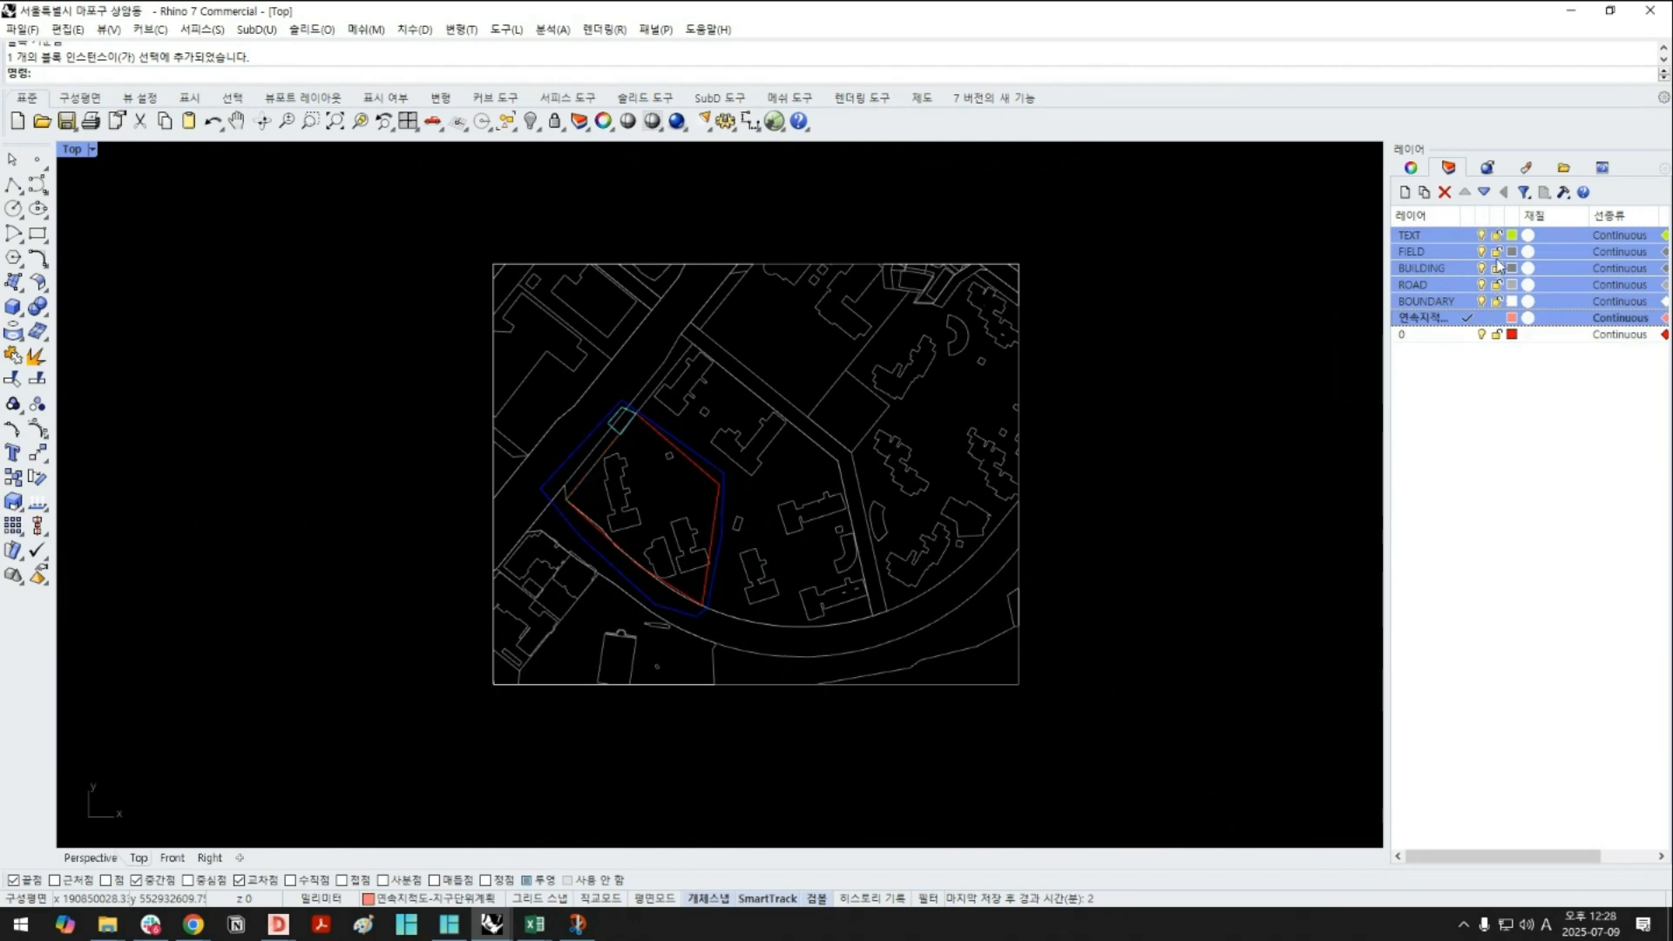
left_click(1430, 475)
double_click(1447, 338)
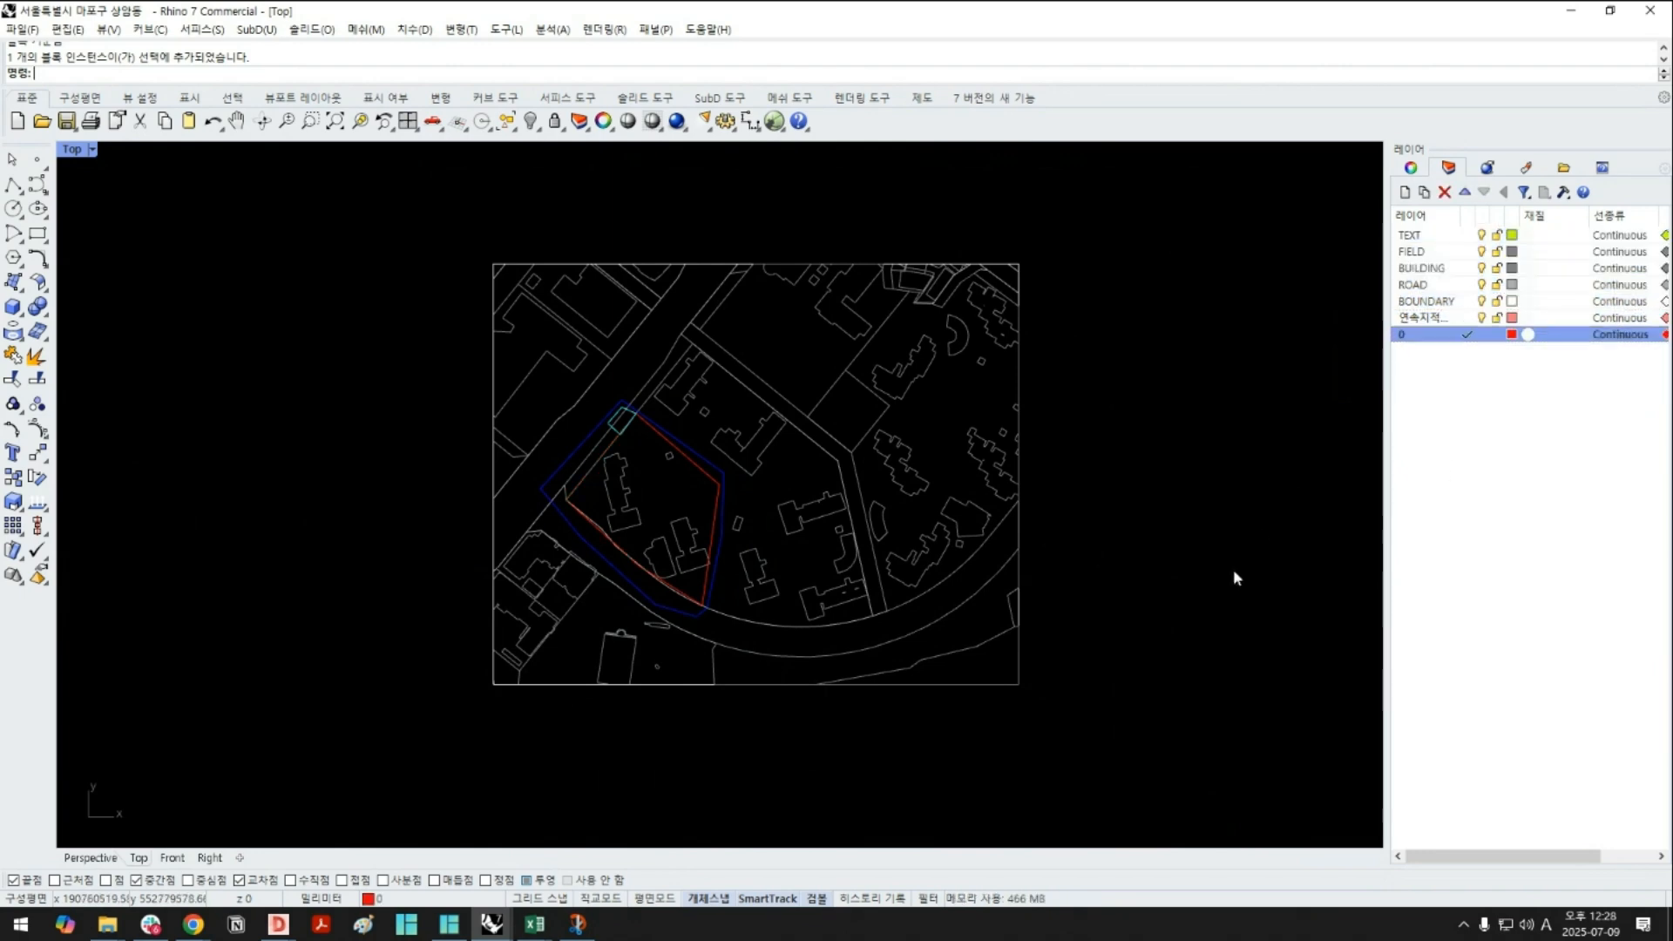
Select the whole drawing including the three blocks and start exporting it in AutoCAD Drawing Exchange (*.dxf) format
left_click_drag(1166, 703, 404, 190)
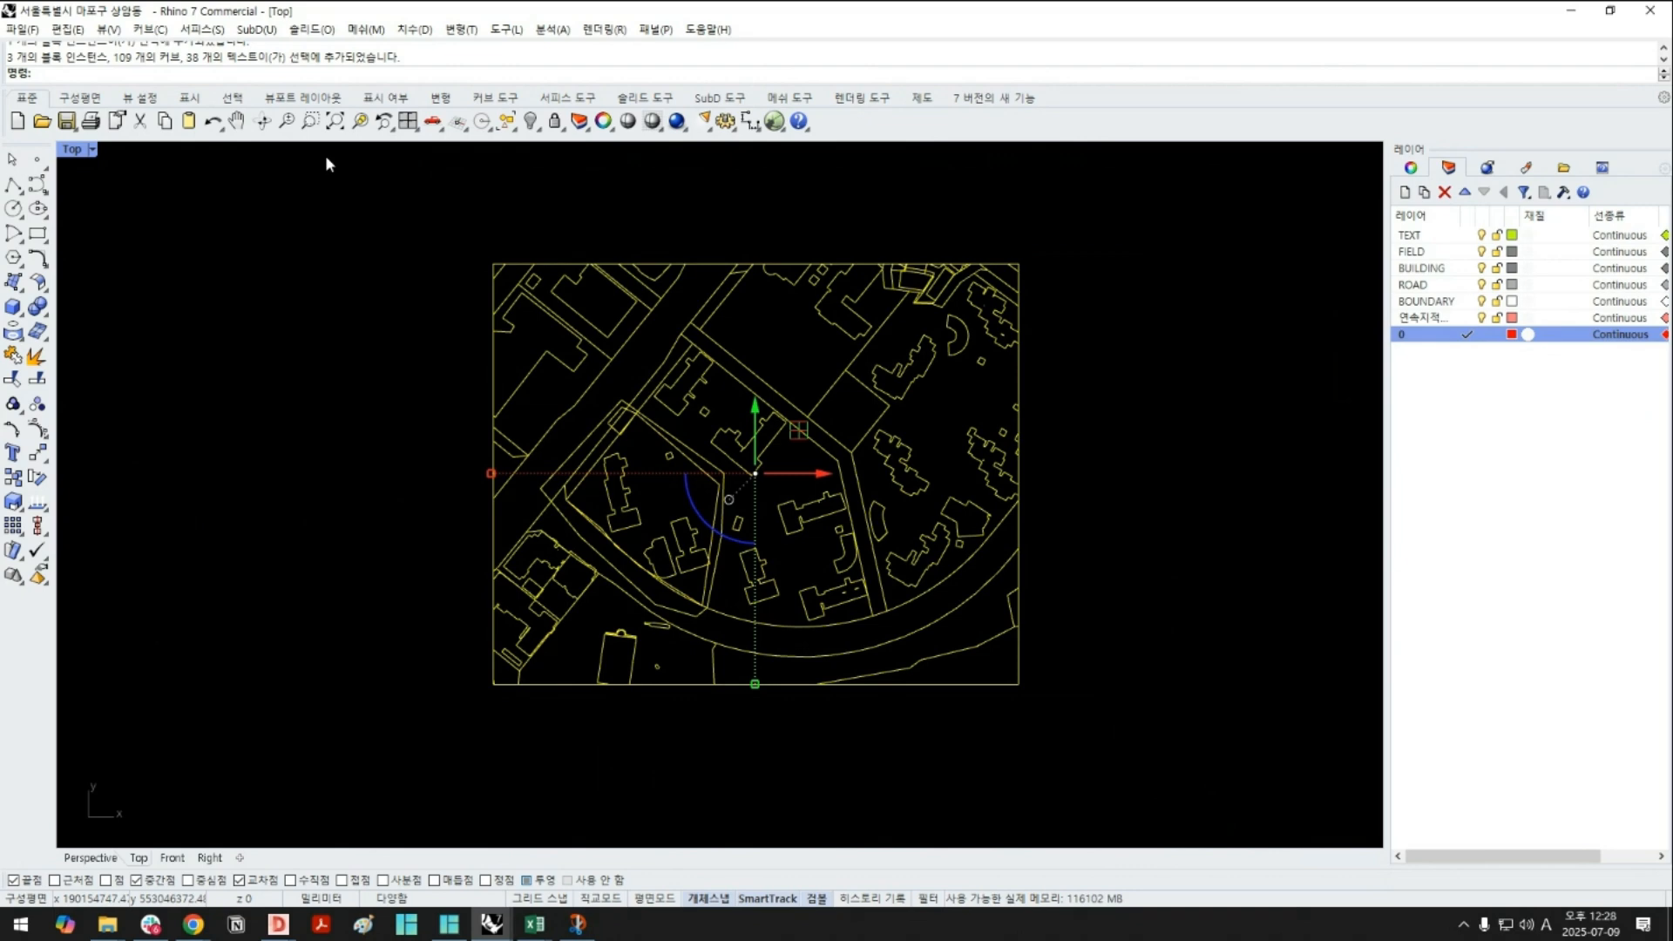
type("E")
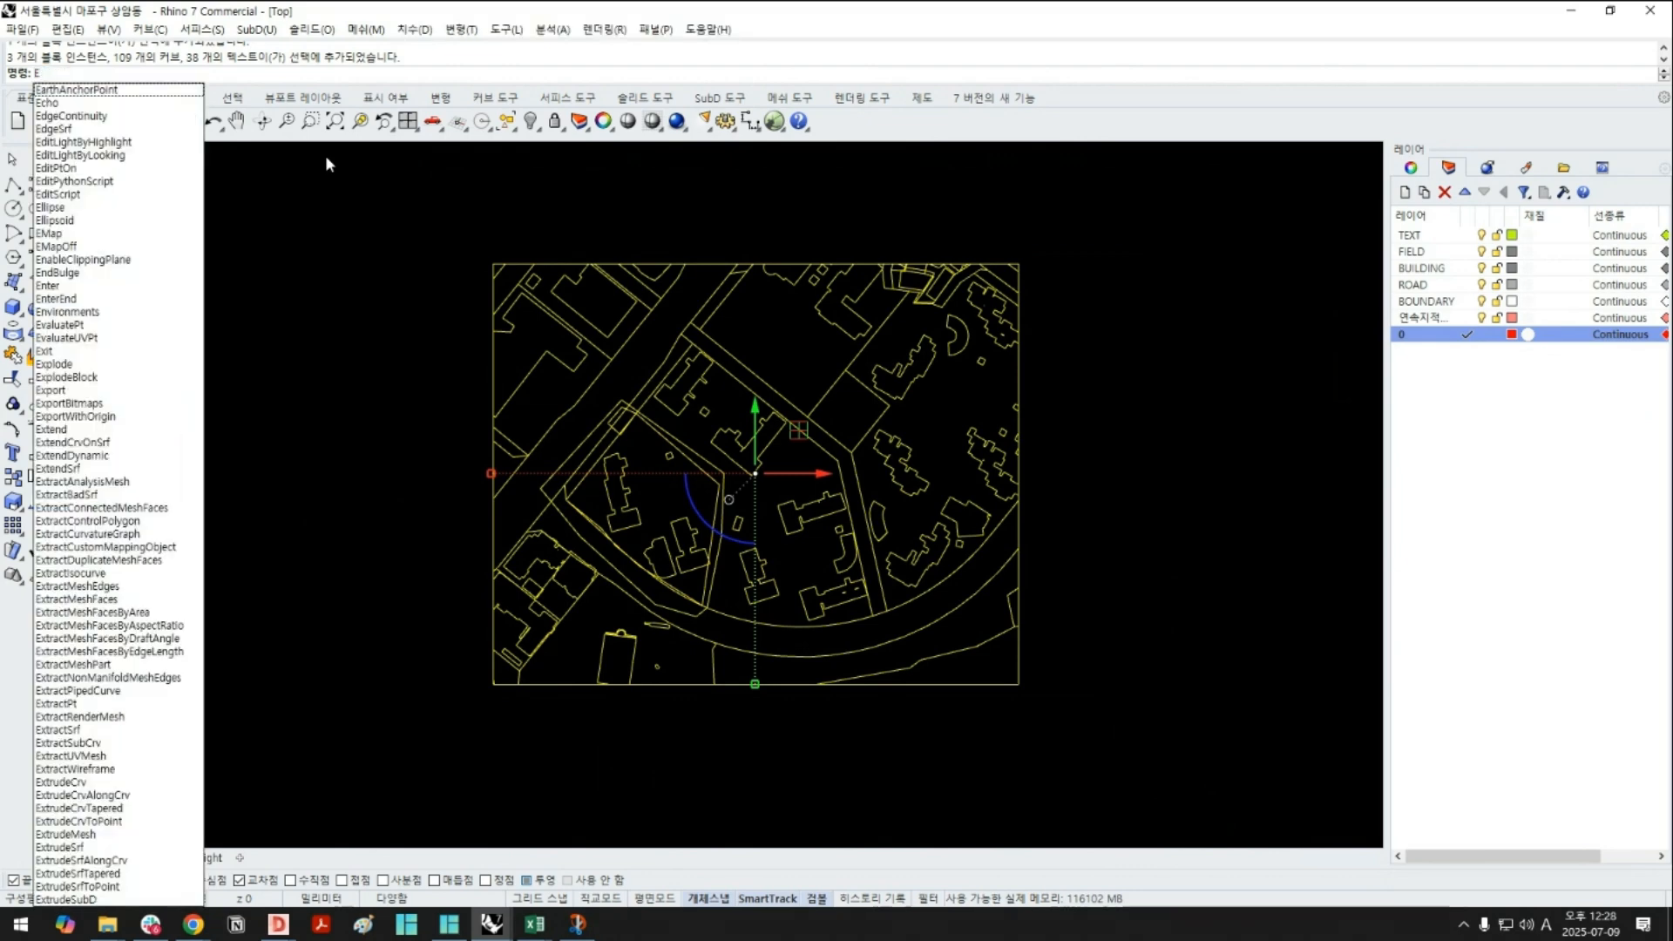
type("xport")
key("Return")
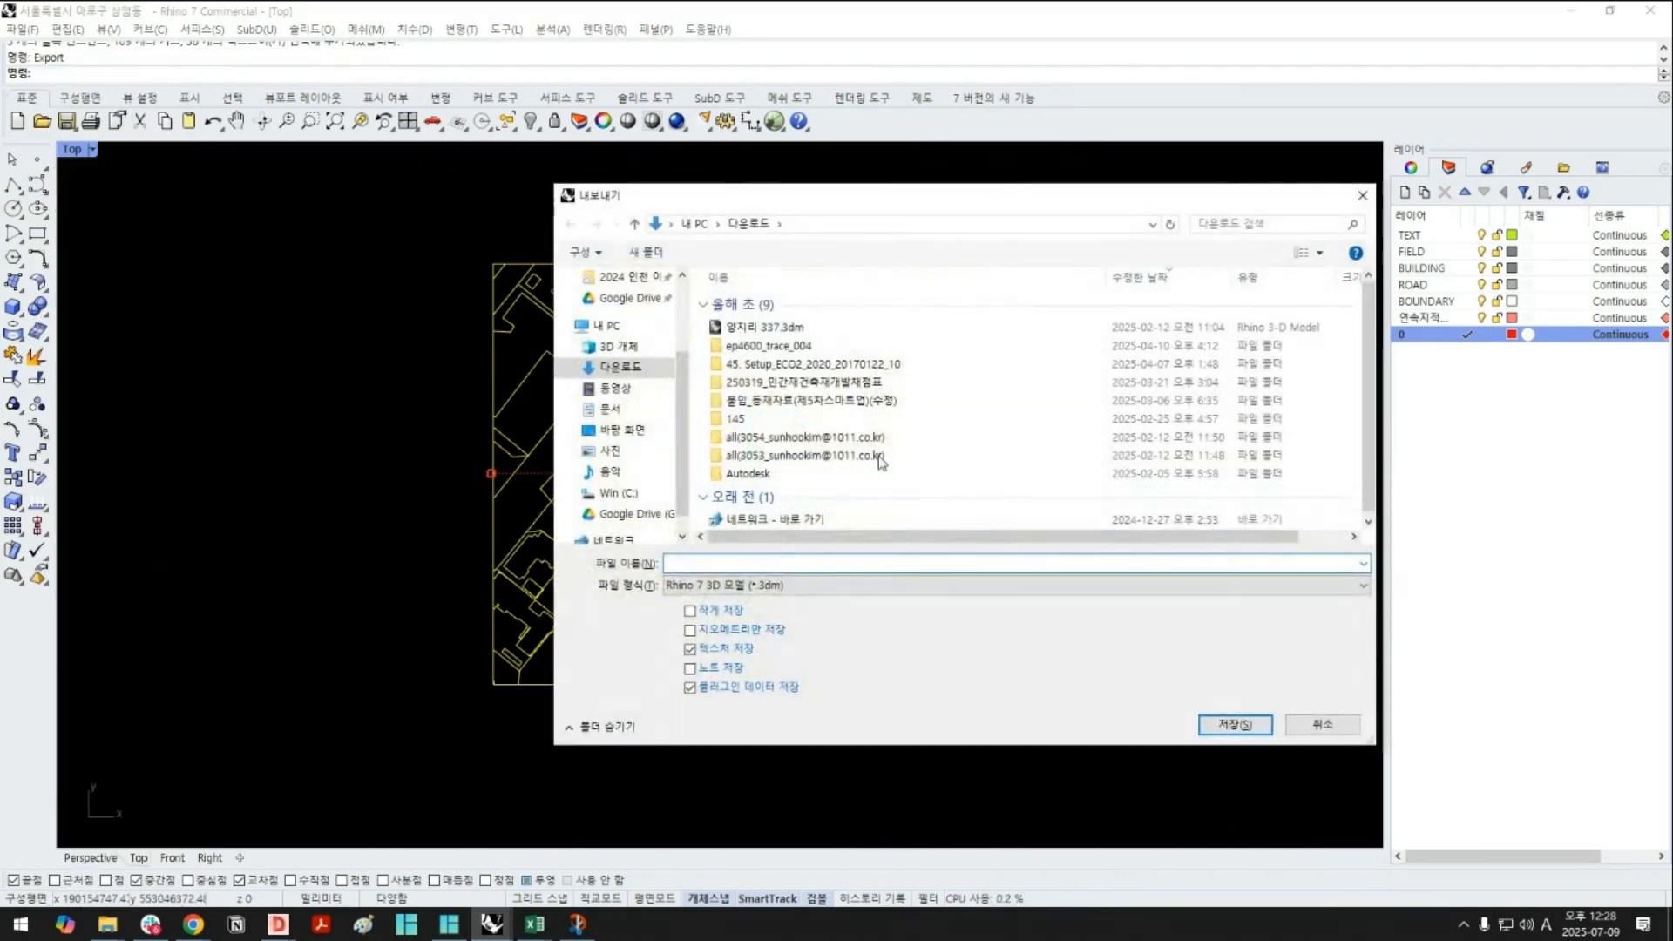
left_click(741, 585)
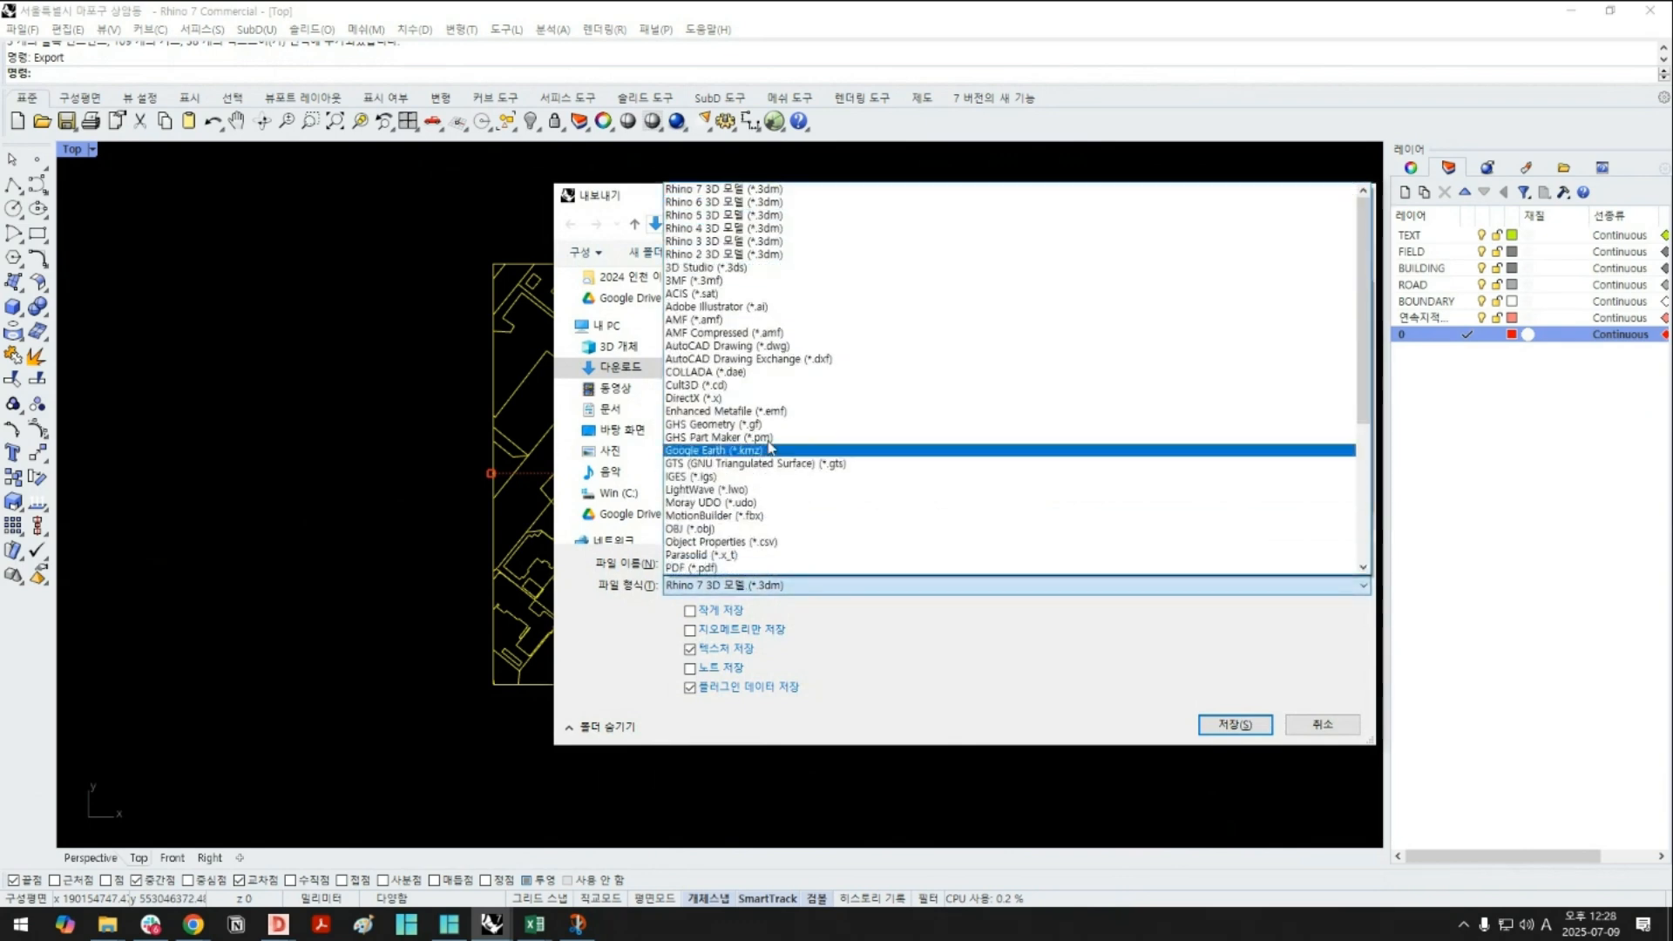
left_click(782, 361)
Save the DXF export as "skim site" in the 다운로드 folder
left_click(811, 562)
type("skim2")
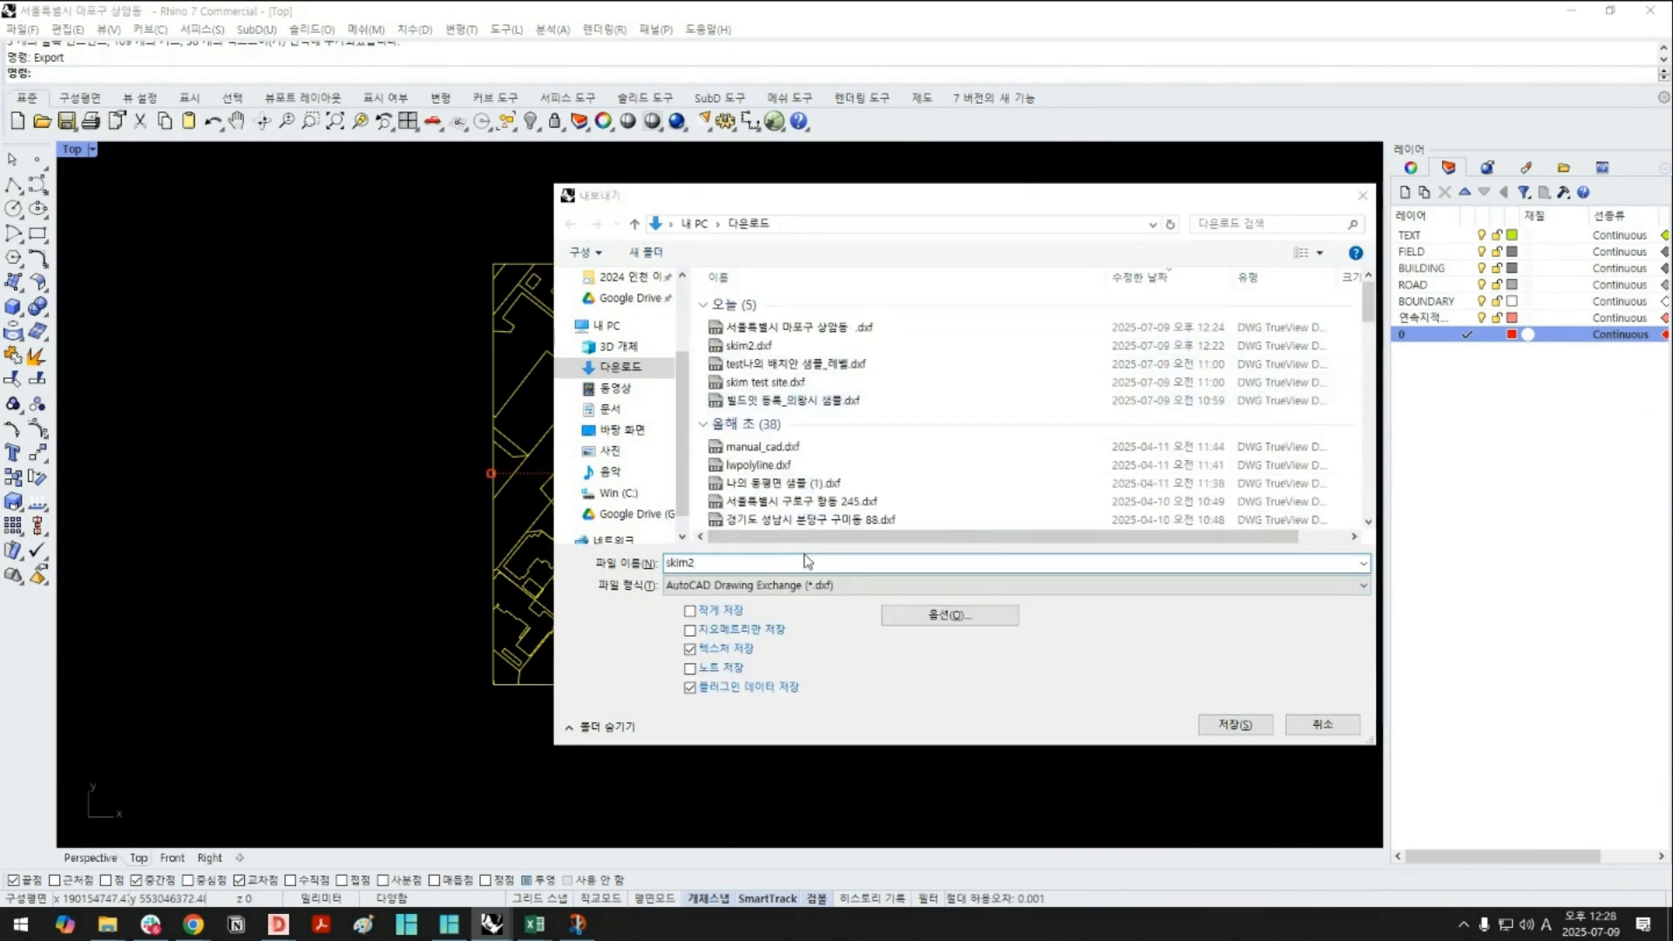
key("Return")
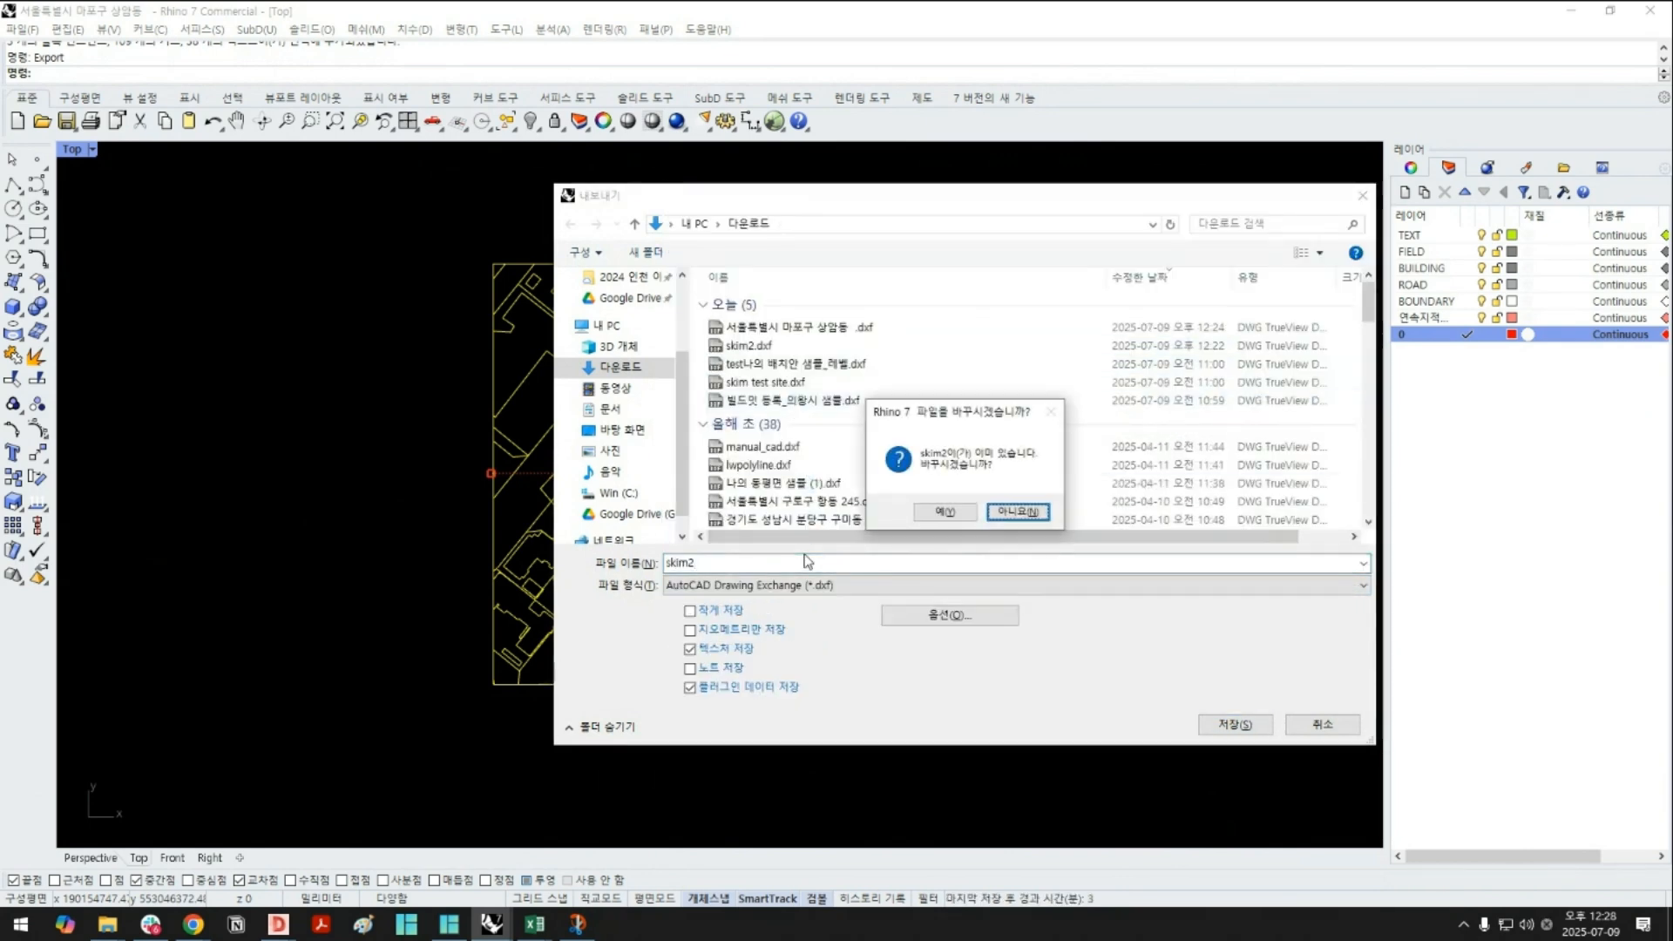
key("Return")
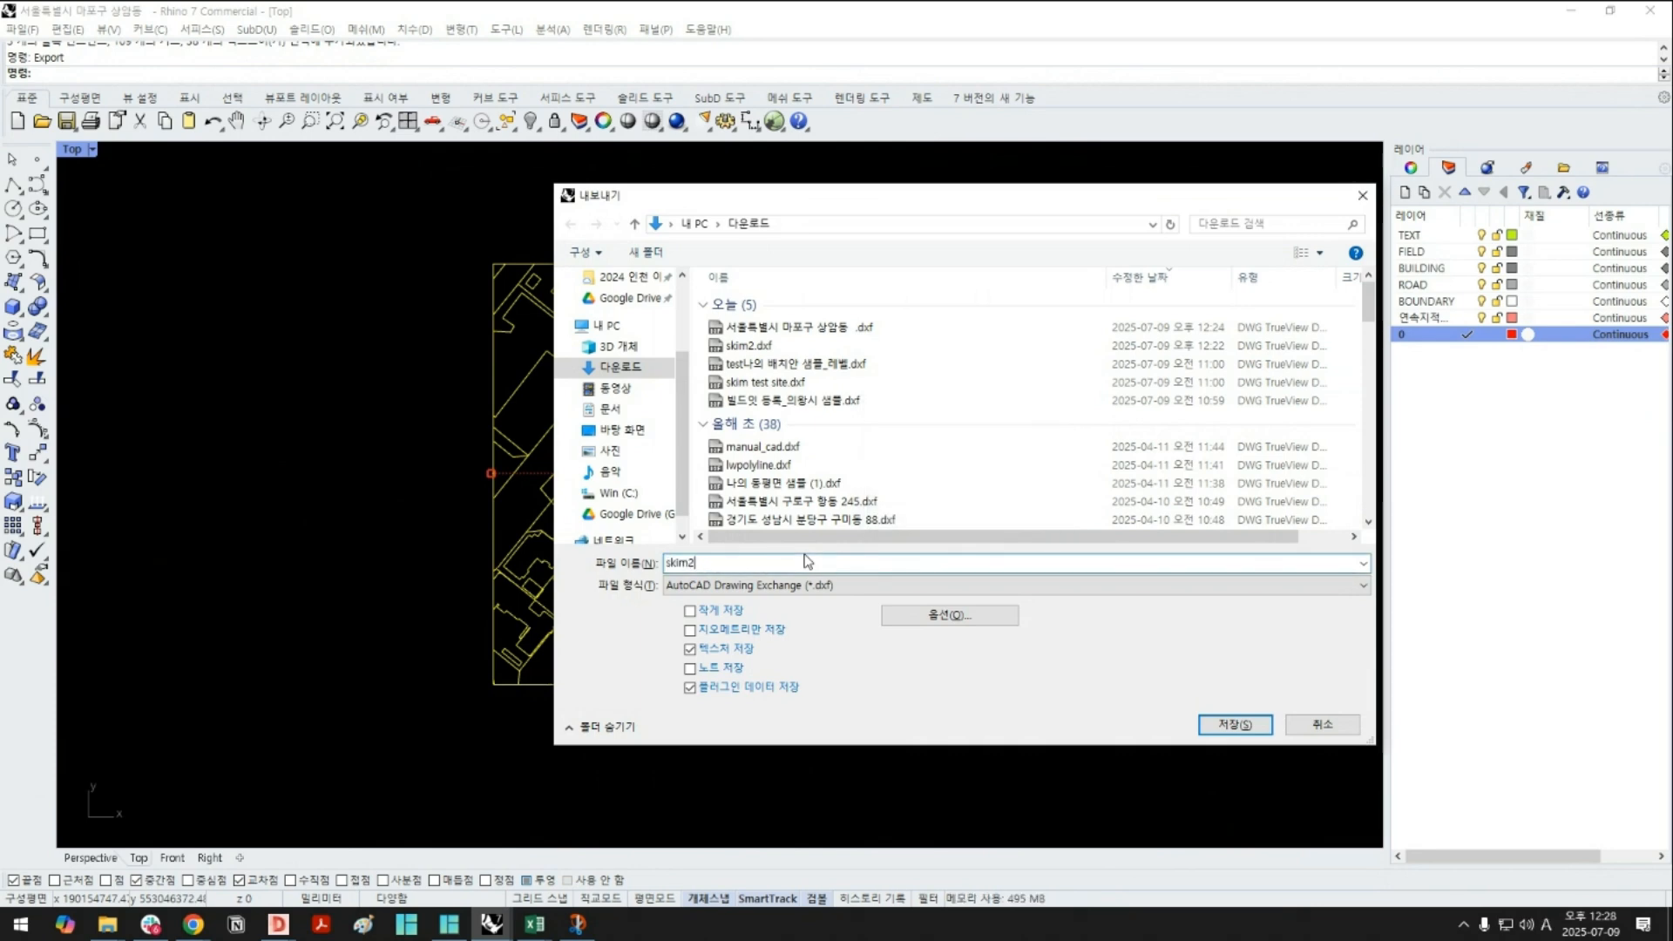
key("BackSpace")
type("site")
key("Return")
left_click(803, 512)
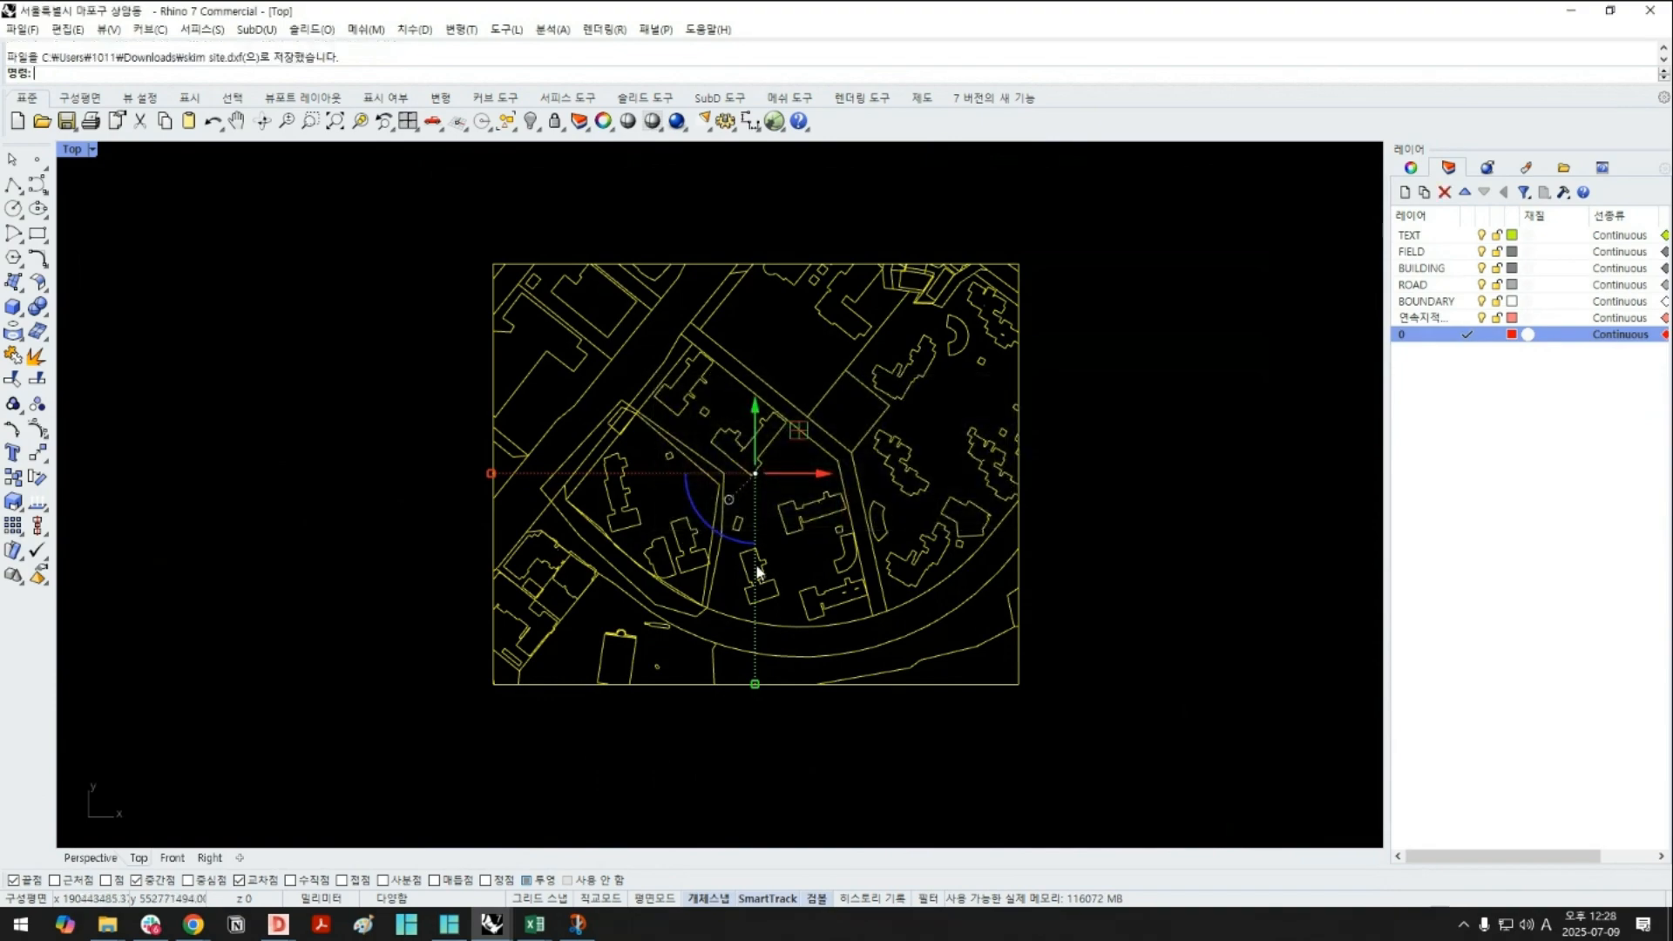
Switch to the CAD Converter 사업영역 page in Chrome
mouse_move(193, 923)
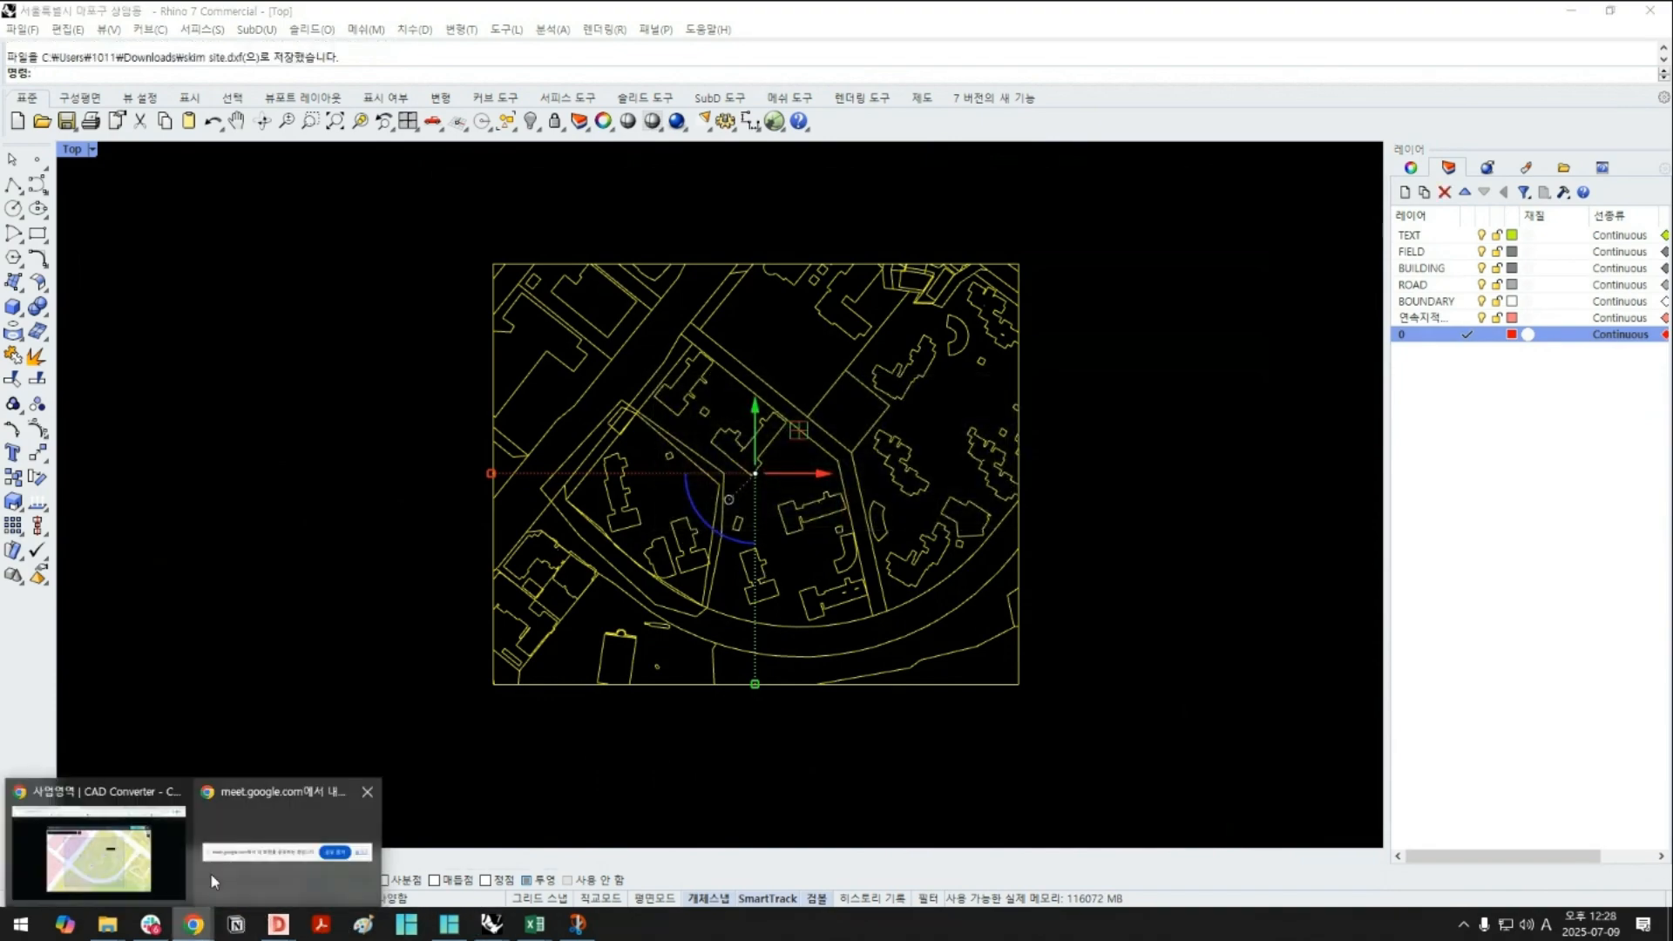
left_click(147, 838)
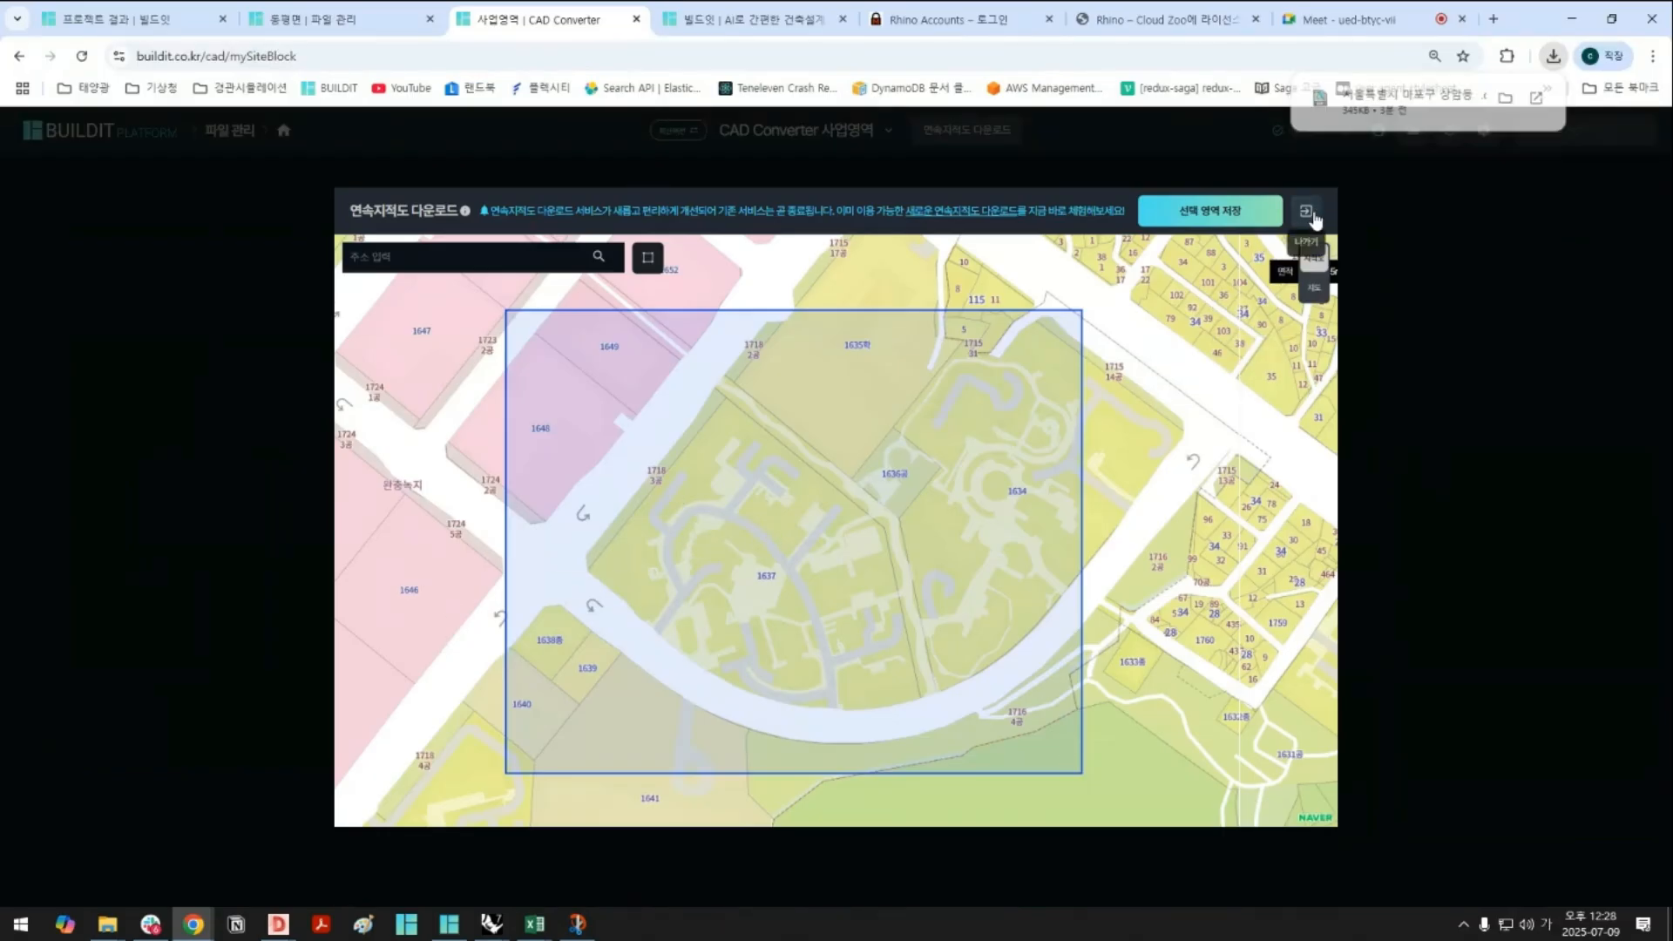
Close the 연속지적도 download window and load "skim site.dxf" from the 다운로드 folder as the 사업영역 file
left_click(1307, 213)
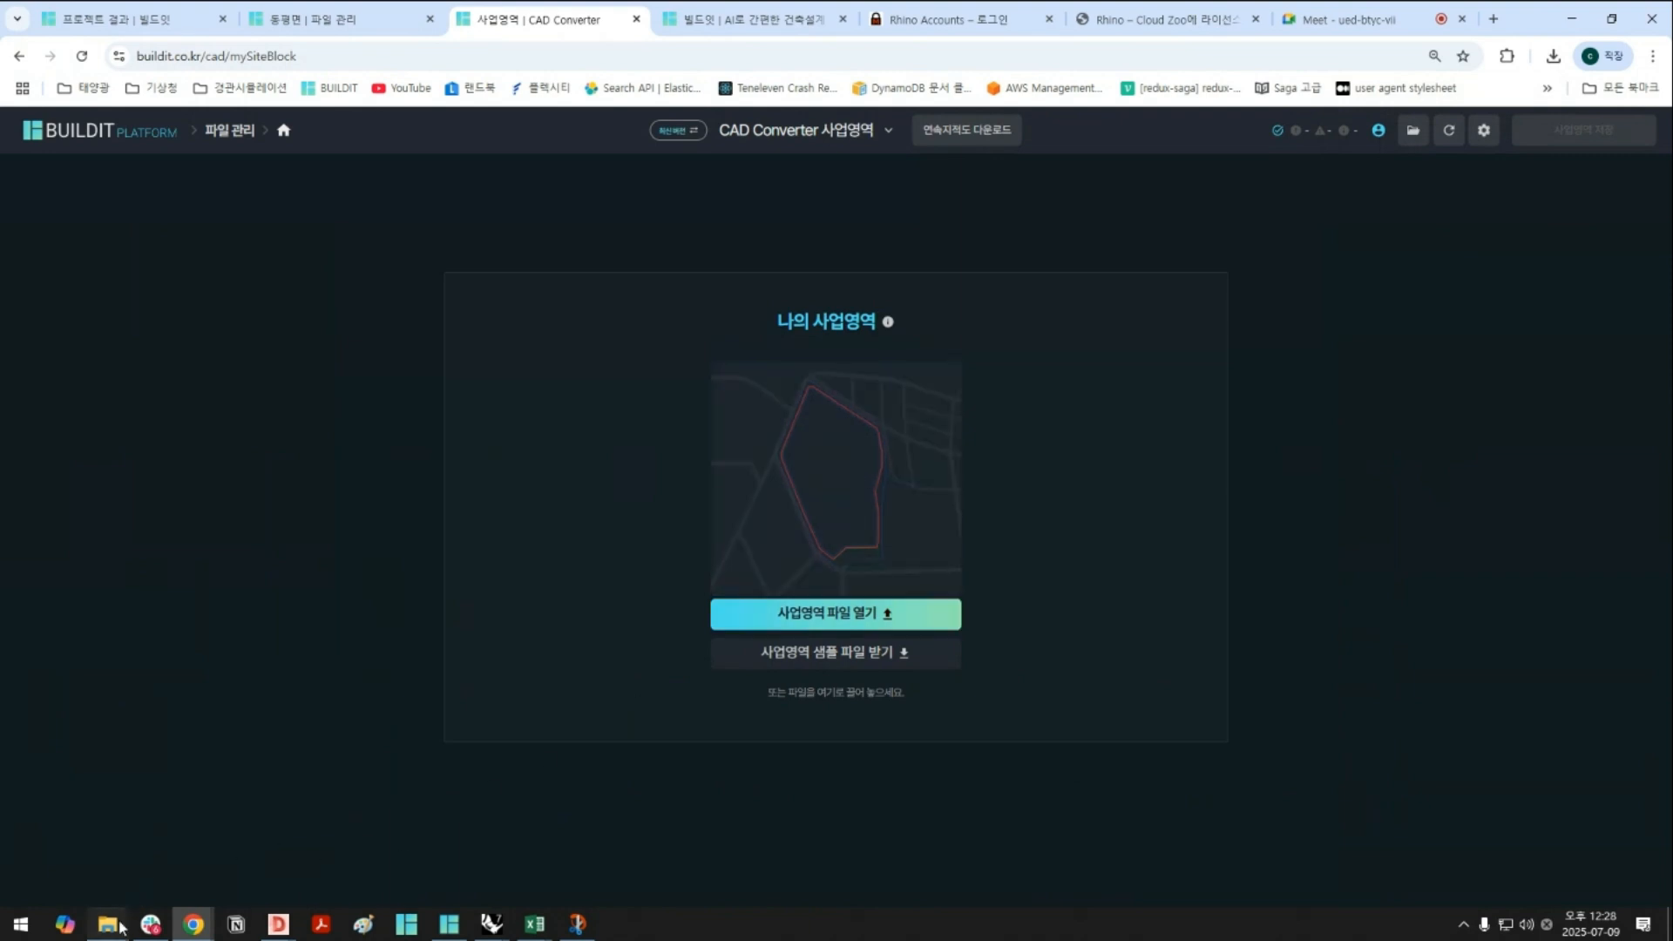
mouse_move(120, 925)
left_click(276, 860)
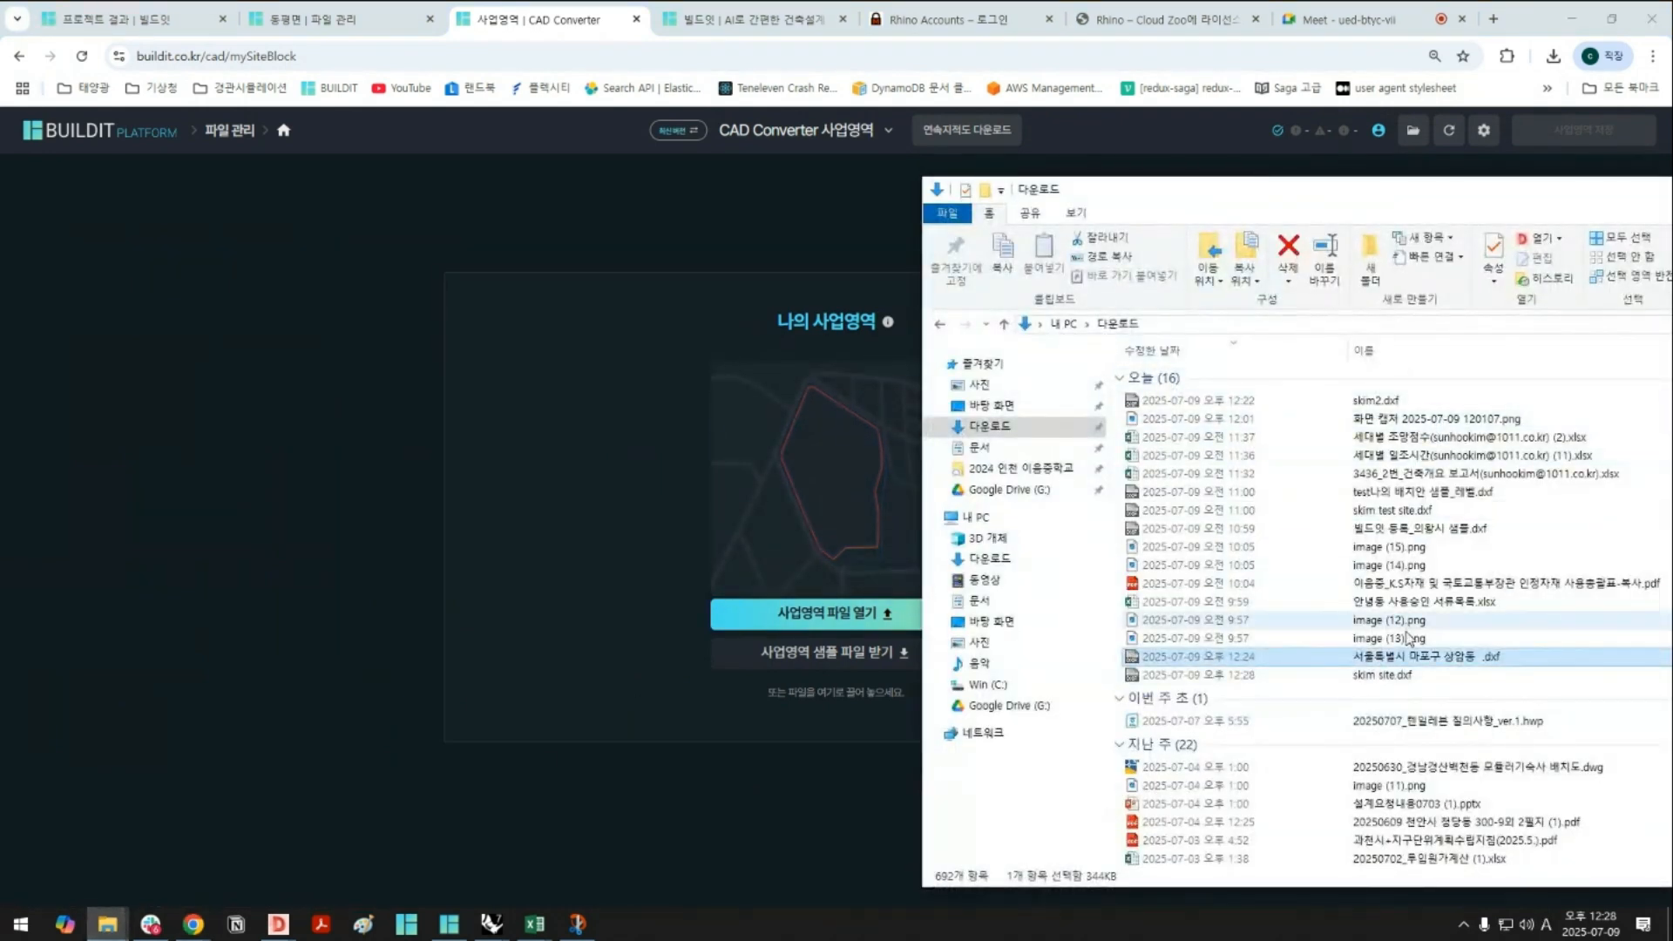
left_click_drag(1402, 676, 911, 535)
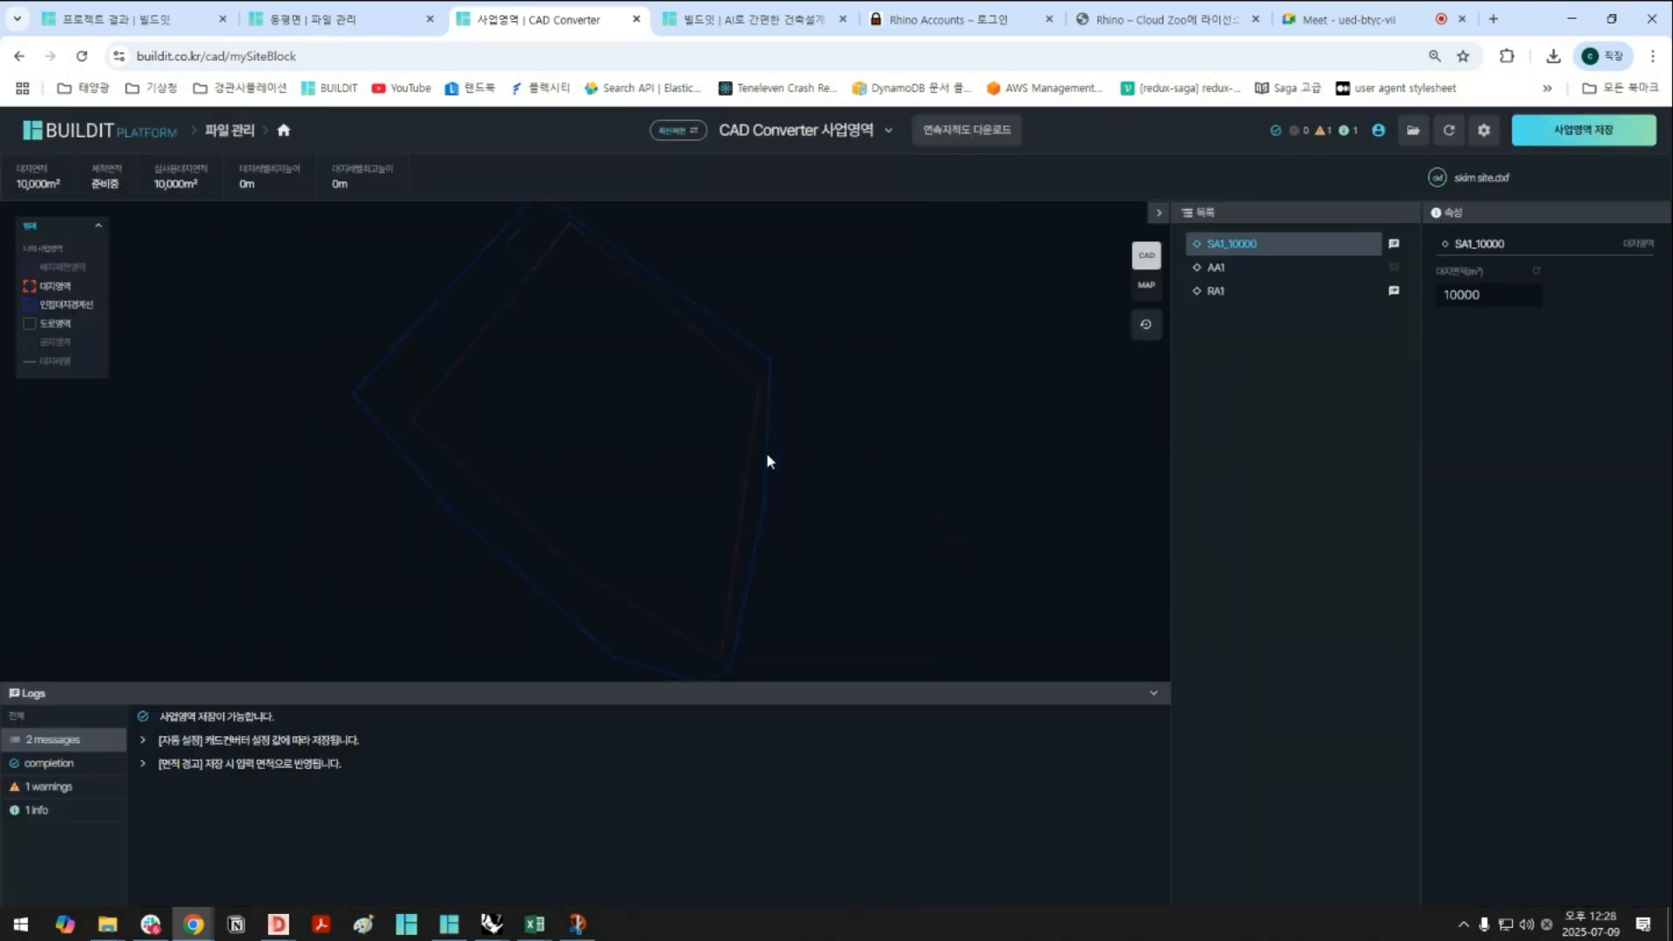
View the imported site area on the map and read the details of the area warning in the logs
left_click(1147, 285)
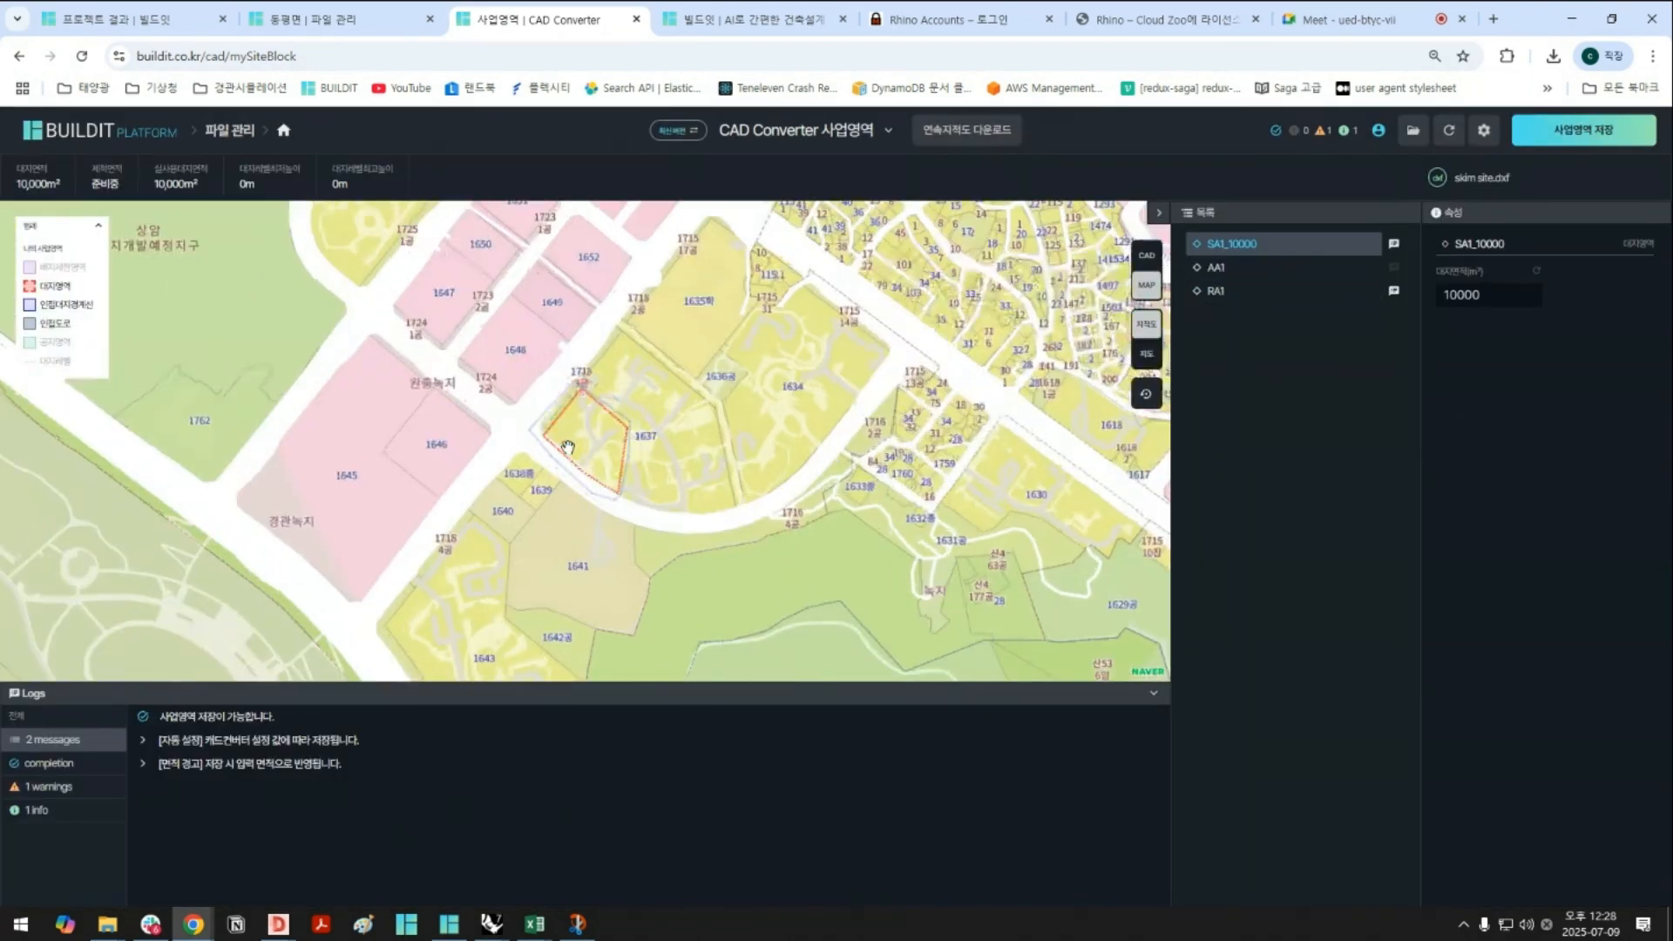
scroll(567, 447, "up", 3)
left_click(562, 453)
scroll(575, 347, "up", 2)
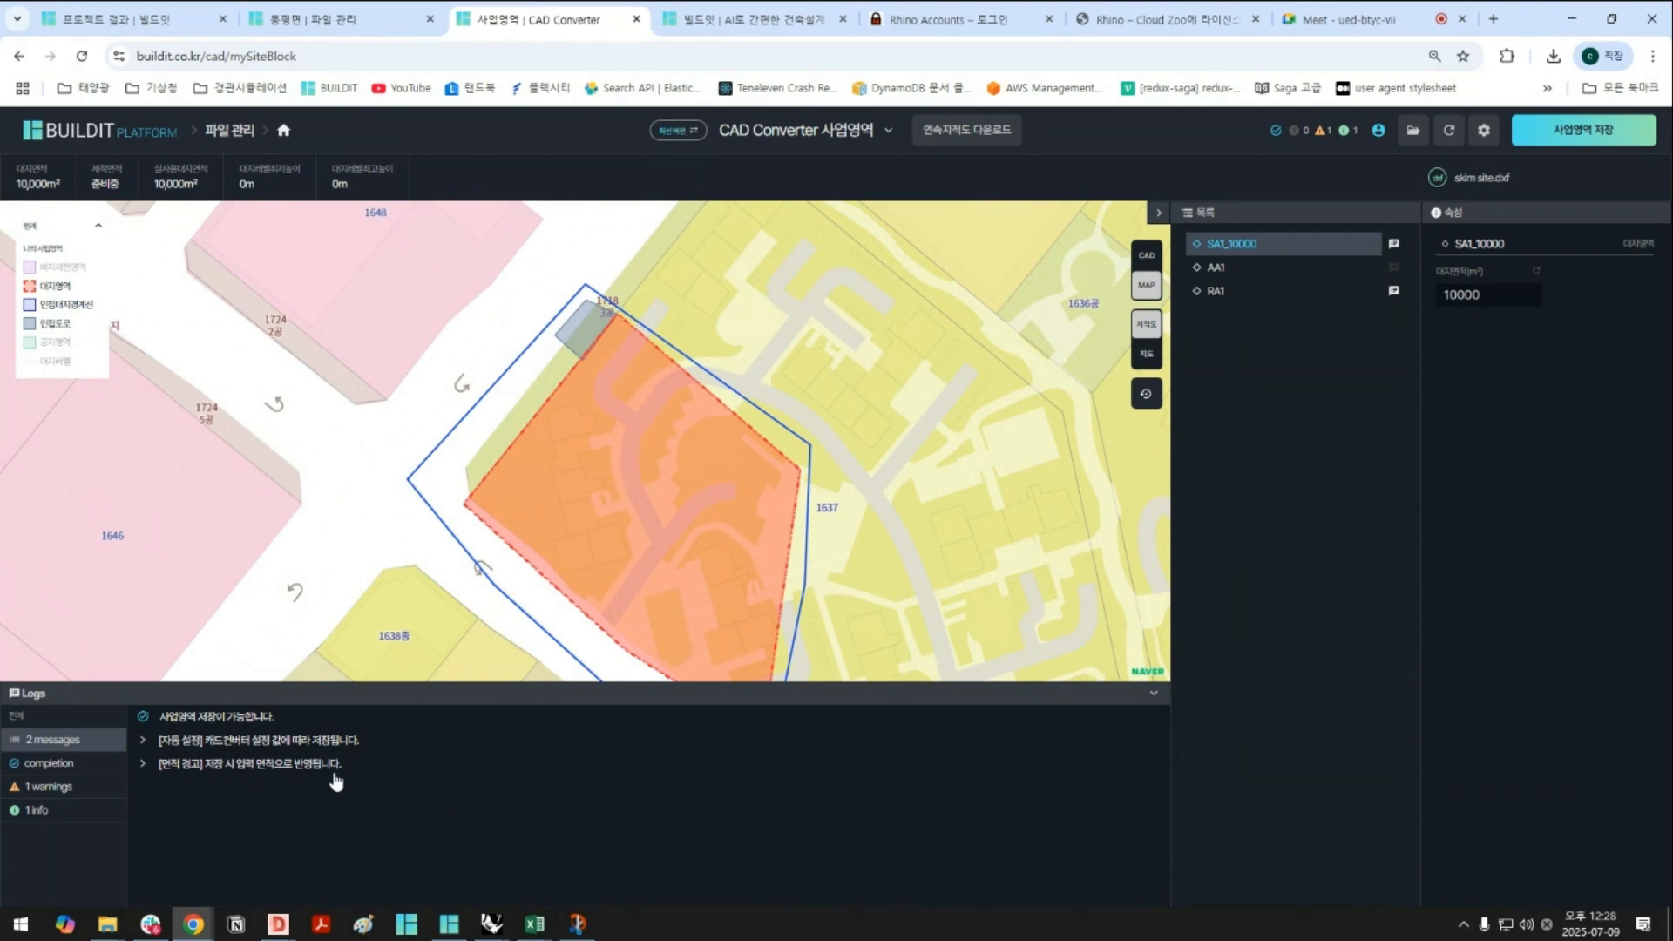
left_click(272, 767)
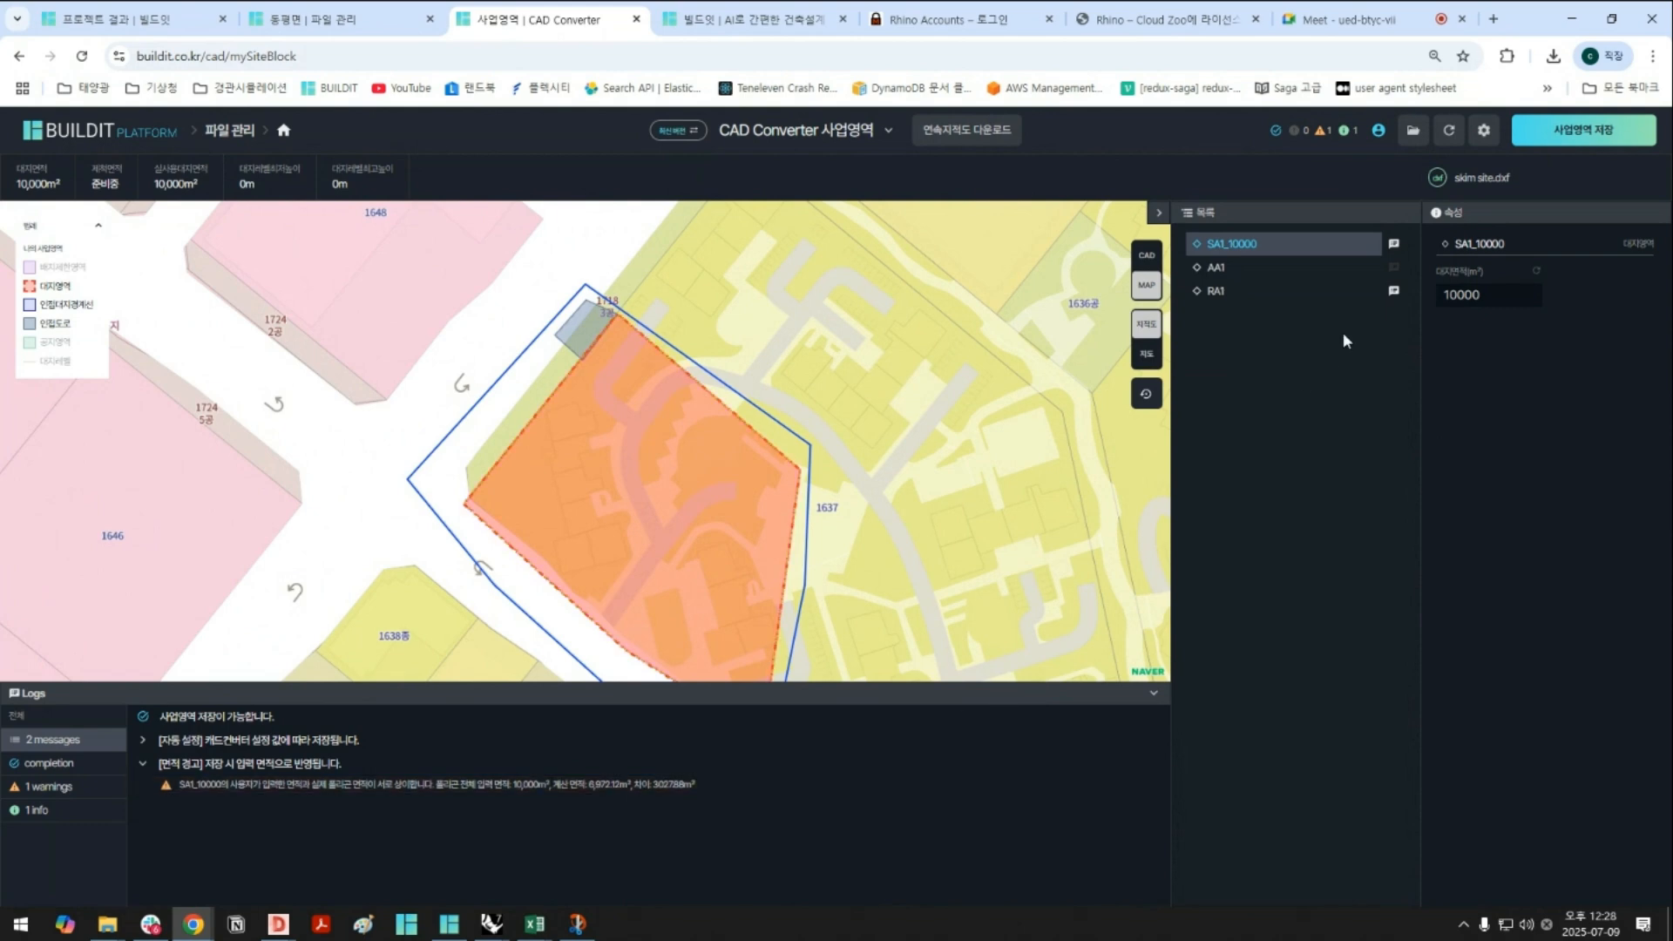
Save the site area under the name "skim site" and dismiss the completion message
left_click(1578, 133)
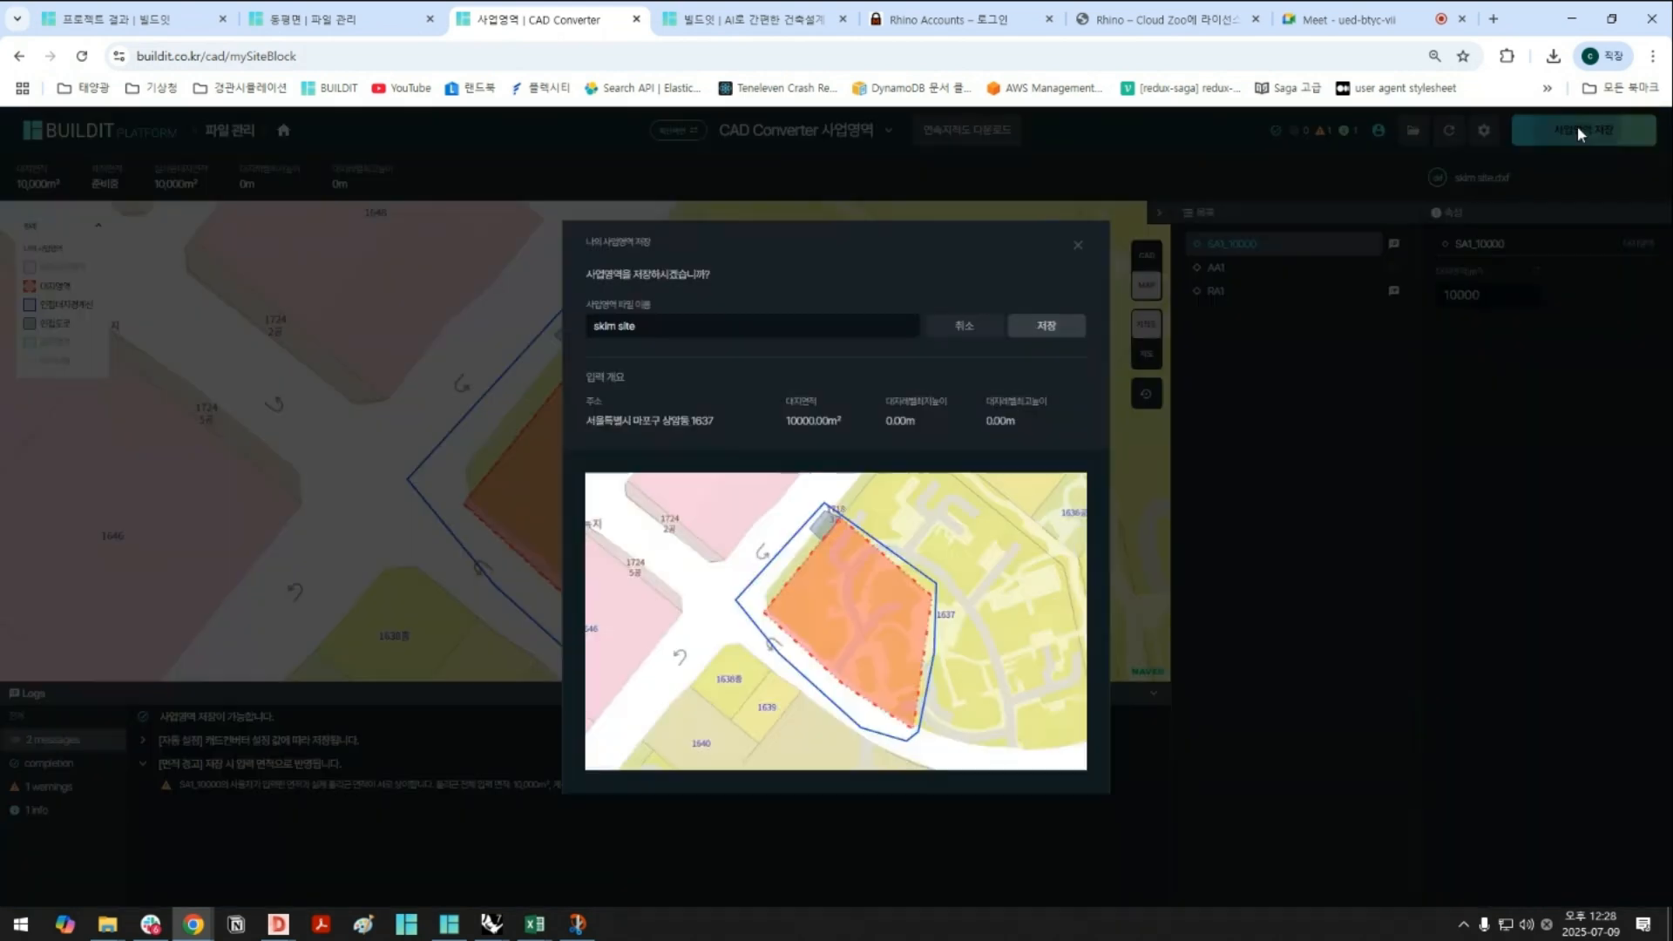
left_click(1048, 326)
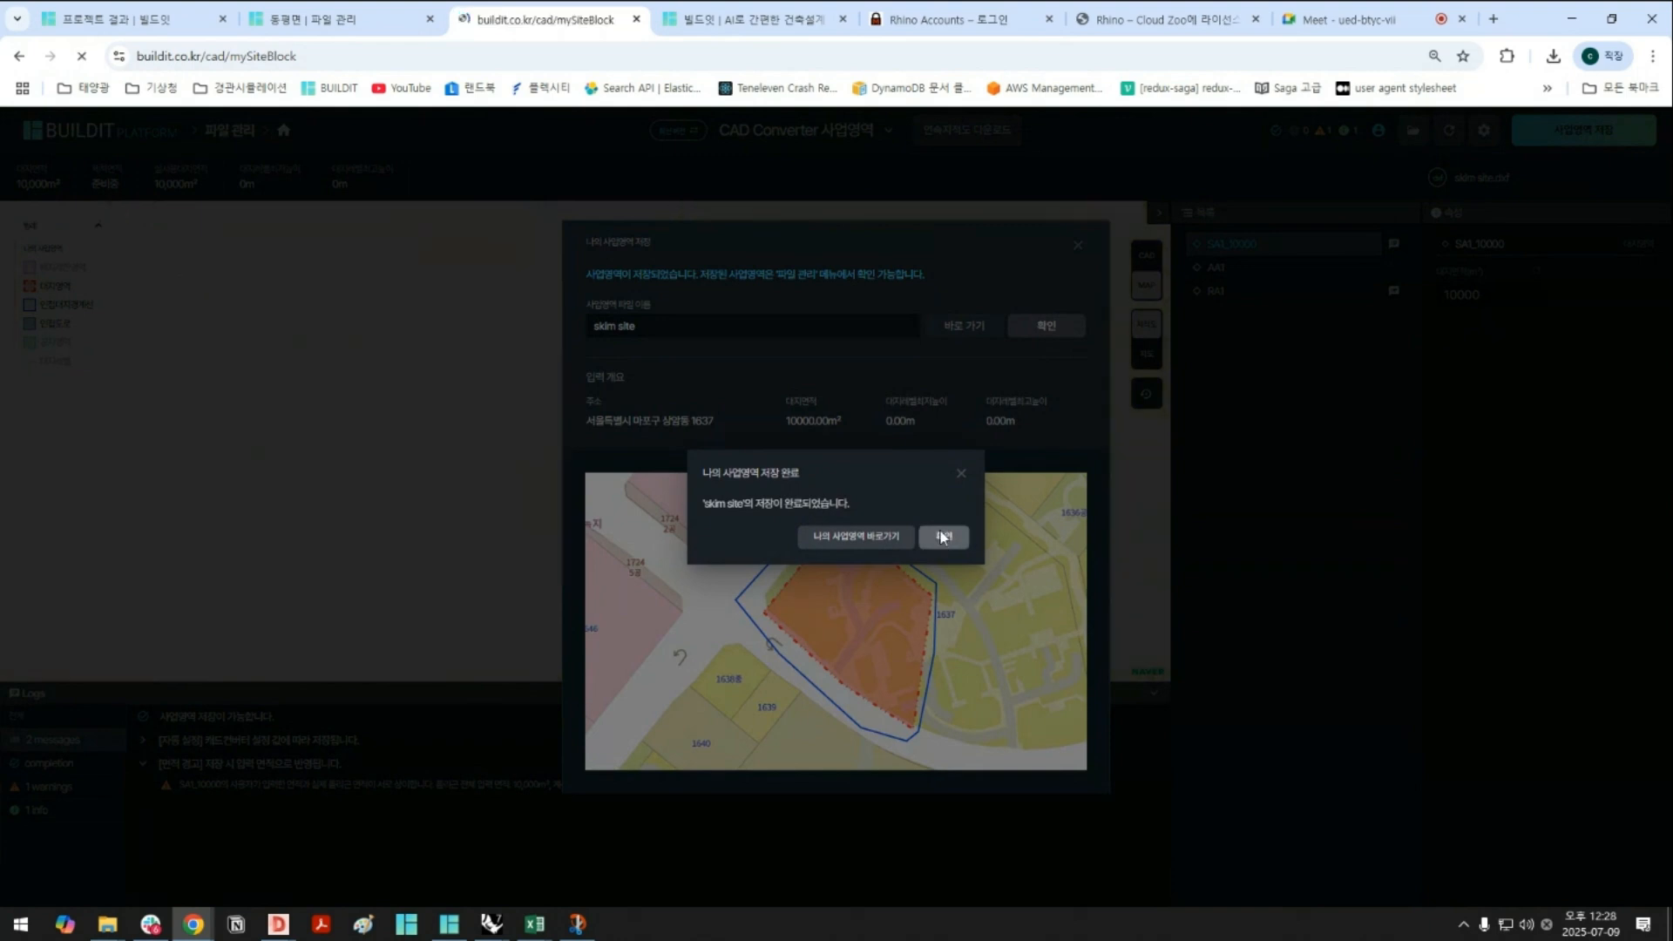
left_click(942, 536)
Reload the project result page and start a new BUILDIT AI project
left_click(144, 21)
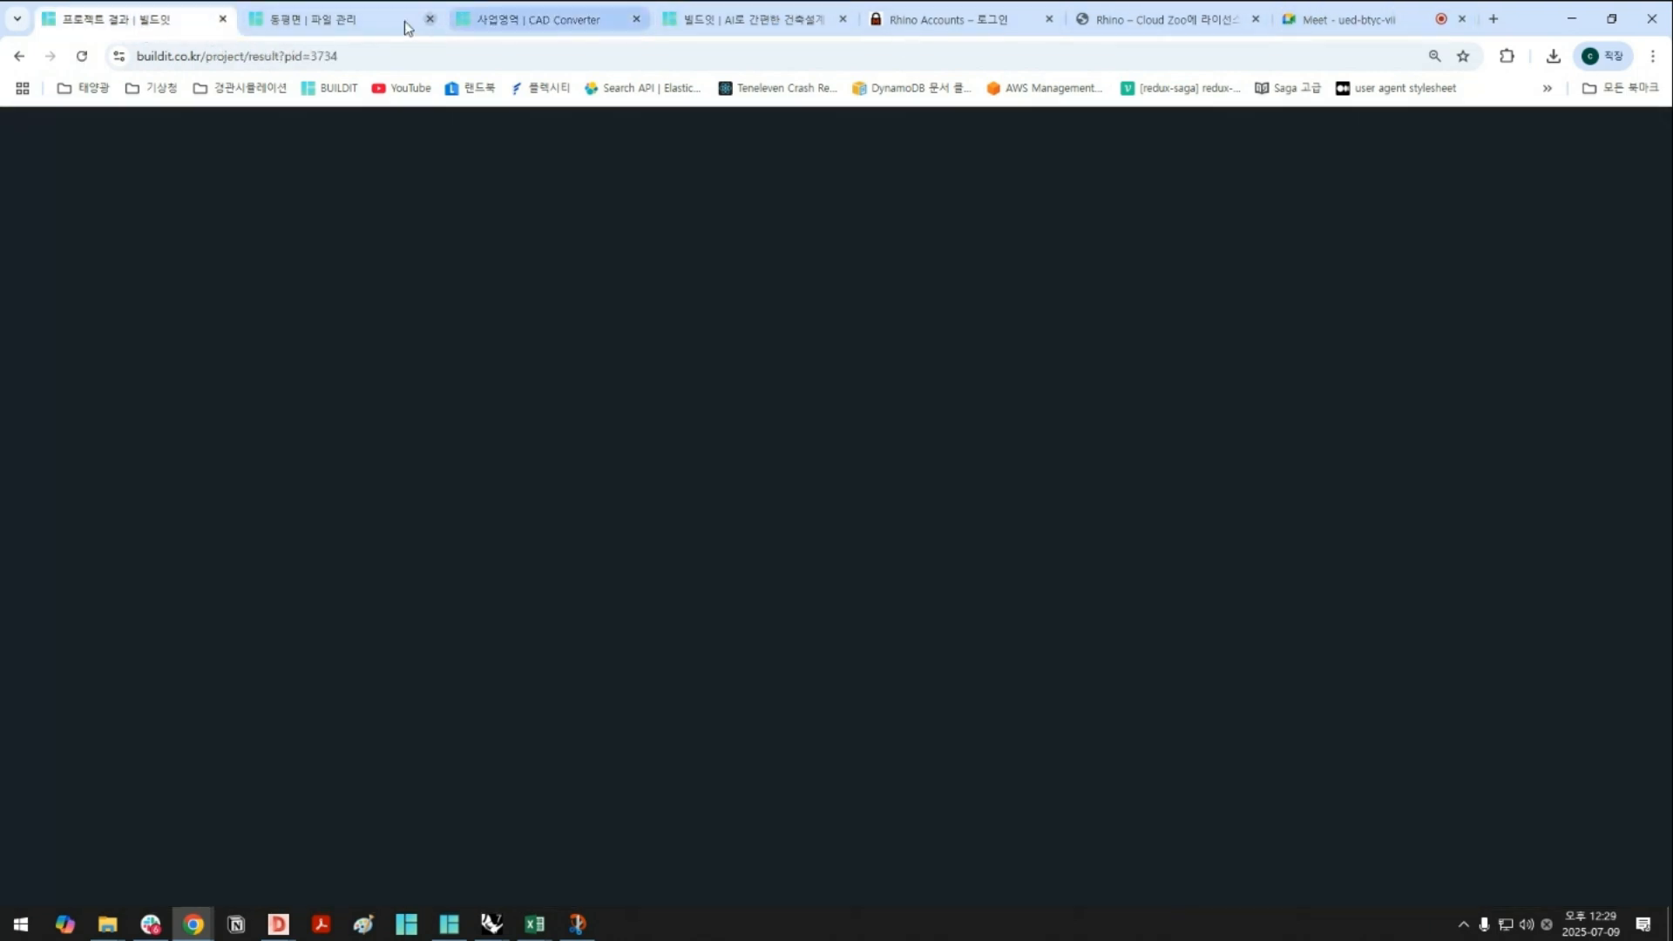
left_click(83, 57)
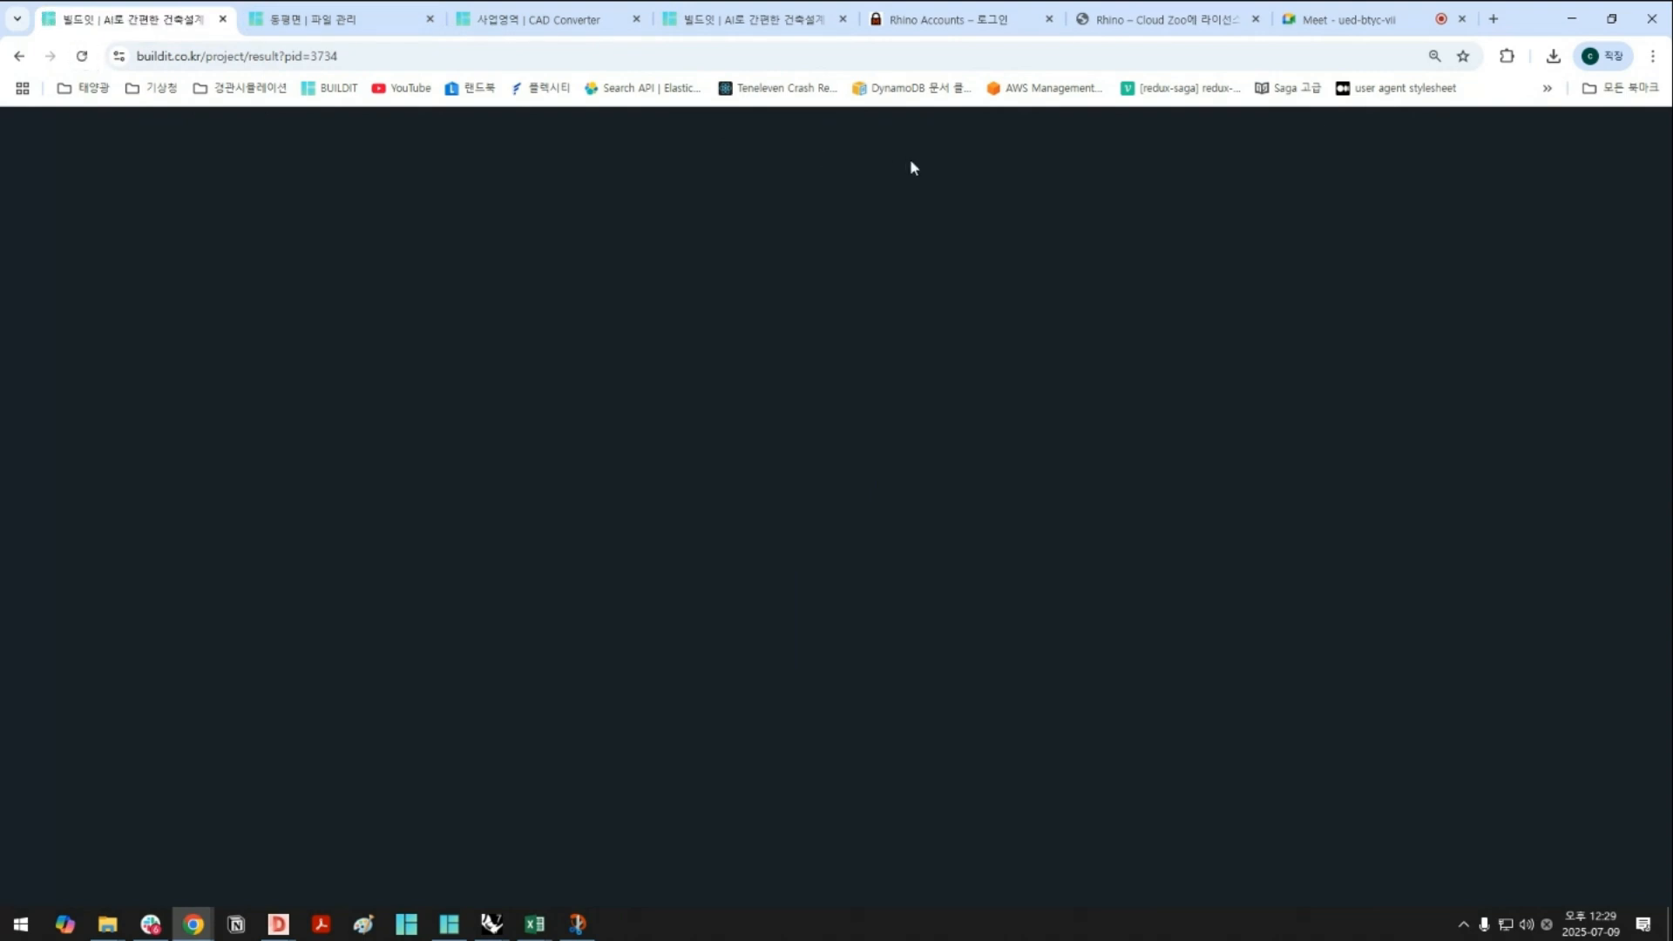
left_click(1580, 133)
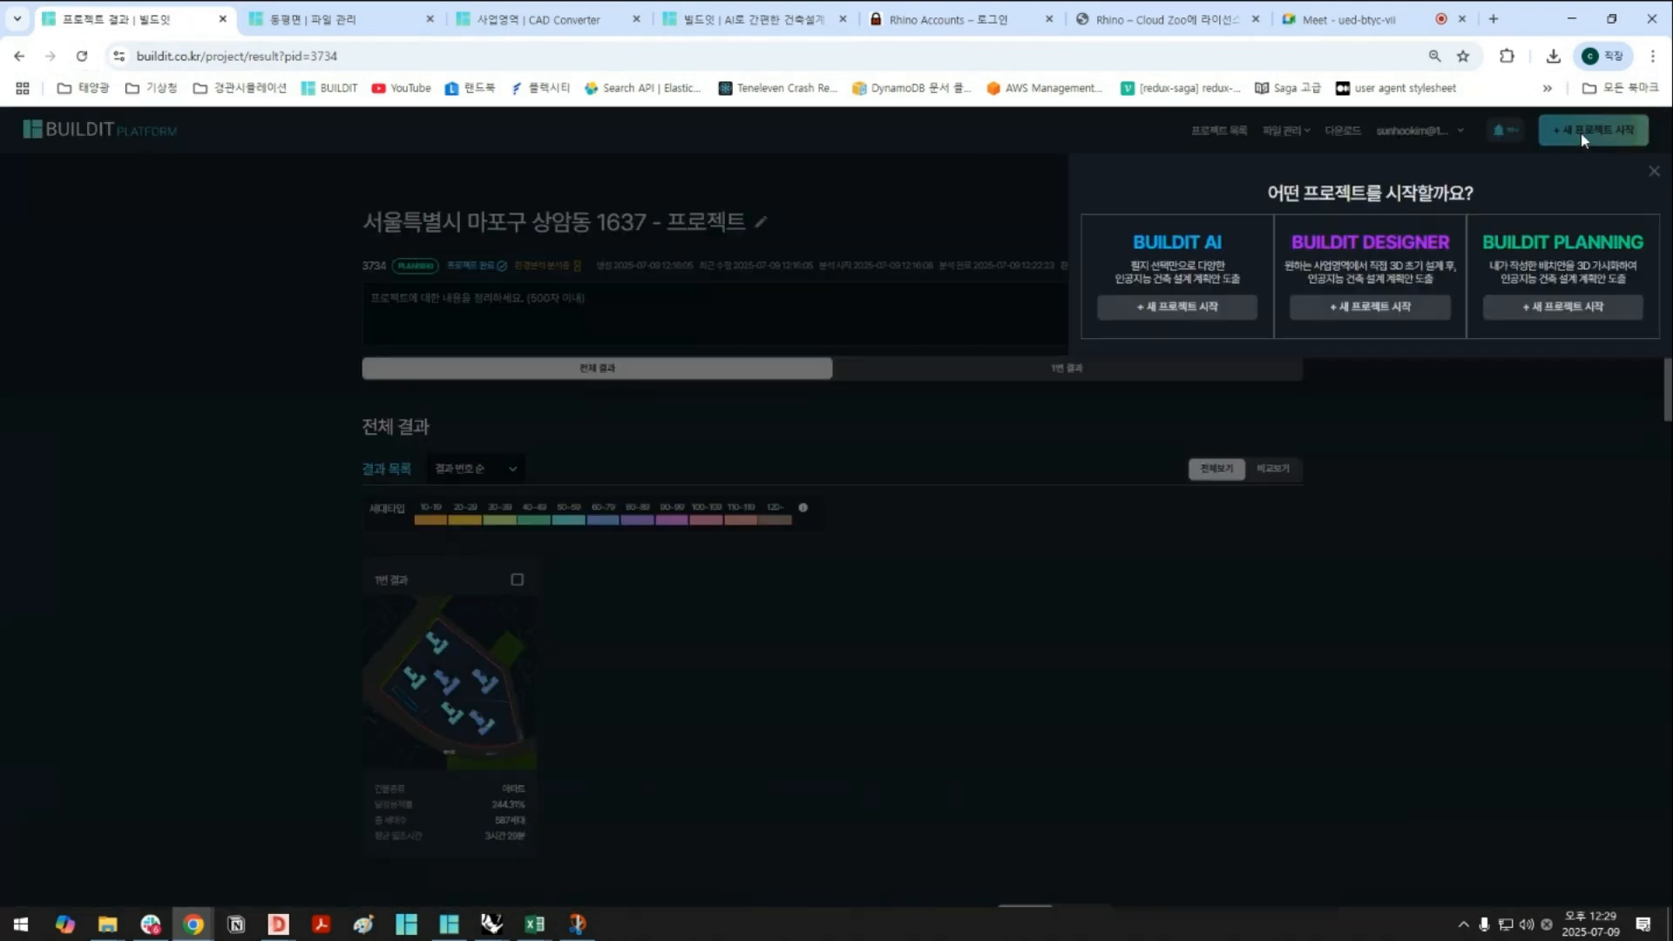
left_click(1195, 266)
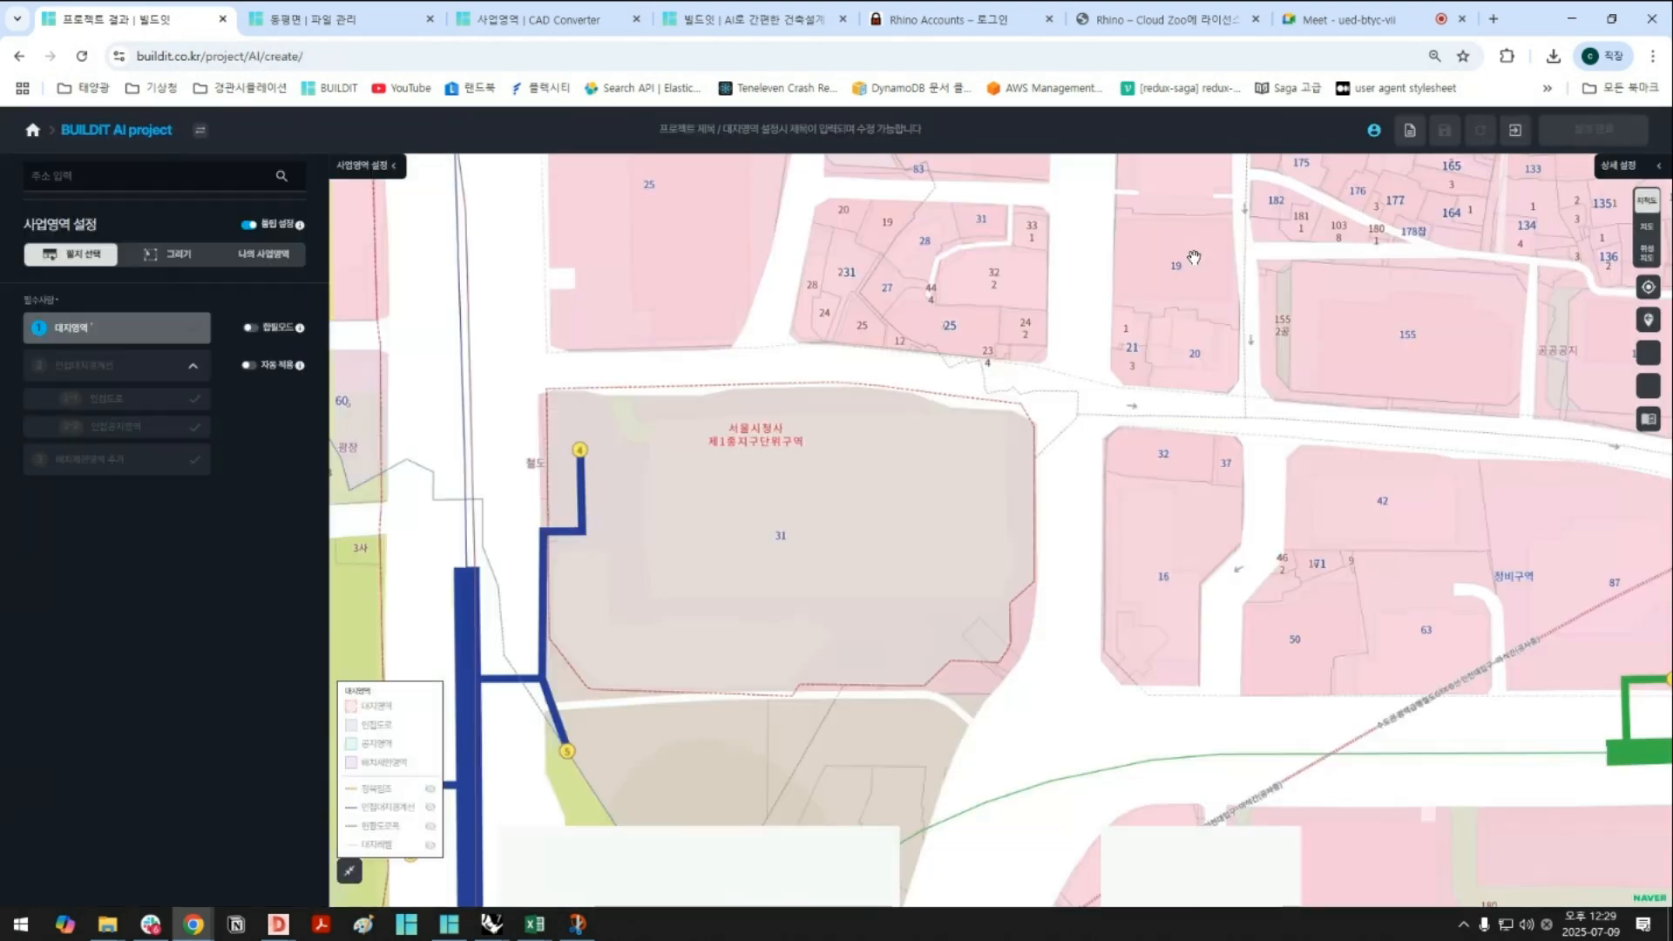
Load "skim site" from 나의 사업영역 into the project and show its 인접대지경계선 on the map
left_click(255, 257)
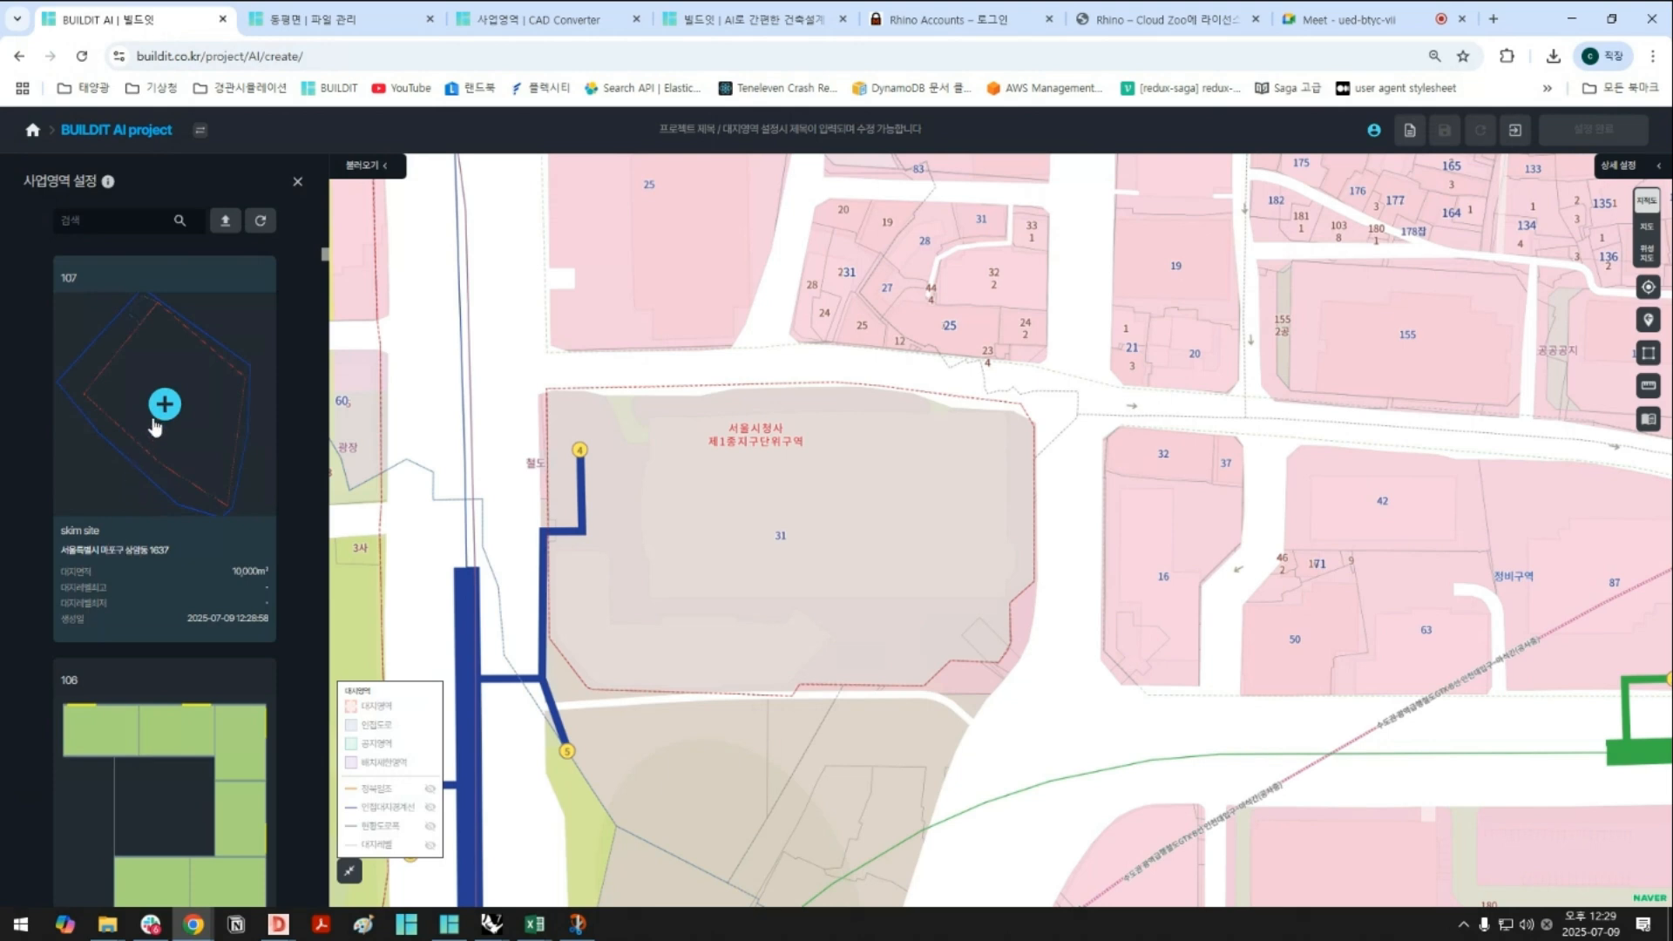
left_click(154, 421)
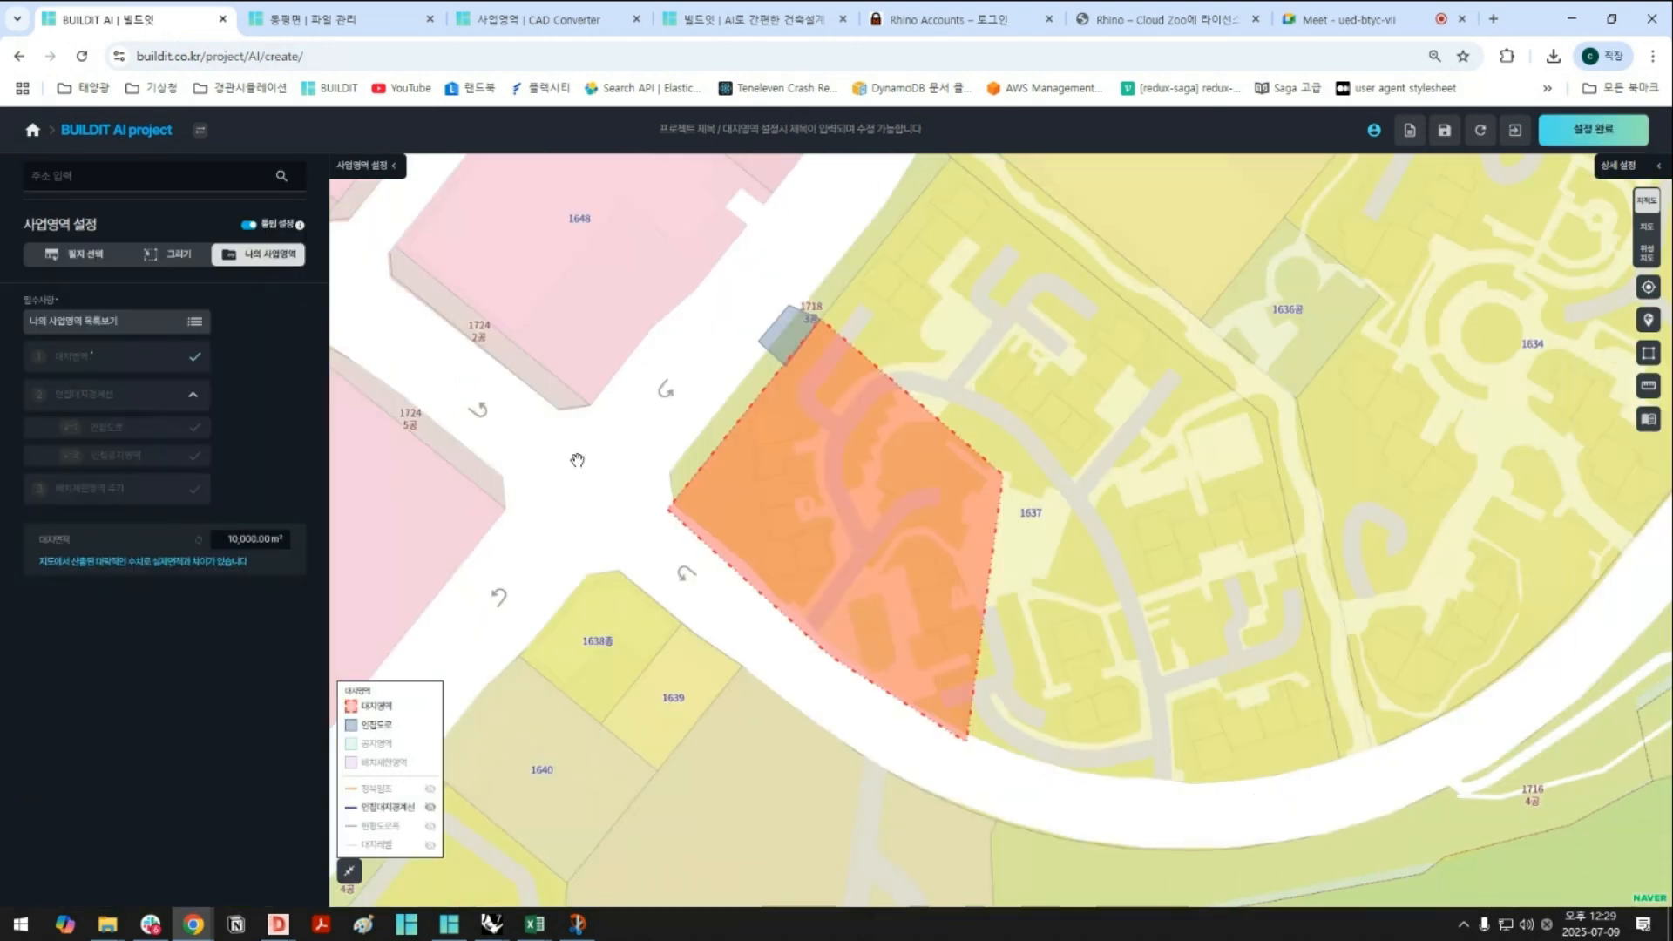
left_click(372, 808)
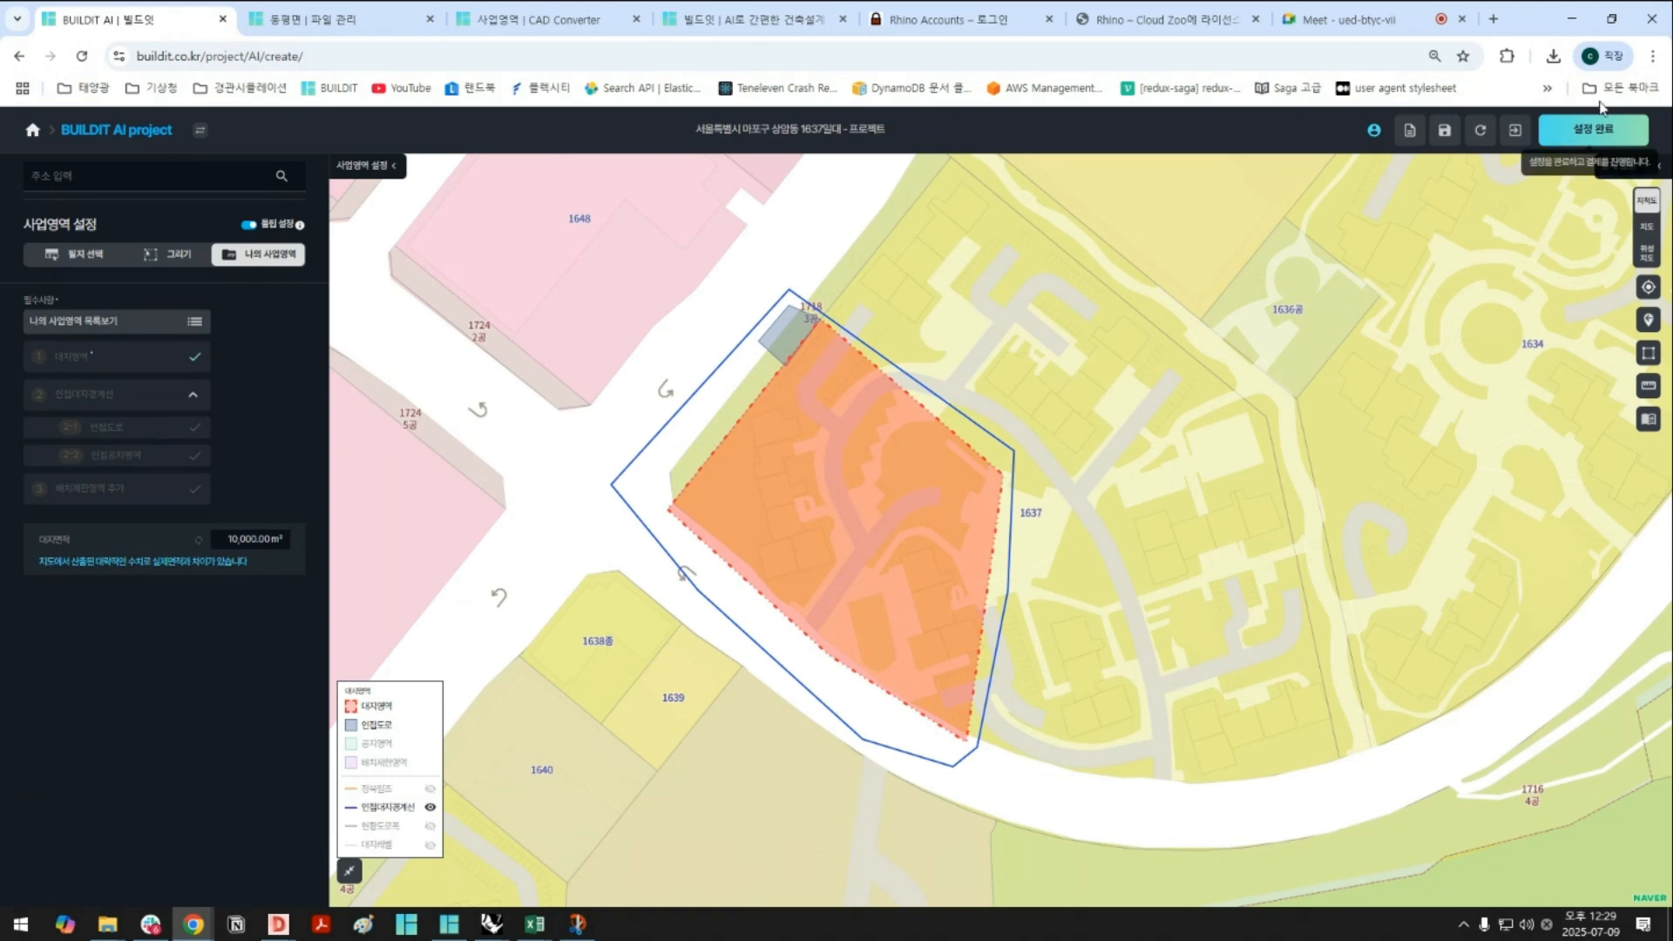
Open the project's detailed settings and set the building type to 아파트
left_click(1598, 127)
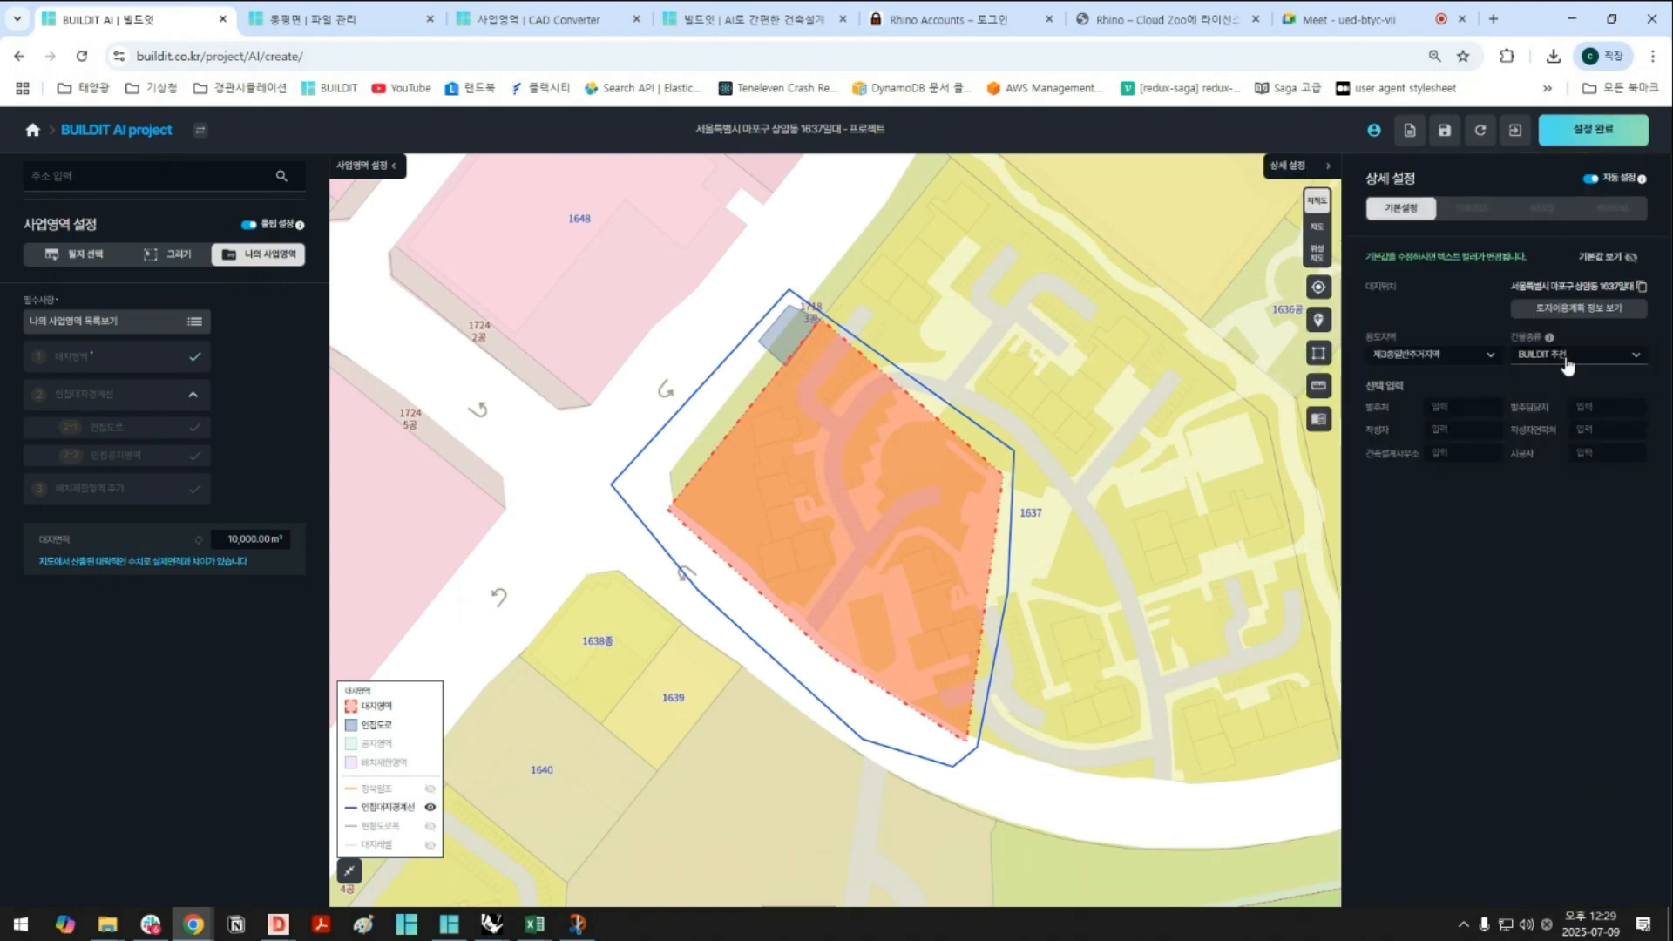
left_click(1566, 357)
left_click(1556, 390)
Add the skim2 plan from 나의 동평면 as a building type and set its 세대타입 ratio to 100%
left_click(1545, 209)
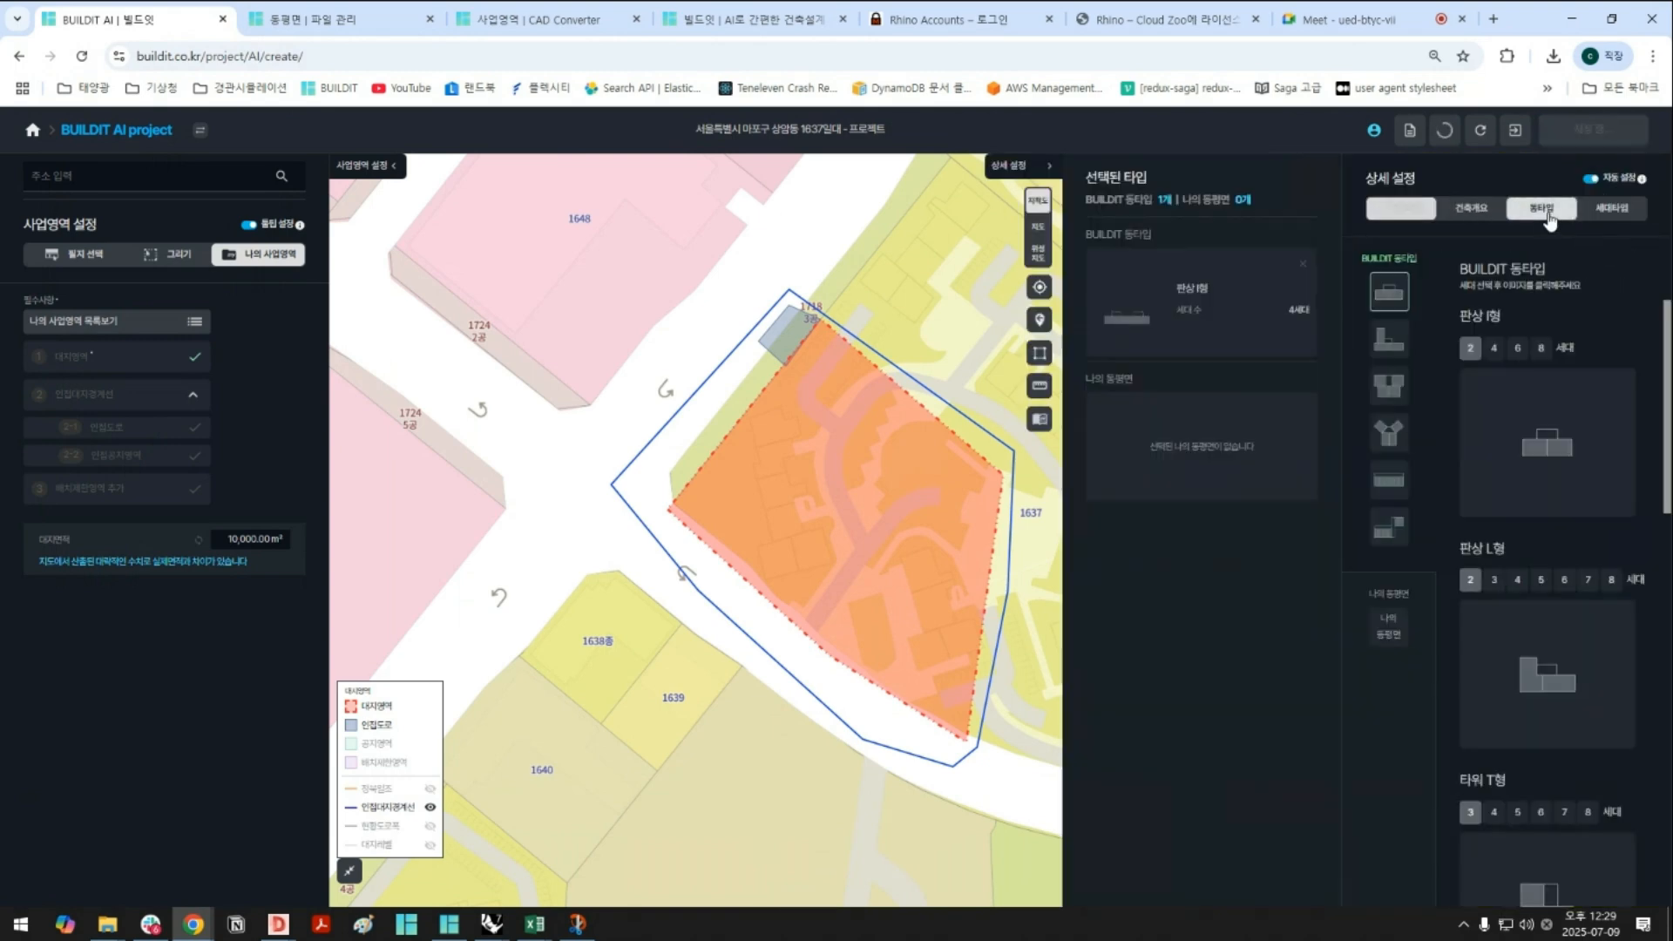
left_click(1393, 634)
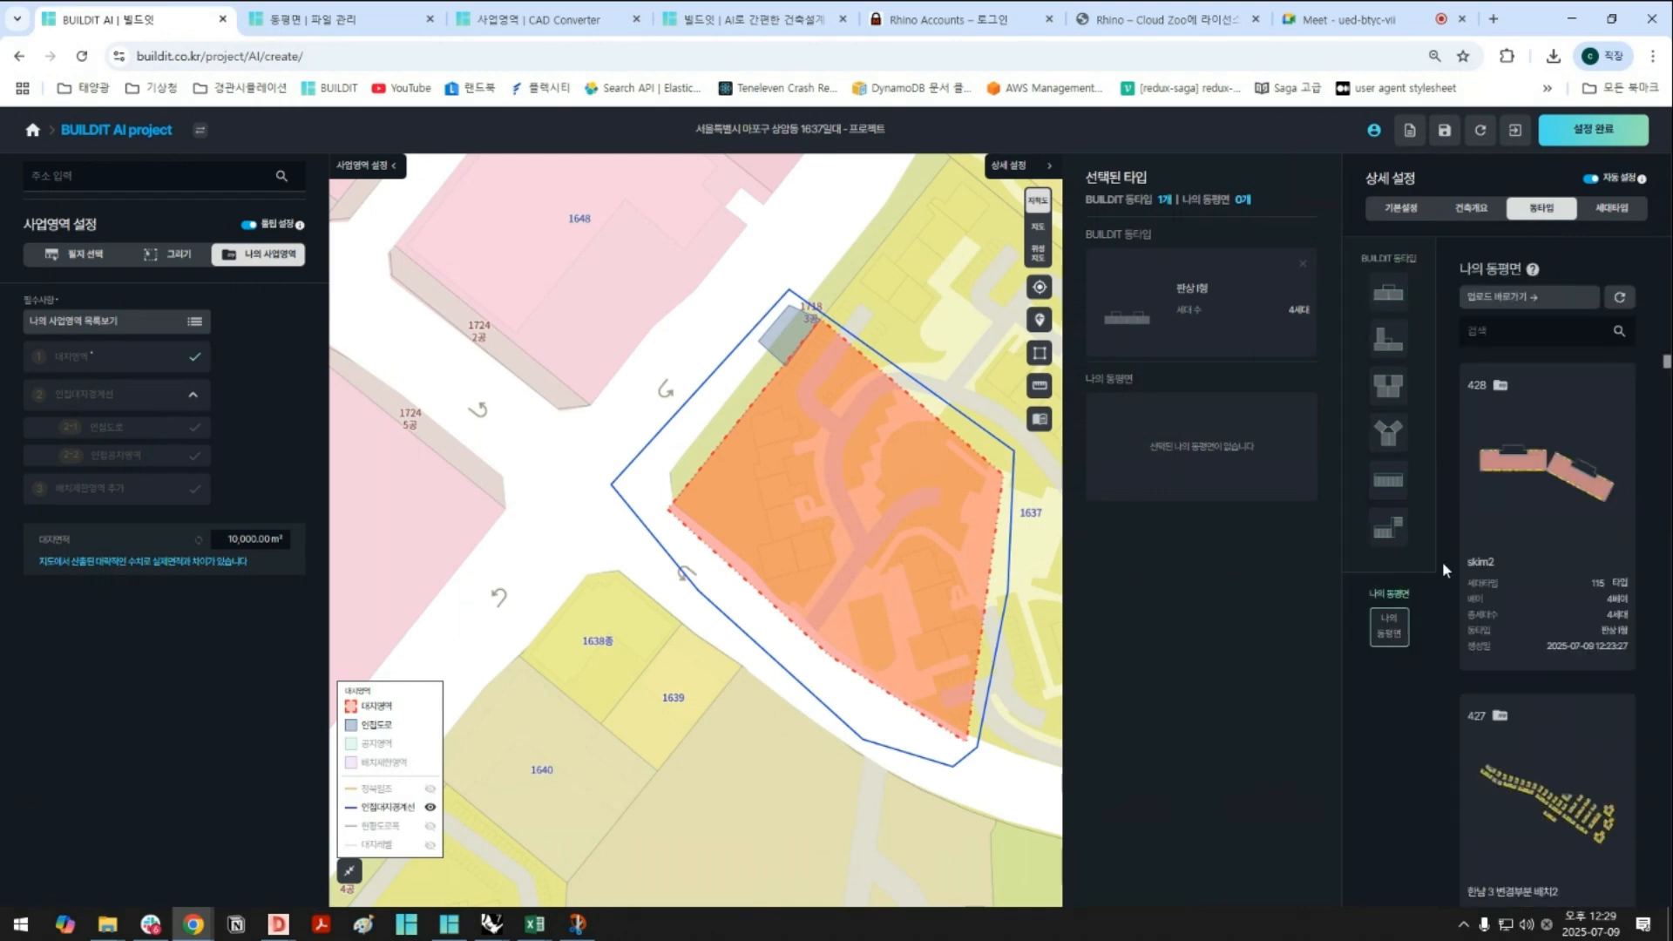
left_click(1548, 409)
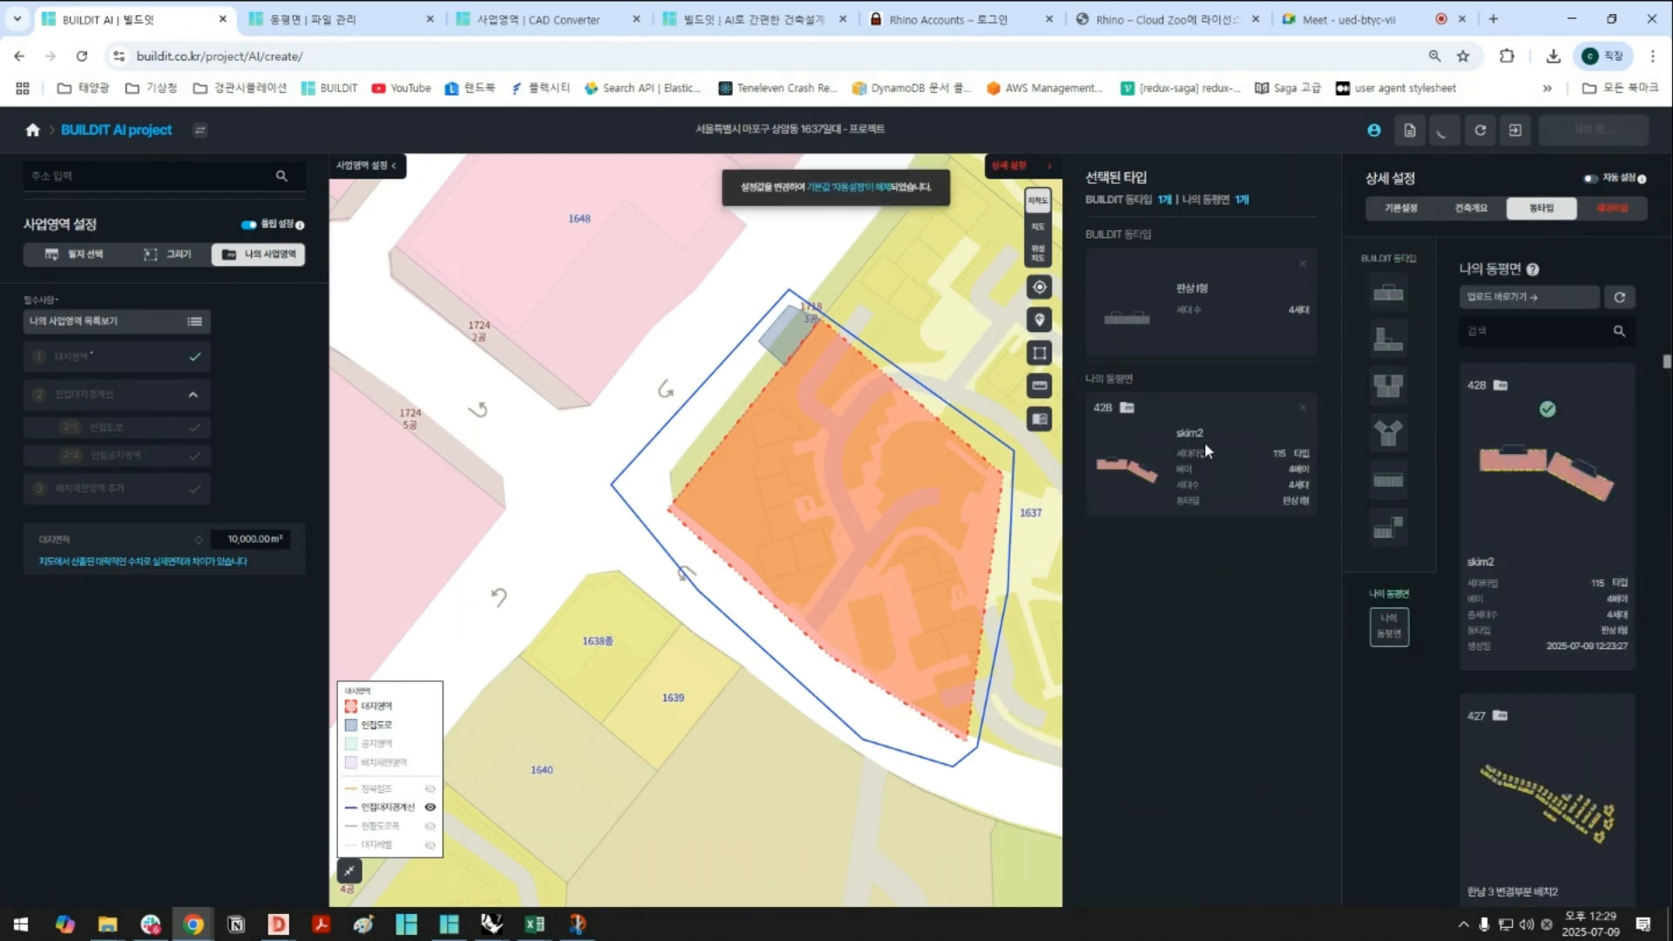
left_click(1612, 209)
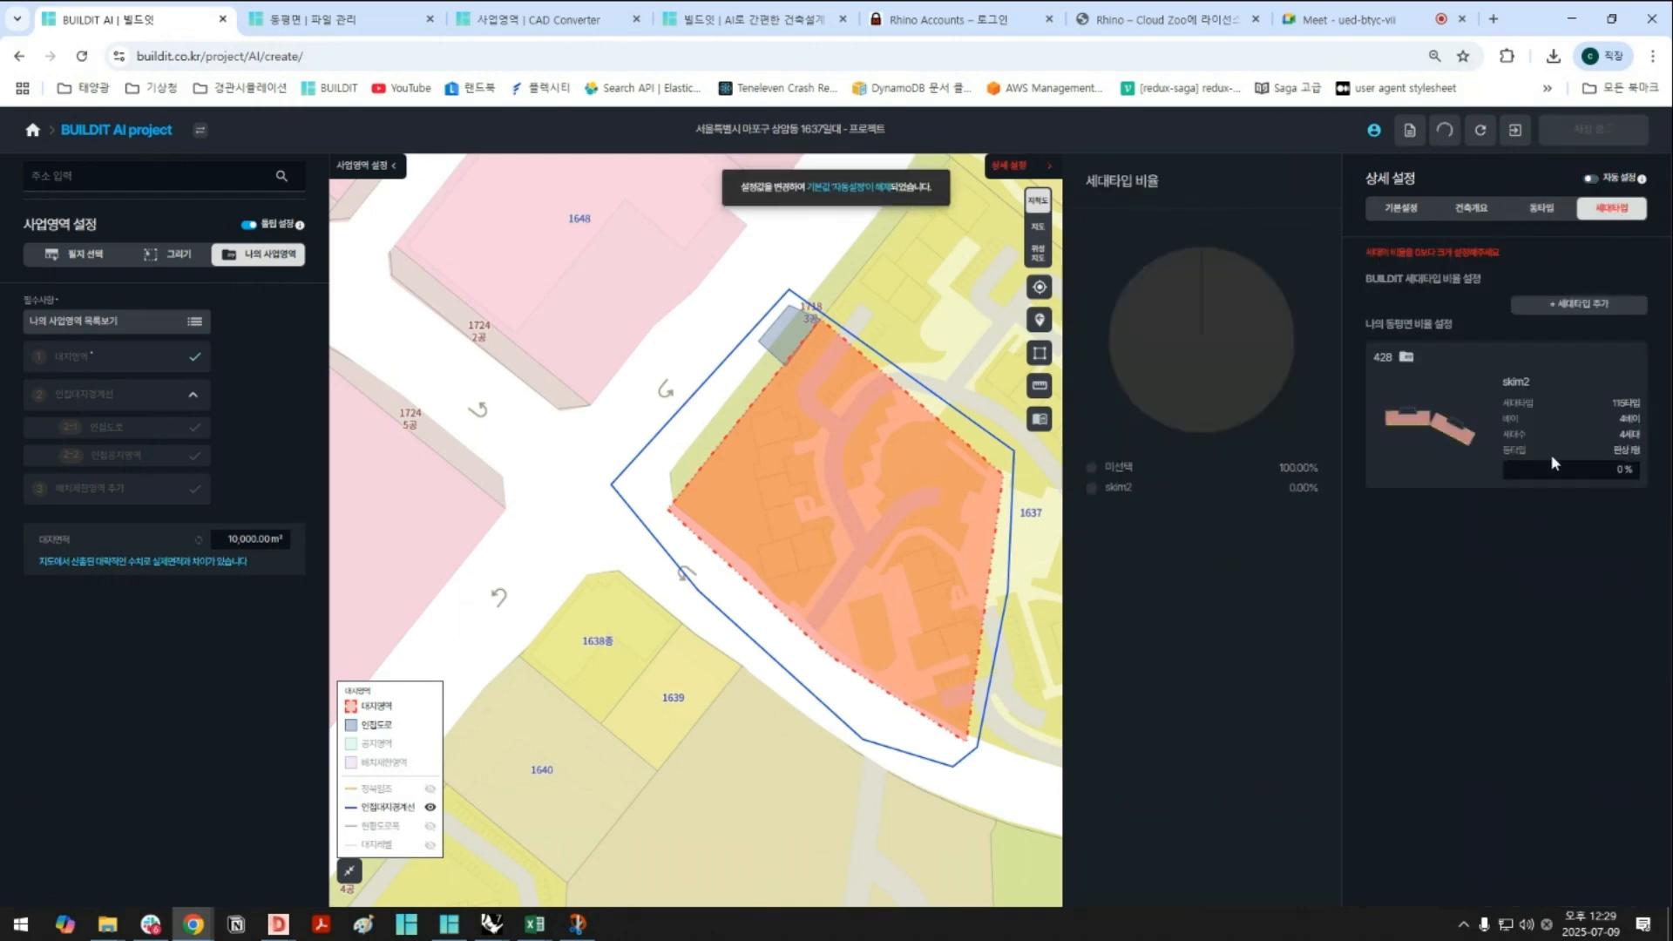
left_click(1581, 469)
type("100")
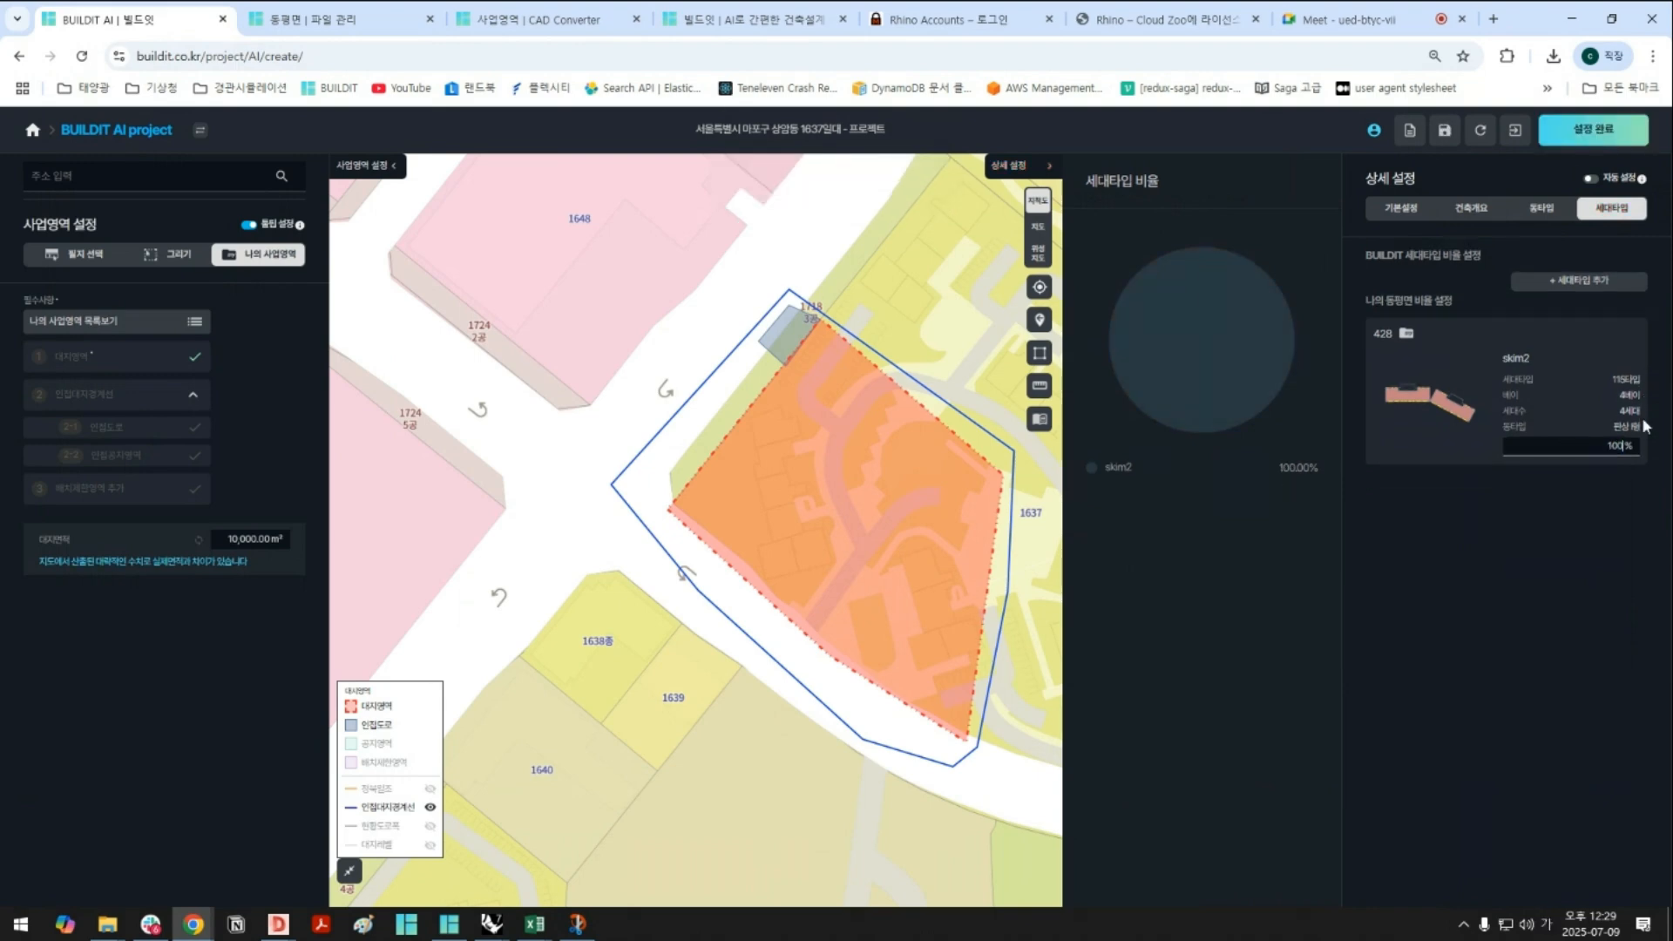
Complete the project settings, submit the project for analysis and go to the project list
left_click(1591, 130)
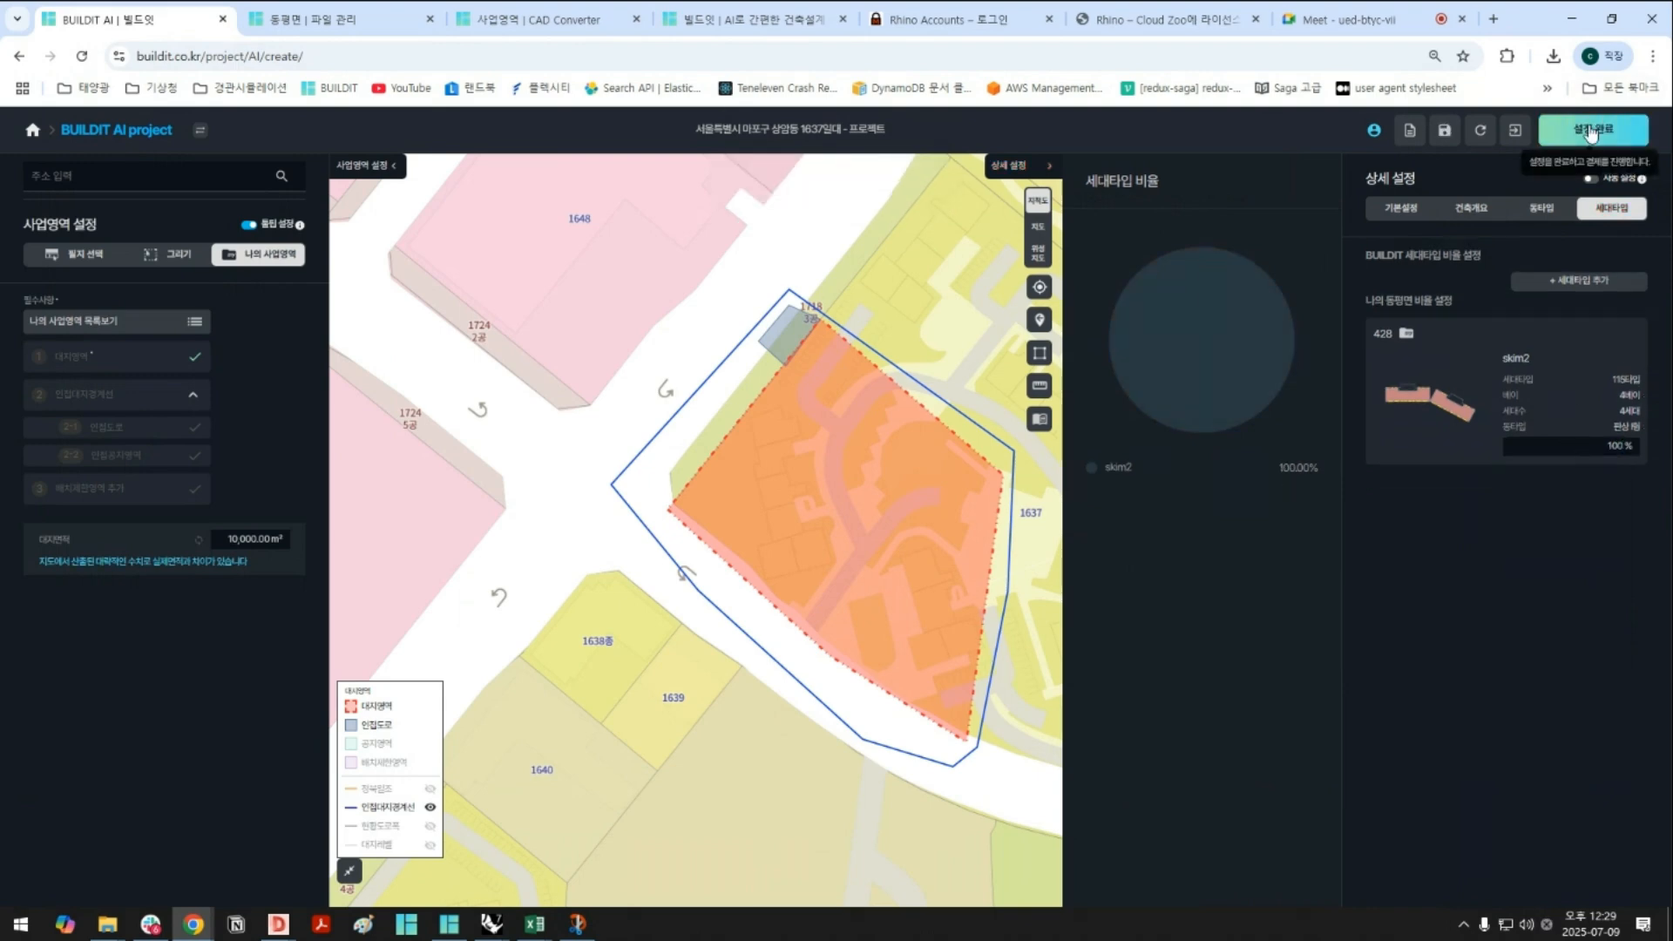
left_click(1104, 320)
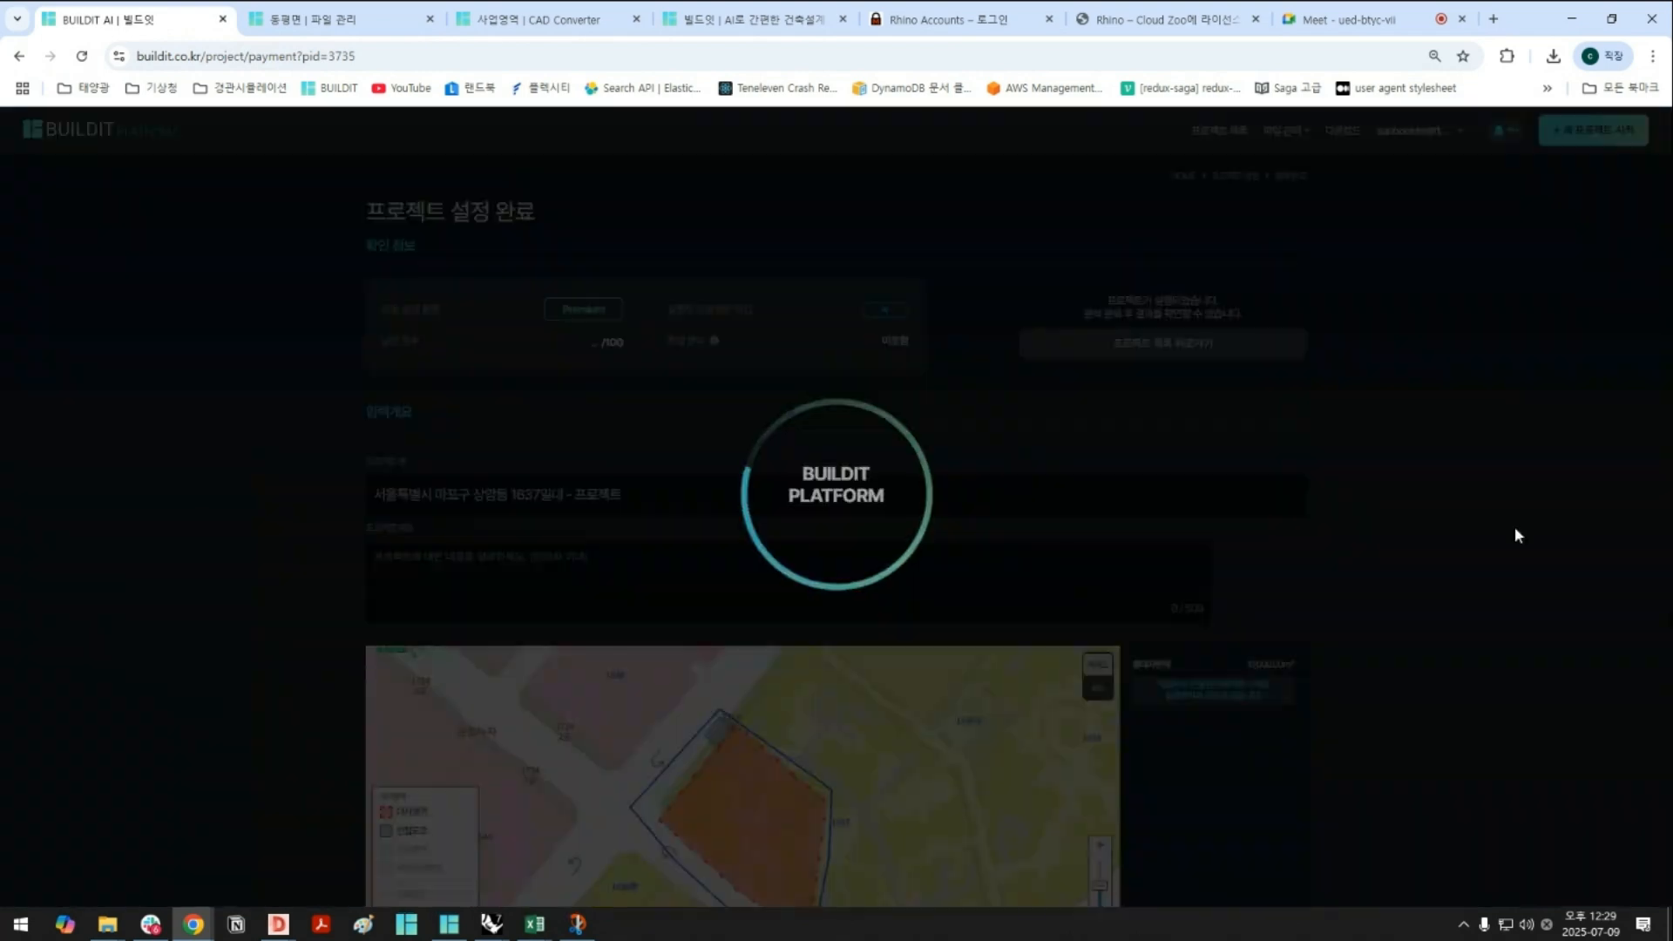
left_click(1211, 338)
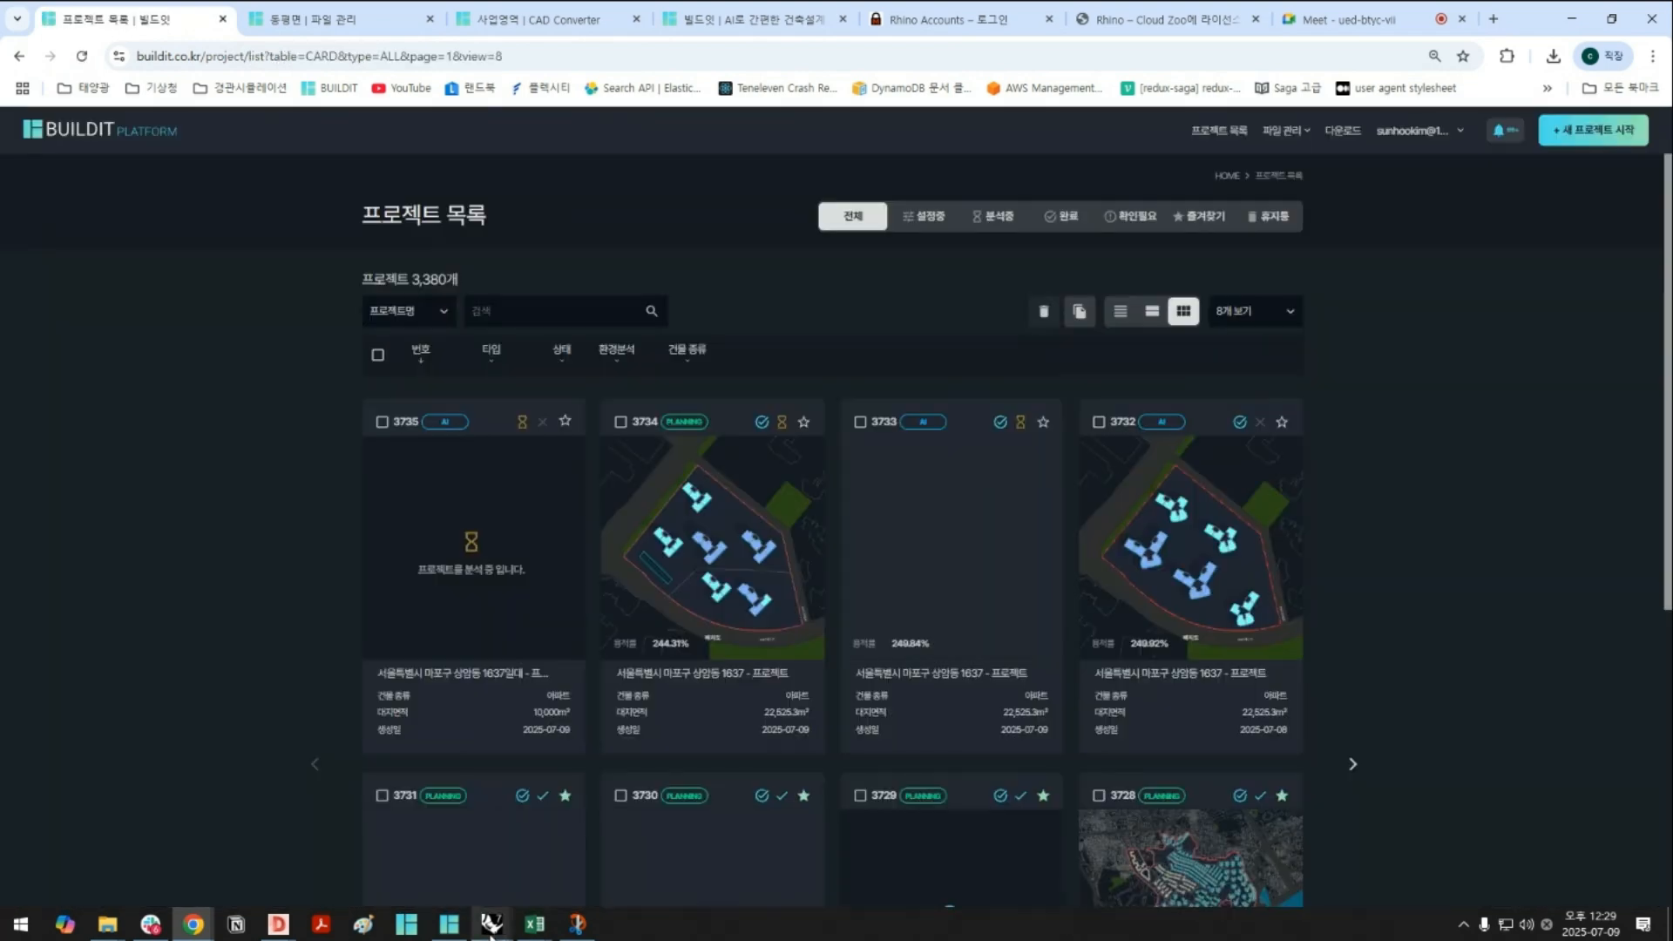
Look over the "test나의 배치안 샘플_레벨" drawing in Rhino, and return to the browser
mouse_move(492, 925)
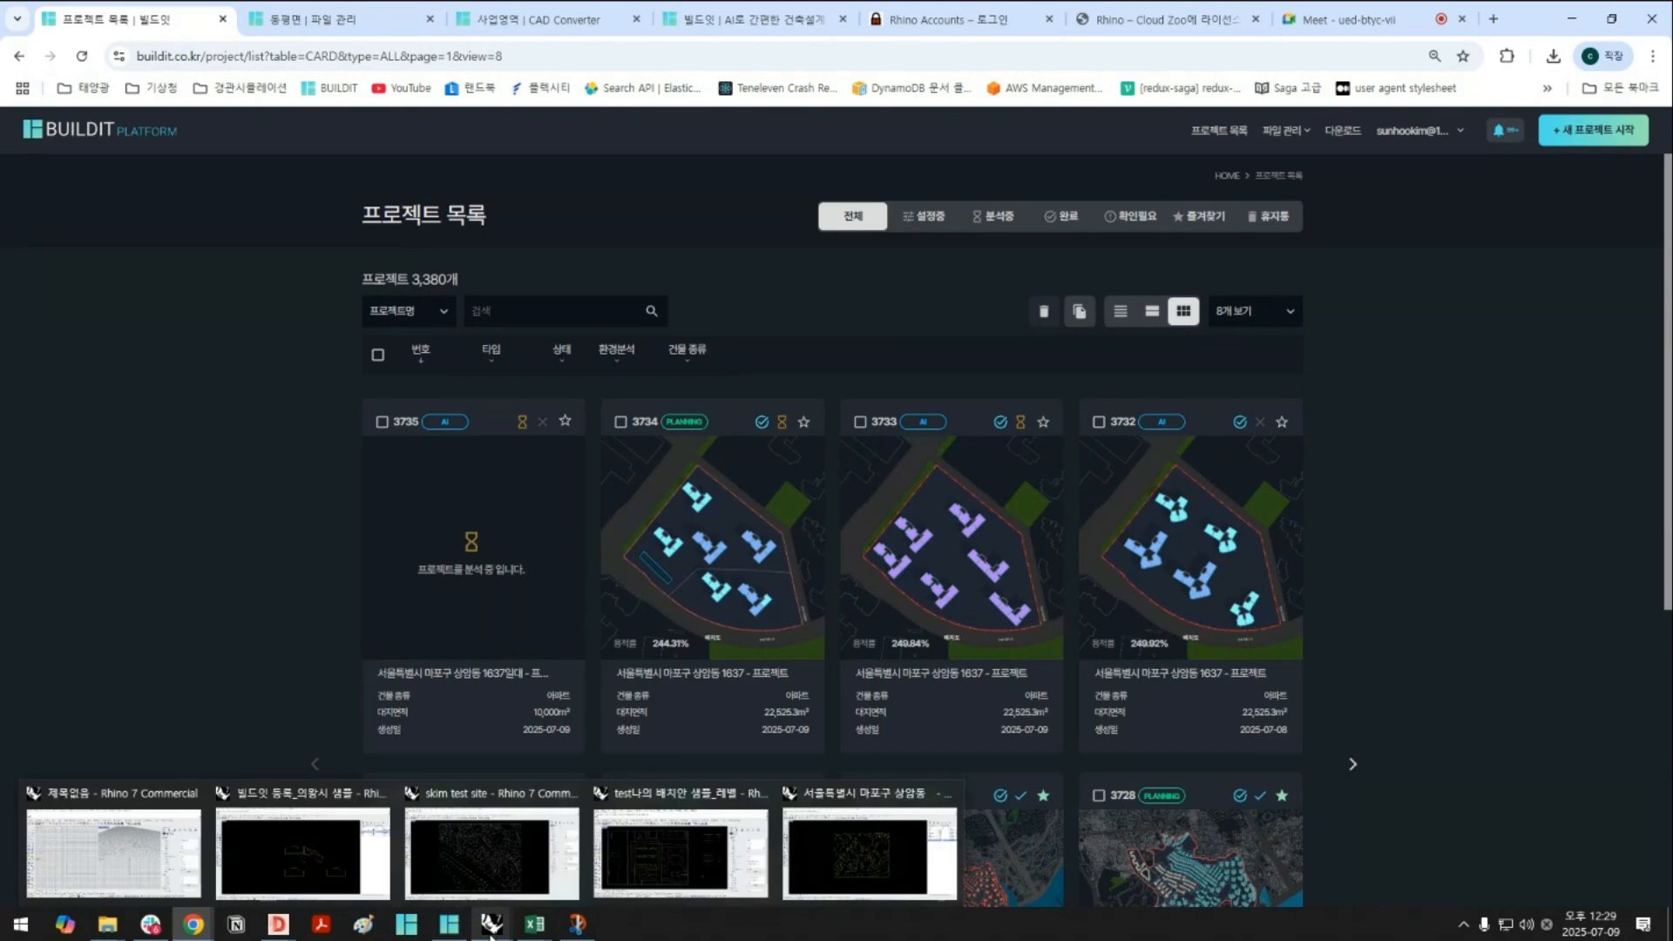
left_click(659, 880)
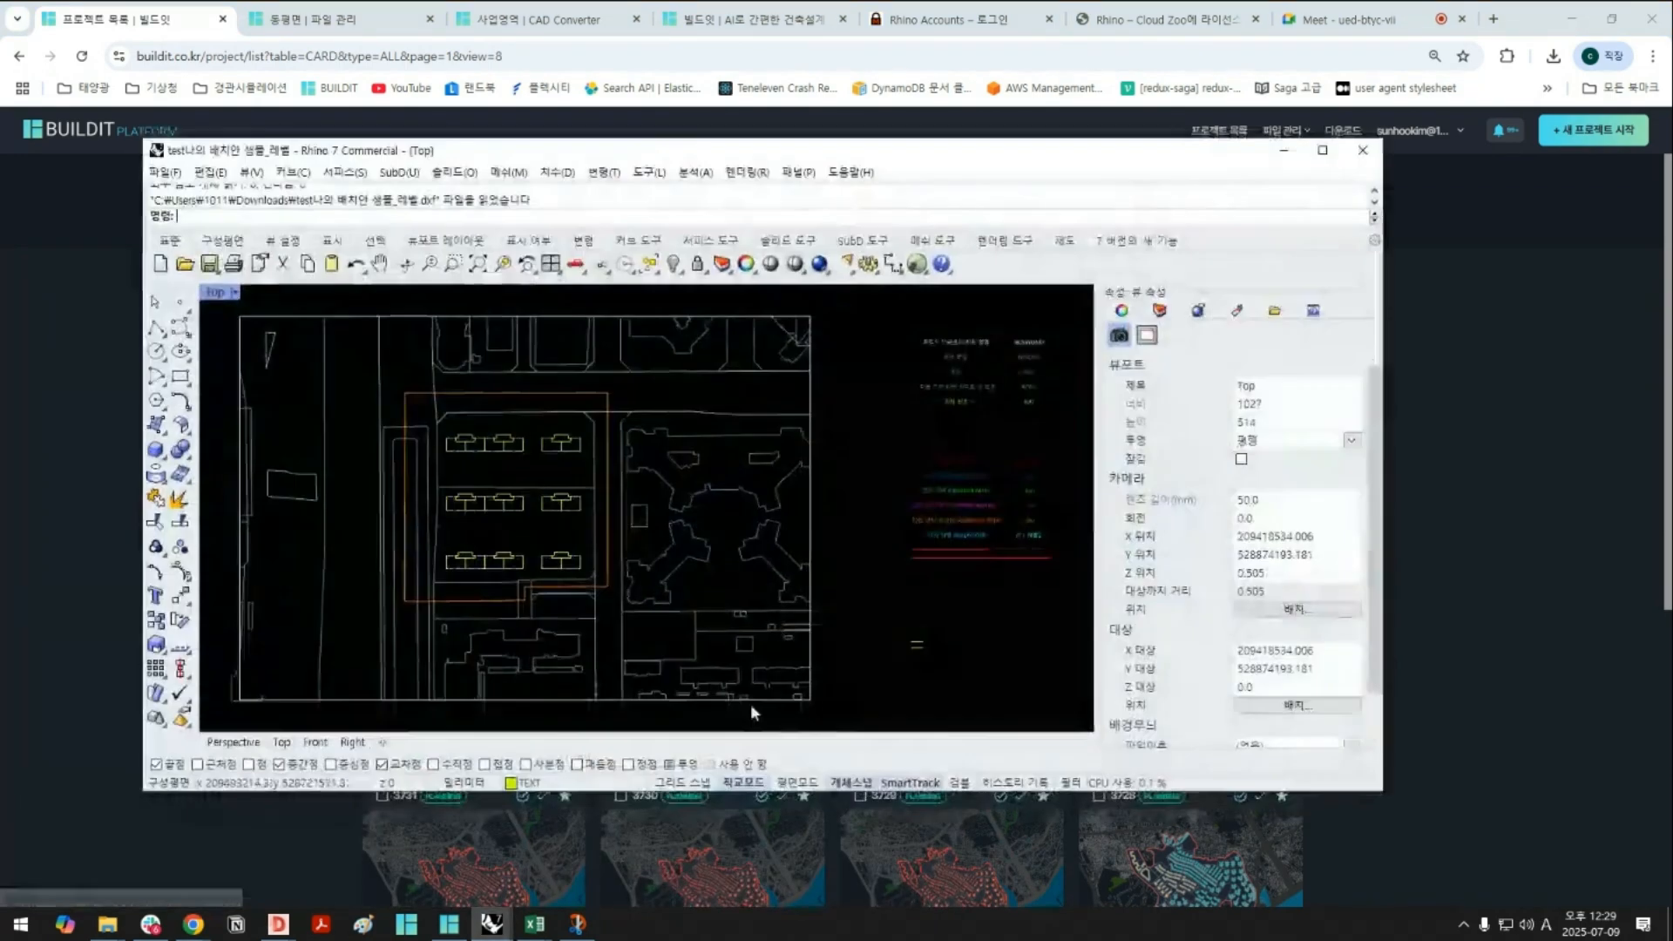
double_click(1037, 154)
scroll(784, 553, "down", 1)
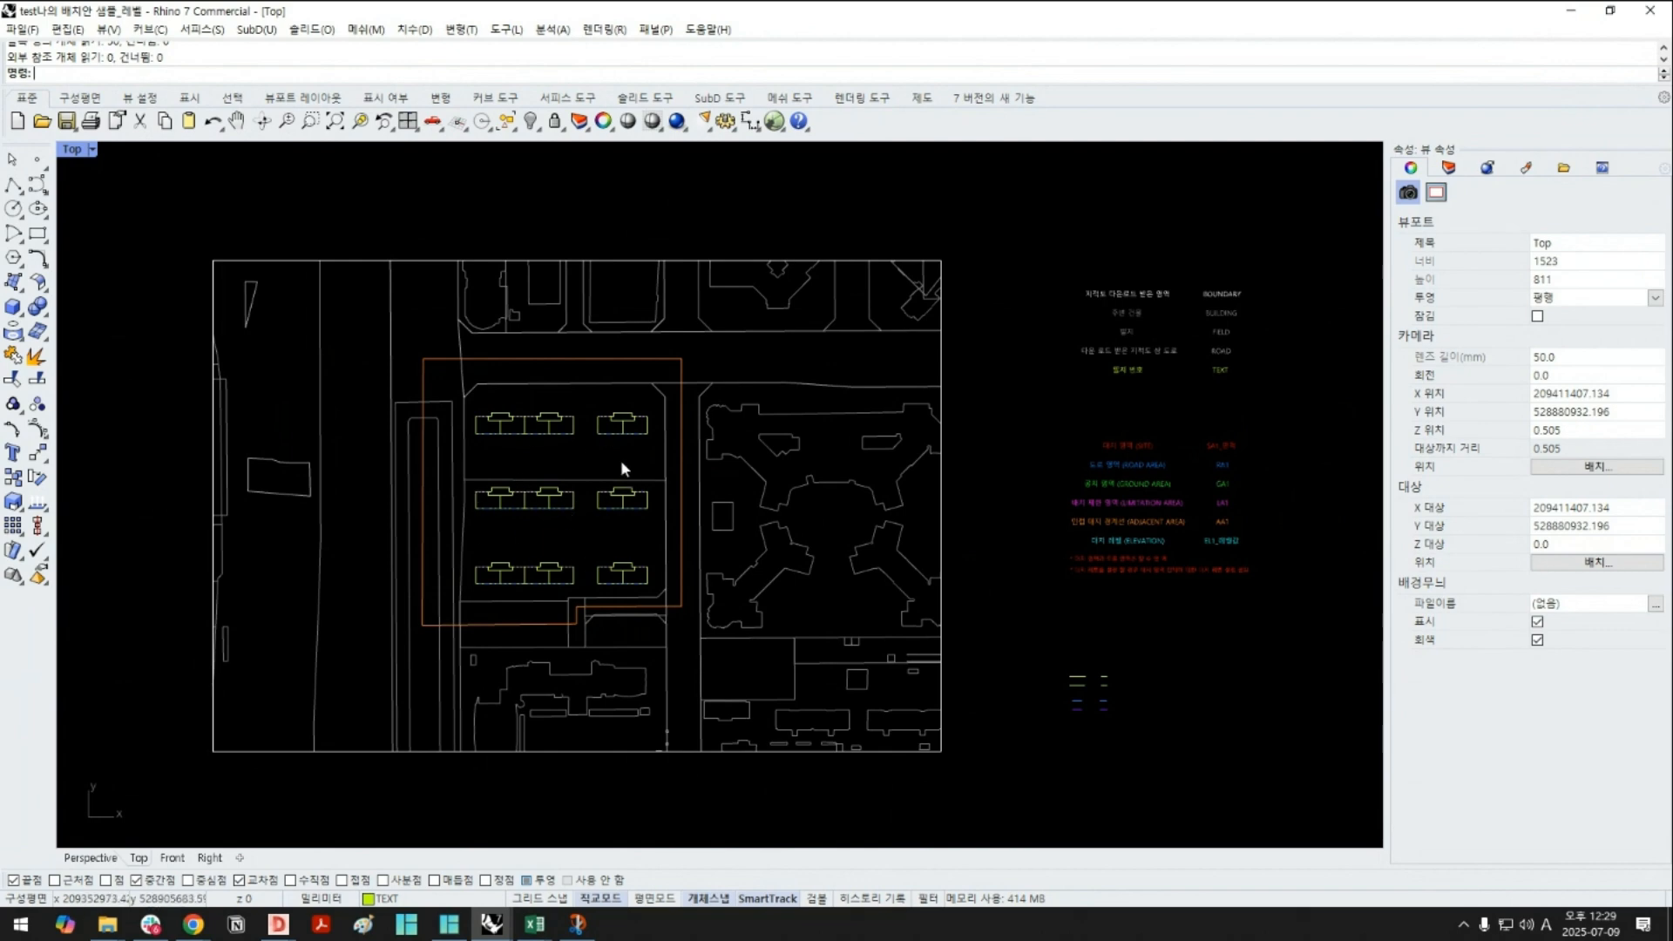
left_click(1571, 11)
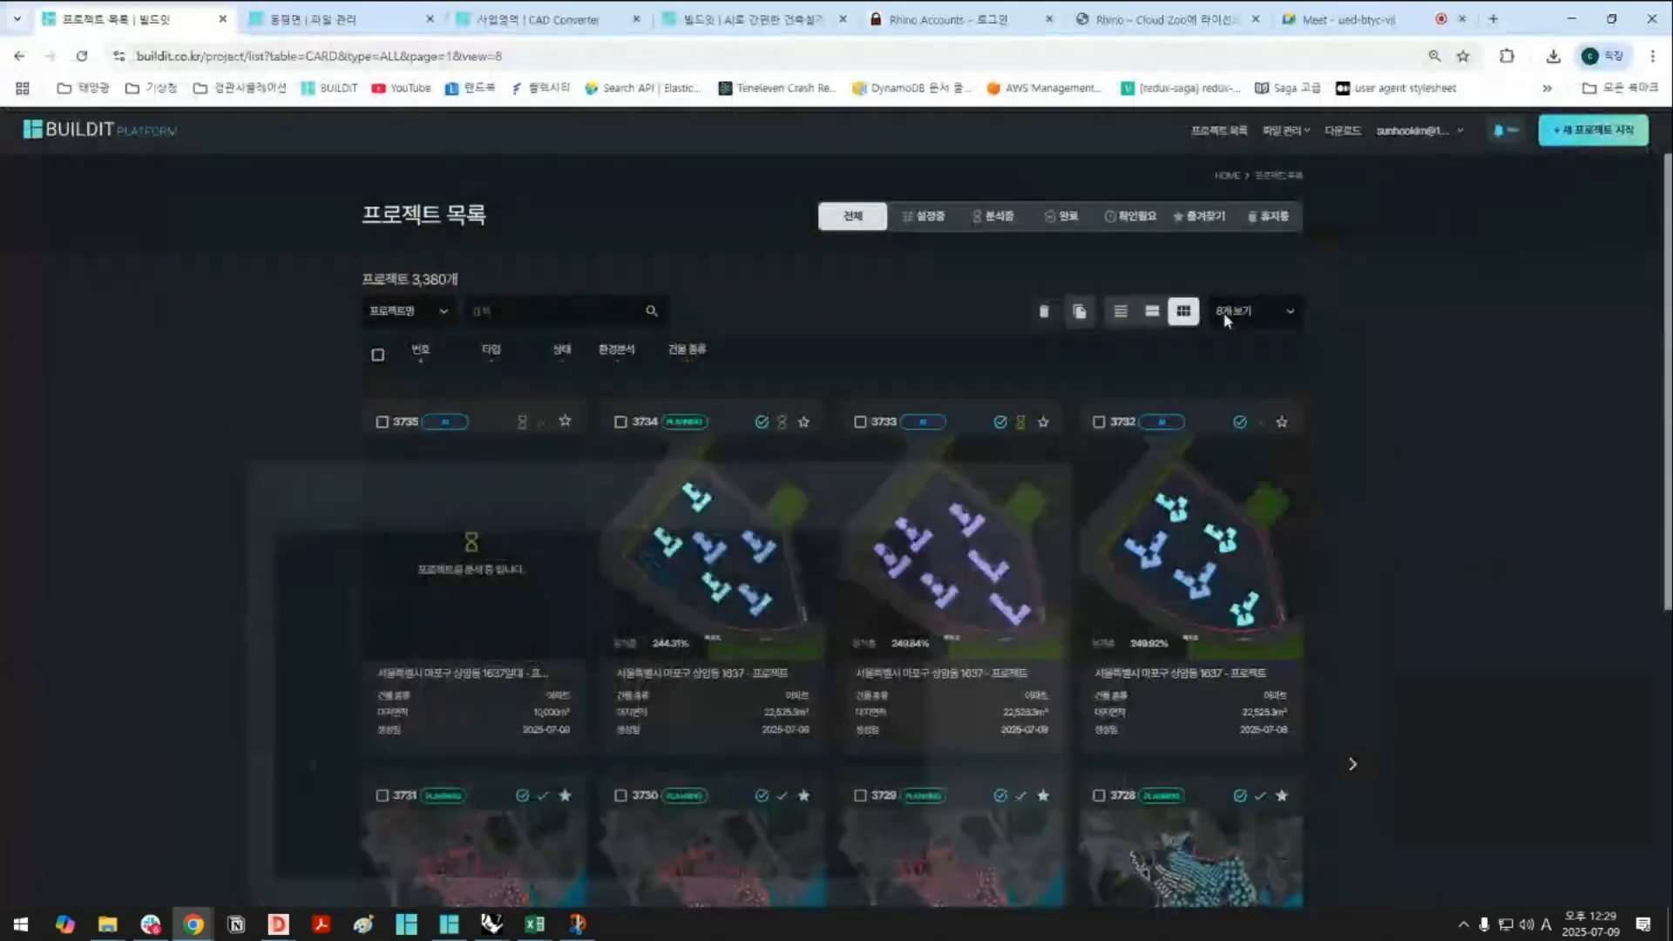
Switch the CAD Converter from 사업영역 to the latest version of 배치안
left_click(549, 19)
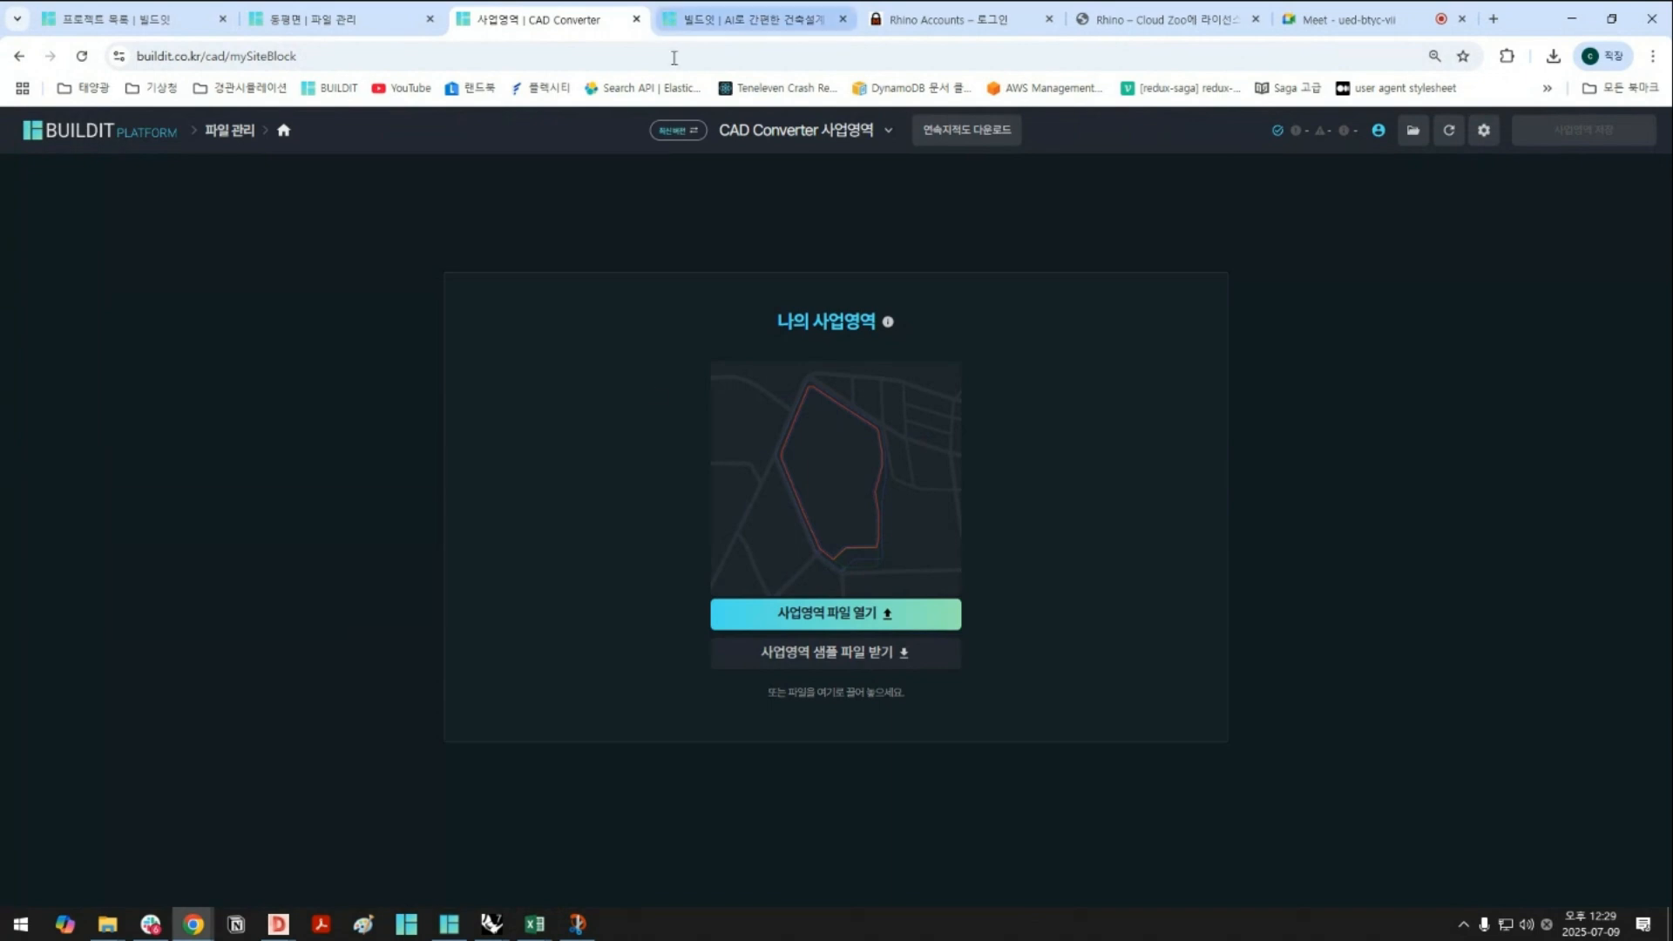
mouse_move(107, 923)
left_click(150, 871)
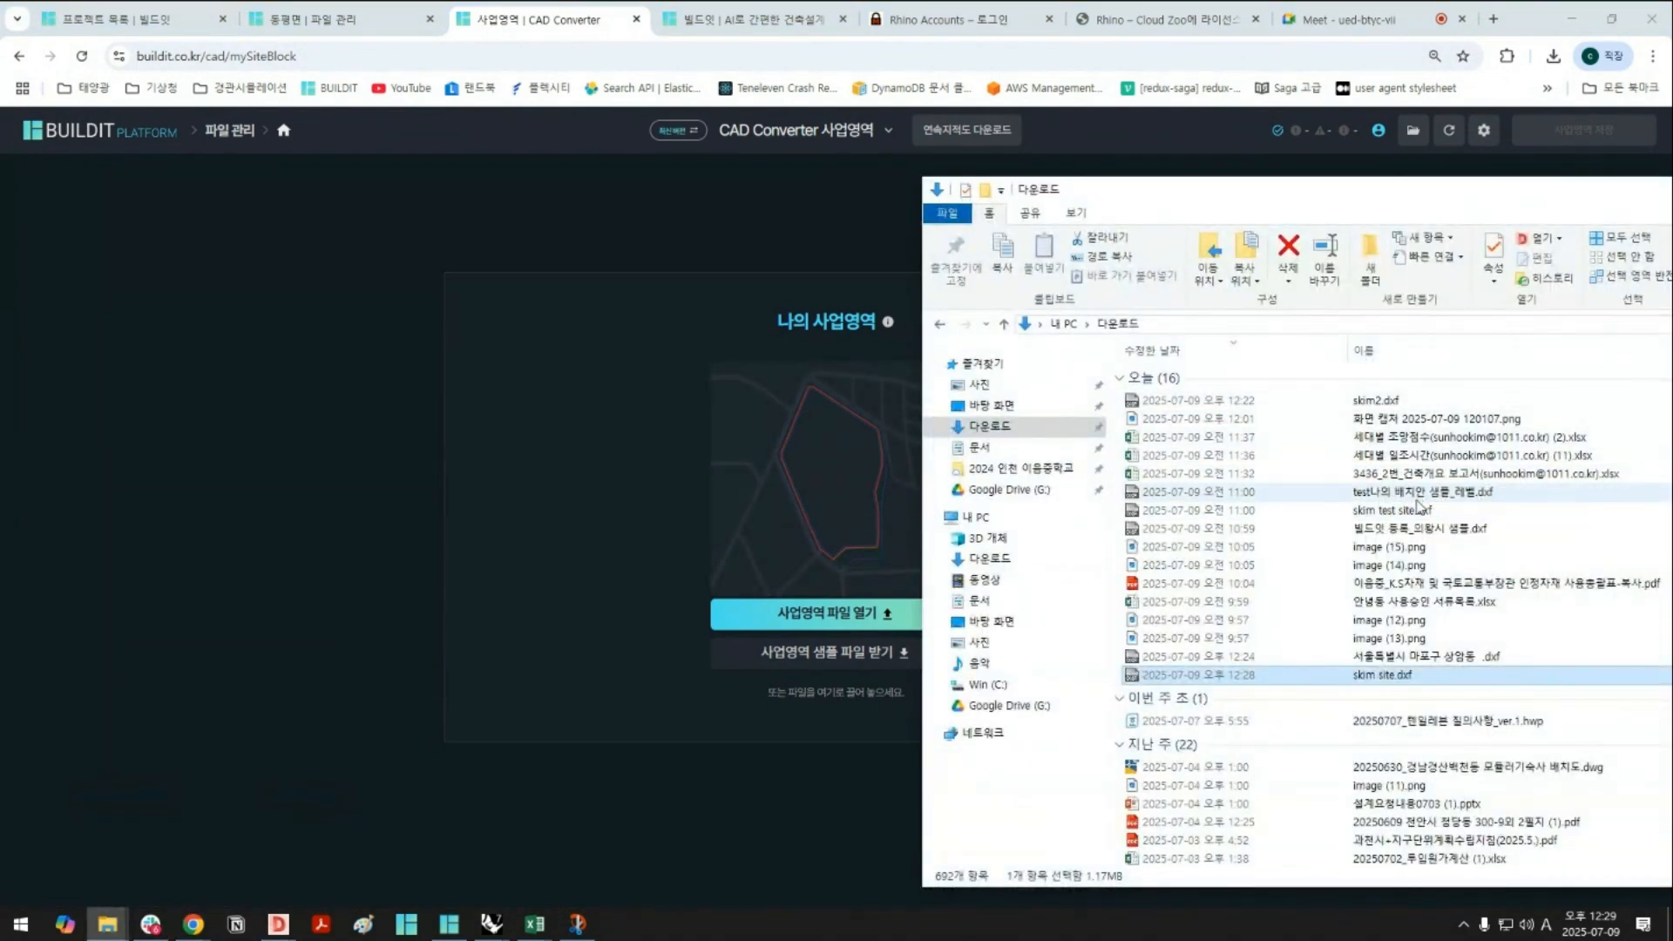
mouse_move(1420, 495)
left_mouse_down()
mouse_move(1321, 498)
mouse_move(1418, 498)
left_mouse_up()
left_click(882, 130)
left_click(832, 278)
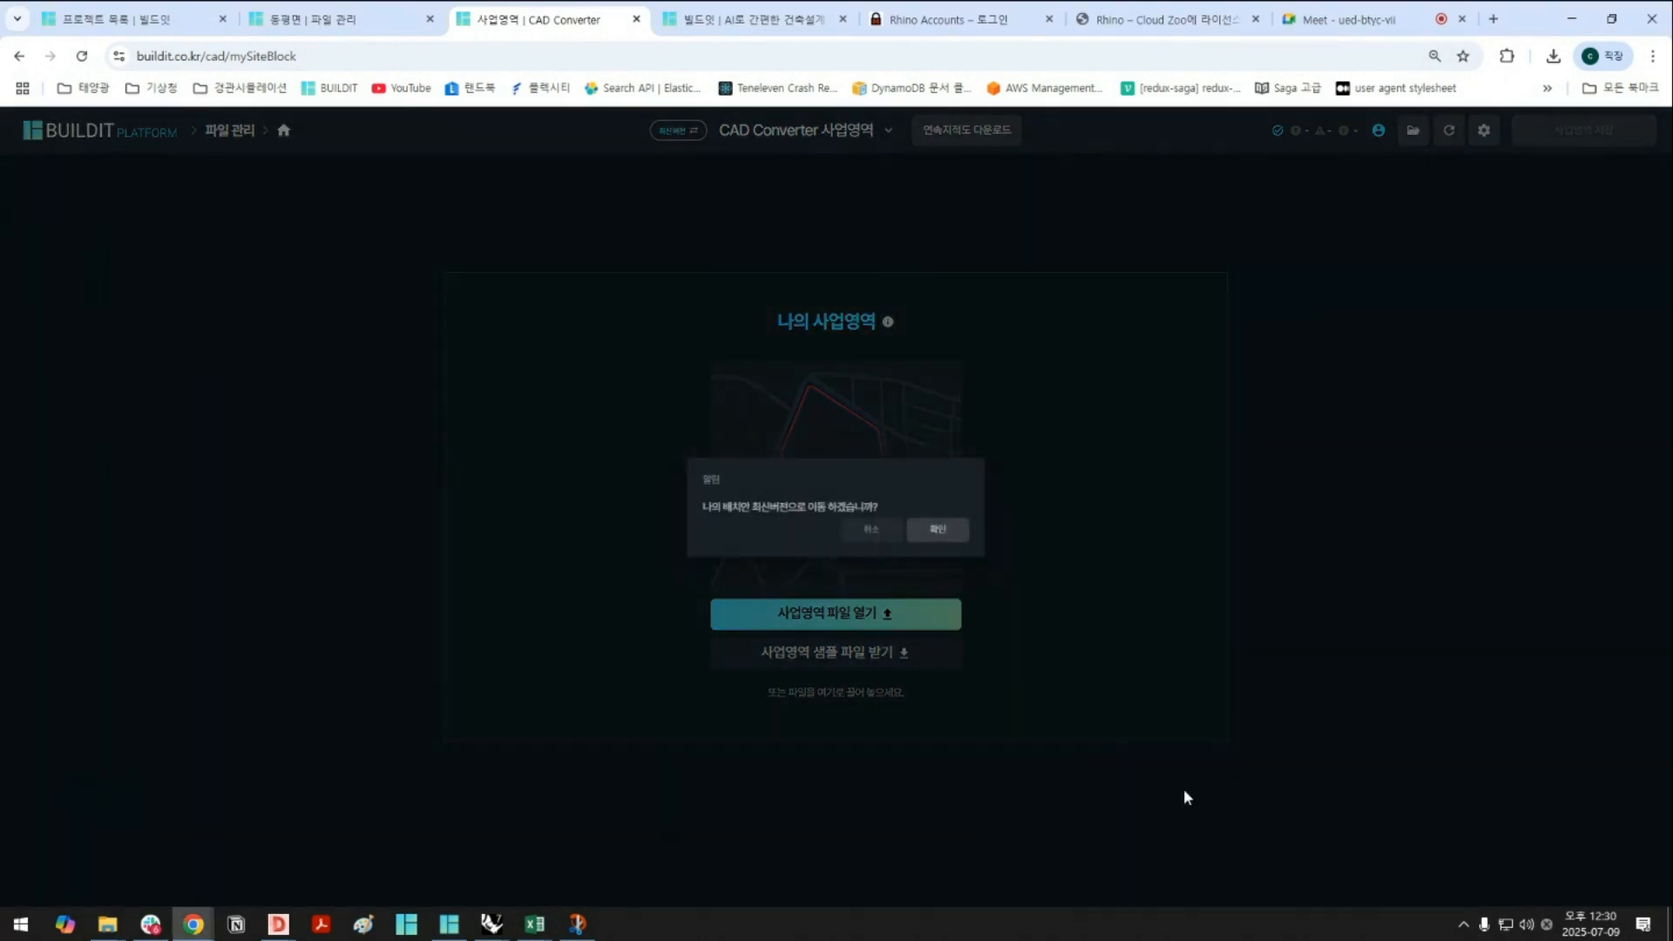
Load "test나의 배치안 샘플_레벨.dxf" from the 다운로드 folder as the 배치안 file and show it on the map
left_click(104, 927)
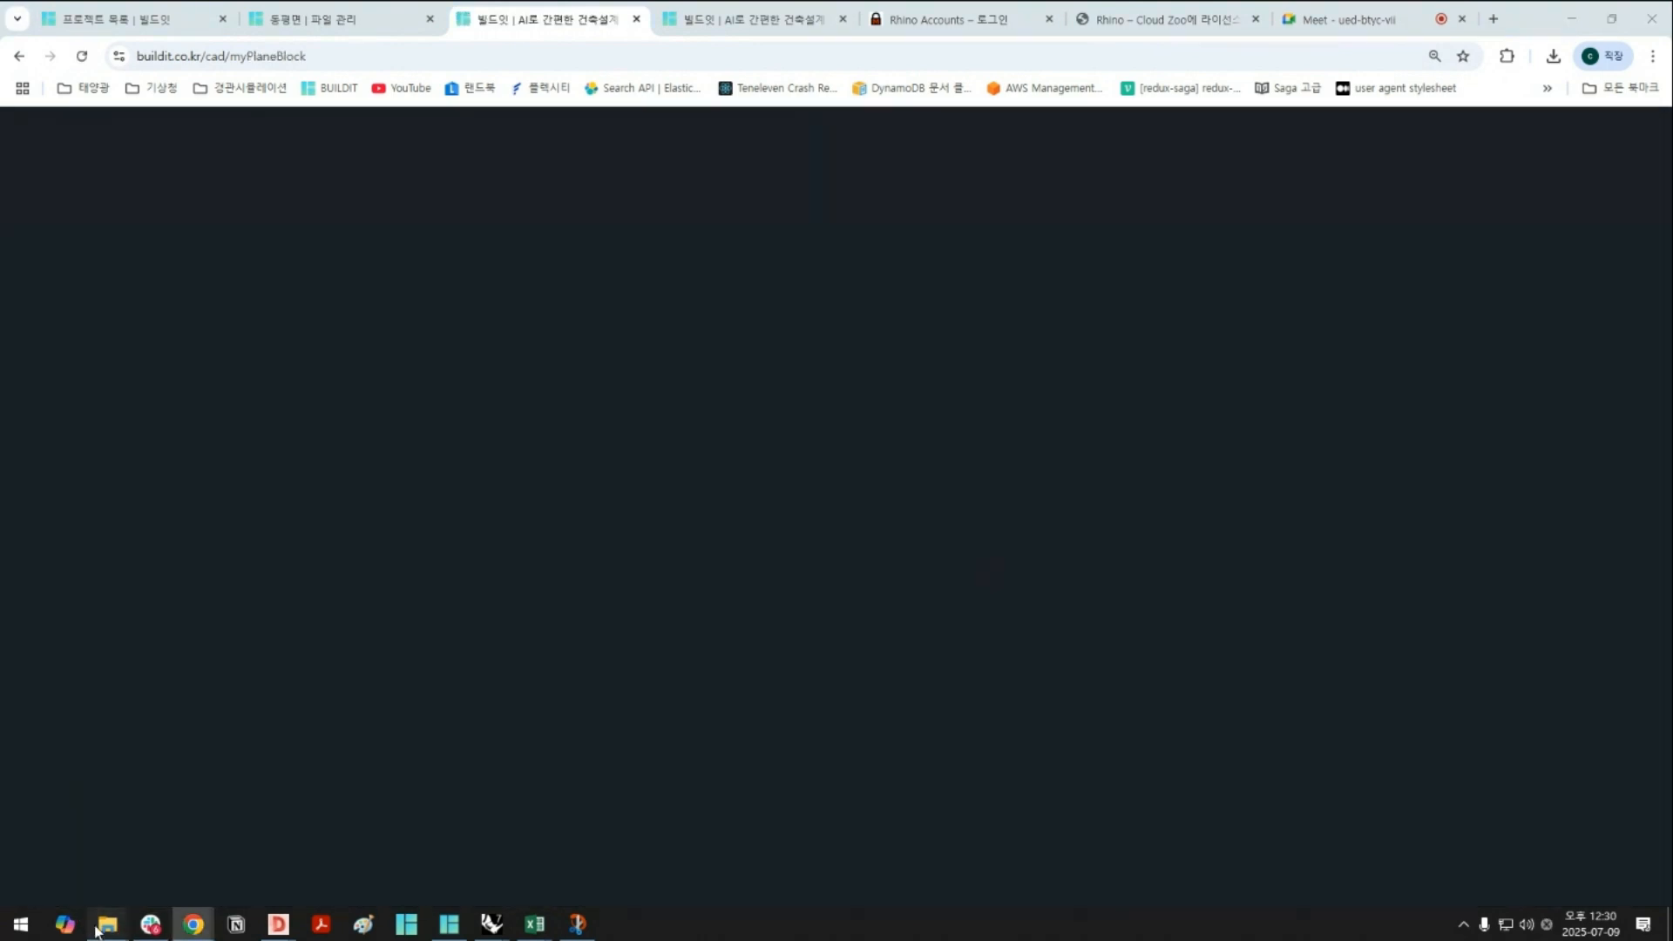
left_click(279, 853)
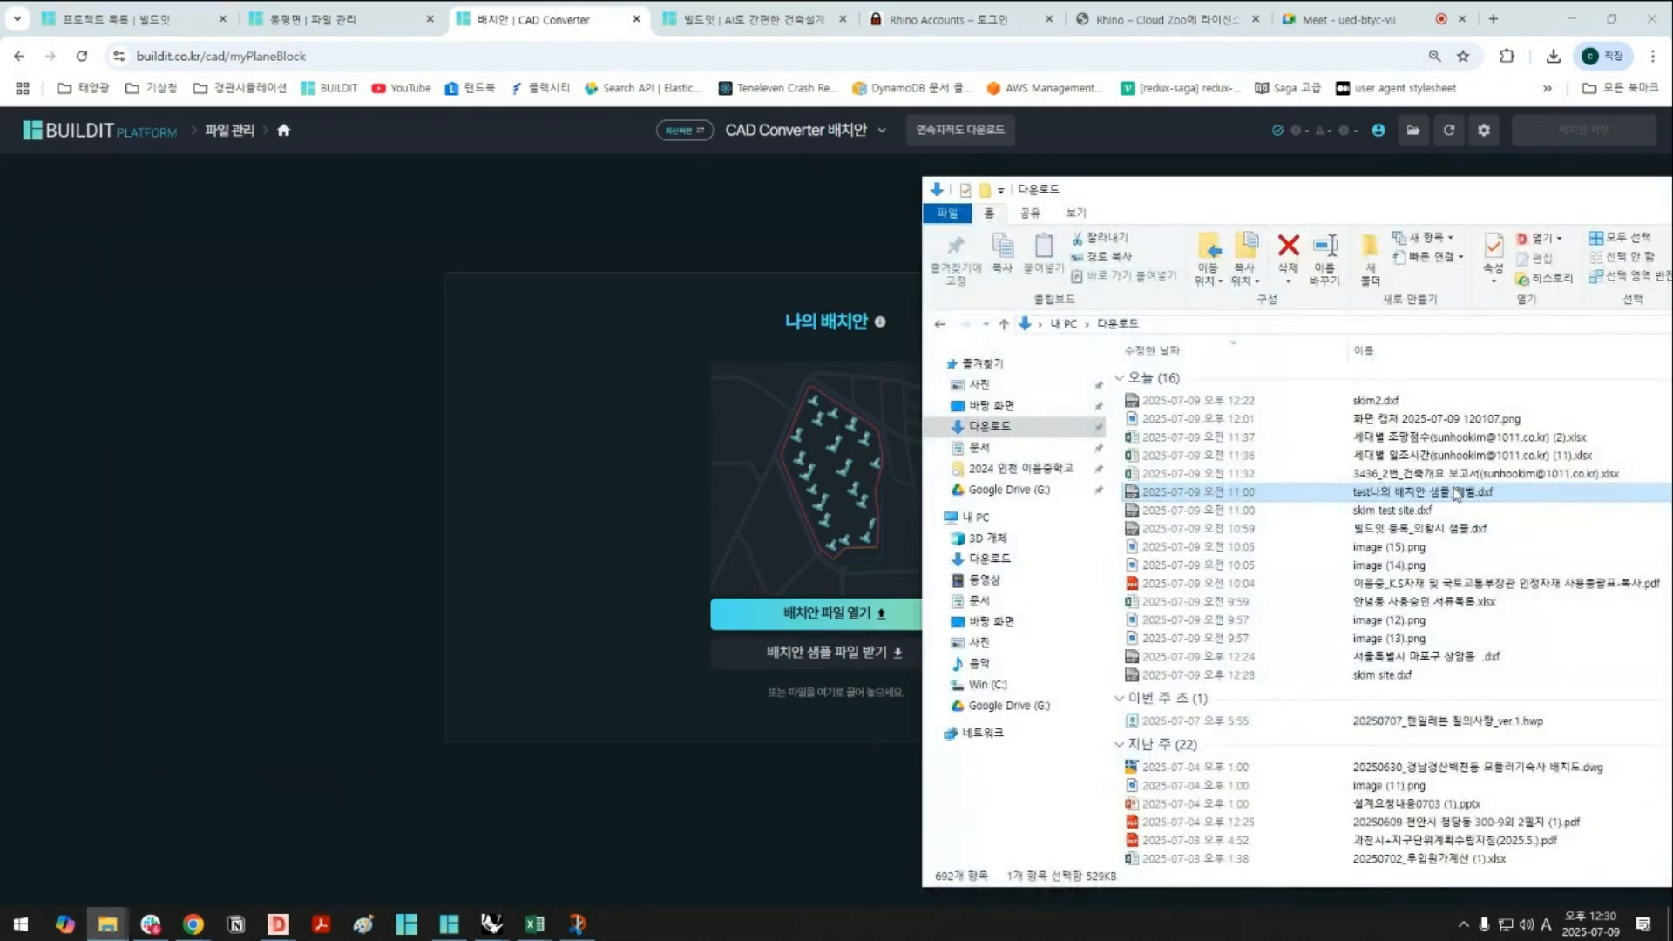
left_click_drag(1457, 494, 880, 519)
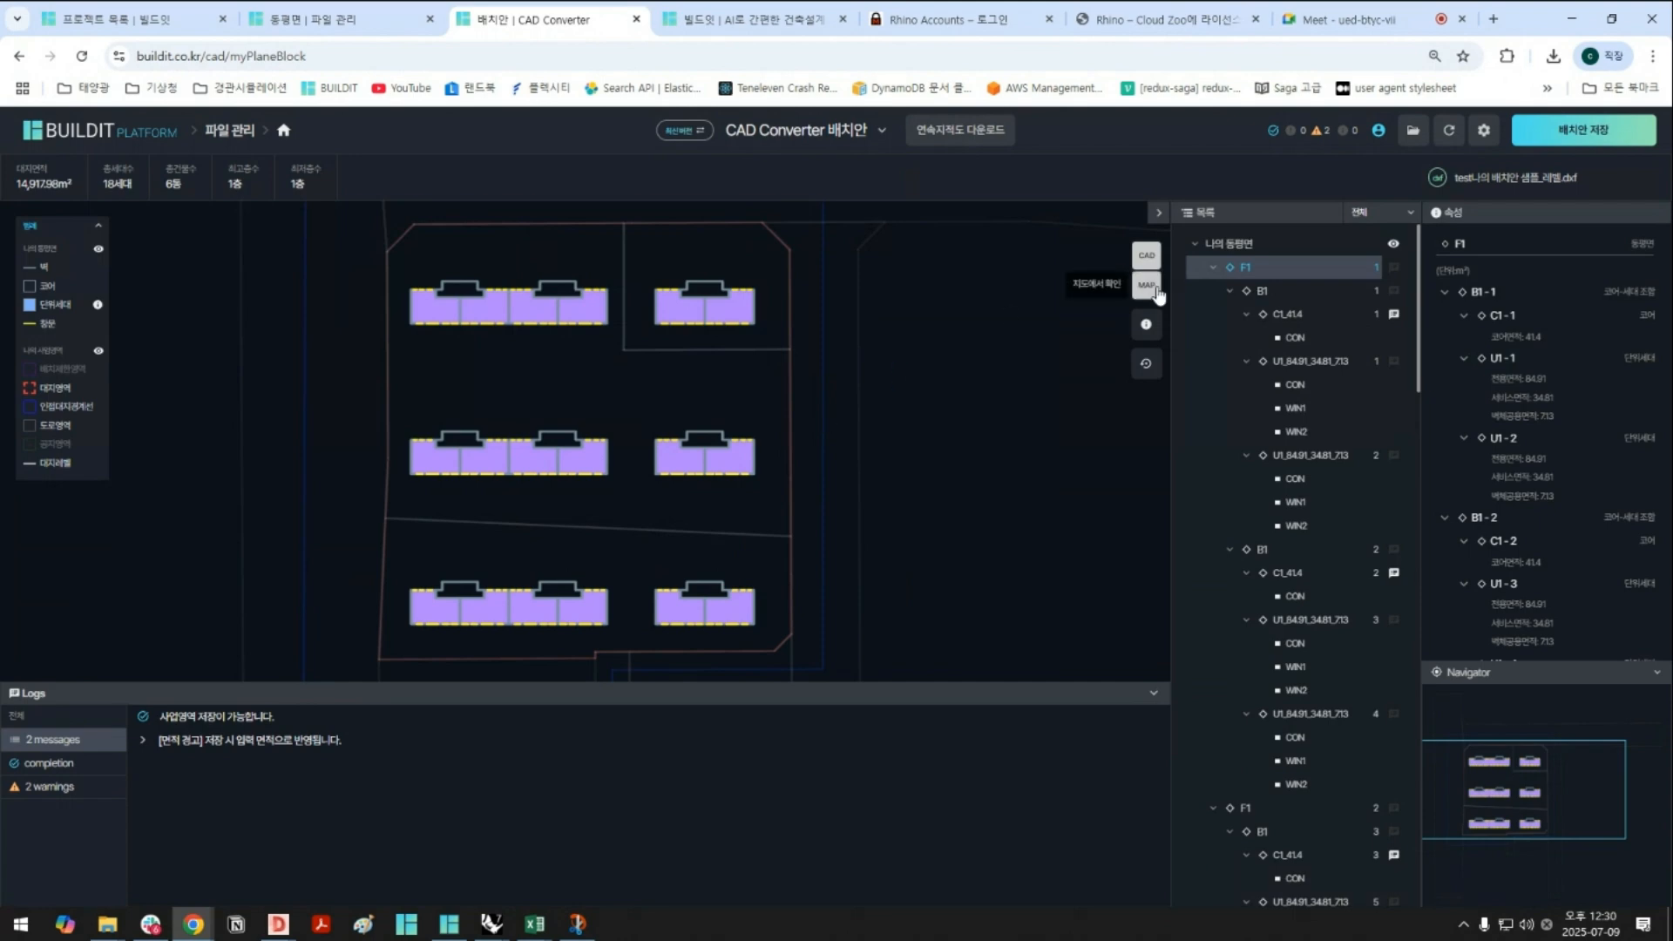
left_click(1147, 284)
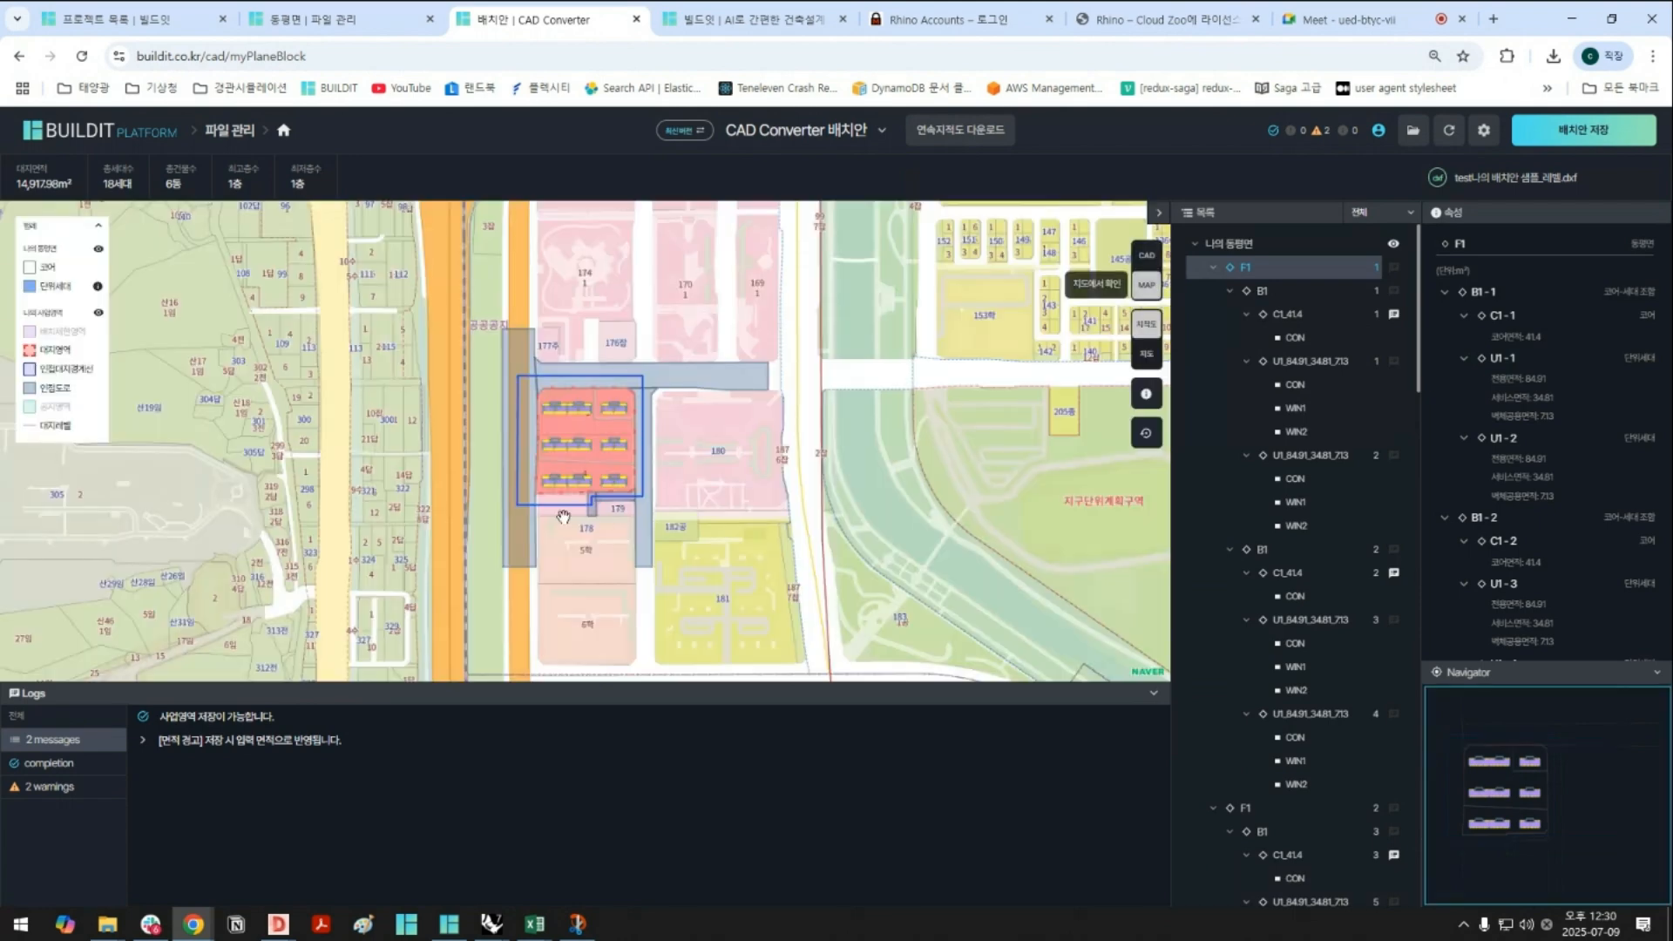
Show the layout in the CAD view and collapse all F1 and F2 groups under 나의 동평면
left_click(1146, 254)
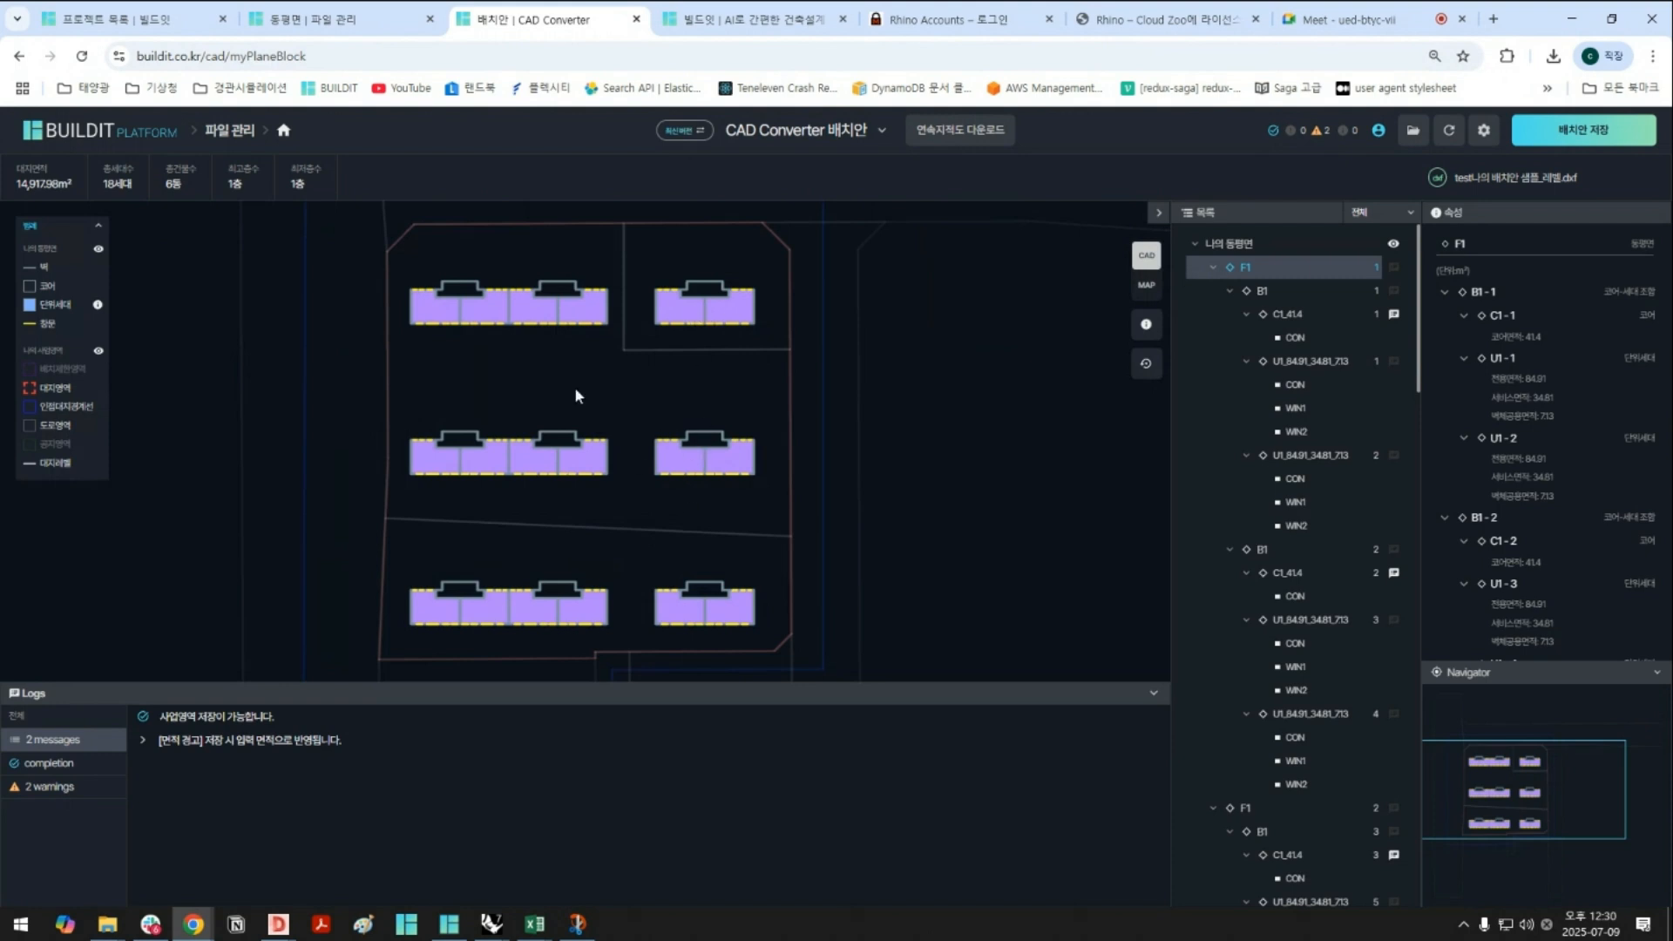
left_click(1250, 269)
left_click(1214, 268)
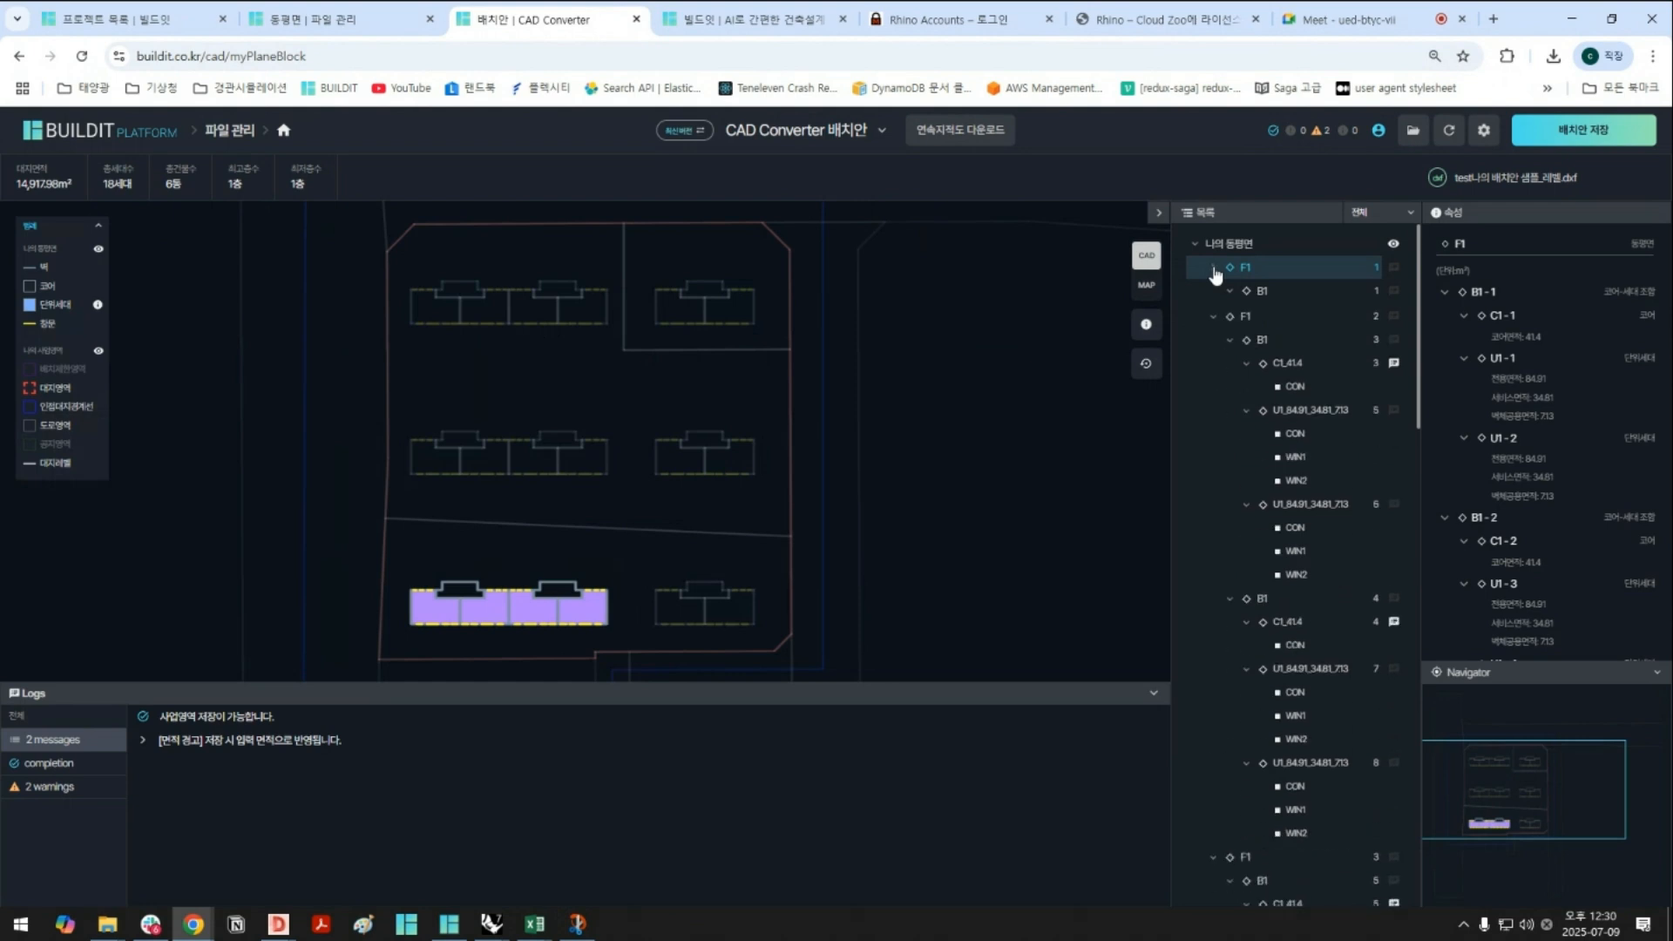
left_click(1243, 295)
left_click(1213, 290)
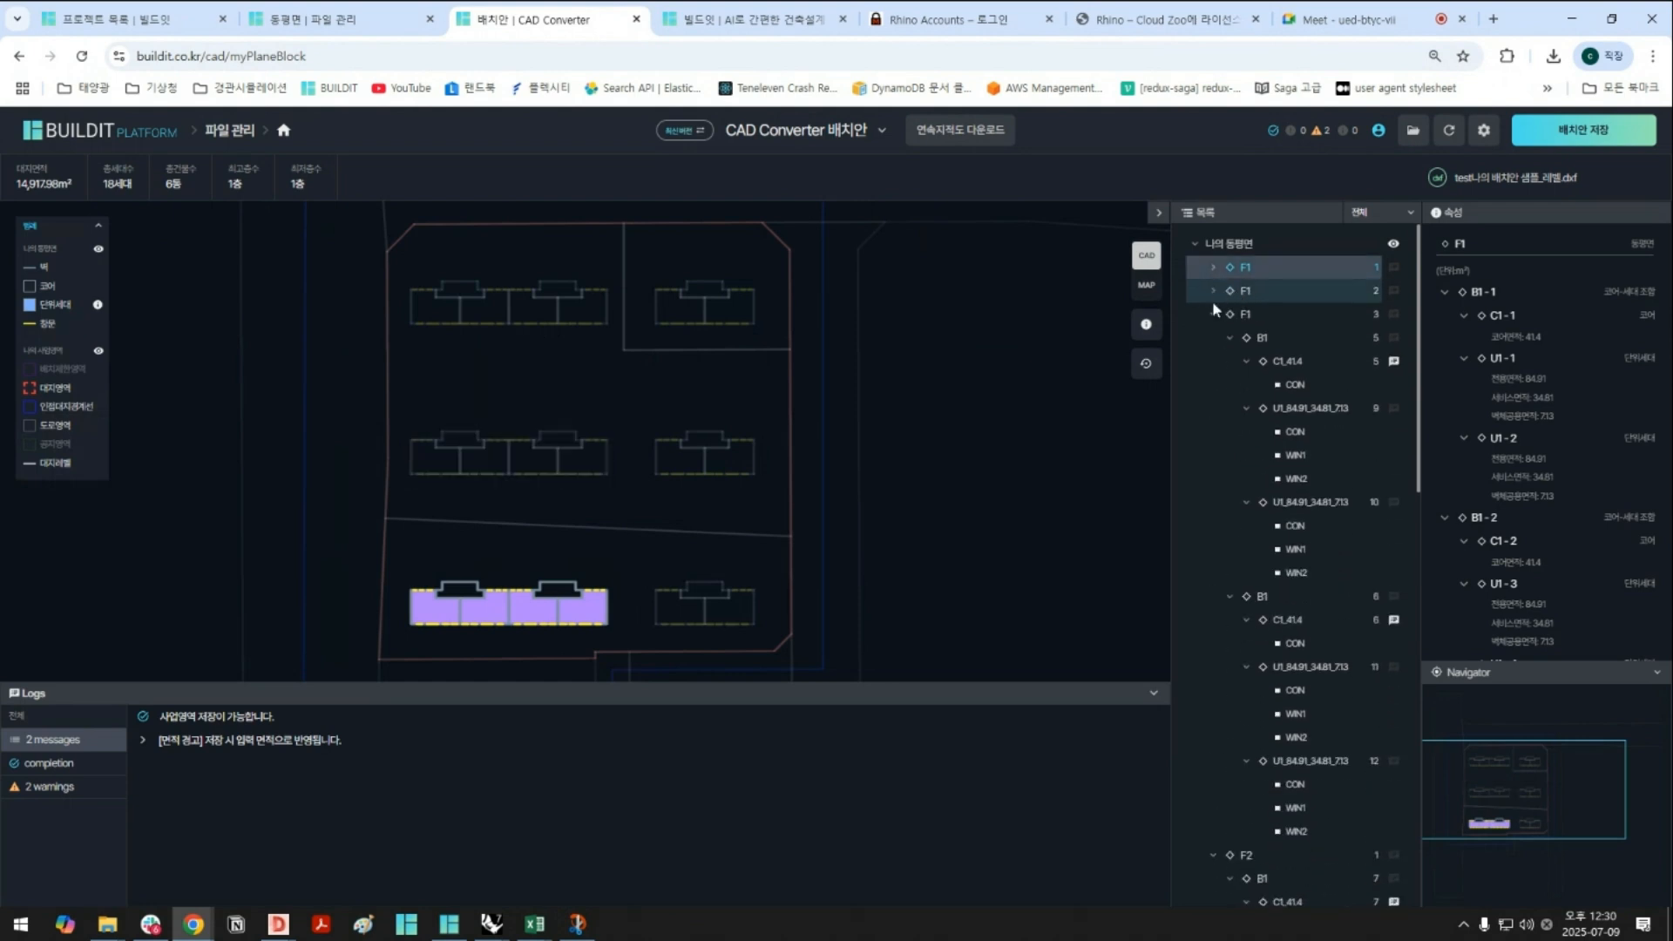
left_click(1213, 314)
left_click(1213, 338)
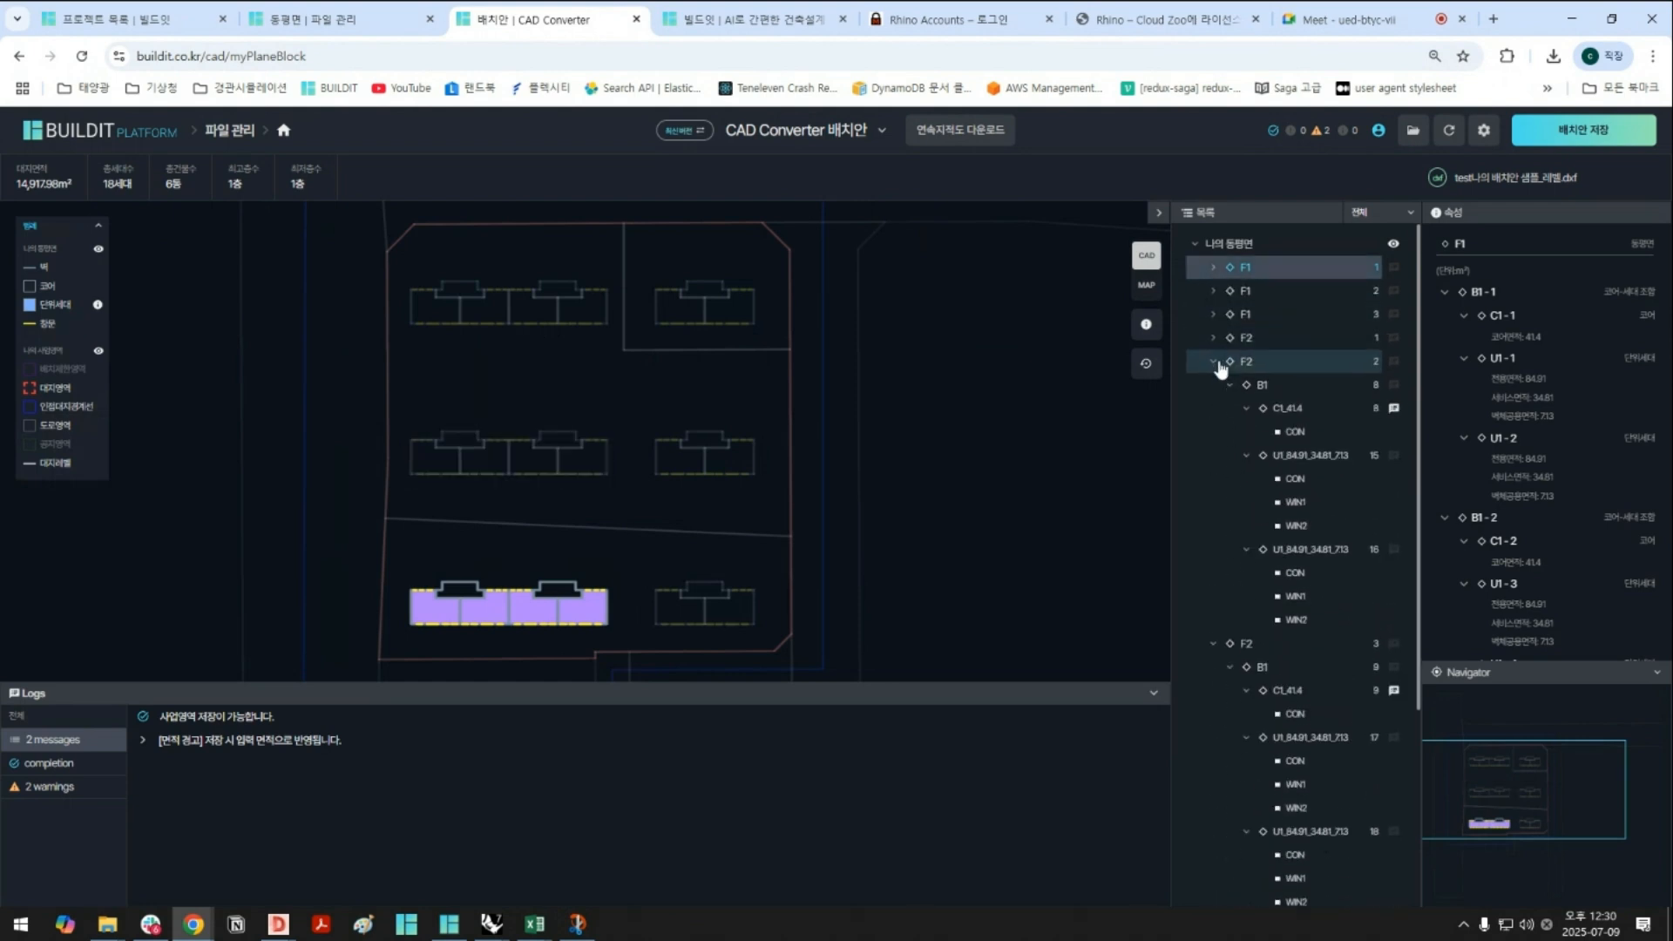
left_click(1212, 361)
left_click(1213, 384)
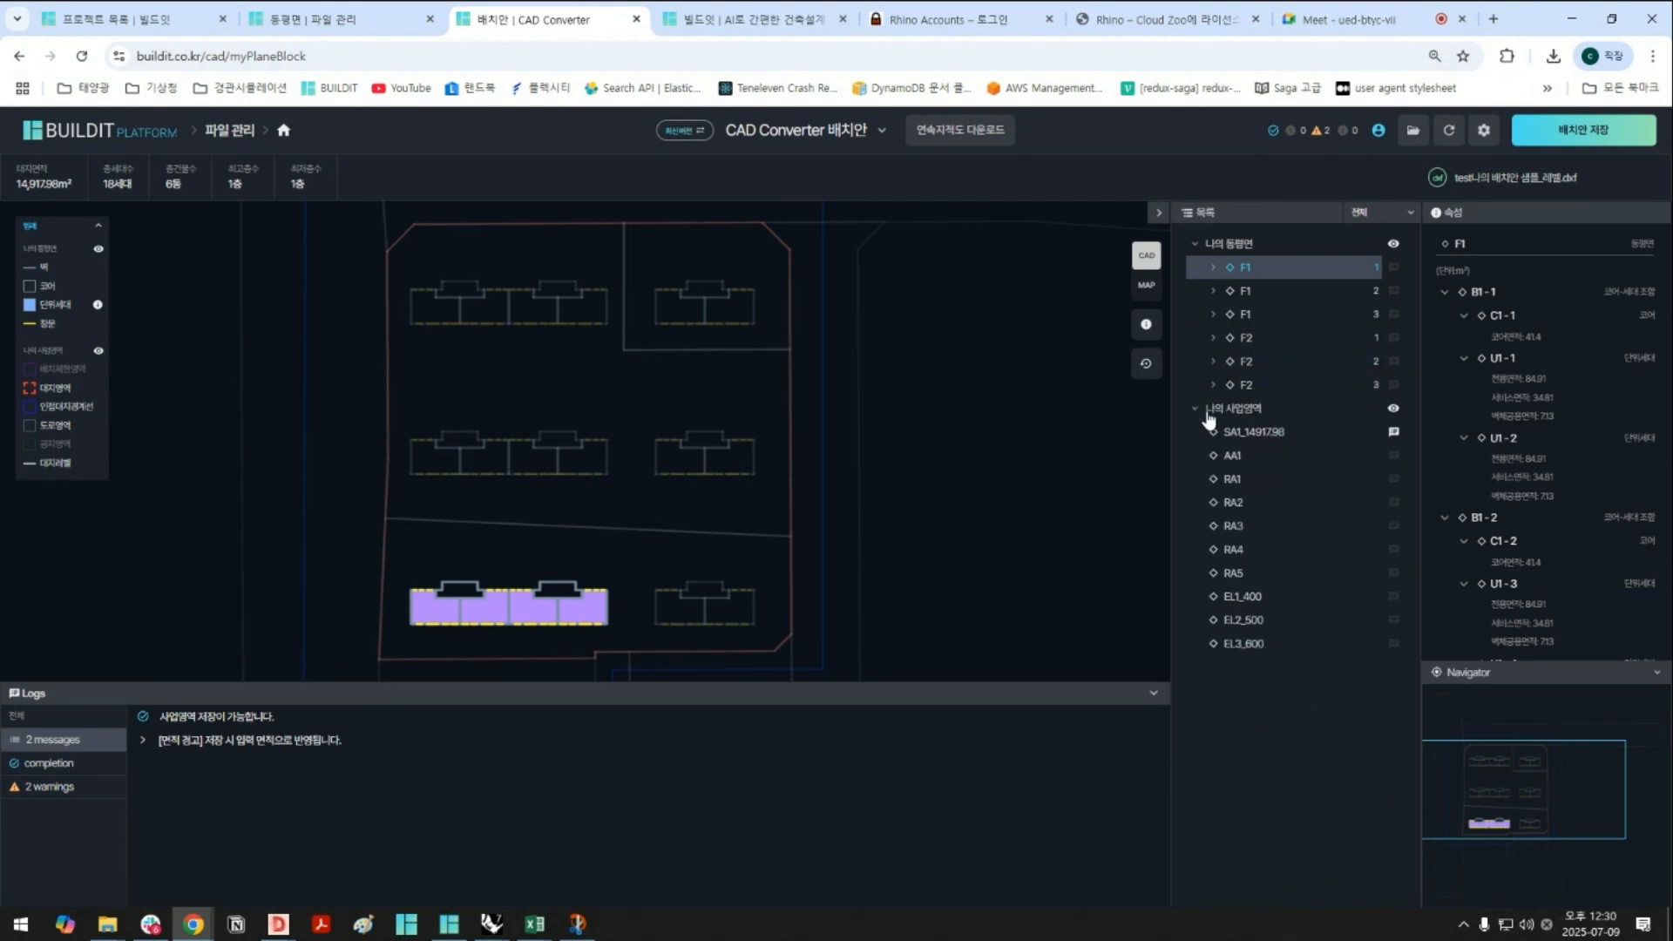
Check the F1 and F2 groups against the drawing, and expand the third F1 group to its two collapsed B1 entries
left_click(1256, 295)
left_click(1257, 316)
left_click(1266, 339)
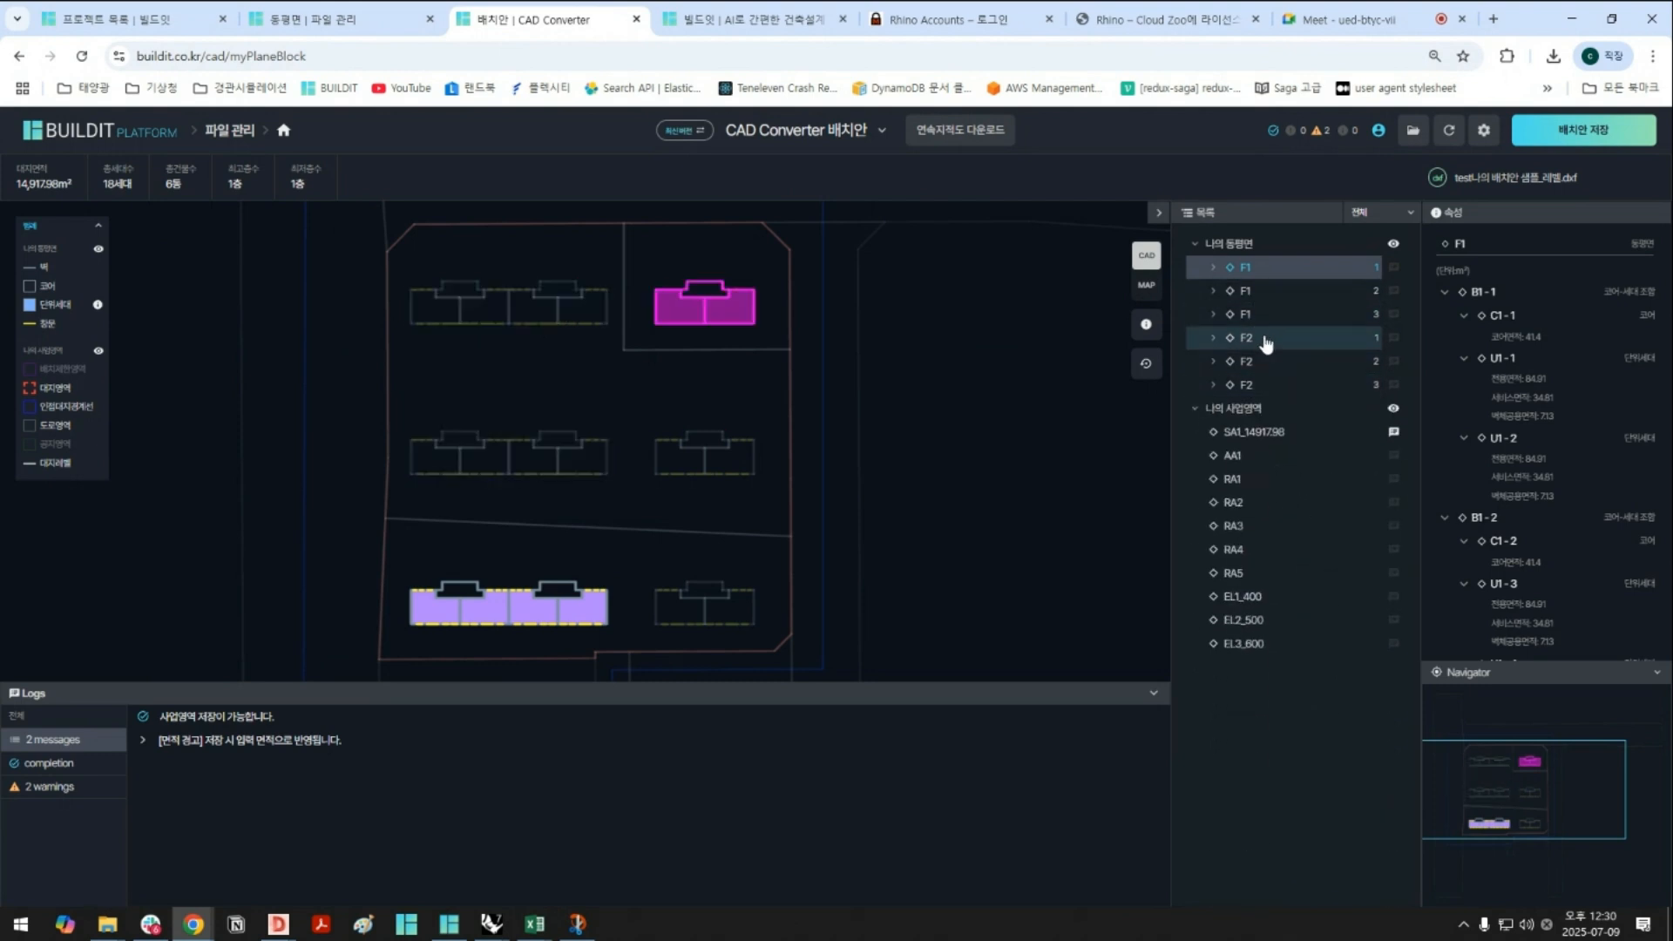
left_click(1212, 272)
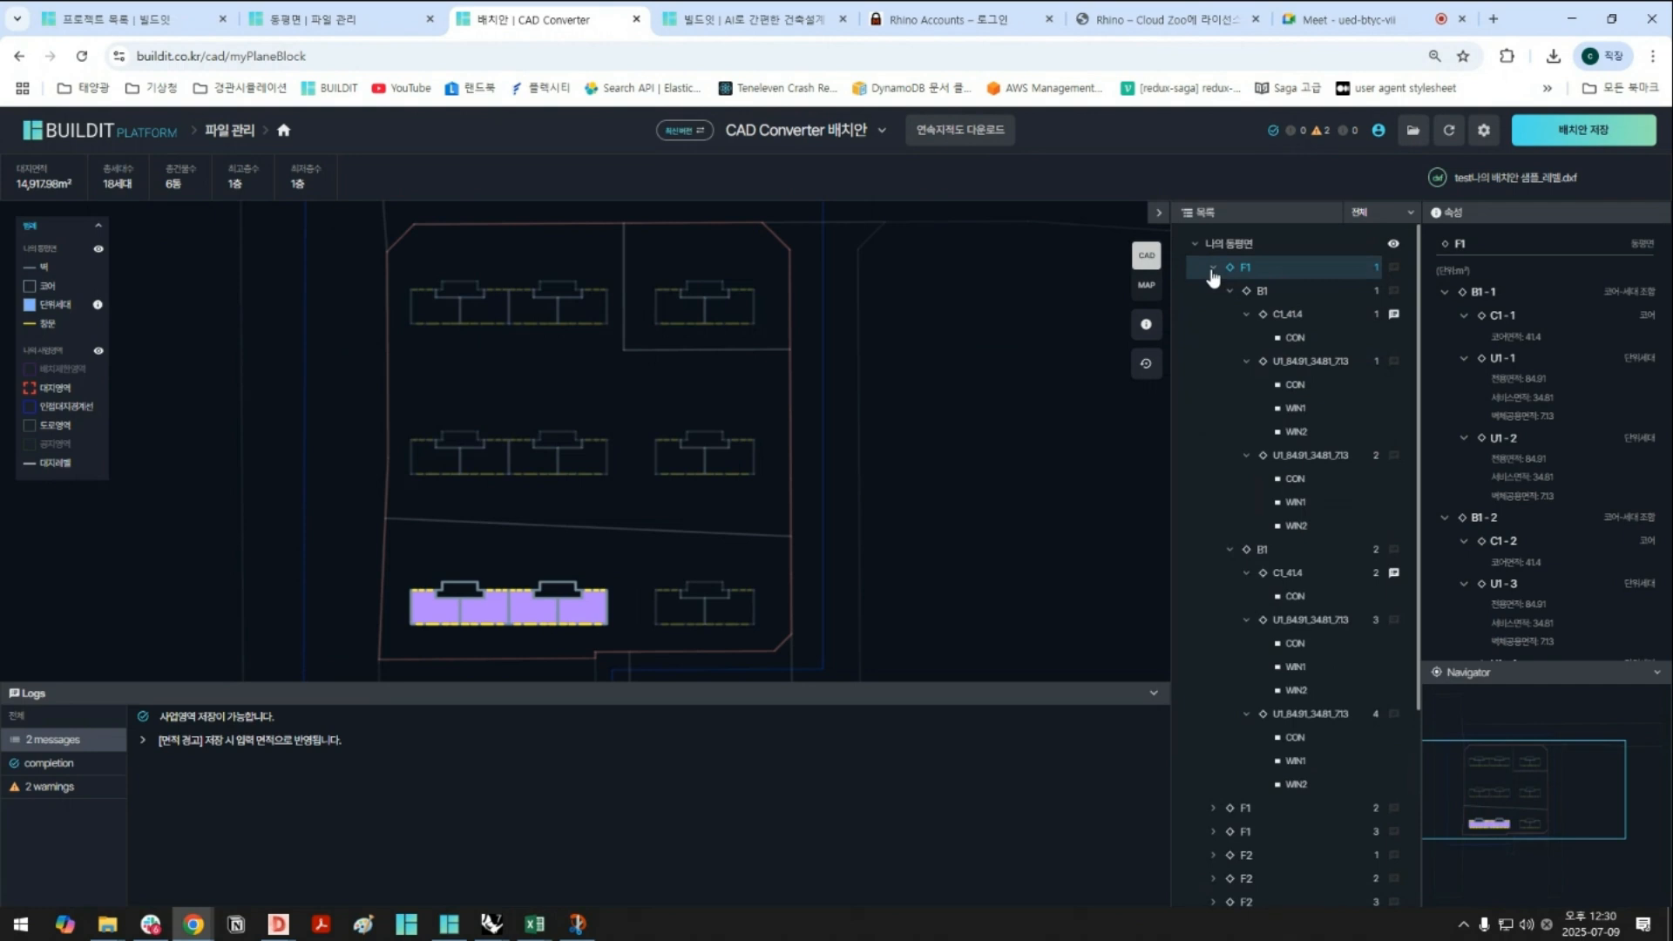
left_click(1212, 272)
left_click(1213, 315)
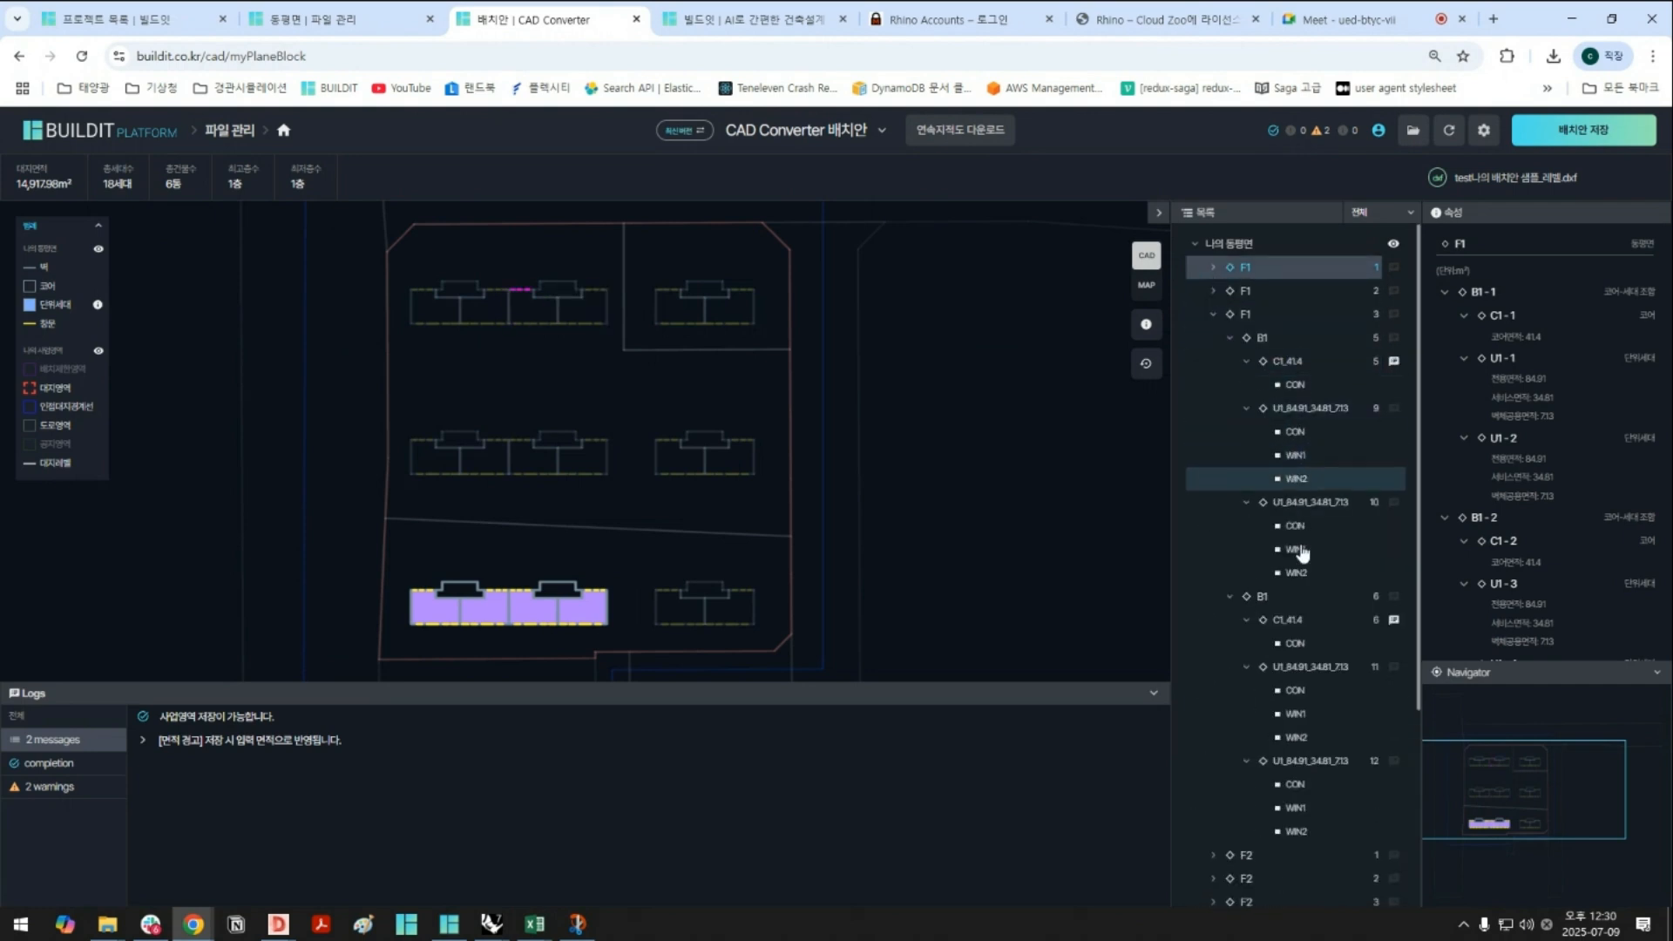
left_click(1240, 602)
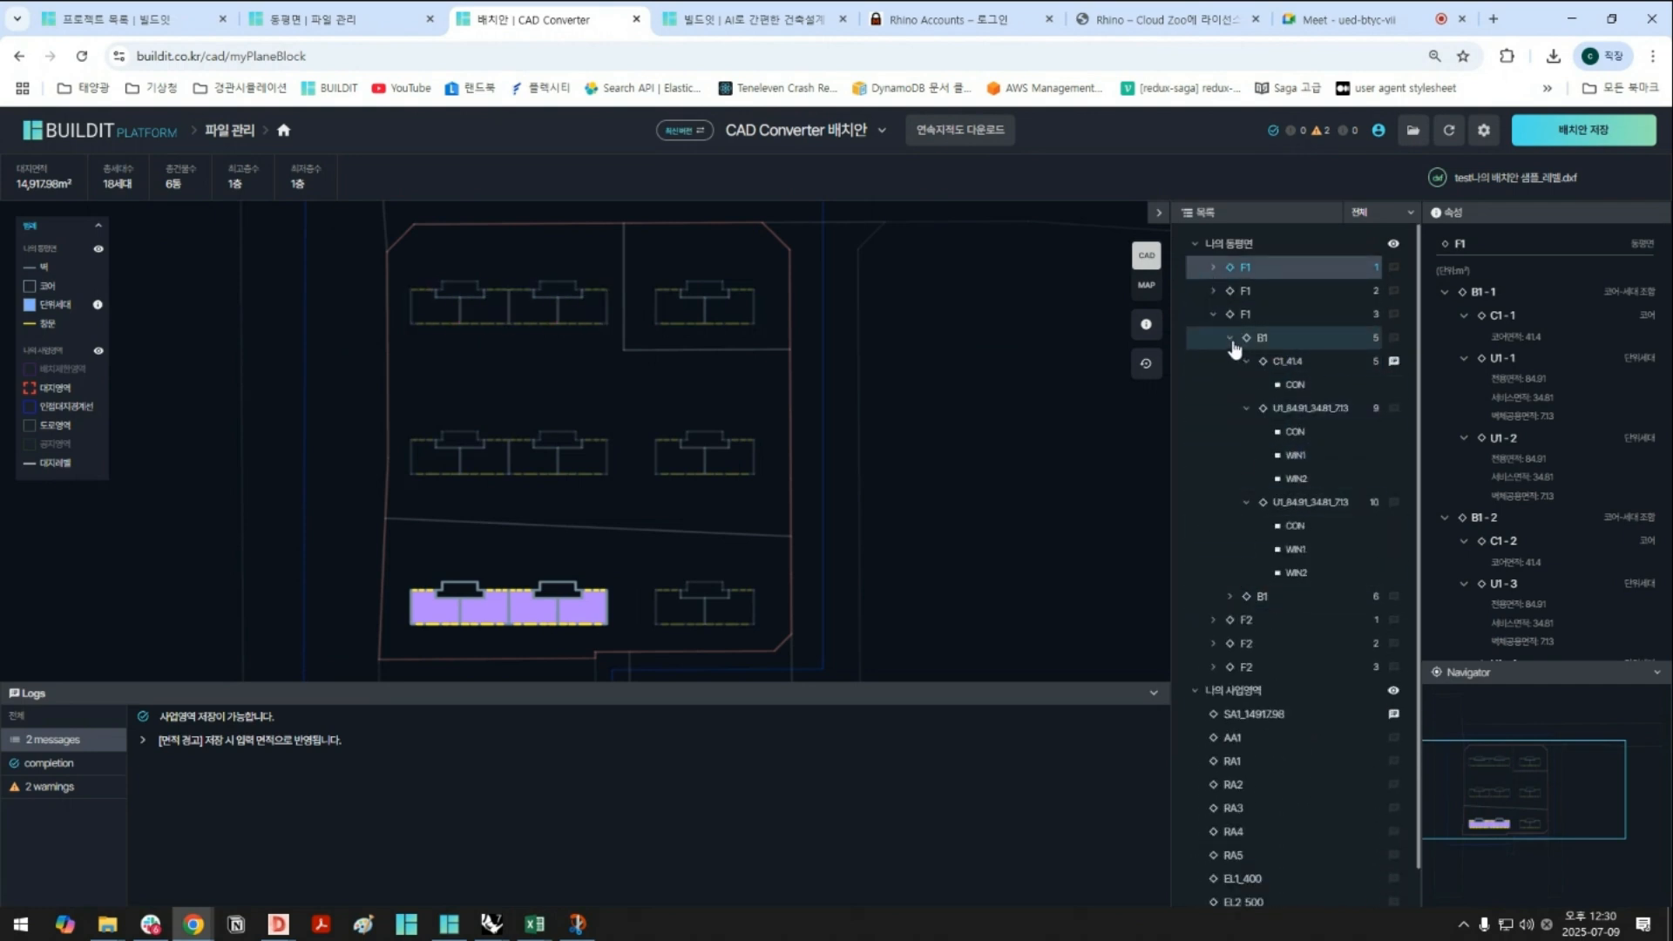
left_click(1230, 339)
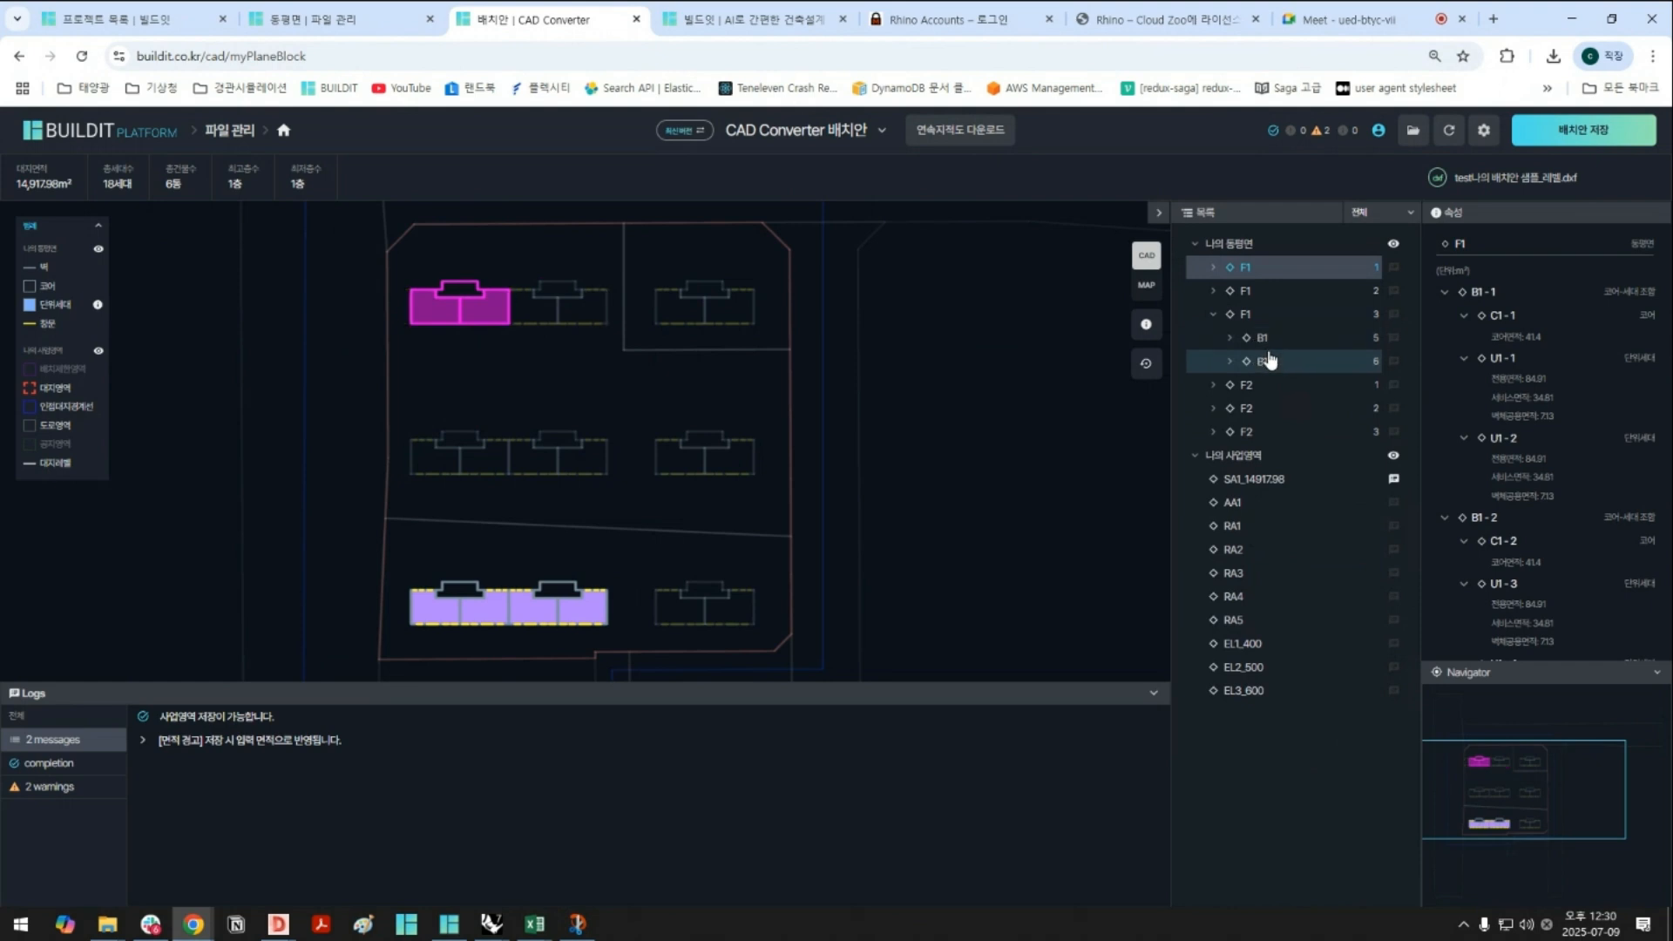
Expand the first F2 group and the second B1 of the third F1 group, collapsing that B1's C1 and U1 entries
left_click(1213, 386)
left_click(1229, 409)
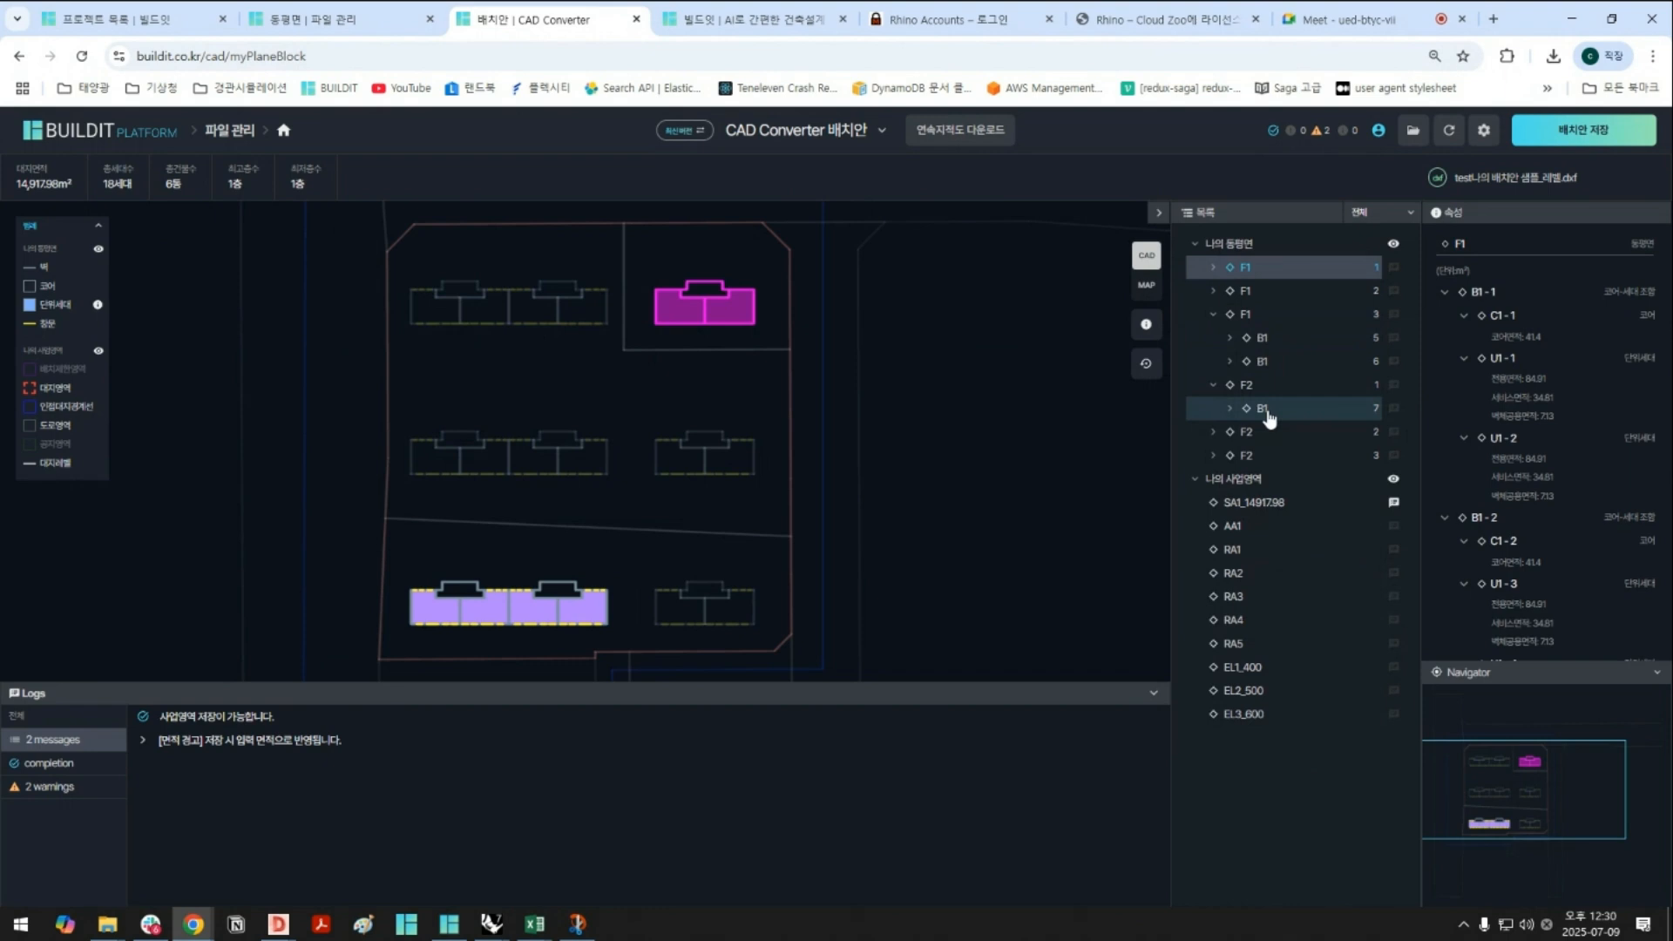
left_click(1229, 361)
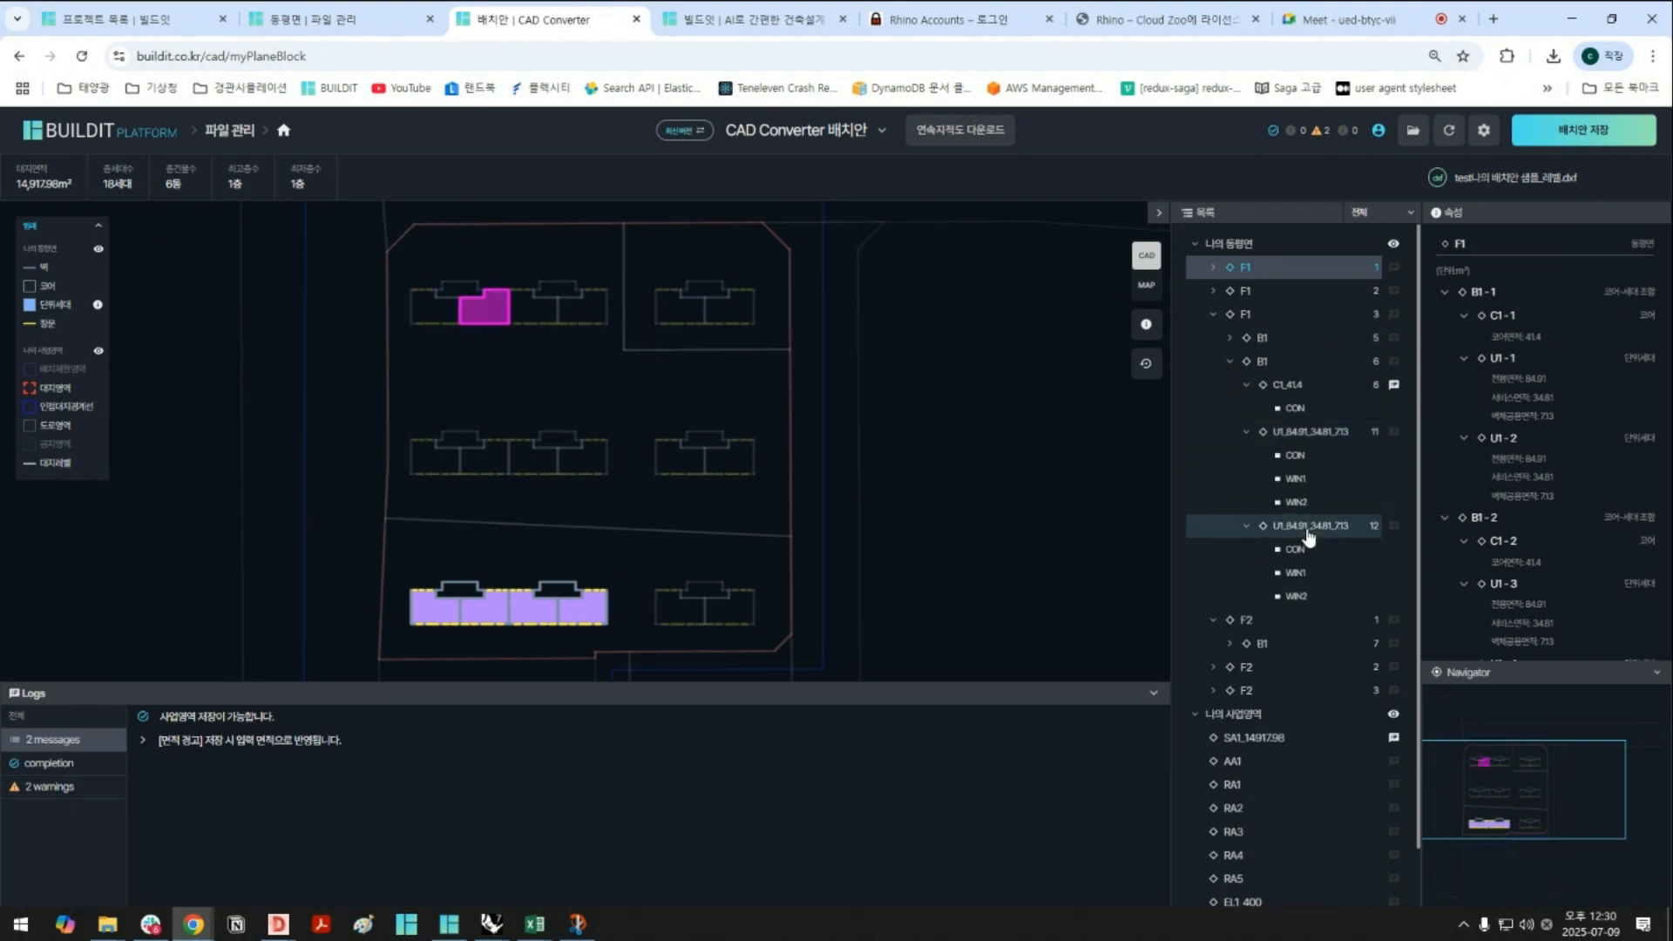
left_click(1247, 526)
left_click(1246, 384)
left_click(1246, 408)
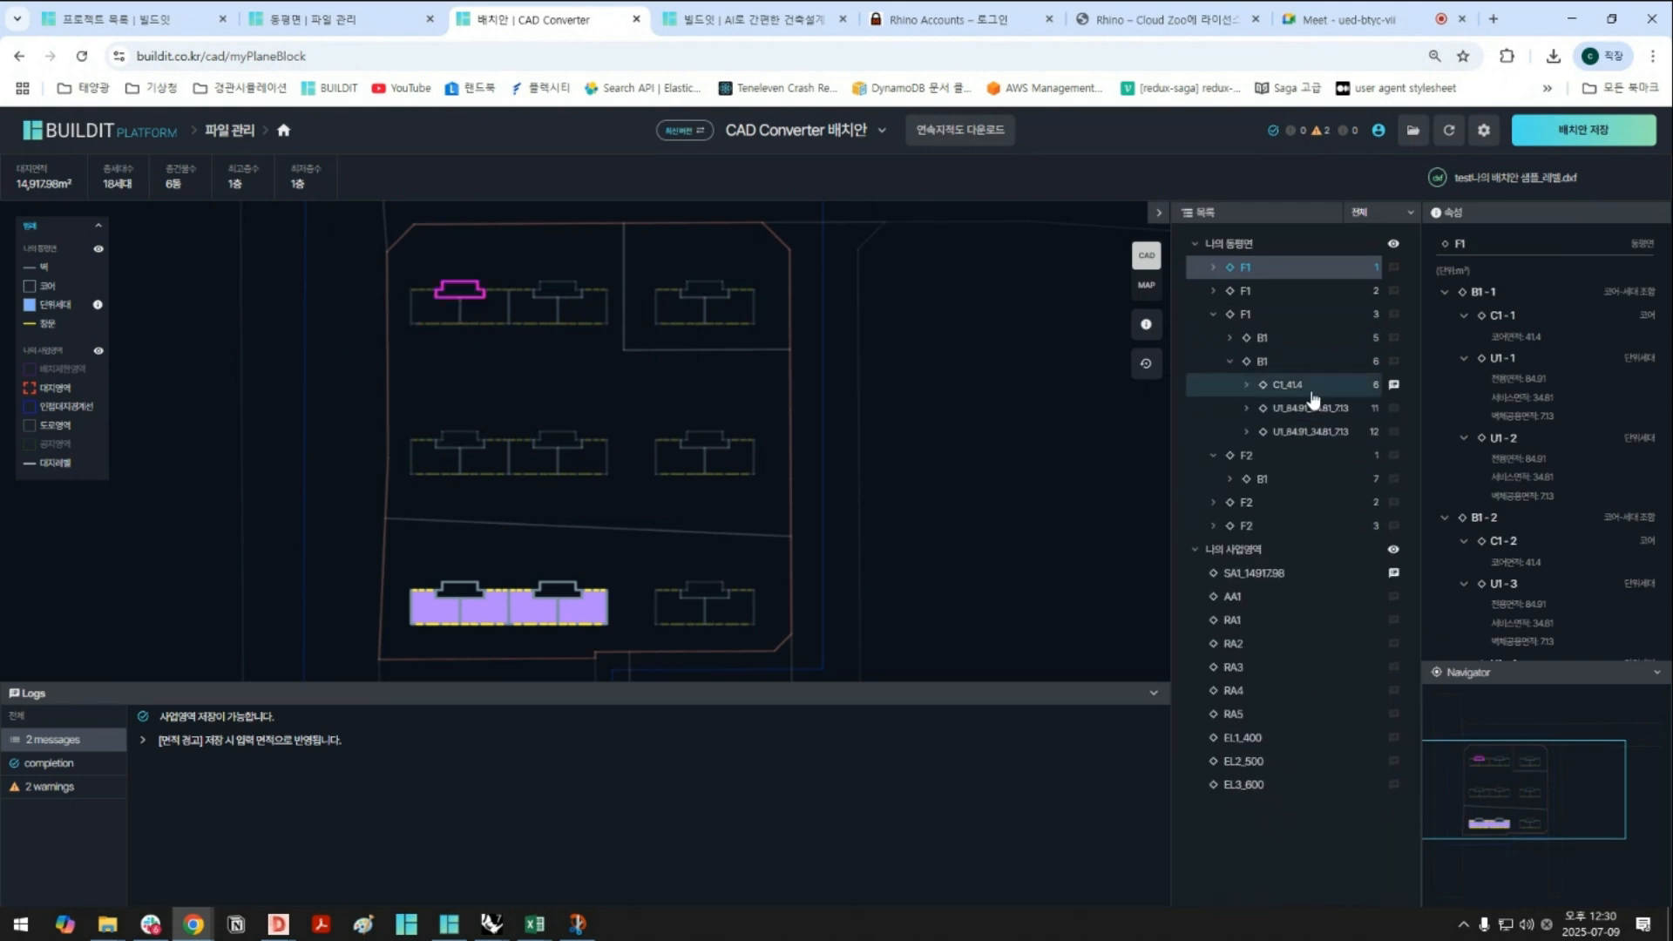
Expand the B1 entry under the first F2 group and collapse its C1 and two U1 entries
left_click(1231, 478)
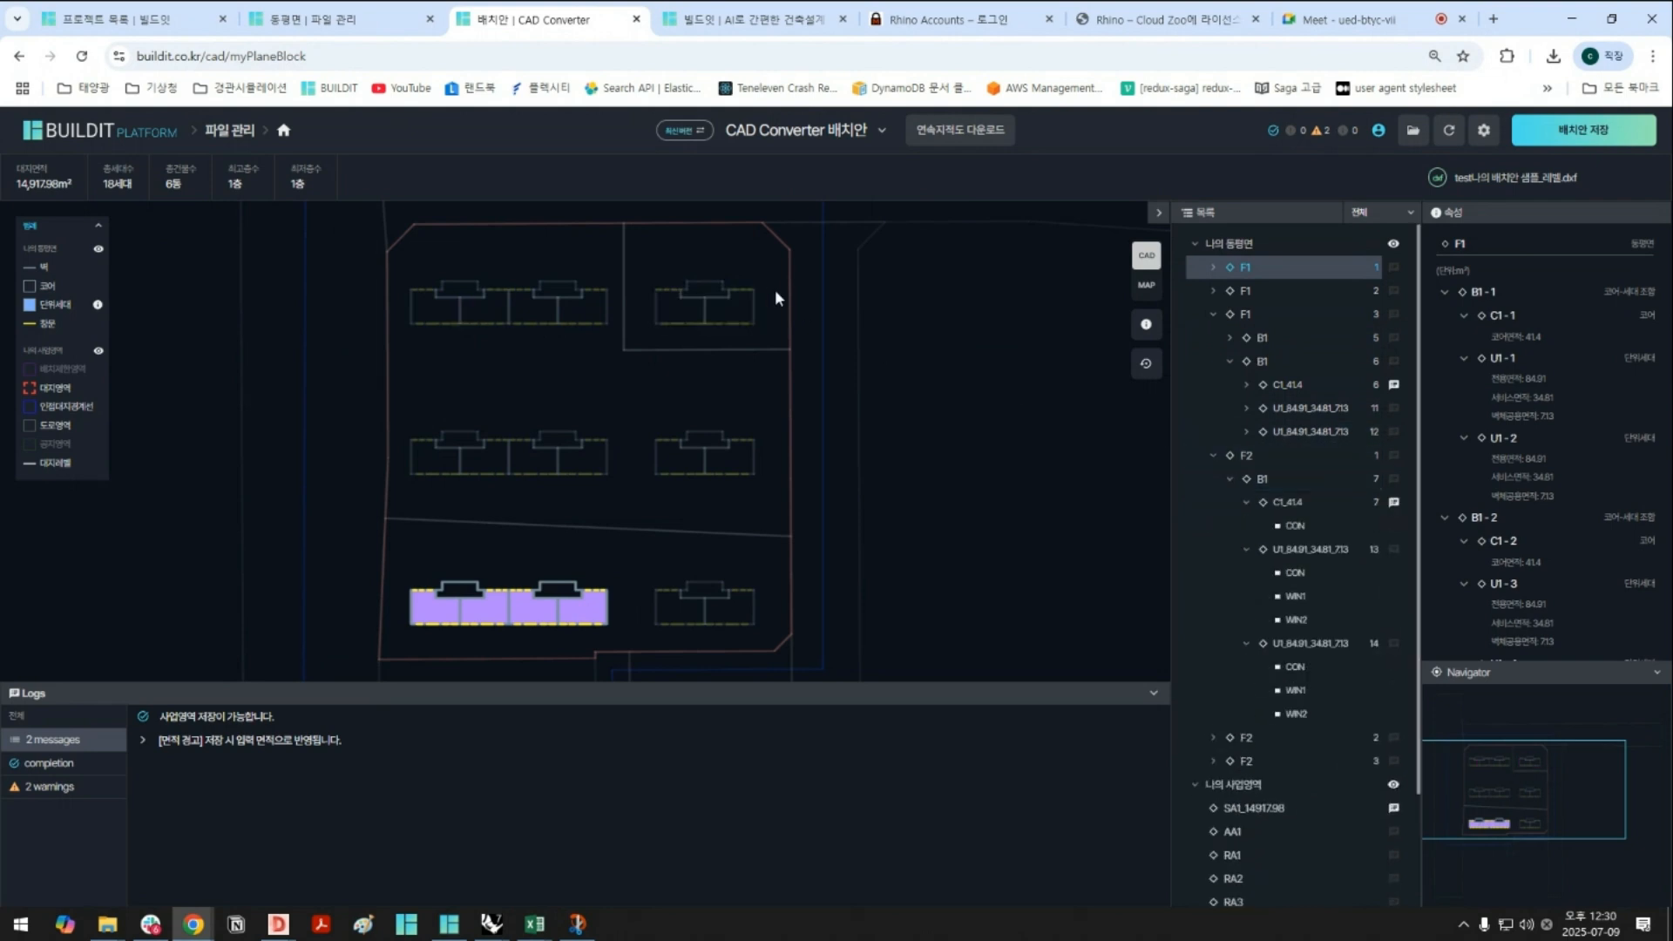
left_click(1246, 502)
left_click(1246, 525)
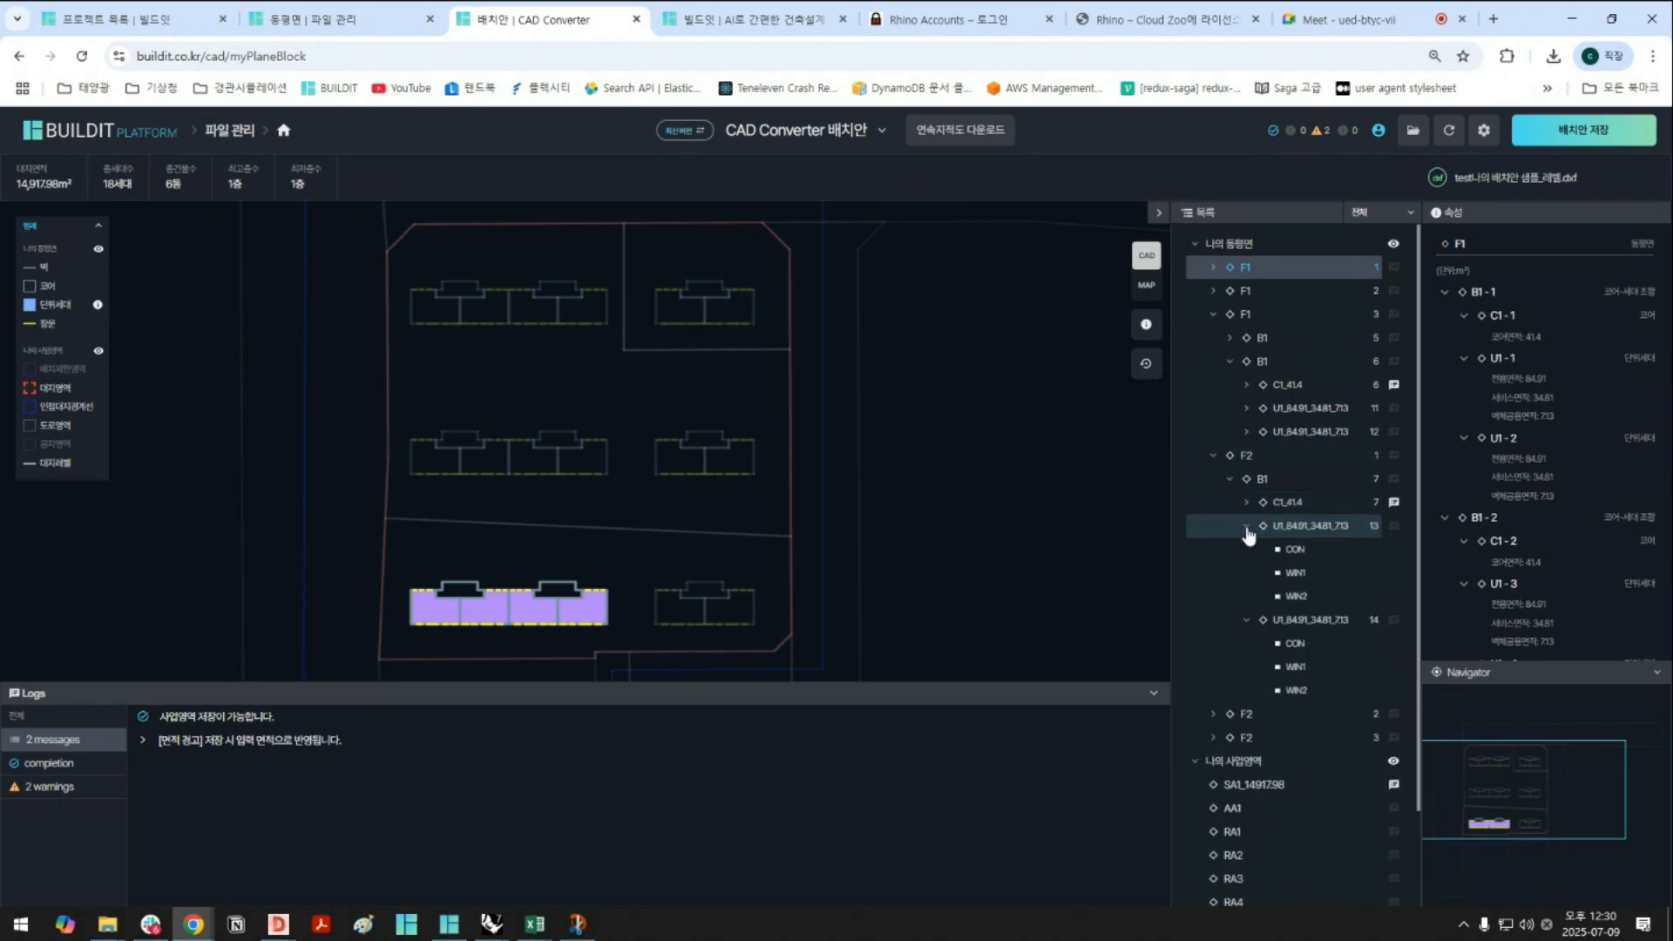
left_click(1246, 549)
left_click(1298, 527)
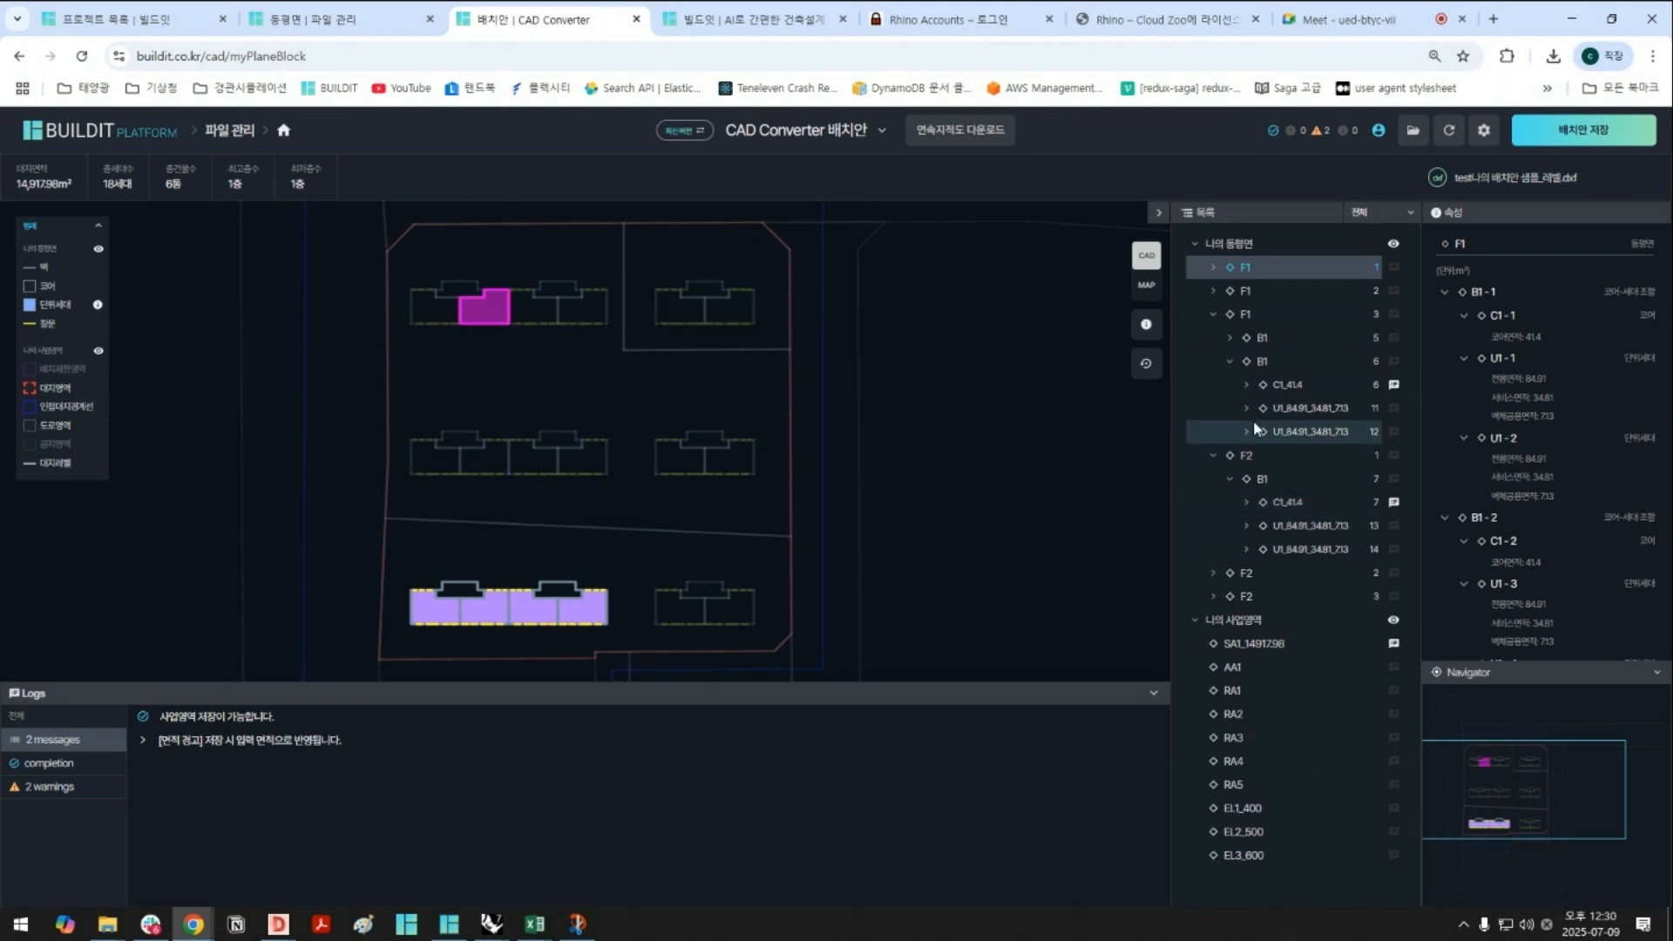
Examine the CON, WIN1 and WIN2 elements in the C1 and first U1 of B1 6, and collapse the third F1 group
left_click(1244, 386)
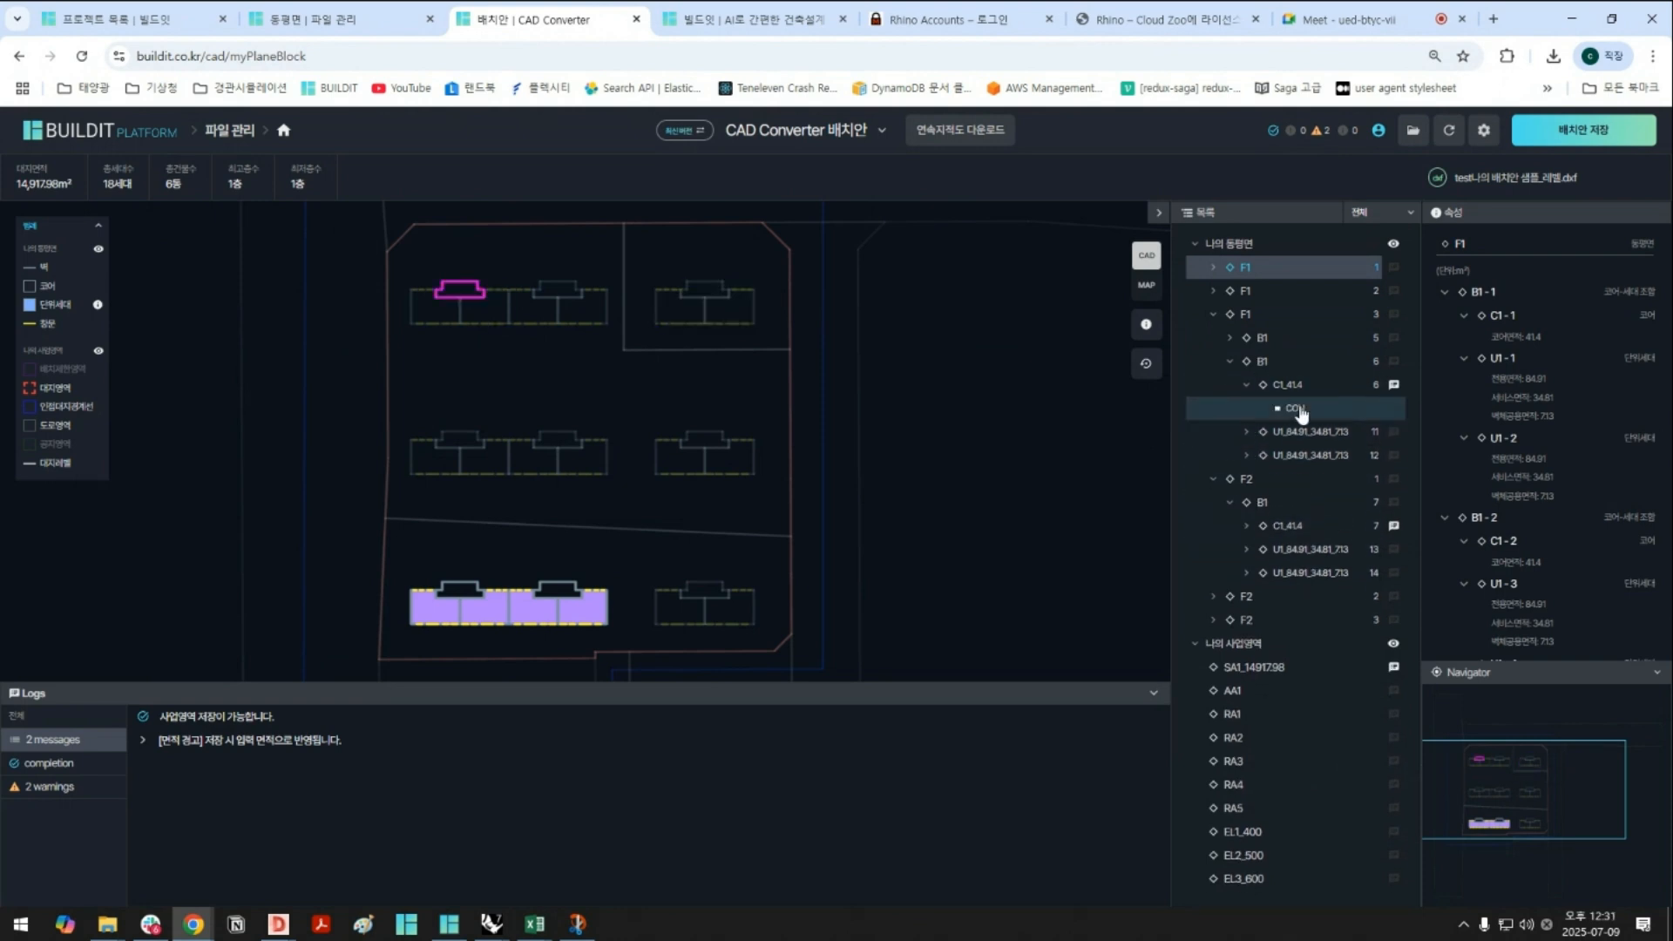
left_click(1246, 431)
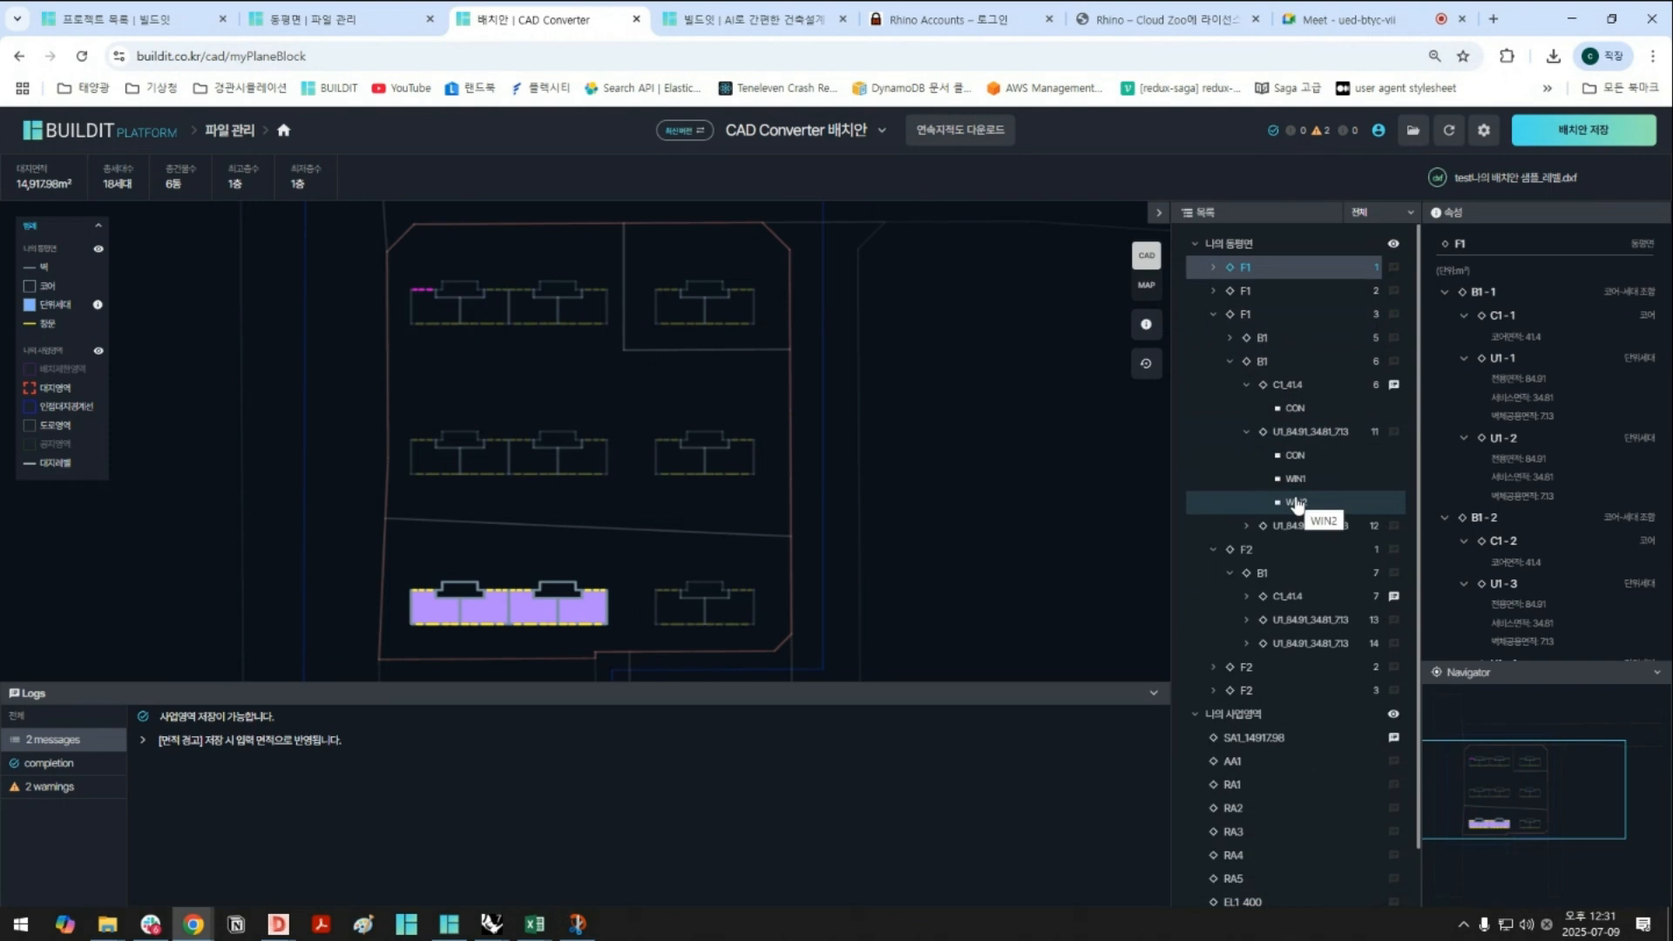
left_click(1215, 316)
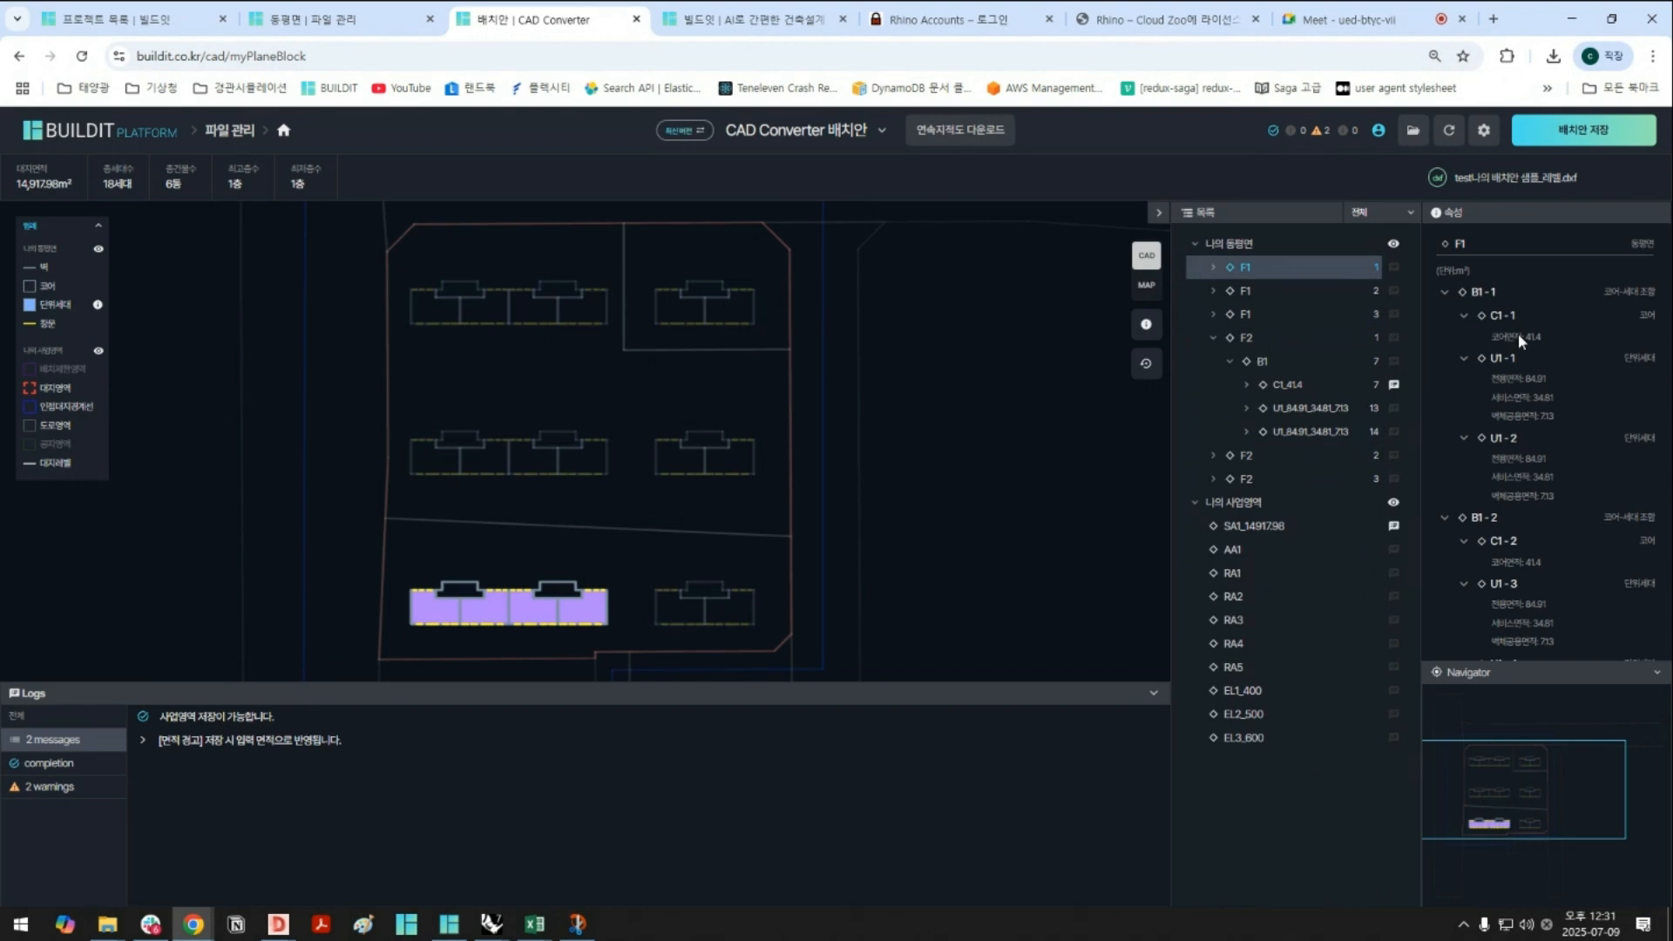
Inspect the properties of both U1 units in the first F2 group and the first U1 unit in the first F1 group, including 층수
left_click(1307, 407)
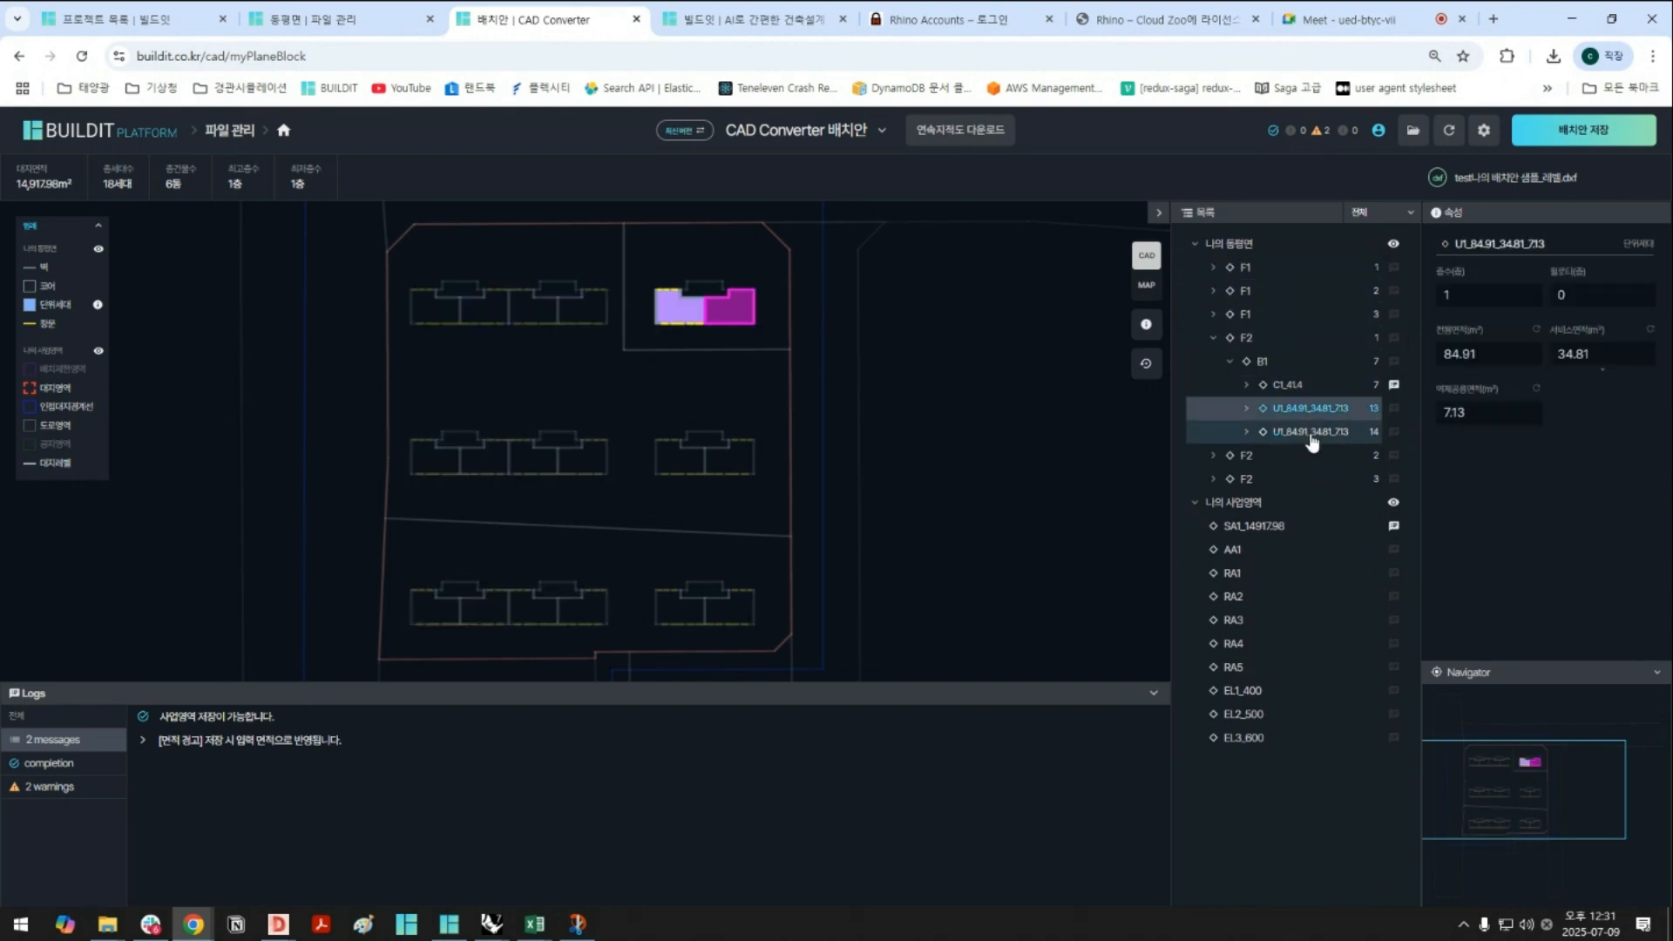
left_click(1312, 433)
left_click(1212, 267)
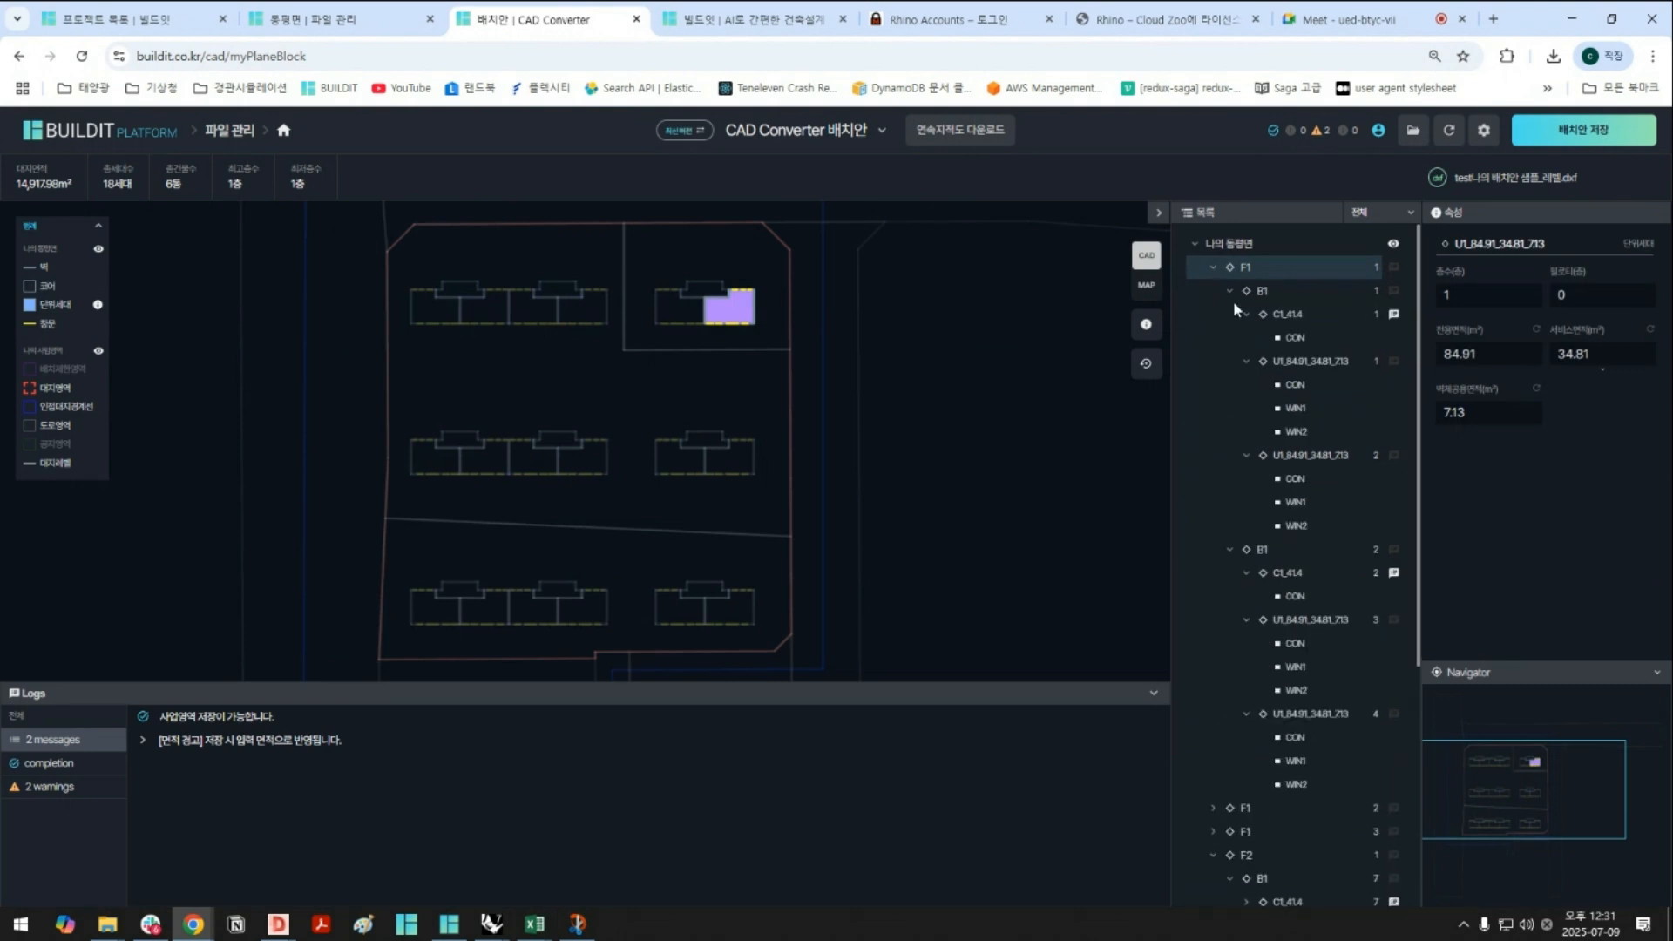
left_click(1317, 362)
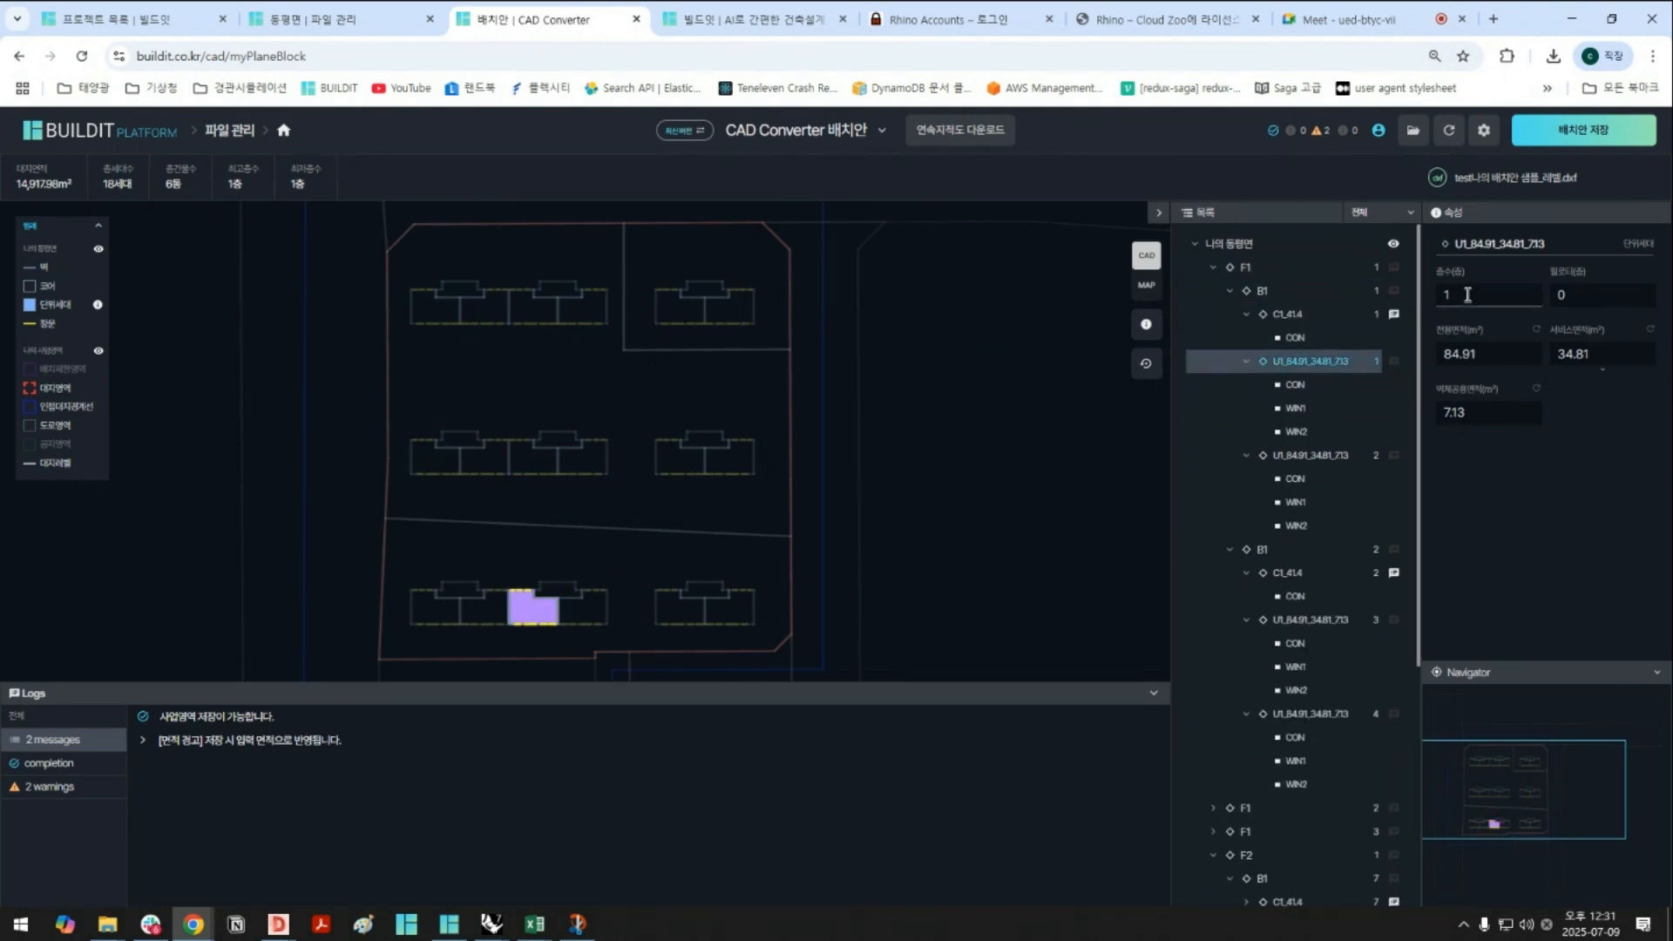
left_click_drag(1467, 294, 1394, 315)
Start saving the 배치안 and add "skim" to the front of its file name
left_click(1590, 132)
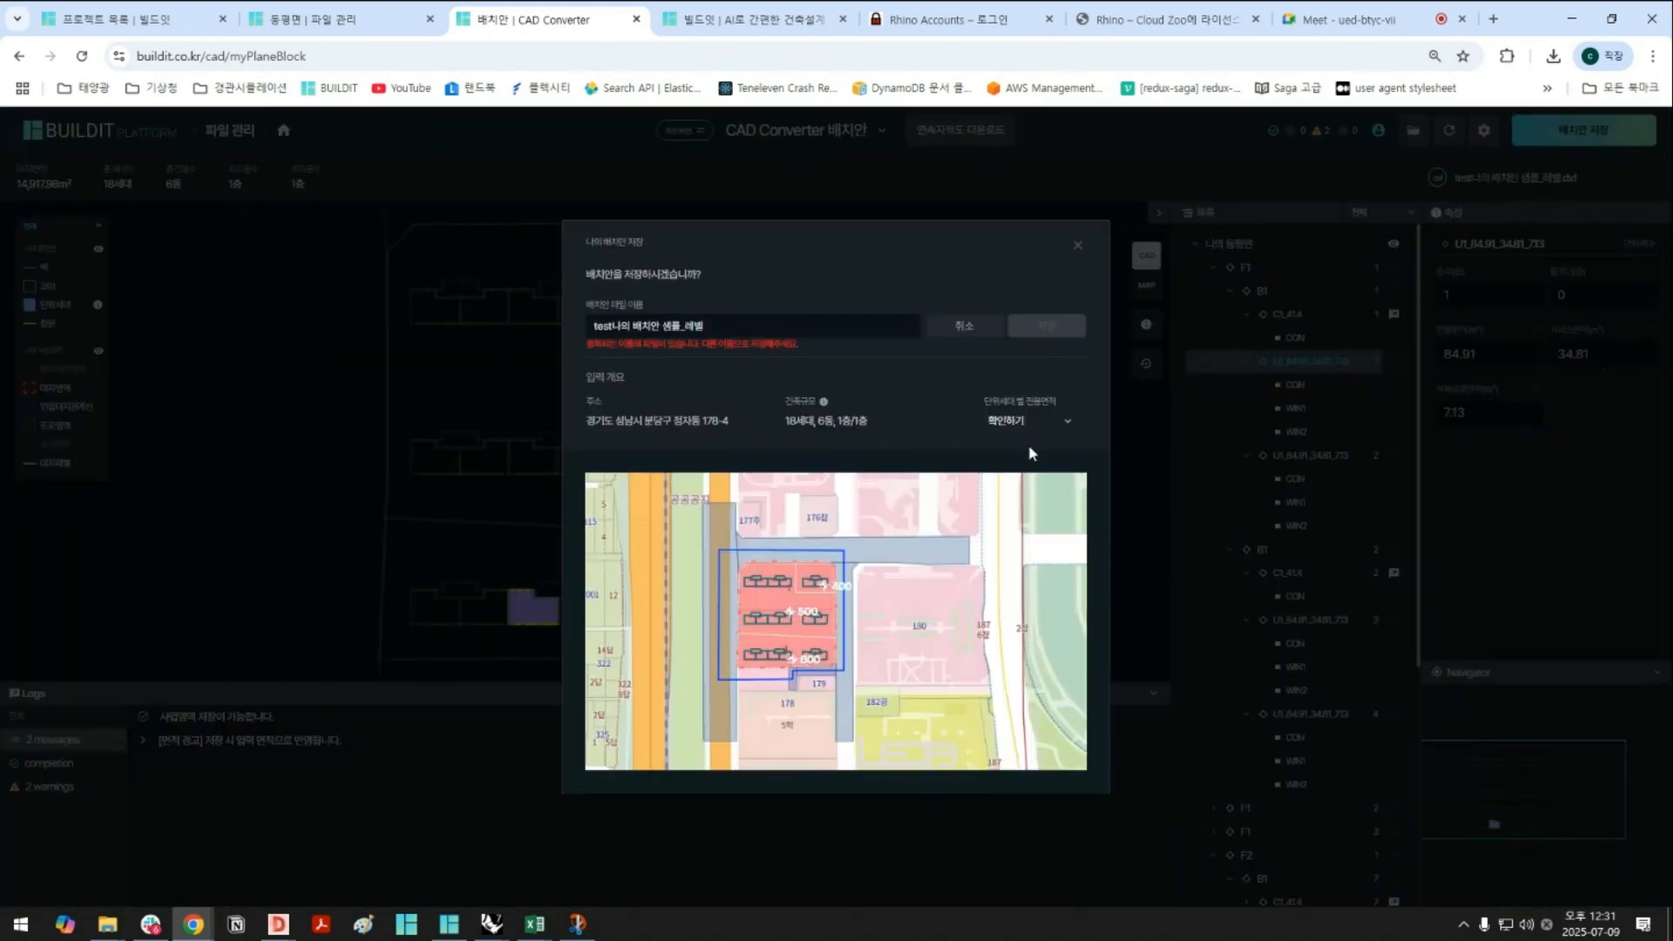
type("ㅅㄷㄴㅅ")
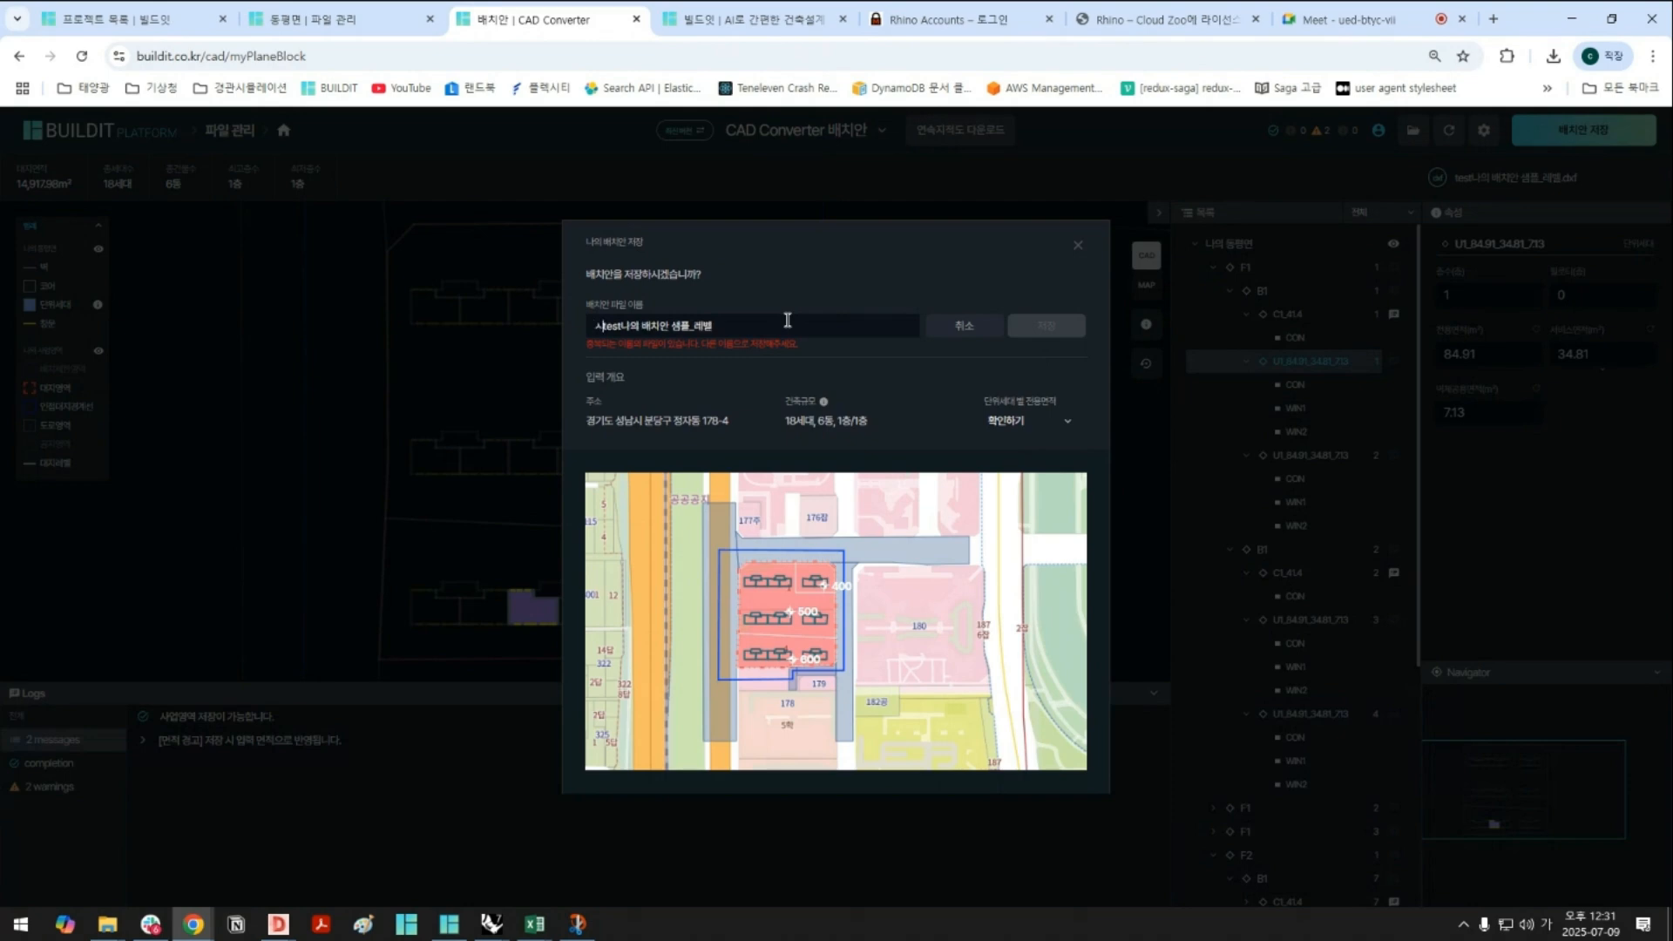
key("BackSpace")
key("BackSpace")
key("BackSpace")
key("BackSpace")
key("Hangul")
type("skim")
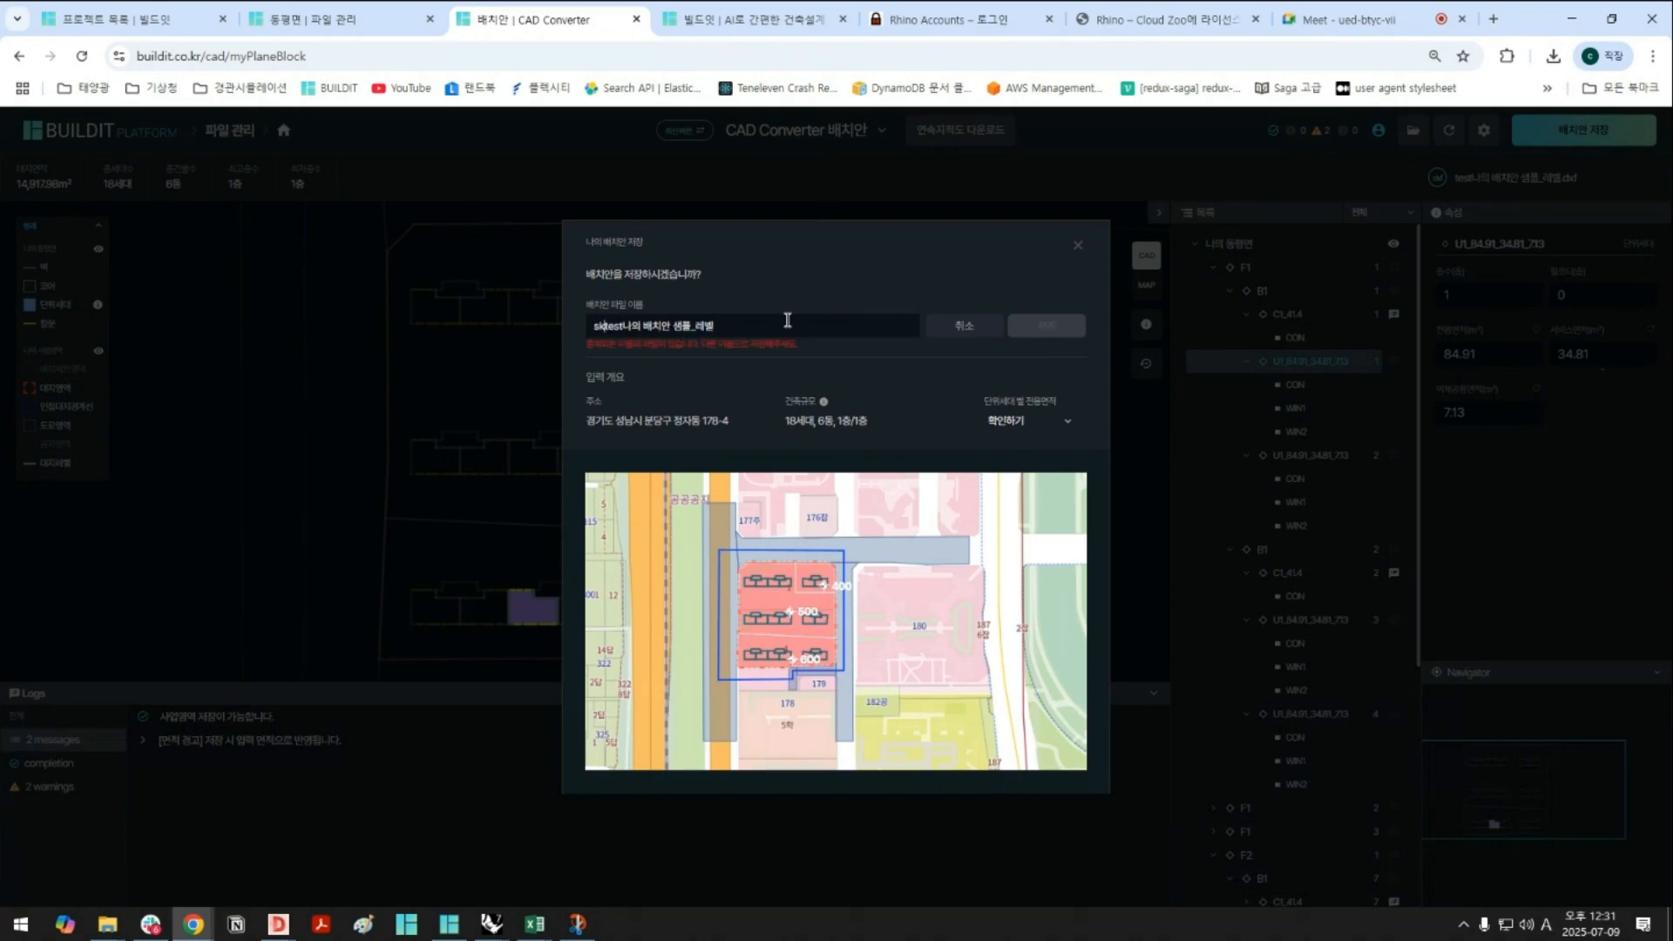